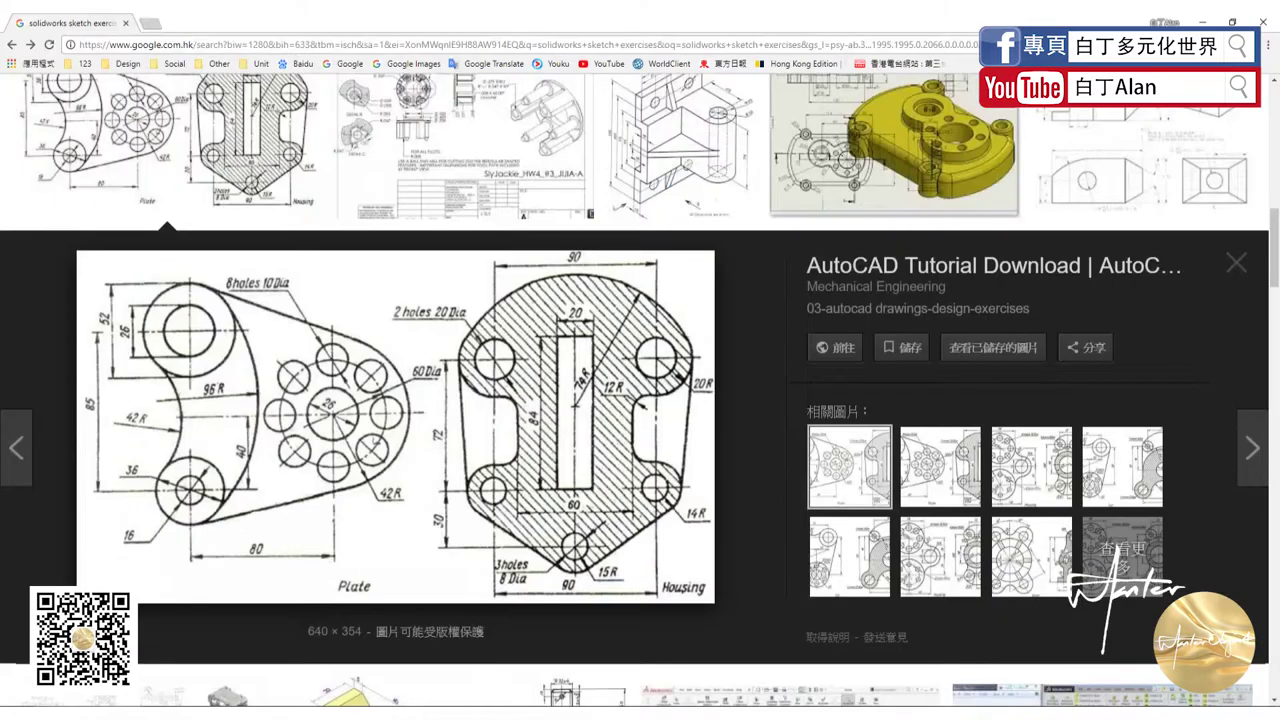
# Browse the image results, return to the plate and housing drawing, and show images like it.
pyautogui.scroll(5, 321, 265)
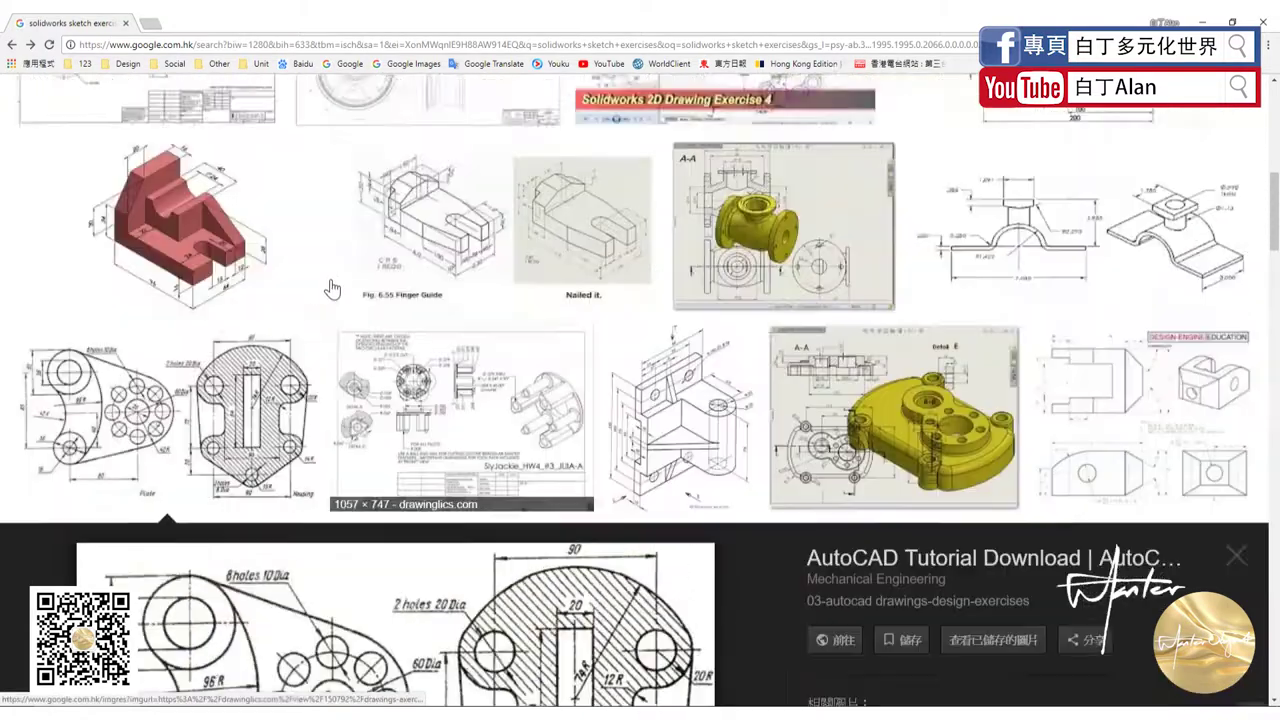
pyautogui.scroll(1, 321, 242)
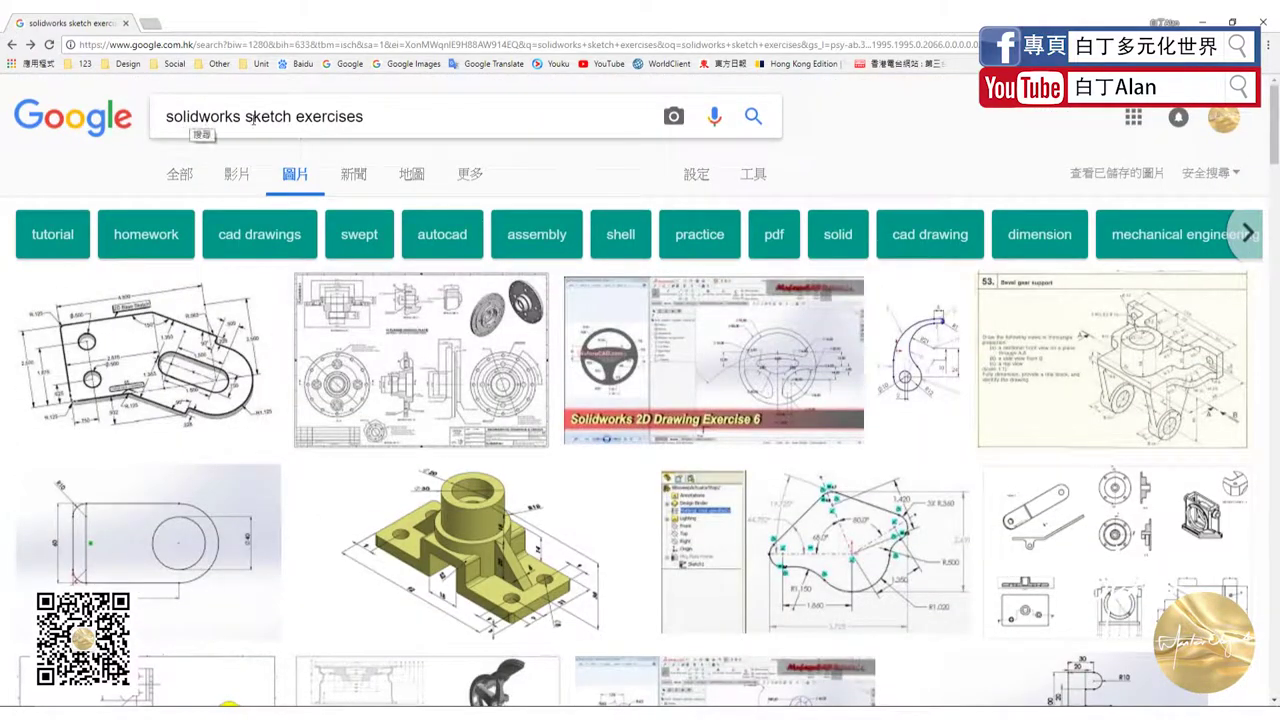
pyautogui.scroll(-2, 380, 250)
pyautogui.scroll(-3, 395, 330)
pyautogui.scroll(-3, 405, 365)
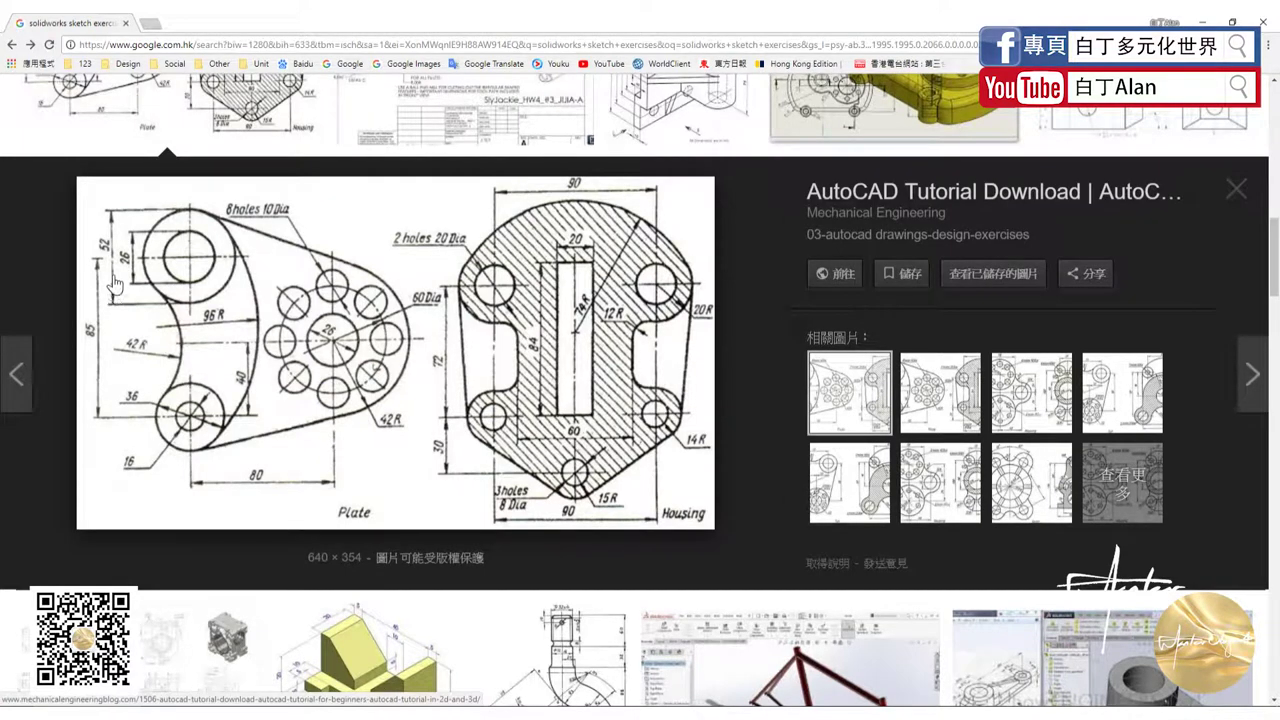
pyautogui.click(362, 145)
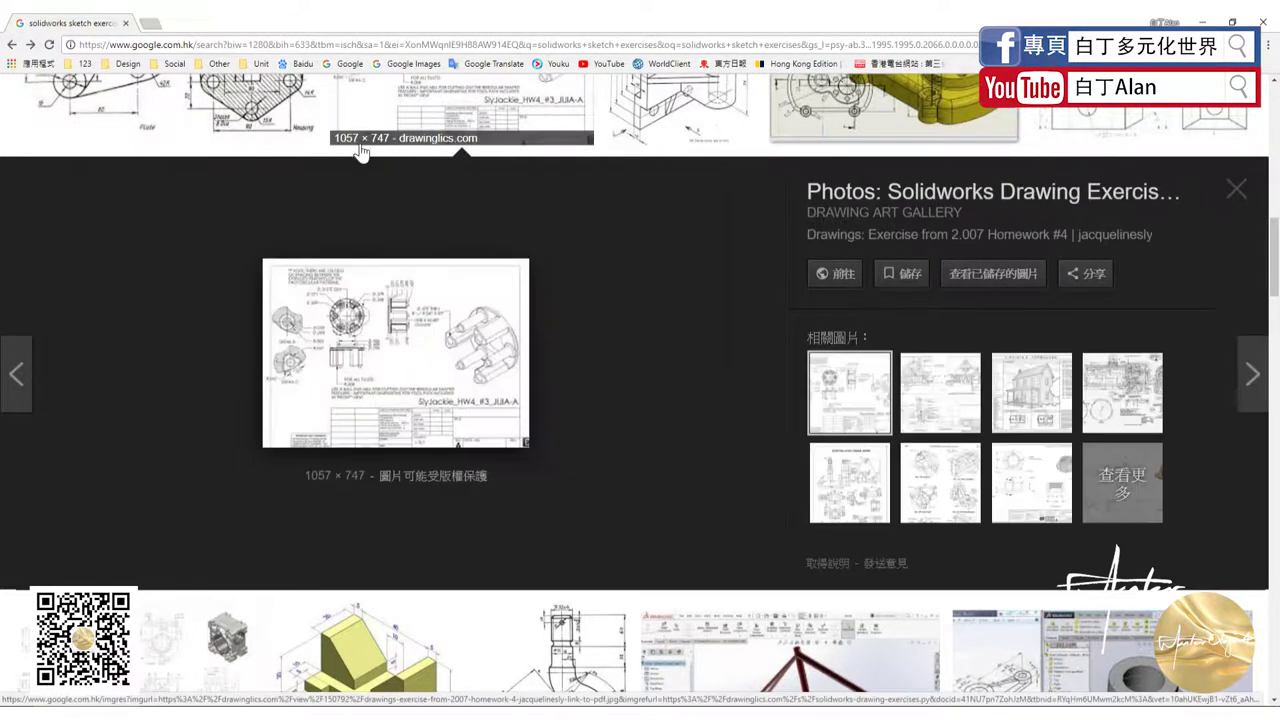
pyautogui.click(270, 120)
pyautogui.click(1120, 480)
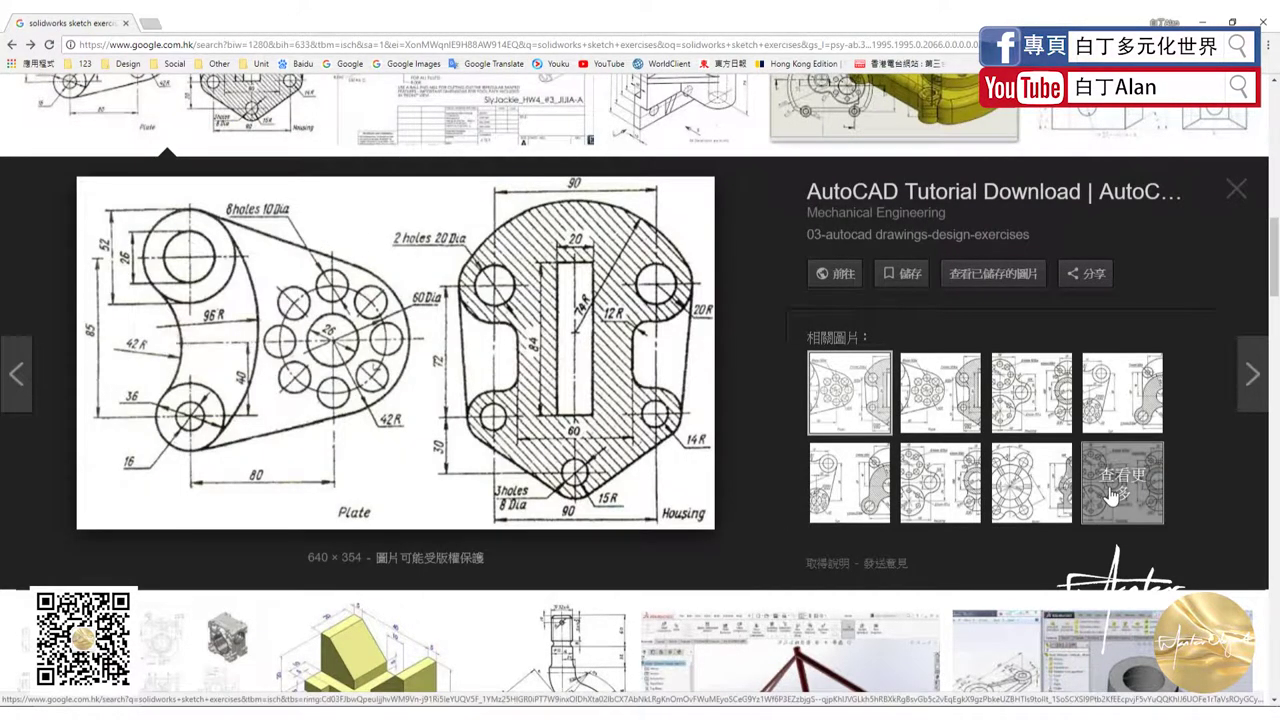
# Scroll the related results and preview the Highland High School gear drawing, 'Drawing 1'.
pyautogui.scroll(-1, 403, 435)
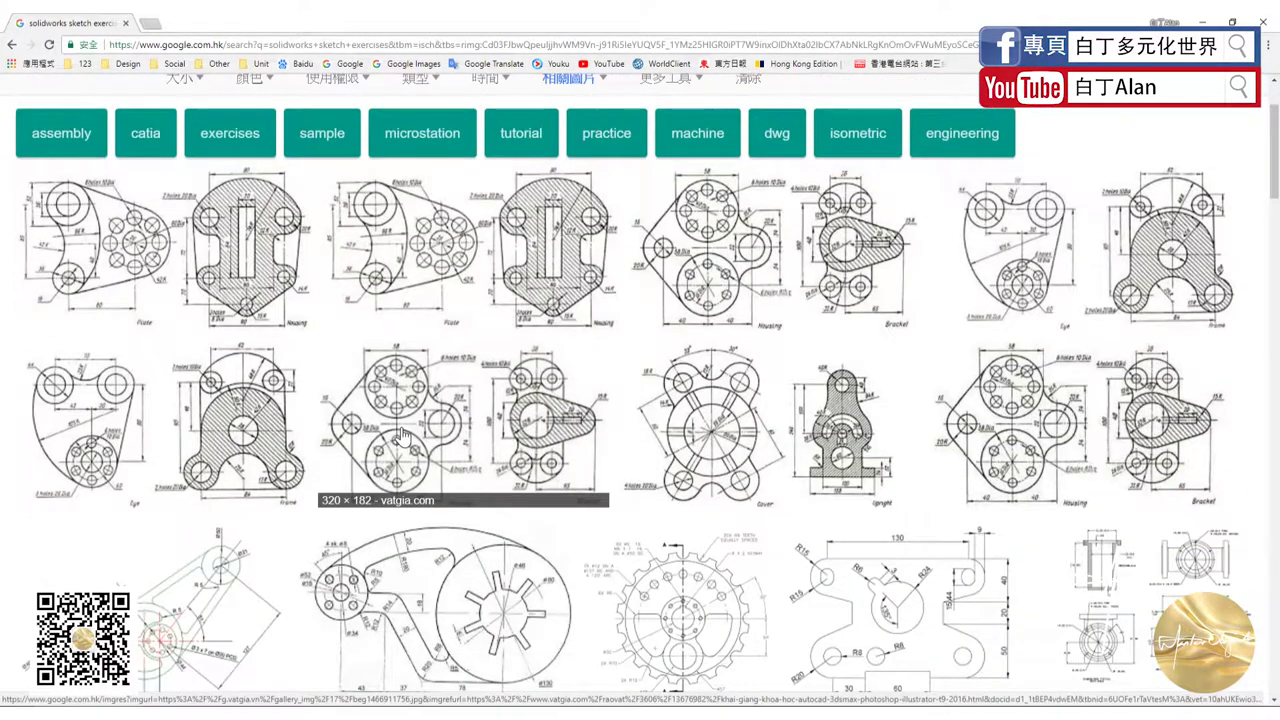
pyautogui.scroll(-2, 404, 433)
pyautogui.scroll(-1, 380, 437)
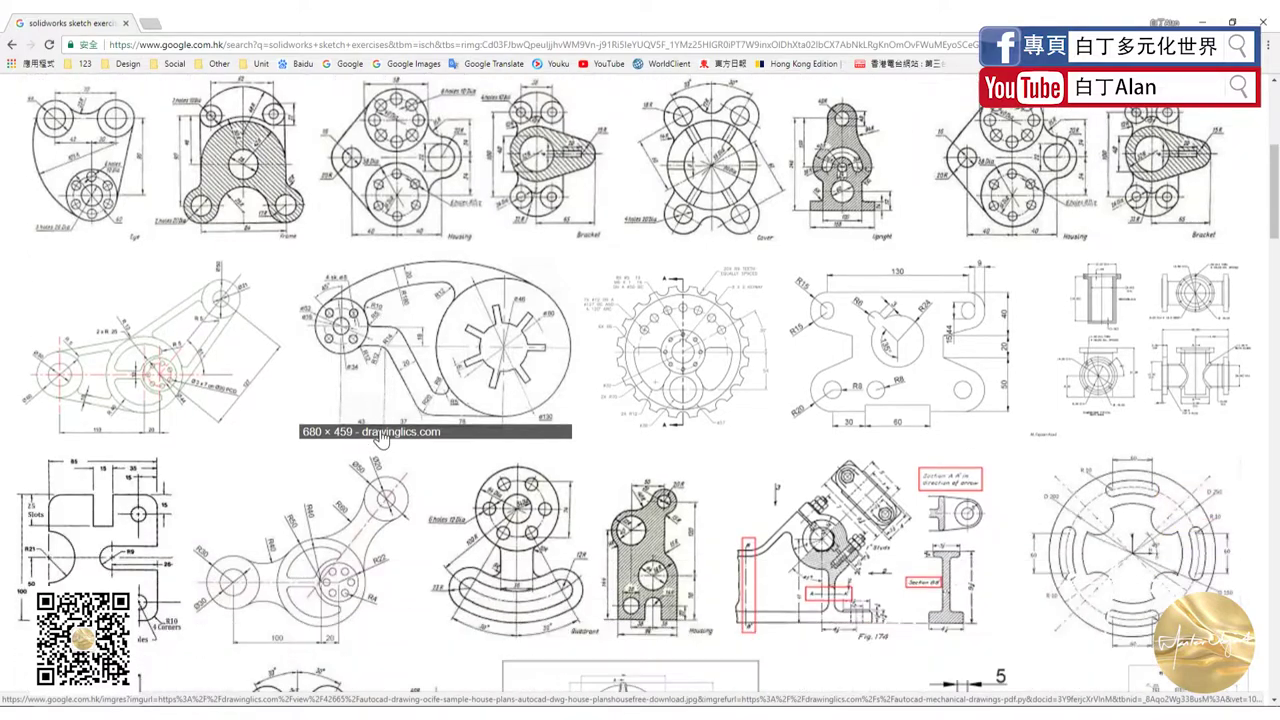
pyautogui.scroll(-1, 414, 527)
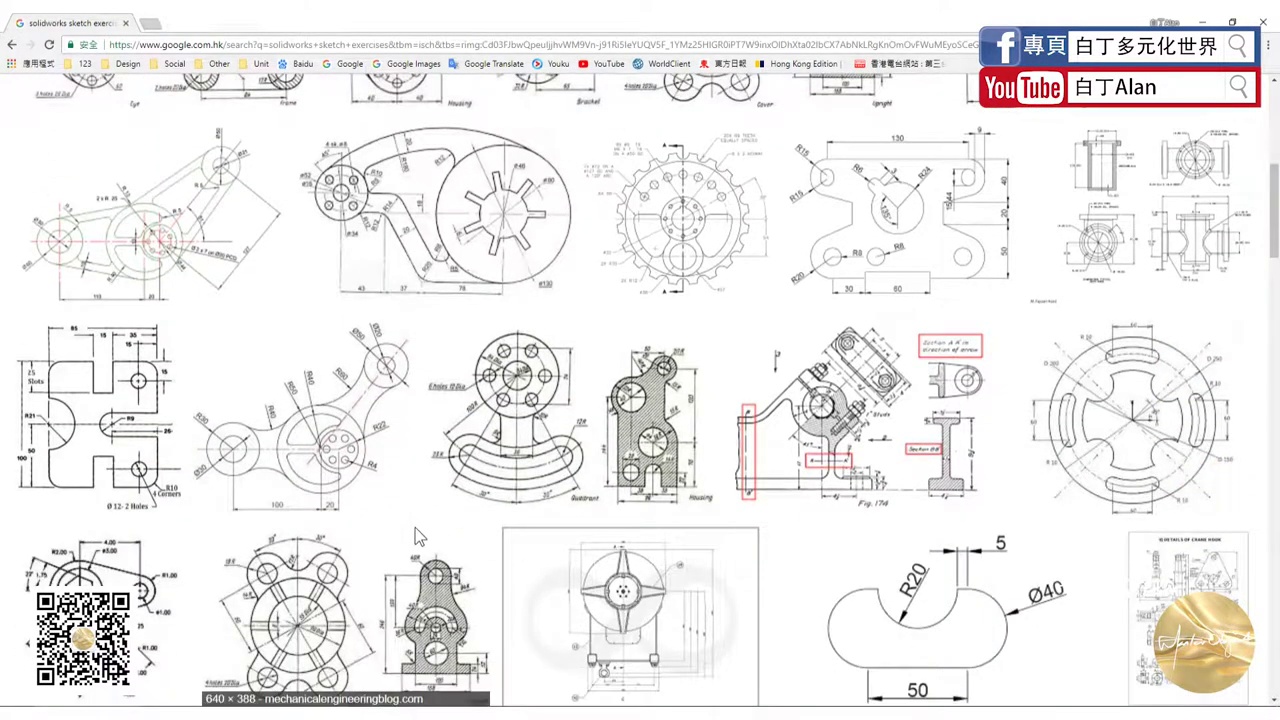
pyautogui.scroll(2, 415, 527)
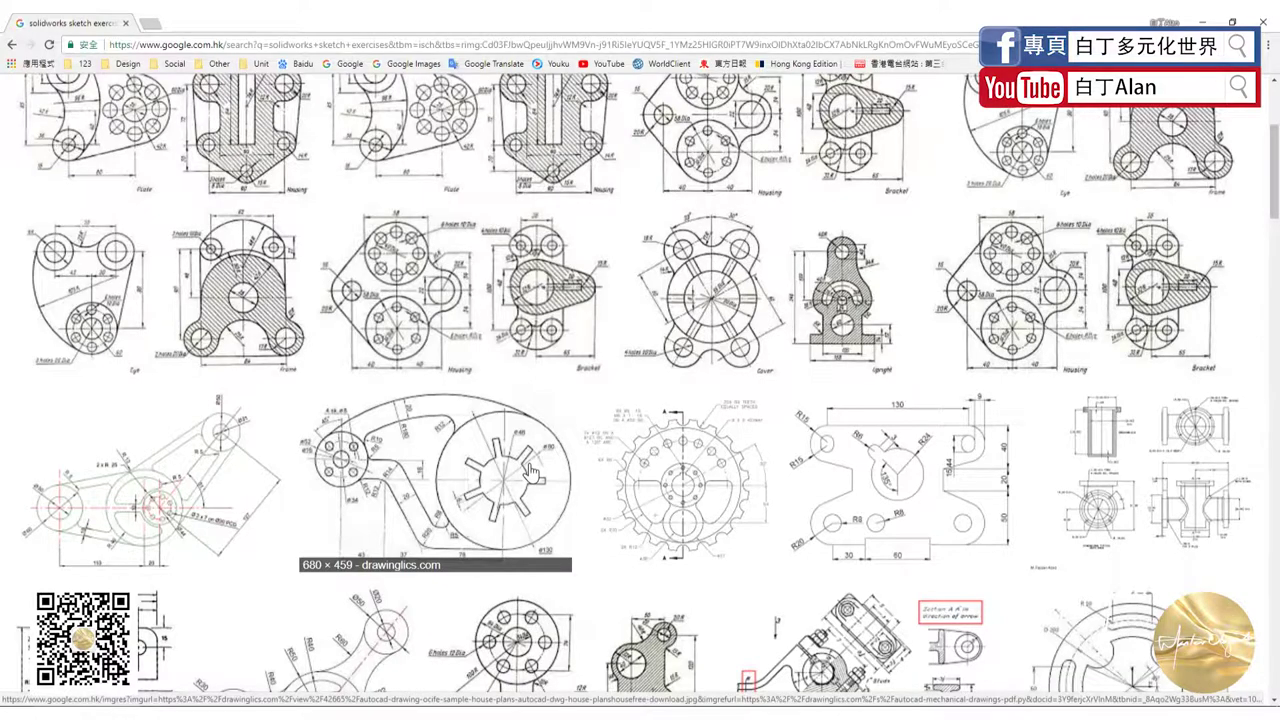
pyautogui.scroll(1, 530, 470)
pyautogui.scroll(1, 530, 470)
pyautogui.scroll(-3, 577, 440)
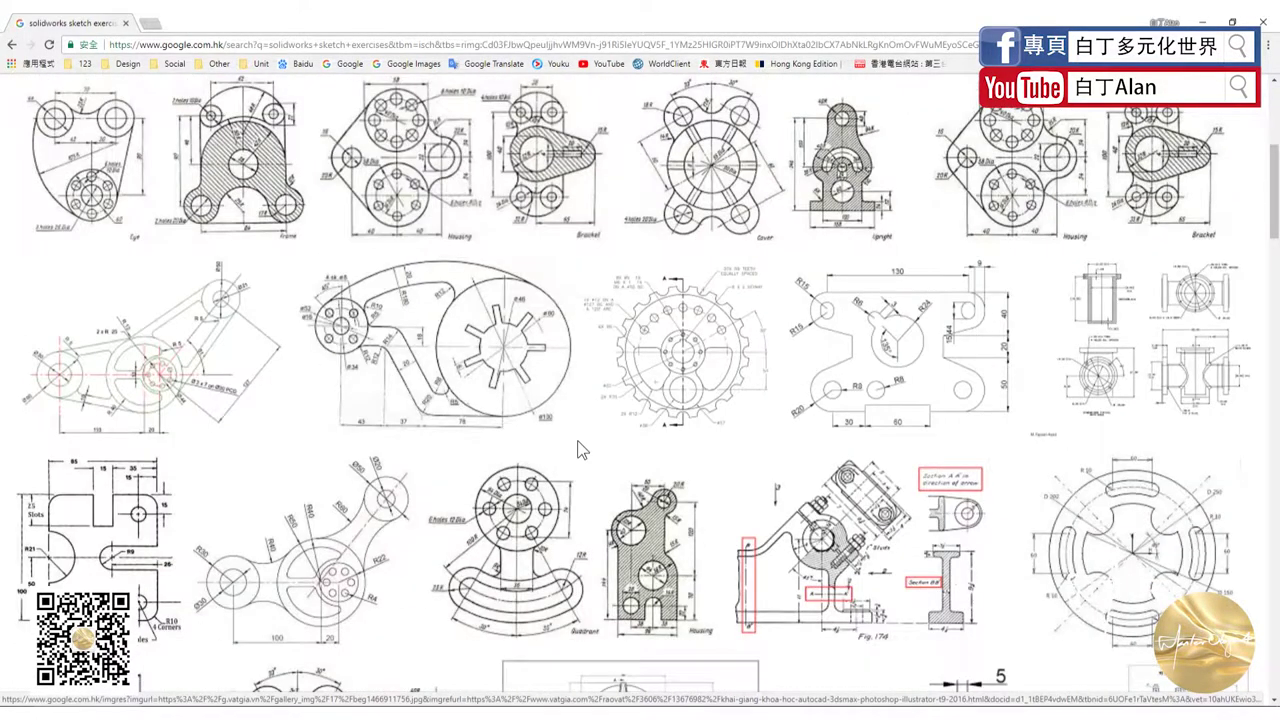
pyautogui.scroll(1, 577, 440)
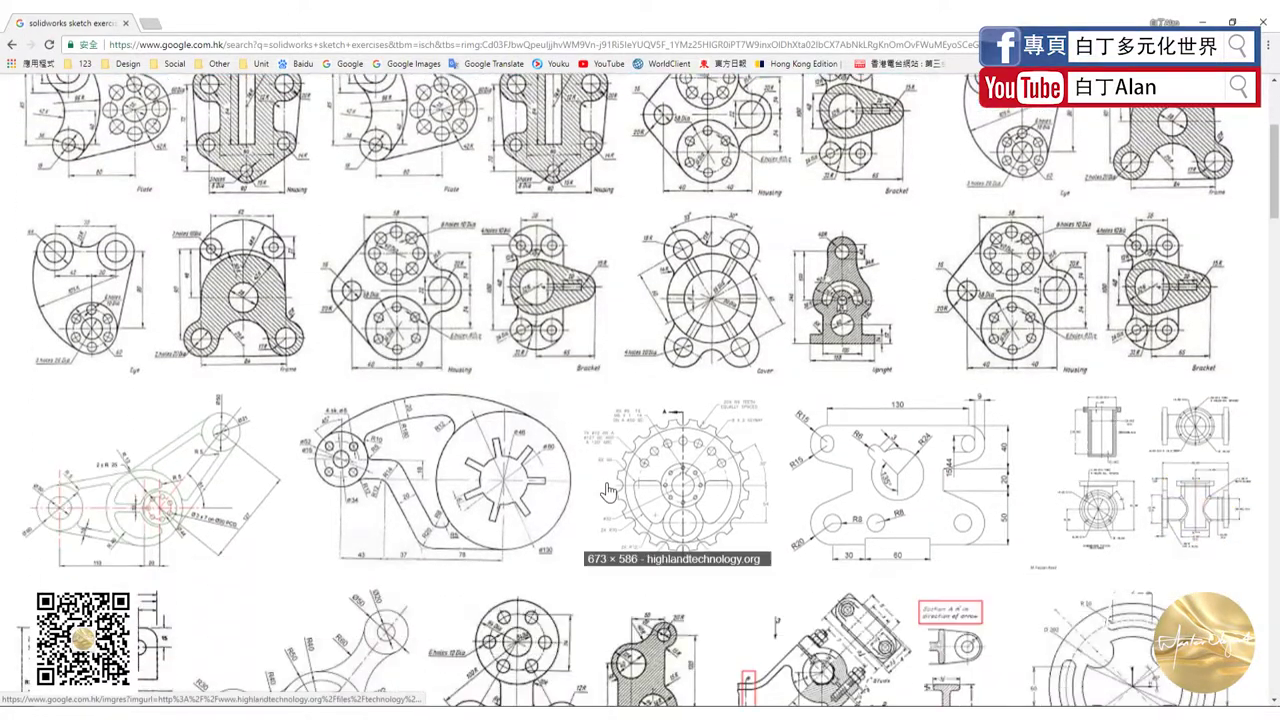
pyautogui.scroll(1, 608, 490)
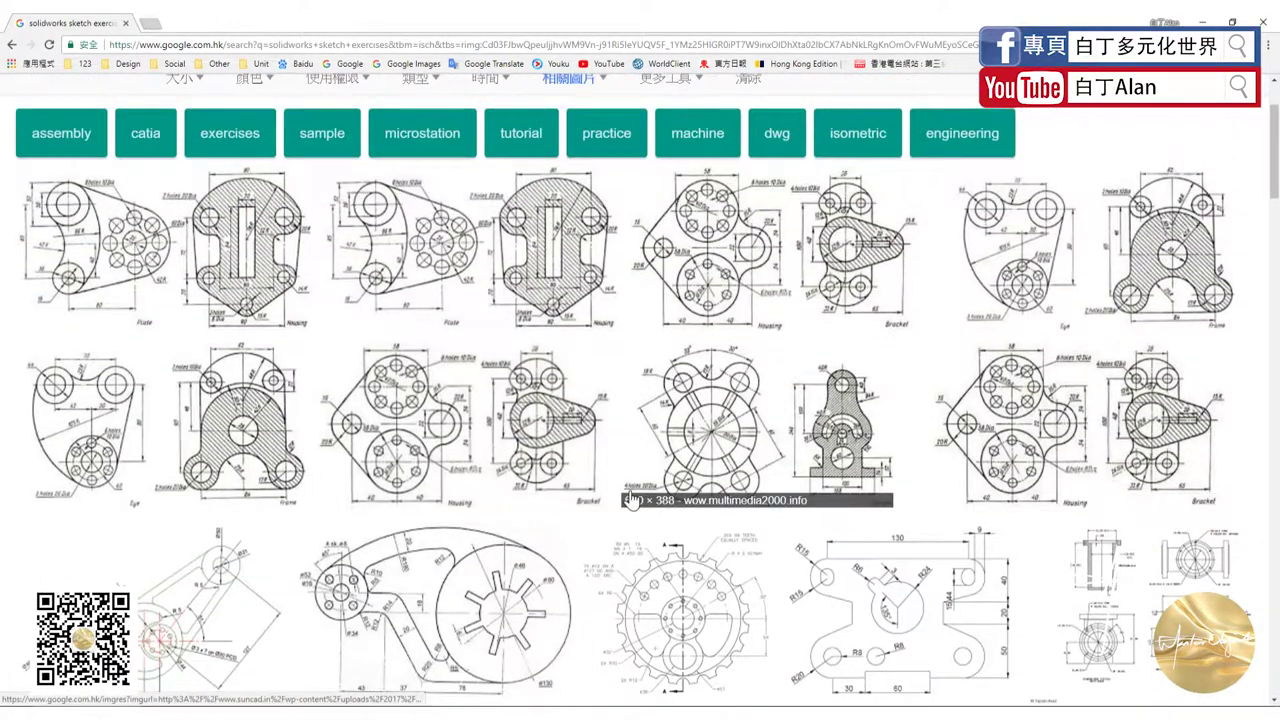
pyautogui.scroll(-1, 630, 500)
pyautogui.scroll(-1, 625, 510)
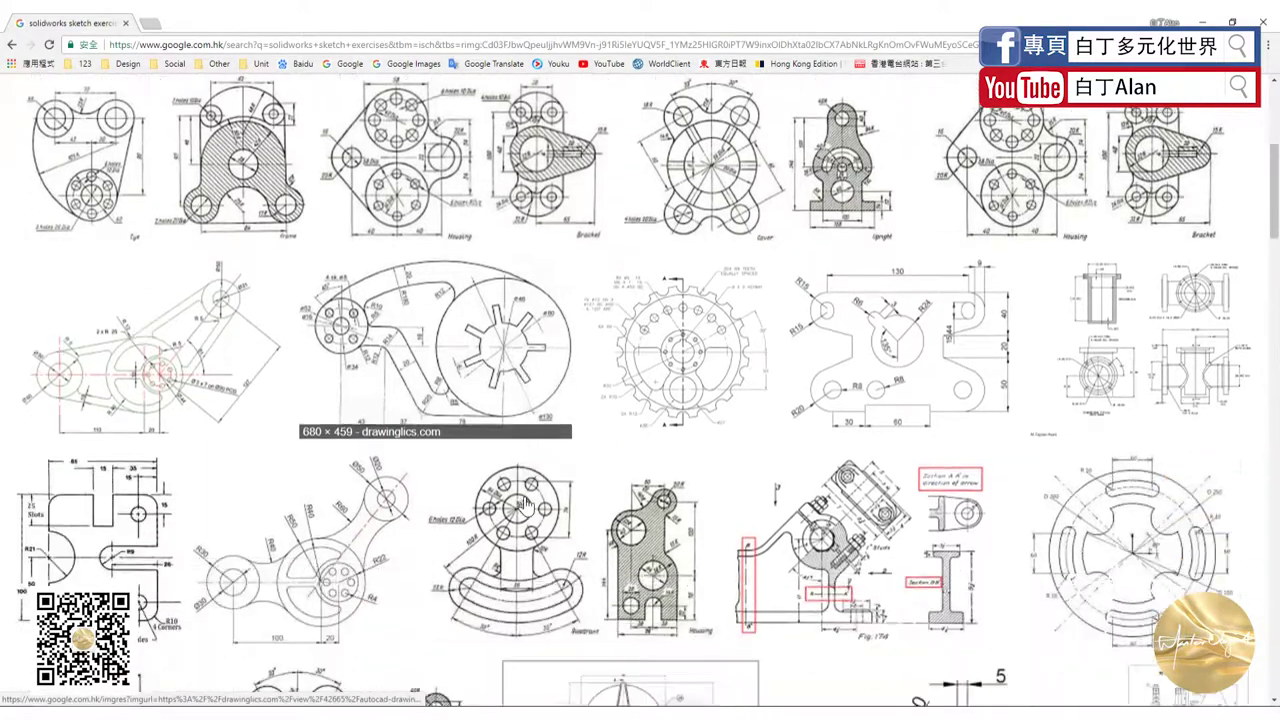
pyautogui.scroll(2, 652, 556)
pyautogui.scroll(1, 652, 556)
pyautogui.scroll(-2, 650, 520)
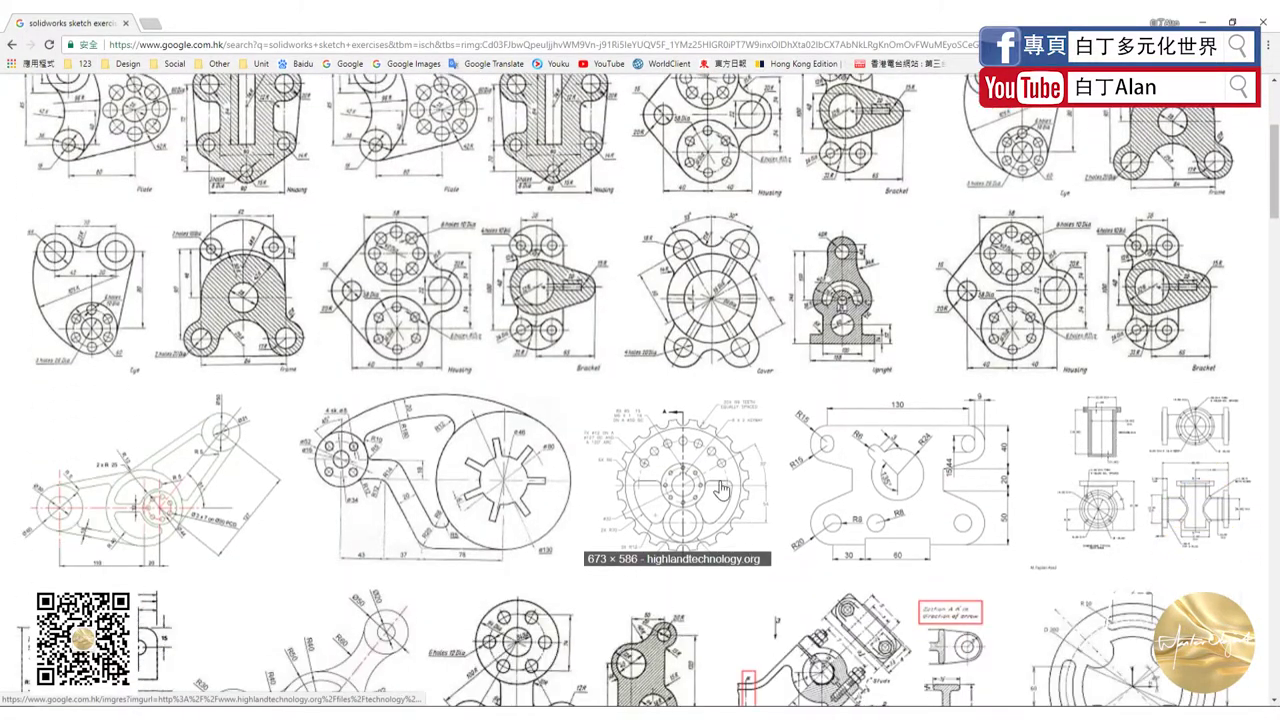
pyautogui.click(648, 485)
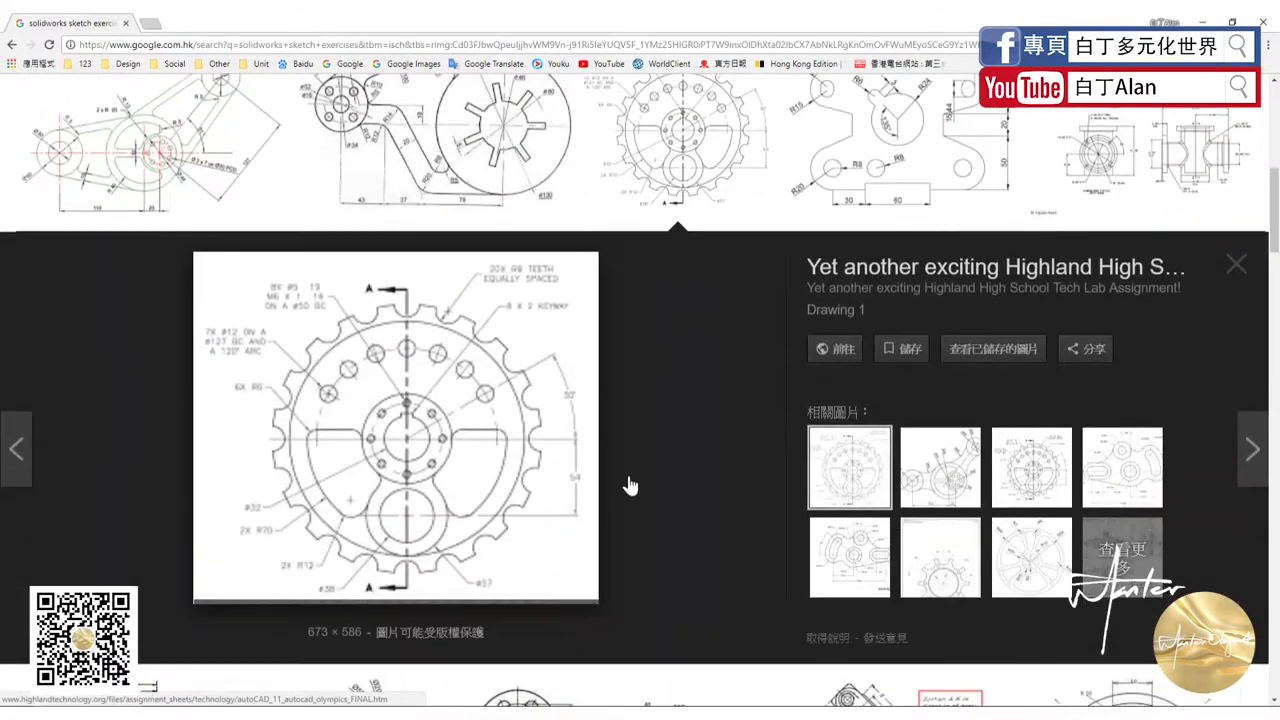
# Step back through the previews, viewing the plate-and-housing and housing-and-bracket drawings.
pyautogui.press('Left')
pyautogui.scroll(3, 580, 466)
pyautogui.scroll(-3, 580, 466)
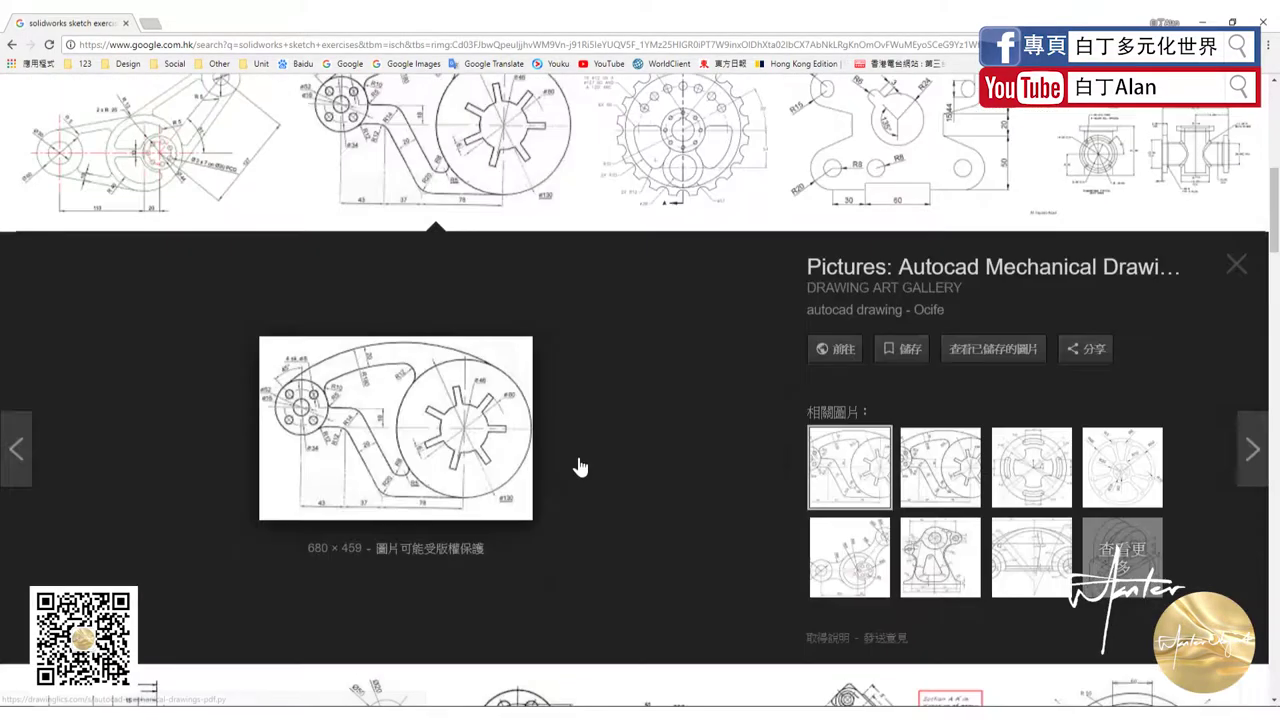
pyautogui.press('Escape')
pyautogui.click(400, 375)
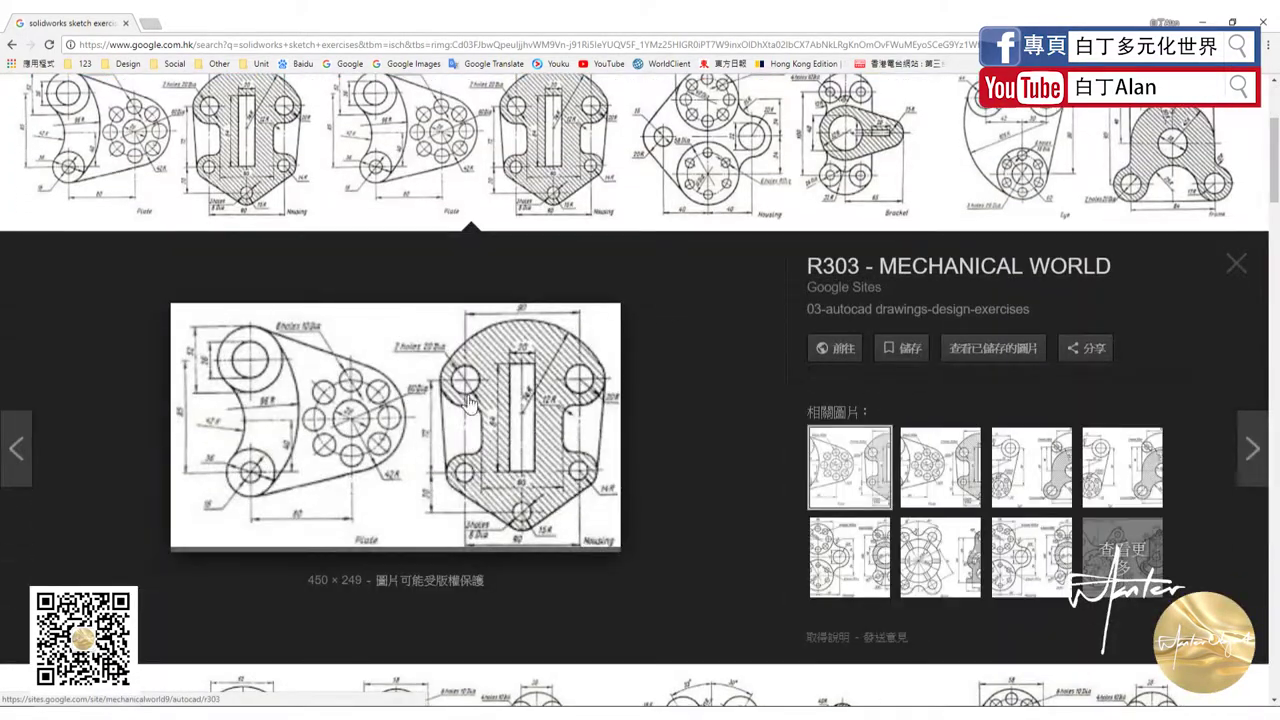
pyautogui.click(727, 148)
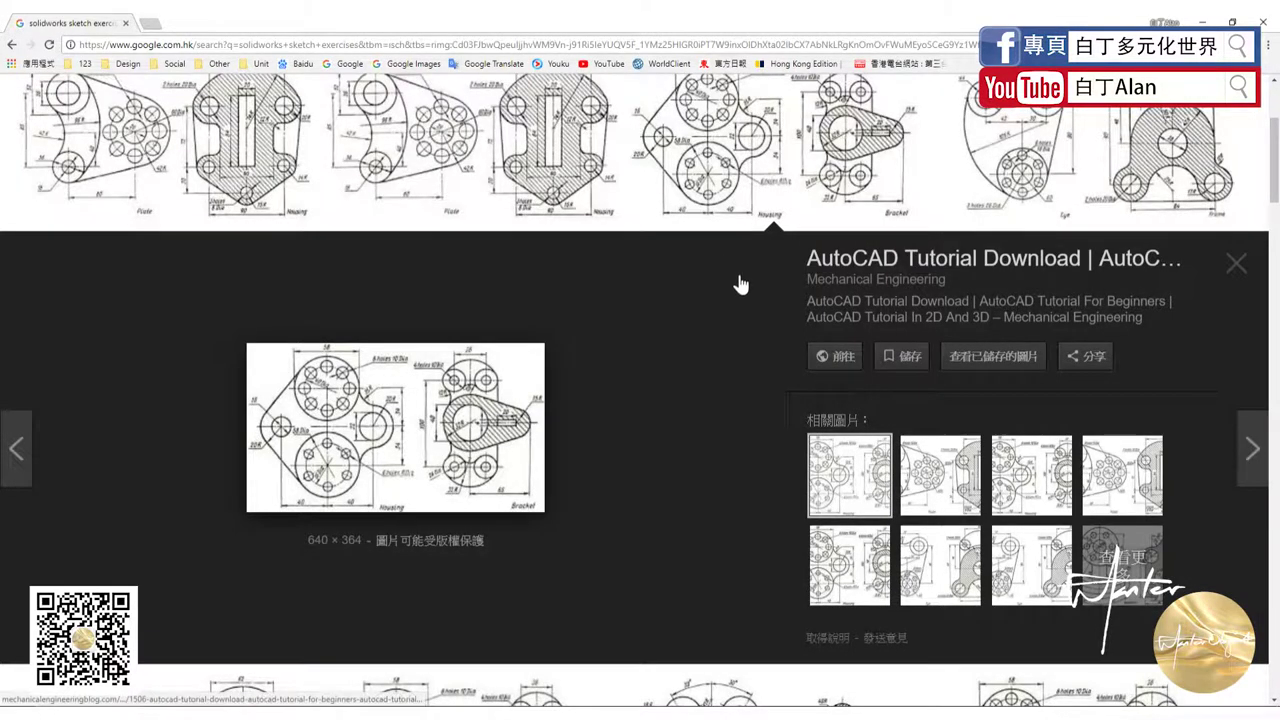
pyautogui.scroll(1, 740, 285)
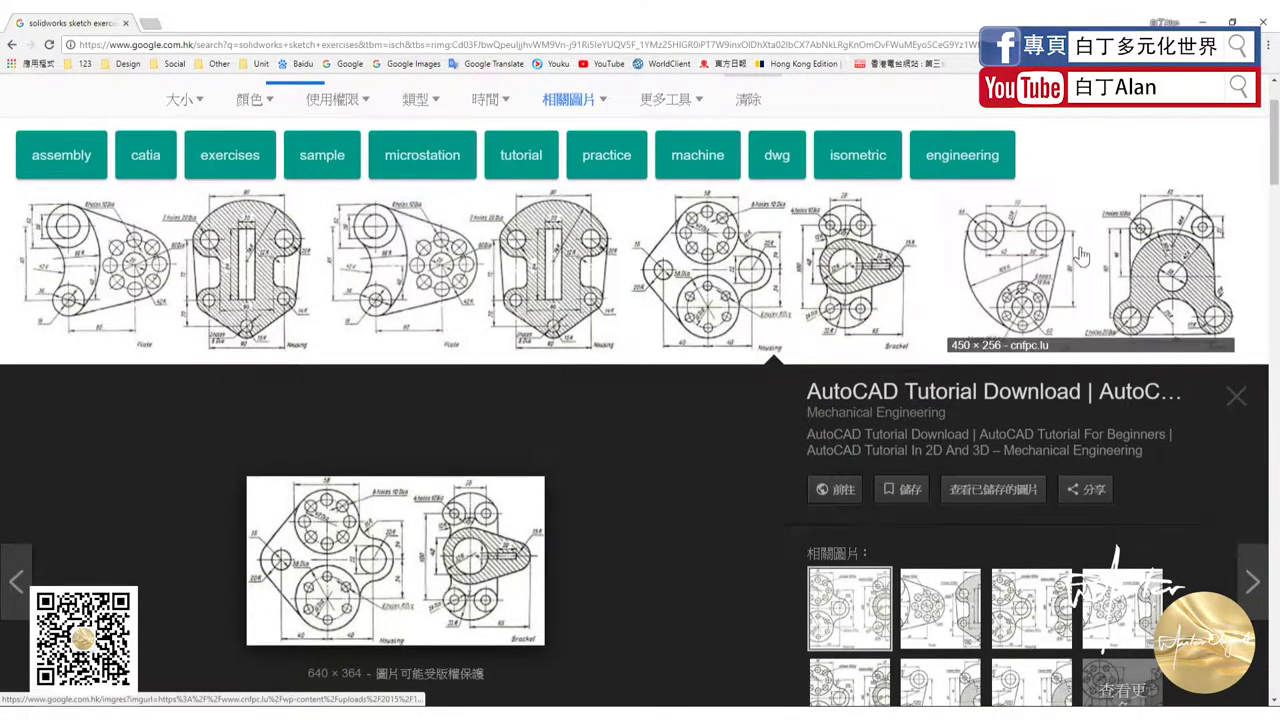
pyautogui.scroll(-4, 571, 337)
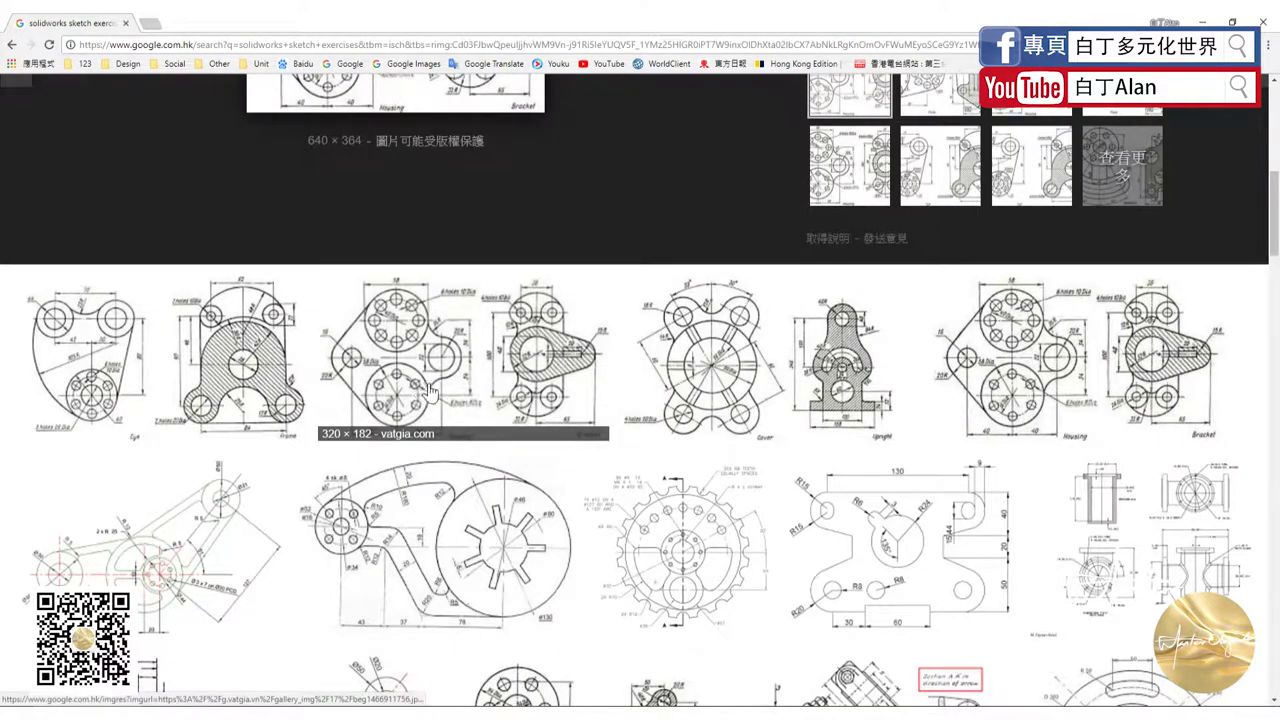
pyautogui.scroll(-3, 432, 388)
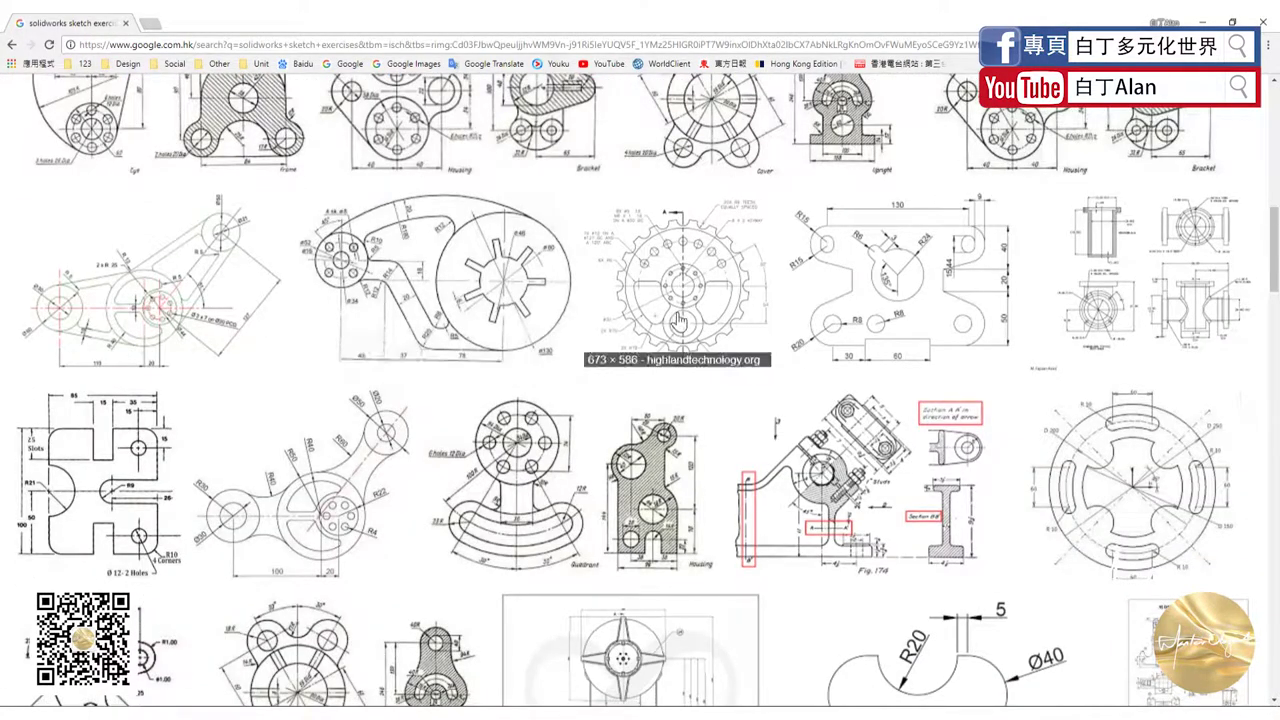
# Open the gear drawing in a large preview and scroll through the results below it.
pyautogui.click(678, 320)
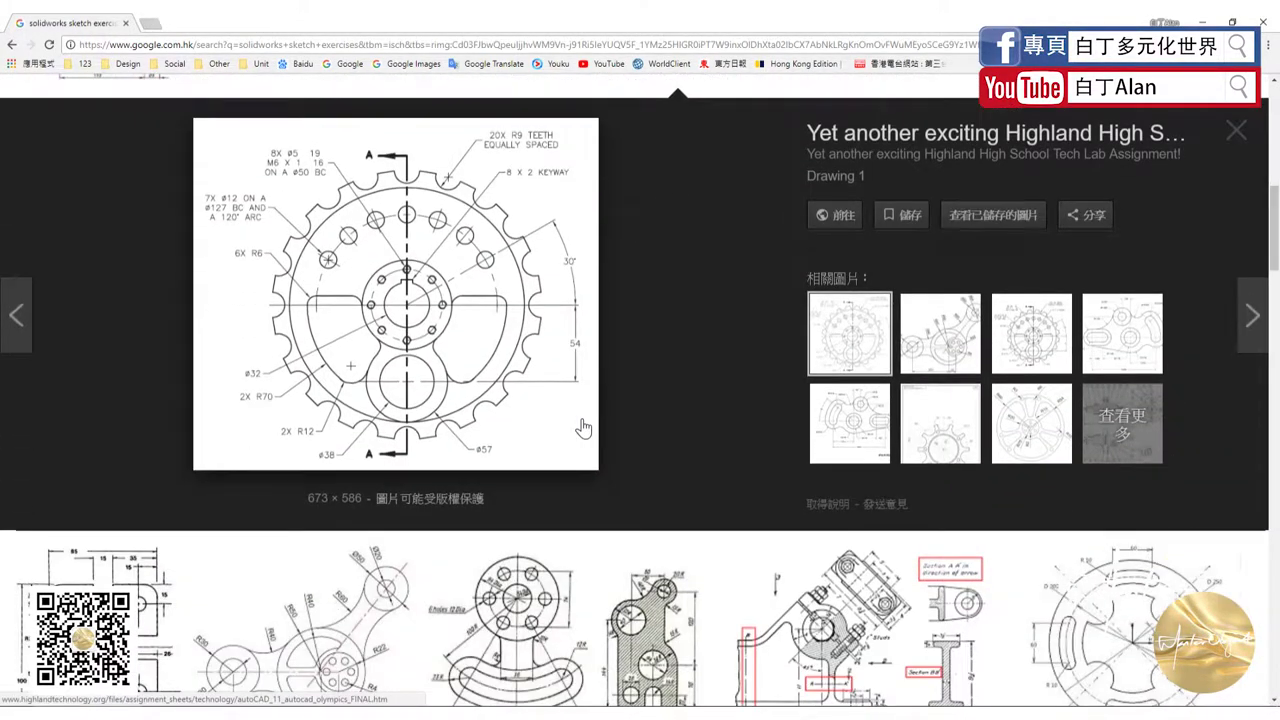
pyautogui.scroll(2, 583, 428)
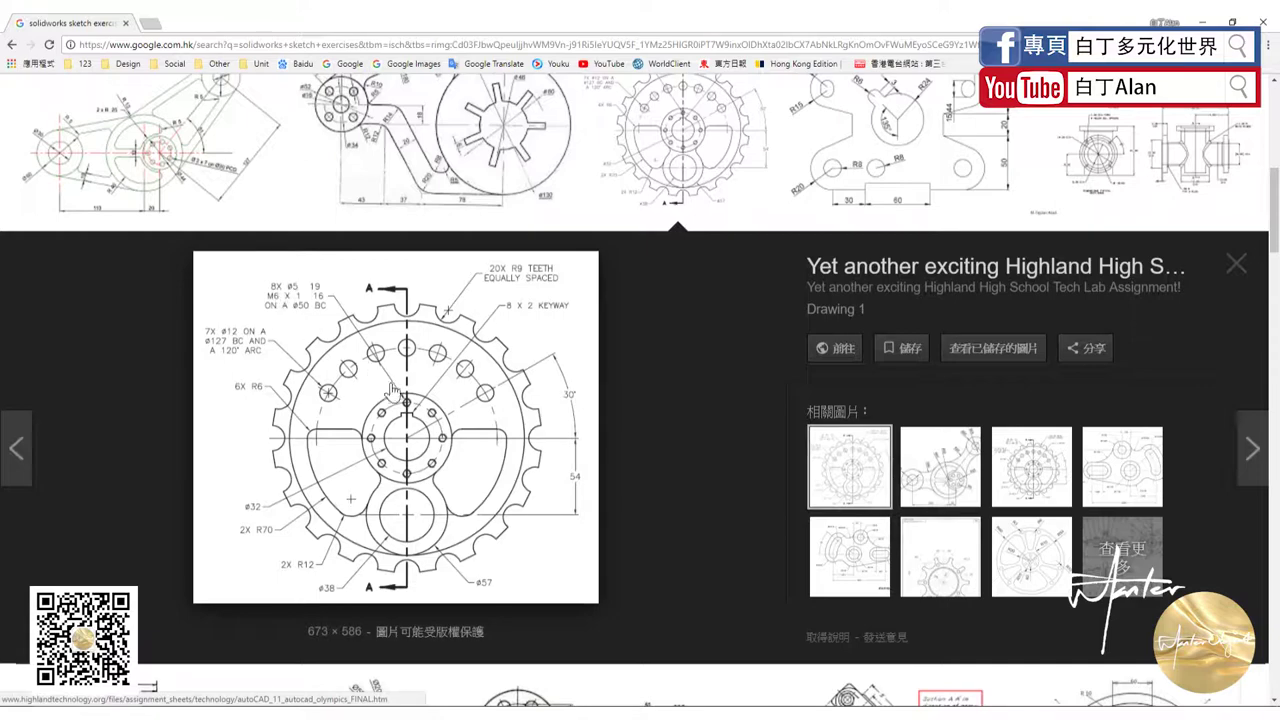
pyautogui.scroll(-1, 372, 432)
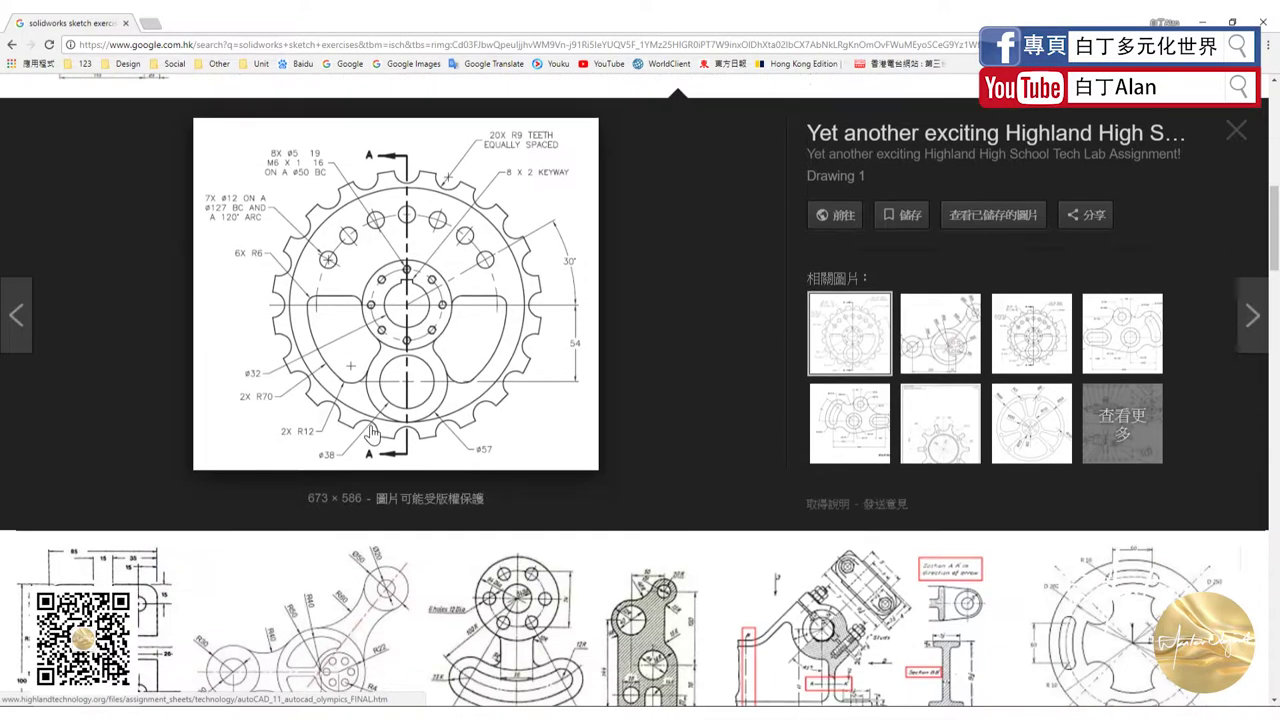
pyautogui.scroll(-2, 370, 434)
pyautogui.scroll(-2, 232, 405)
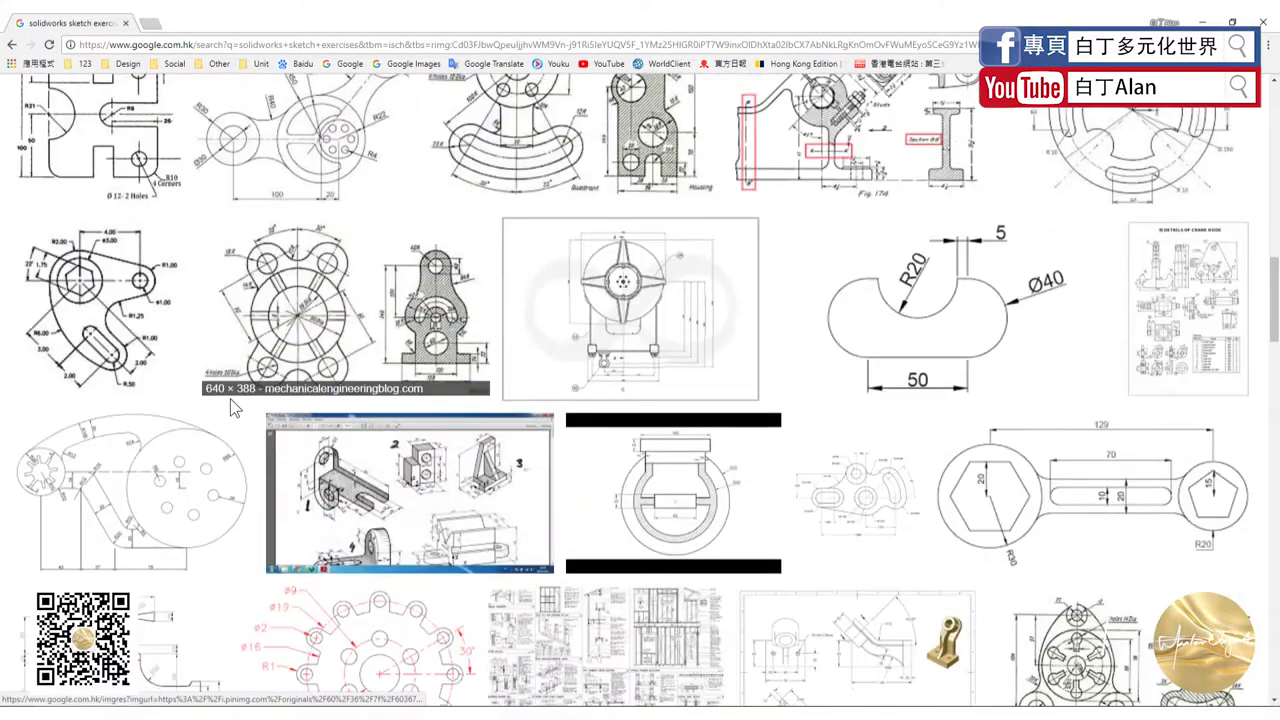
pyautogui.scroll(-2, 230, 399)
pyautogui.scroll(-1, 232, 405)
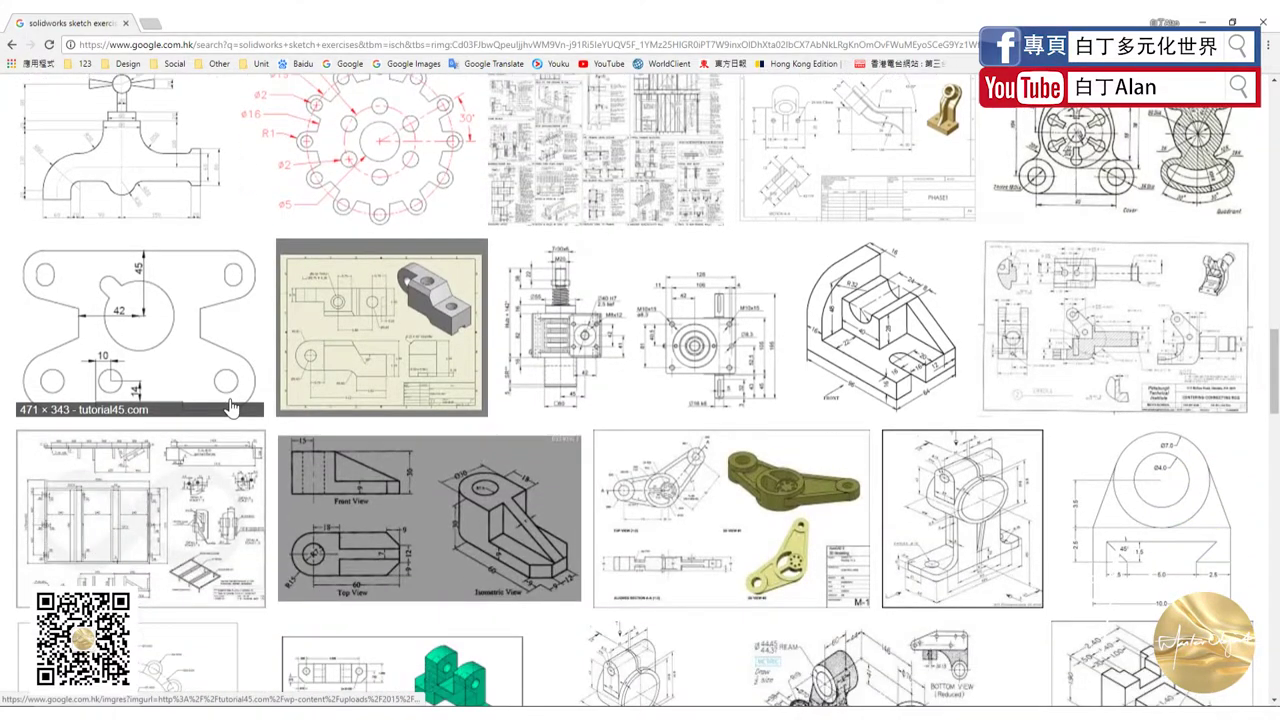
pyautogui.scroll(-3, 231, 403)
pyautogui.scroll(-2, 230, 405)
pyautogui.scroll(-2, 230, 405)
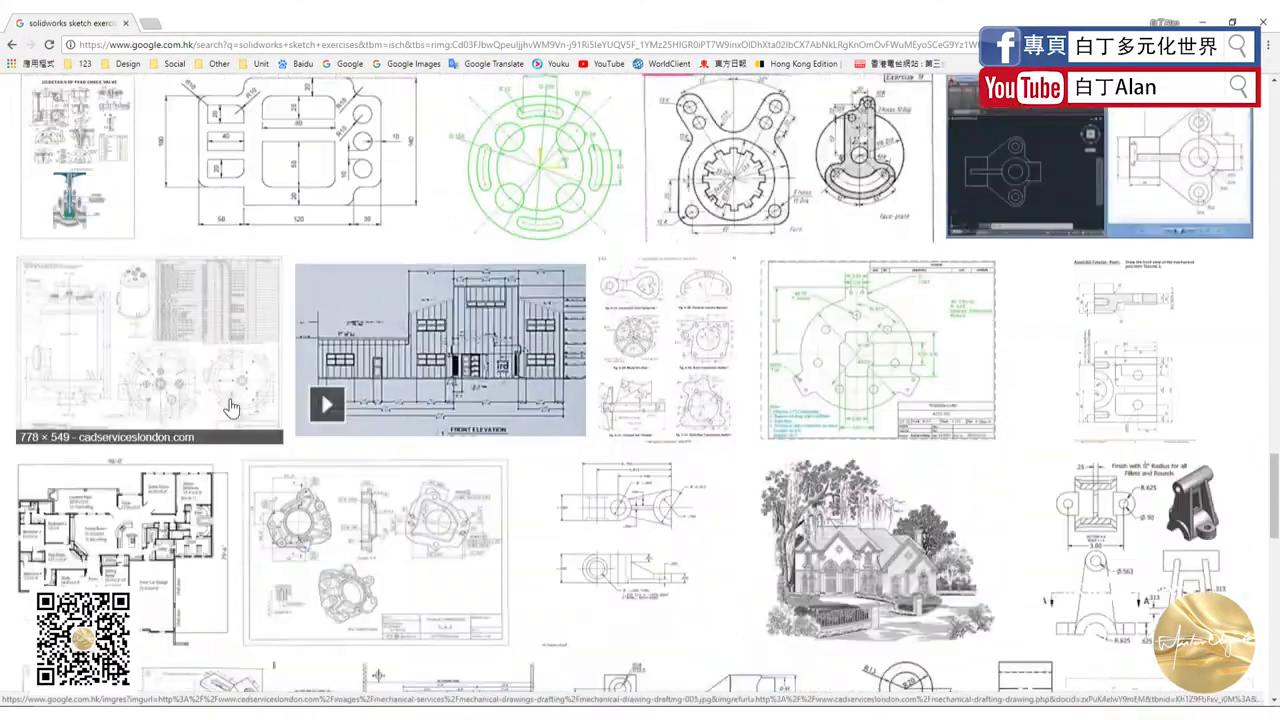
pyautogui.scroll(-1, 230, 405)
pyautogui.scroll(-2, 230, 406)
pyautogui.scroll(-2, 230, 407)
pyautogui.scroll(1, 230, 405)
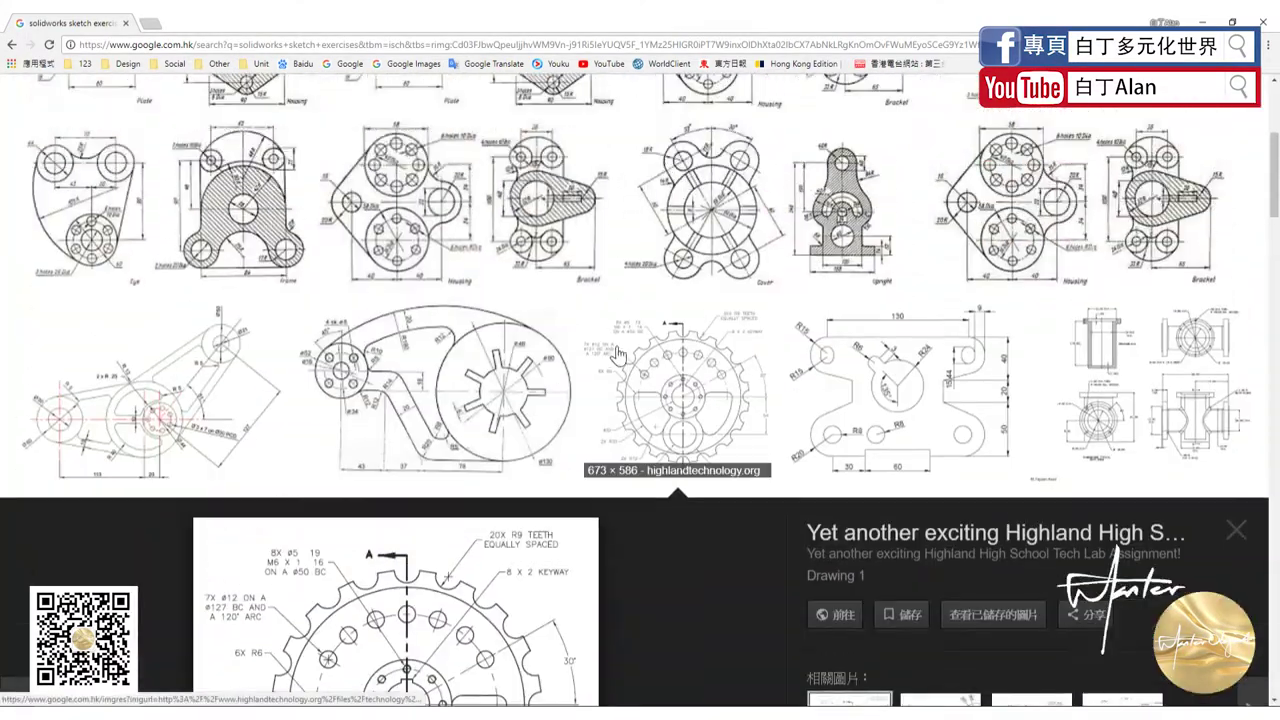
# Switch to the star-cutout cam drawing and open its larger related version.
pyautogui.click(640, 362)
pyautogui.click(524, 362)
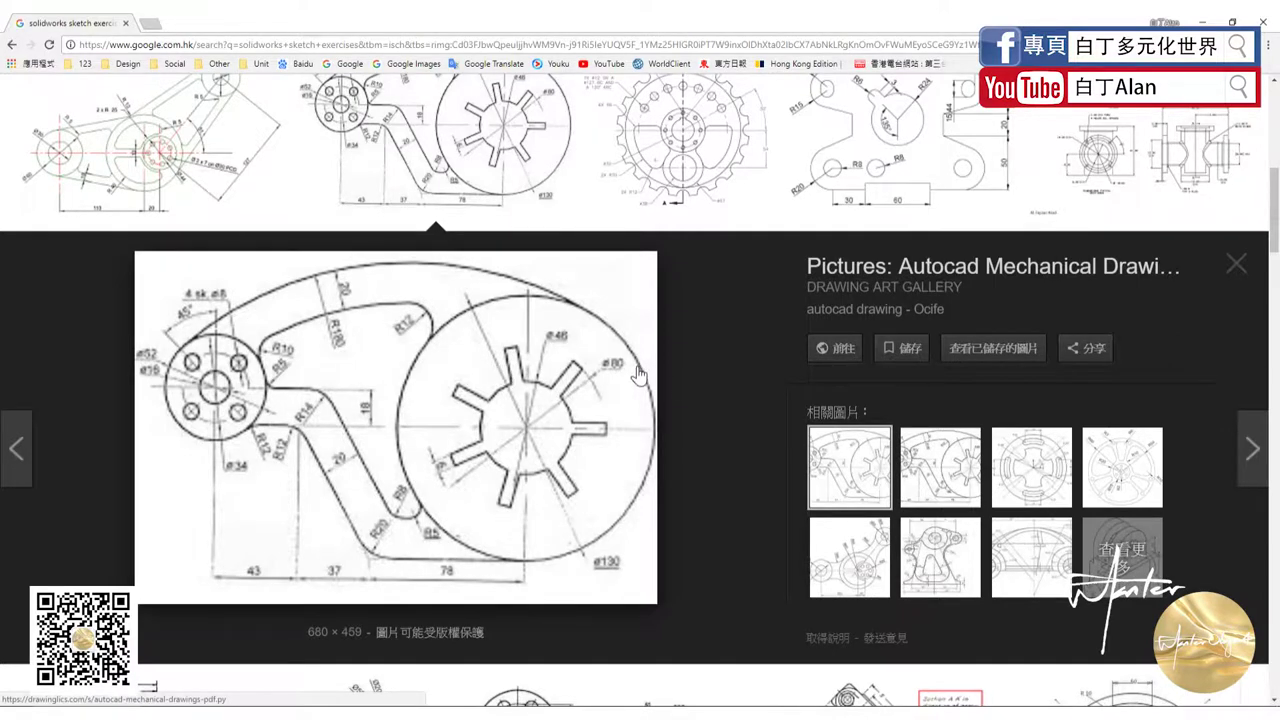
pyautogui.click(958, 466)
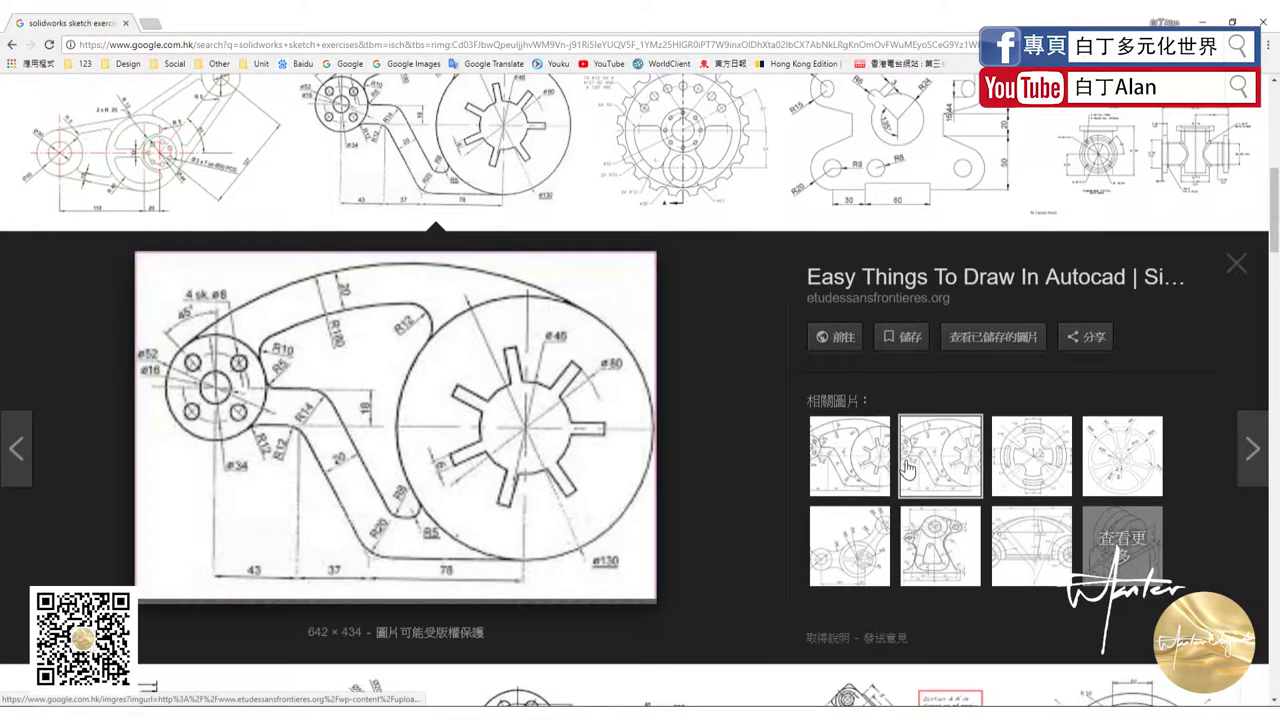
pyautogui.click(865, 473)
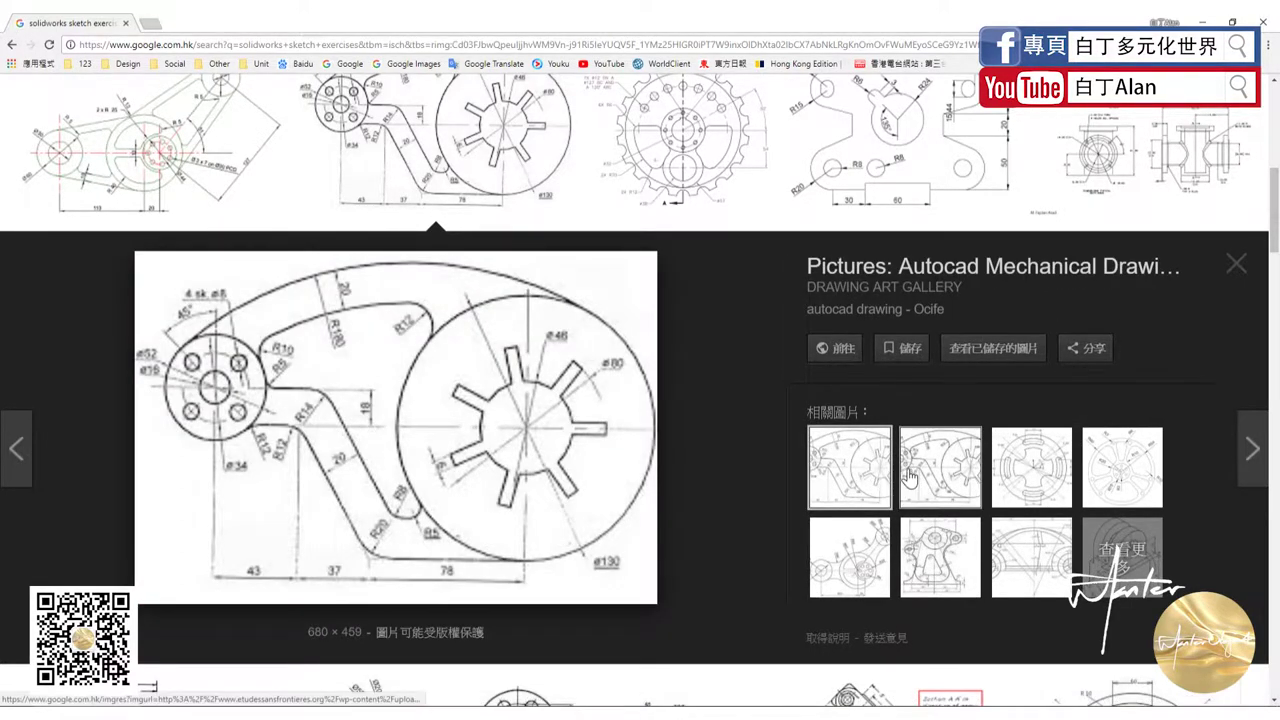
pyautogui.click(906, 478)
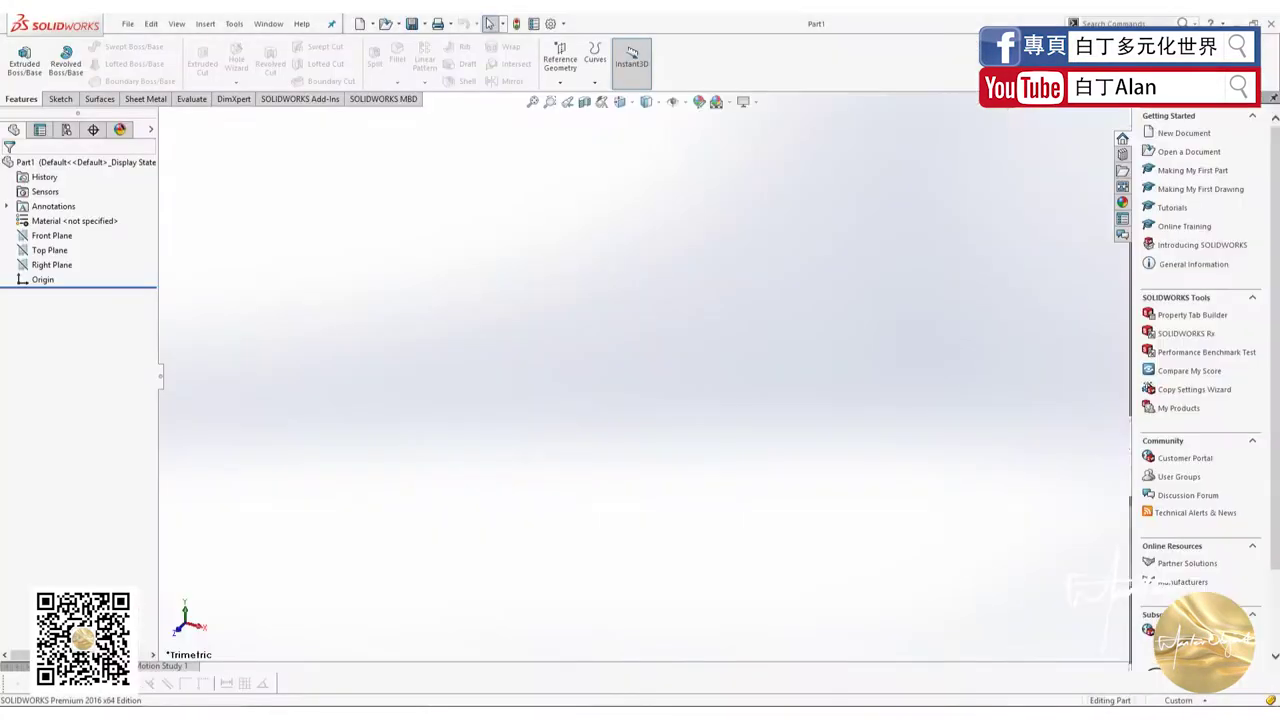
# Start Sketch1 on the Top Plane of Part1.
pyautogui.click(55, 250)
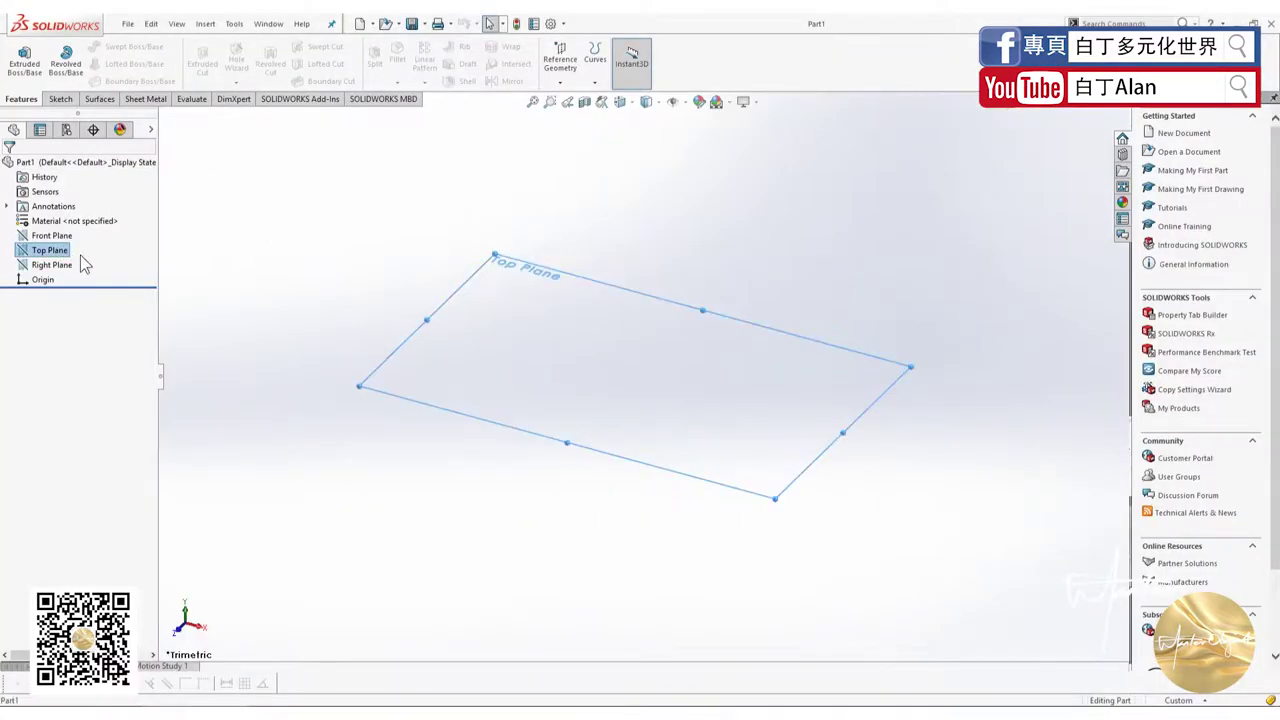
pyautogui.click(60, 99)
pyautogui.click(18, 58)
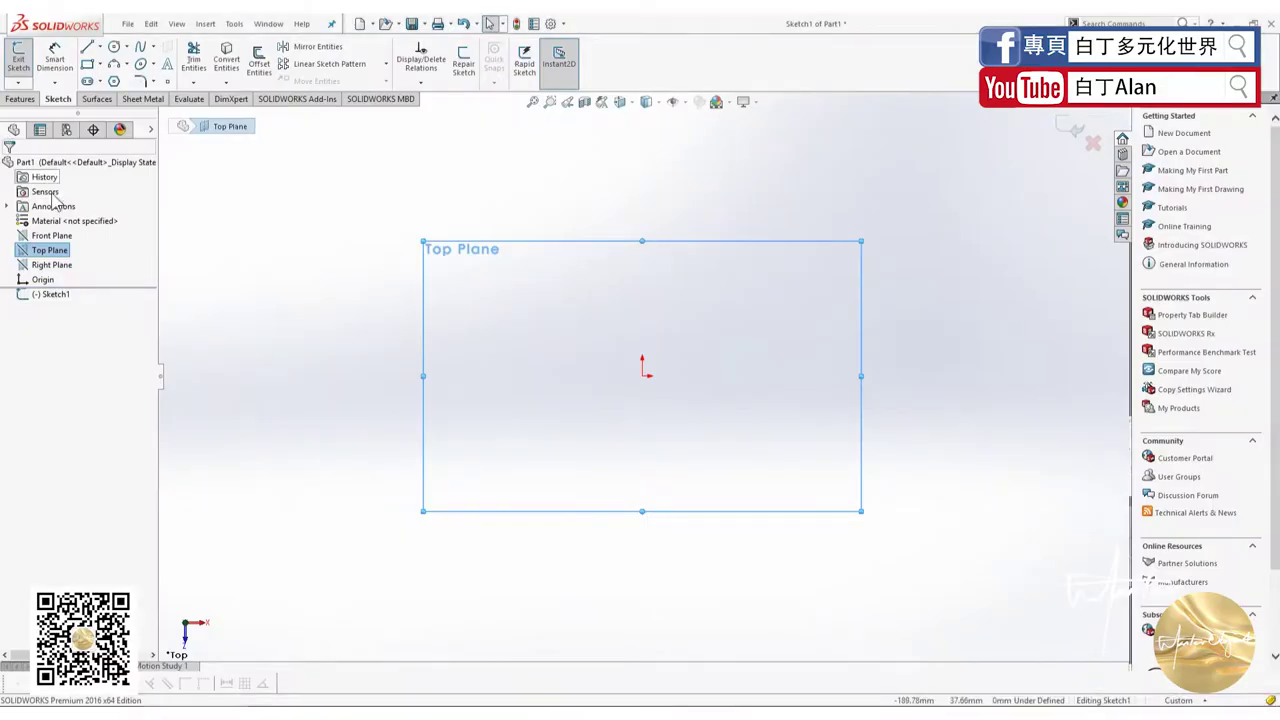
# Draw a circle centred on the origin and dimension its diameter to 130.
pyautogui.click(115, 48)
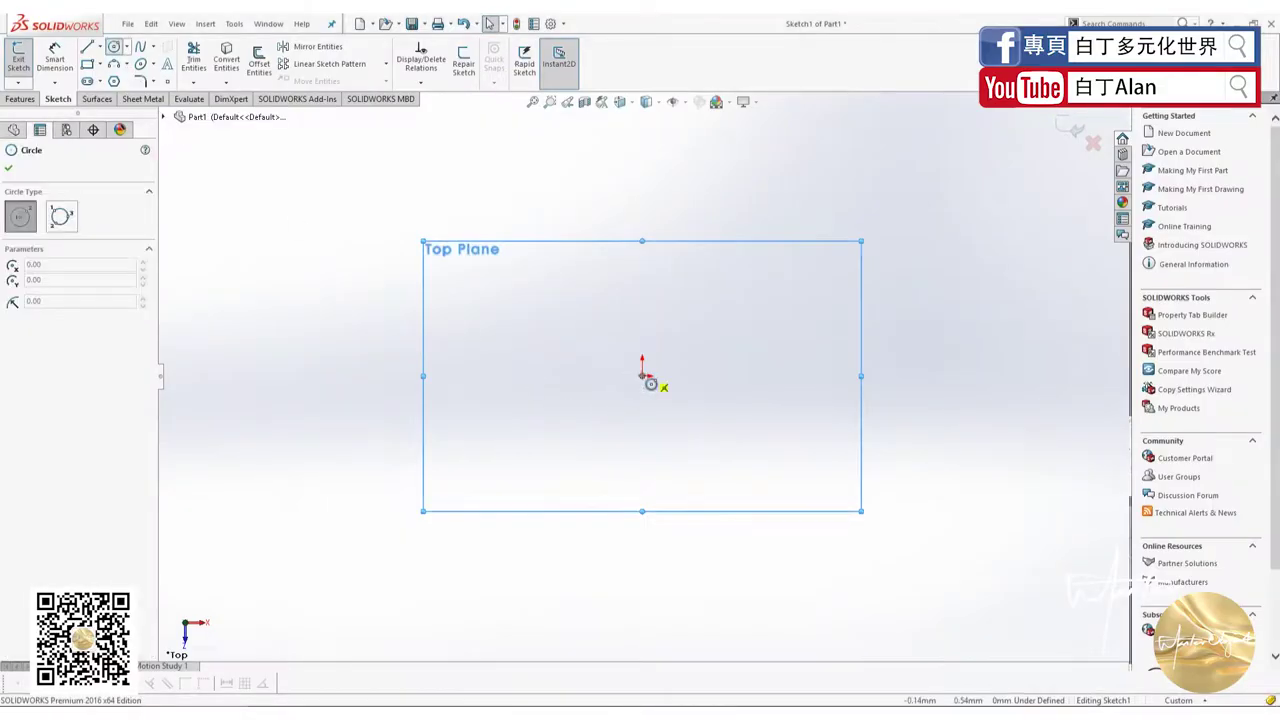
pyautogui.click(642, 375)
pyautogui.click(732, 384)
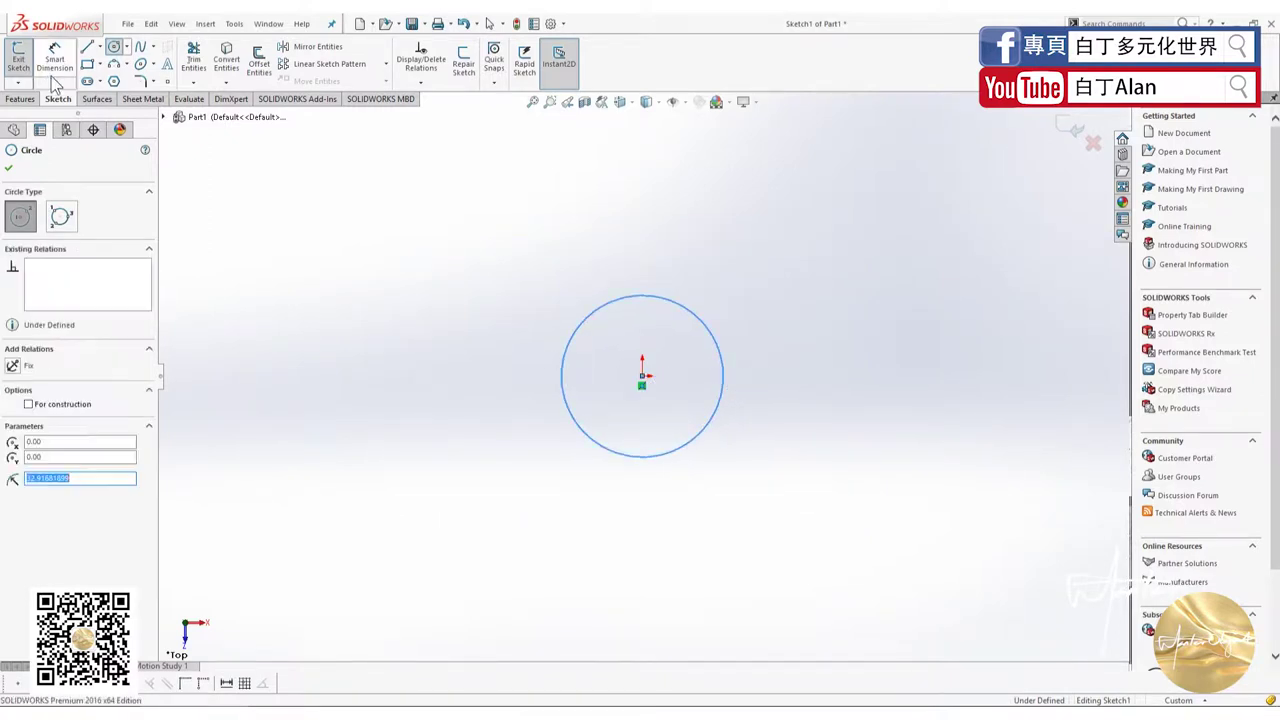
pyautogui.press('Escape')
pyautogui.click(705, 328)
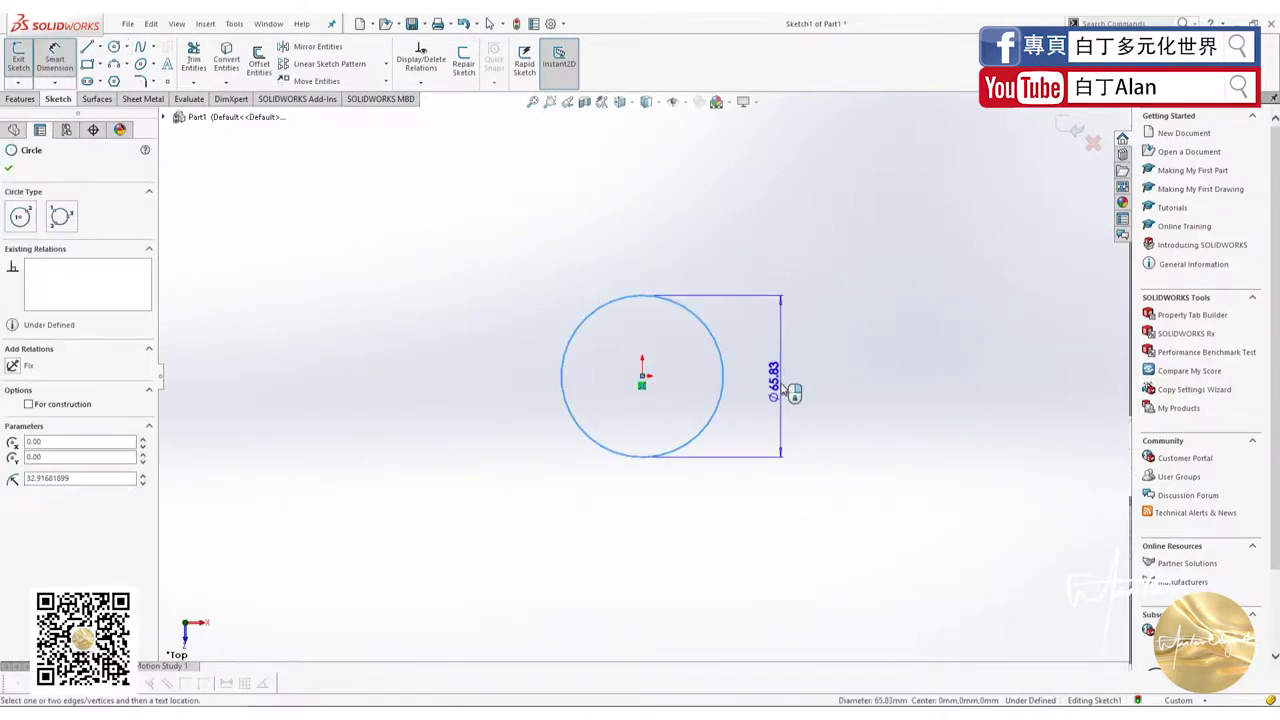
pyautogui.click(790, 388)
pyautogui.write('130')
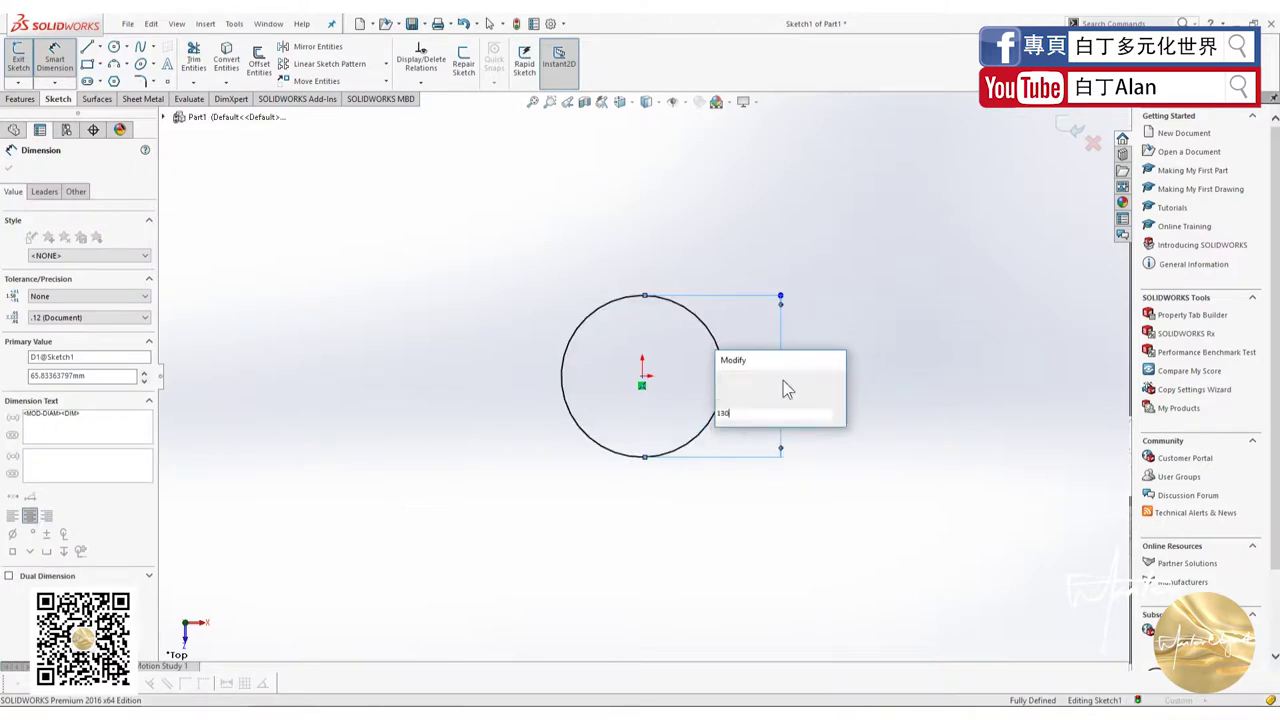
pyautogui.press('Return')
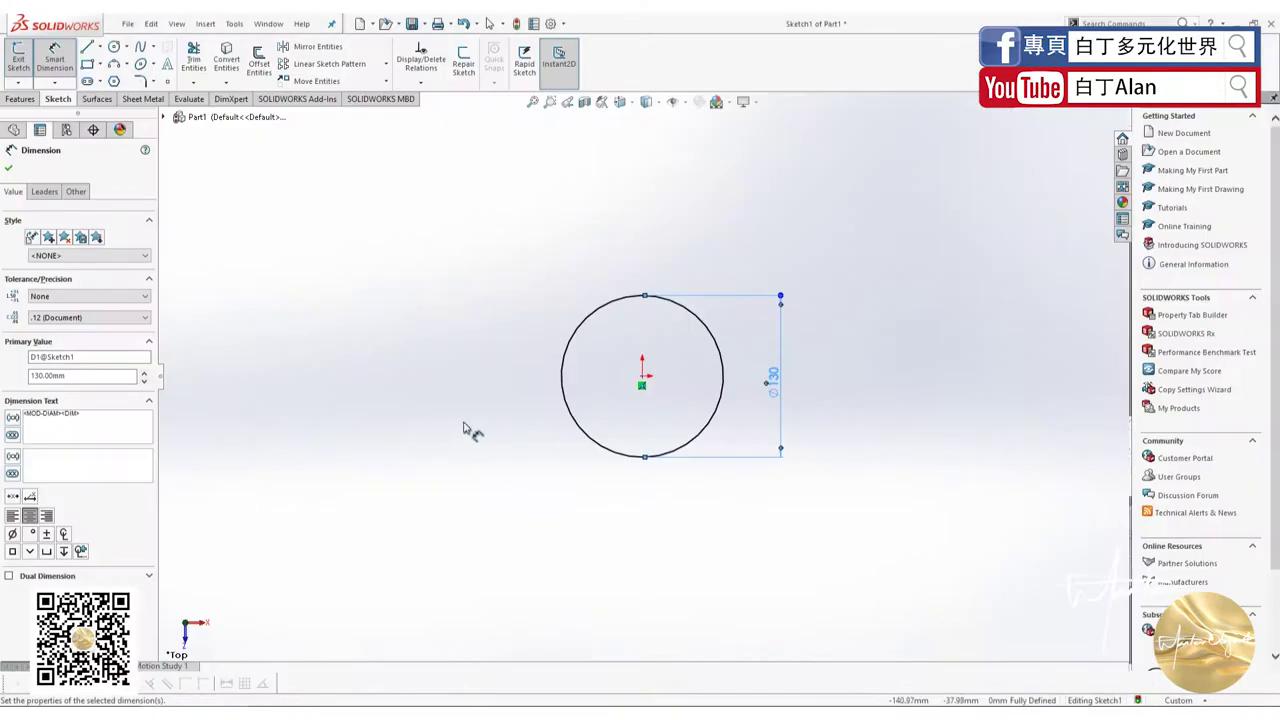
# Draw a second, smaller circle up and to the left and begin dimensioning it.
pyautogui.click(113, 47)
pyautogui.click(305, 294)
pyautogui.click(343, 295)
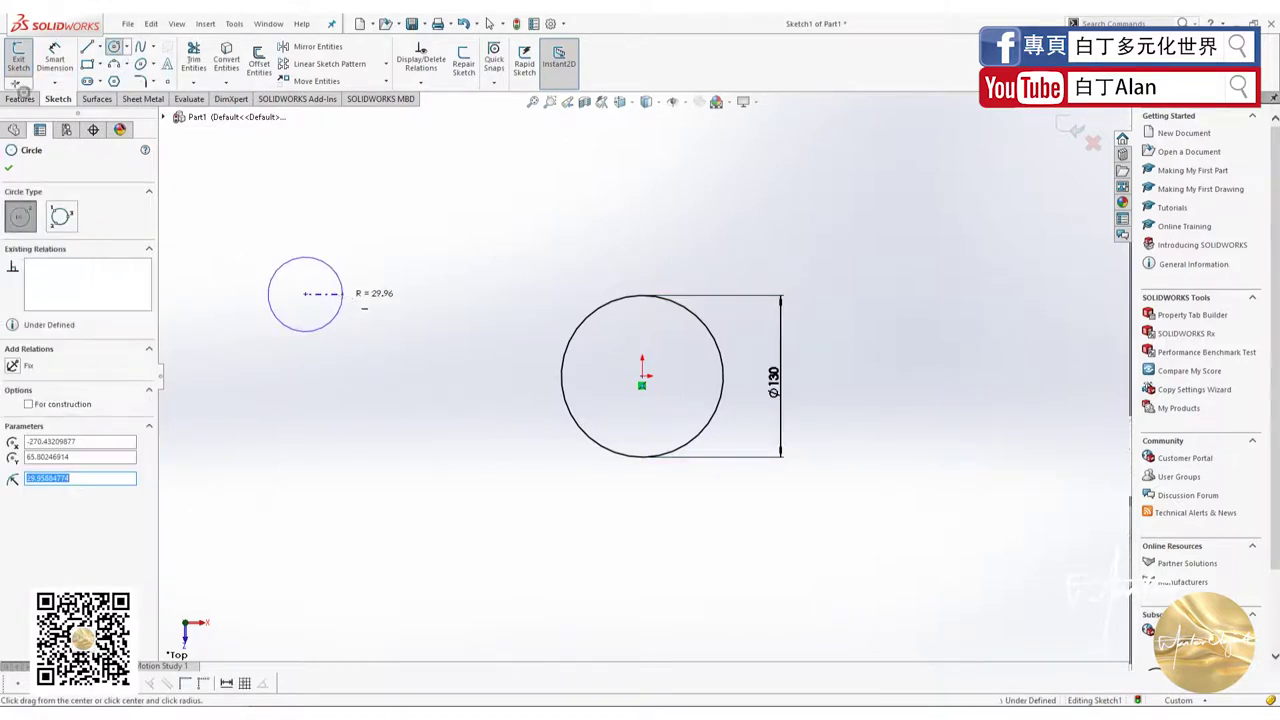
pyautogui.press('Escape')
pyautogui.click(336, 272)
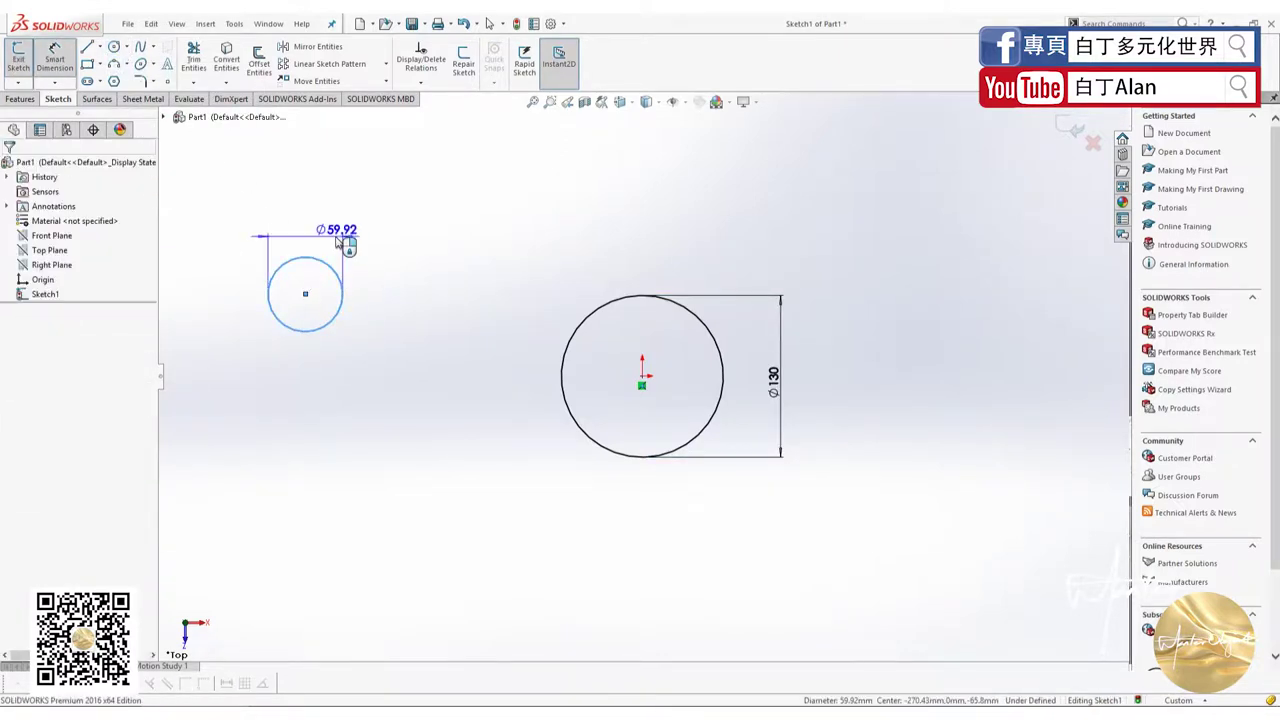
# Set the small circle's diameter to 52.
pyautogui.click(337, 233)
pyautogui.write('52')
pyautogui.press('Return')
pyautogui.hotkey('alt', 'Tab')
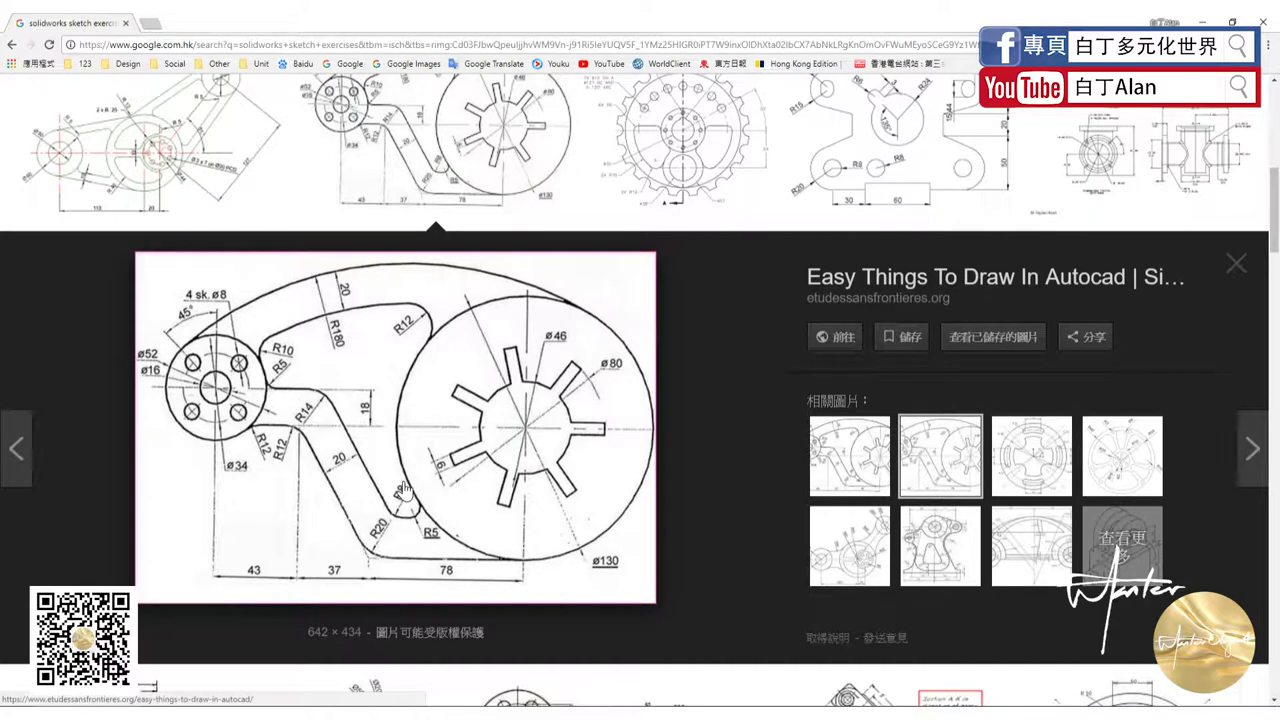
# Draw a slanted-then-horizontal line from the Ø52 circle to the Ø130 circle's bottom.
pyautogui.press('l')
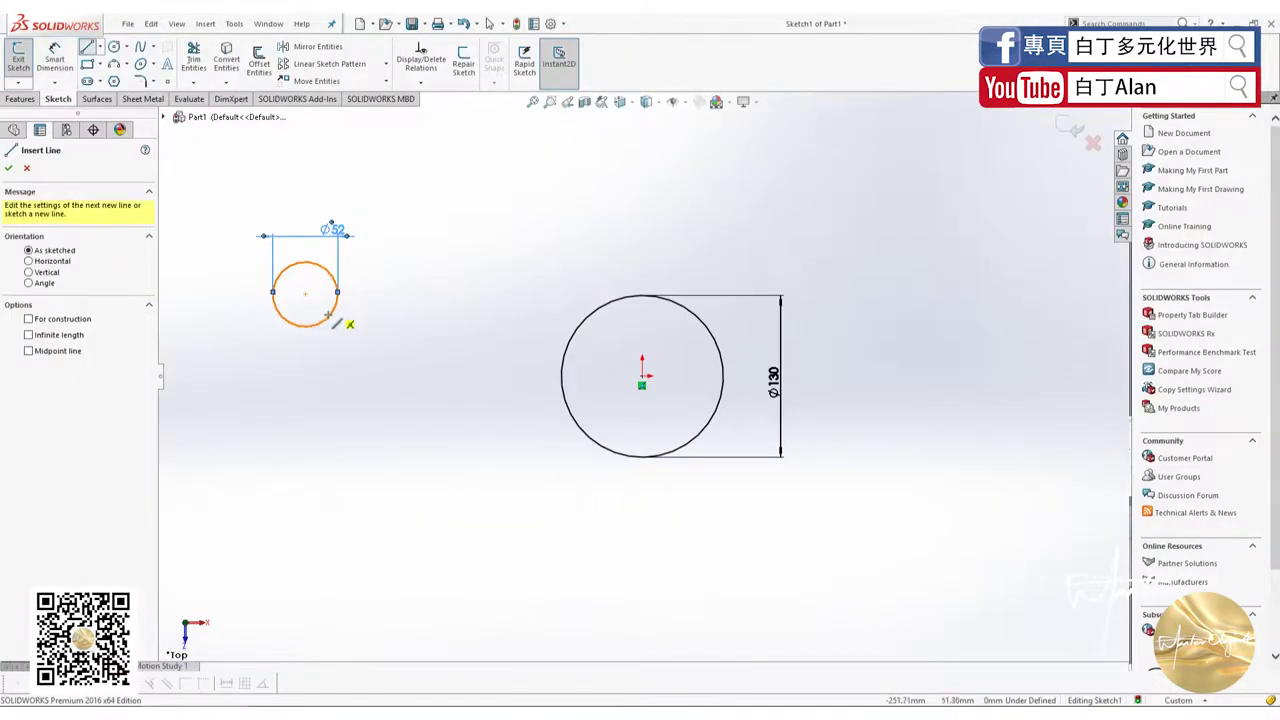
pyautogui.click(337, 320)
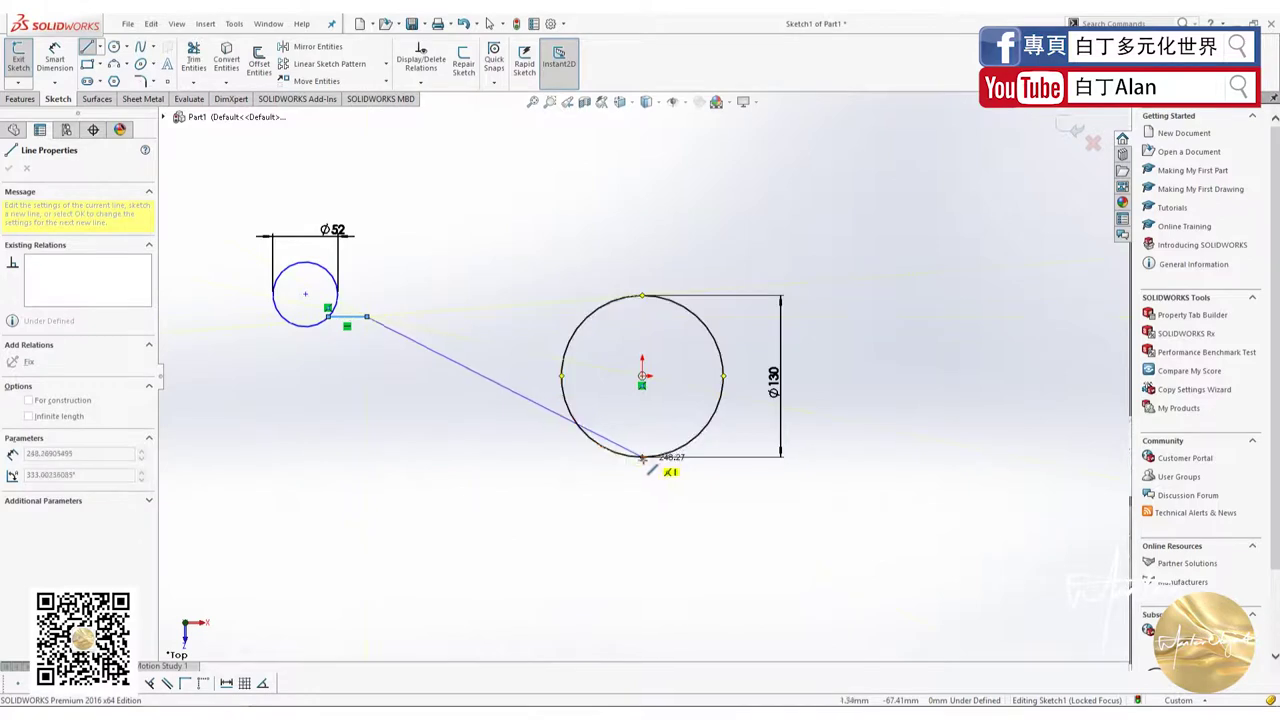
pyautogui.click(468, 458)
pyautogui.doubleClick(642, 457)
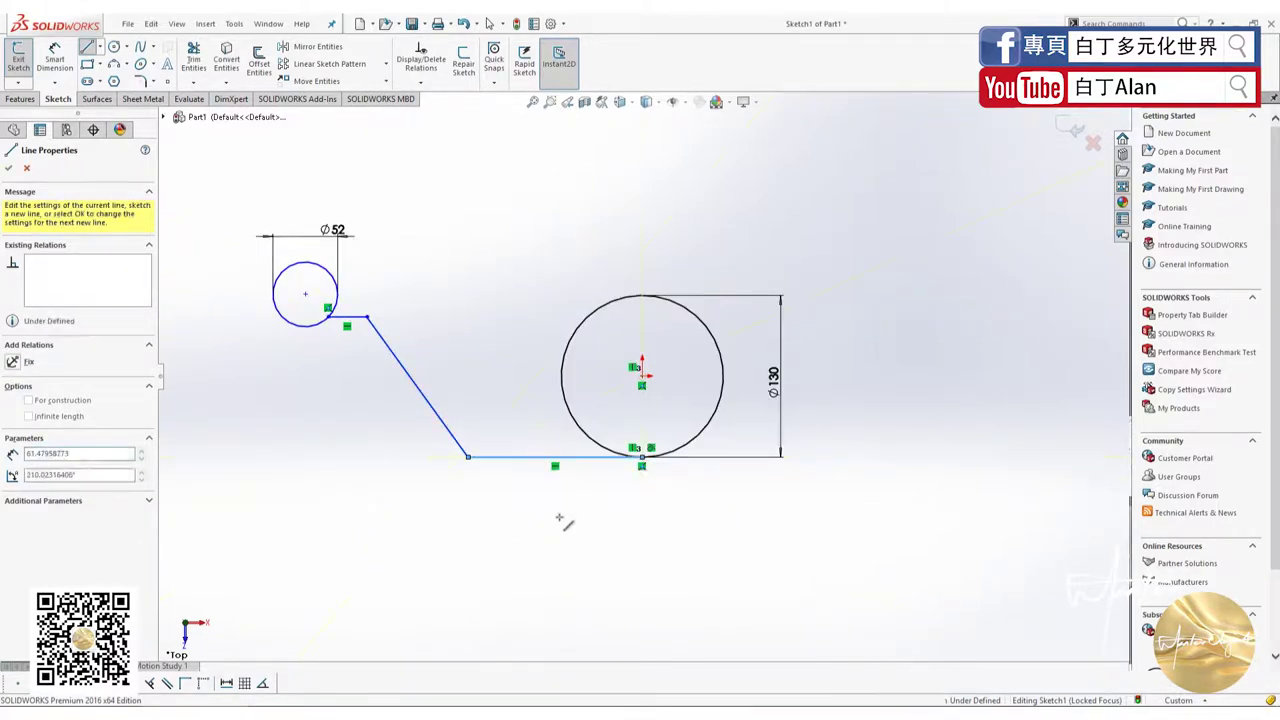
pyautogui.press('Escape')
pyautogui.press('Escape')
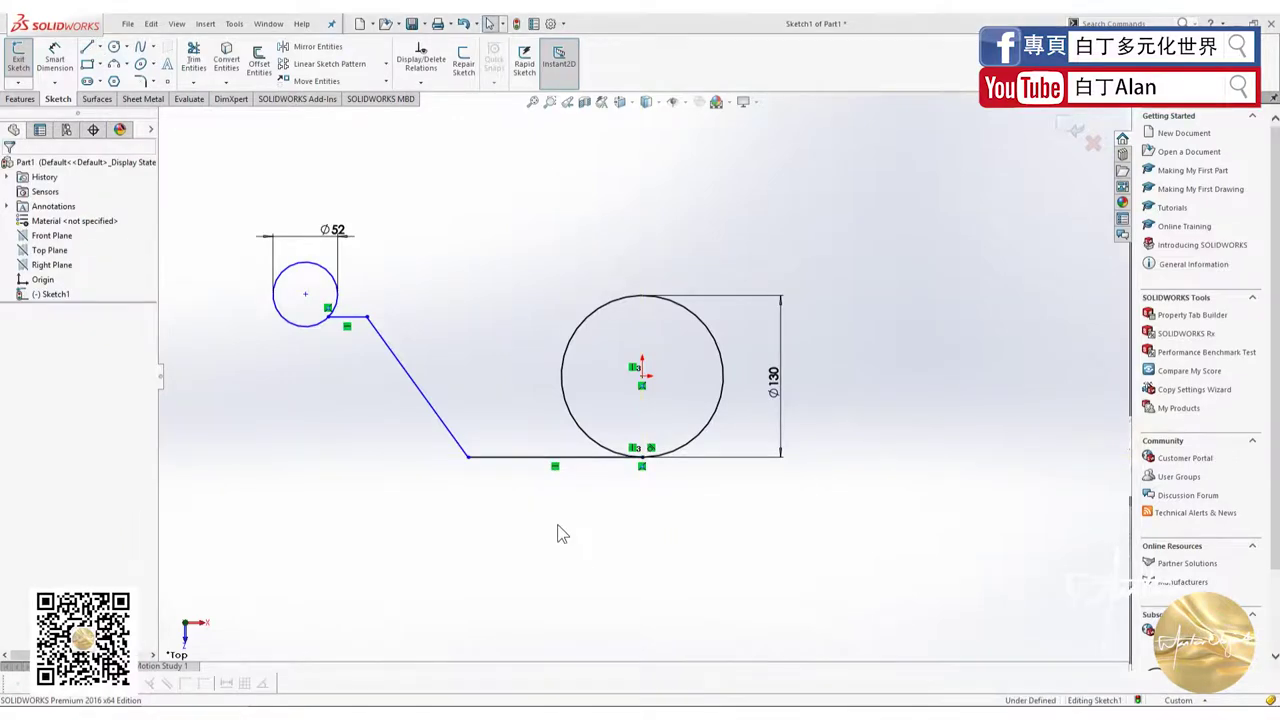
pyautogui.hotkey('alt', 'Tab')
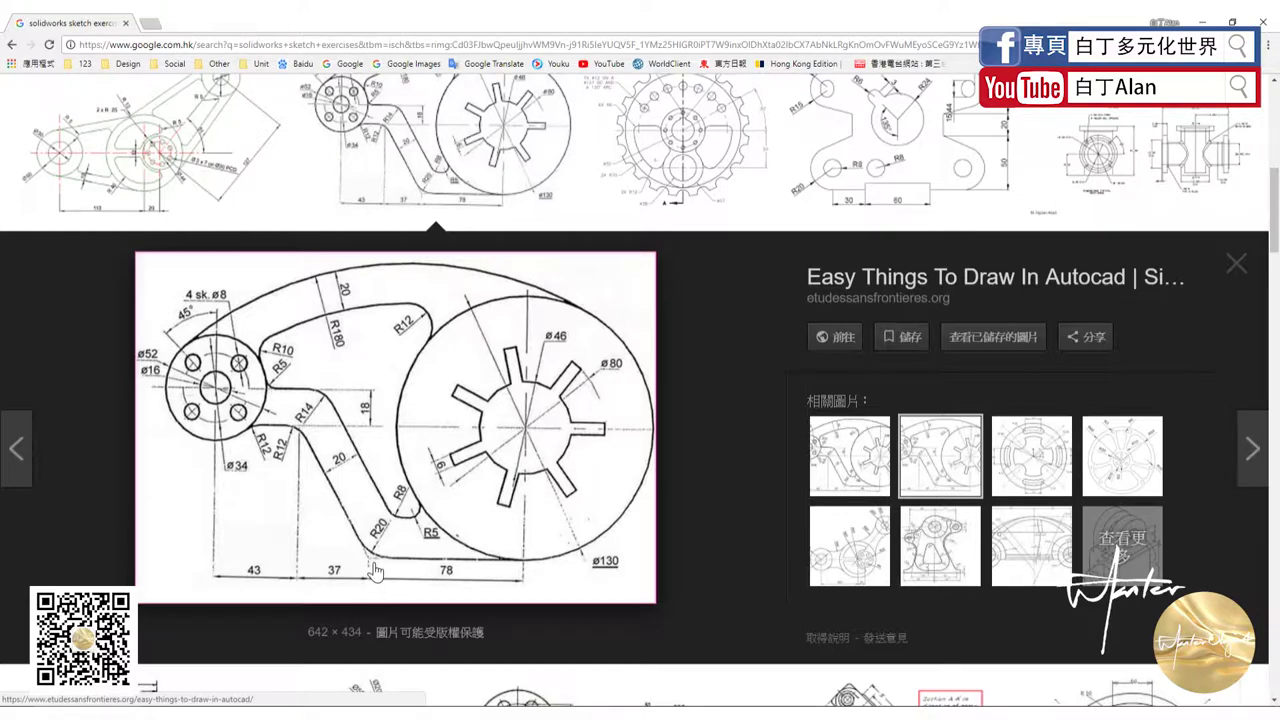
pyautogui.hotkey('alt', 'Tab')
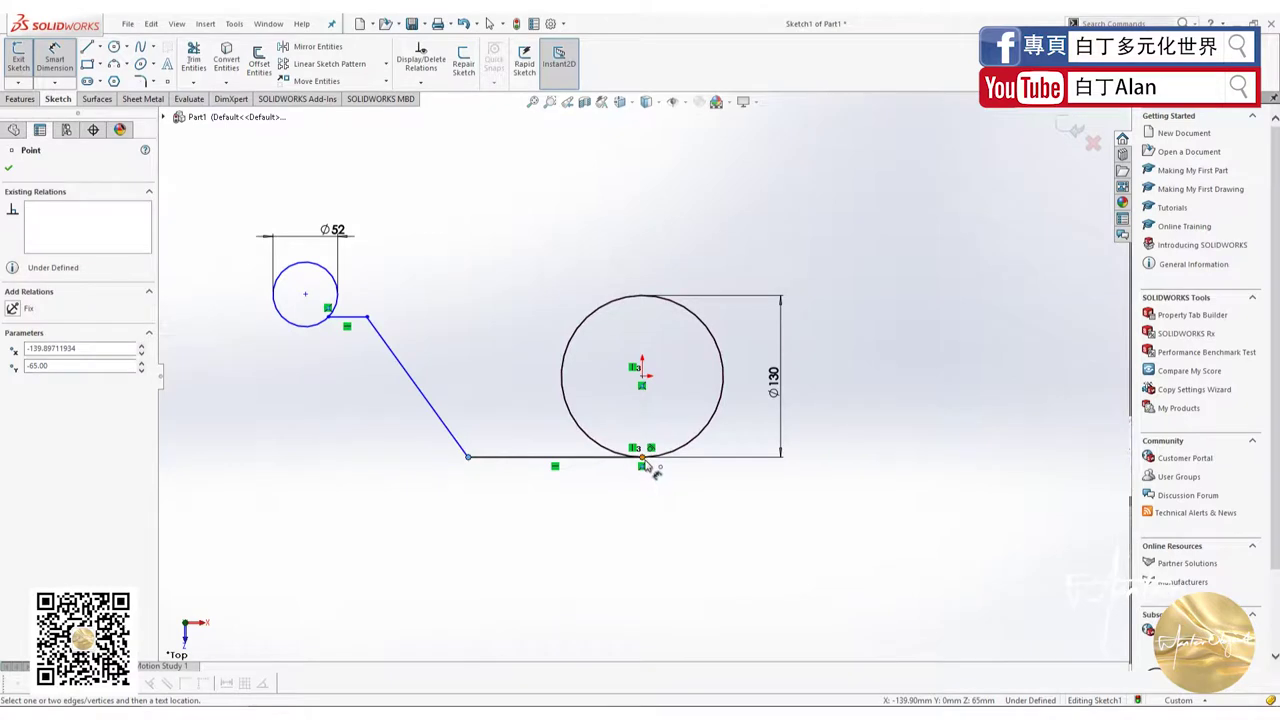
# Dimension the line's bend point 78 from the big circle's bottom.
pyautogui.click(642, 460)
pyautogui.click(638, 514)
pyautogui.write('78')
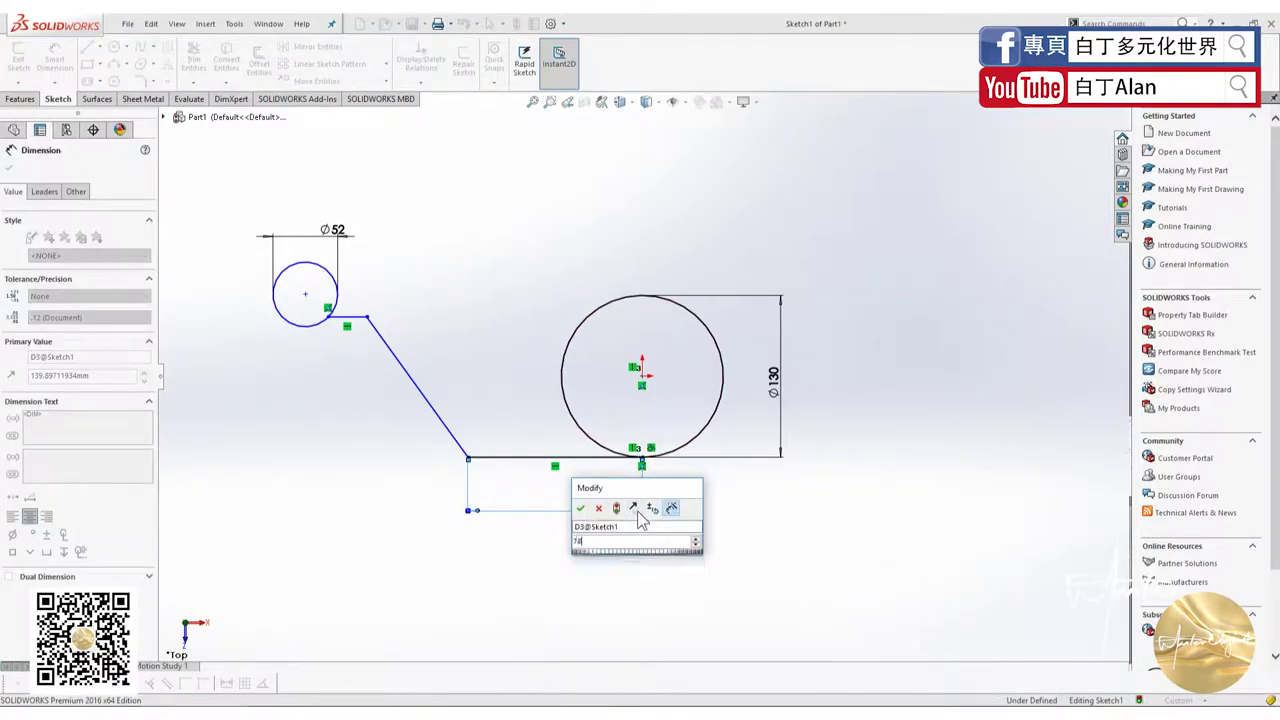
pyautogui.press('Return')
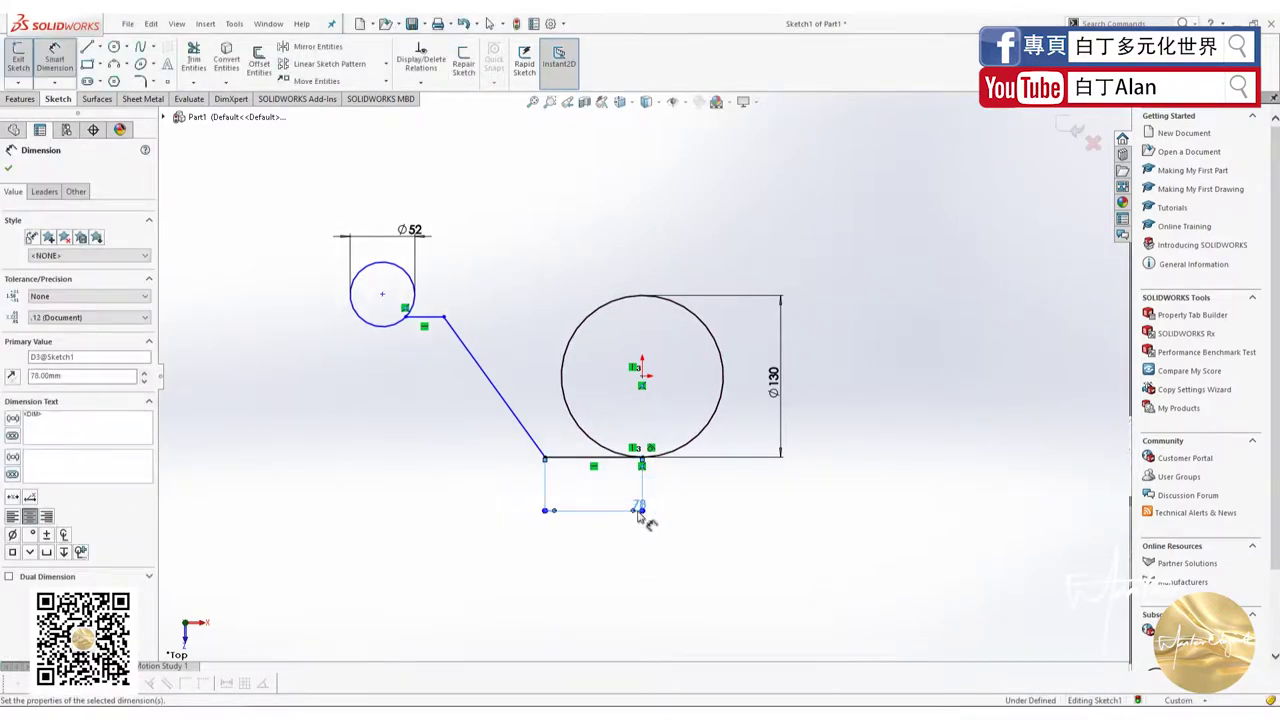
pyautogui.press('Escape')
pyautogui.hotkey('alt', 'Tab')
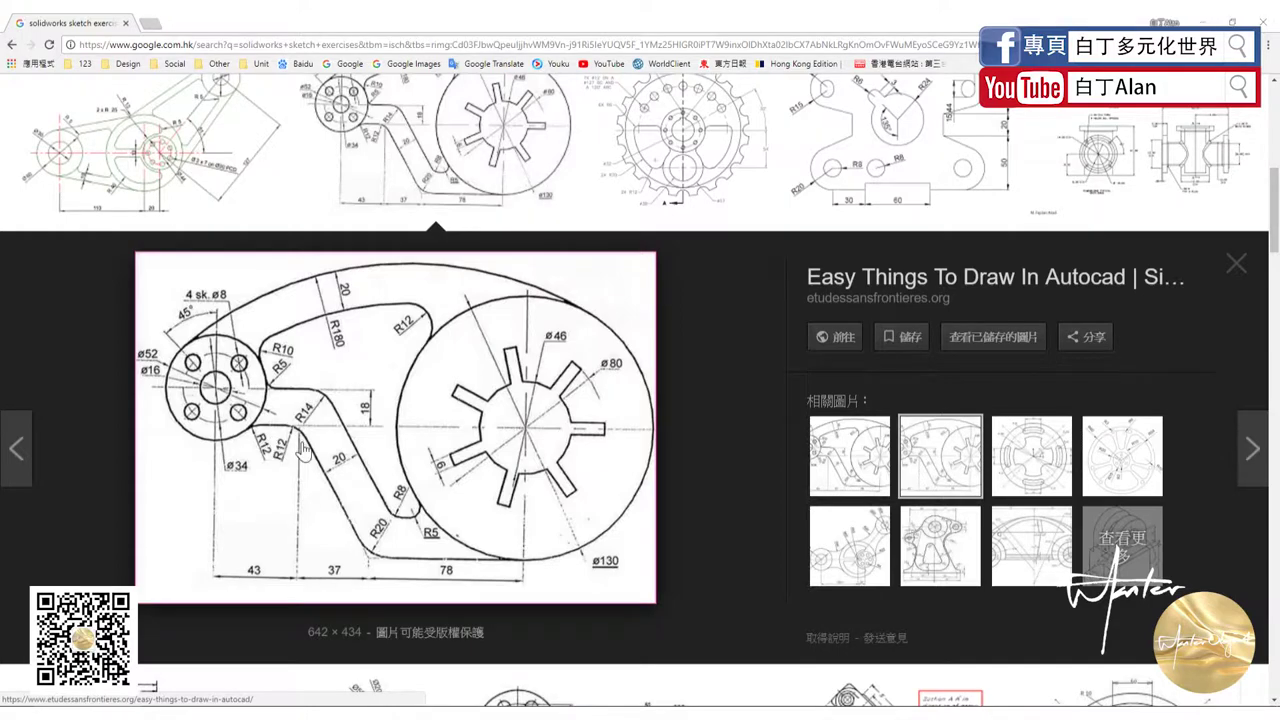
pyautogui.hotkey('alt', 'Tab')
# Add a 43 horizontal dimension from the small circle's centre to the slanted line's top.
pyautogui.click(381, 295)
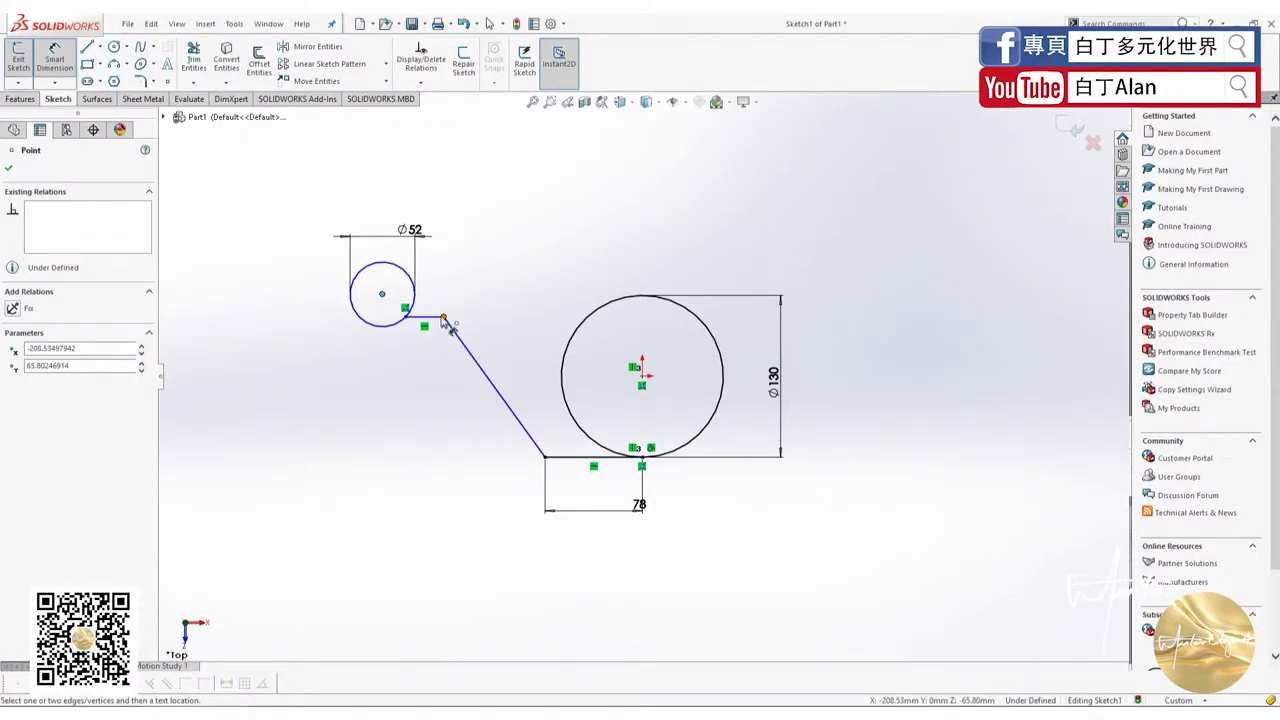
pyautogui.hotkey('alt', 'Tab')
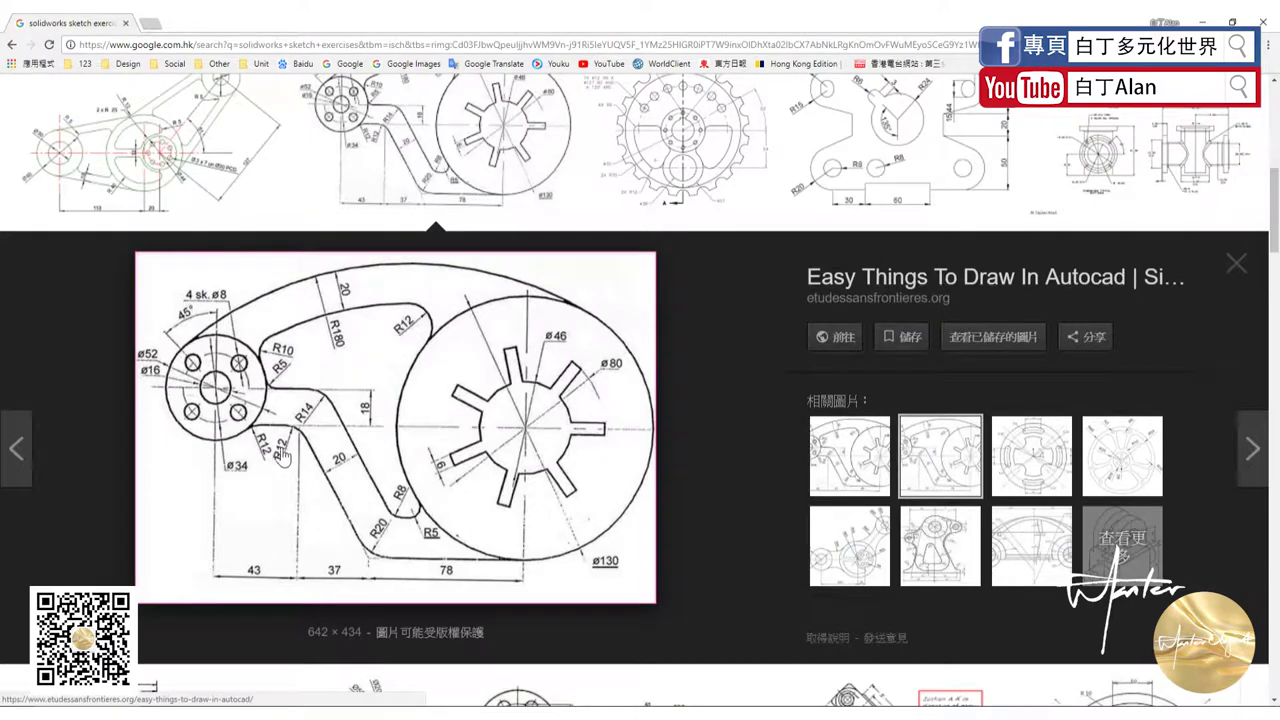
pyautogui.hotkey('alt', 'Tab')
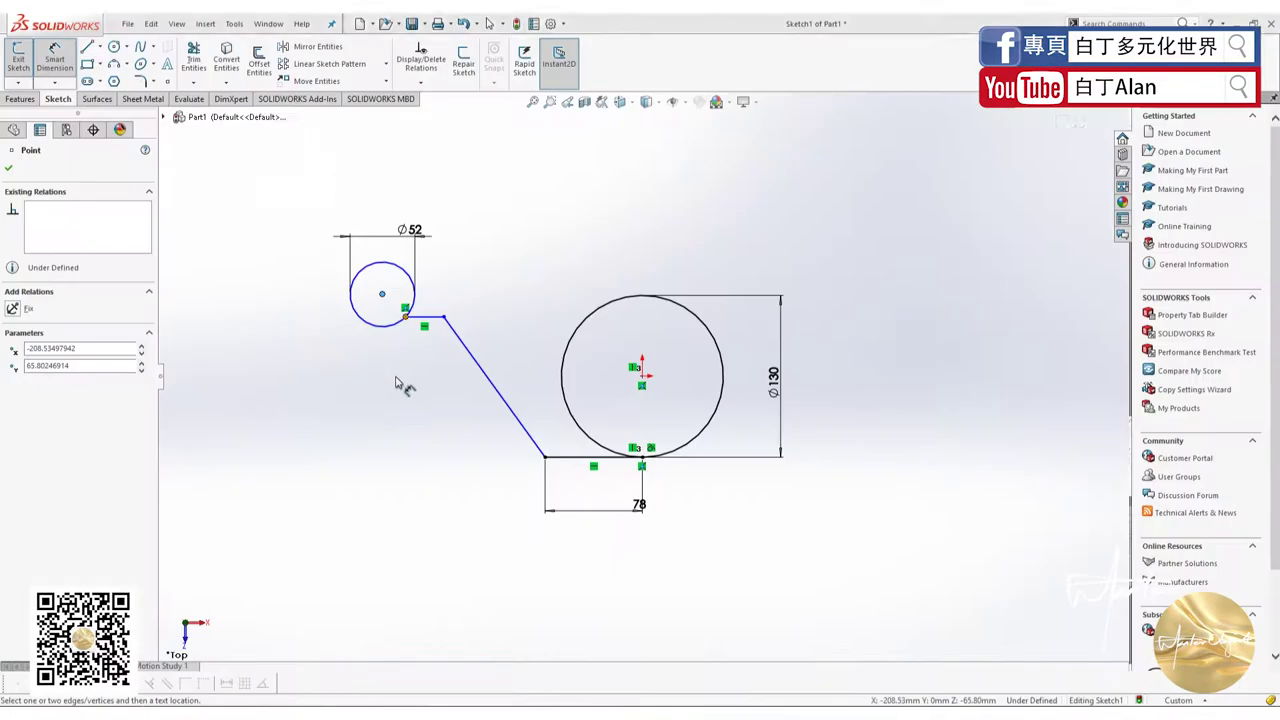
pyautogui.click(444, 318)
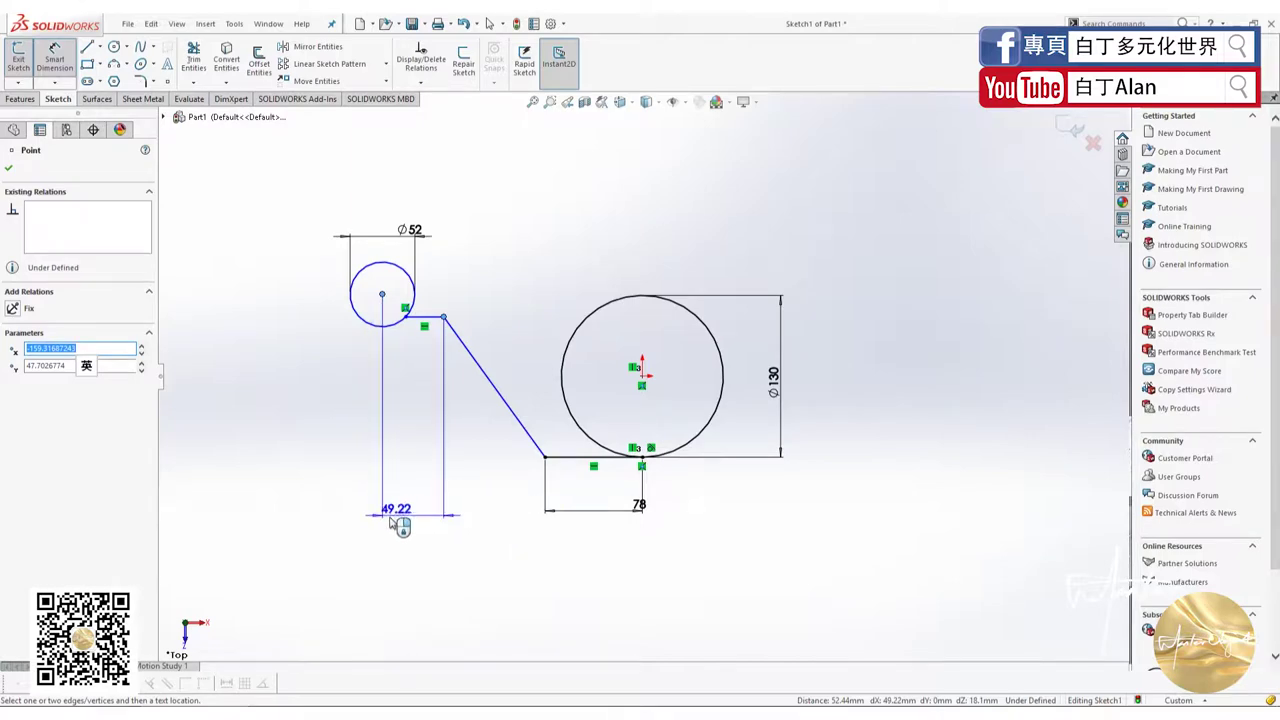
pyautogui.click(404, 525)
pyautogui.write('43')
pyautogui.press('Return')
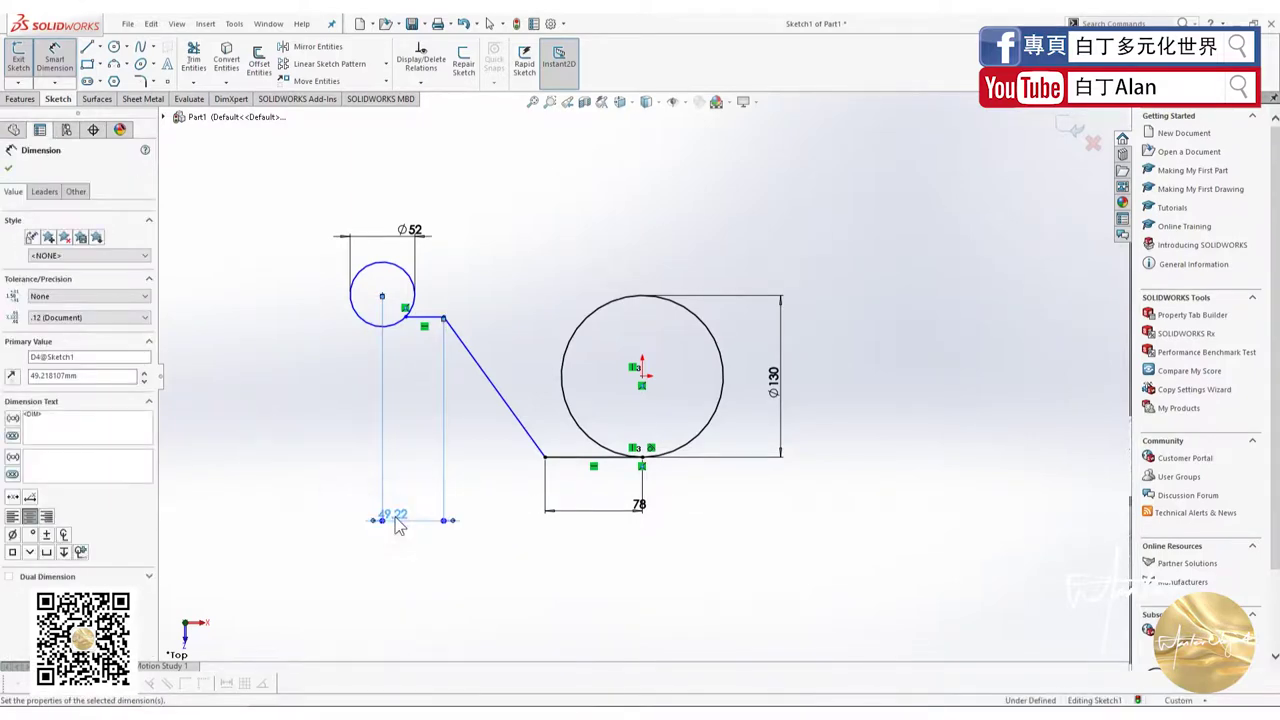
pyautogui.hotkey('alt', 'Tab')
pyautogui.hotkey('alt', 'Tab')
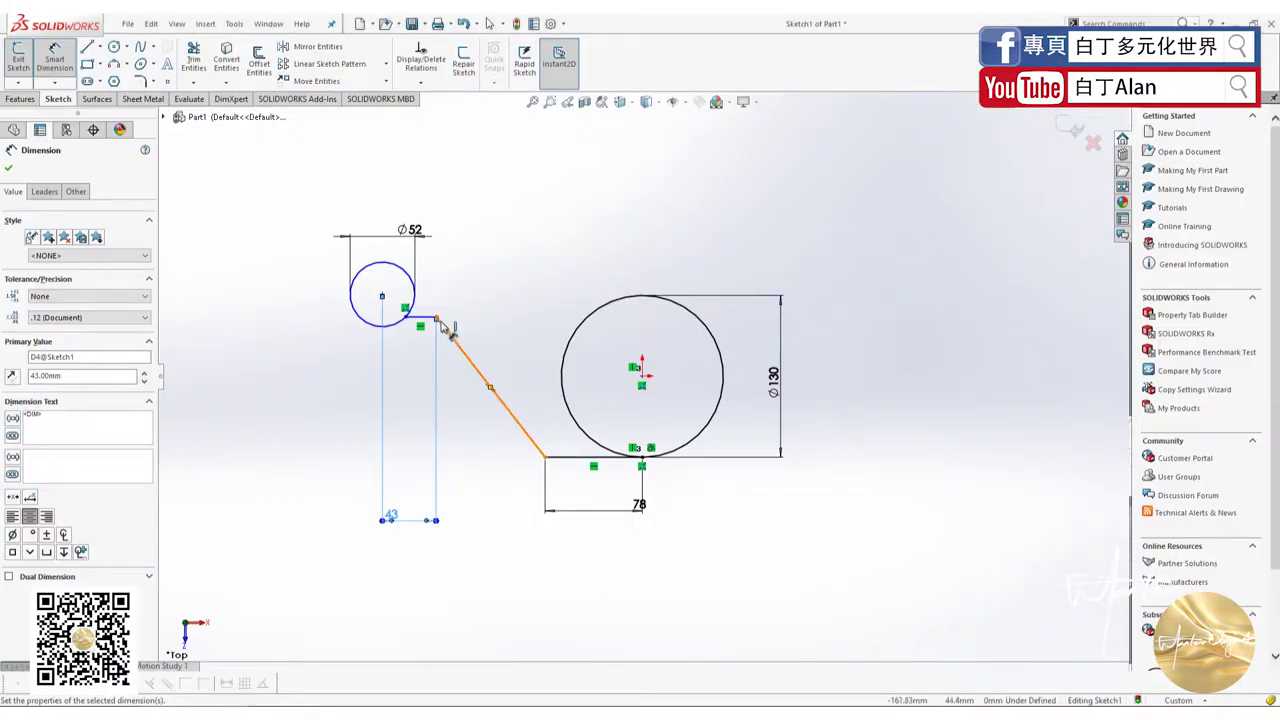
# Dimension the slanted line's horizontal span as 37.
pyautogui.click(449, 334)
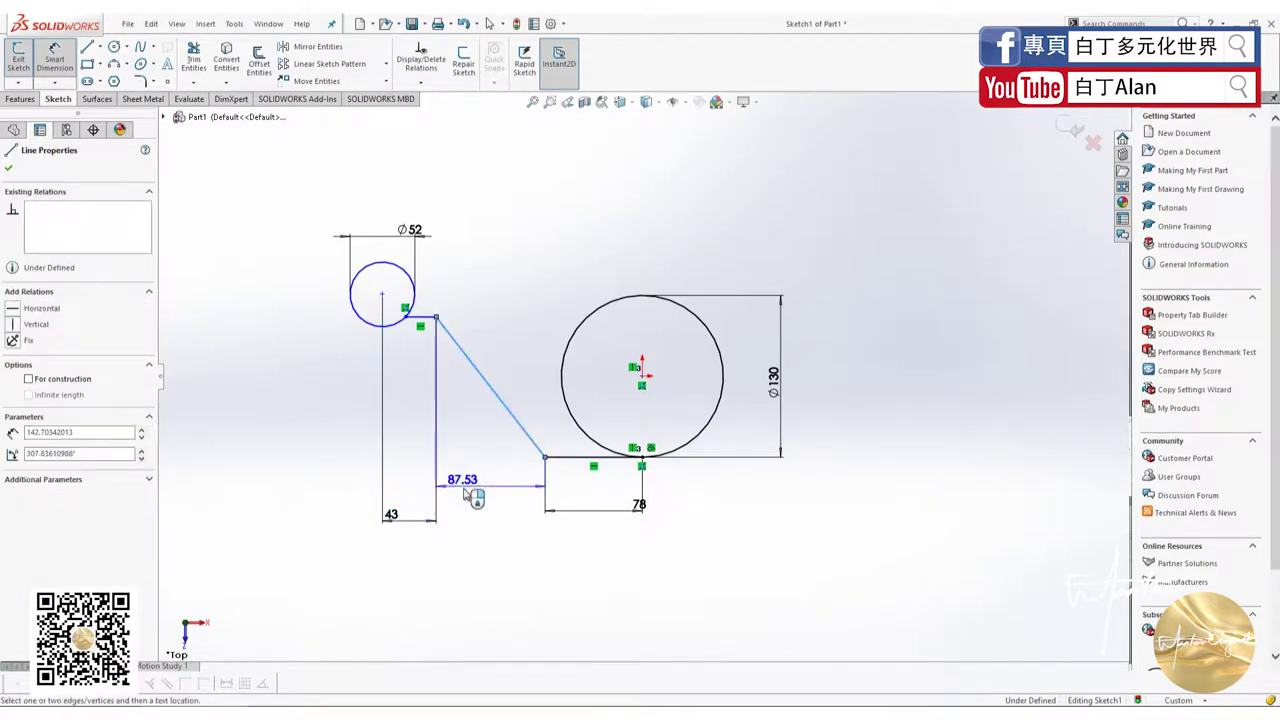
pyautogui.click(468, 501)
pyautogui.write('37')
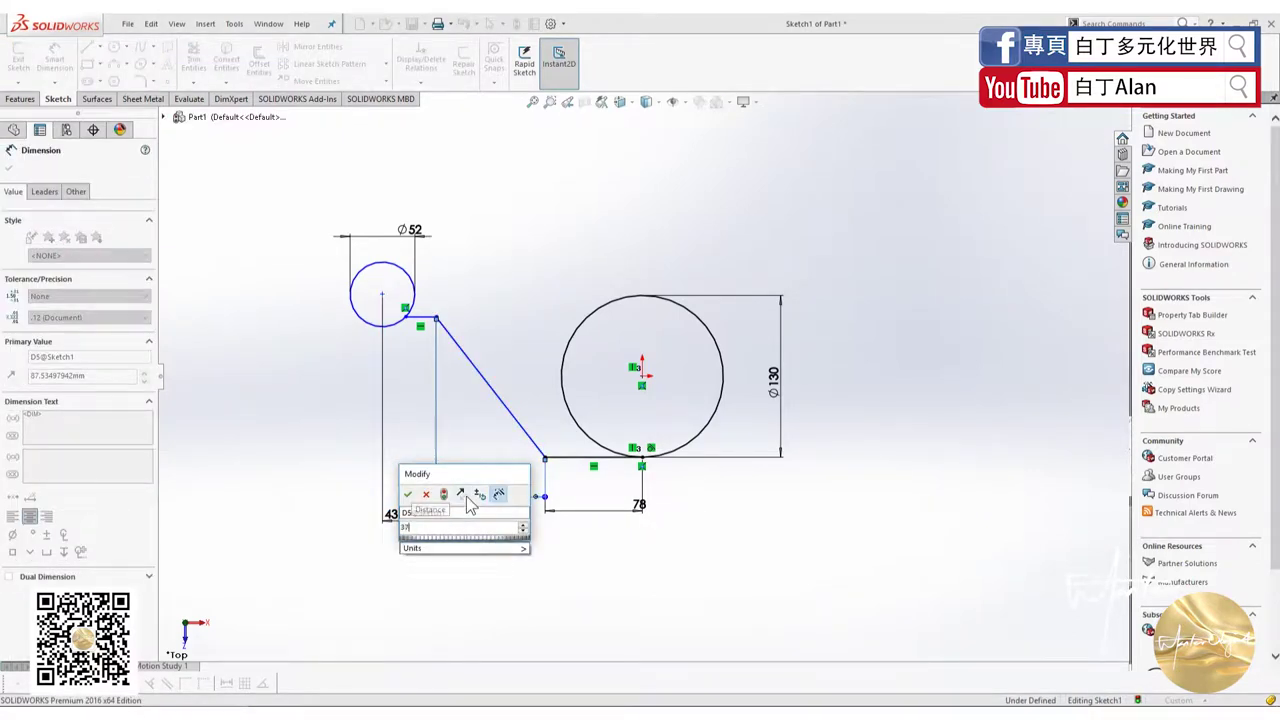
pyautogui.press('Return')
pyautogui.hotkey('alt', 'Tab')
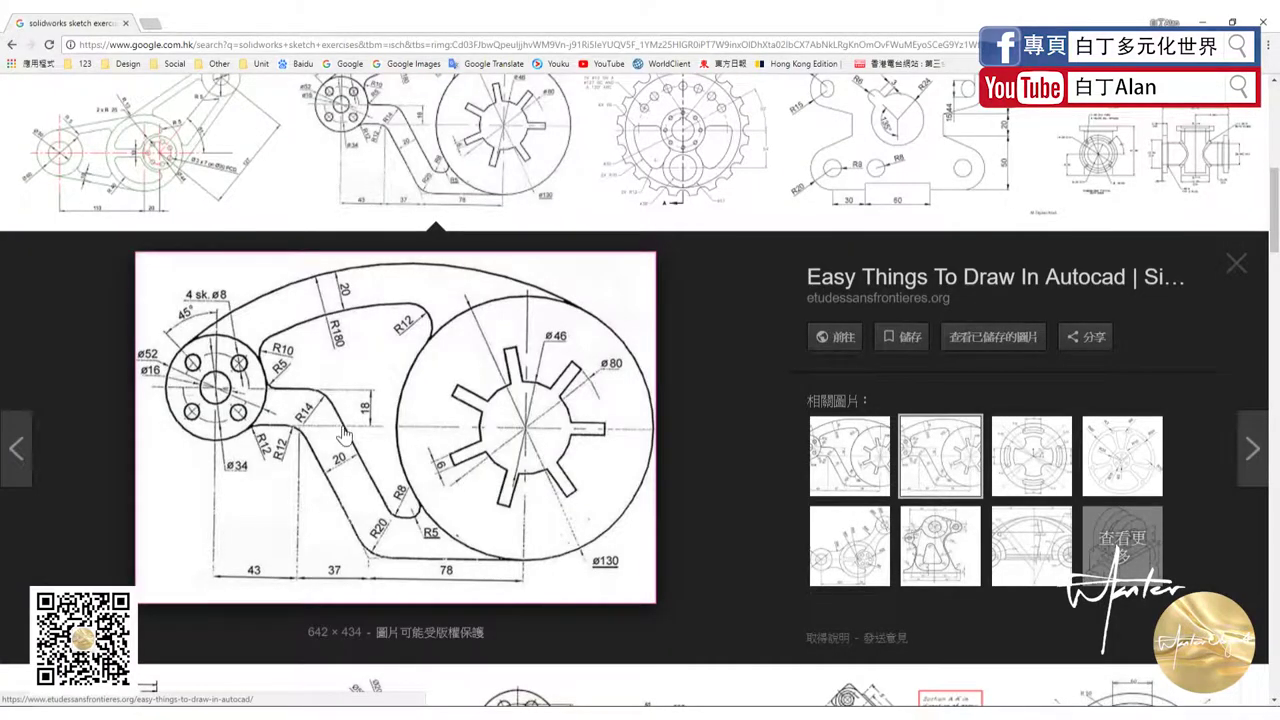
pyautogui.hotkey('alt', 'Tab')
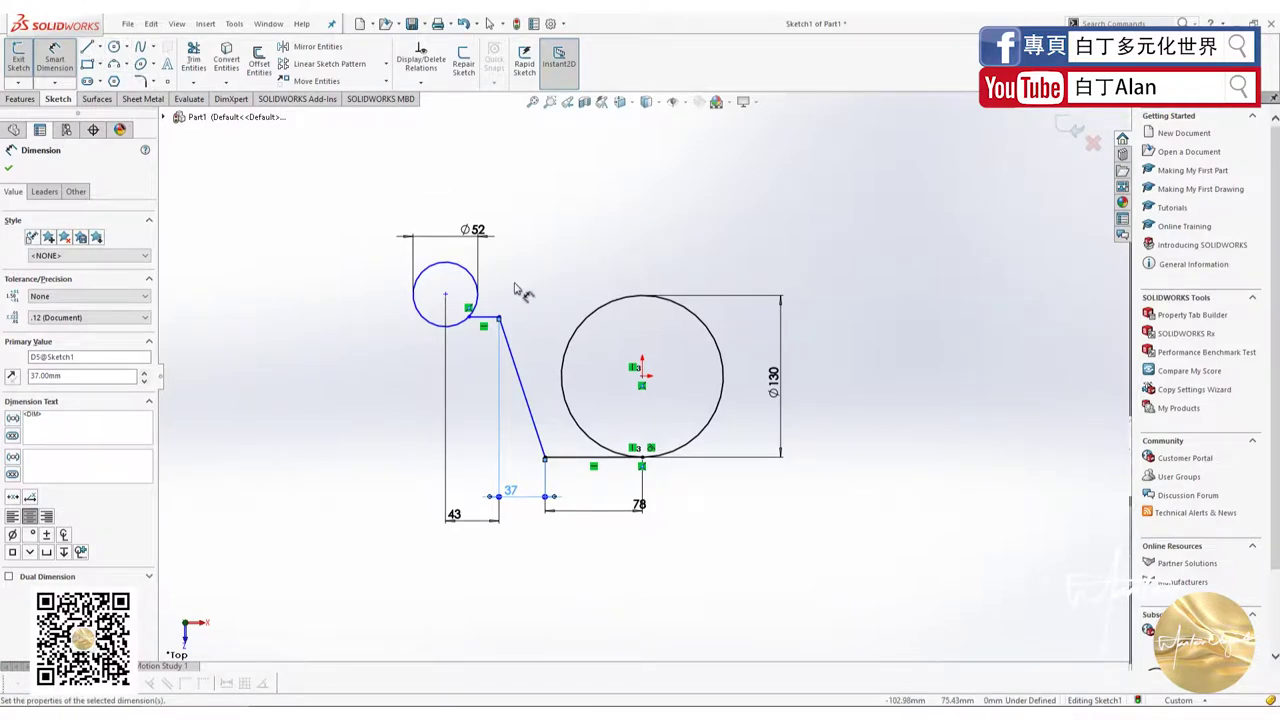
# Draw a second arm edge: horizontal, slanted, then horizontal into the Ø130 circle.
pyautogui.click(87, 46)
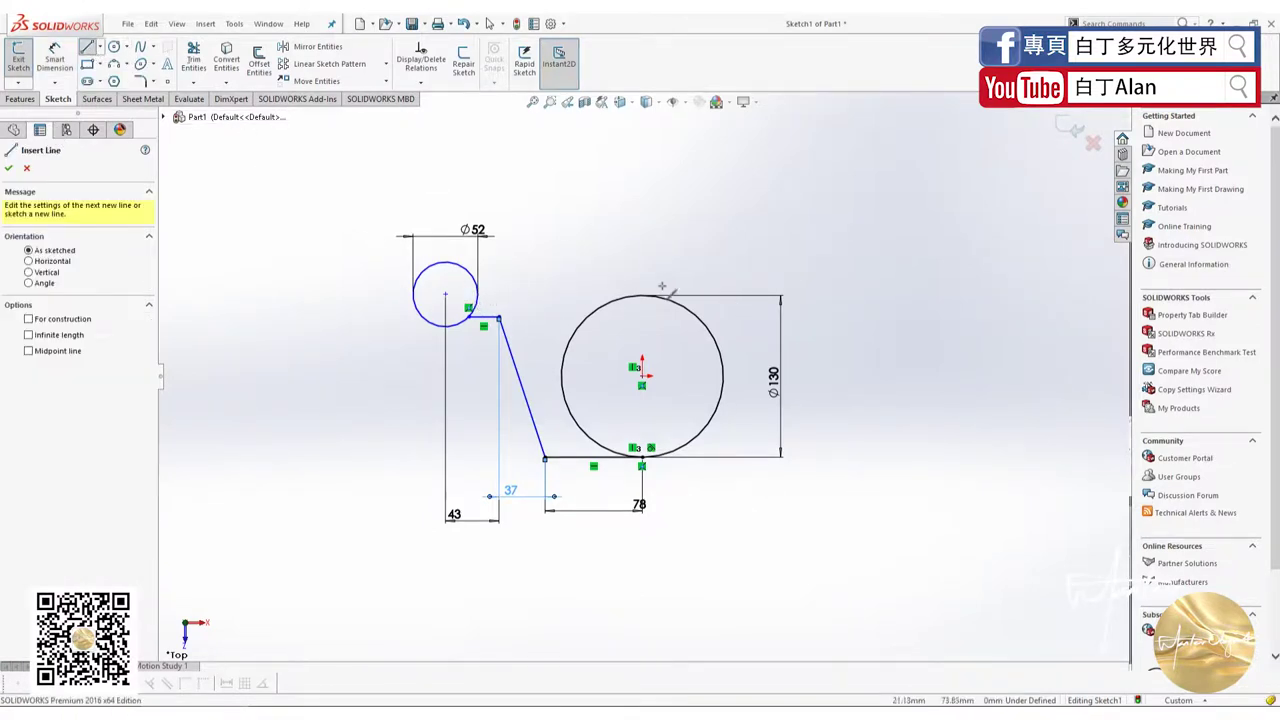
pyautogui.keyDown('ctrl'); pyautogui.moveTo(495, 293); pyautogui.dragTo(549, 326, button='middle'); pyautogui.keyUp('ctrl')
pyautogui.scroll(-3, 525, 326)
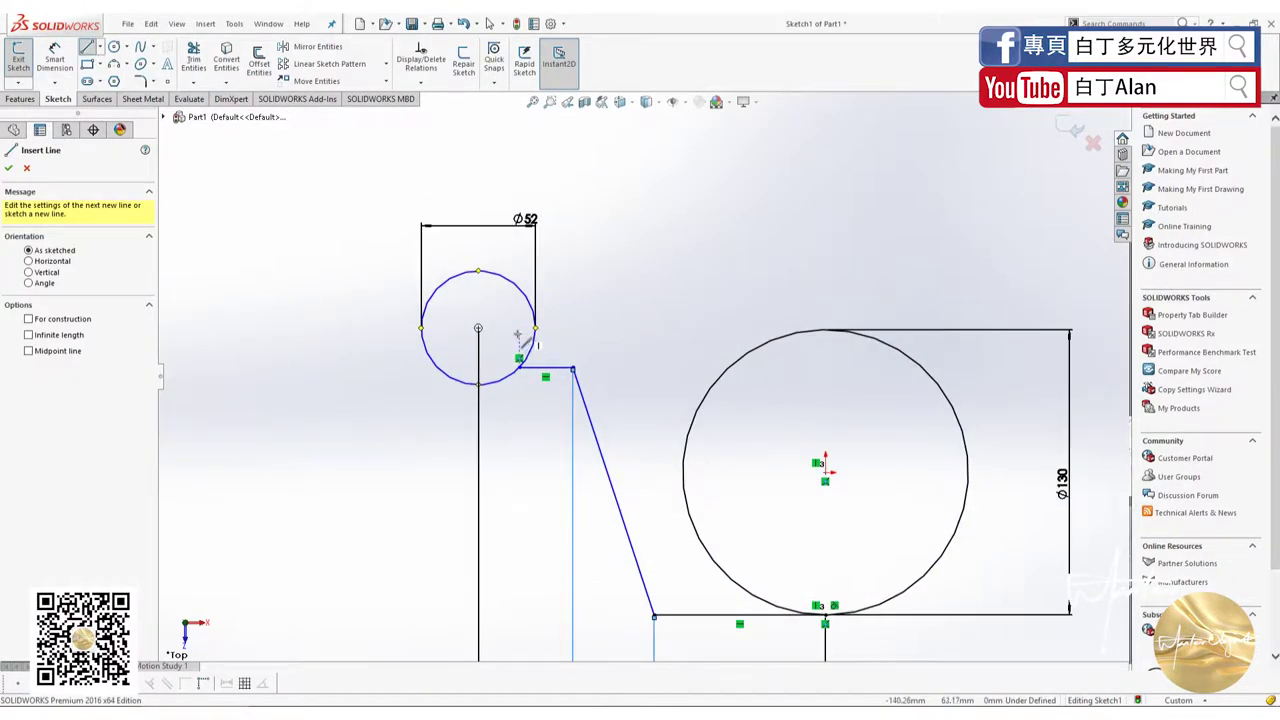
pyautogui.click(536, 330)
pyautogui.click(581, 334)
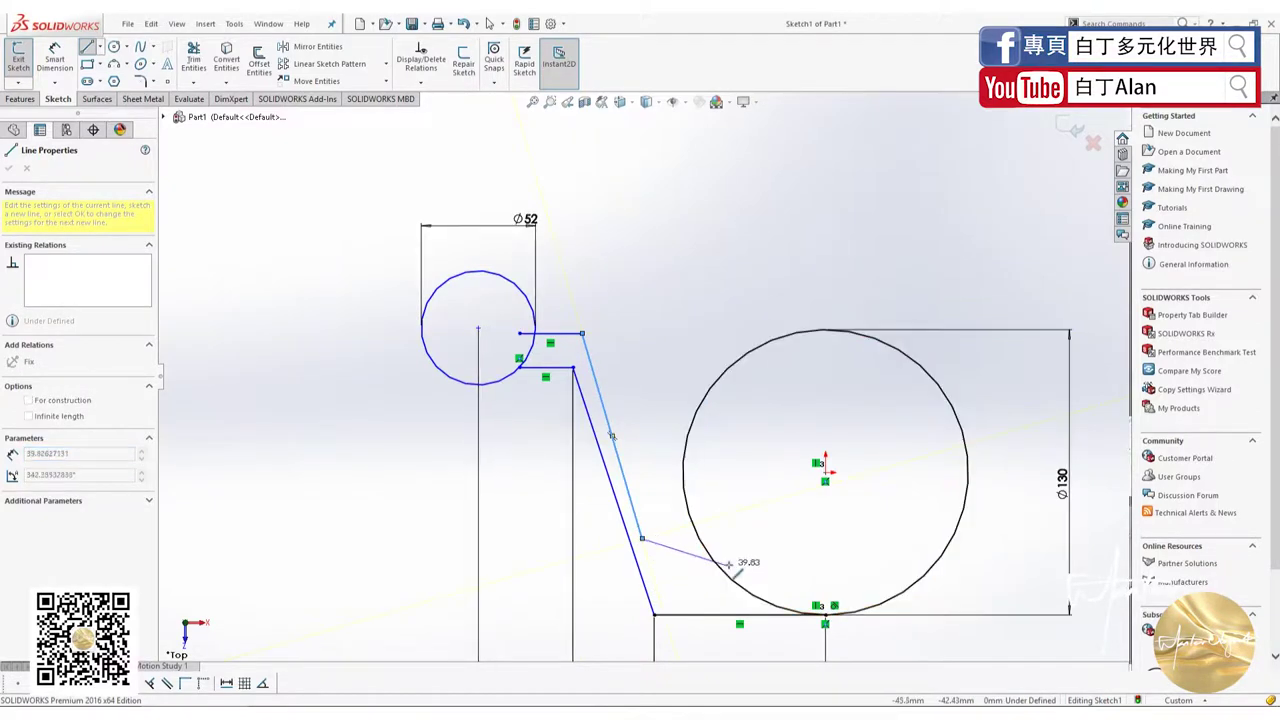
pyautogui.click(642, 538)
pyautogui.click(757, 538)
pyautogui.press('Escape')
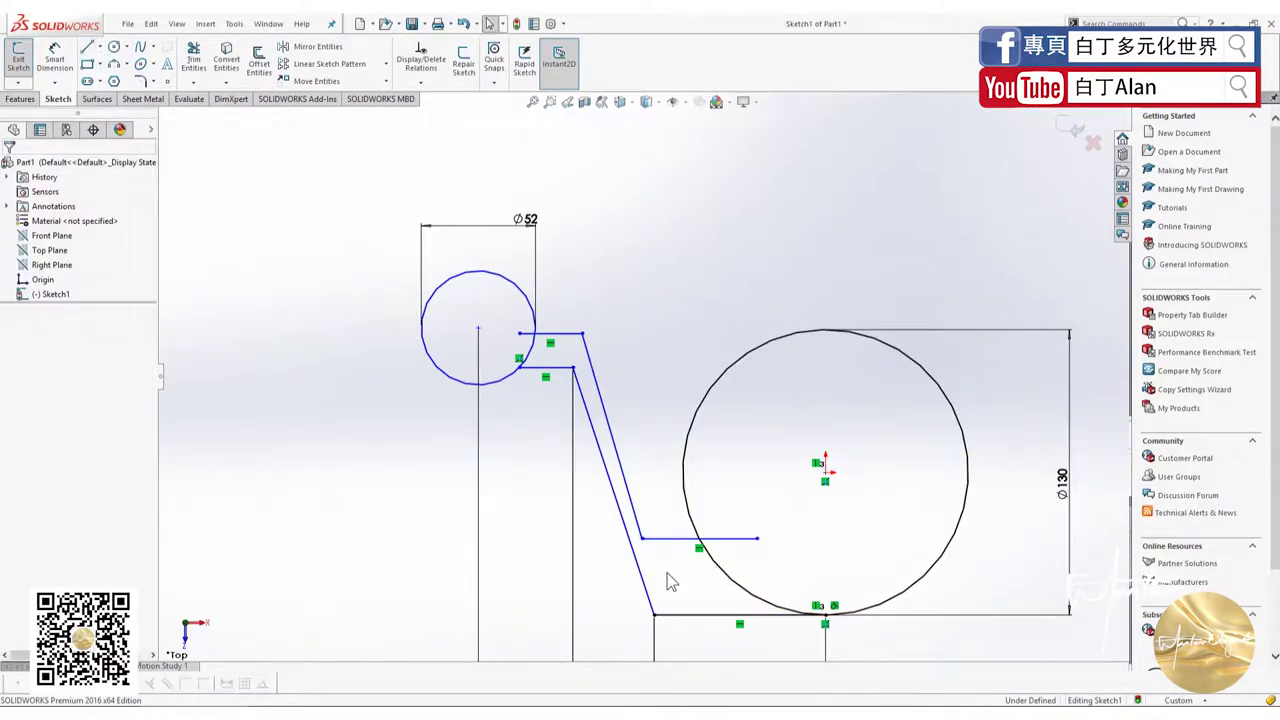
# Make the two slanted lines parallel and start a gap dimension between them.
pyautogui.click(636, 518)
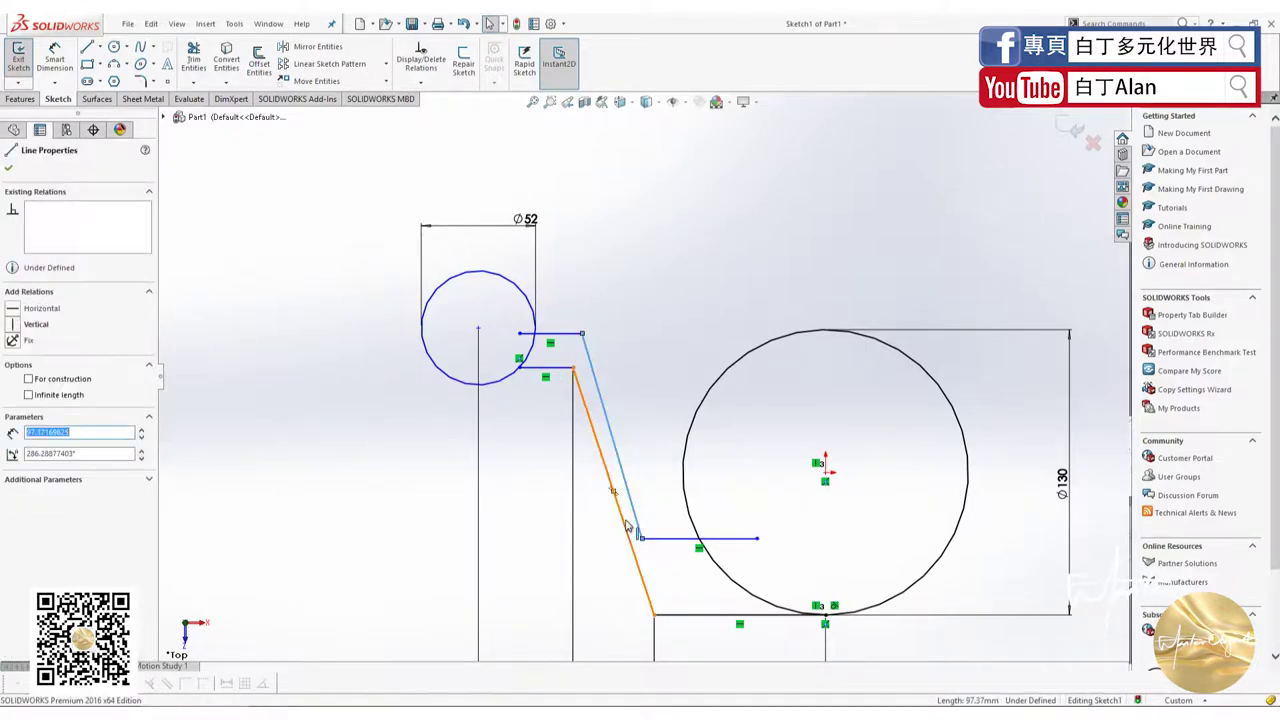
pyautogui.keyDown('ctrl'); pyautogui.click(612, 490); pyautogui.keyUp('ctrl')
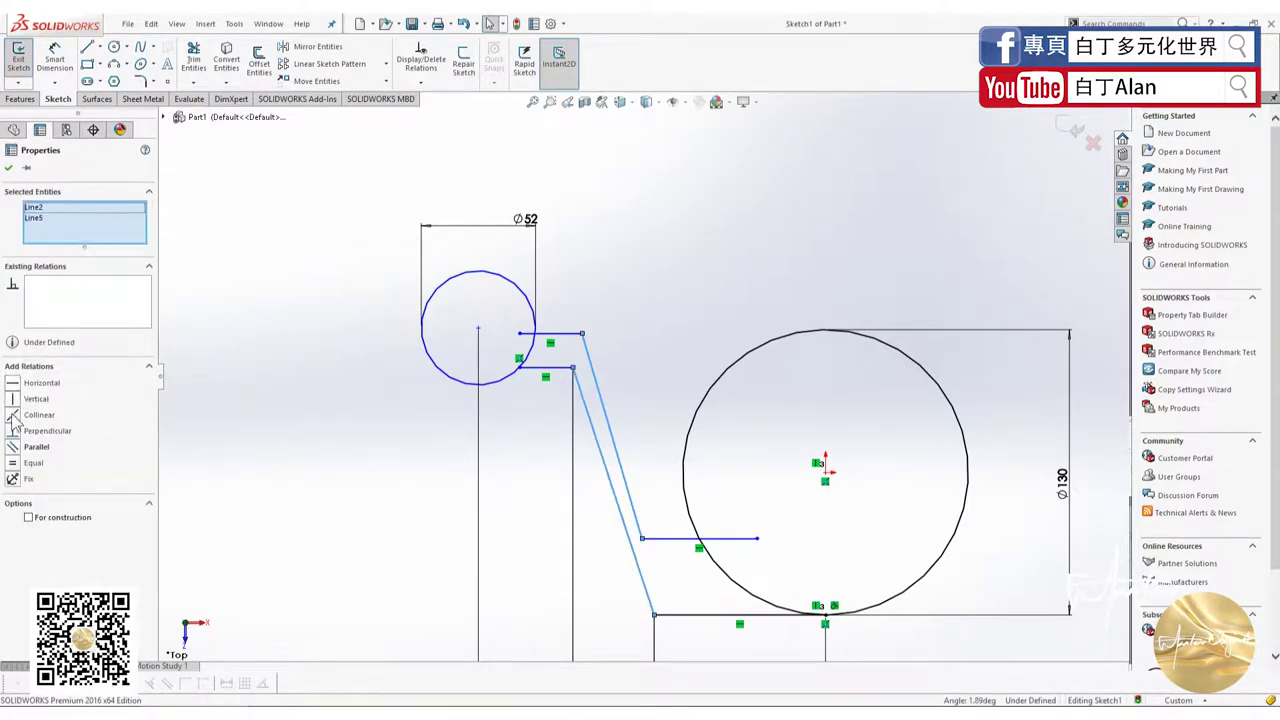
pyautogui.click(12, 447)
pyautogui.click(408, 535)
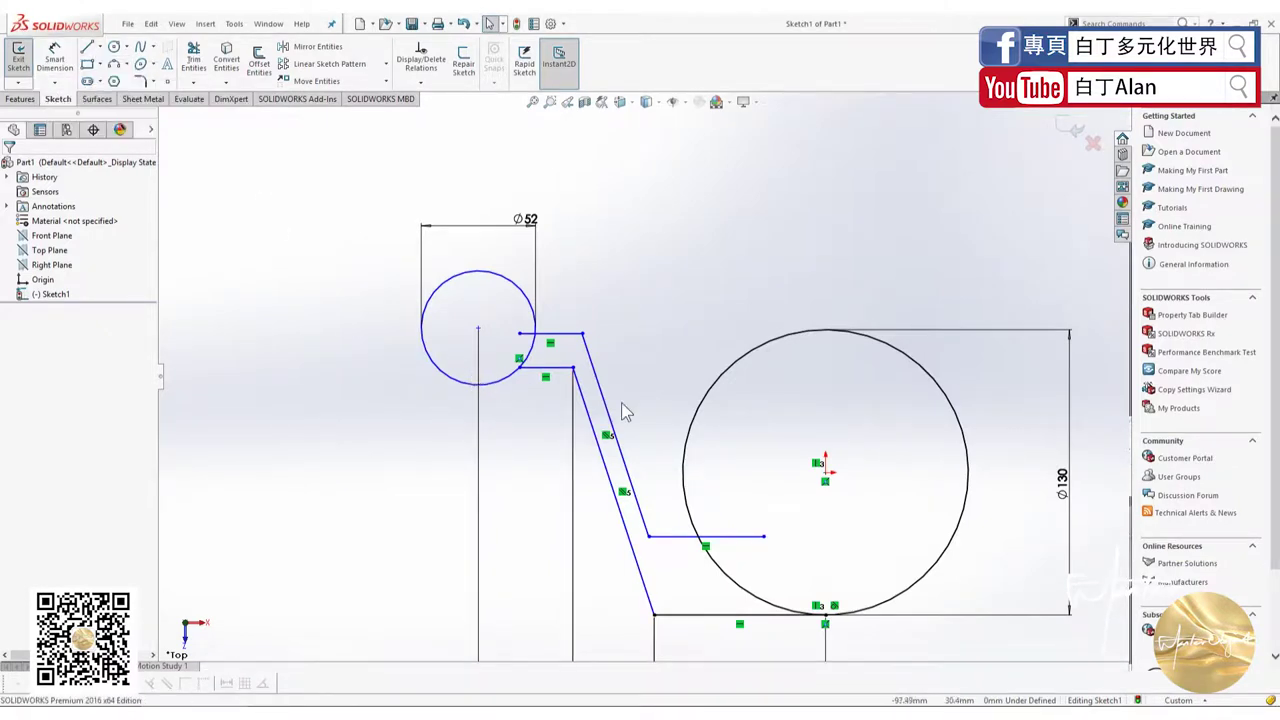
pyautogui.click(590, 420)
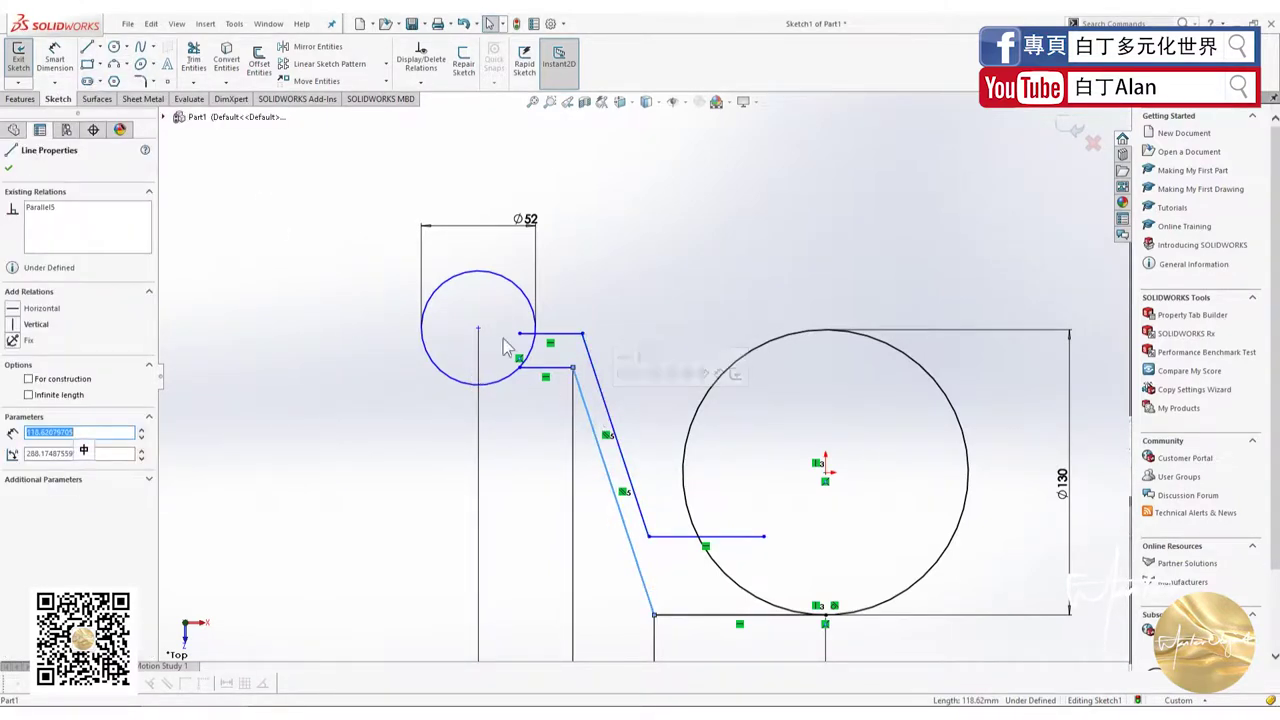
pyautogui.click(55, 60)
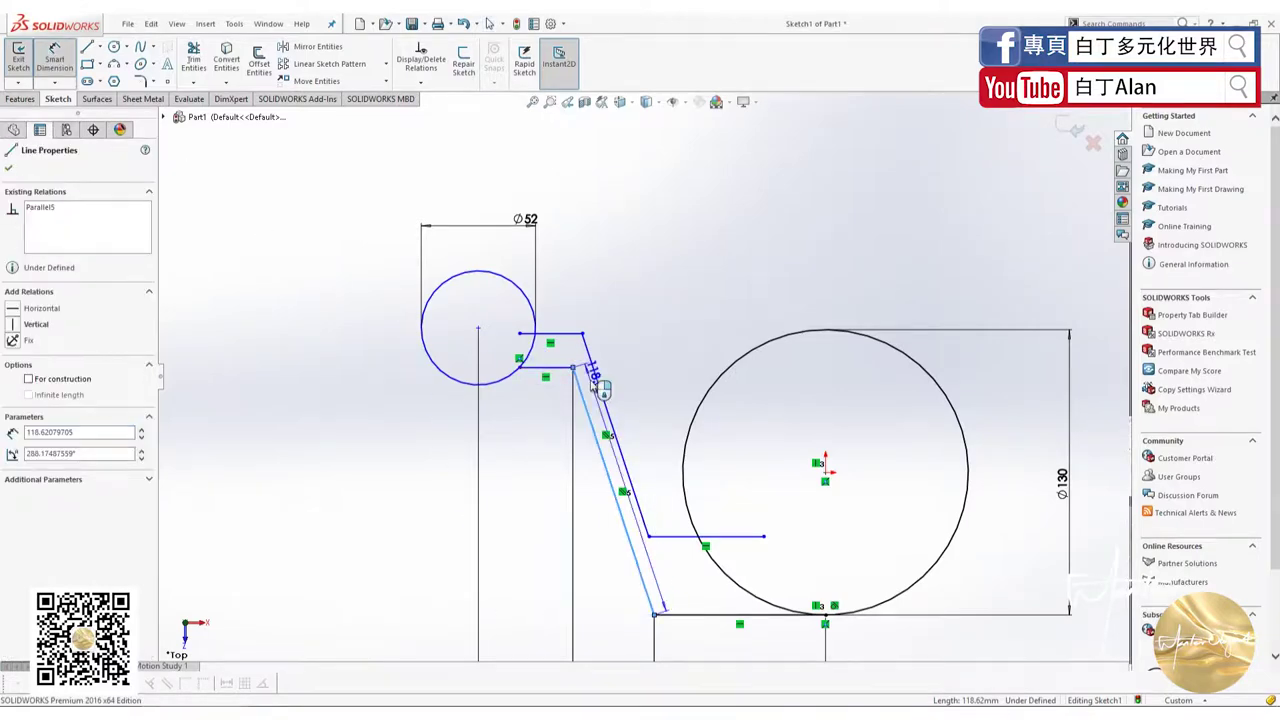
pyautogui.click(598, 386)
pyautogui.click(598, 404)
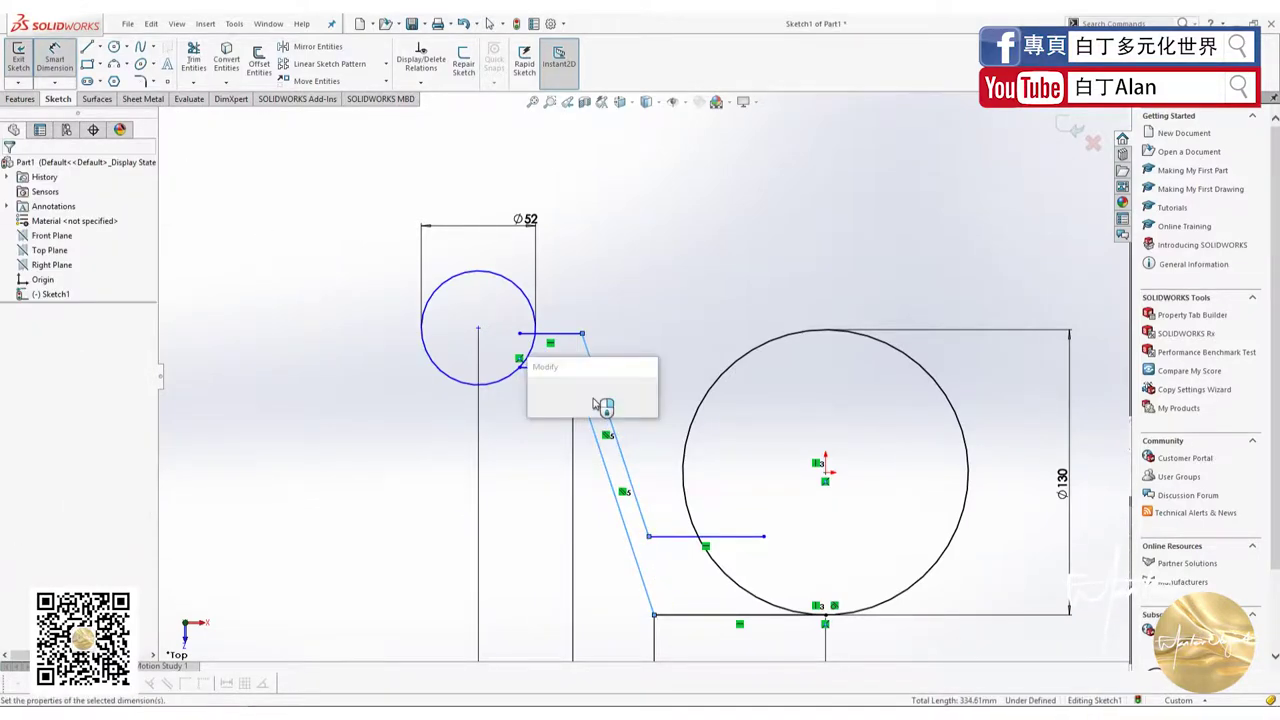
pyautogui.hotkey('alt', 'Tab')
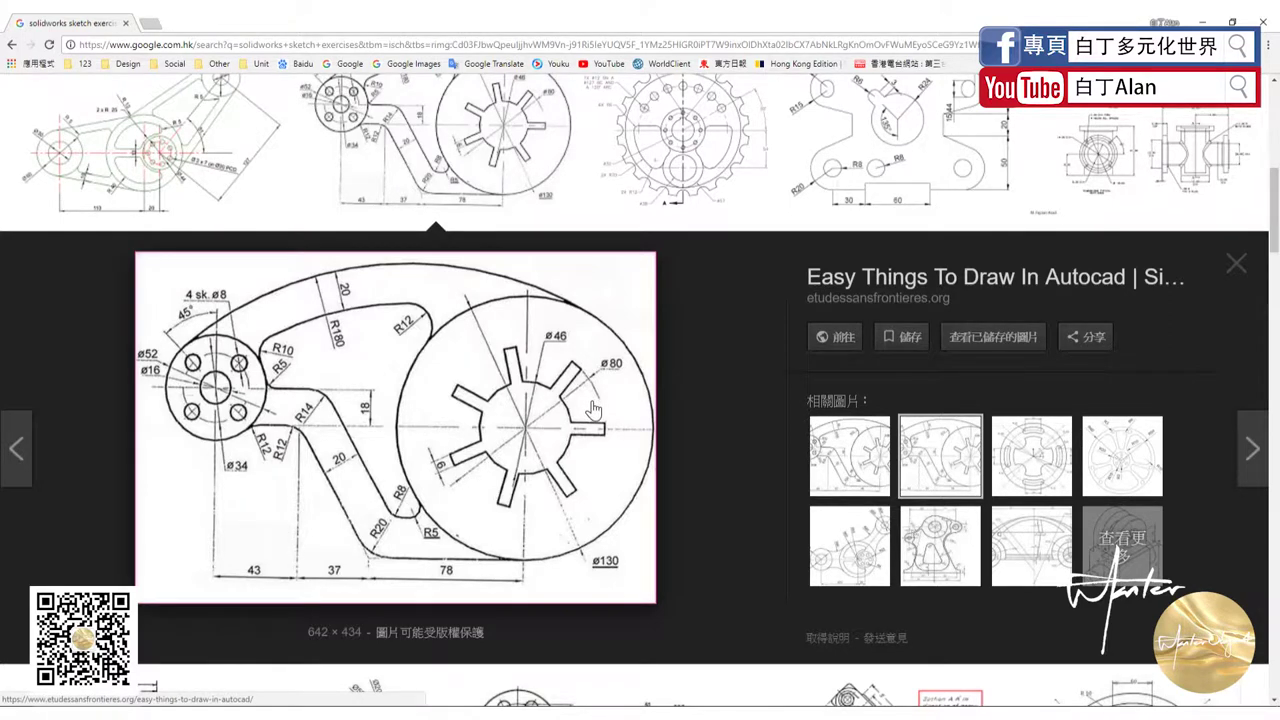
# Set the arm width between the slanted lines to 20.
pyautogui.hotkey('alt', 'Tab')
pyautogui.press('Escape')
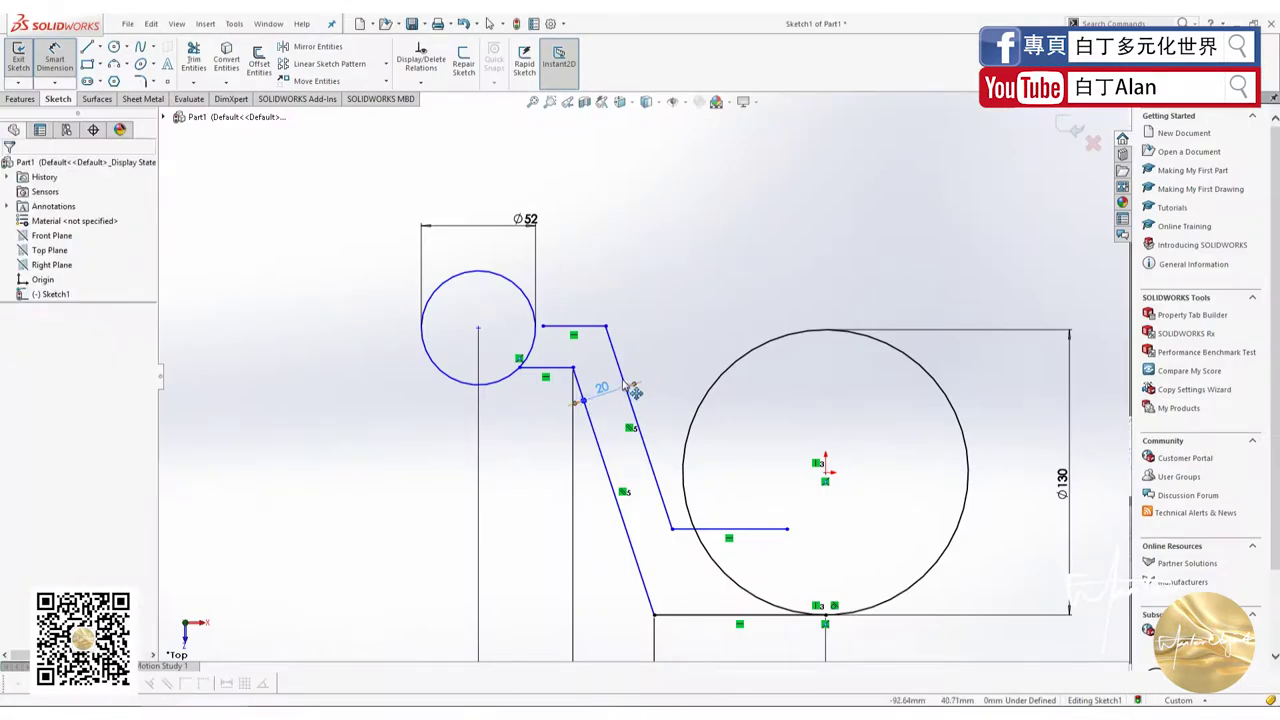
pyautogui.click(536, 329)
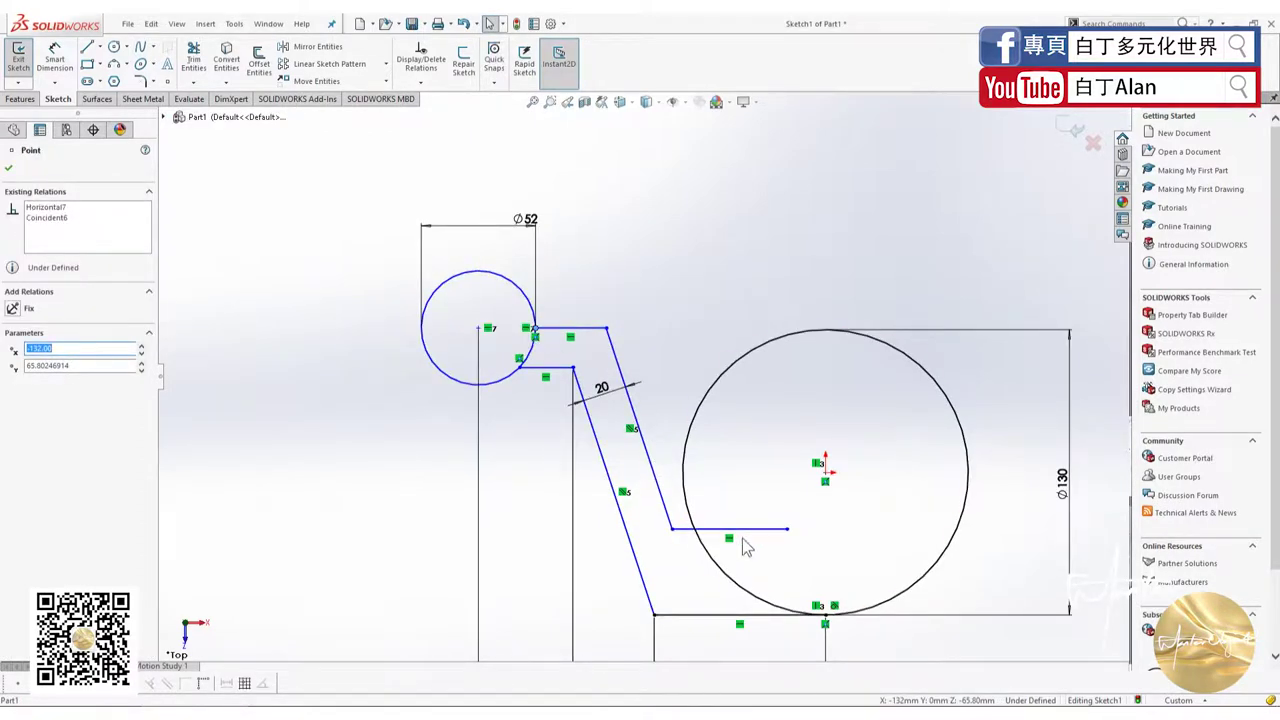
pyautogui.press('d')
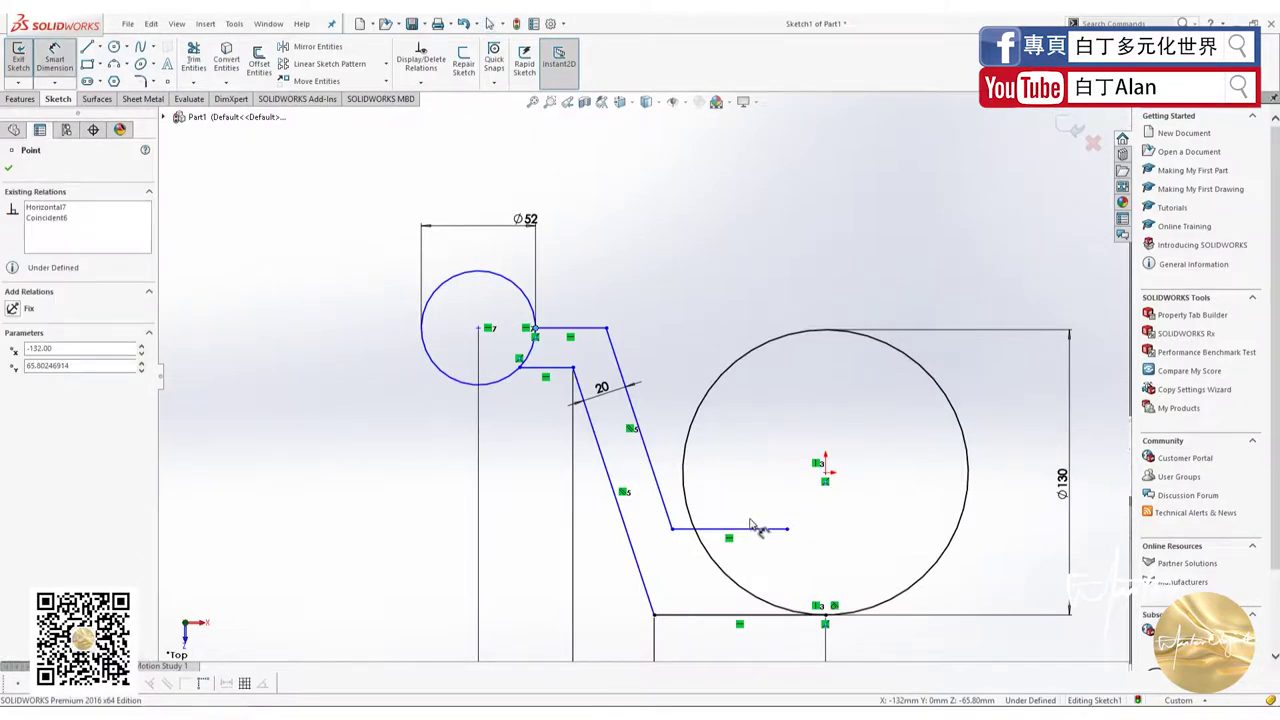
pyautogui.click(741, 535)
pyautogui.press('Escape')
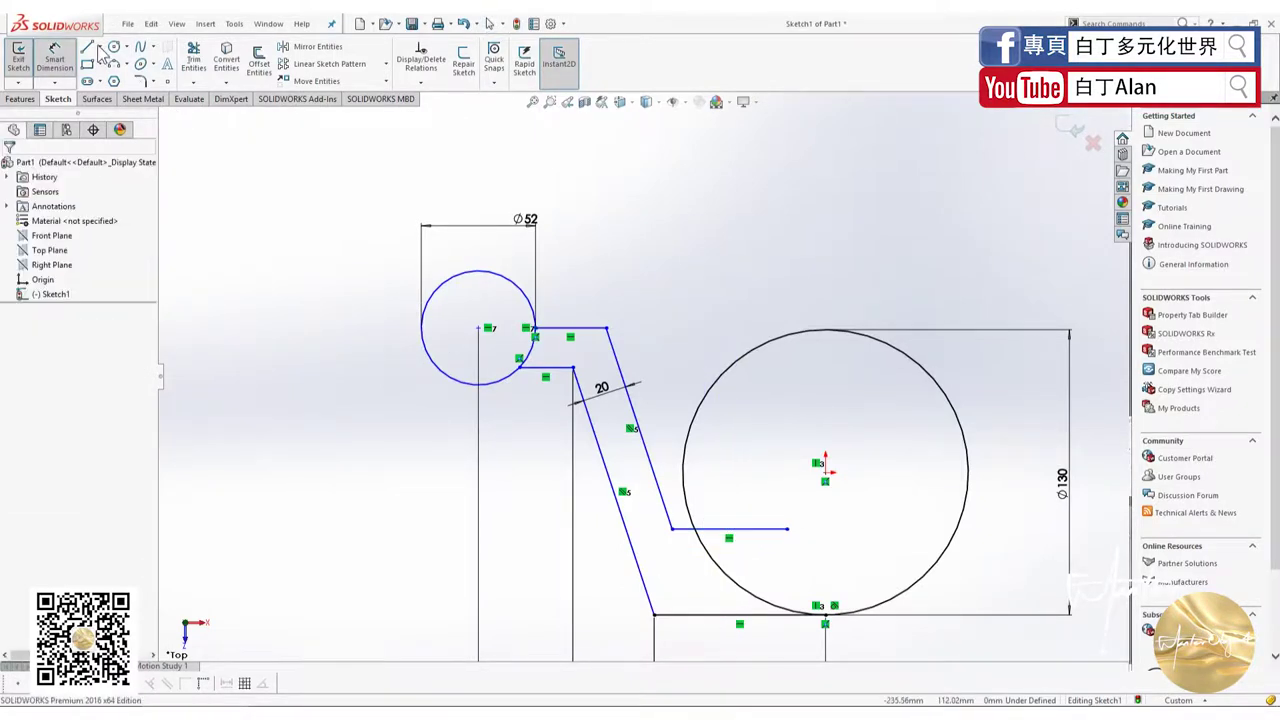
# Dimension the short lower horizontal edge 20 above the bottom line.
pyautogui.click(58, 56)
pyautogui.click(697, 530)
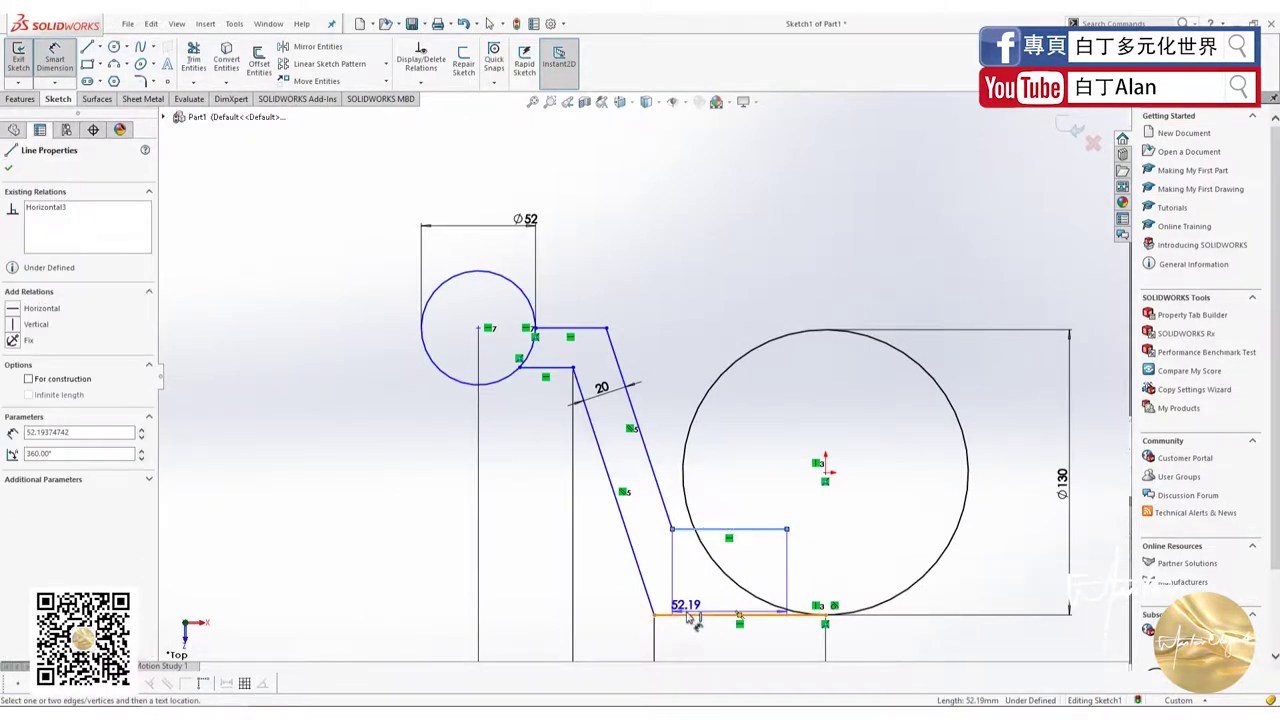
pyautogui.click(690, 614)
pyautogui.click(688, 578)
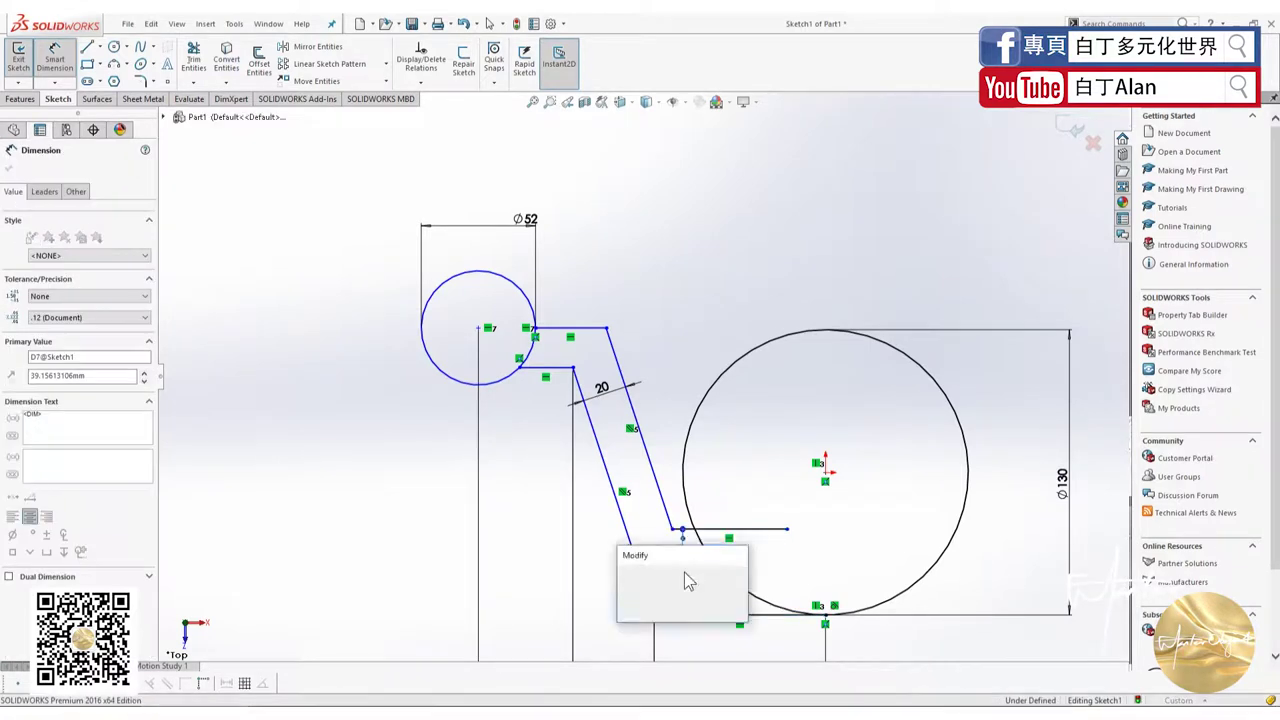
pyautogui.write('20')
pyautogui.press('Return')
pyautogui.press('Escape')
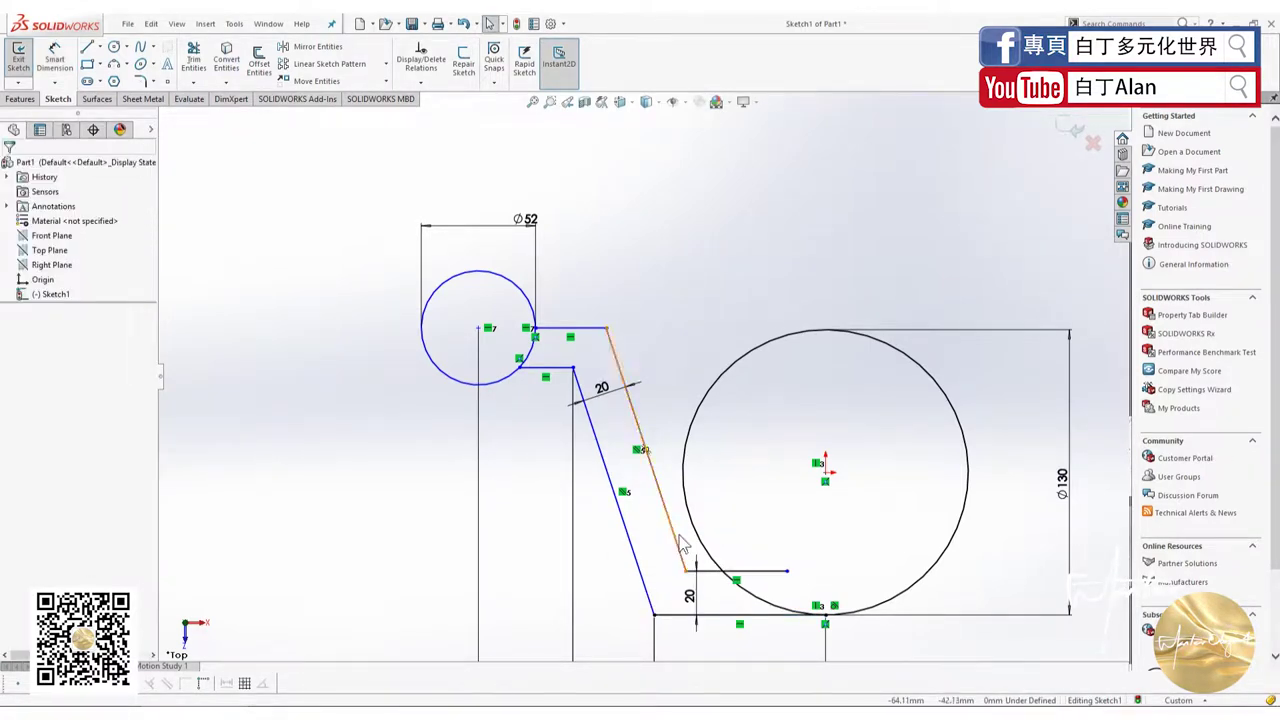
# Try dimensioning the gap between the short upper lines as 220, which is rejected.
pyautogui.click(546, 368)
pyautogui.rightClick(553, 368)
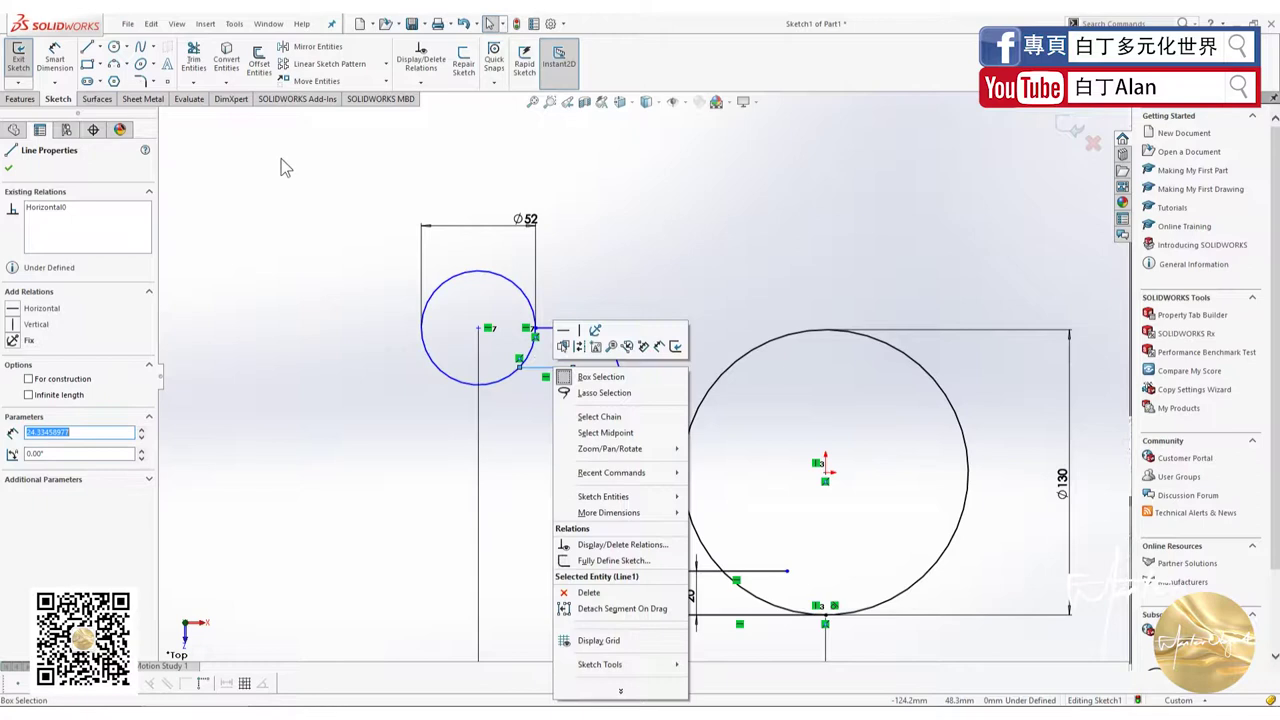
pyautogui.click(55, 58)
pyautogui.click(580, 328)
pyautogui.click(558, 368)
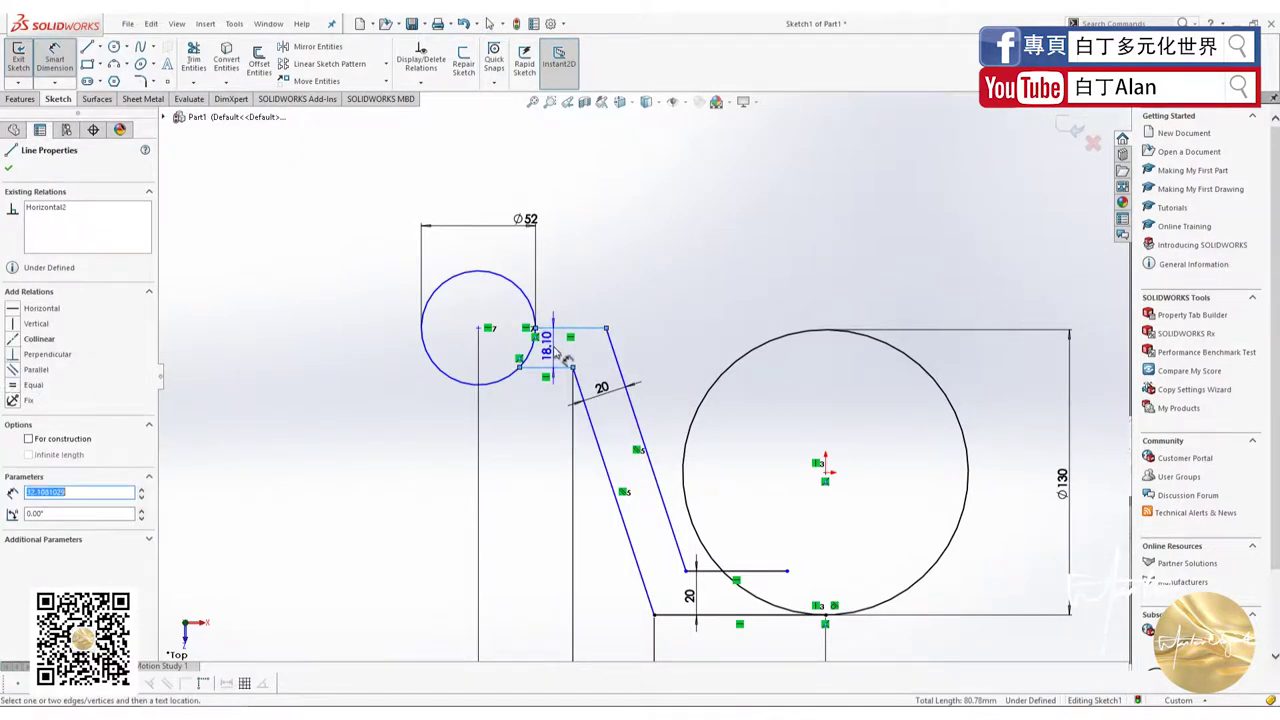
pyautogui.click(562, 355)
pyautogui.write('220')
pyautogui.press('Return')
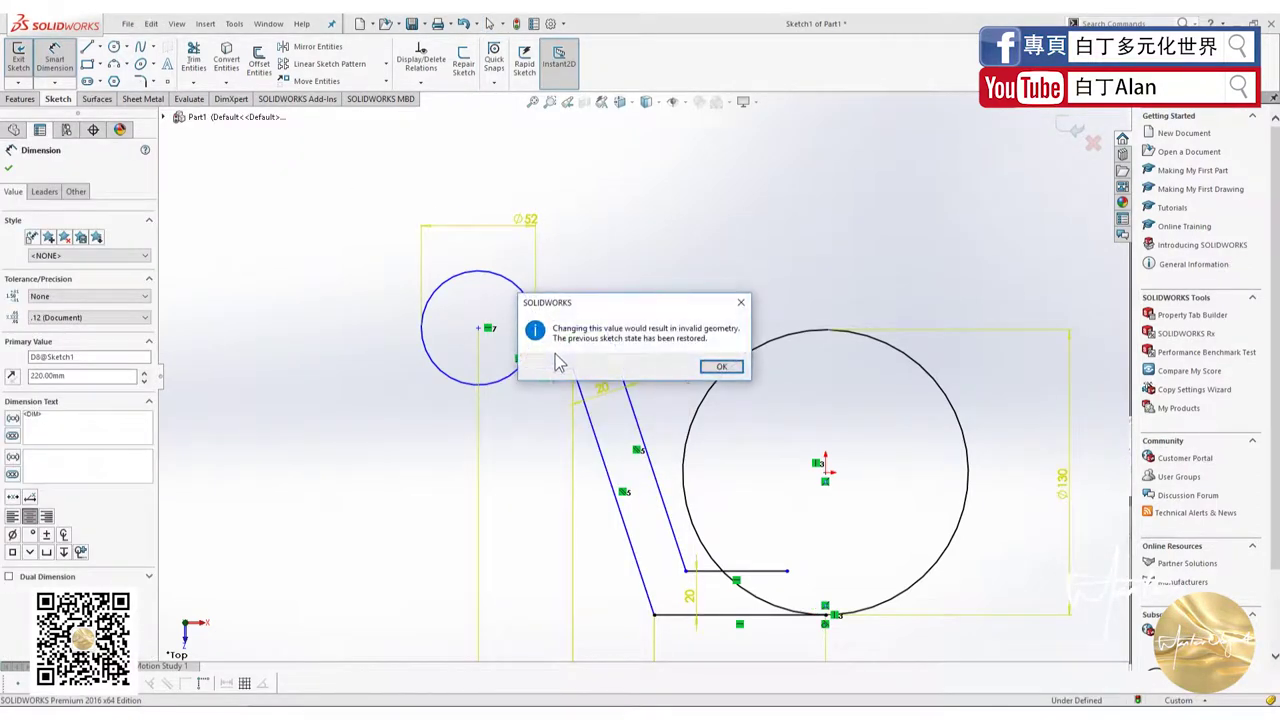
# Pull the ends of the two short upper arm lines back inside the Ø52 circle.
pyautogui.click(721, 367)
pyautogui.press('Escape')
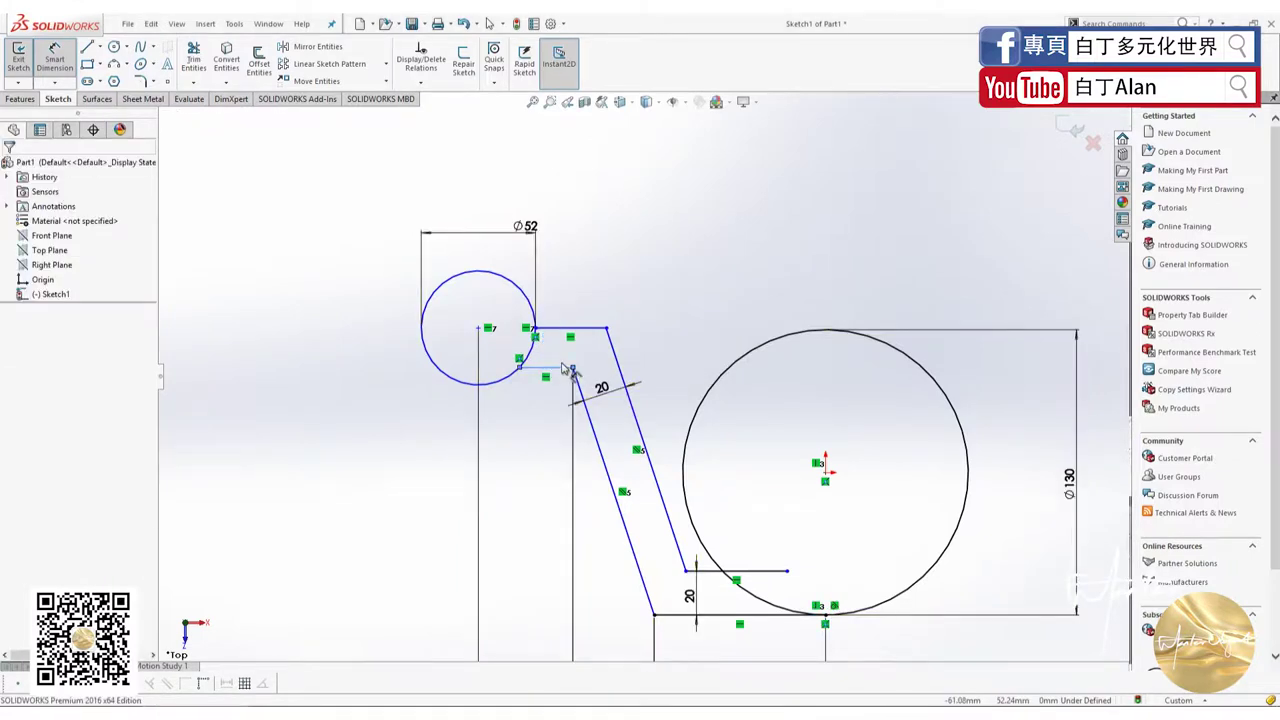
pyautogui.click(555, 368)
pyautogui.press('Escape')
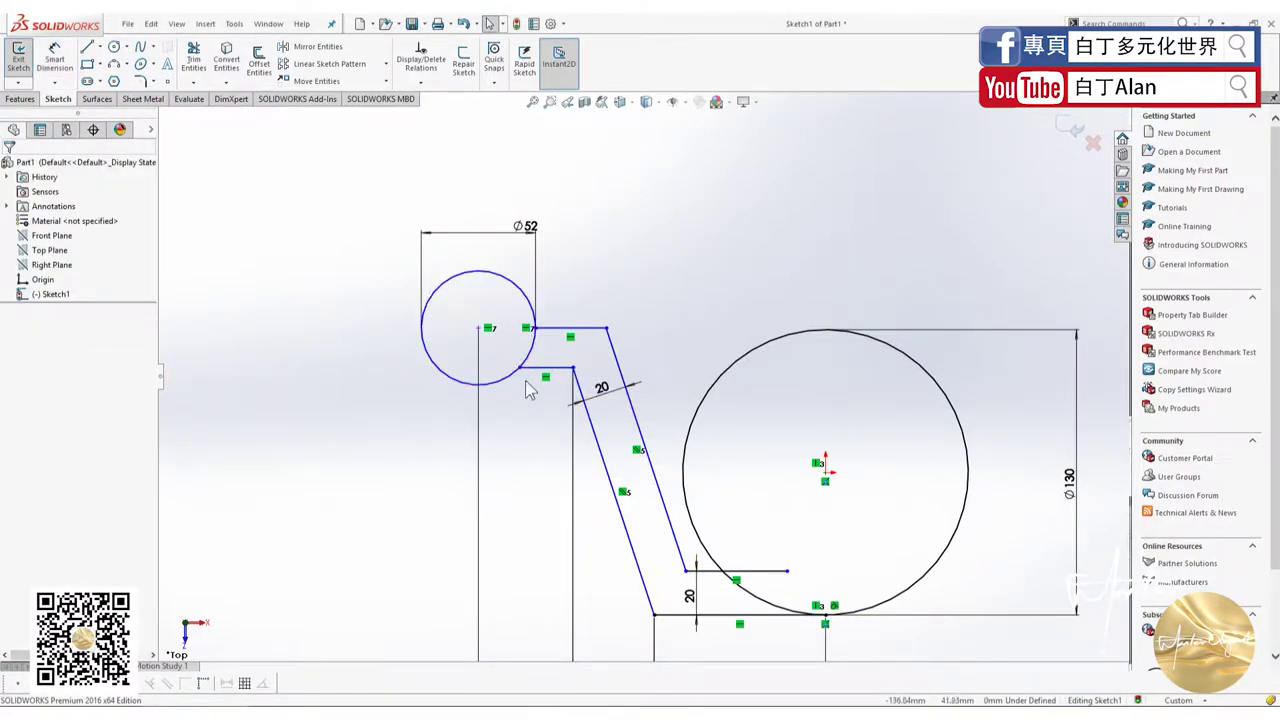
pyautogui.moveTo(520, 374); pyautogui.dragTo(497, 366)
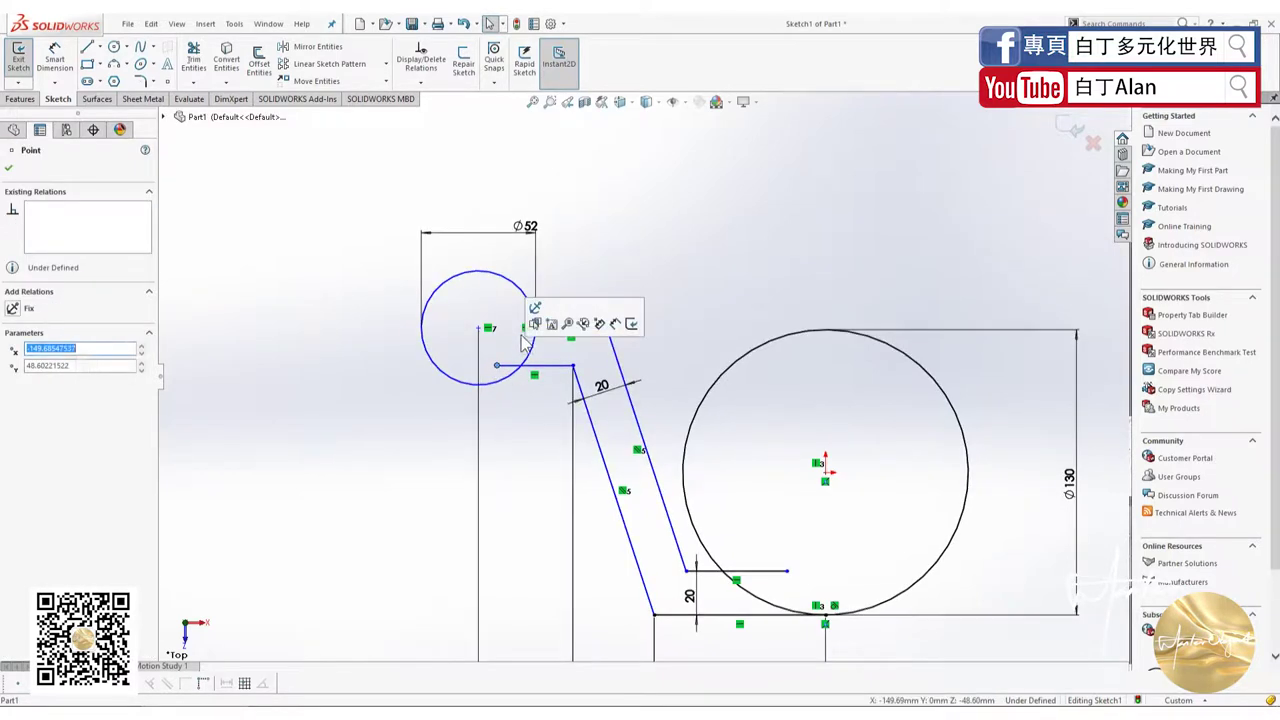
pyautogui.press('Escape')
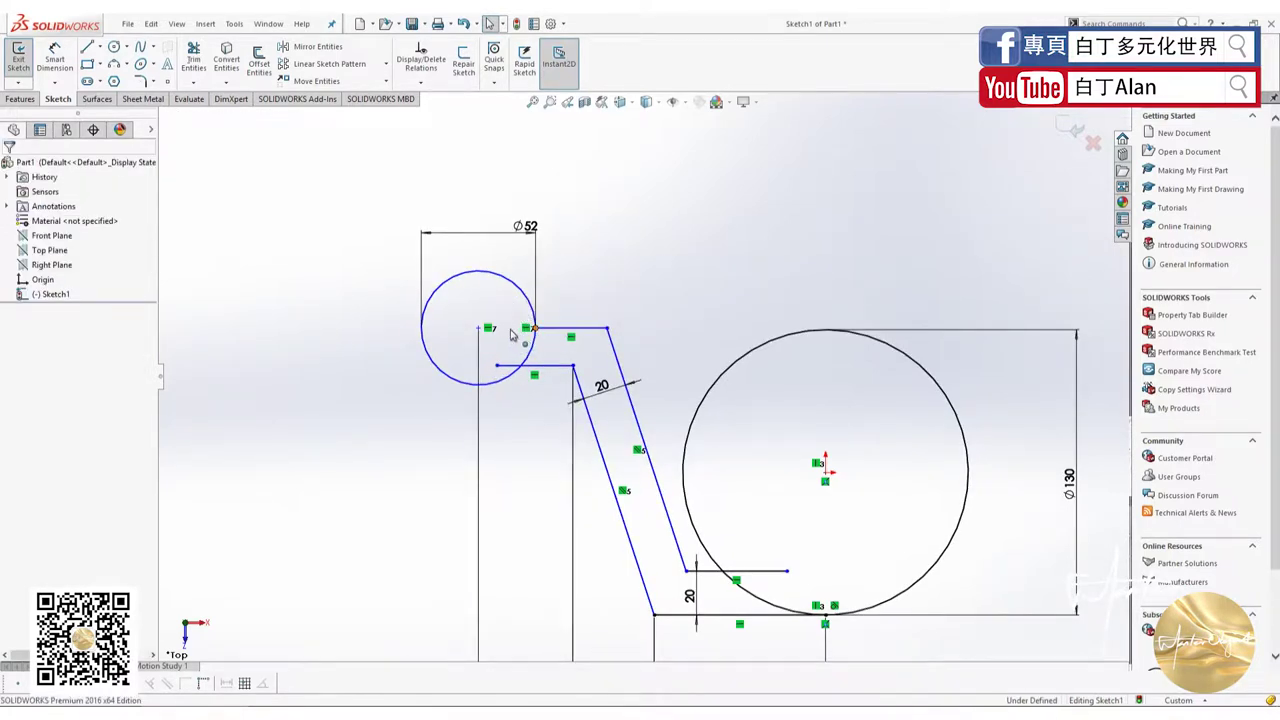
pyautogui.moveTo(525, 328); pyautogui.dragTo(509, 331)
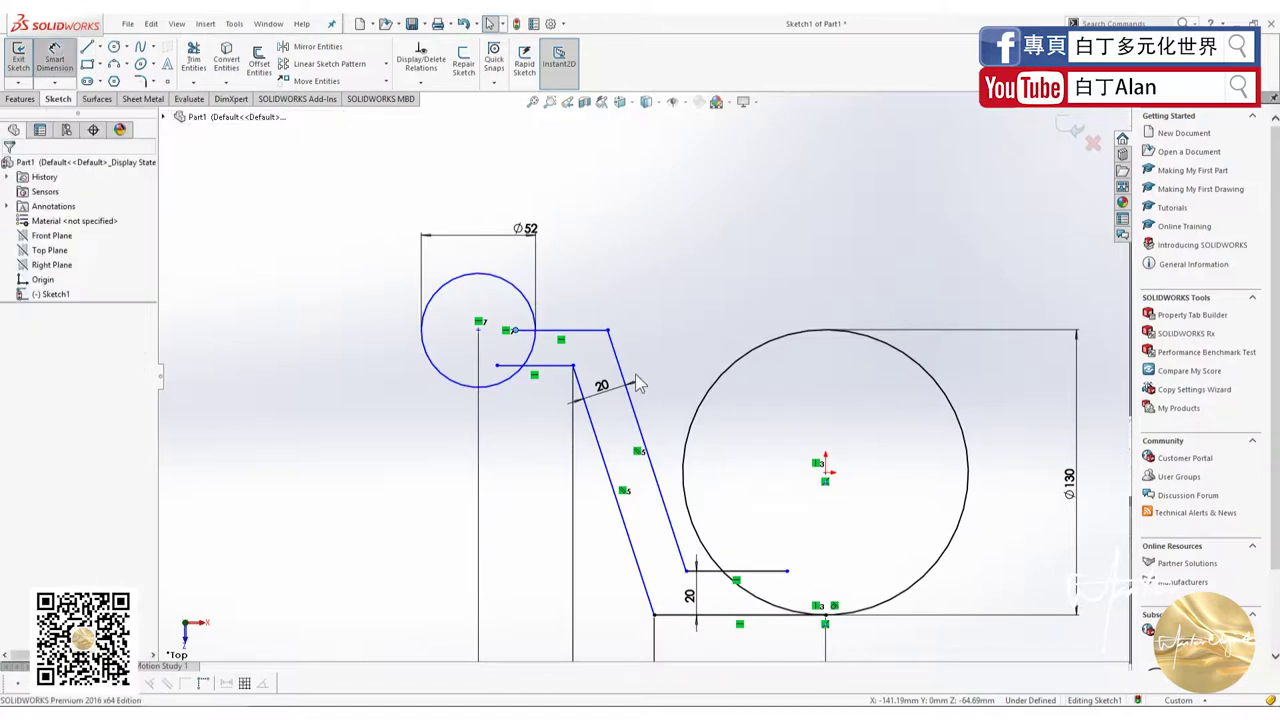
# Dimension the two short arm lines 20 apart vertically.
pyautogui.click(564, 340)
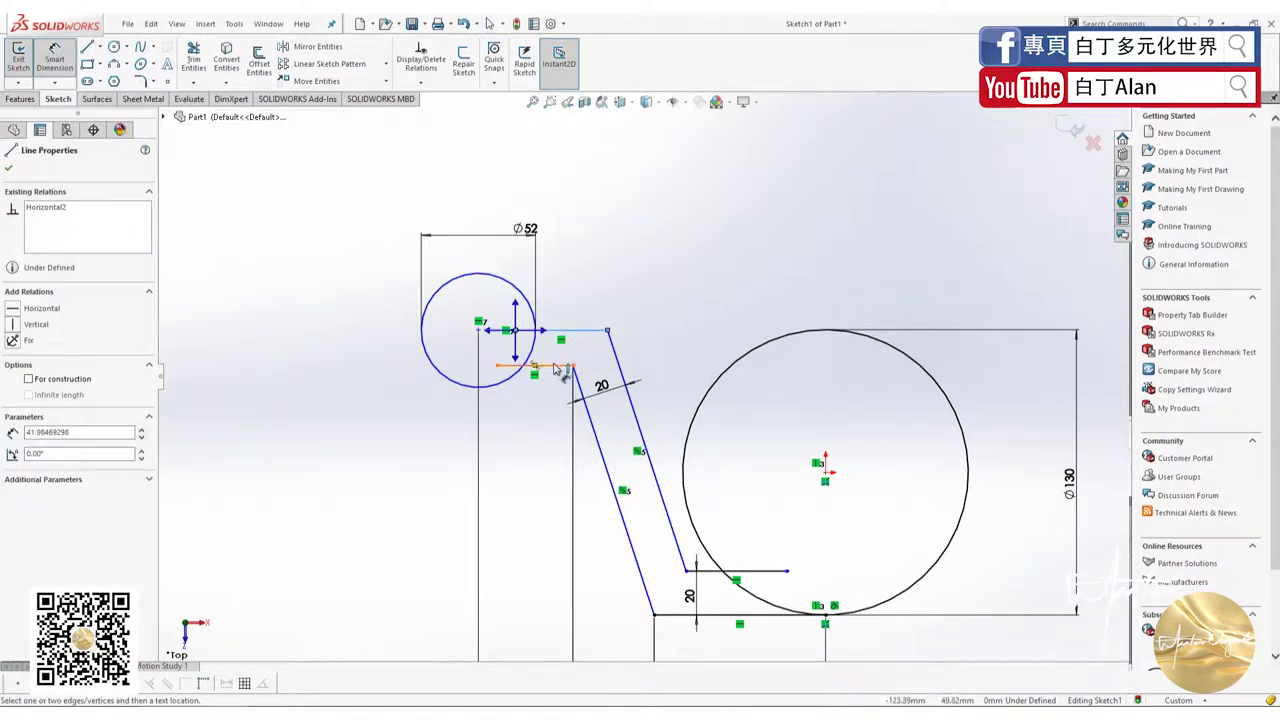
pyautogui.press('Escape')
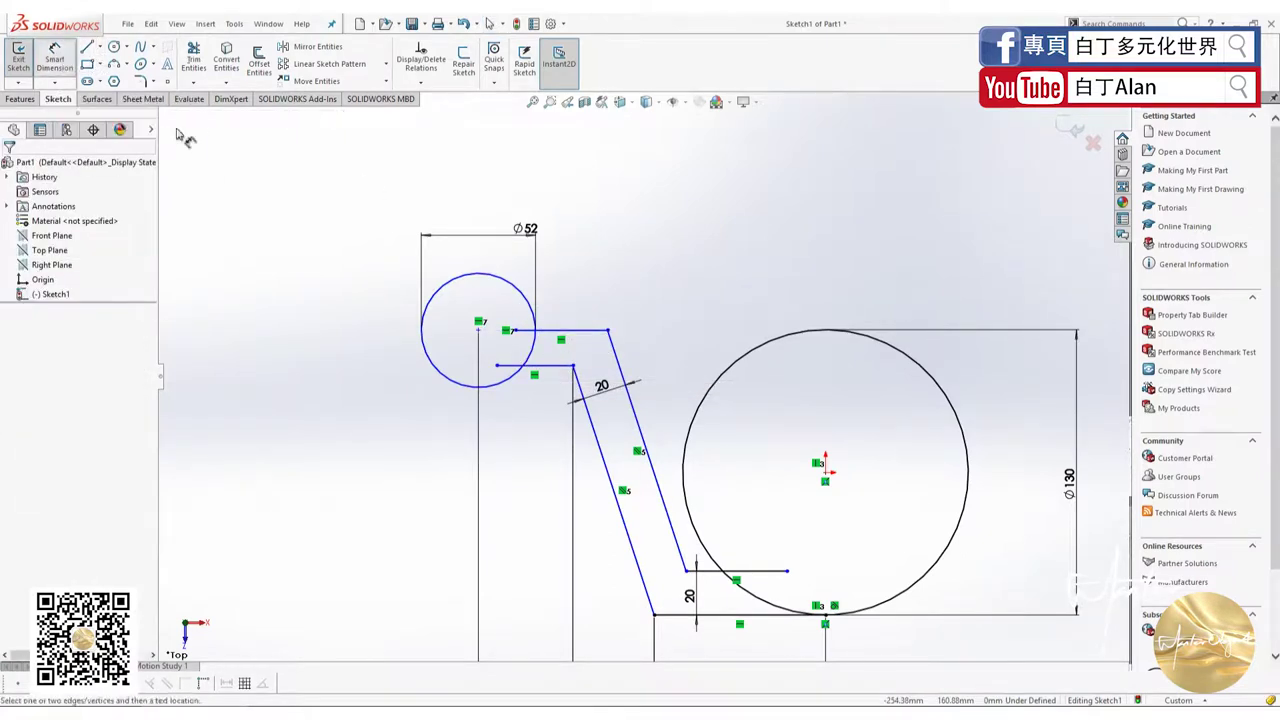
pyautogui.click(548, 365)
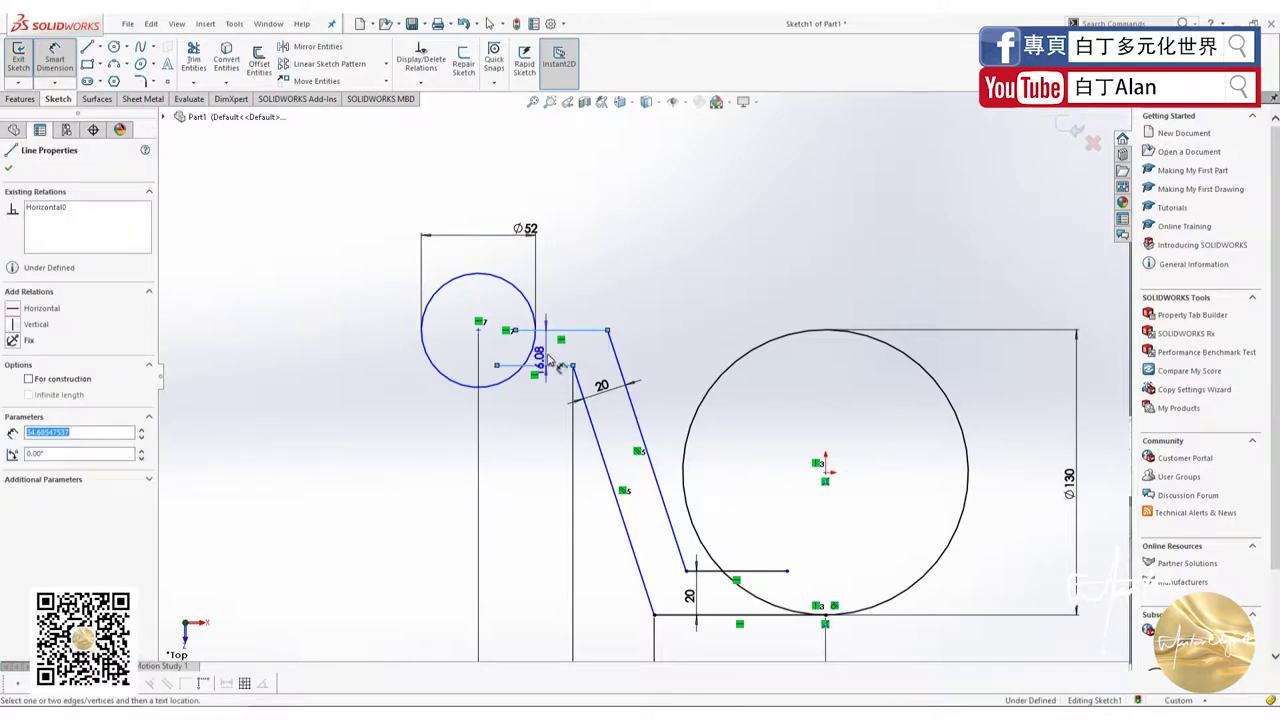
pyautogui.click(546, 358)
pyautogui.write('20')
pyautogui.press('Return')
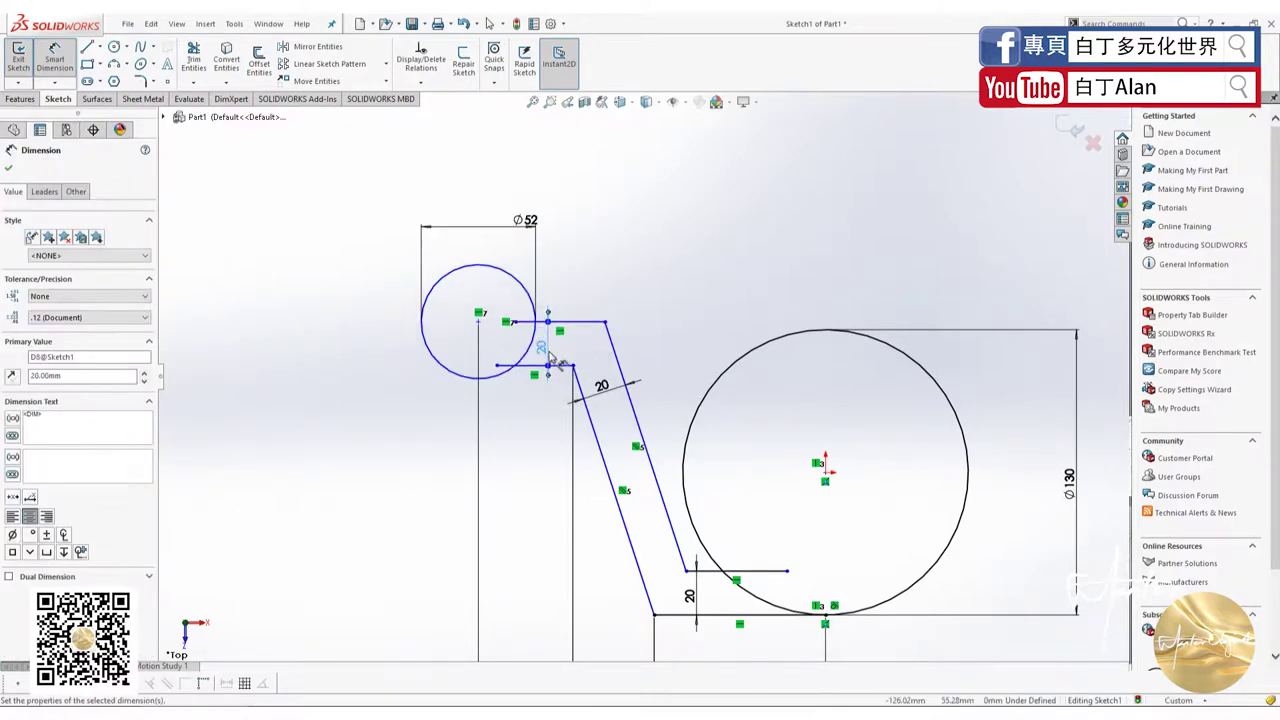
pyautogui.hotkey('alt', 'Tab')
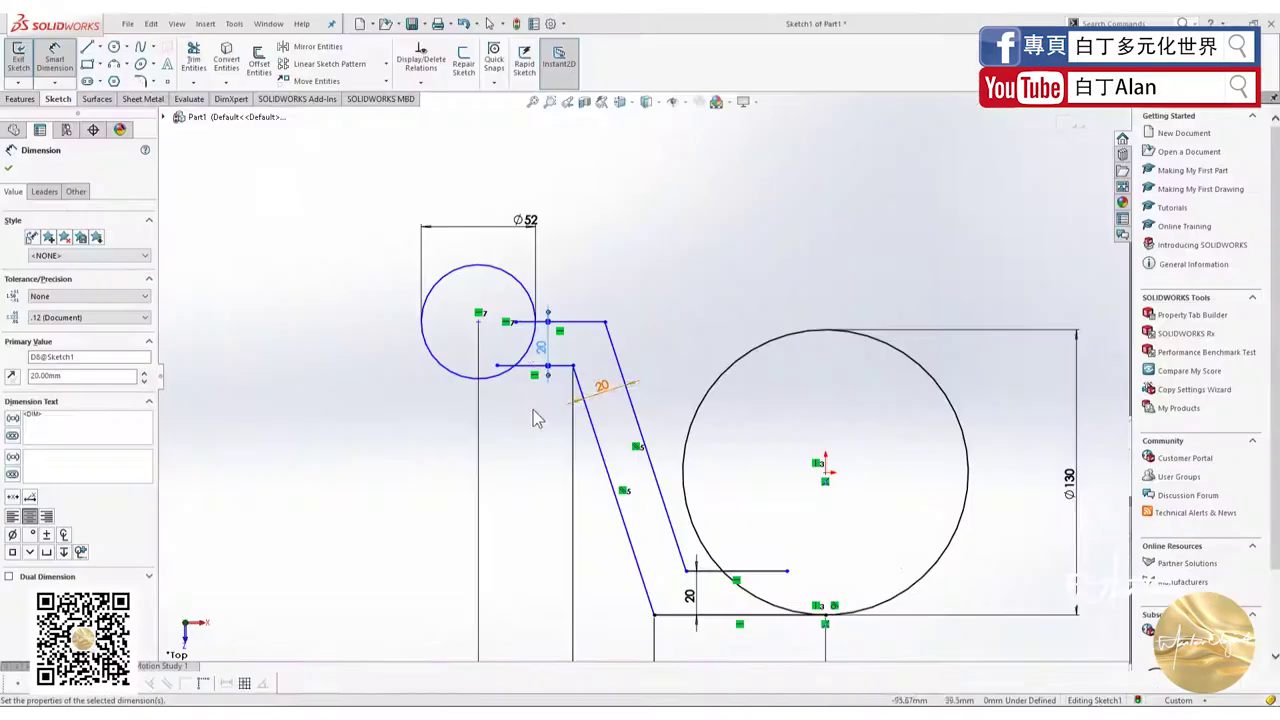
# Draw a circle at the Ø130 centre and a construction circle at the hub centre.
pyautogui.click(601, 385)
pyautogui.click(114, 47)
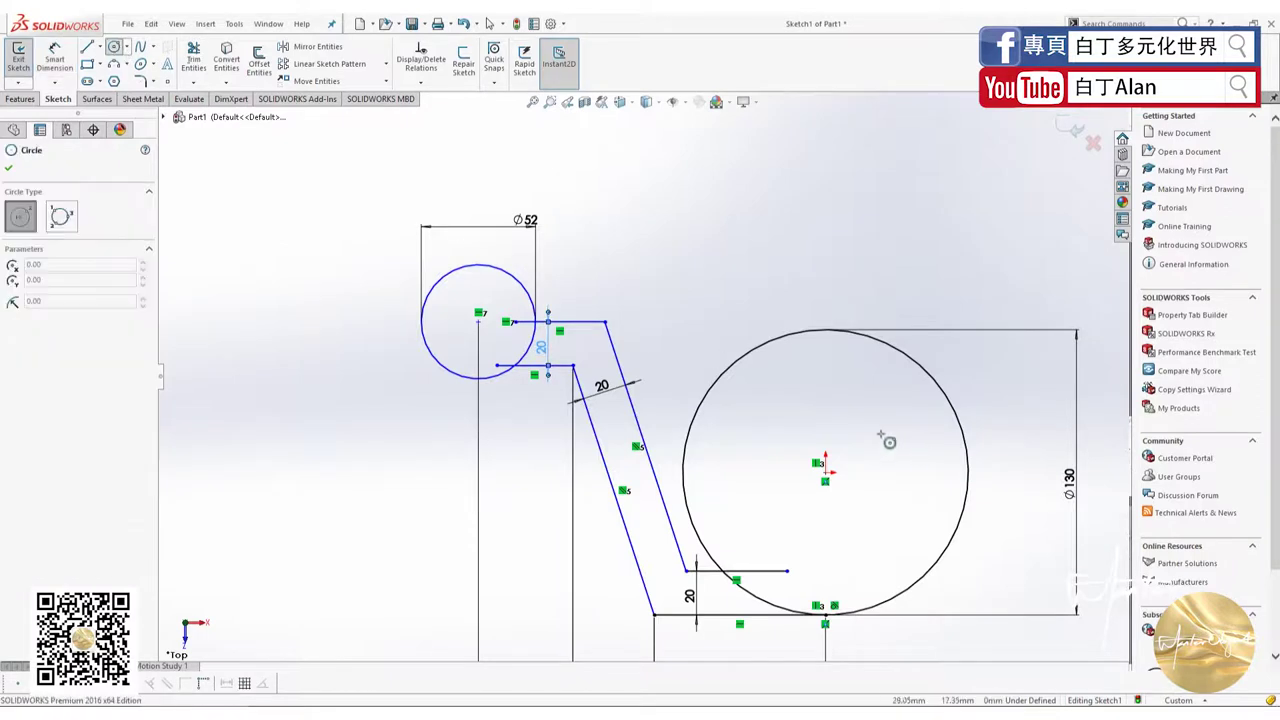
pyautogui.click(825, 472)
pyautogui.click(888, 472)
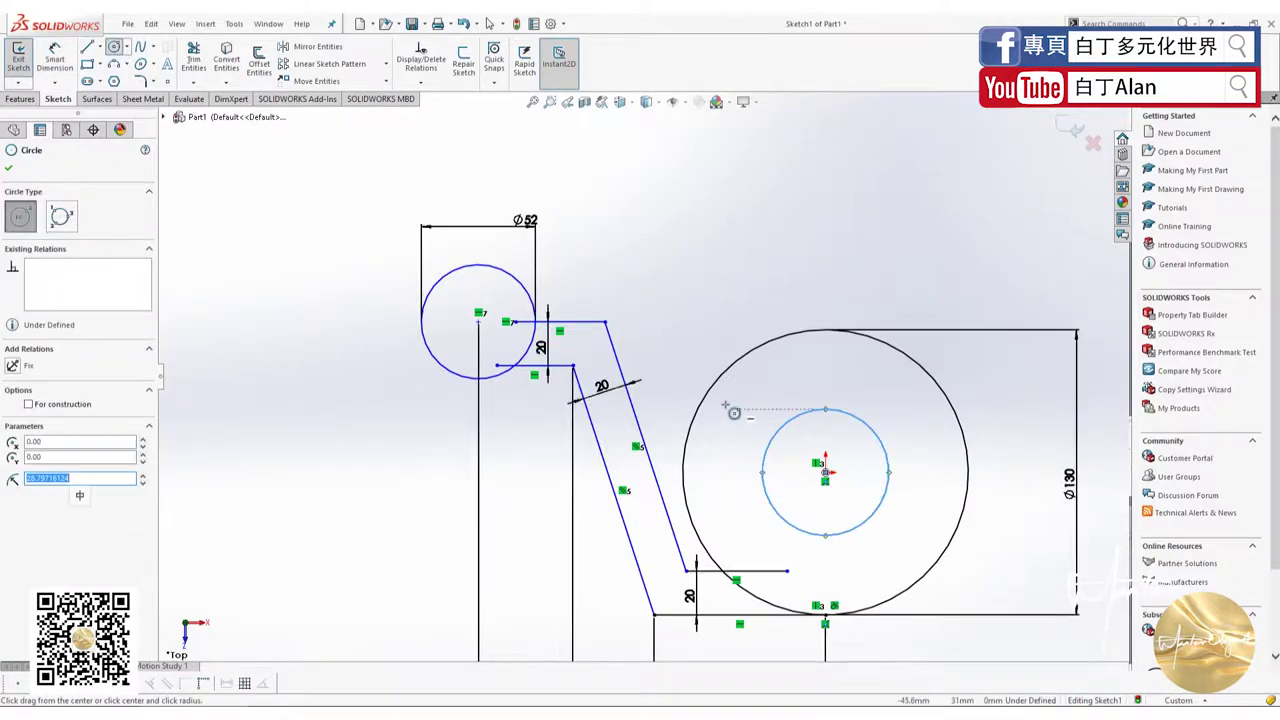
pyautogui.click(479, 314)
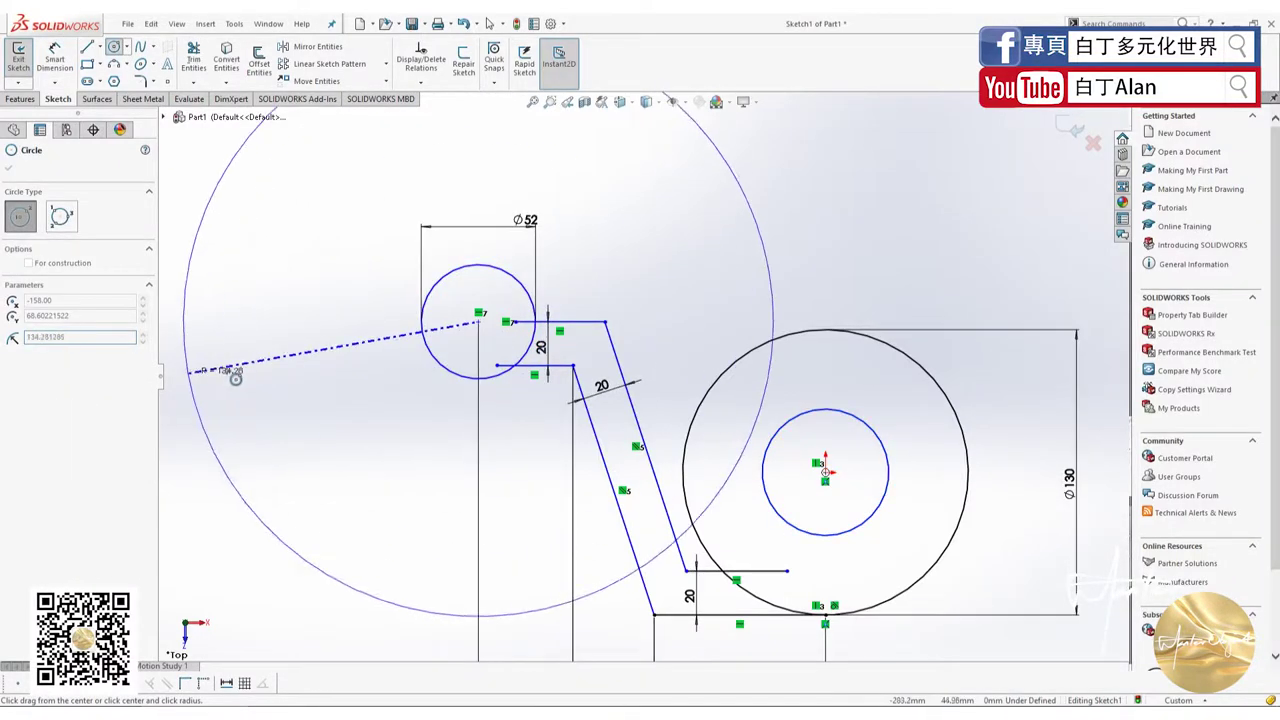
pyautogui.click(452, 346)
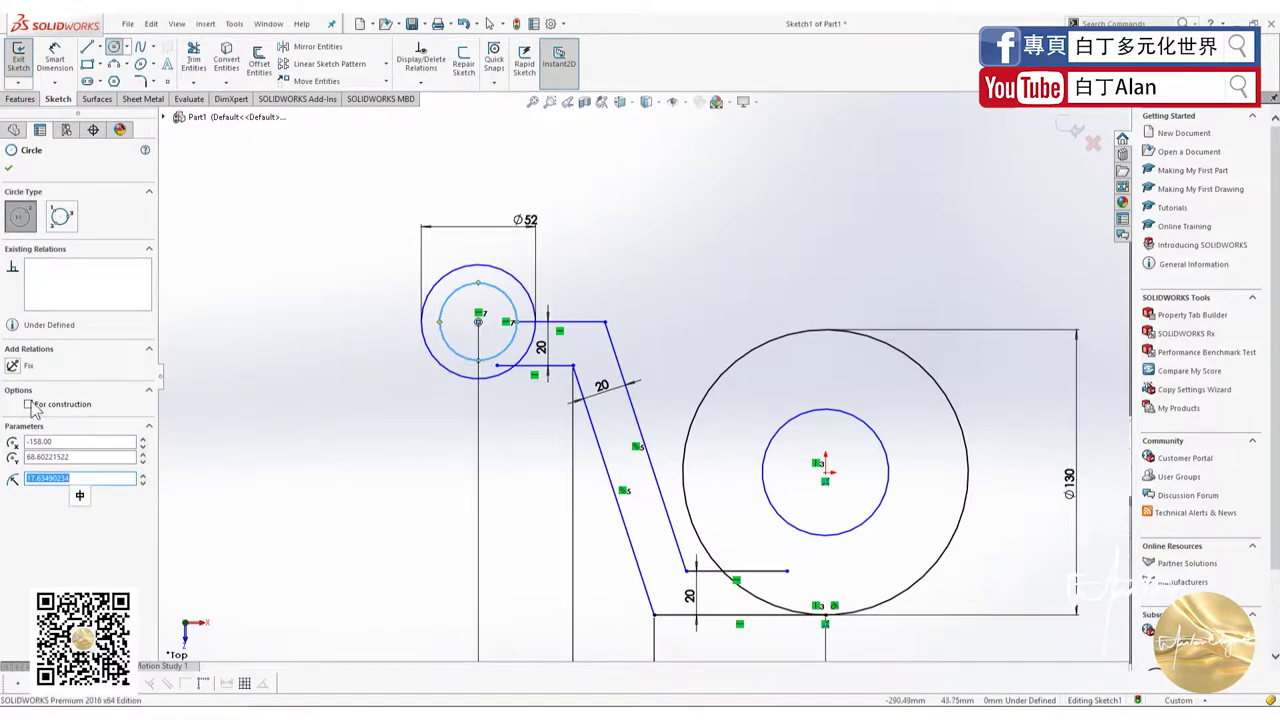
pyautogui.click(29, 405)
# Dimension the circle inside the outline to Ø46 and the hub construction circle to Ø34.
pyautogui.click(52, 50)
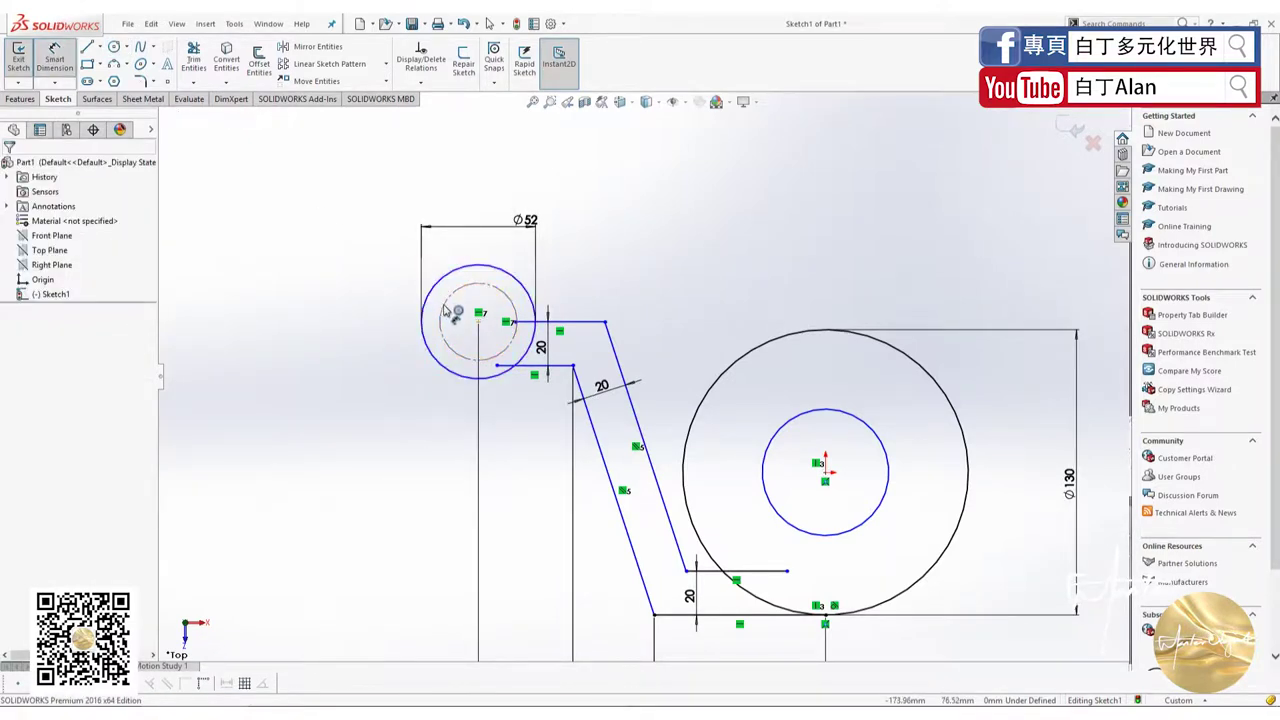
pyautogui.click(442, 316)
pyautogui.click(392, 318)
pyautogui.write('52')
pyautogui.press('Return')
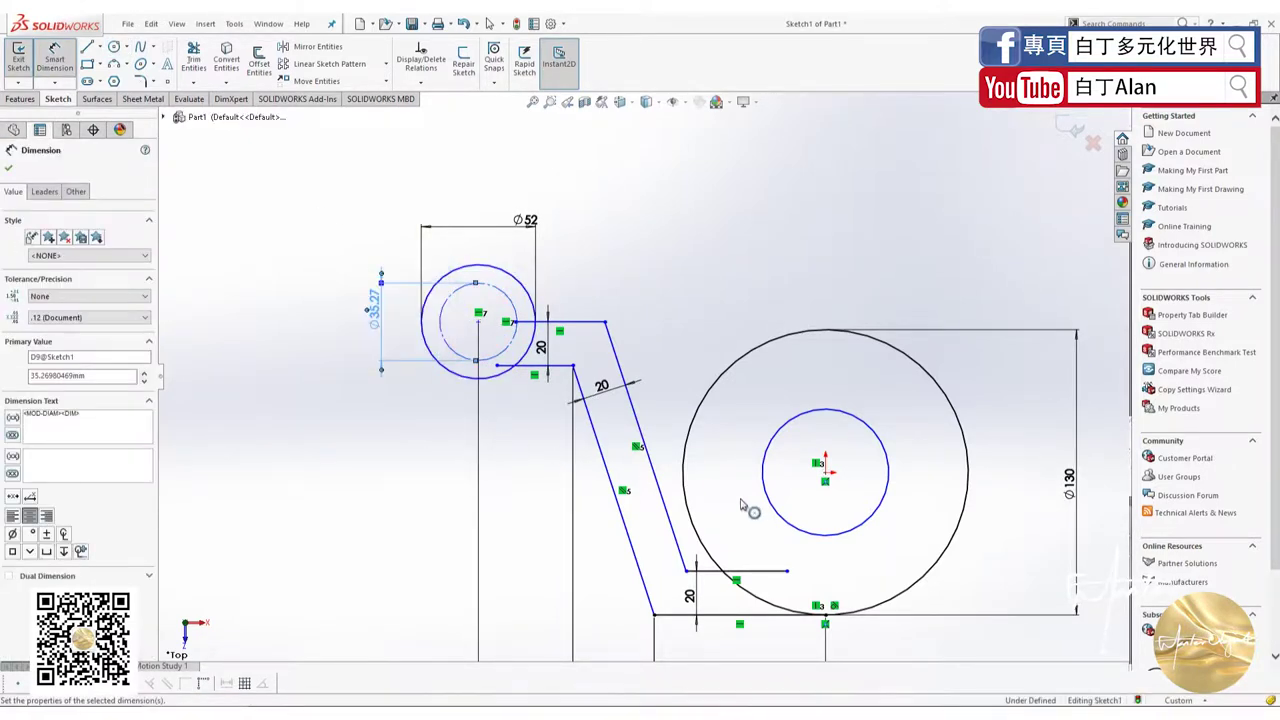
pyautogui.click(763, 465)
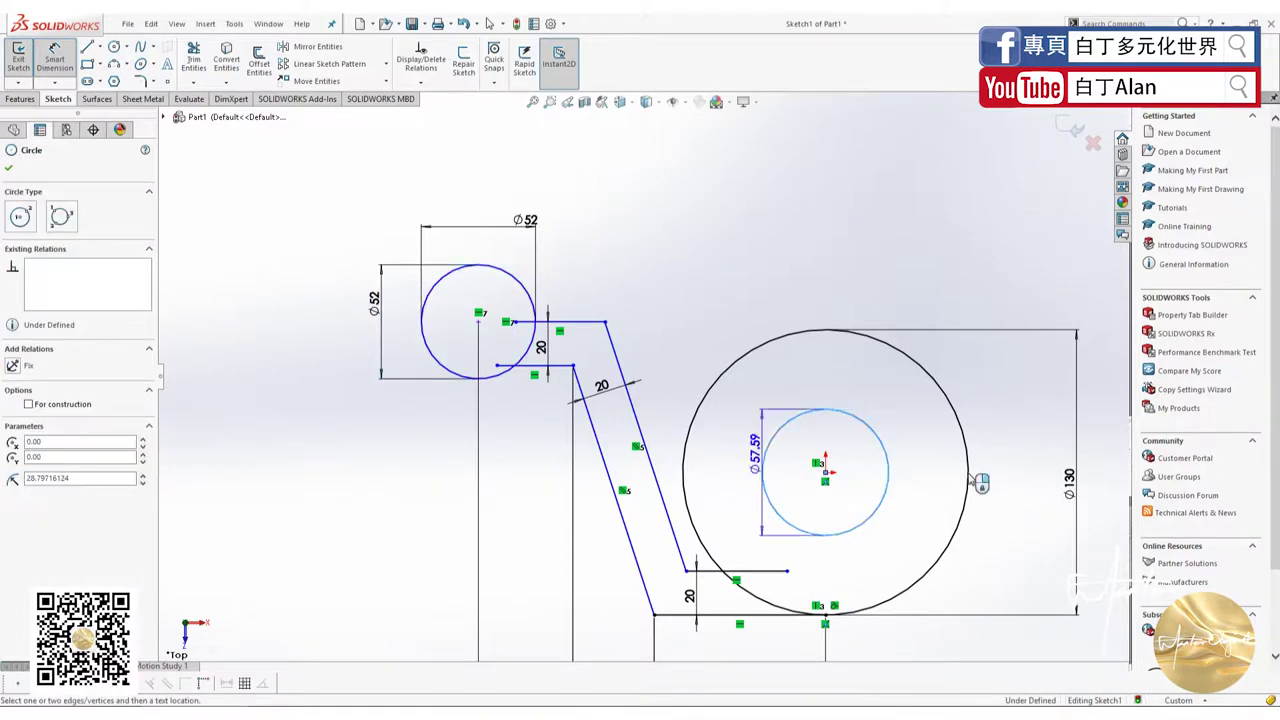
pyautogui.click(1030, 480)
pyautogui.write('46')
pyautogui.press('Return')
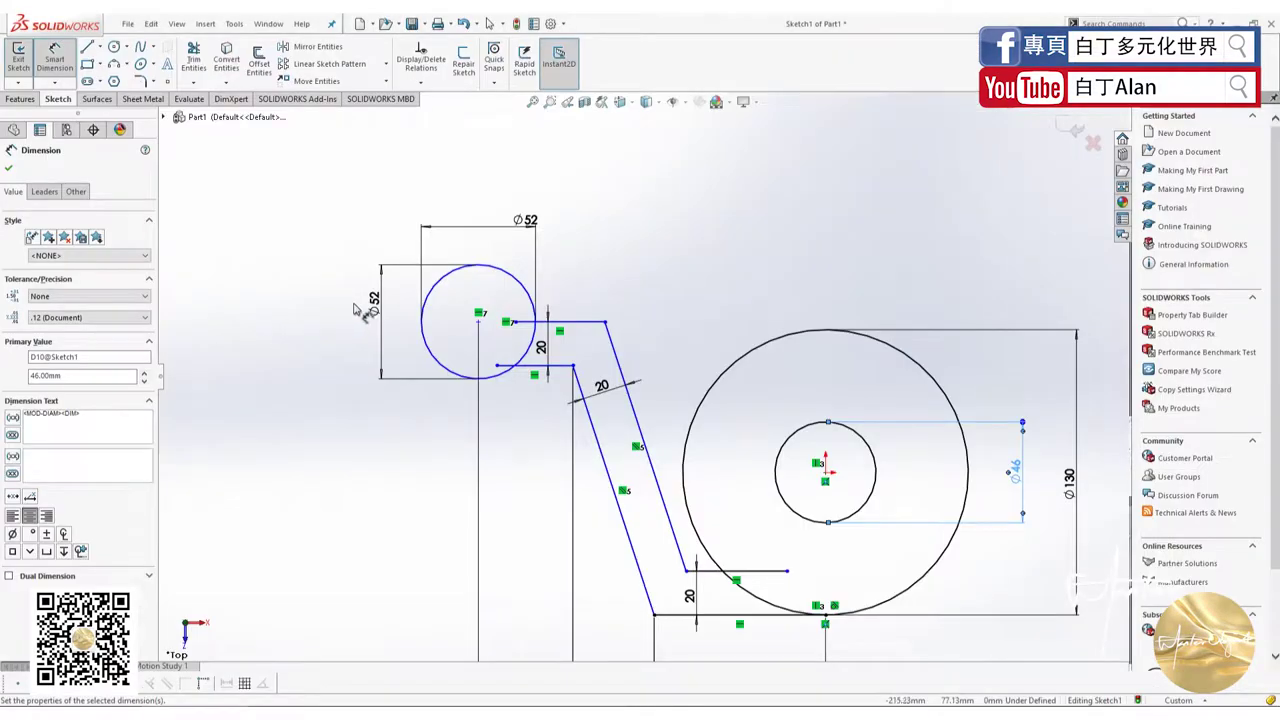
pyautogui.click(373, 302)
pyautogui.write('34')
pyautogui.press('Return')
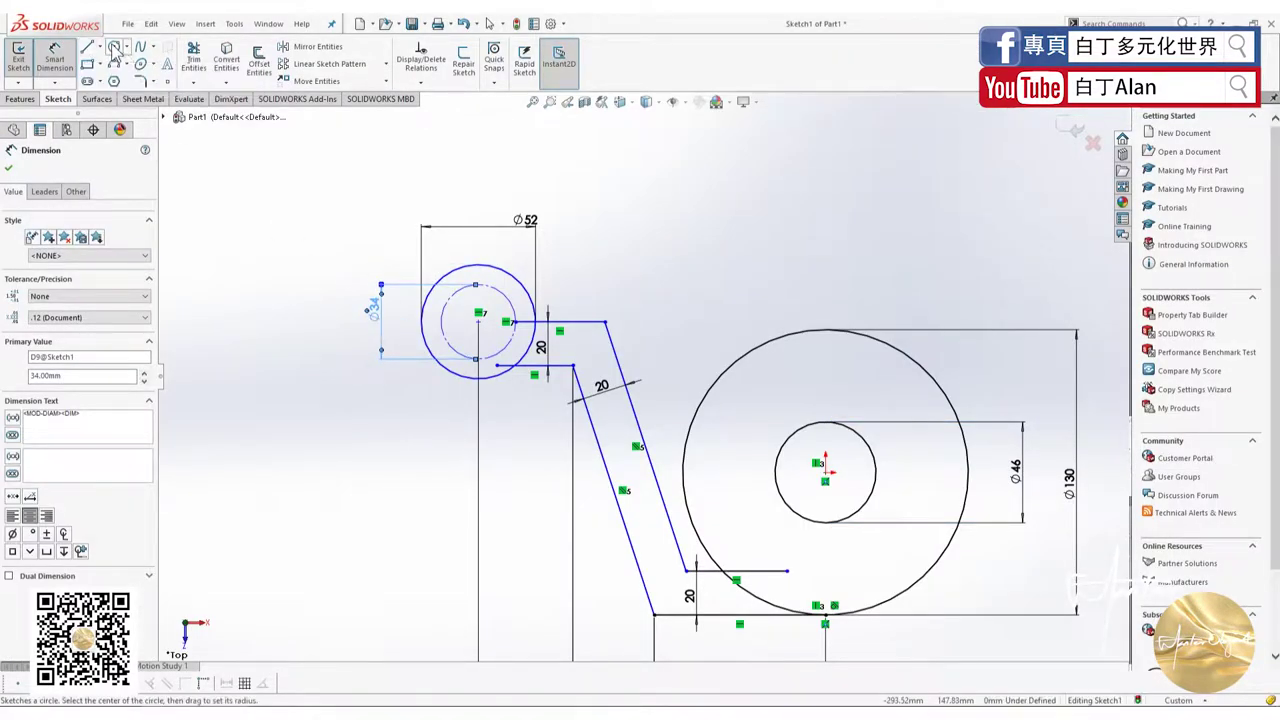
# Draw a small circle at the Ø52 hub centre, entering 16 as its size.
pyautogui.click(479, 324)
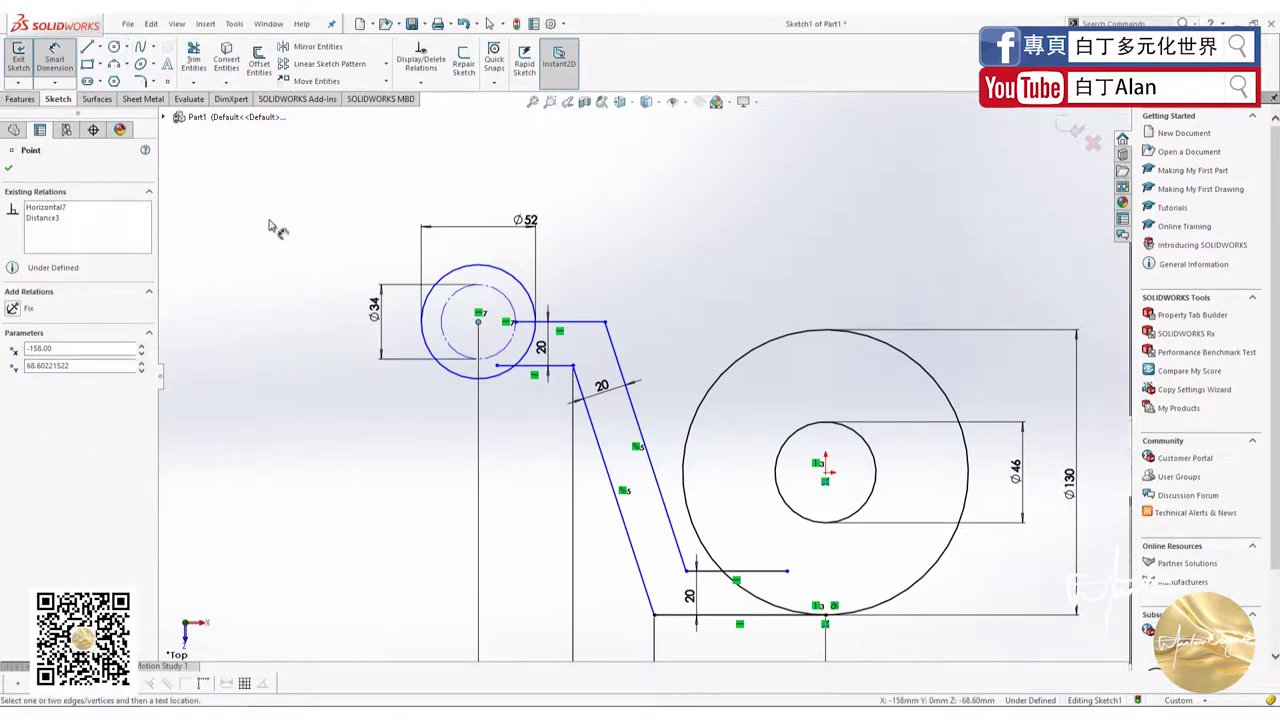
pyautogui.click(114, 46)
pyautogui.click(479, 321)
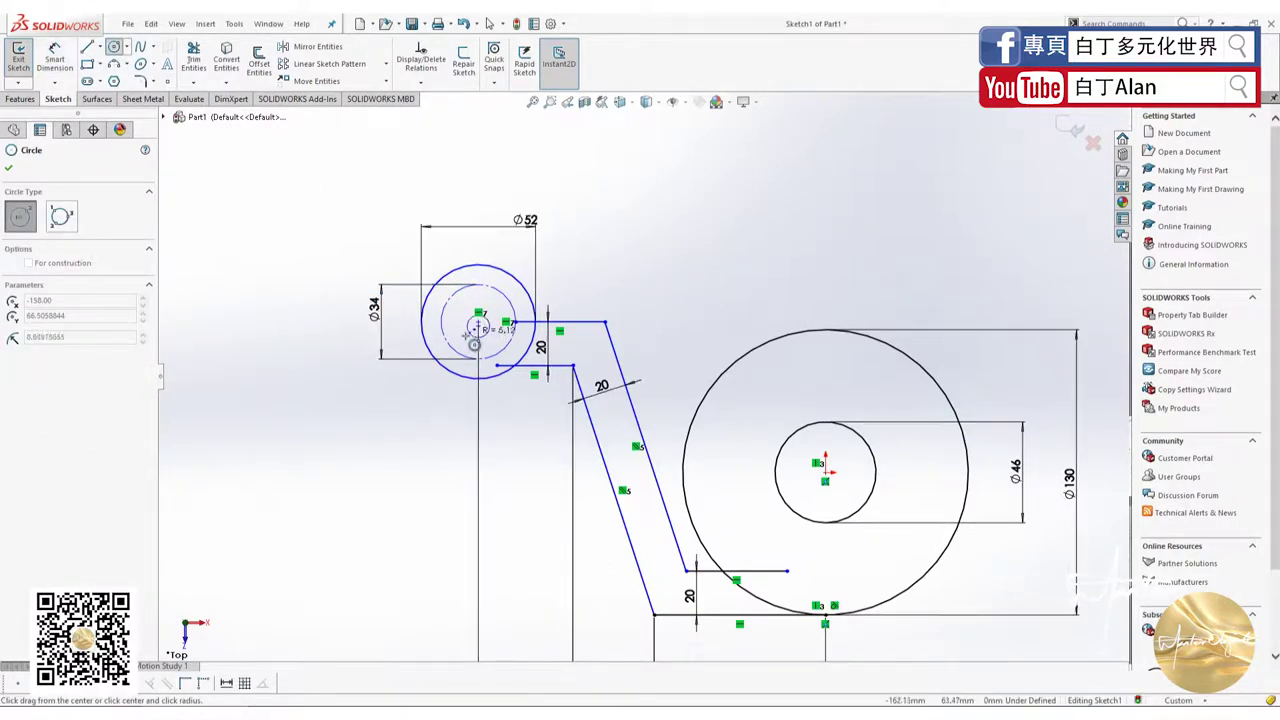
pyautogui.press('Escape')
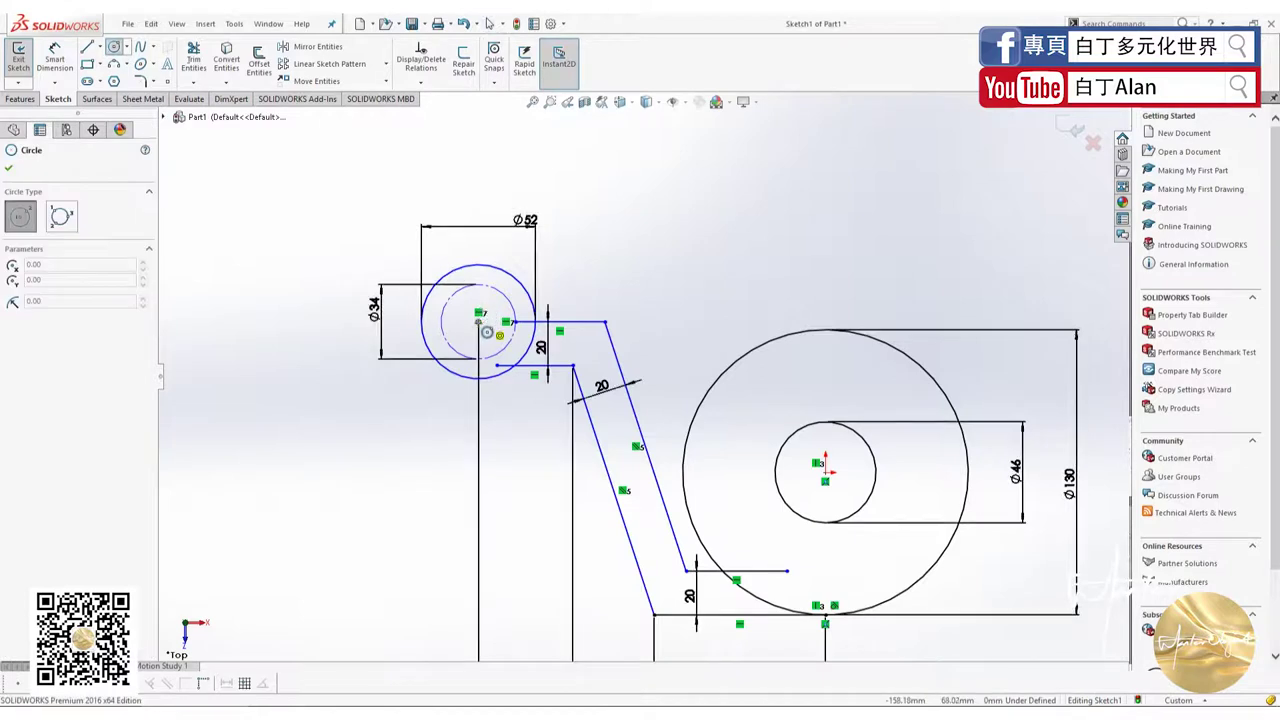
pyautogui.click(480, 314)
pyautogui.write('16')
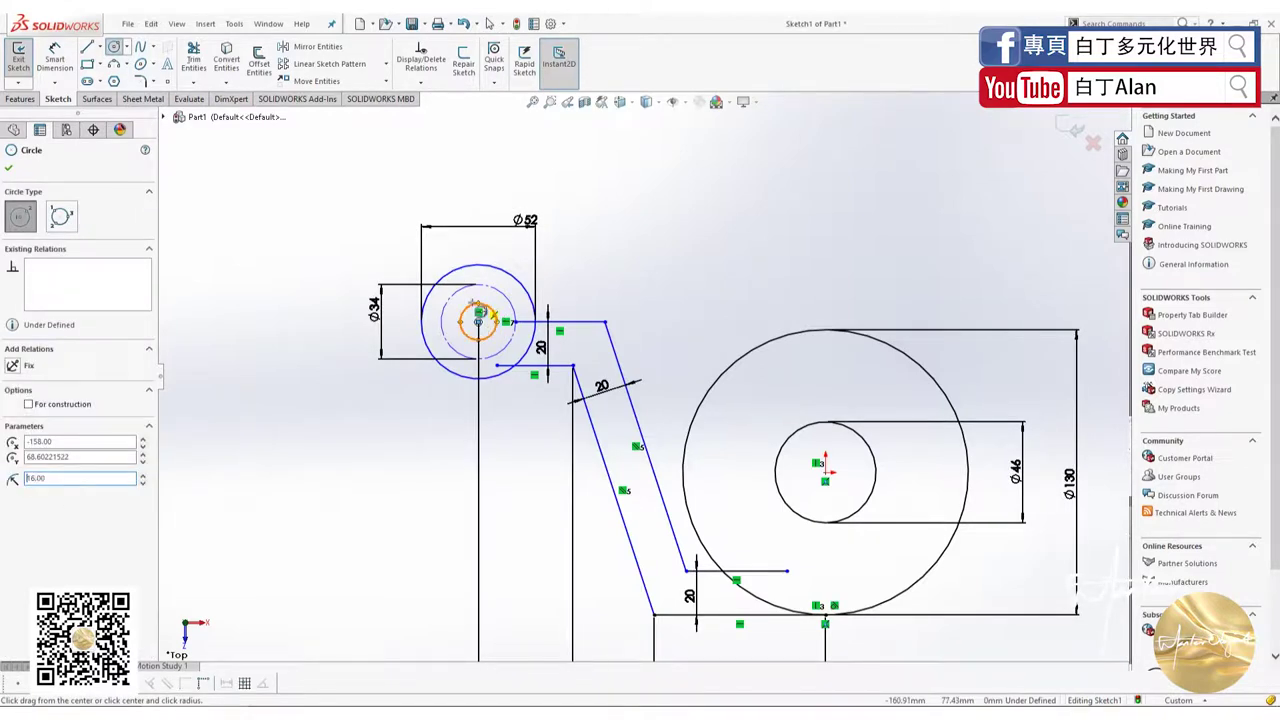
pyautogui.press('Return')
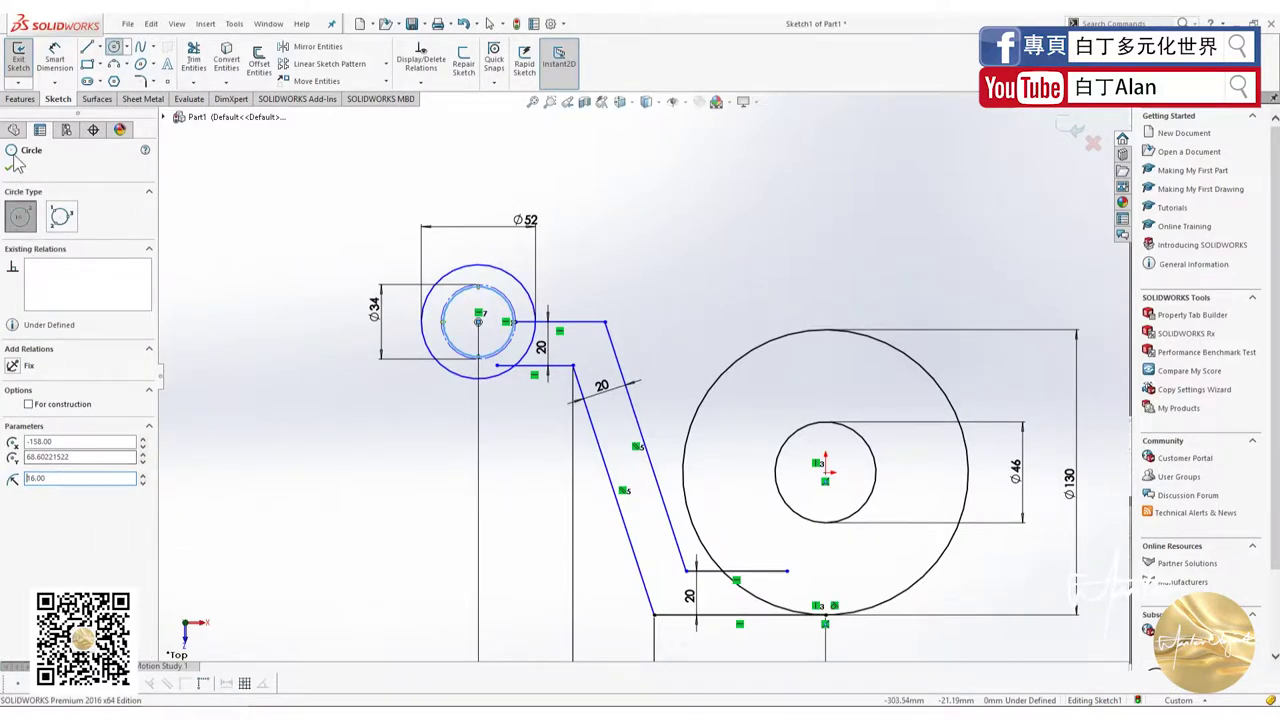
pyautogui.click(8, 167)
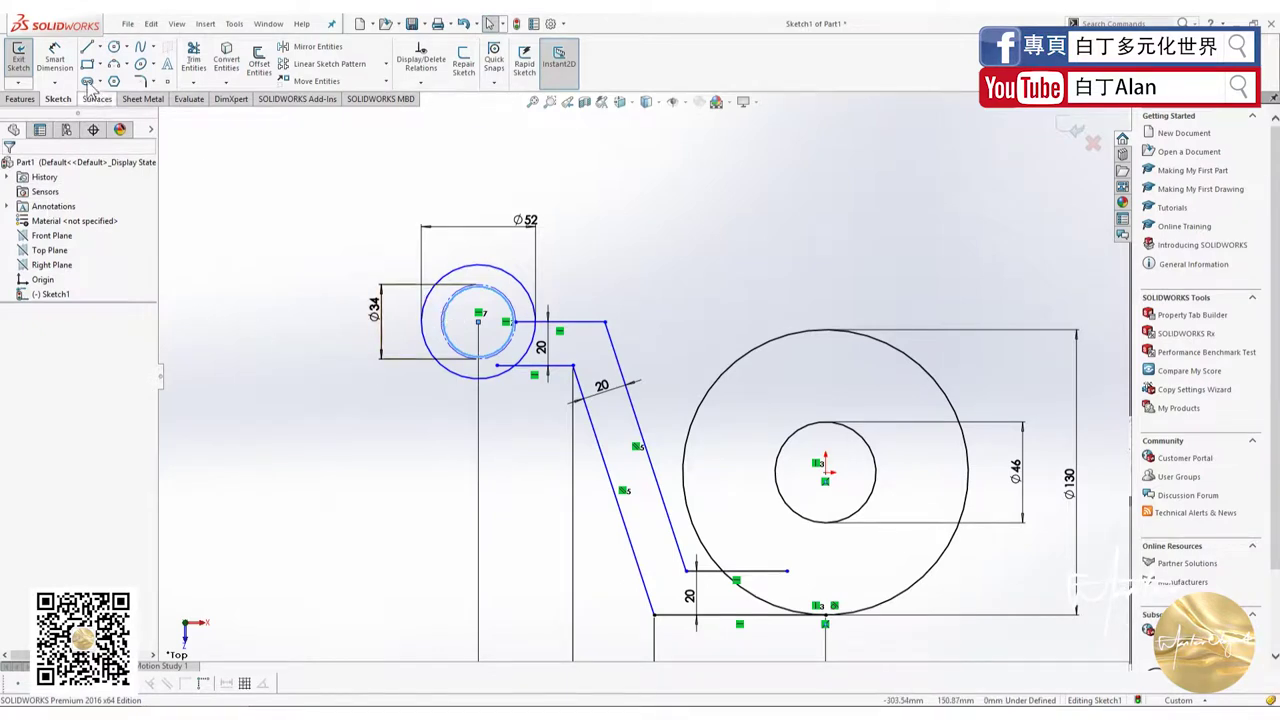
# Dimension the small hub circle to Ø16.
pyautogui.click(55, 60)
pyautogui.click(445, 312)
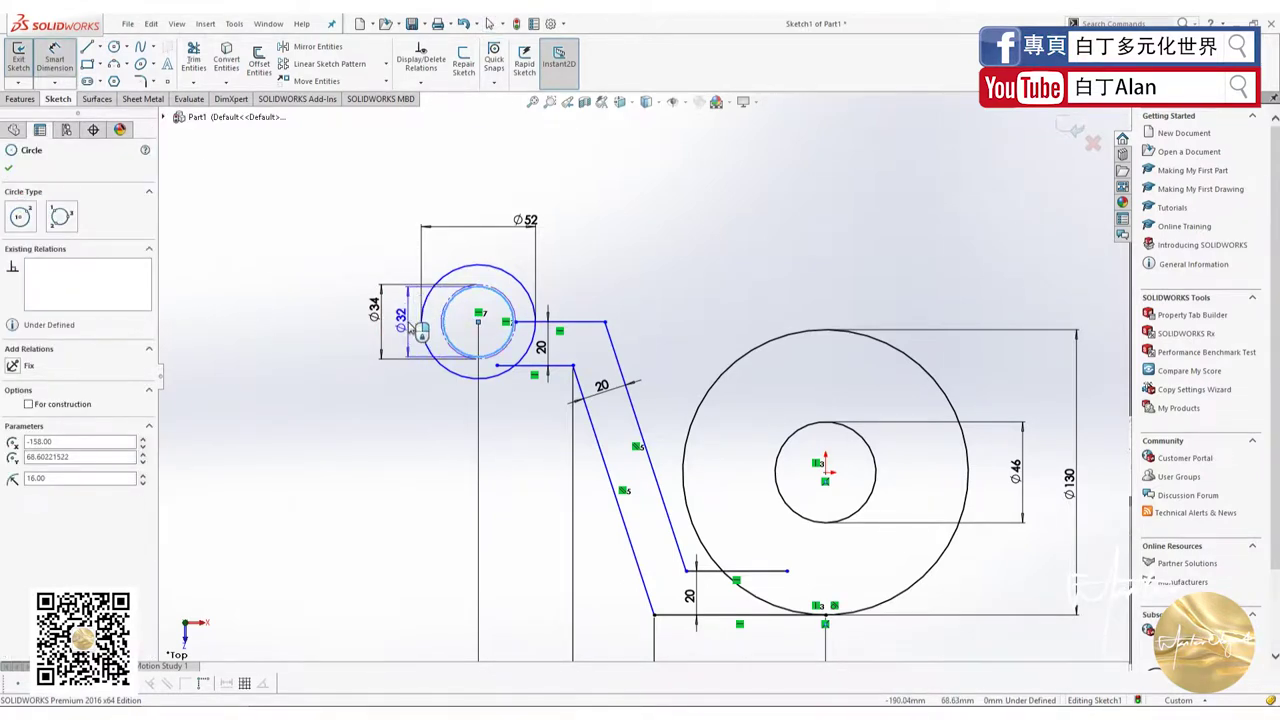
pyautogui.click(398, 320)
pyautogui.press('Return')
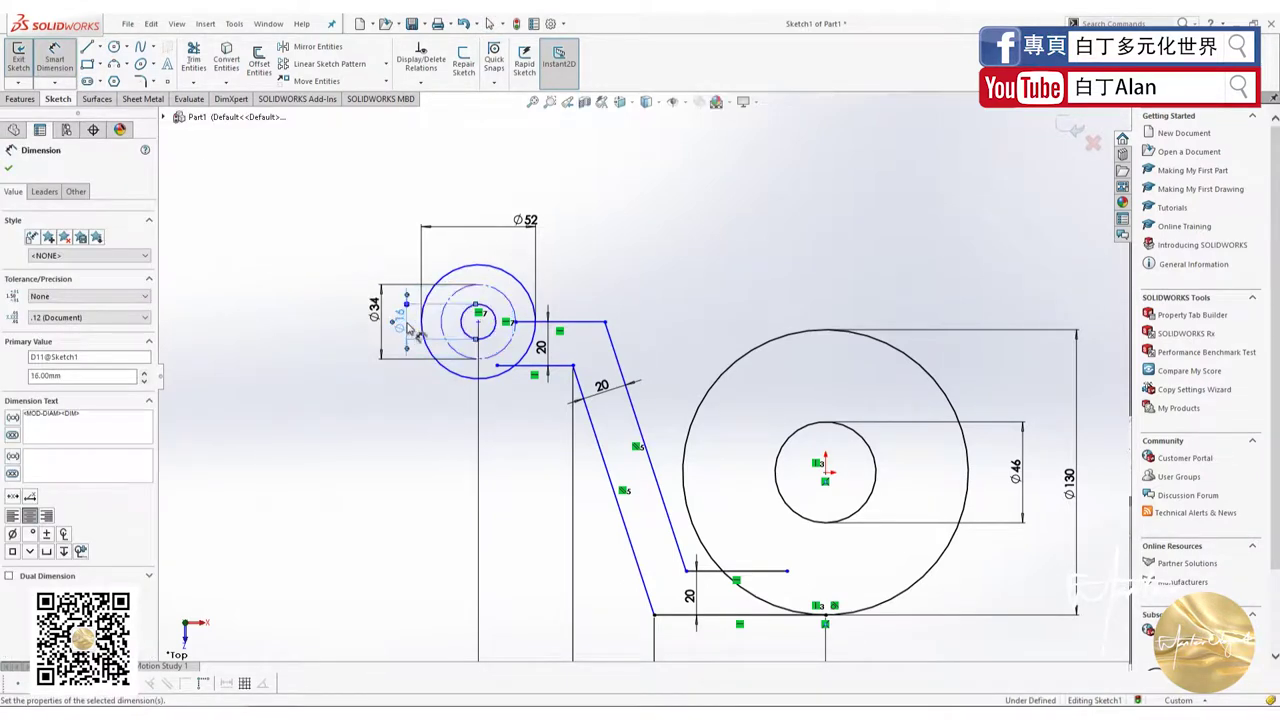
pyautogui.click(11, 170)
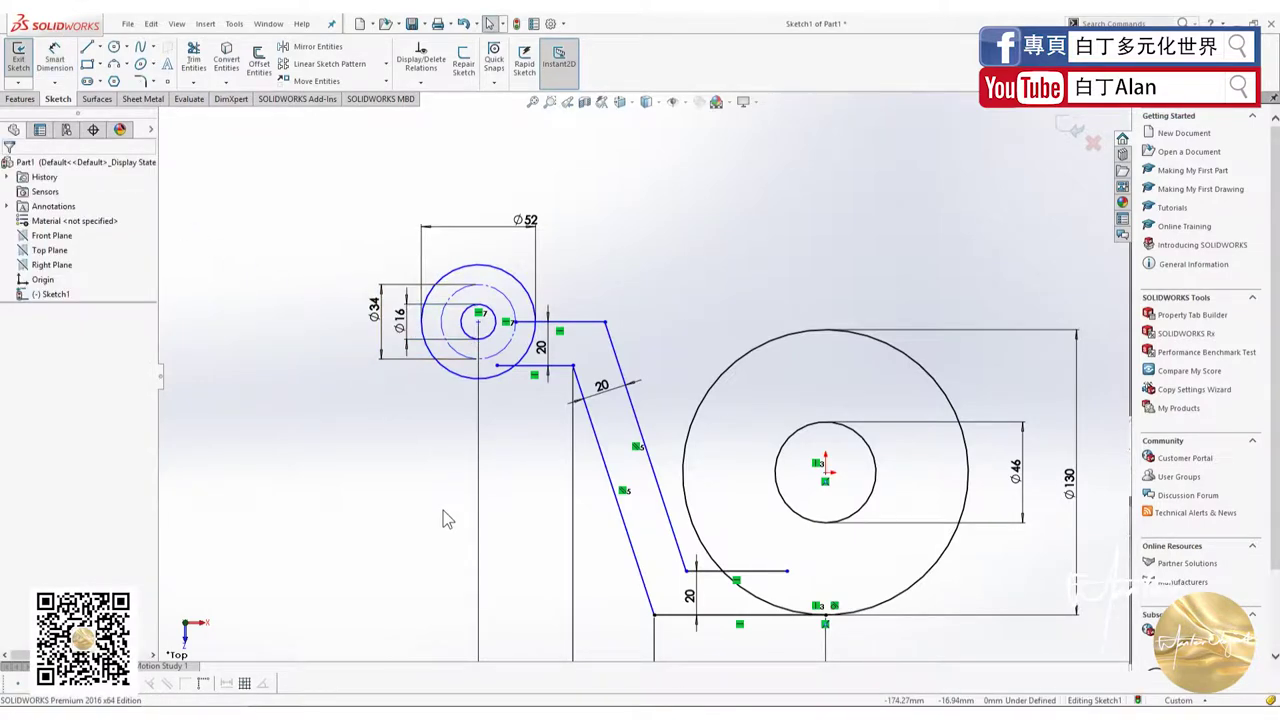
pyautogui.hotkey('alt', 'Tab')
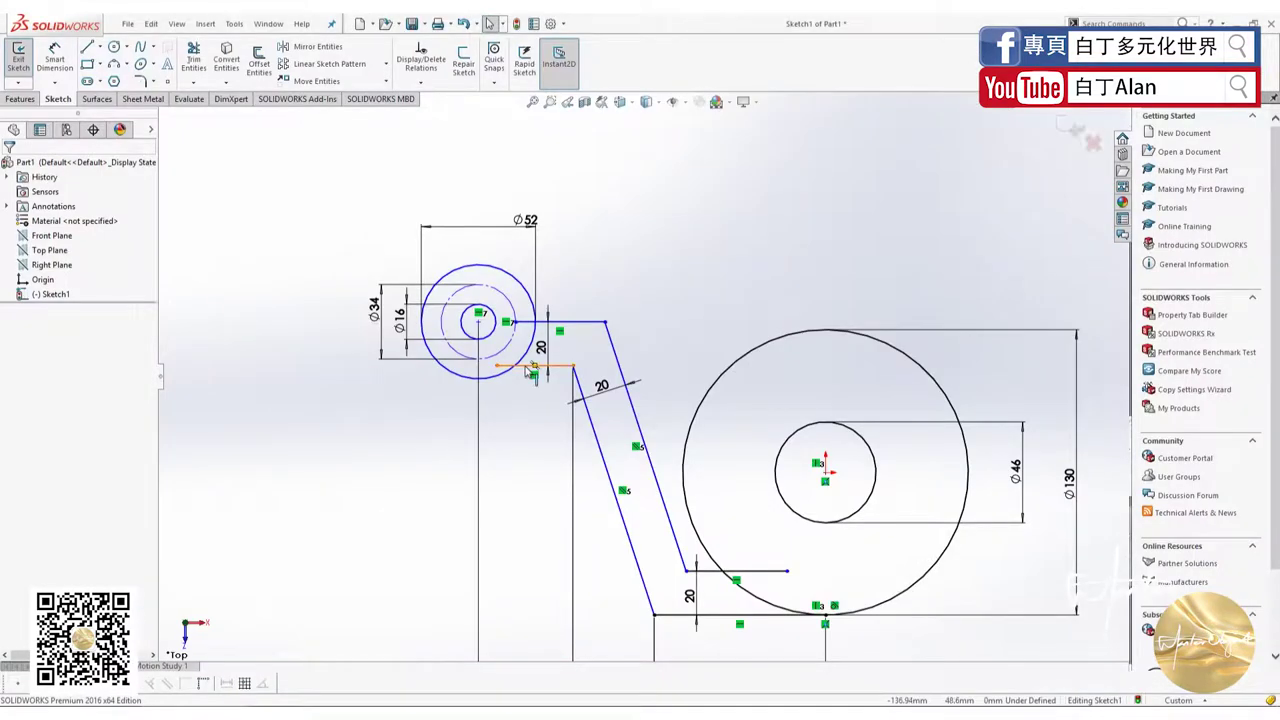
# Draw a horizontal centreline through the Ø130 circle's centre.
pyautogui.click(527, 368)
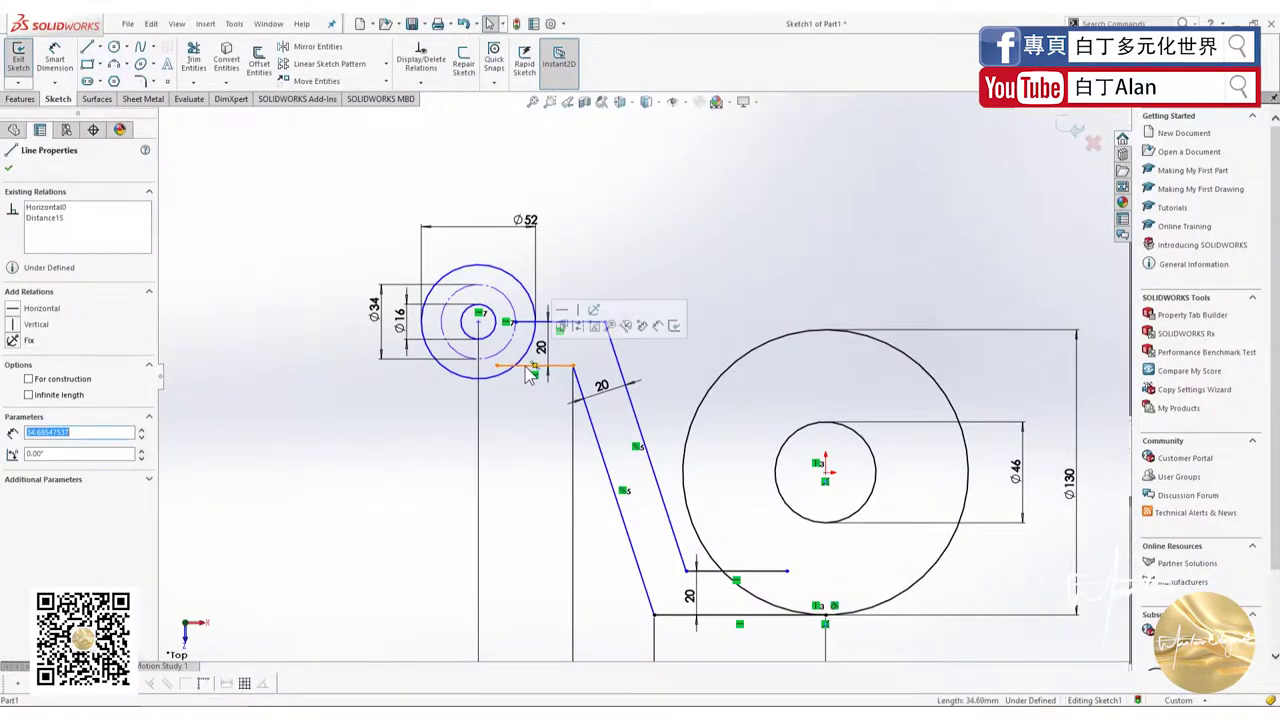
pyautogui.press('Escape')
pyautogui.click(99, 47)
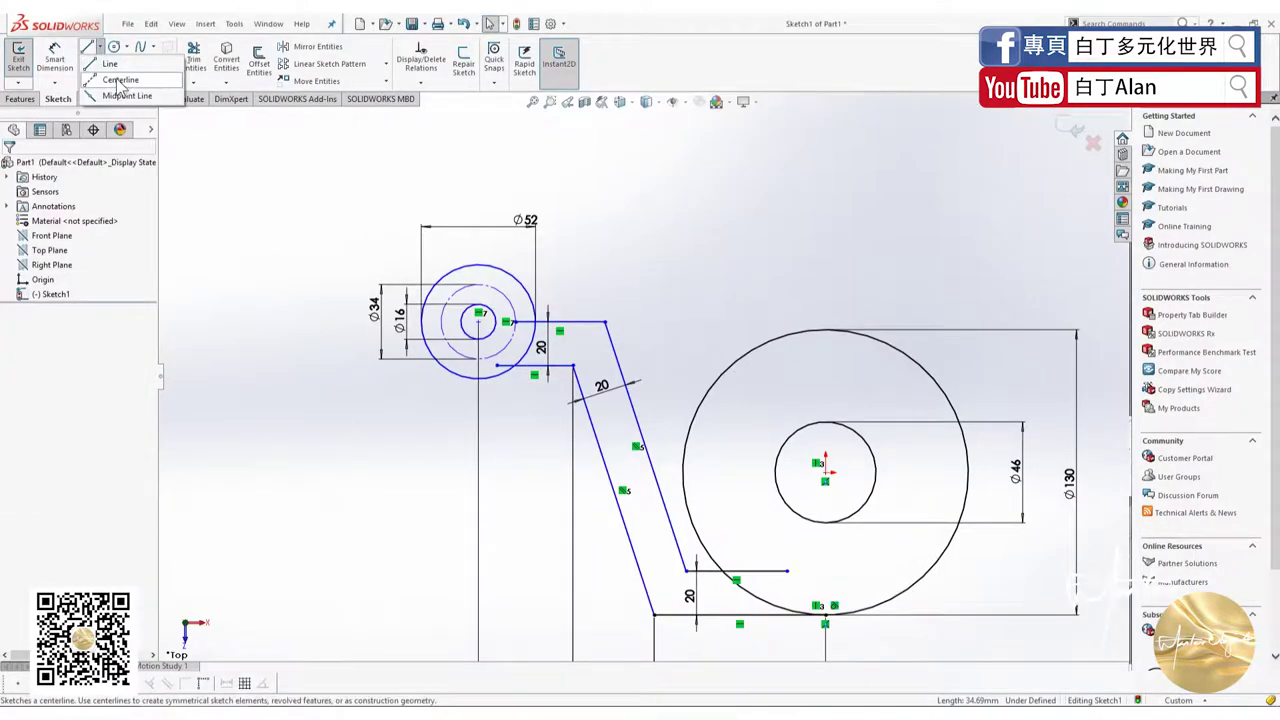
pyautogui.click(119, 80)
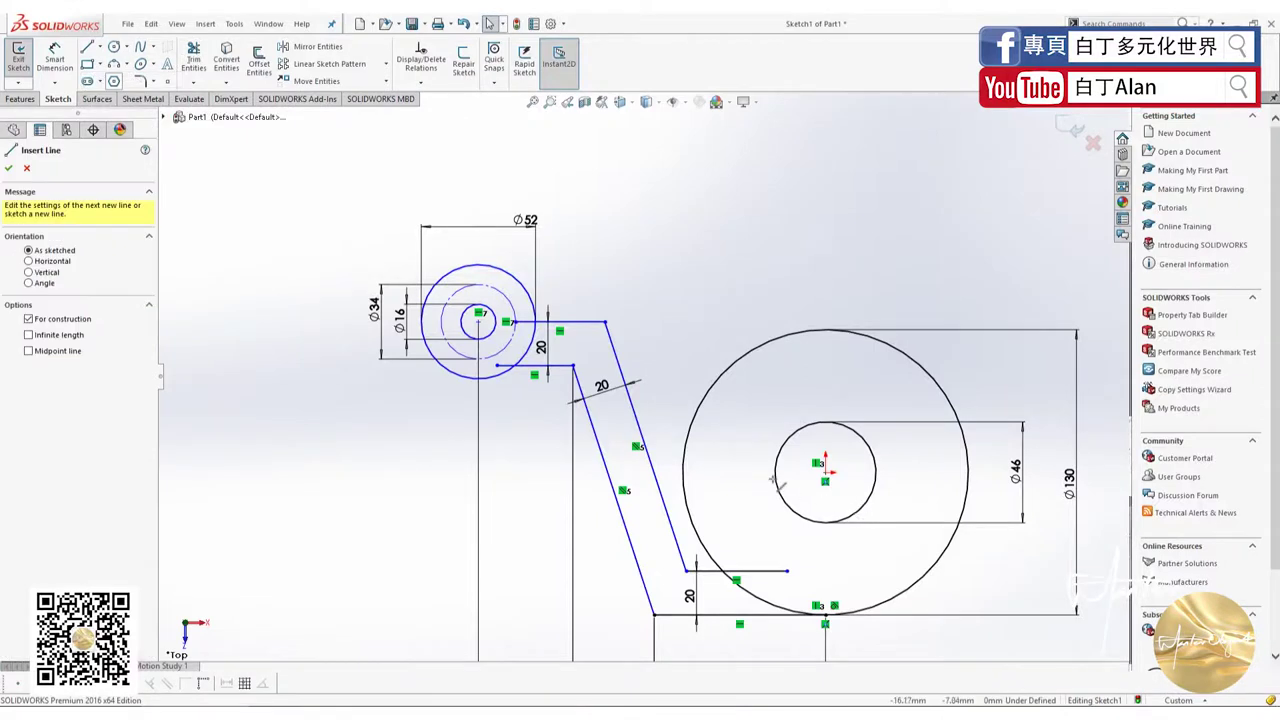
pyautogui.click(100, 49)
pyautogui.click(106, 84)
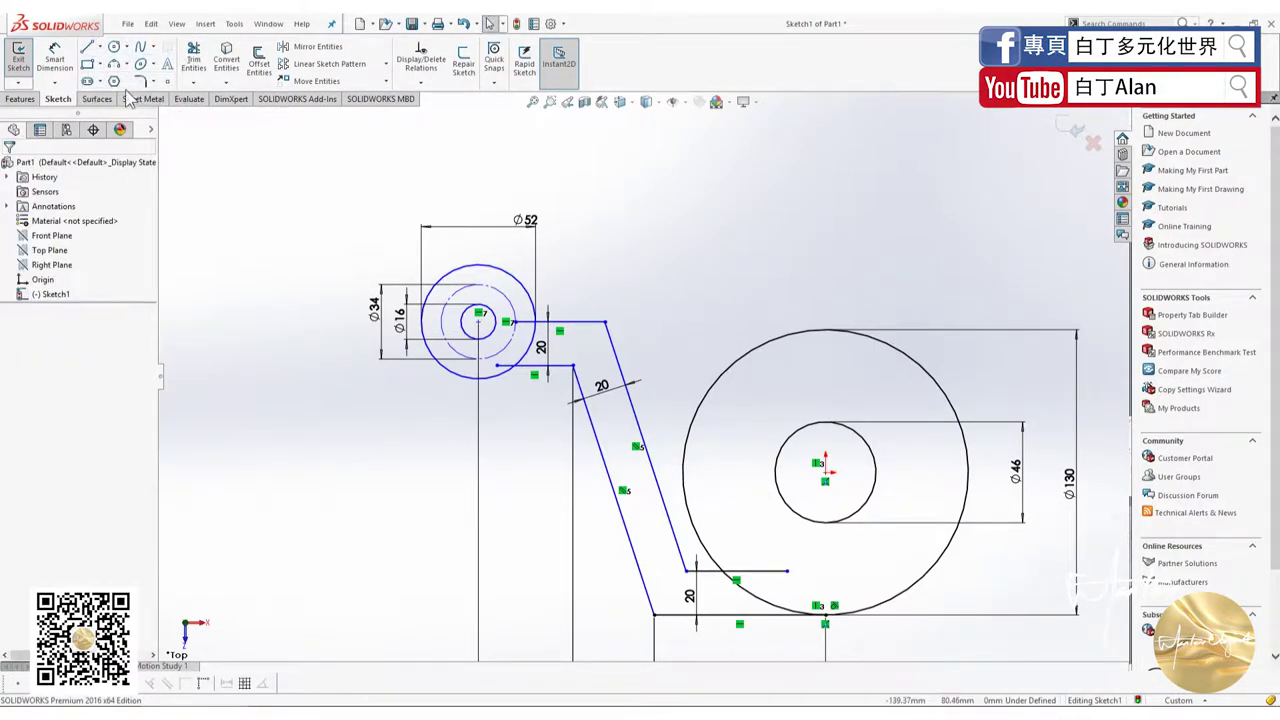
pyautogui.click(99, 50)
pyautogui.click(119, 80)
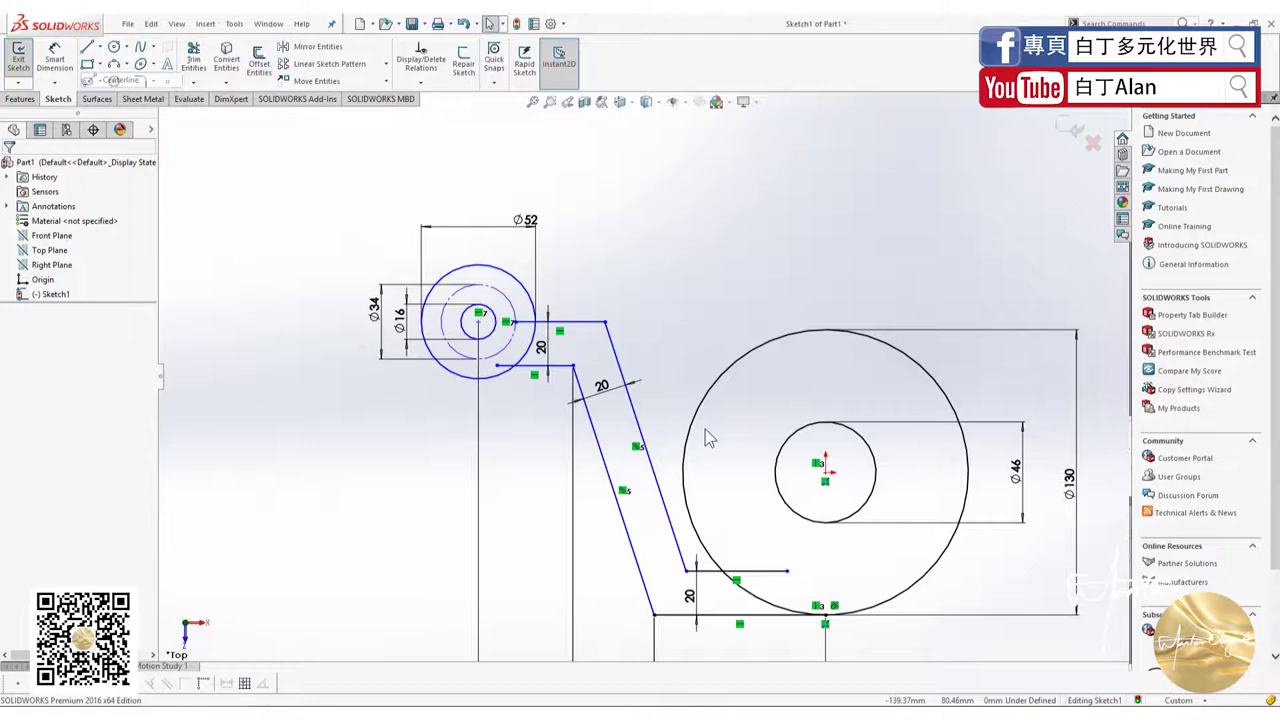
pyautogui.click(735, 471)
pyautogui.click(904, 472)
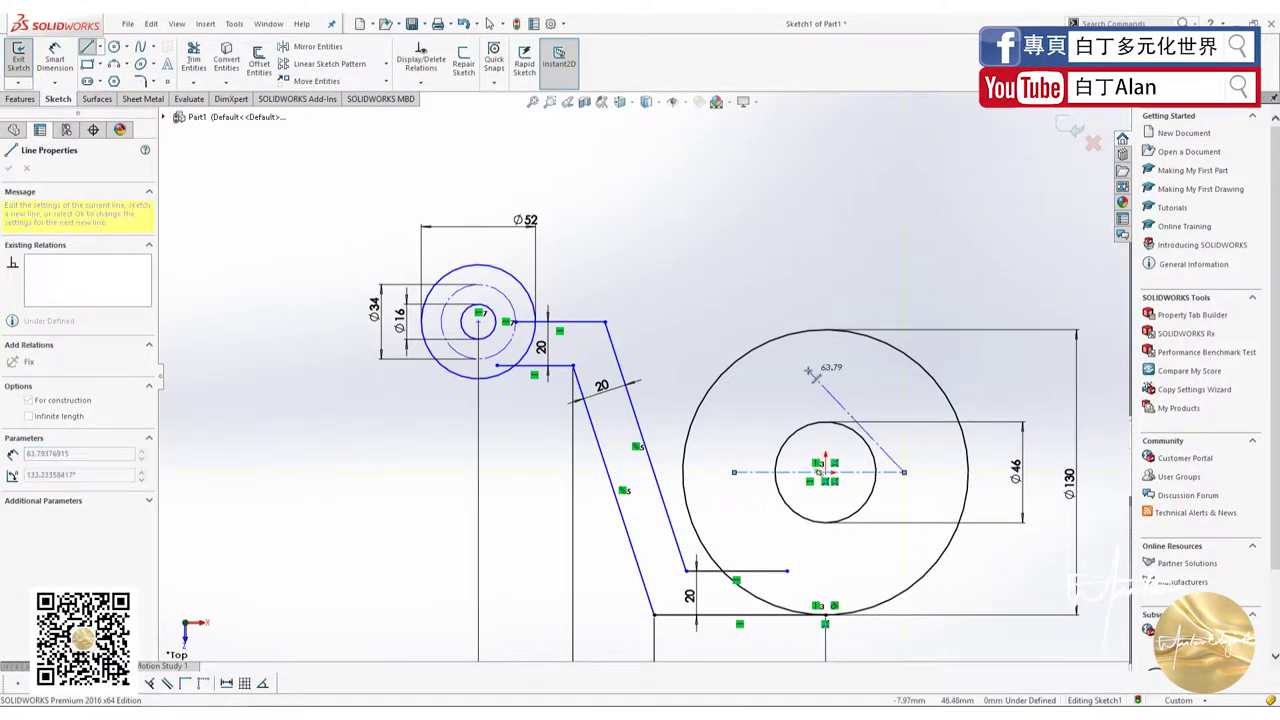
pyautogui.press('Escape')
# Draw a vertical centreline through the Ø130 circle's centre.
pyautogui.click(99, 50)
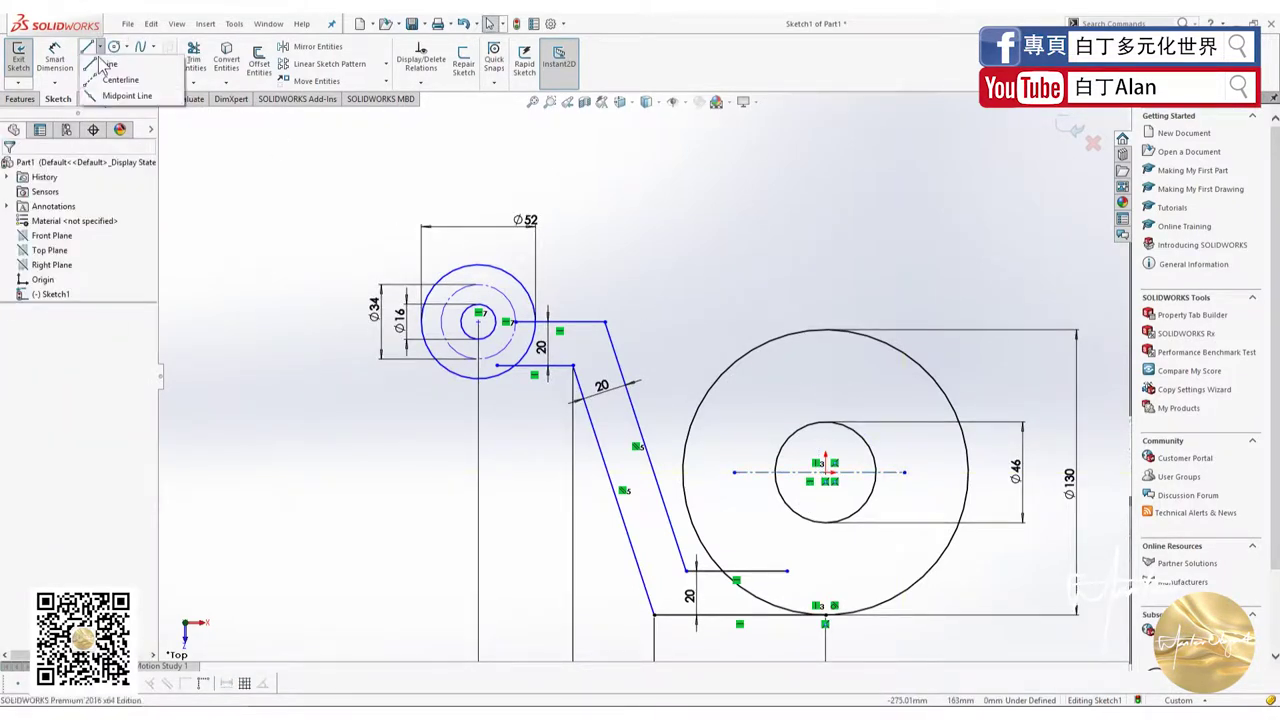
pyautogui.click(117, 78)
pyautogui.click(826, 379)
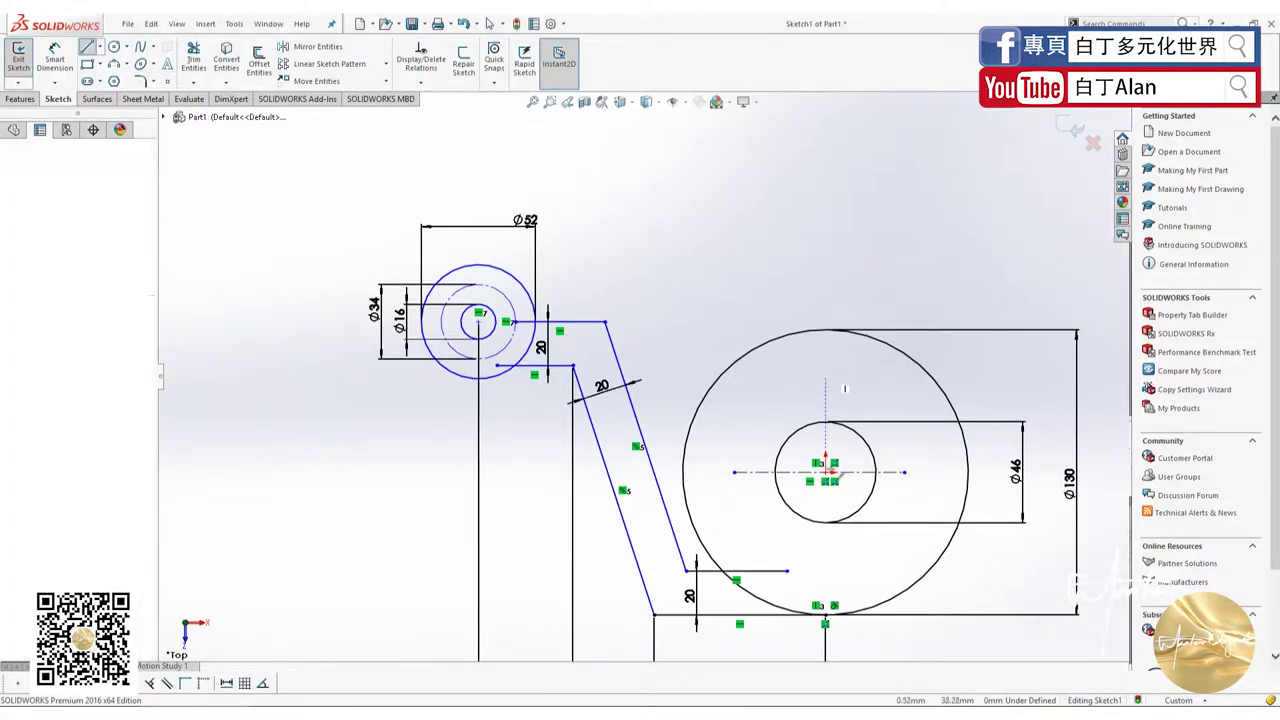
pyautogui.click(830, 551)
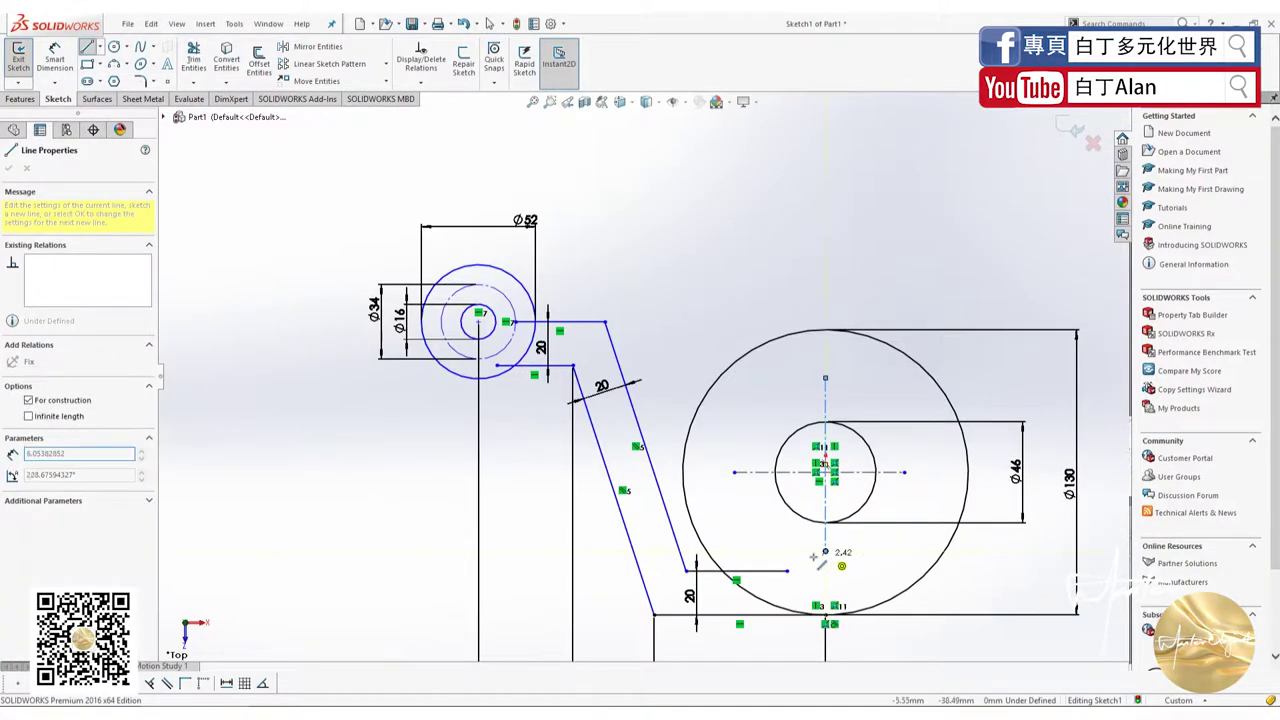
pyautogui.press('Escape')
# After checking the reference, select the short hub line together with the horizontal centreline.
pyautogui.hotkey('alt', 'Tab')
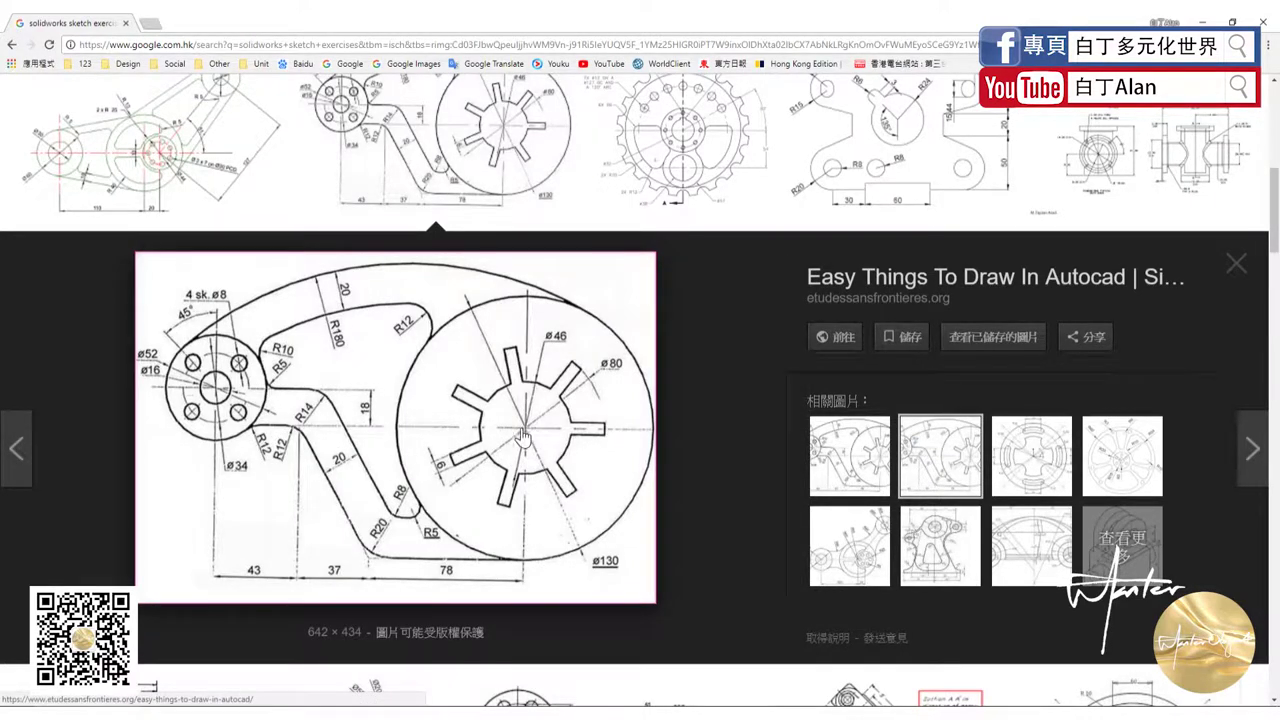
pyautogui.hotkey('alt', 'Tab')
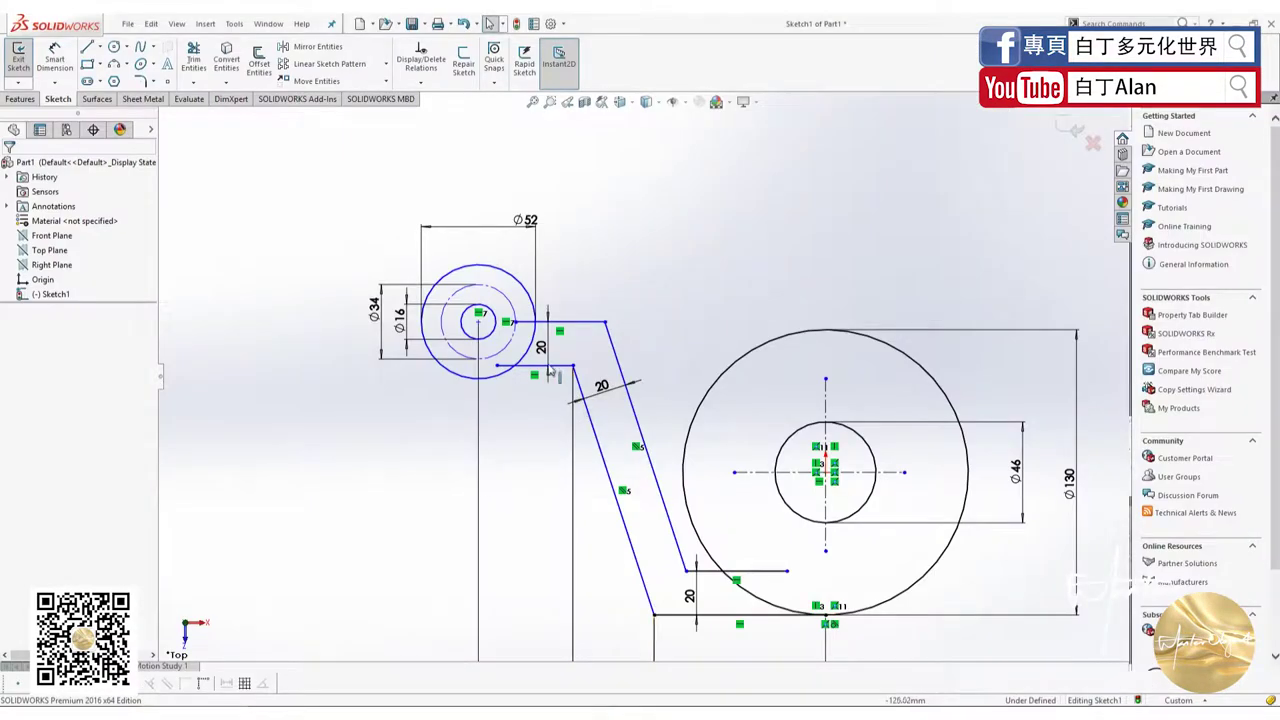
pyautogui.click(558, 367)
pyautogui.keyDown('ctrl'); pyautogui.click(753, 472); pyautogui.keyUp('ctrl')
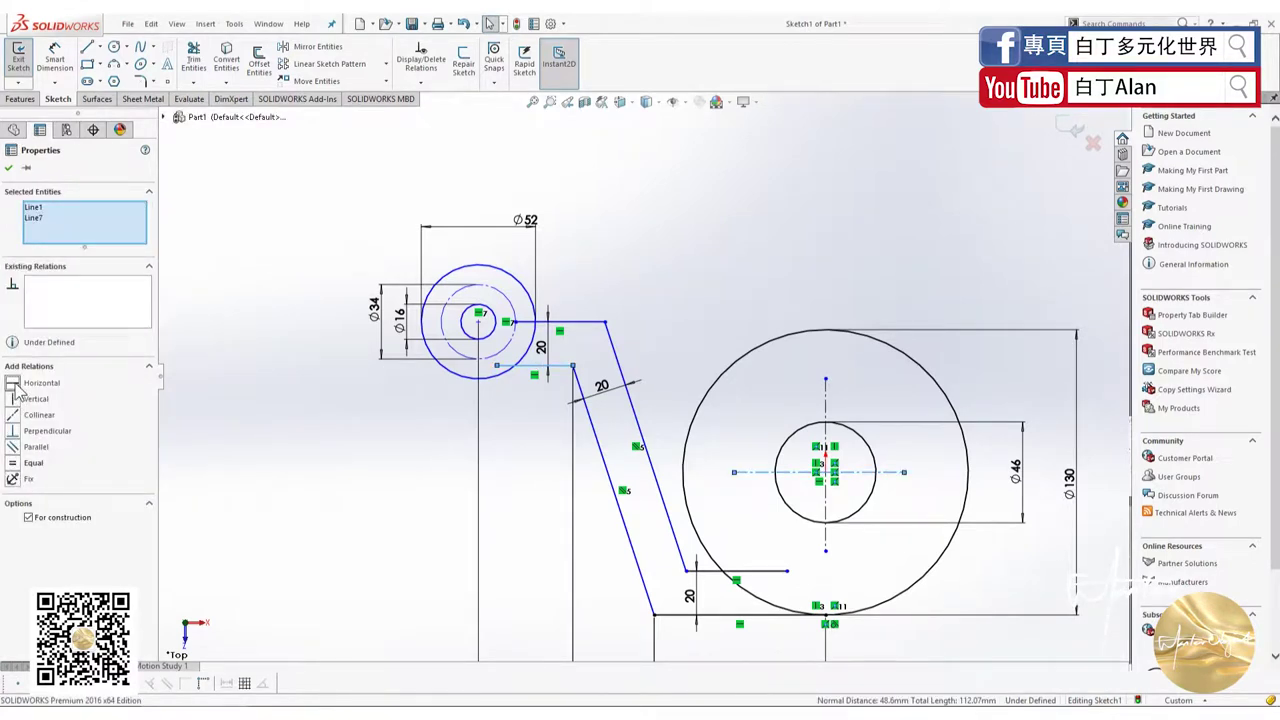
# Undo the parallel relation and make the short hub line collinear with the horizontal centreline.
pyautogui.click(12, 448)
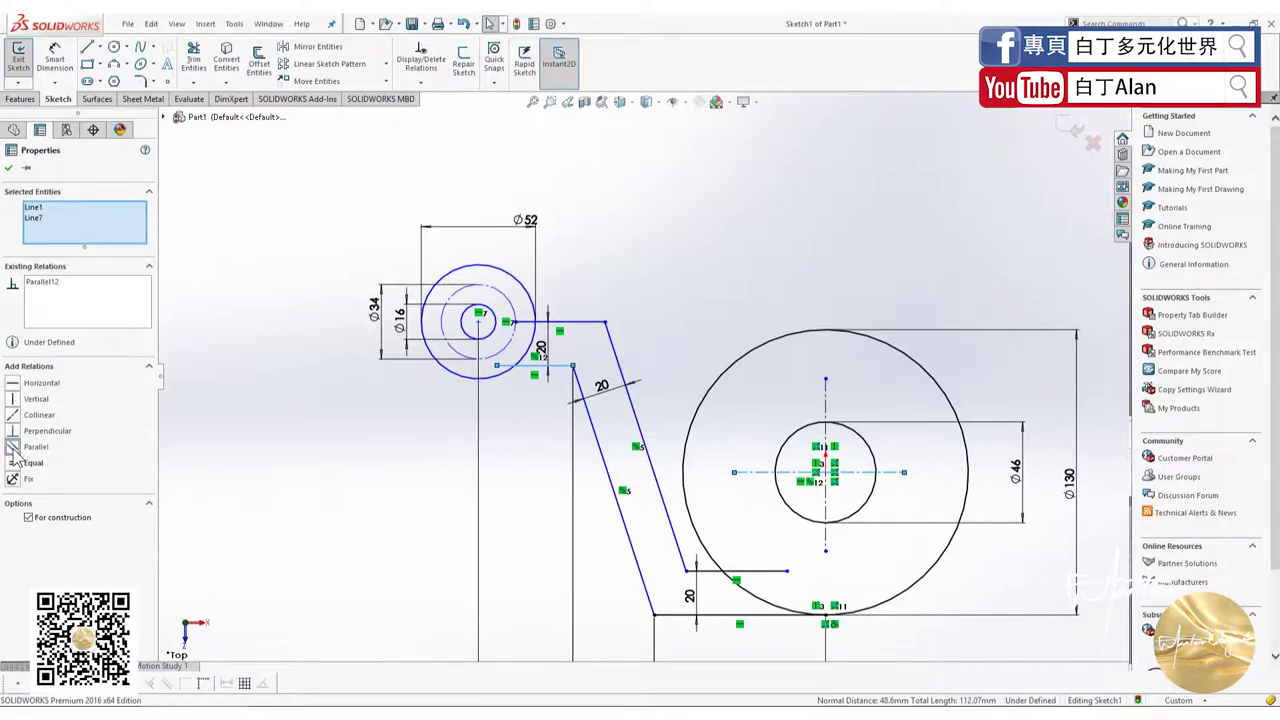
pyautogui.click(540, 372)
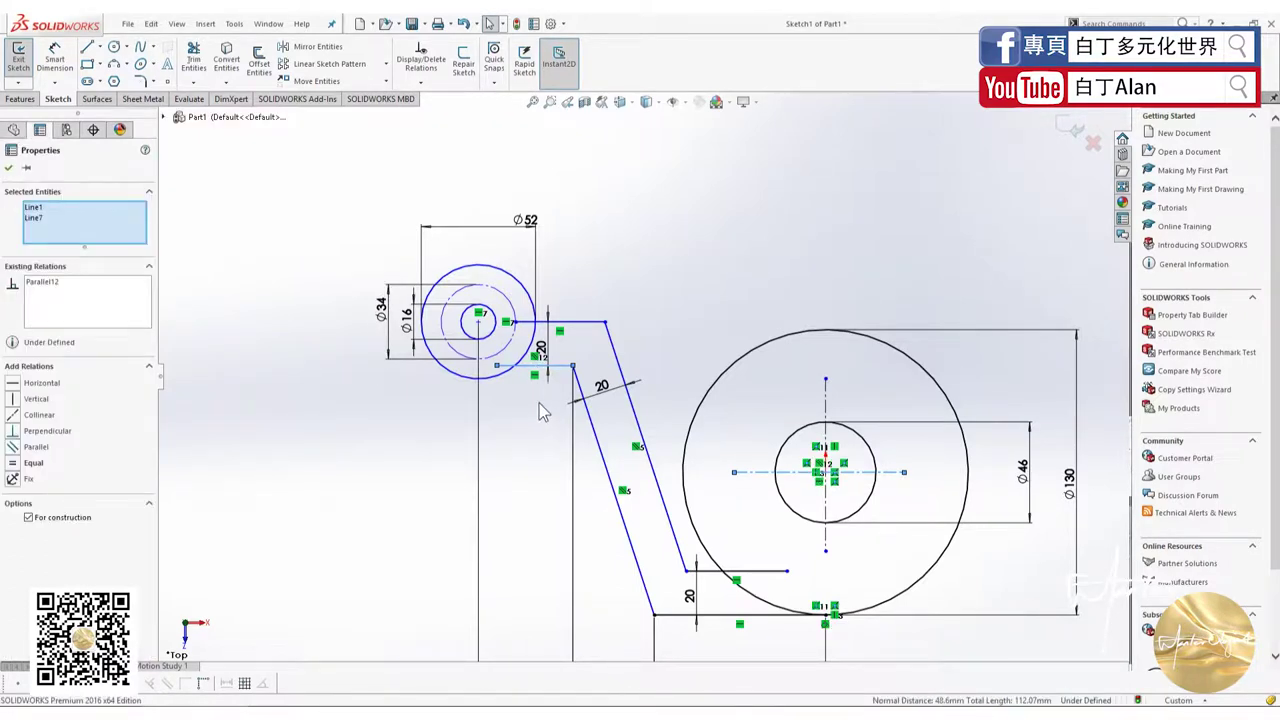
pyautogui.hotkey('ctrl', 'z')
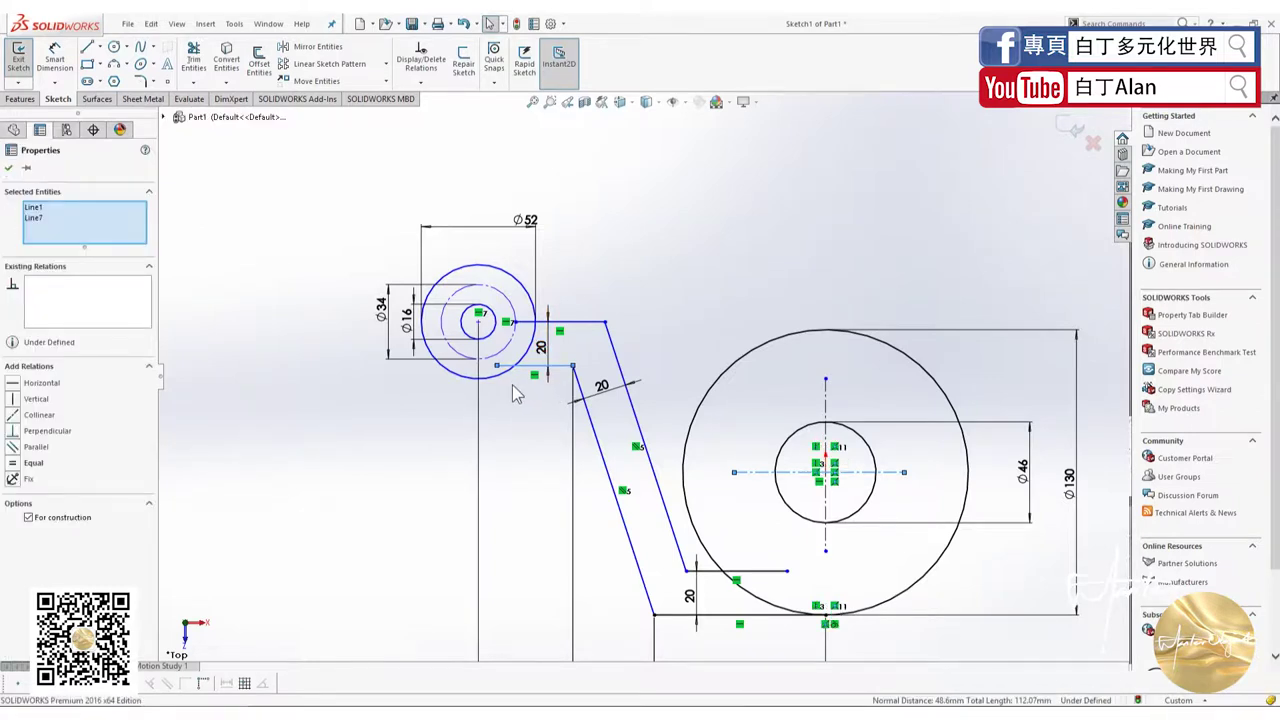
pyautogui.click(510, 392)
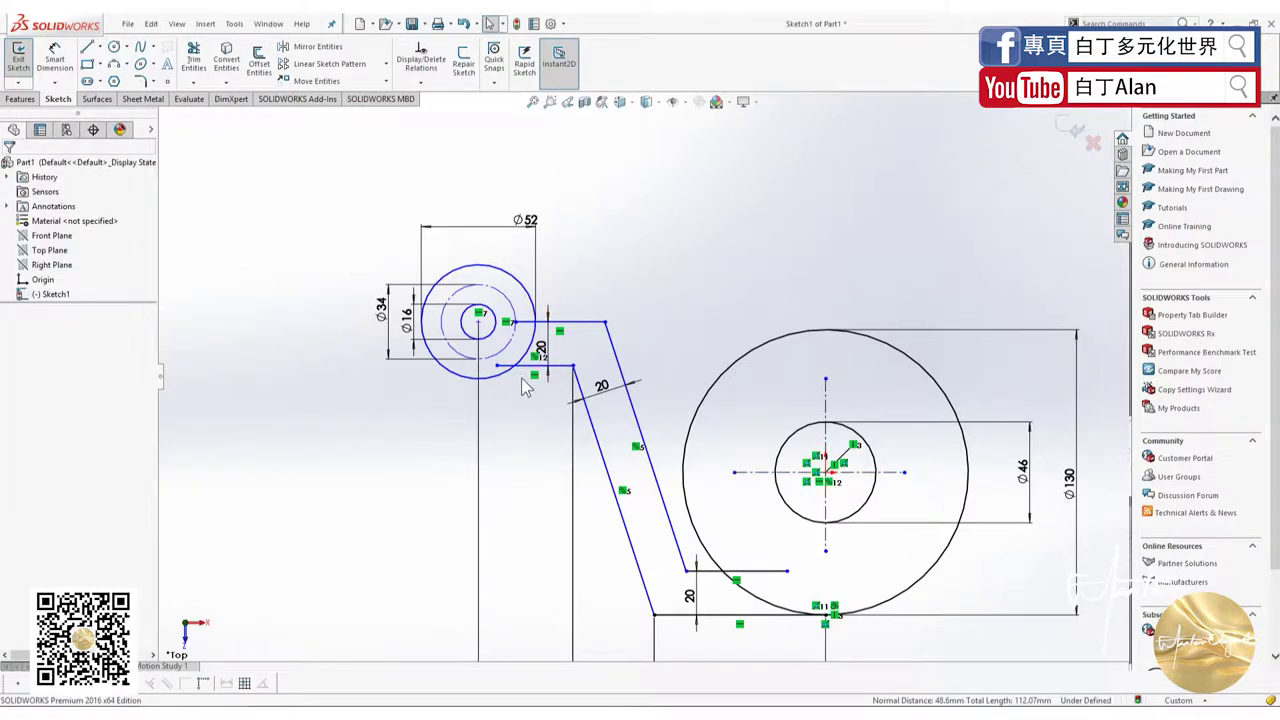
pyautogui.click(521, 372)
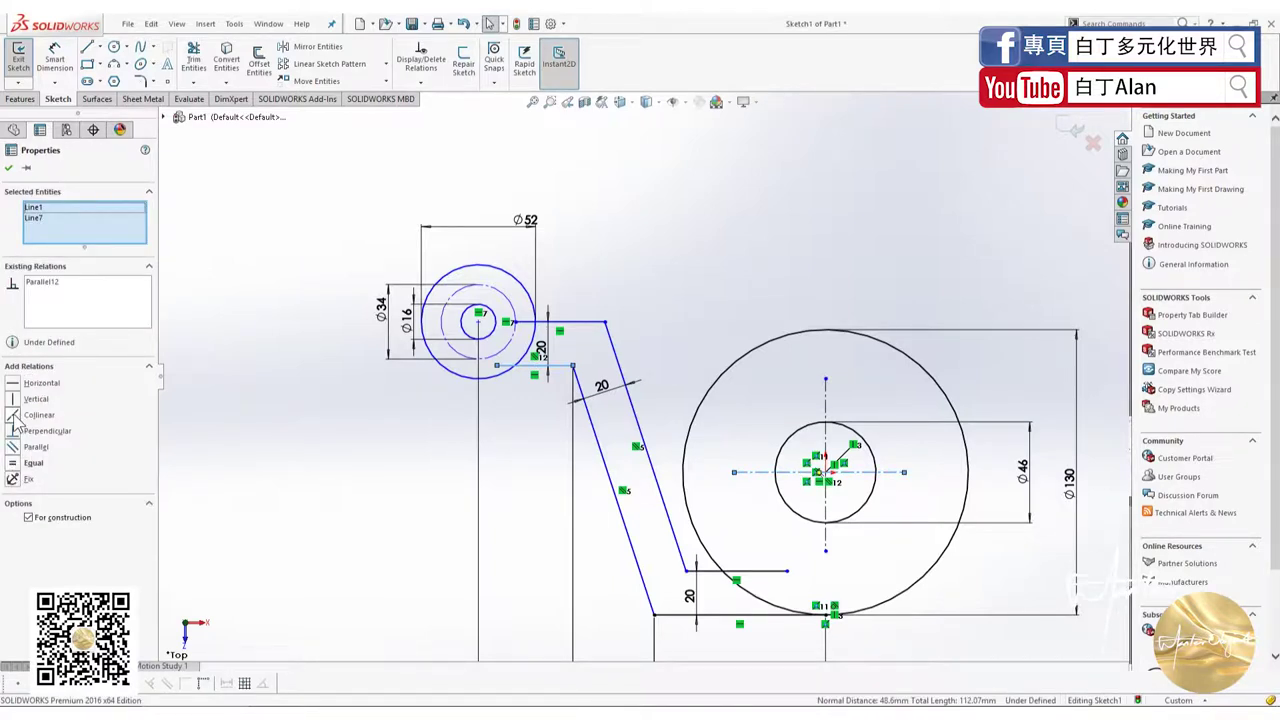
pyautogui.click(15, 419)
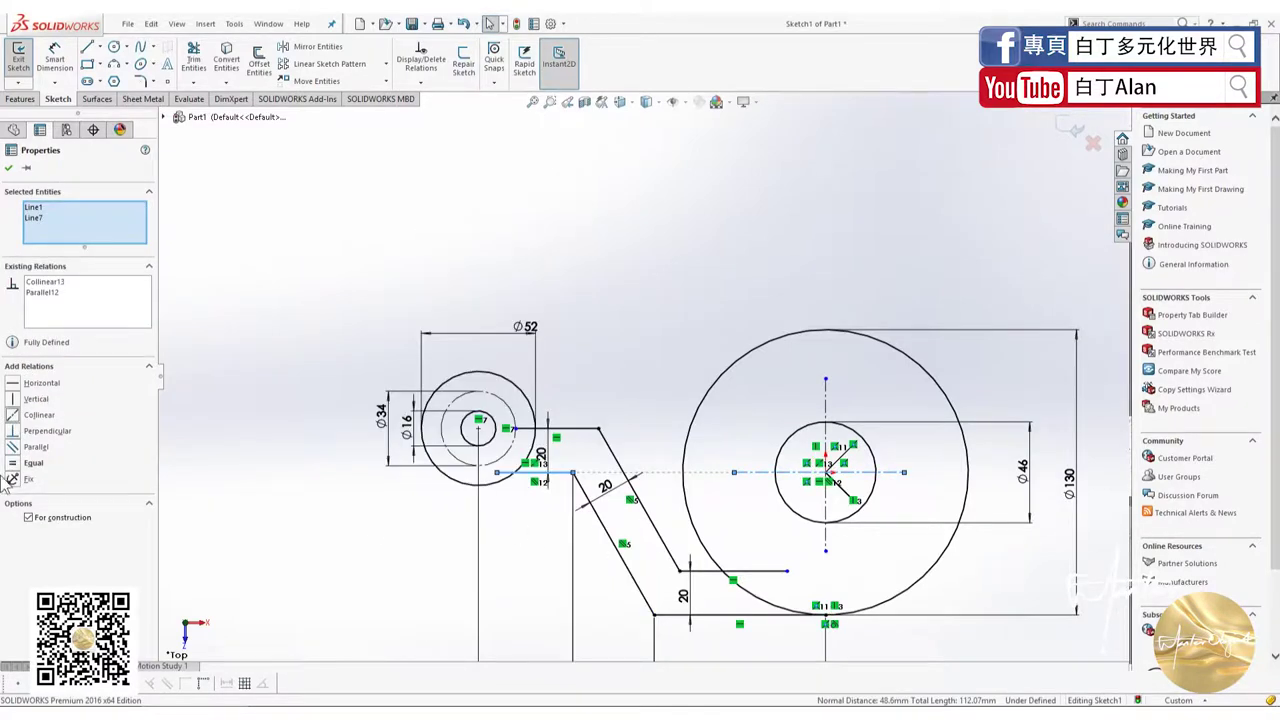
pyautogui.click(245, 507)
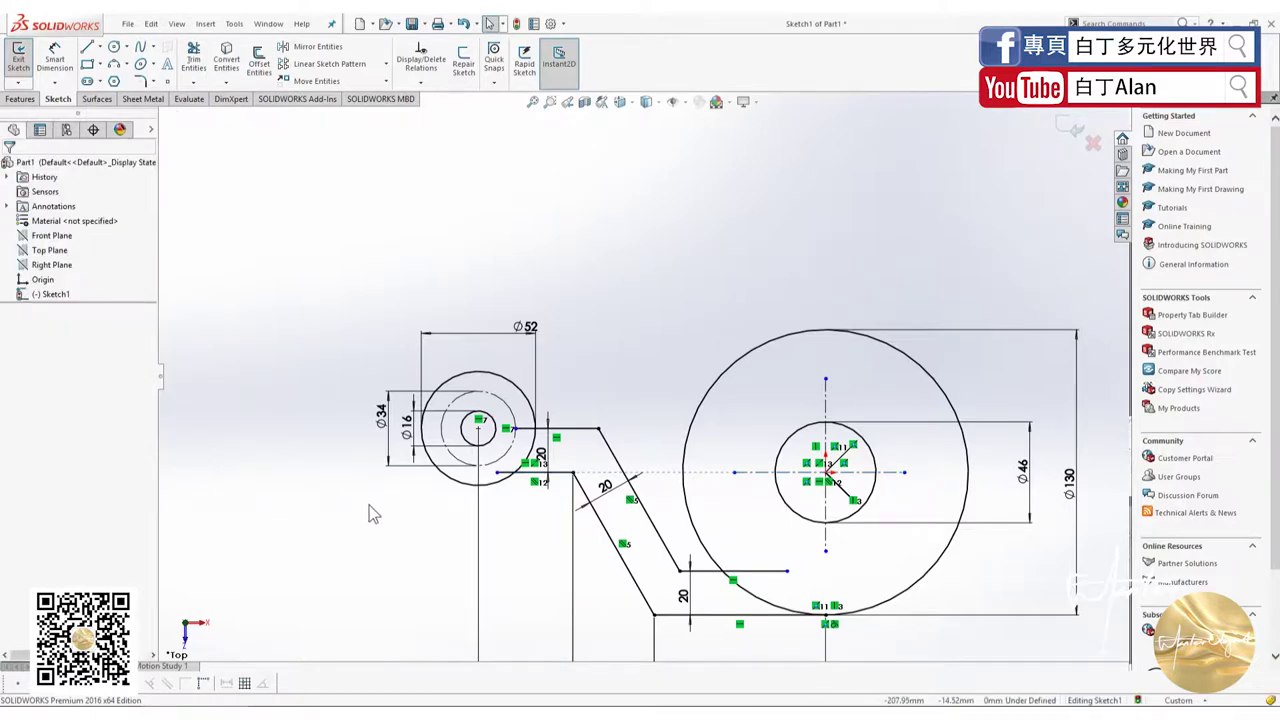
# Zoom in and delete the tiny stray segment beside the dashed Ø34 circle, confirming the deletion.
pyautogui.click(194, 58)
pyautogui.scroll(-3, 465, 450)
pyautogui.scroll(-2, 470, 455)
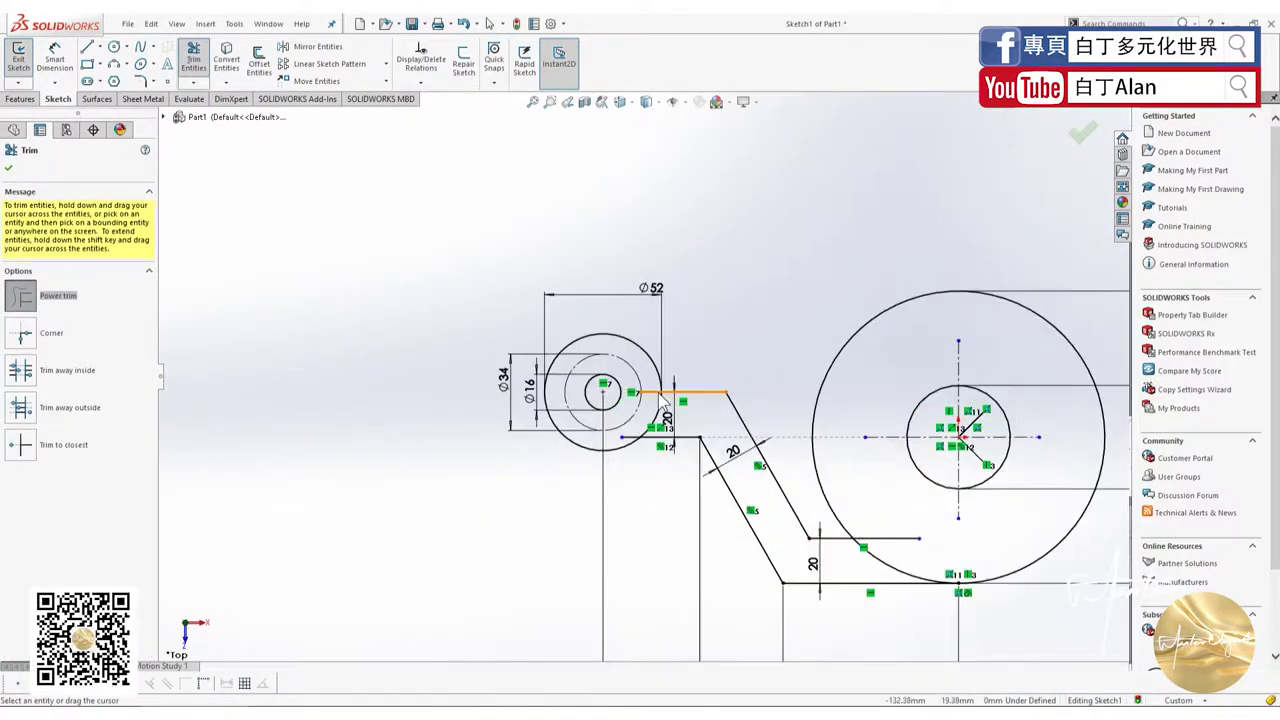
pyautogui.scroll(-3, 470, 458)
pyautogui.scroll(-2, 471, 460)
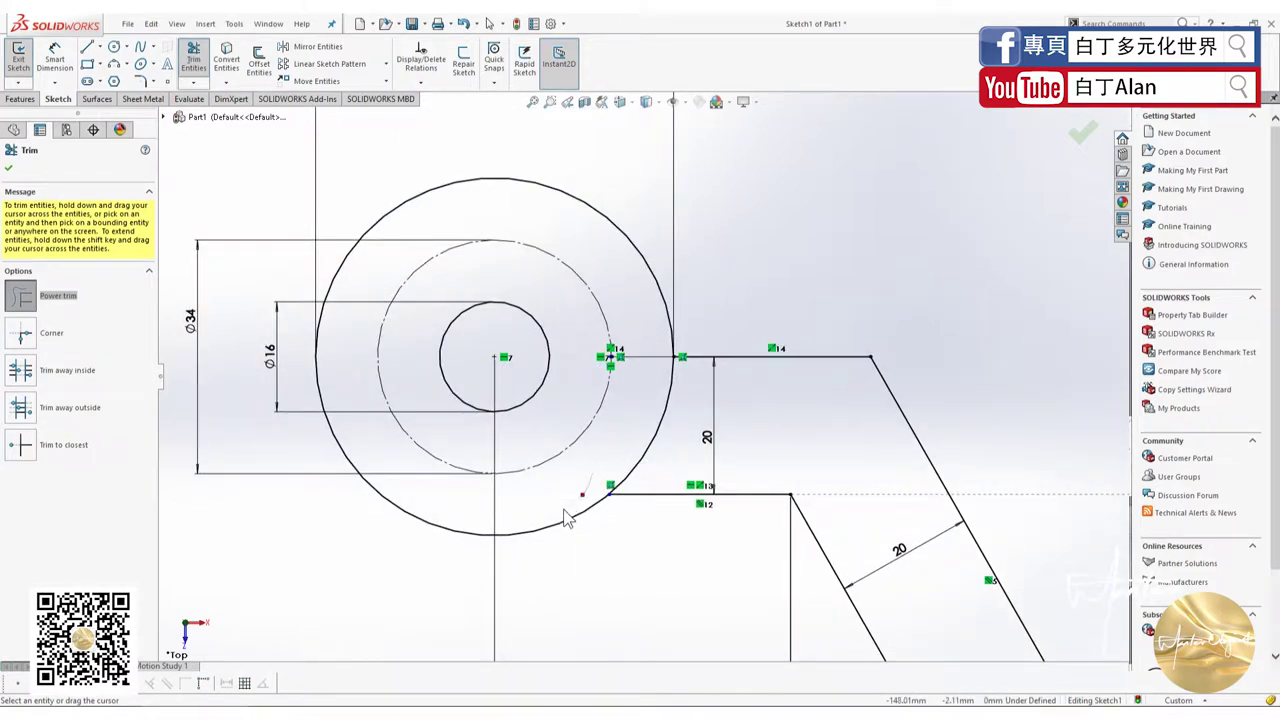
pyautogui.scroll(-2, 630, 372)
pyautogui.scroll(-1, 627, 365)
pyautogui.press('Escape')
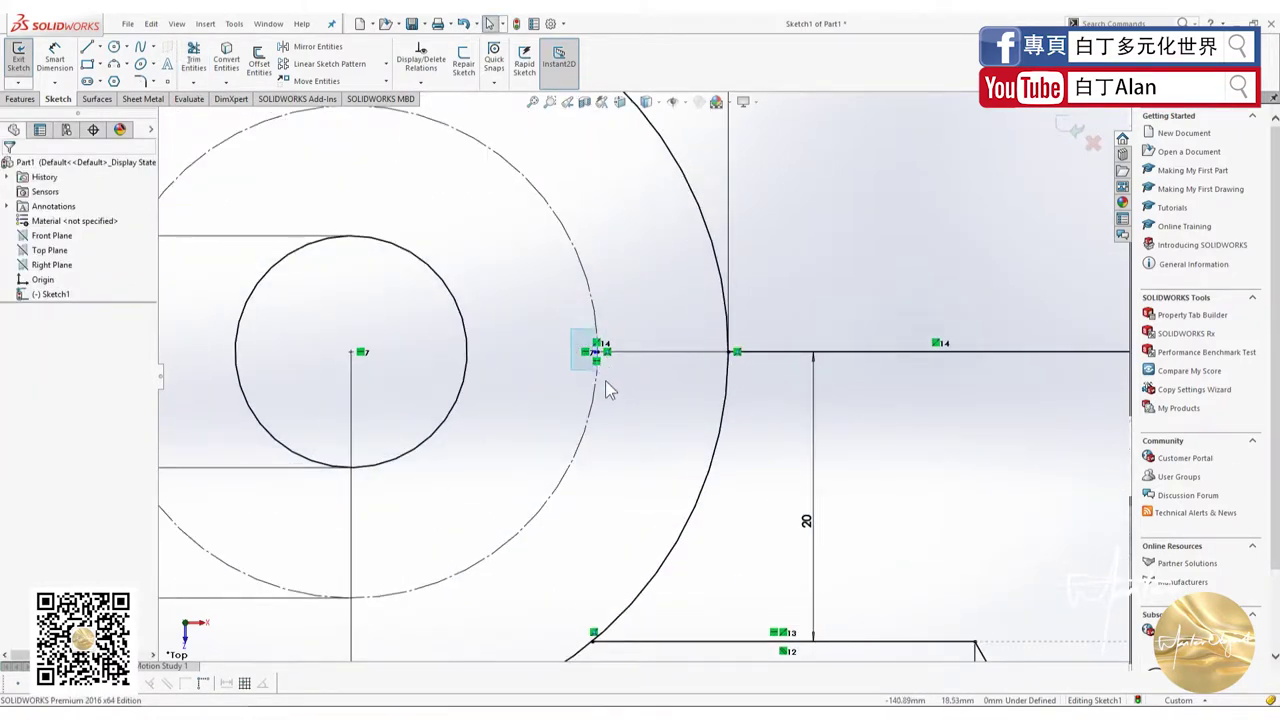
pyautogui.click(608, 354)
pyautogui.press('Delete')
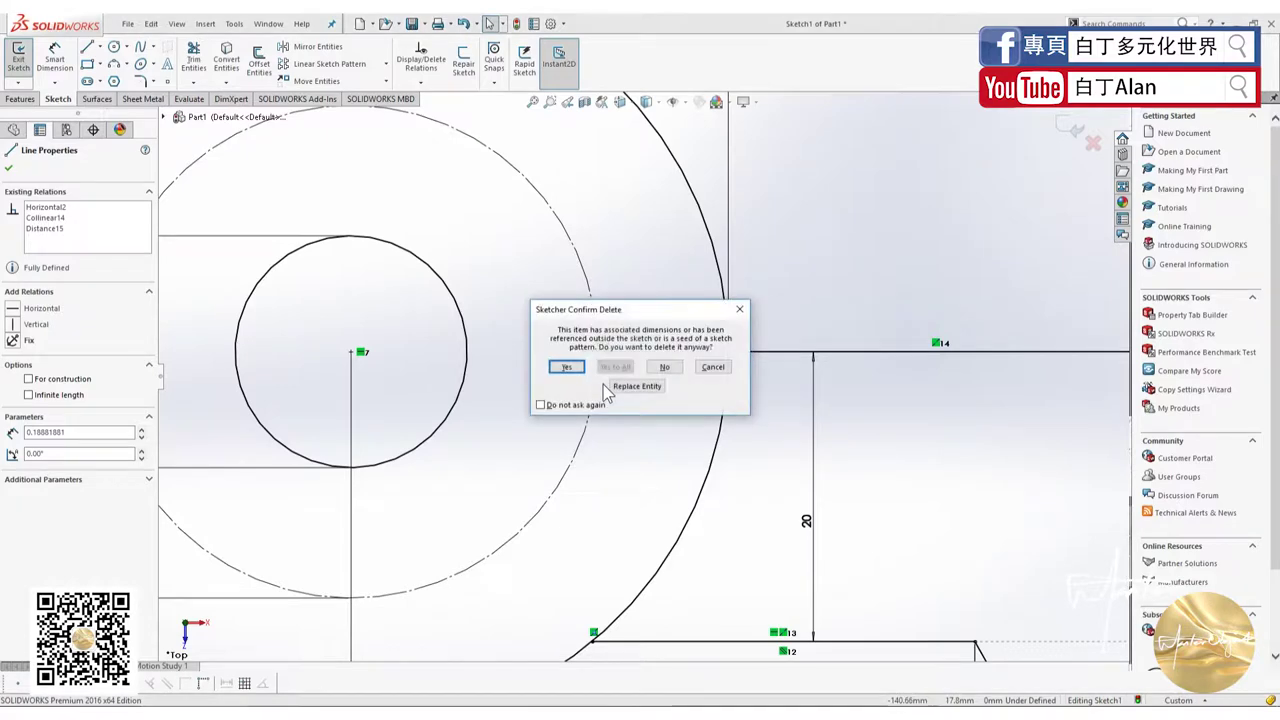
pyautogui.click(566, 372)
pyautogui.scroll(1, 620, 414)
pyautogui.scroll(-2, 600, 449)
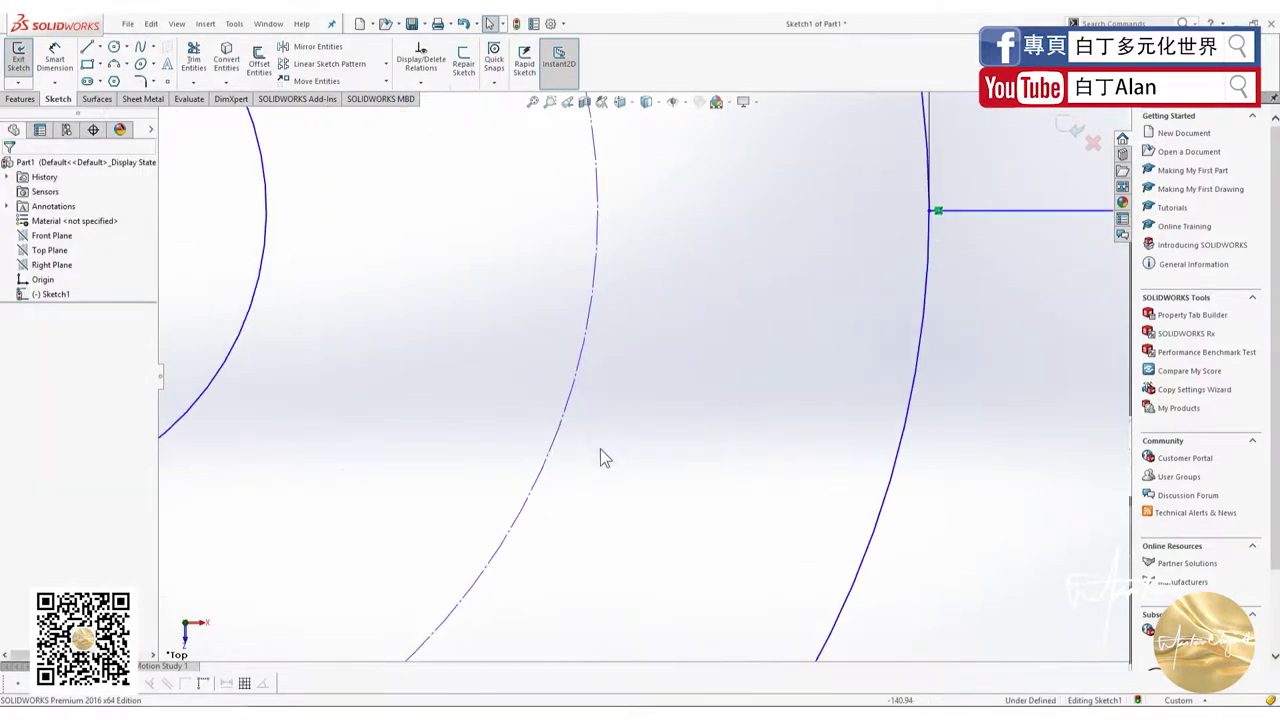
pyautogui.scroll(2, 598, 469)
pyautogui.scroll(2, 600, 480)
pyautogui.scroll(3, 598, 478)
pyautogui.scroll(2, 600, 475)
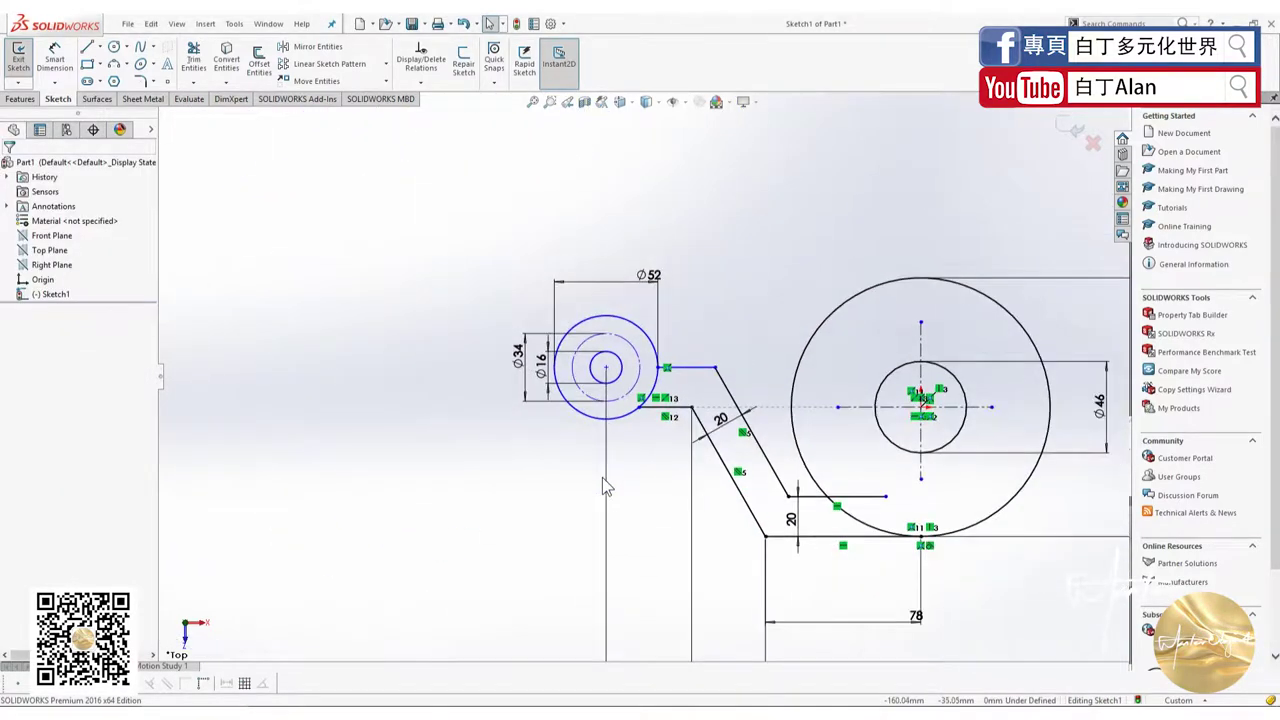
# Check the reference drawing for the Ø80 circle around the star cutout.
pyautogui.hotkey('alt', 'Tab')
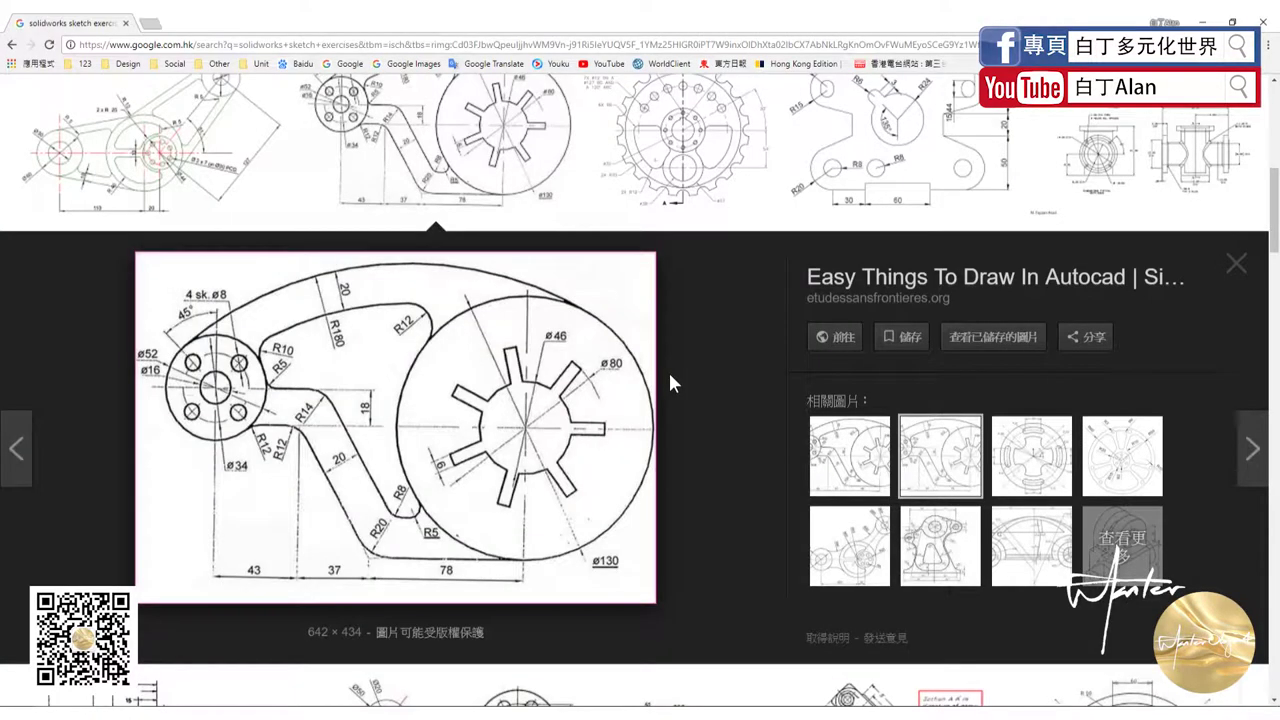
pyautogui.hotkey('alt', 'Tab')
pyautogui.hotkey('alt', 'Tab')
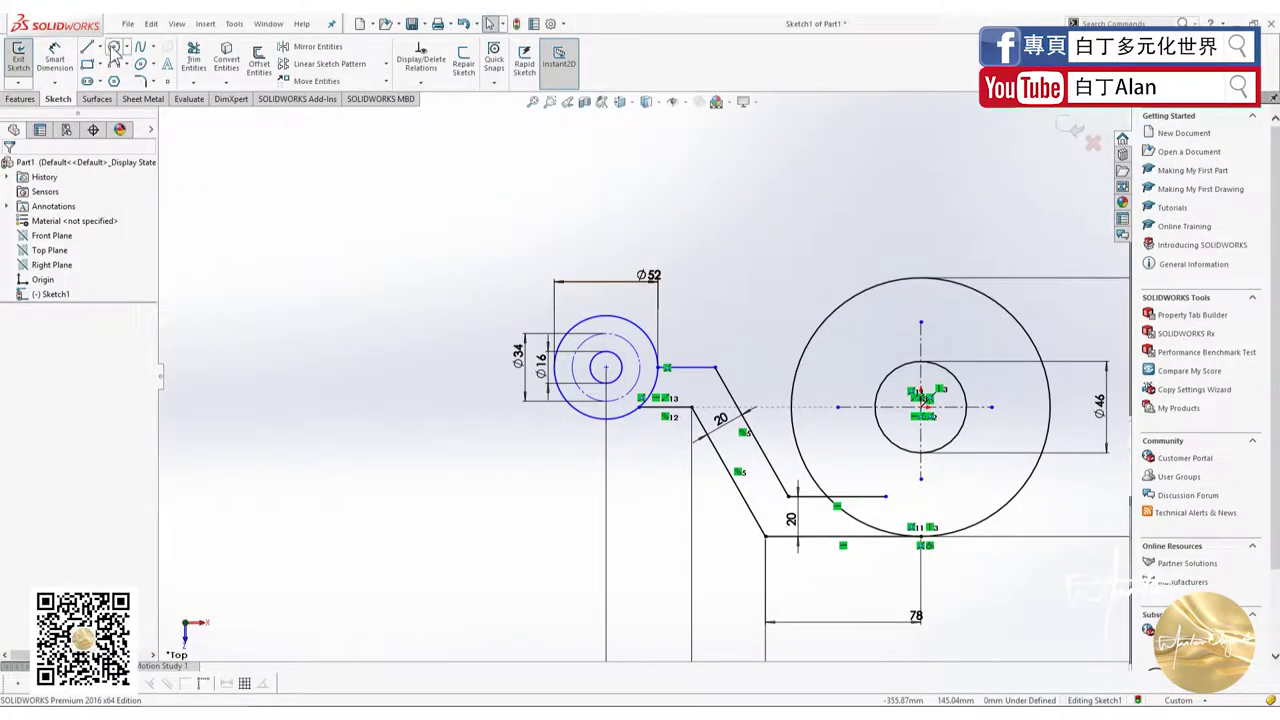
# Draw a new circle at the Ø130 circle's centre and place its diameter dimension for Ø80.
pyautogui.click(113, 48)
pyautogui.click(921, 406)
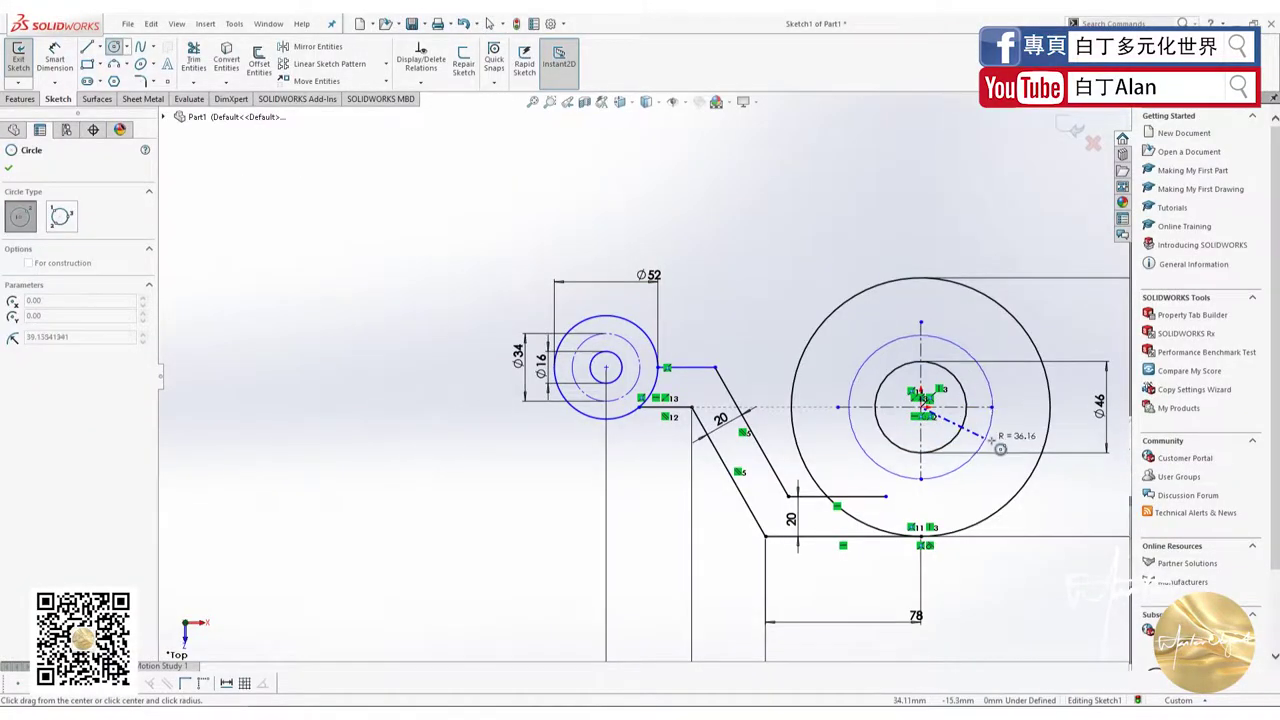
pyautogui.click(992, 444)
pyautogui.click(55, 55)
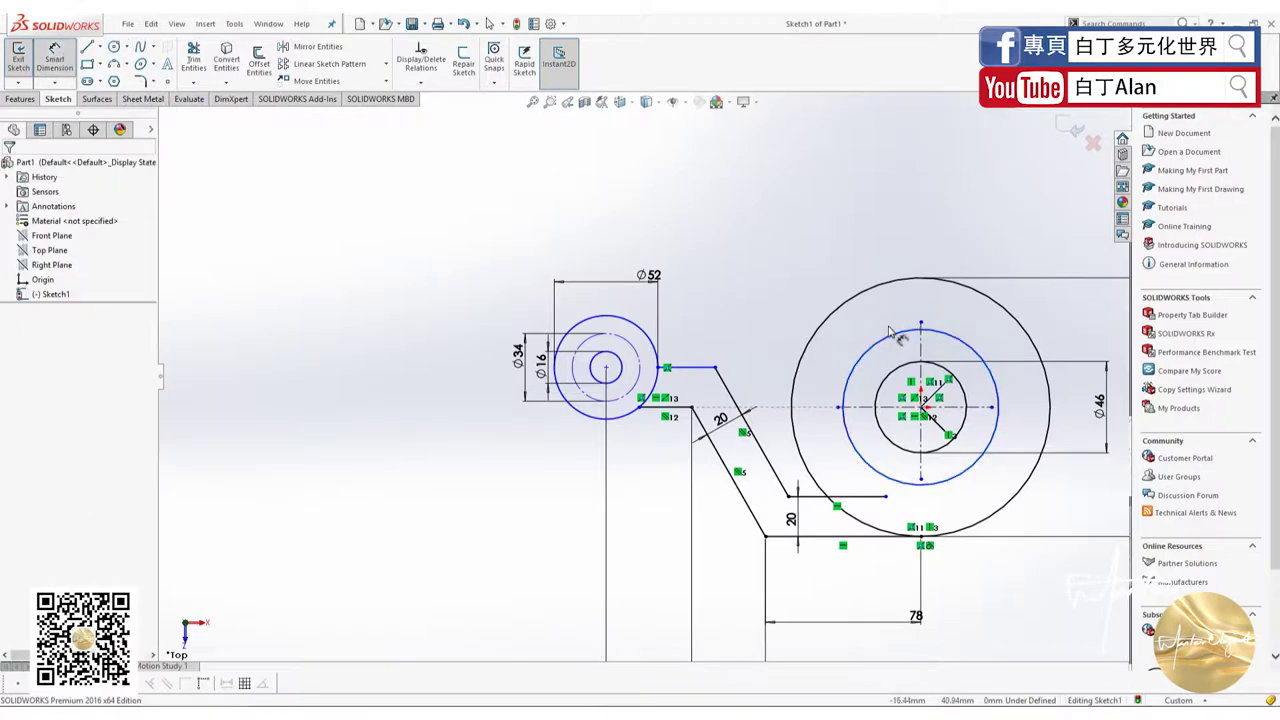
pyautogui.click(891, 333)
pyautogui.click(910, 245)
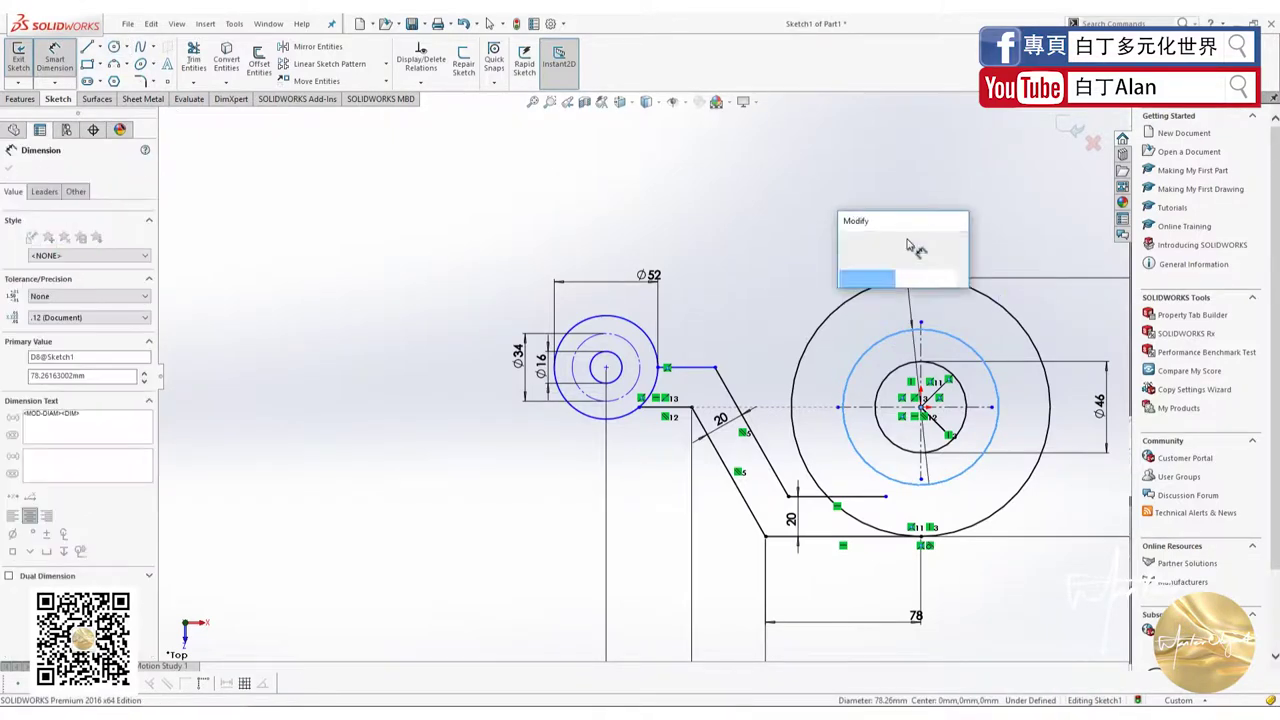
pyautogui.hotkey('alt', 'Tab')
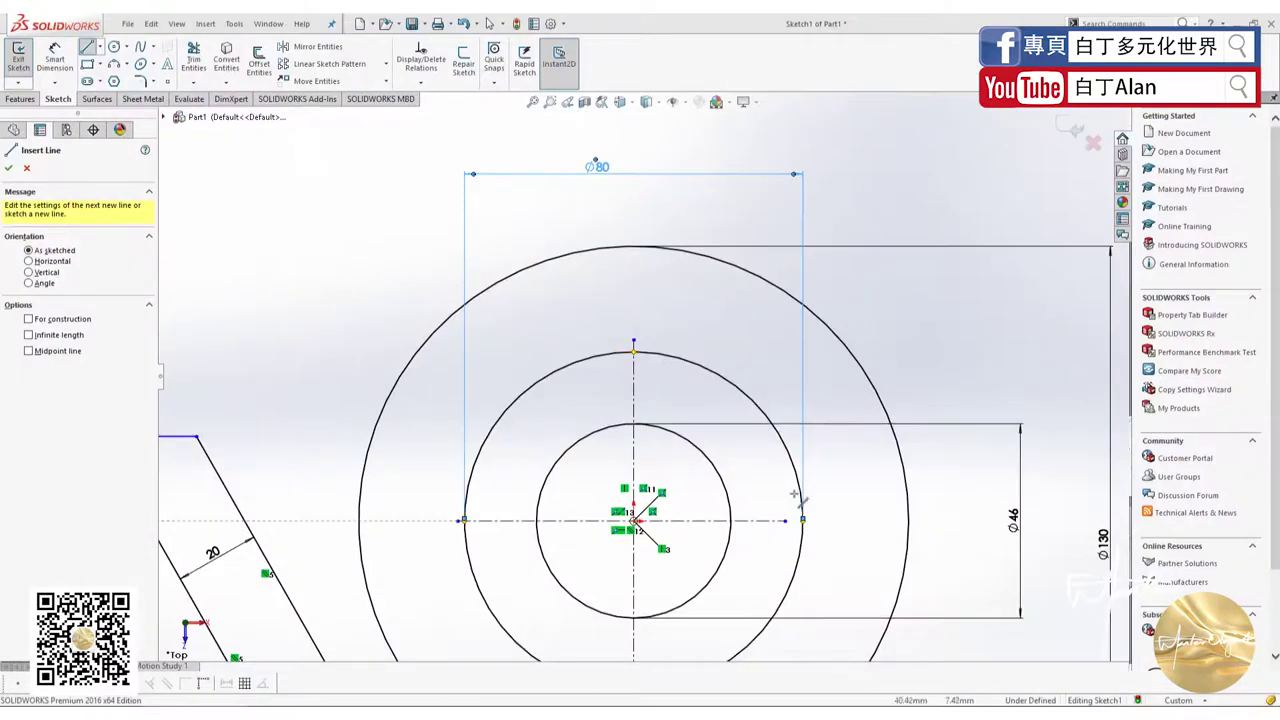
pyautogui.click(764, 505)
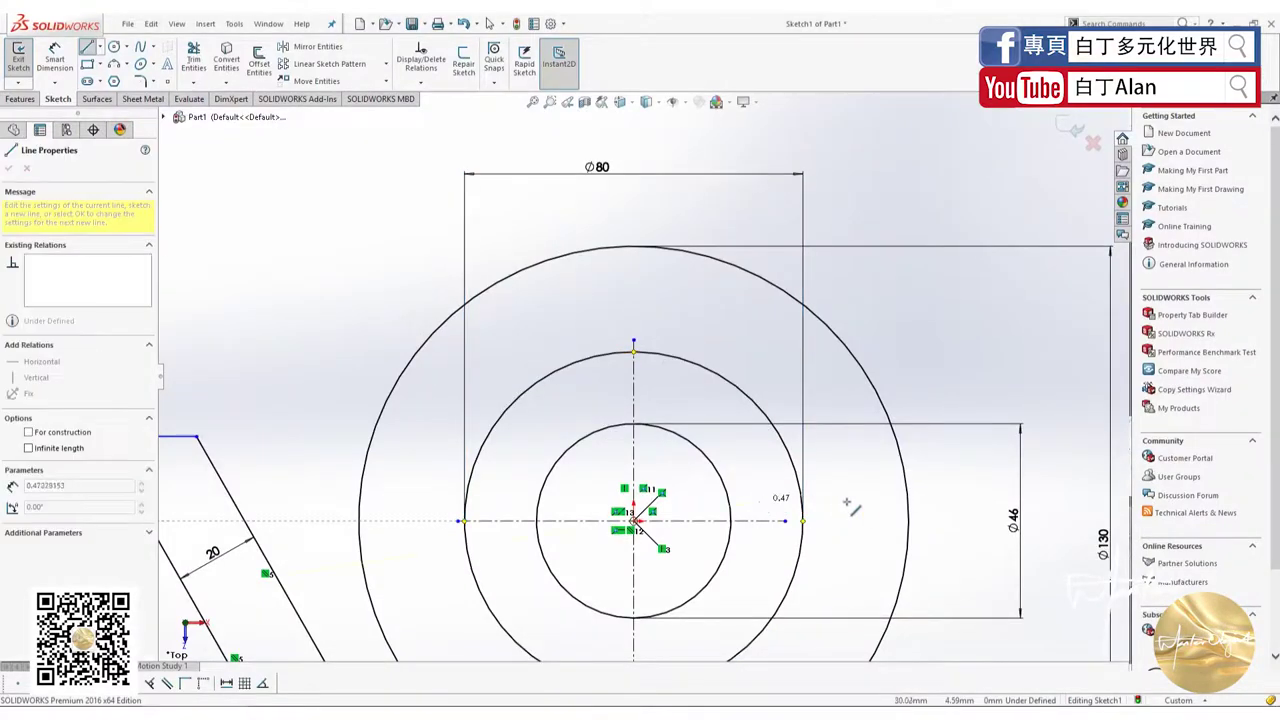
pyautogui.scroll(-1, 790, 500)
pyautogui.scroll(2, 800, 495)
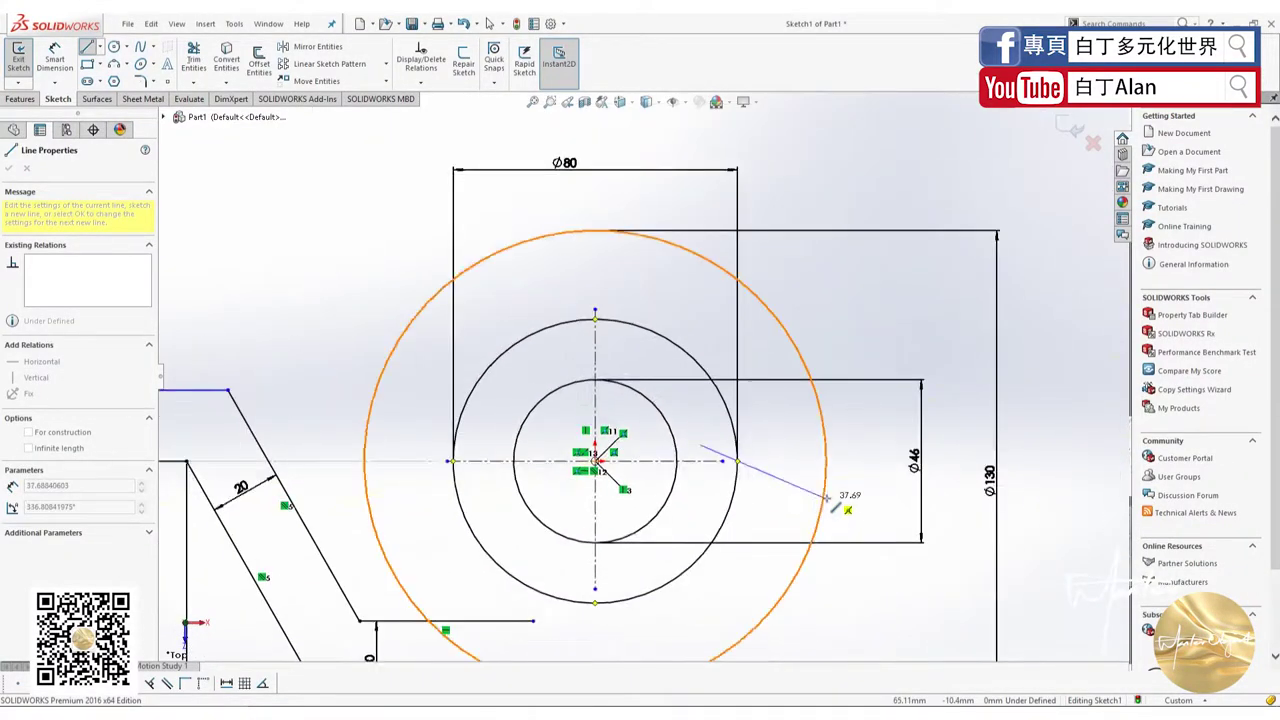
pyautogui.scroll(2, 780, 530)
pyautogui.scroll(1, 700, 450)
pyautogui.scroll(-1, 685, 402)
pyautogui.scroll(-2, 688, 405)
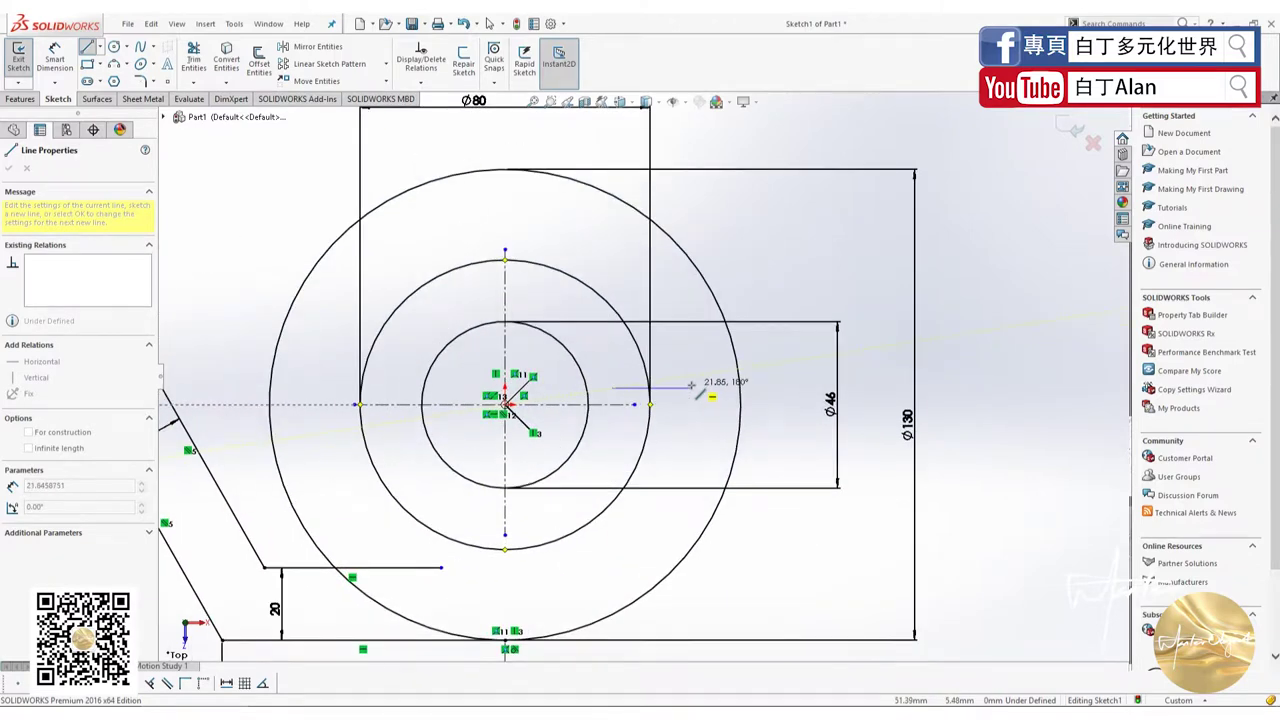
pyautogui.click(692, 388)
pyautogui.click(692, 418)
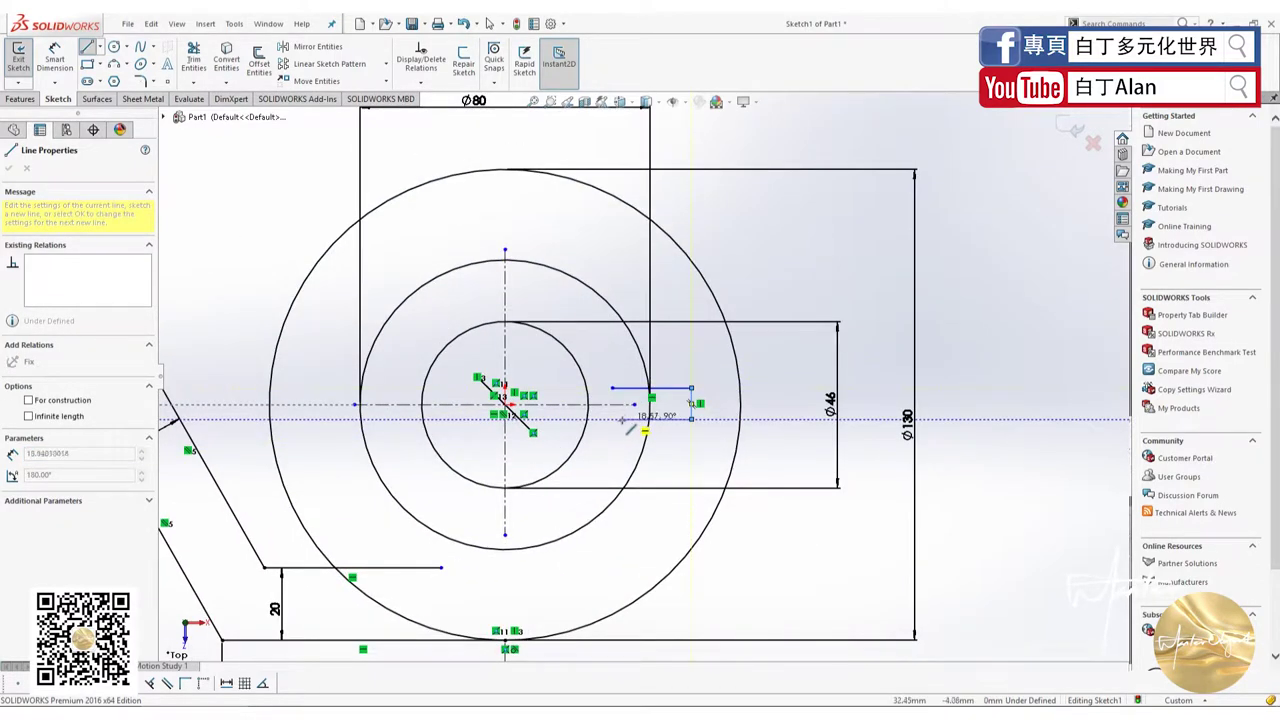
pyautogui.click(616, 418)
pyautogui.press('Escape')
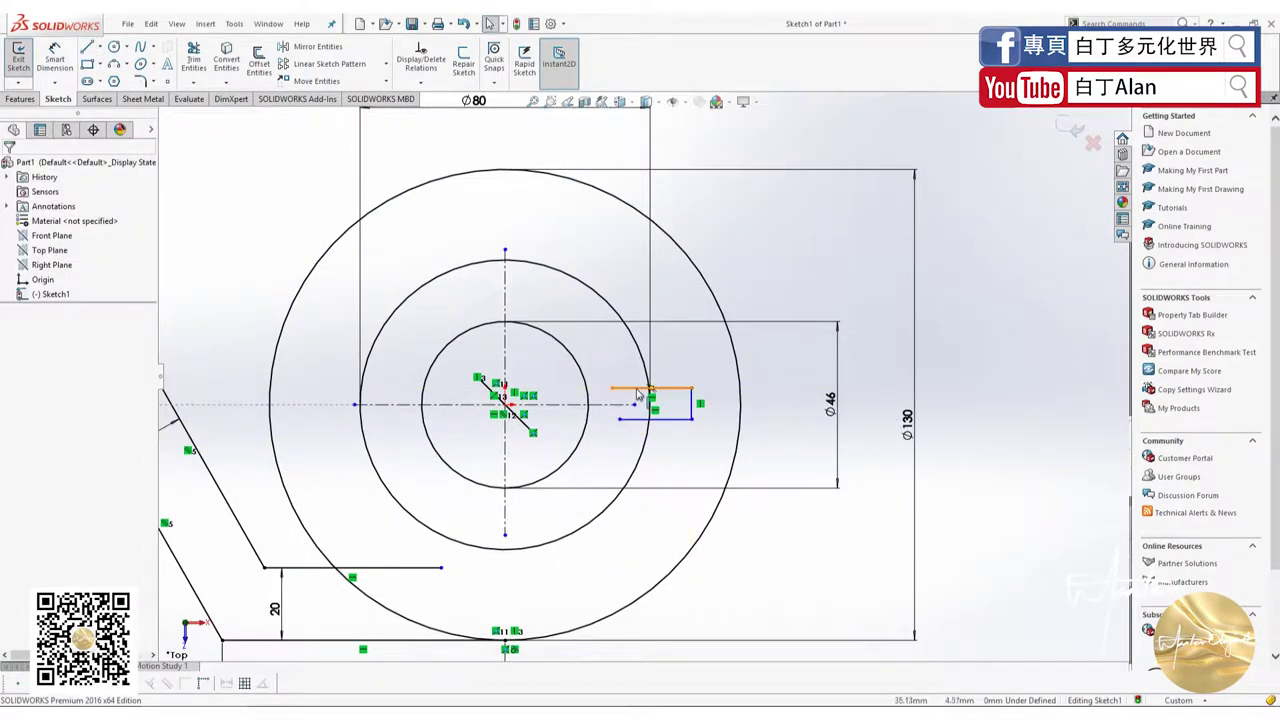
pyautogui.click(621, 417)
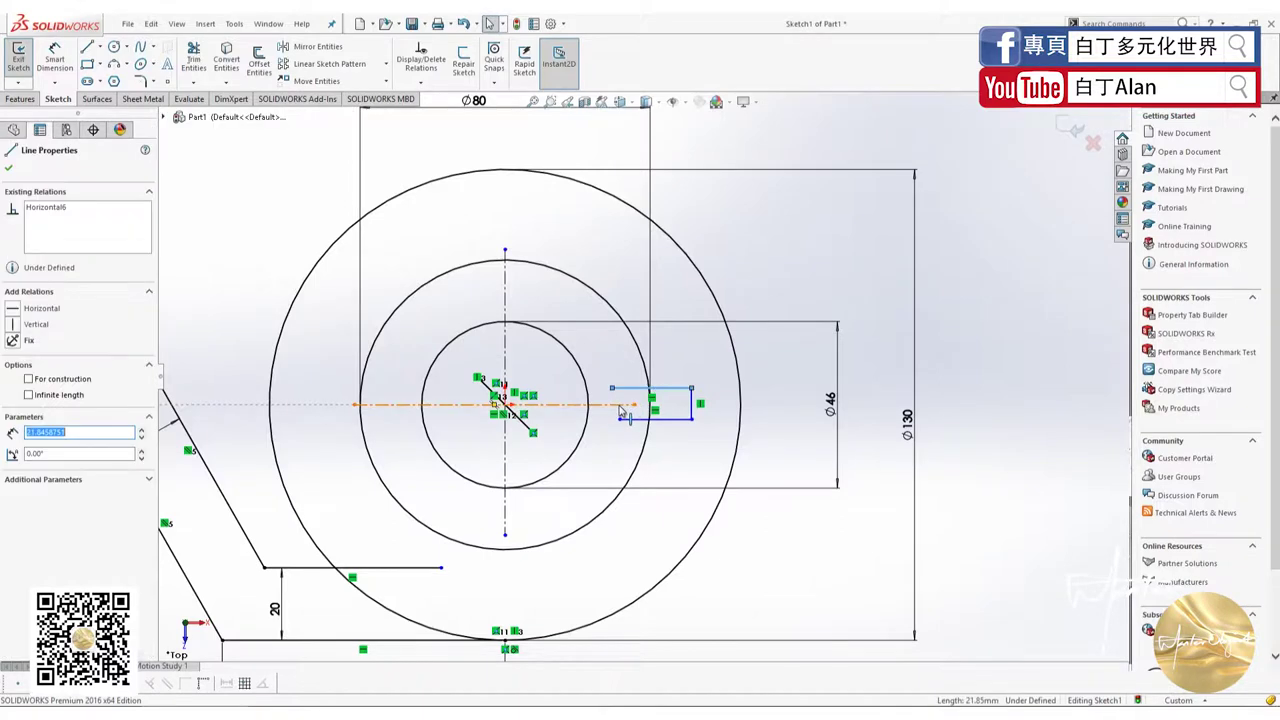
pyautogui.click(55, 55)
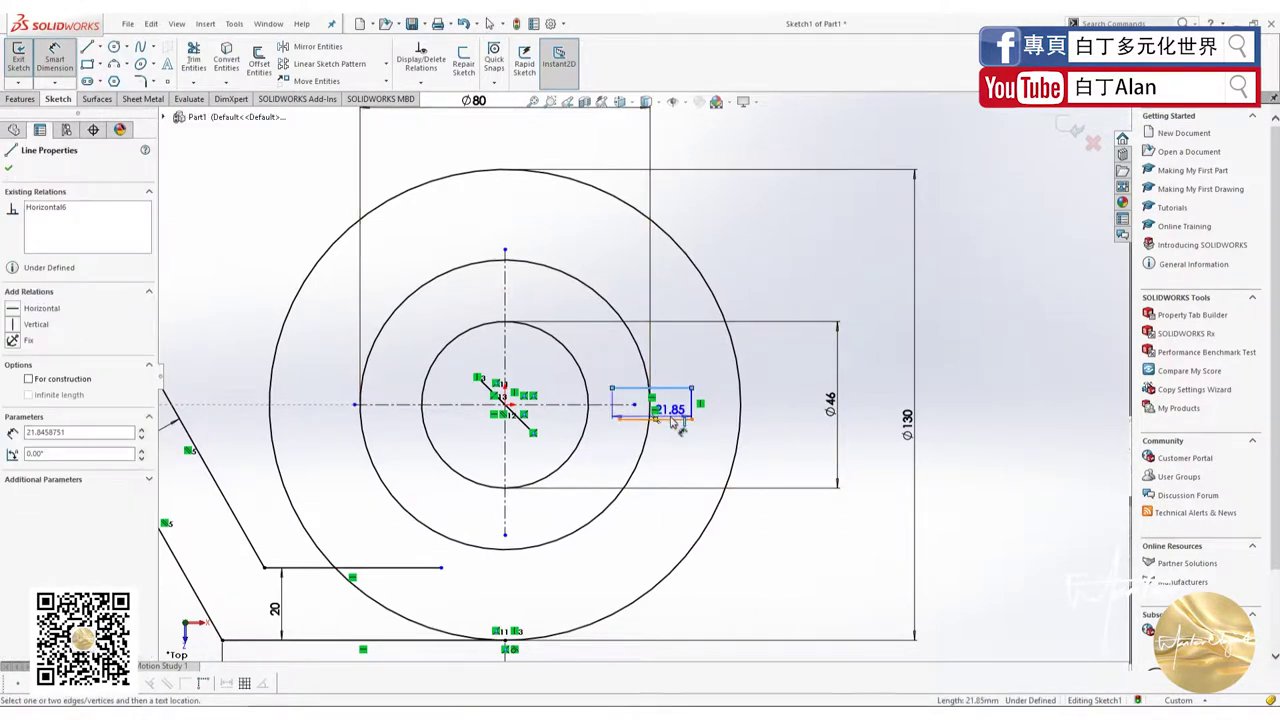
pyautogui.click(672, 418)
pyautogui.click(790, 405)
pyautogui.write('6')
pyautogui.press('Return')
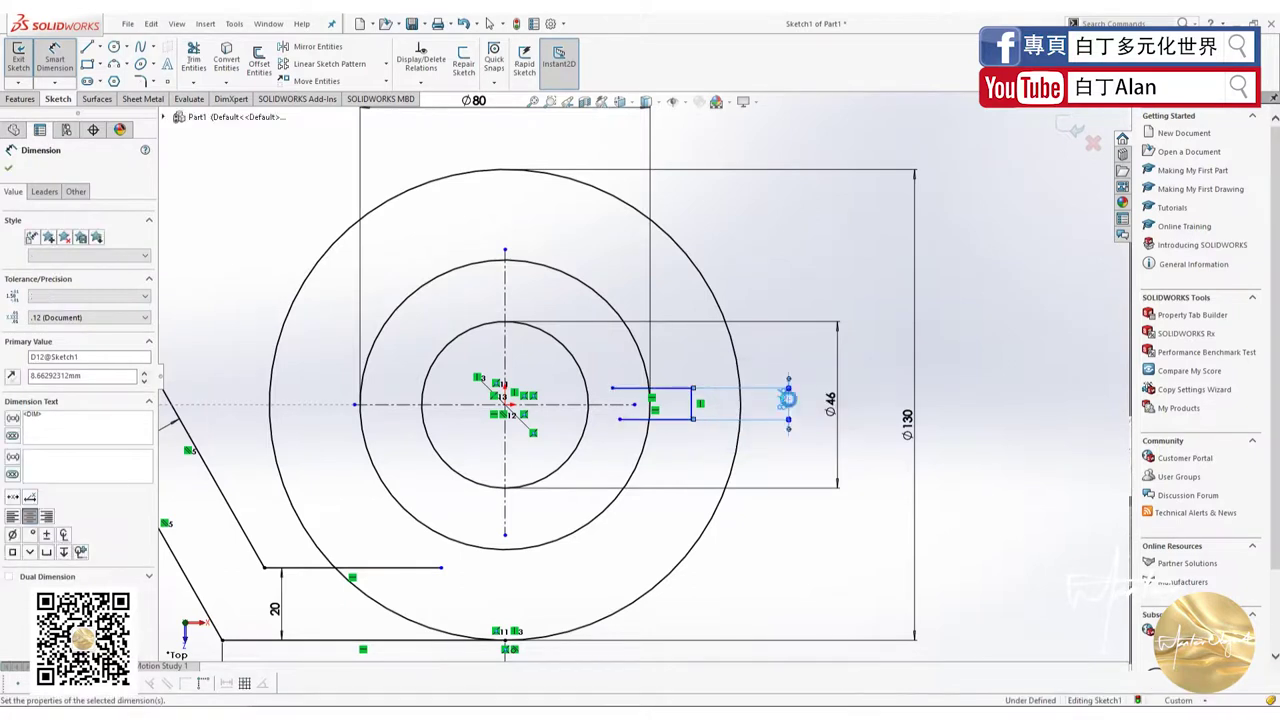
pyautogui.press('Escape')
pyautogui.scroll(-2, 680, 420)
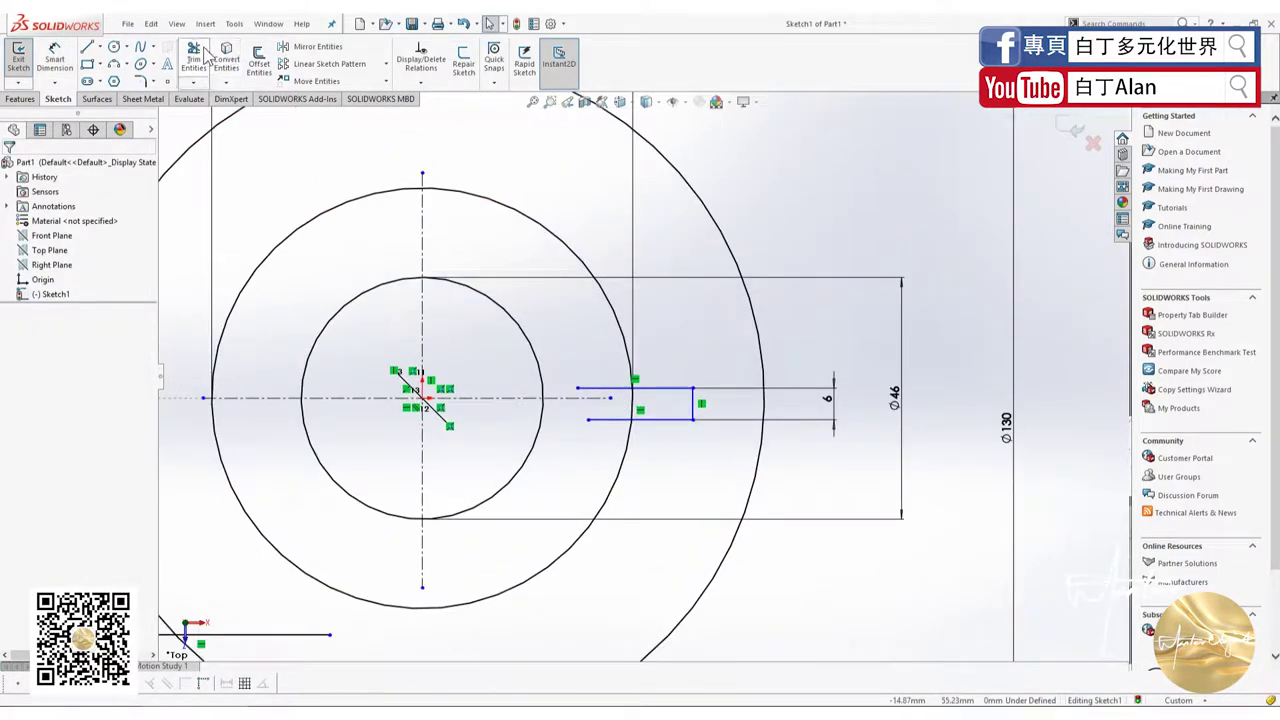
pyautogui.click(675, 390)
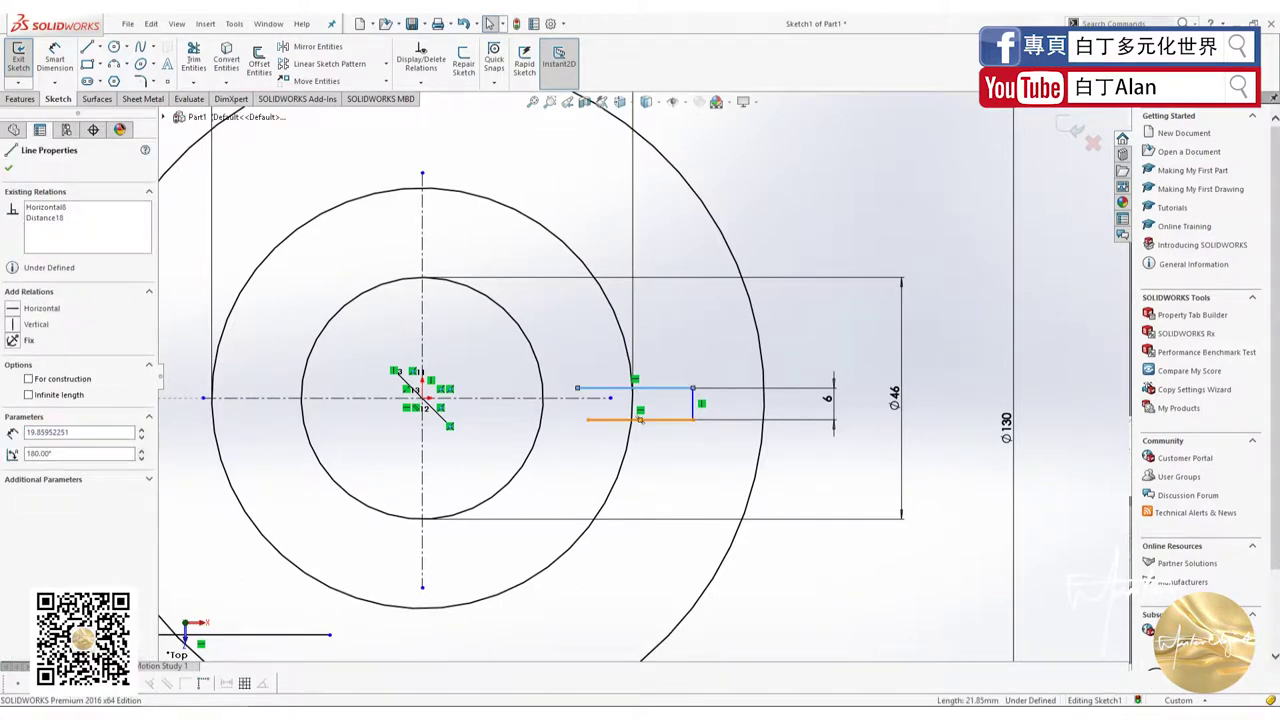
pyautogui.keyDown('ctrl'); pyautogui.click(561, 399); pyautogui.keyUp('ctrl')
pyautogui.keyDown('ctrl'); pyautogui.click(561, 400); pyautogui.keyUp('ctrl')
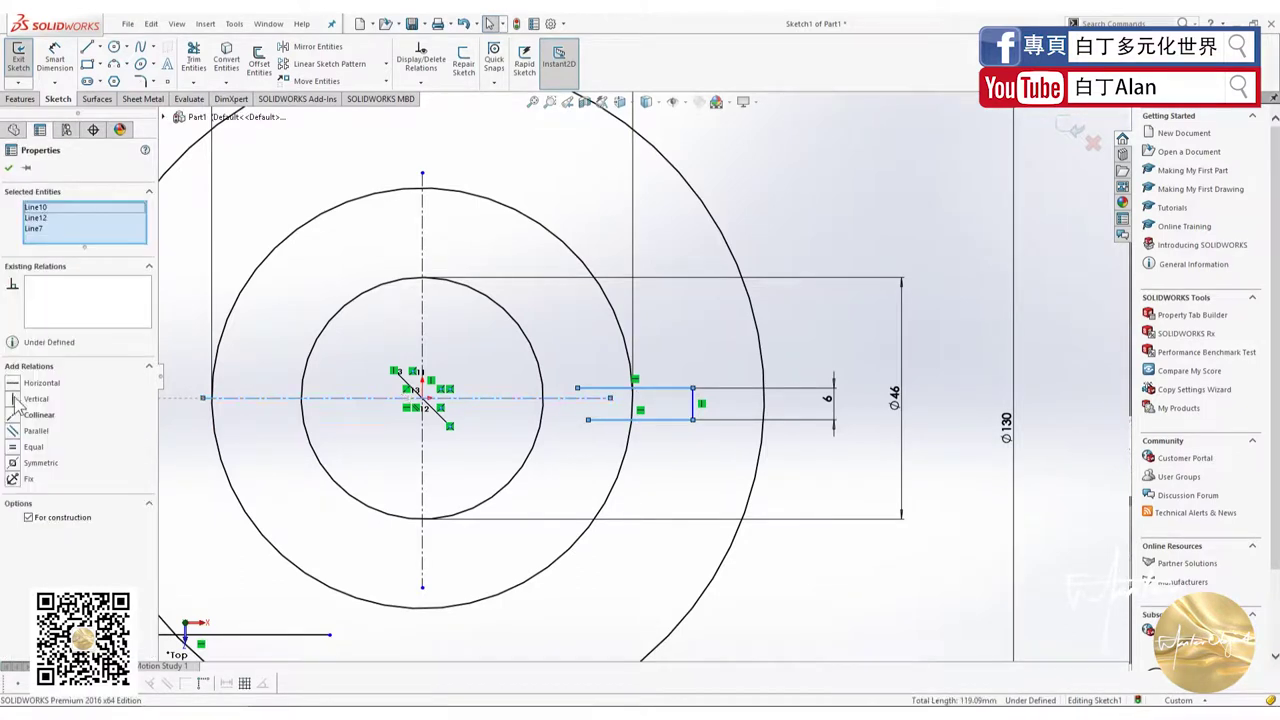
pyautogui.click(13, 415)
pyautogui.hotkey('ctrl', 'z')
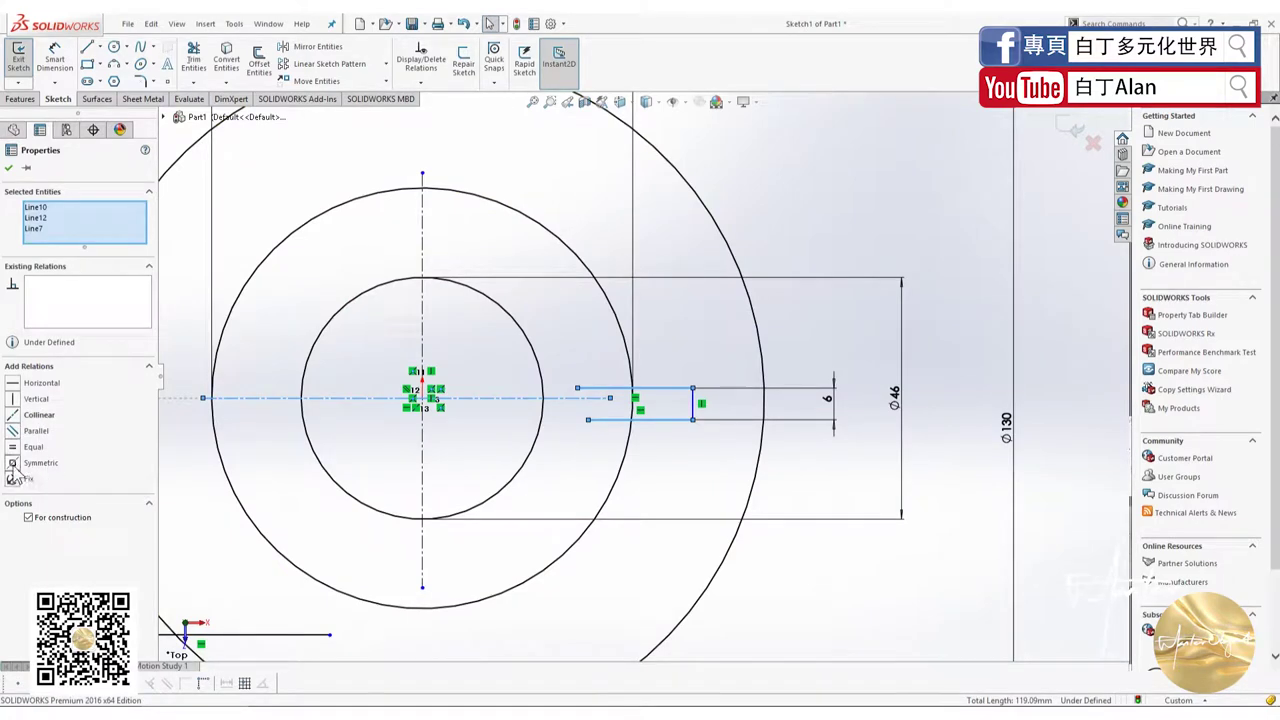
pyautogui.click(656, 470)
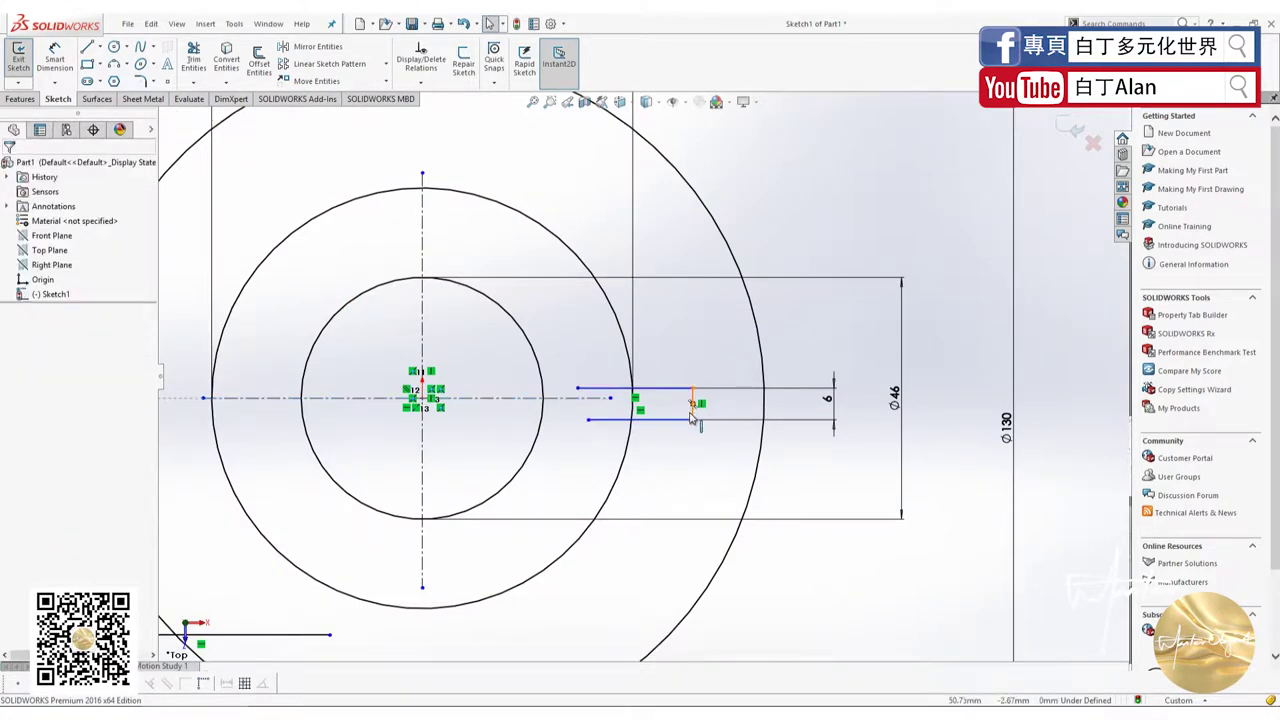
pyautogui.hotkey('alt', 'Tab')
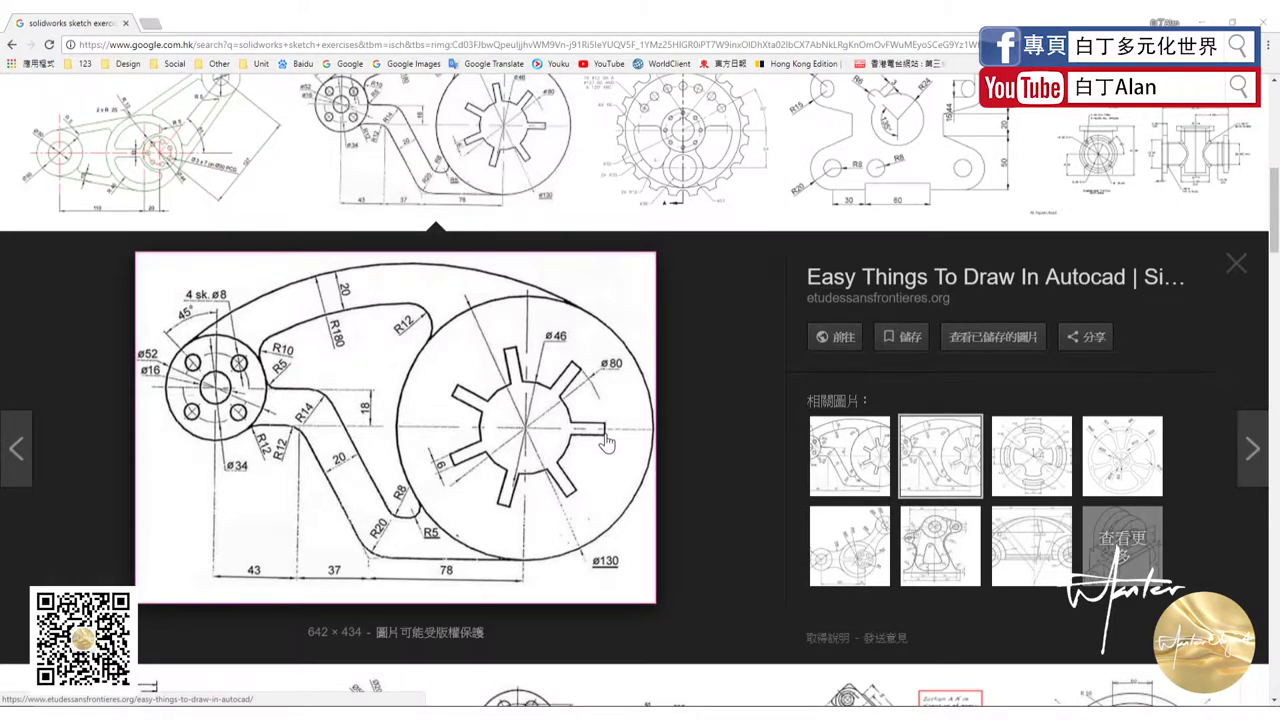
pyautogui.hotkey('alt', 'Tab')
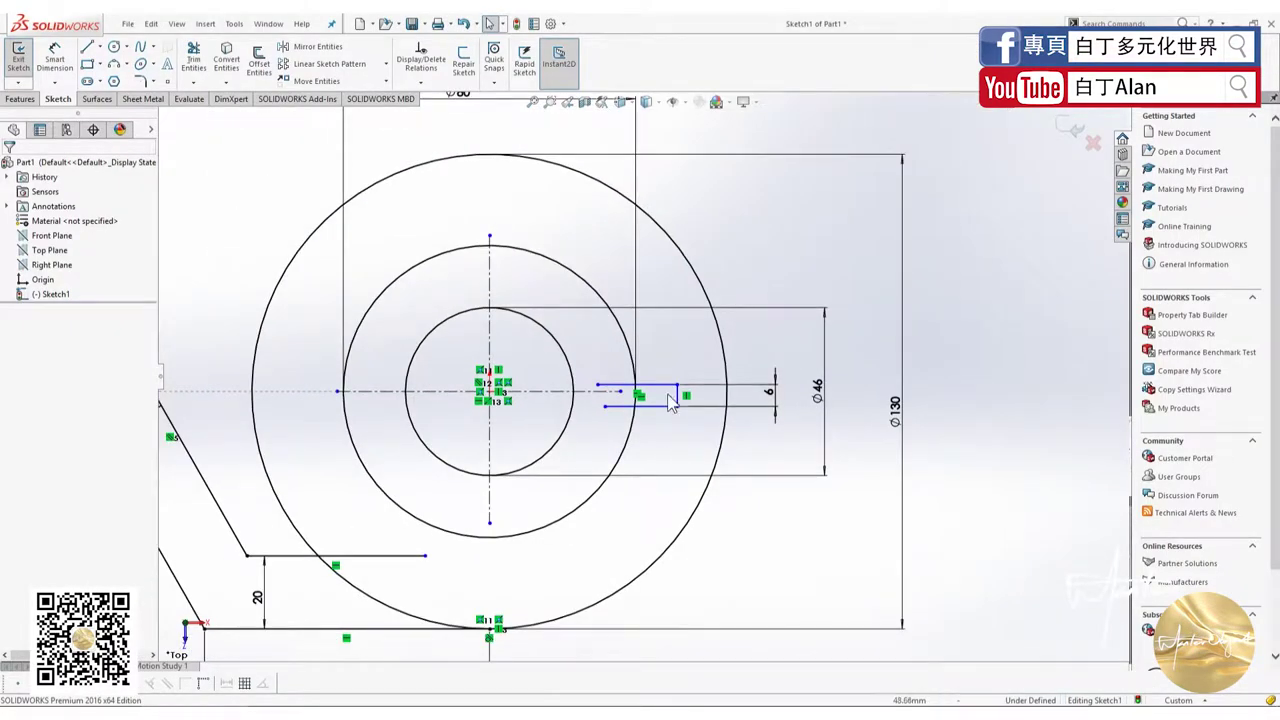
pyautogui.scroll(1, 671, 394)
# Extend both slot lines toward the hub and delete the 6 mm width dimension.
pyautogui.scroll(-1, 680, 391)
pyautogui.scroll(-2, 654, 391)
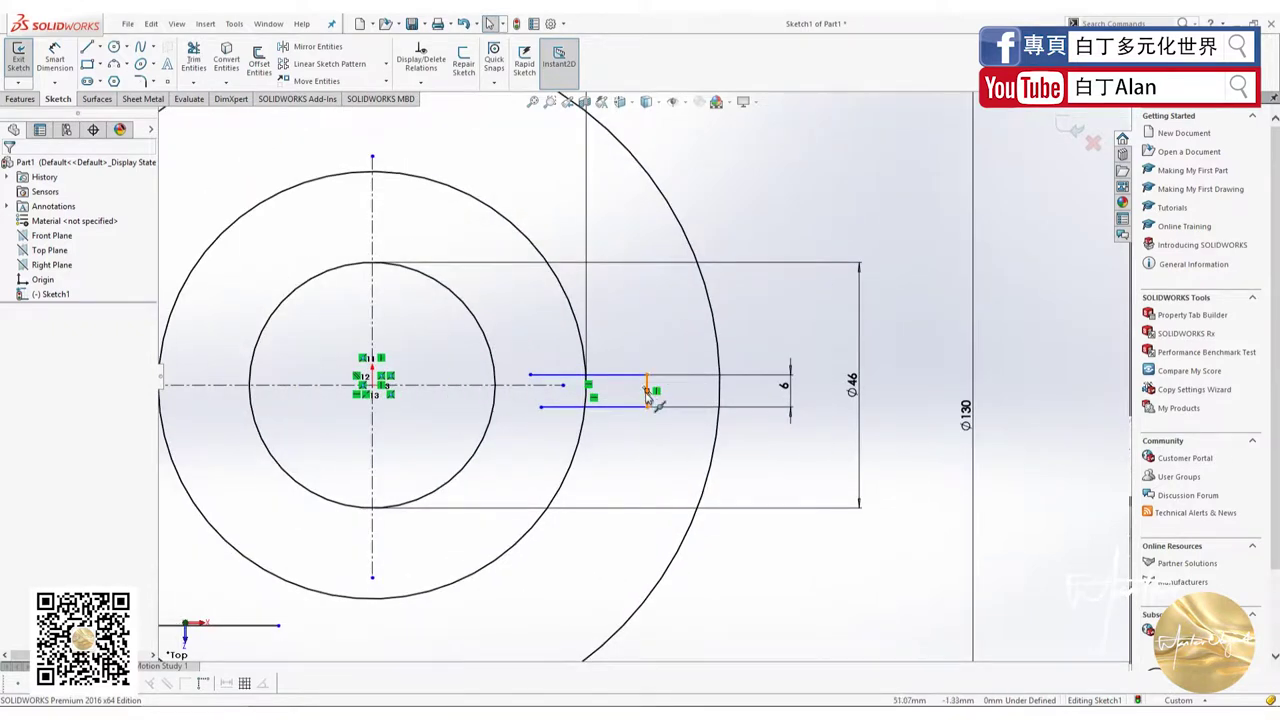
pyautogui.click(646, 395)
pyautogui.moveTo(531, 376); pyautogui.dragTo(468, 369)
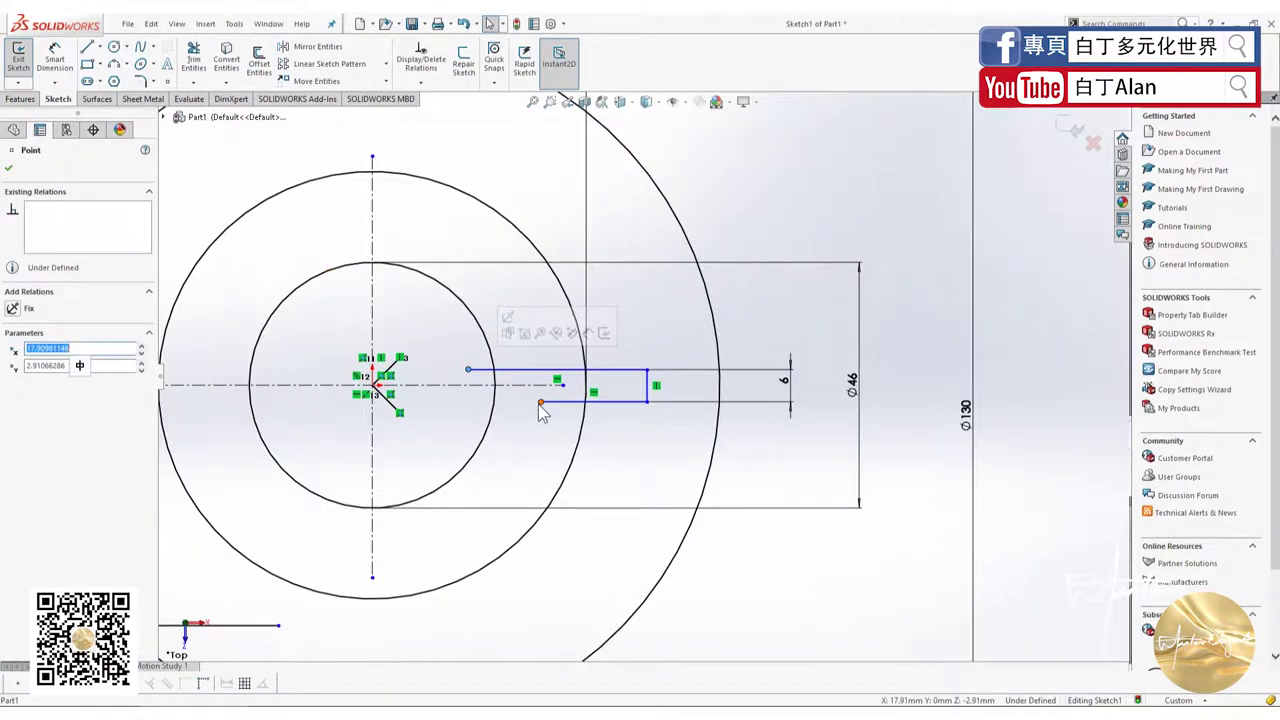
pyautogui.moveTo(540, 401); pyautogui.dragTo(468, 400)
pyautogui.click(793, 430)
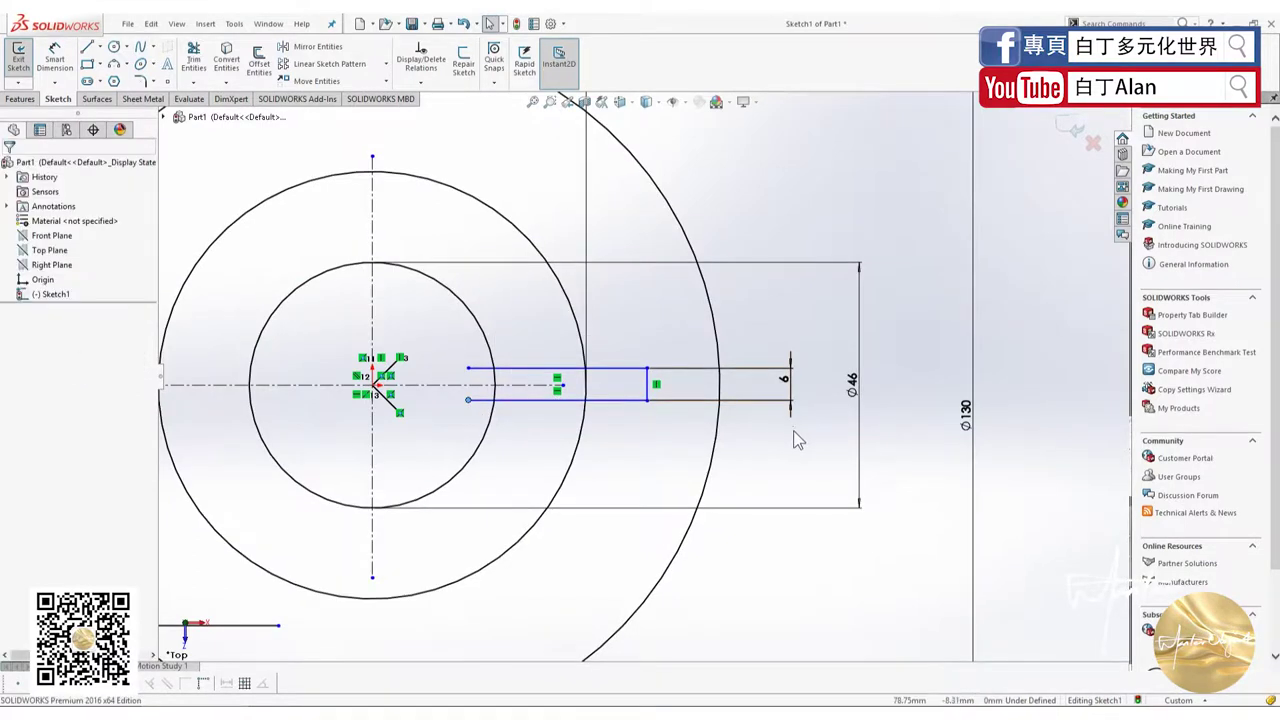
pyautogui.click(779, 352)
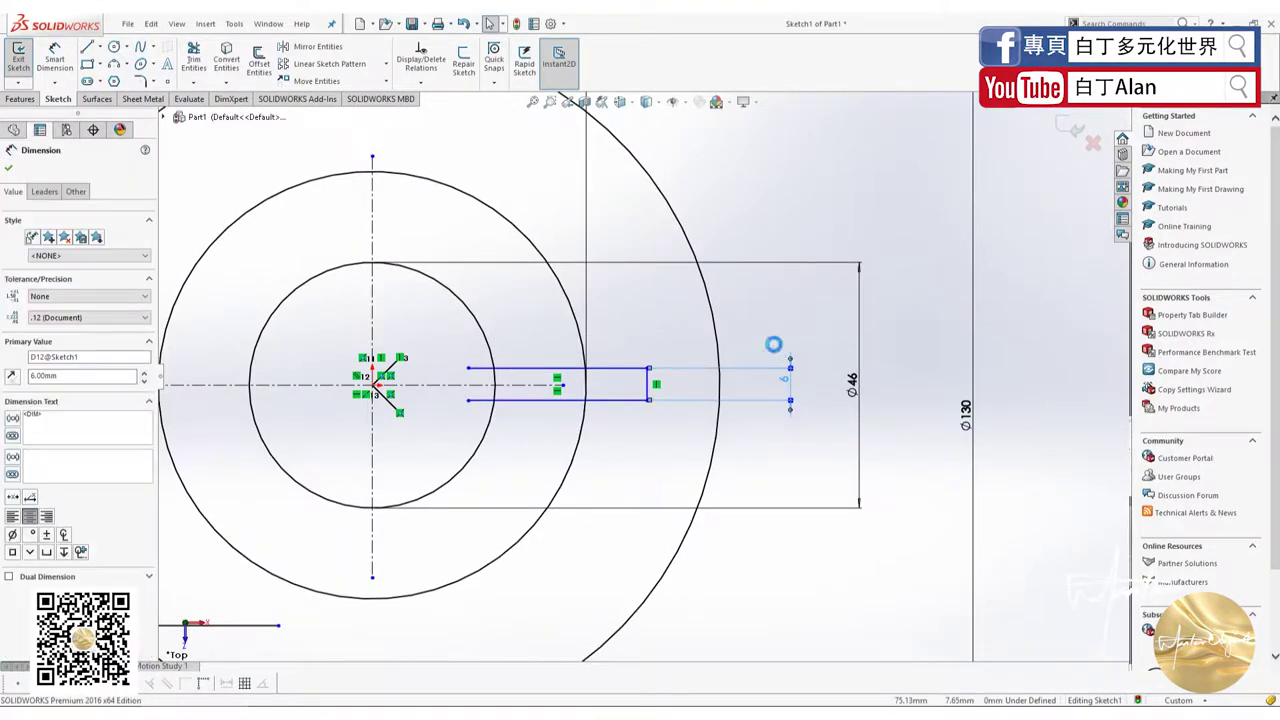
pyautogui.press('Delete')
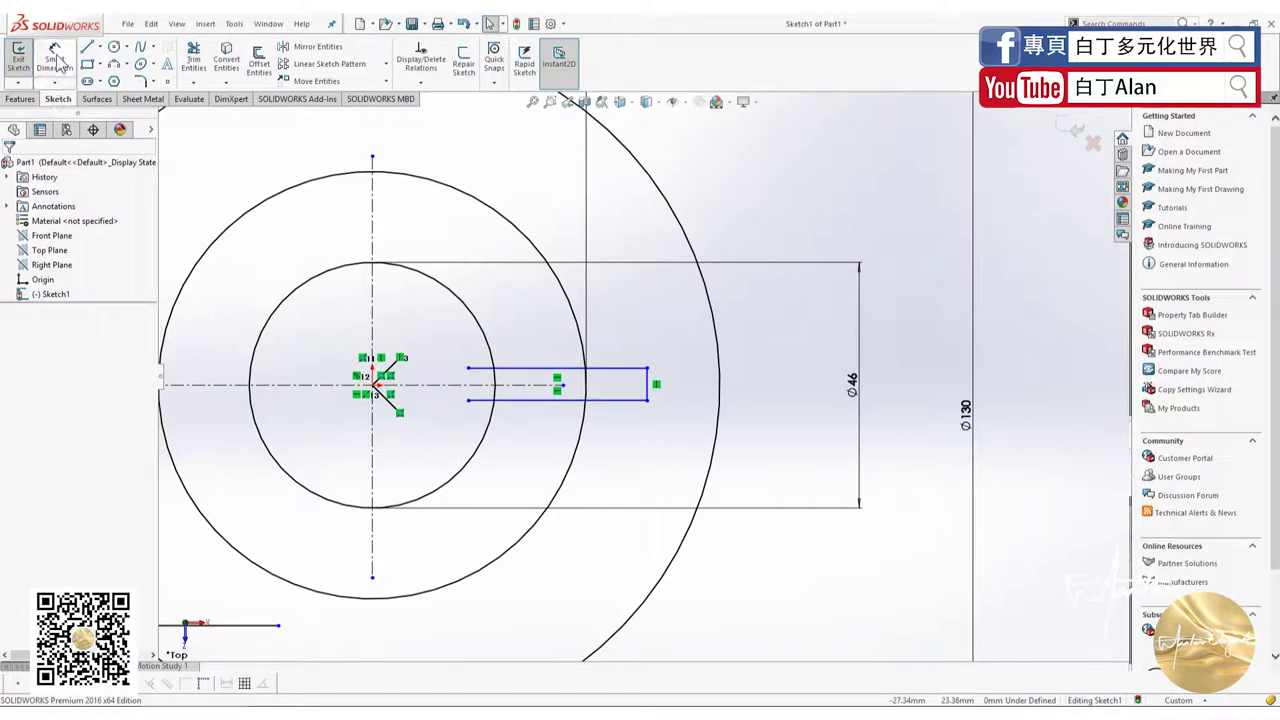
# Dimension each slot line 3 mm from the horizontal centreline.
pyautogui.click(55, 60)
pyautogui.click(528, 370)
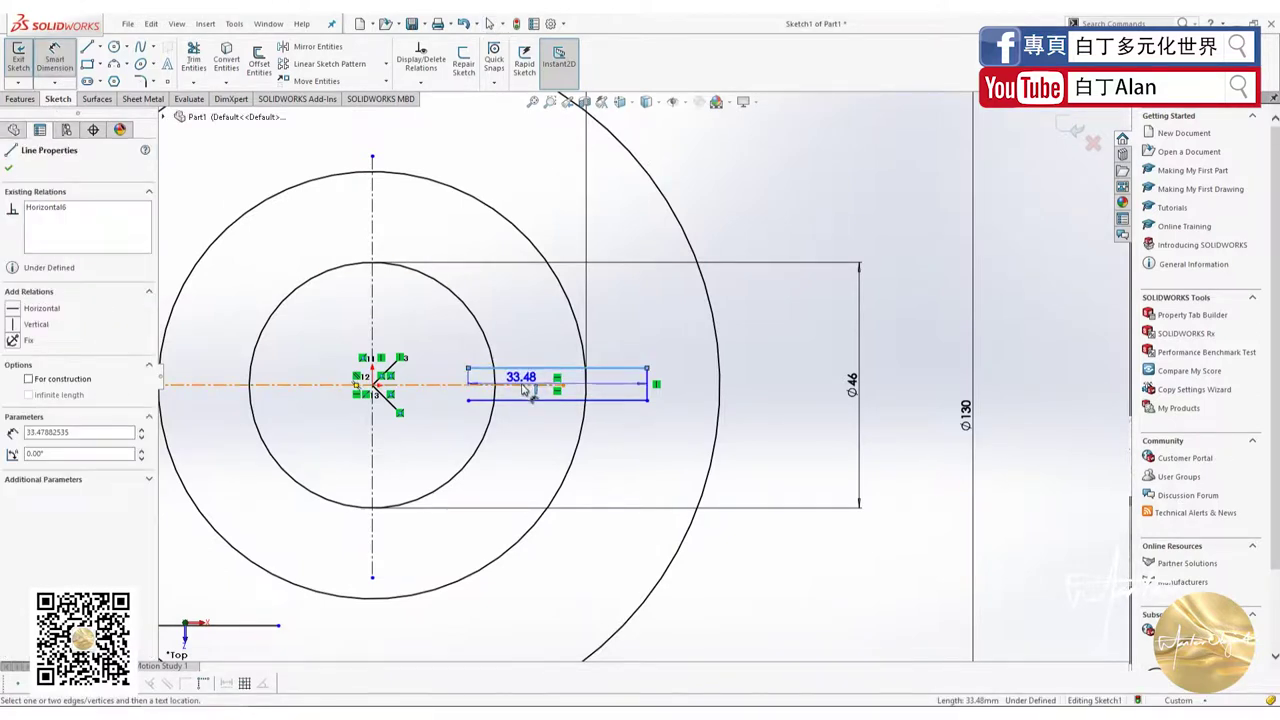
pyautogui.click(688, 383)
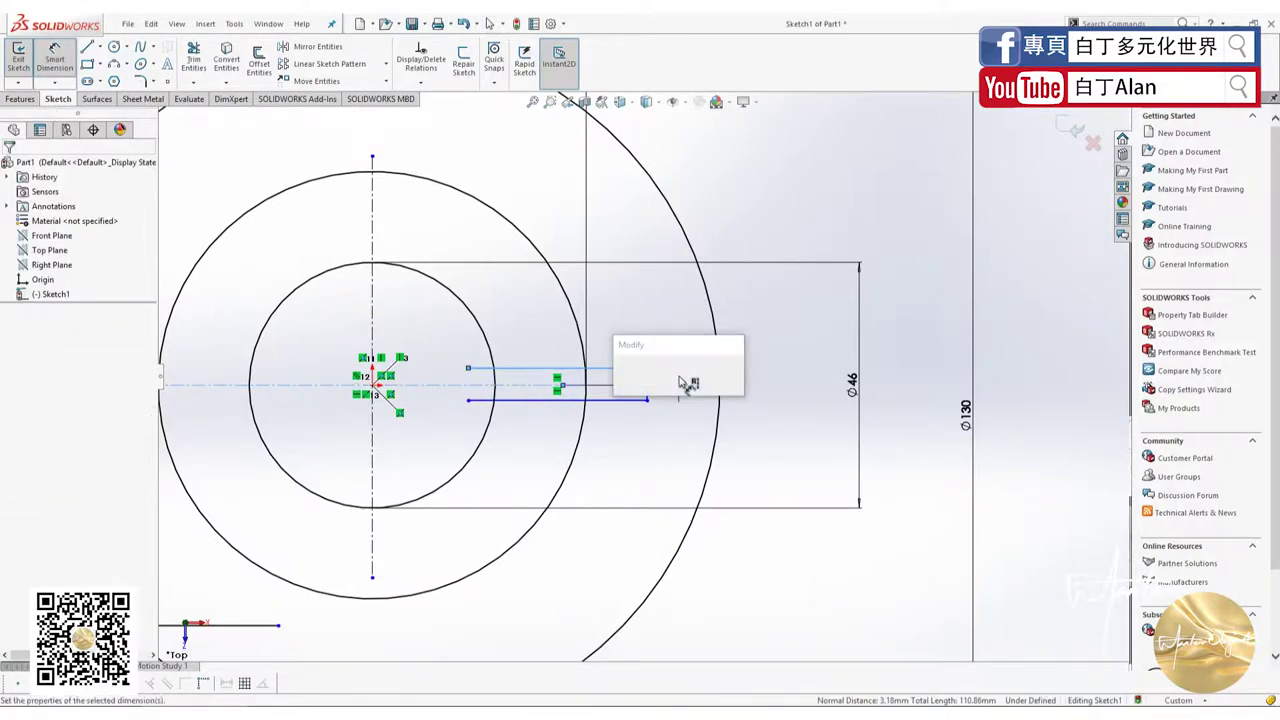
pyautogui.write('3')
pyautogui.press('Return')
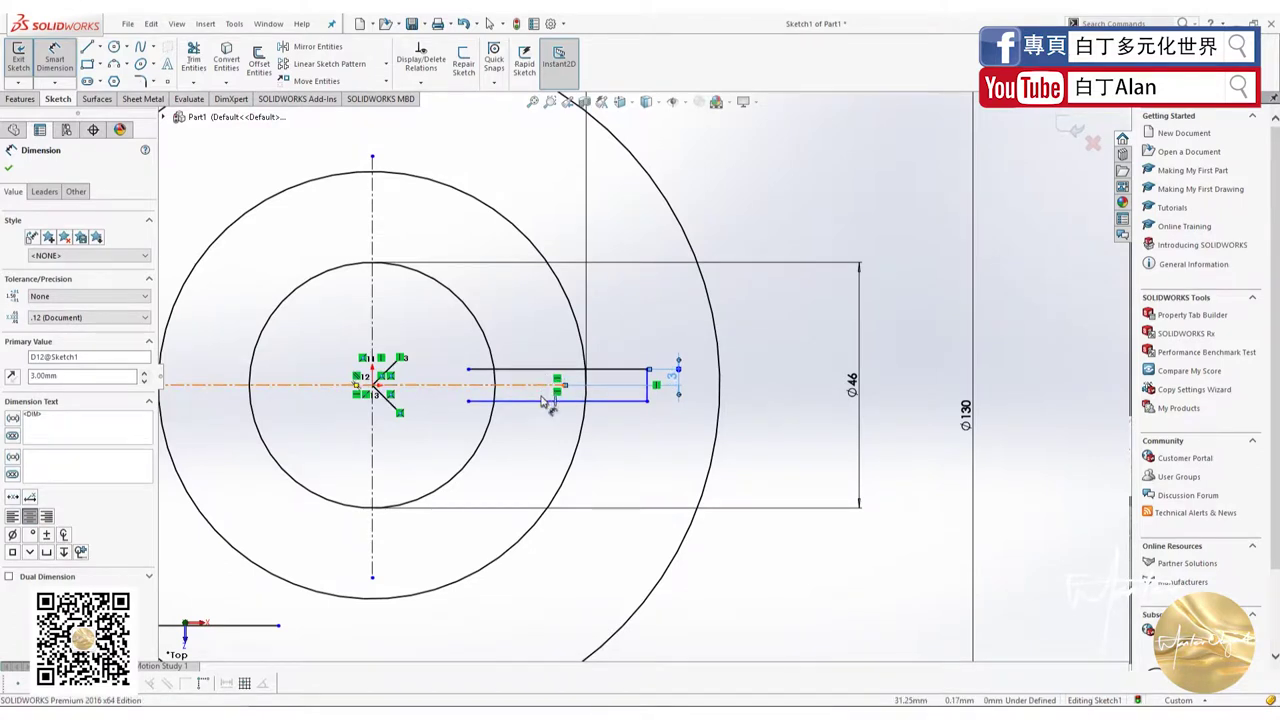
pyautogui.click(552, 400)
pyautogui.click(555, 384)
pyautogui.click(702, 420)
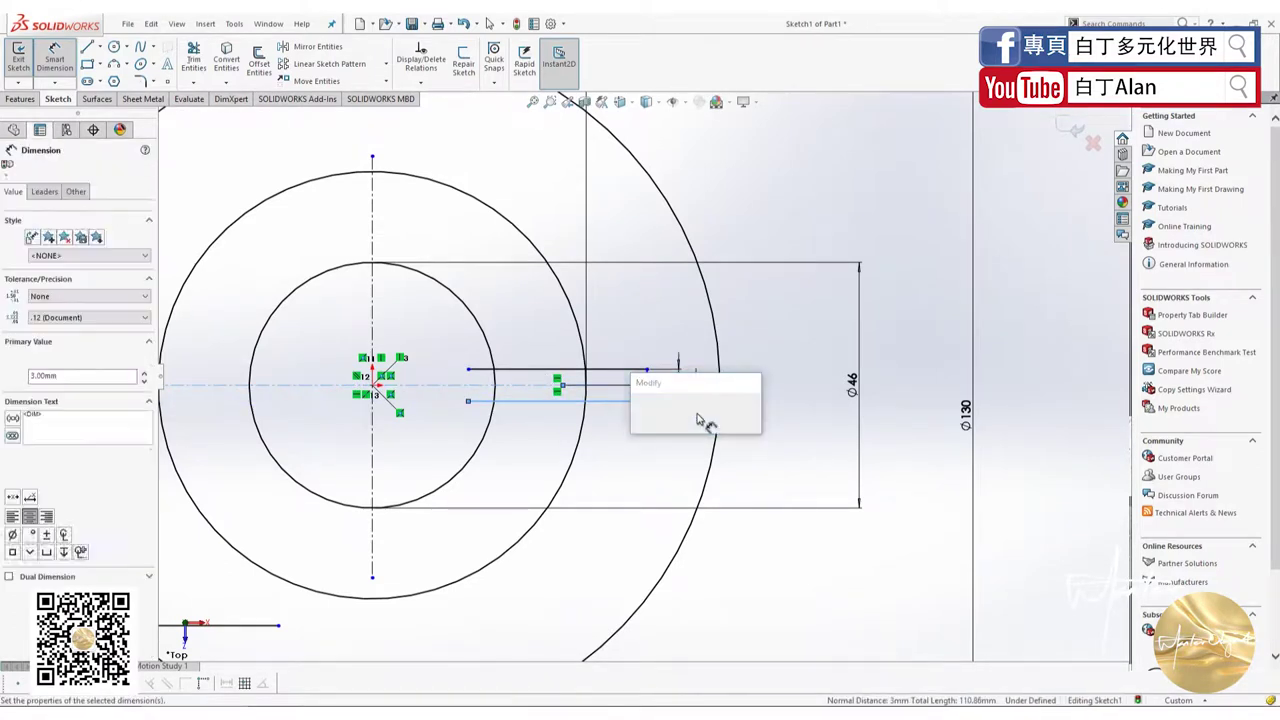
pyautogui.press('Return')
pyautogui.click(193, 55)
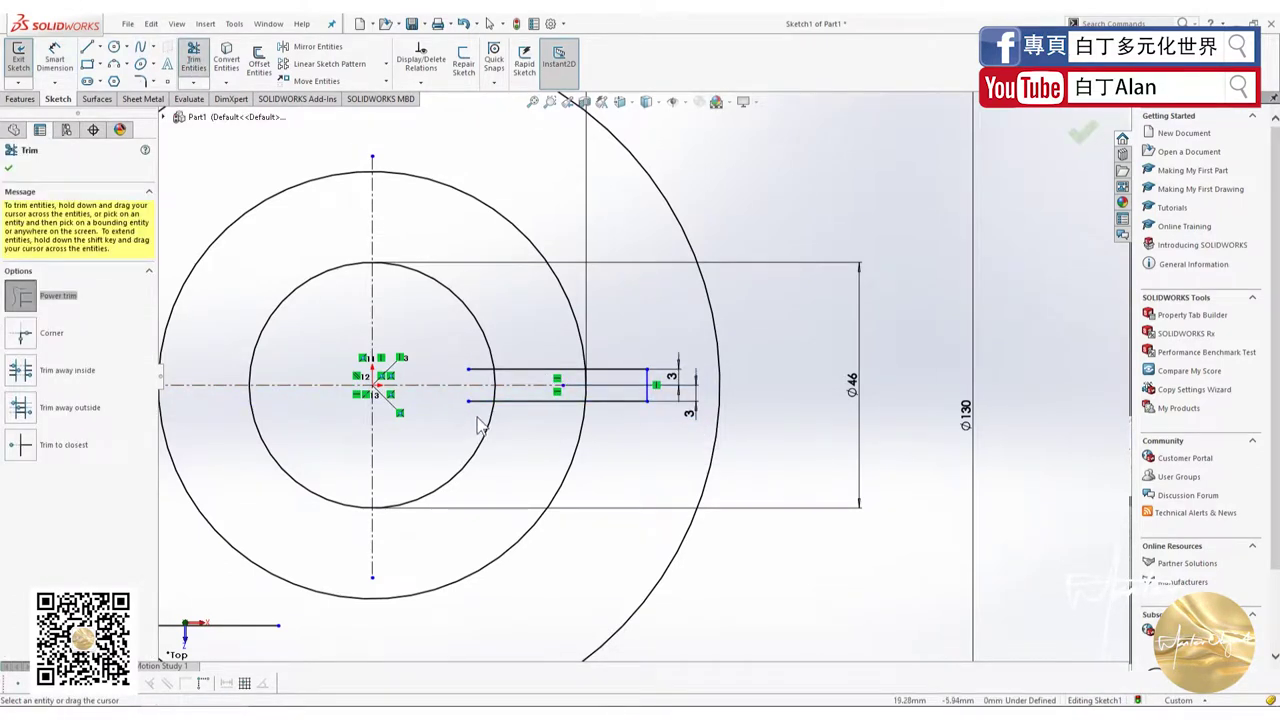
# Trim the slot lines so they span only between the Ø46 and Ø80 circles.
pyautogui.click(478, 369)
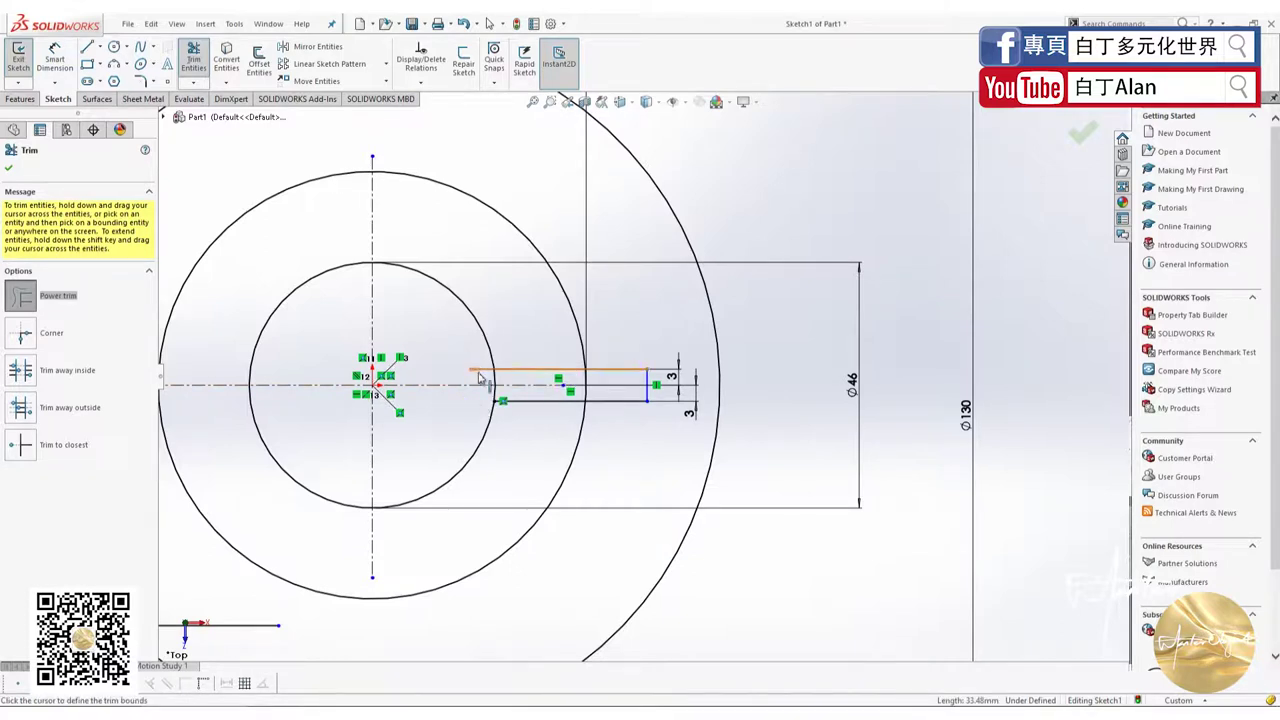
pyautogui.click(483, 368)
pyautogui.moveTo(636, 423); pyautogui.dragTo(648, 395)
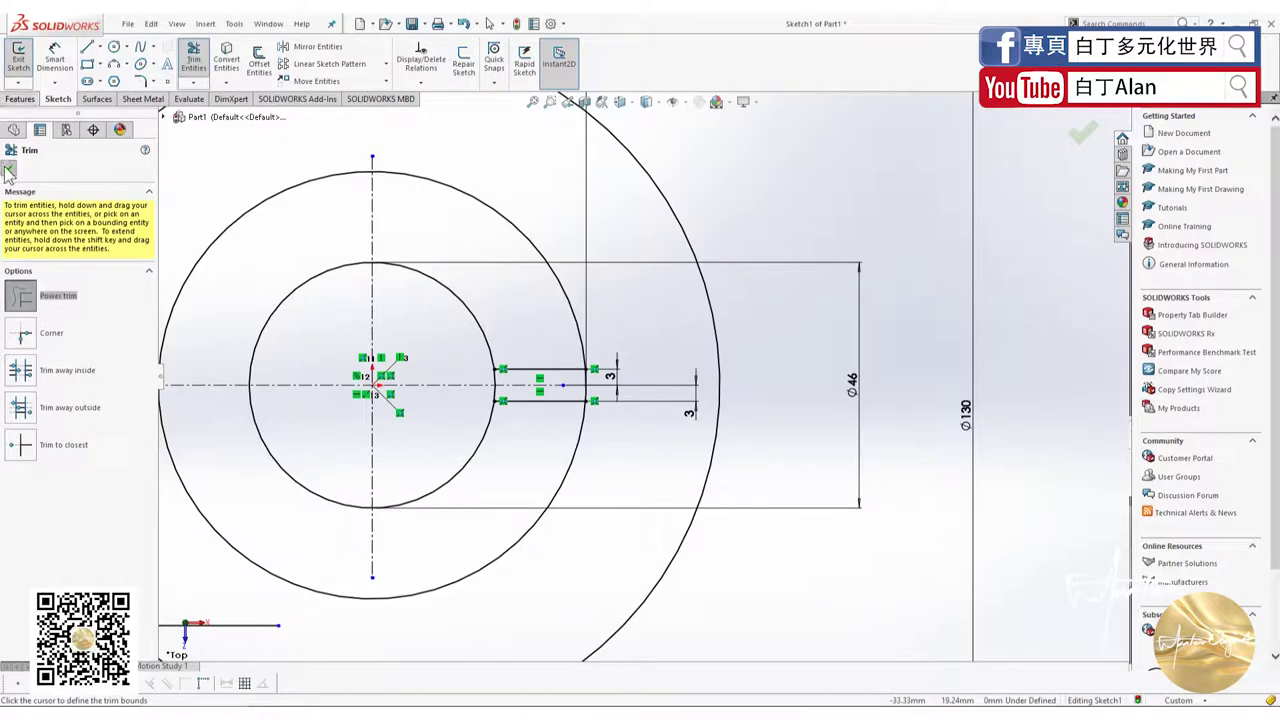
pyautogui.press('Escape')
pyautogui.scroll(-2, 631, 237)
pyautogui.scroll(5, 585, 385)
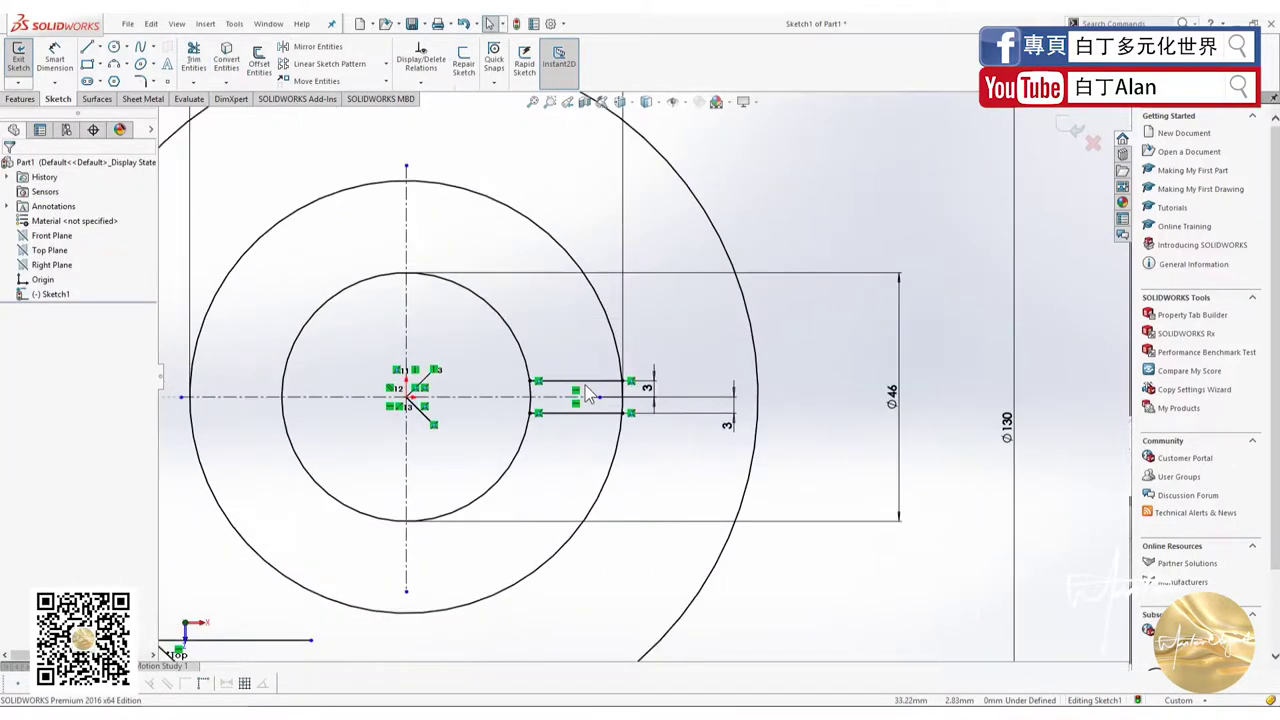
# Circular-pattern the two slot lines into 7 copies spaced evenly over 360° around the hub centre.
pyautogui.click(605, 447)
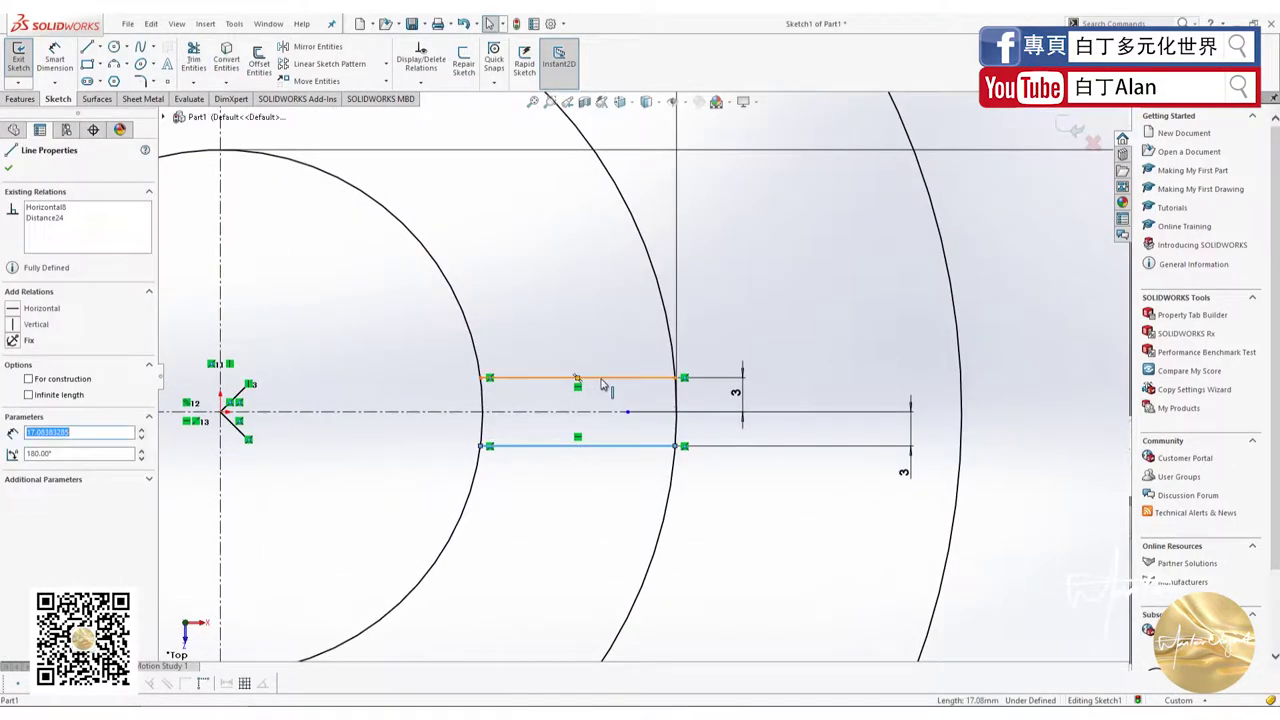
pyautogui.keyDown('ctrl'); pyautogui.click(600, 378); pyautogui.keyUp('ctrl')
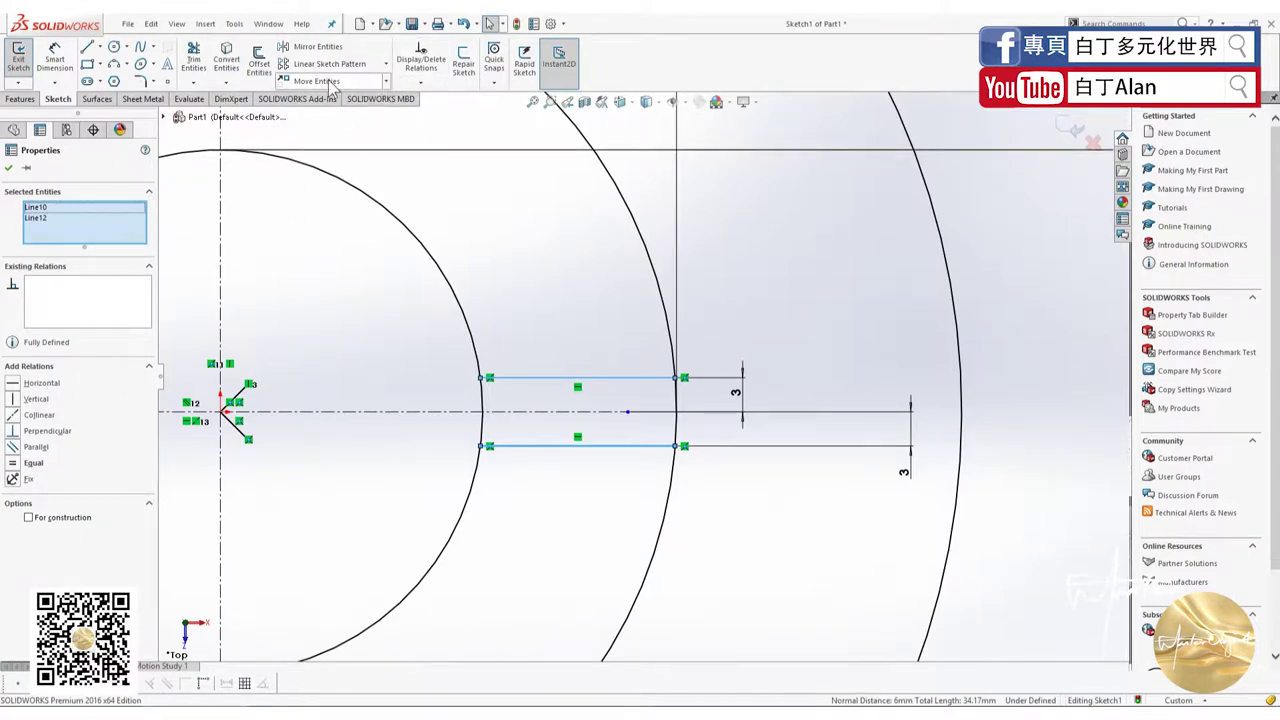
pyautogui.click(386, 63)
pyautogui.click(340, 95)
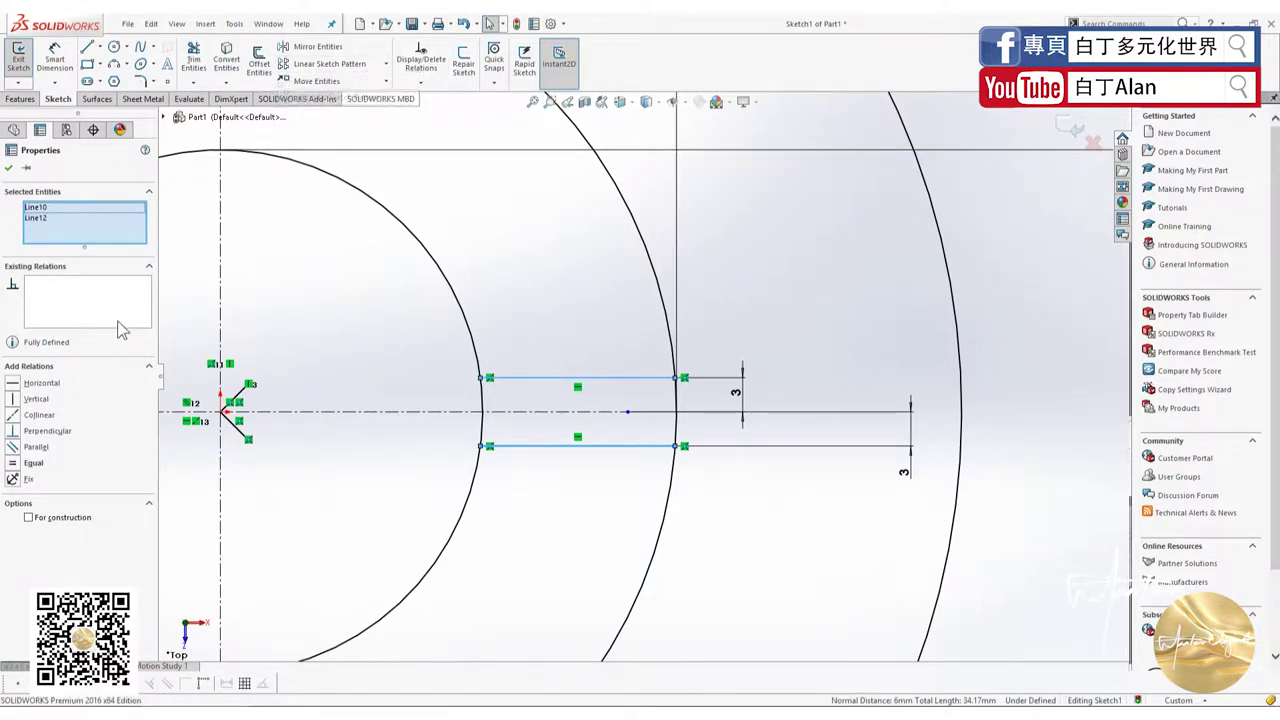
pyautogui.doubleClick(69, 337)
pyautogui.write('7')
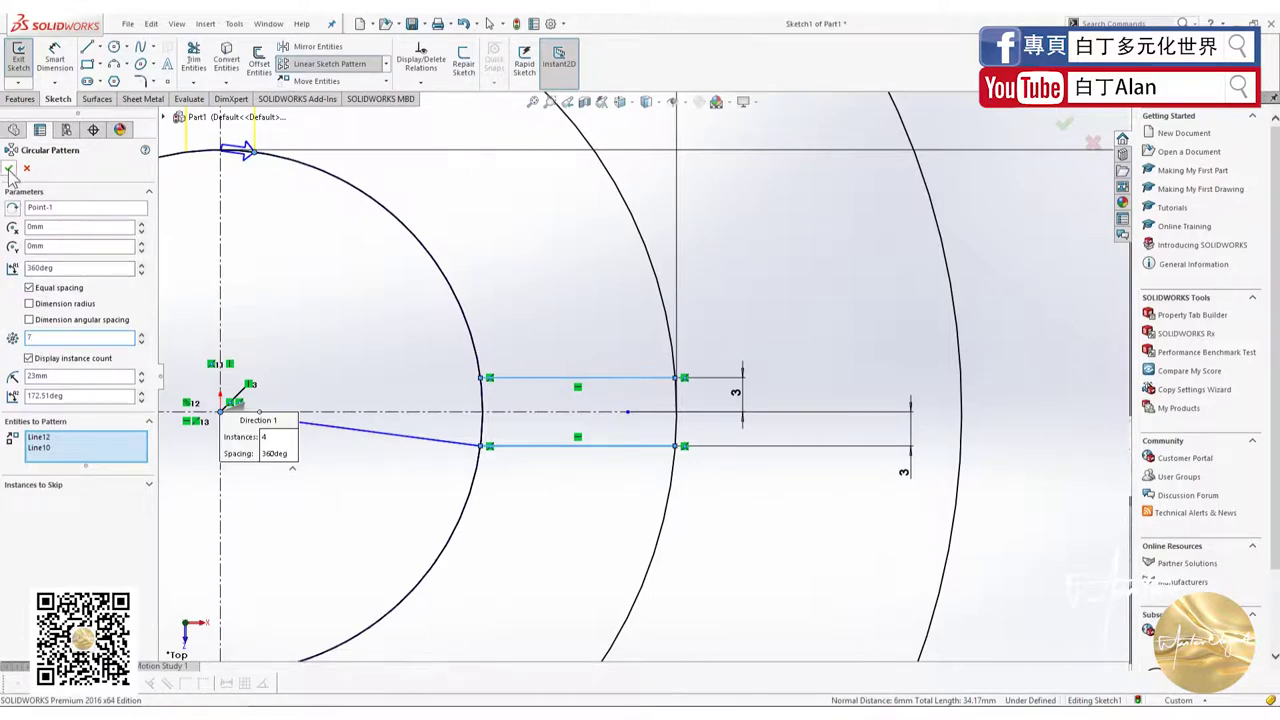
pyautogui.scroll(4, 464, 358)
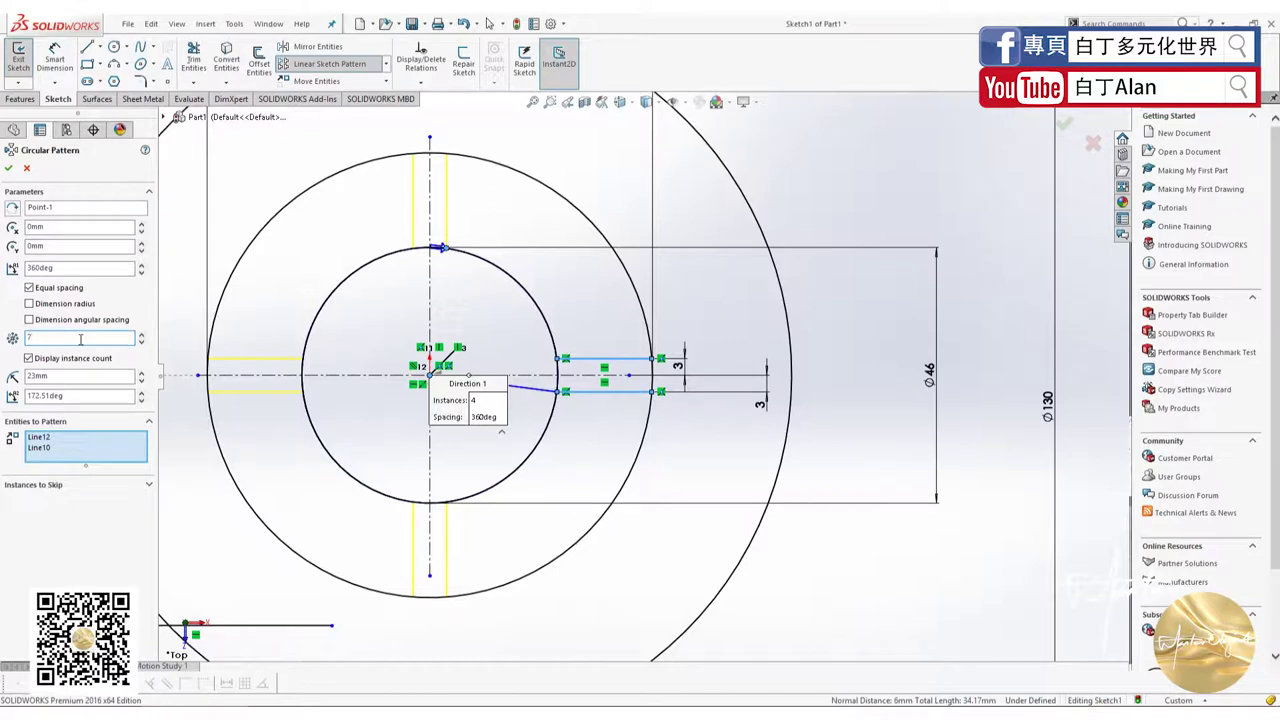
pyautogui.click(9, 169)
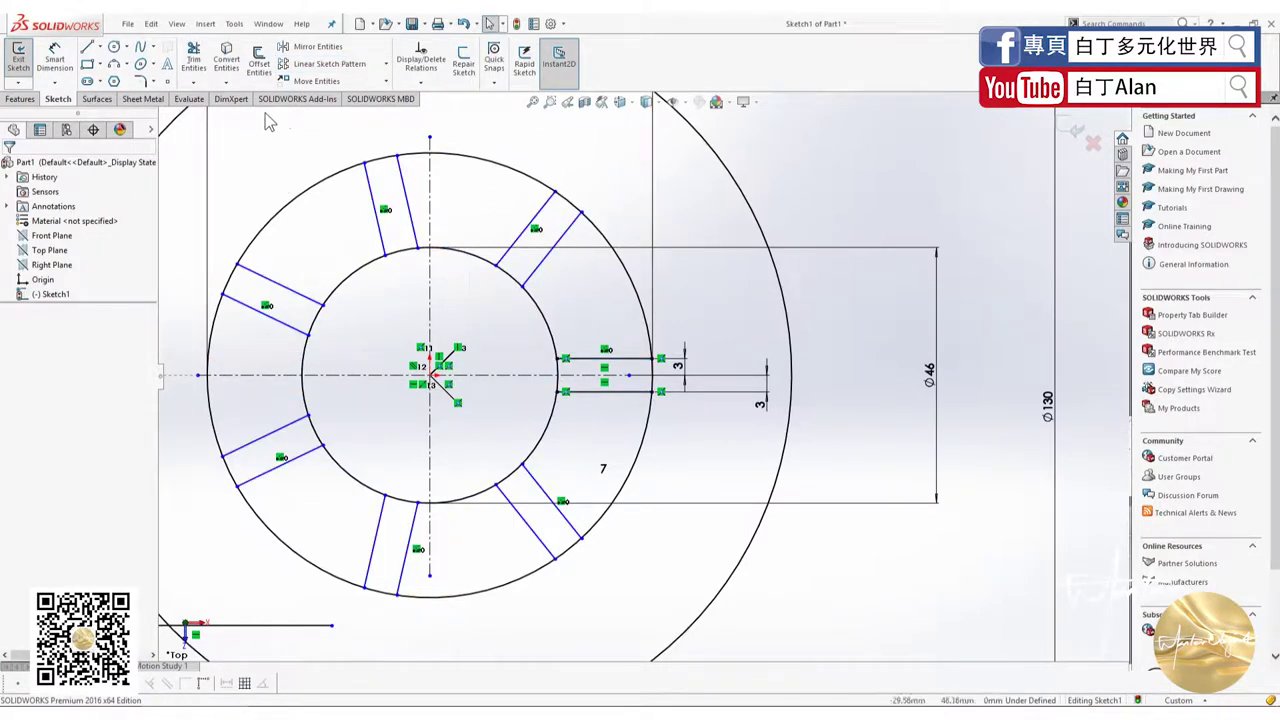
# Power-trim the hub and outer circle arcs between the upper-left, left and bottom slots.
pyautogui.click(194, 58)
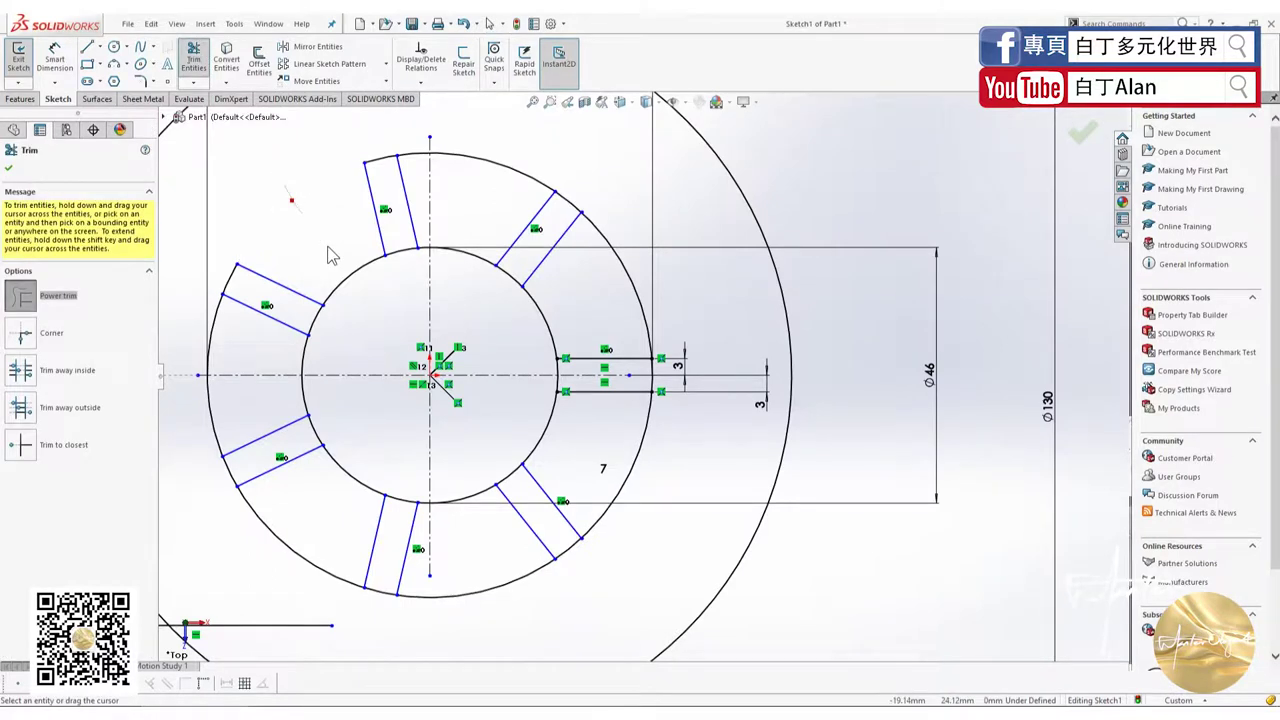
pyautogui.moveTo(406, 246)
pyautogui.mouseDown()
pyautogui.moveTo(305, 330)
pyautogui.moveTo(214, 318)
pyautogui.mouseUp()
pyautogui.moveTo(228, 416)
pyautogui.mouseDown()
pyautogui.moveTo(285, 520)
pyautogui.moveTo(310, 480)
pyautogui.moveTo(418, 463)
pyautogui.mouseUp()
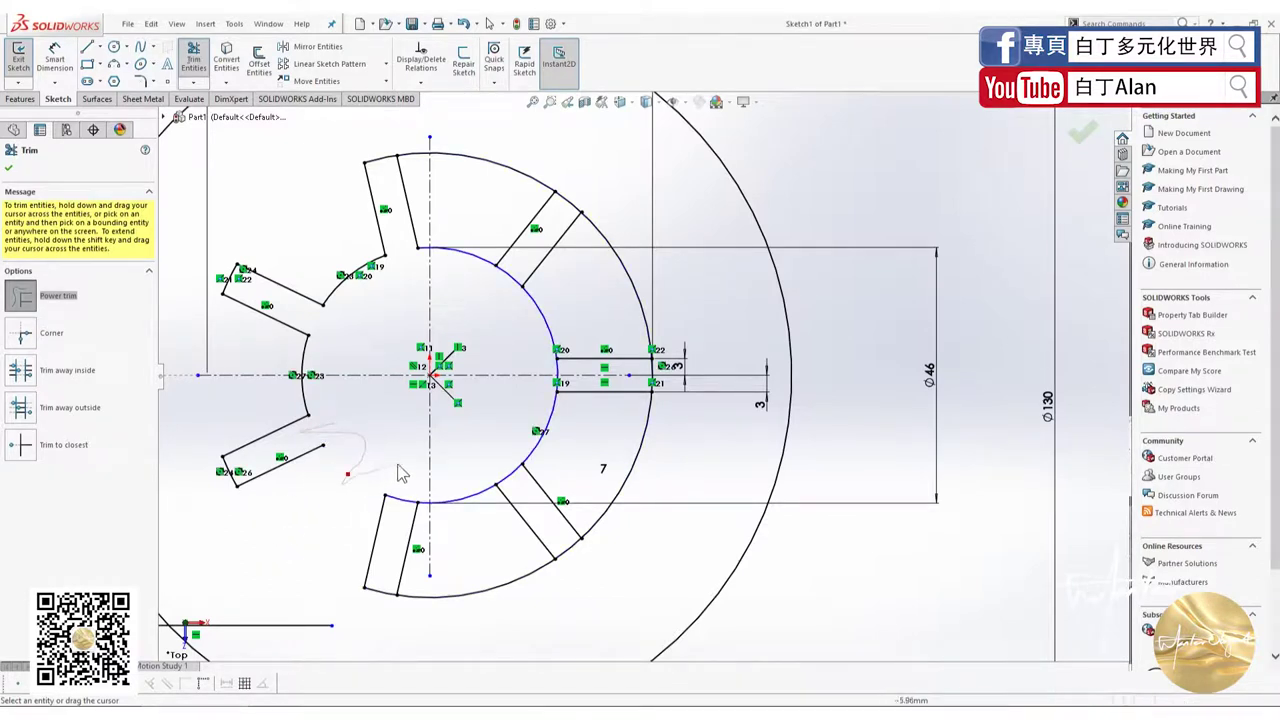
pyautogui.press('Escape')
pyautogui.hotkey('ctrl', 'z')
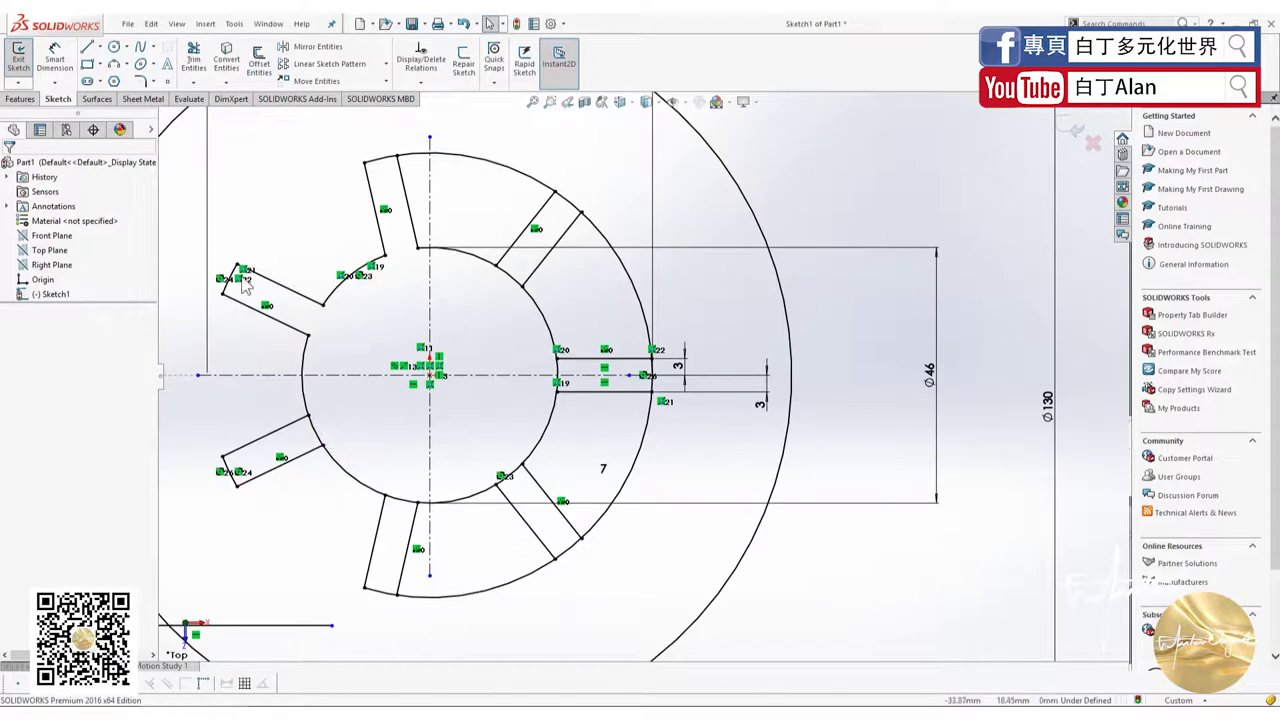
pyautogui.click(193, 57)
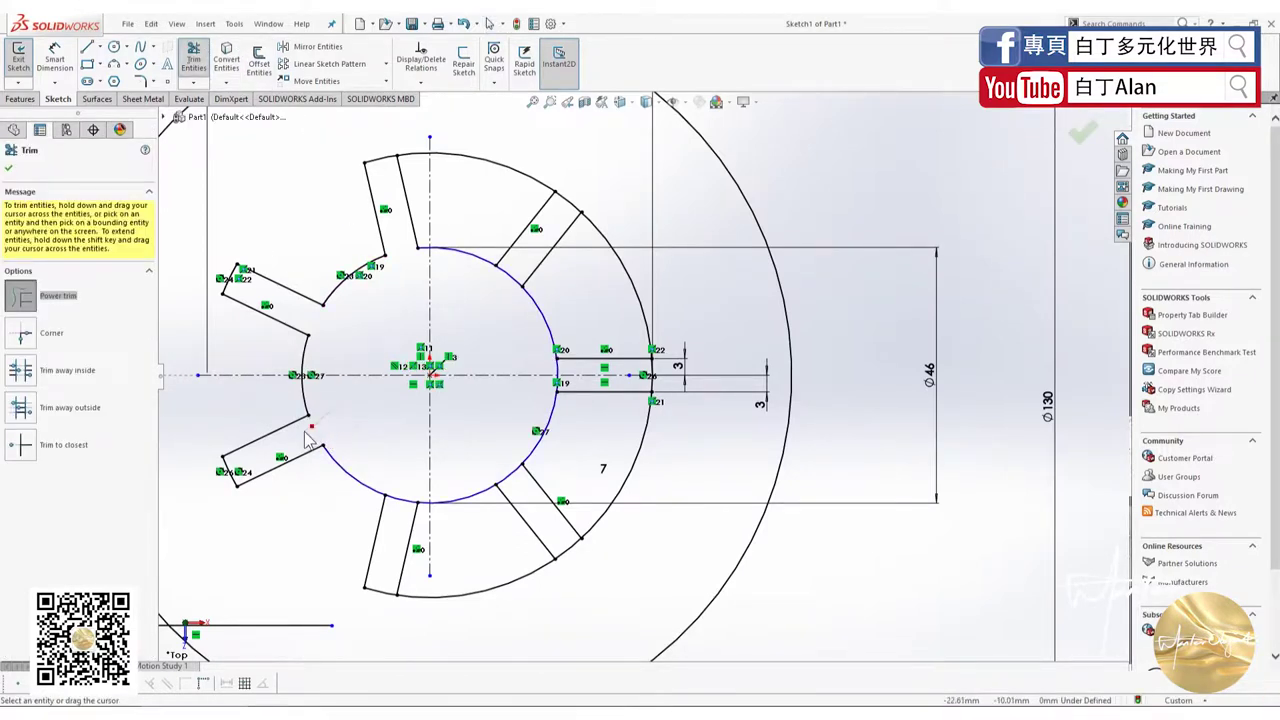
pyautogui.moveTo(406, 482); pyautogui.dragTo(487, 508)
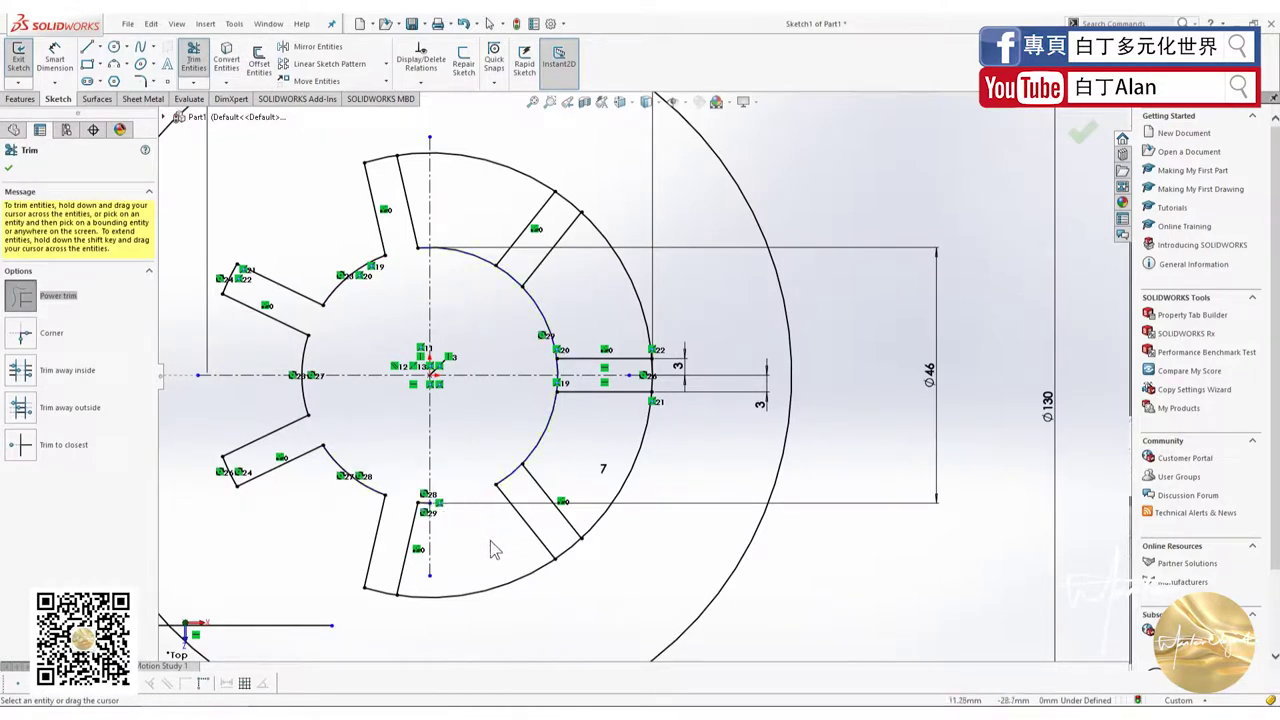
pyautogui.press('Escape')
pyautogui.hotkey('ctrl', 'z')
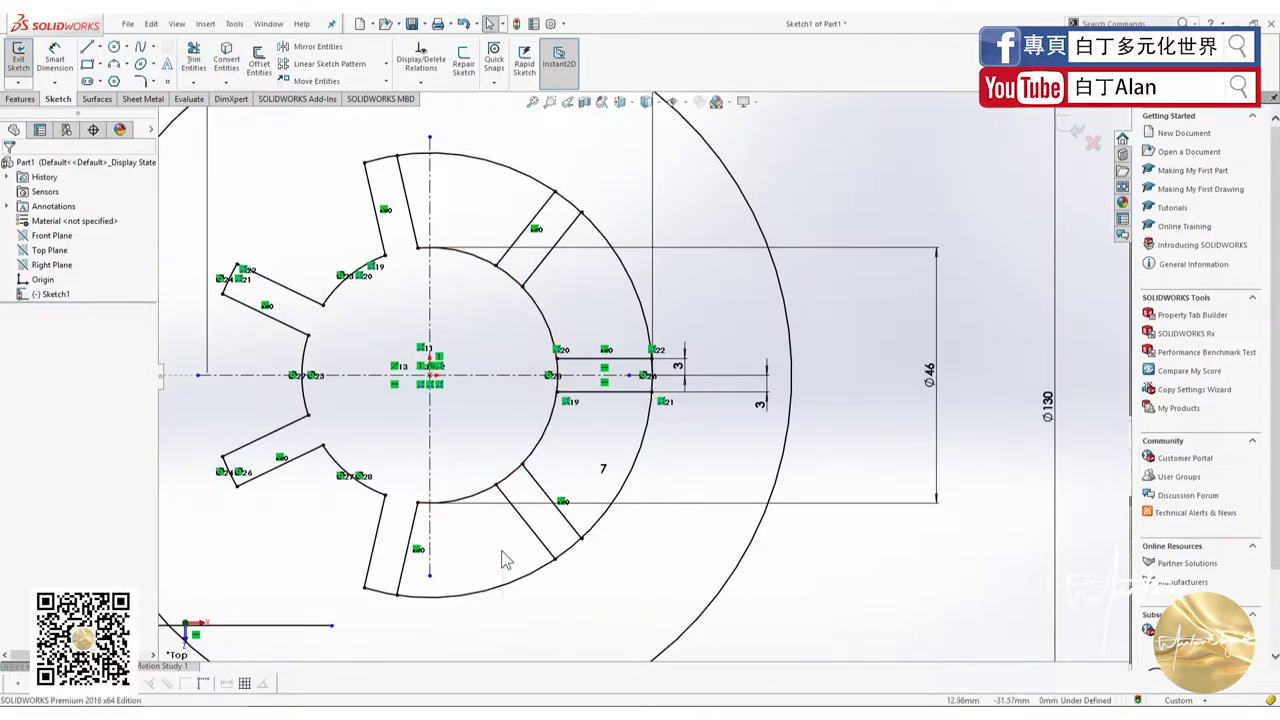
pyautogui.click(583, 540)
# Trim the remaining outer and inner arcs around the lower, right and top slots.
pyautogui.click(278, 198)
pyautogui.click(193, 57)
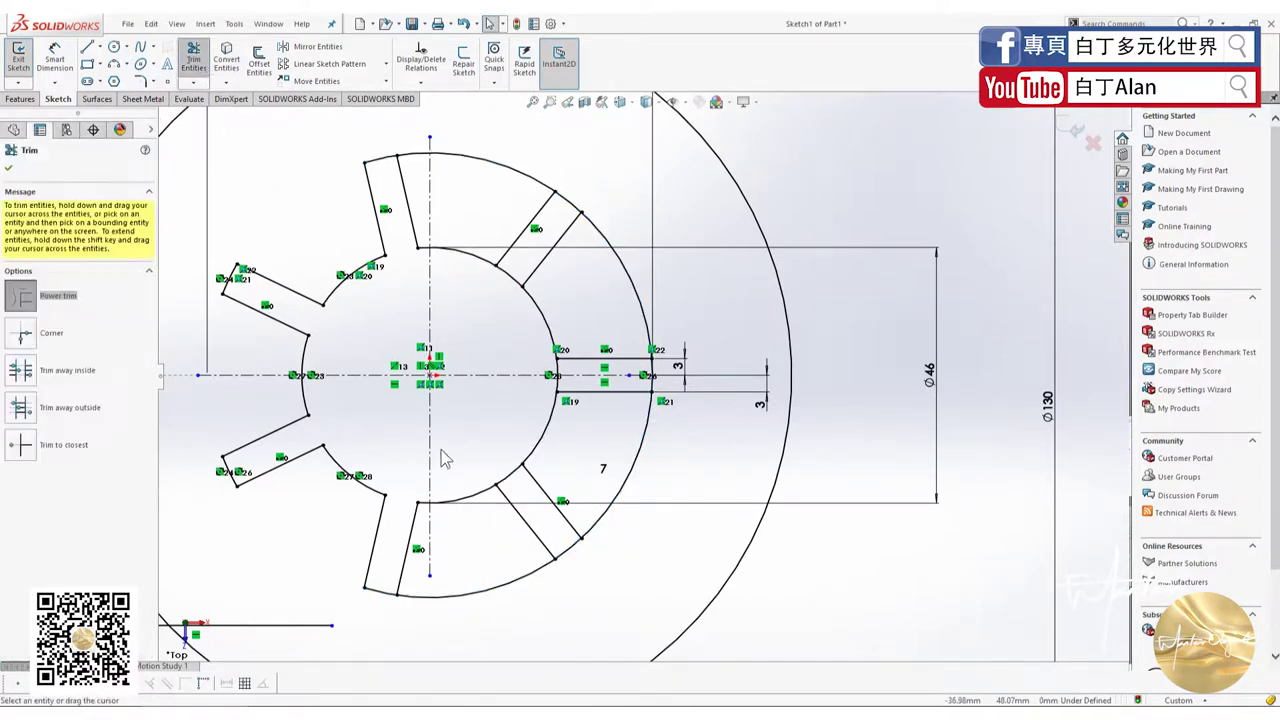
pyautogui.moveTo(534, 608); pyautogui.dragTo(640, 433)
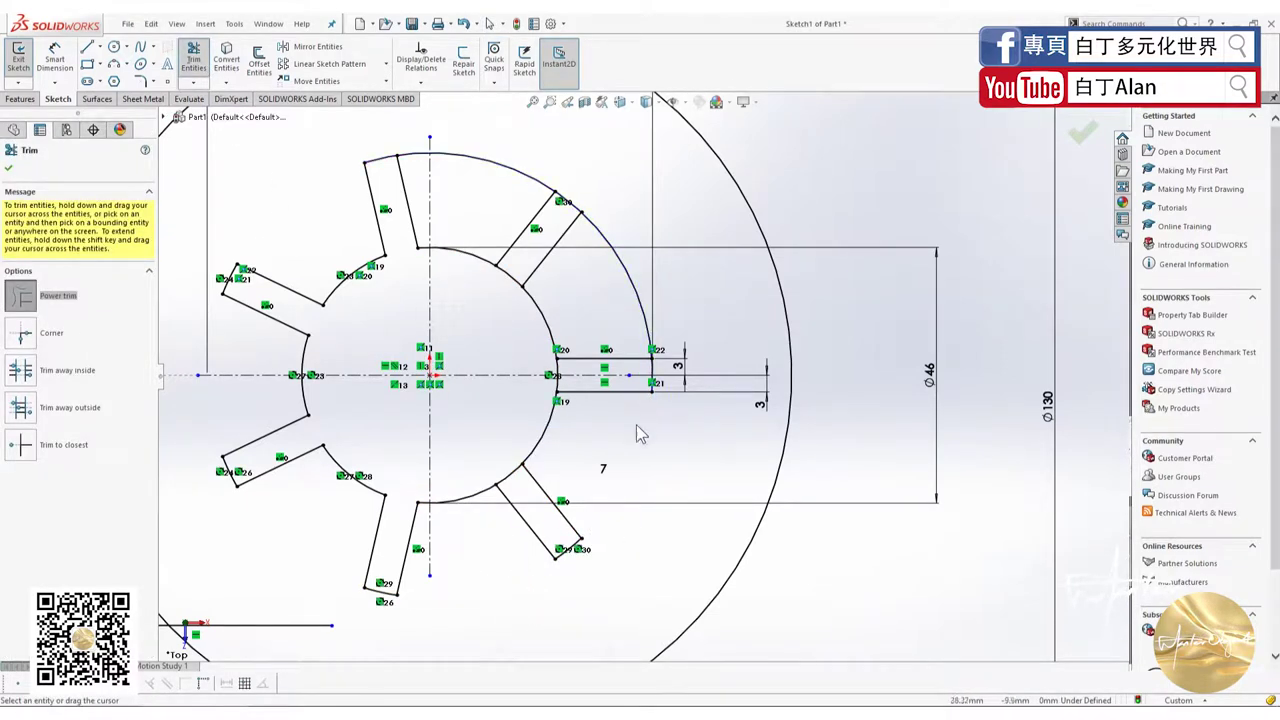
pyautogui.moveTo(637, 277); pyautogui.dragTo(611, 286)
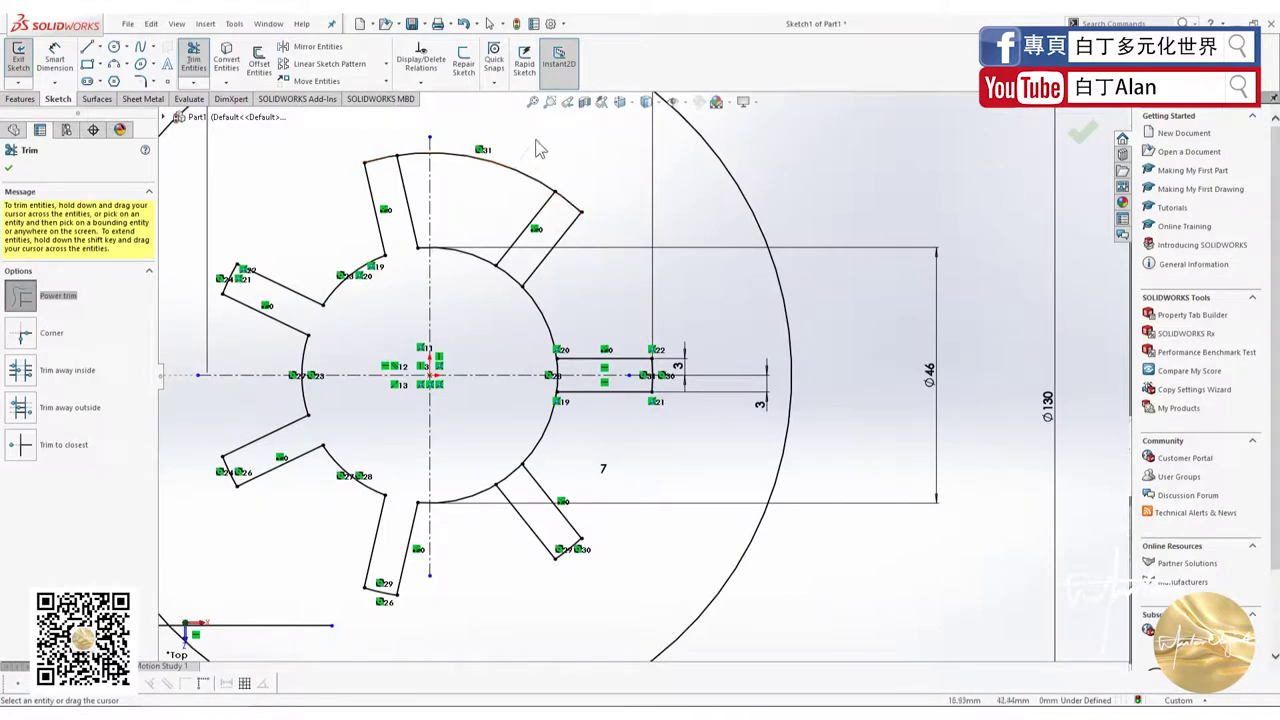
pyautogui.moveTo(537, 148); pyautogui.dragTo(488, 432)
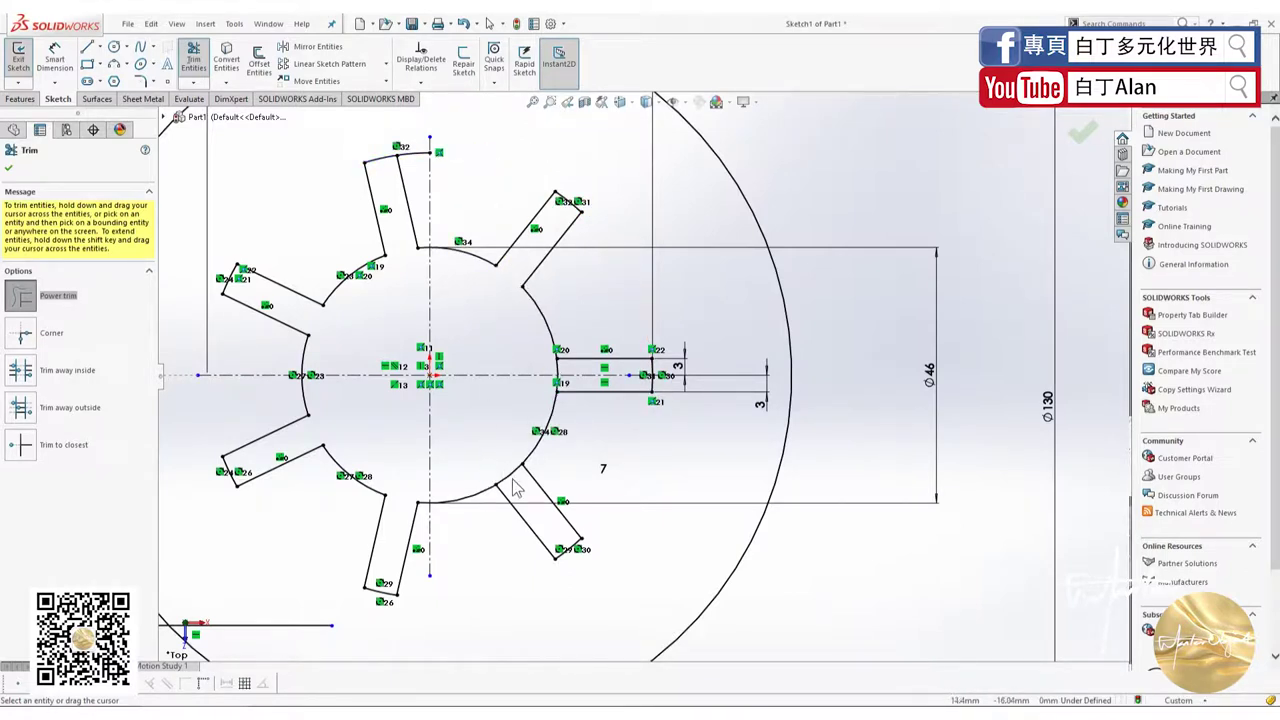
pyautogui.moveTo(514, 488); pyautogui.dragTo(520, 486)
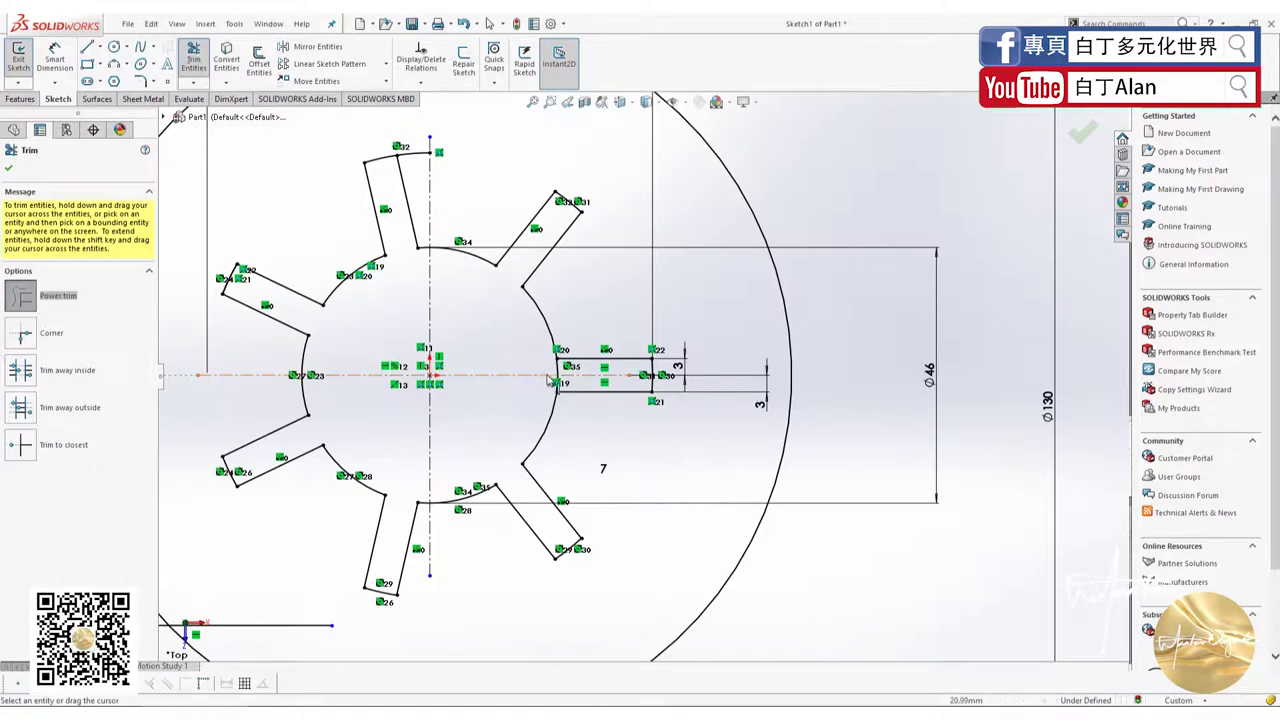
pyautogui.scroll(-2, 555, 372)
pyautogui.scroll(-2, 560, 370)
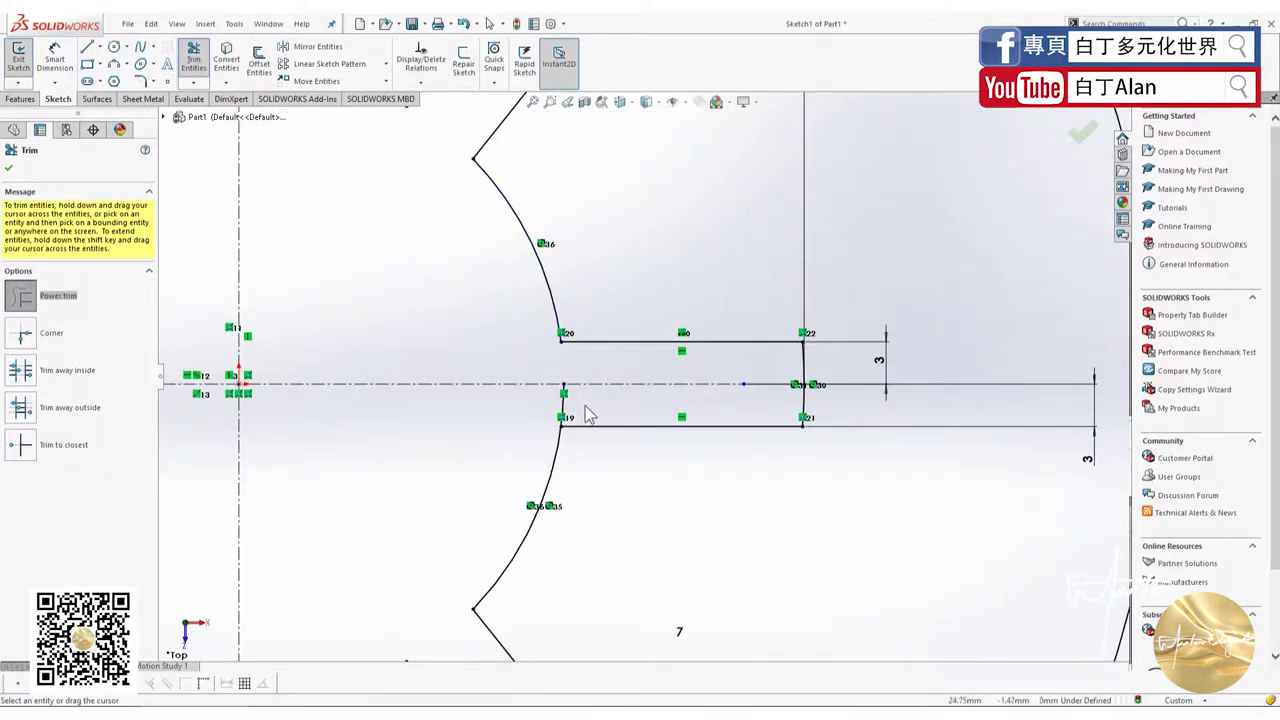
pyautogui.moveTo(586, 414); pyautogui.dragTo(543, 409)
pyautogui.press('z')
pyautogui.press('z')
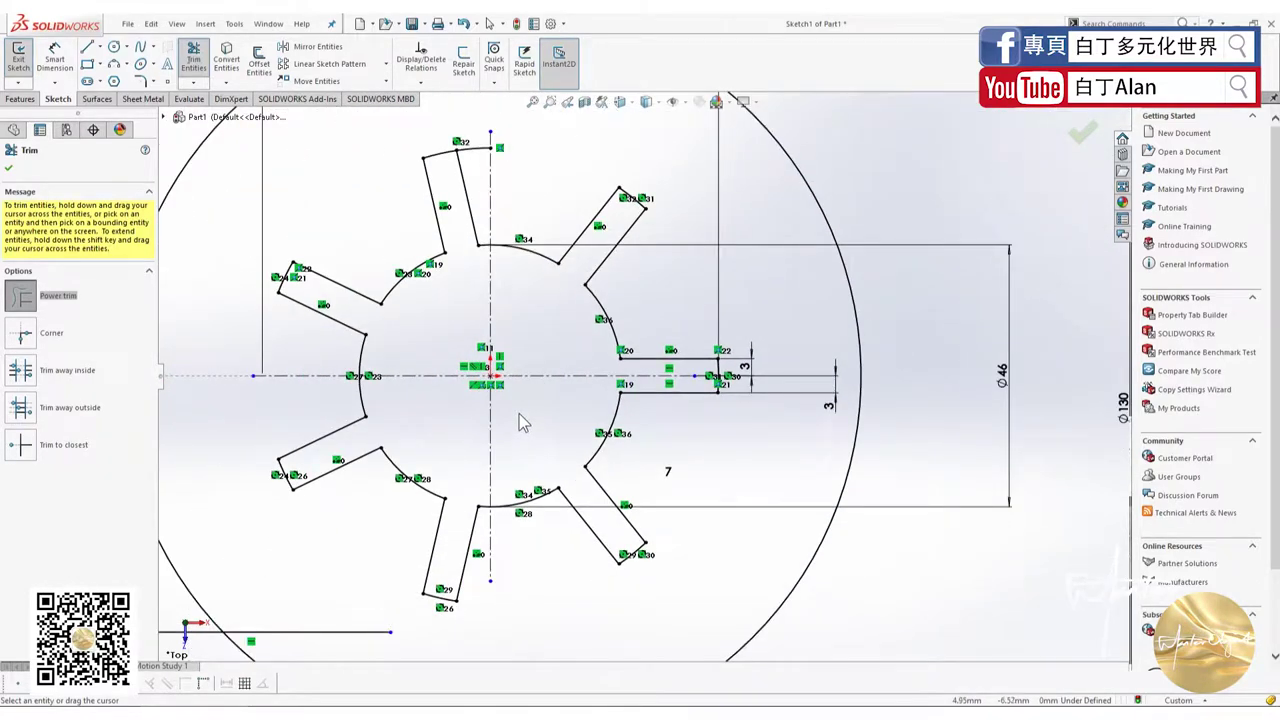
pyautogui.click(10, 169)
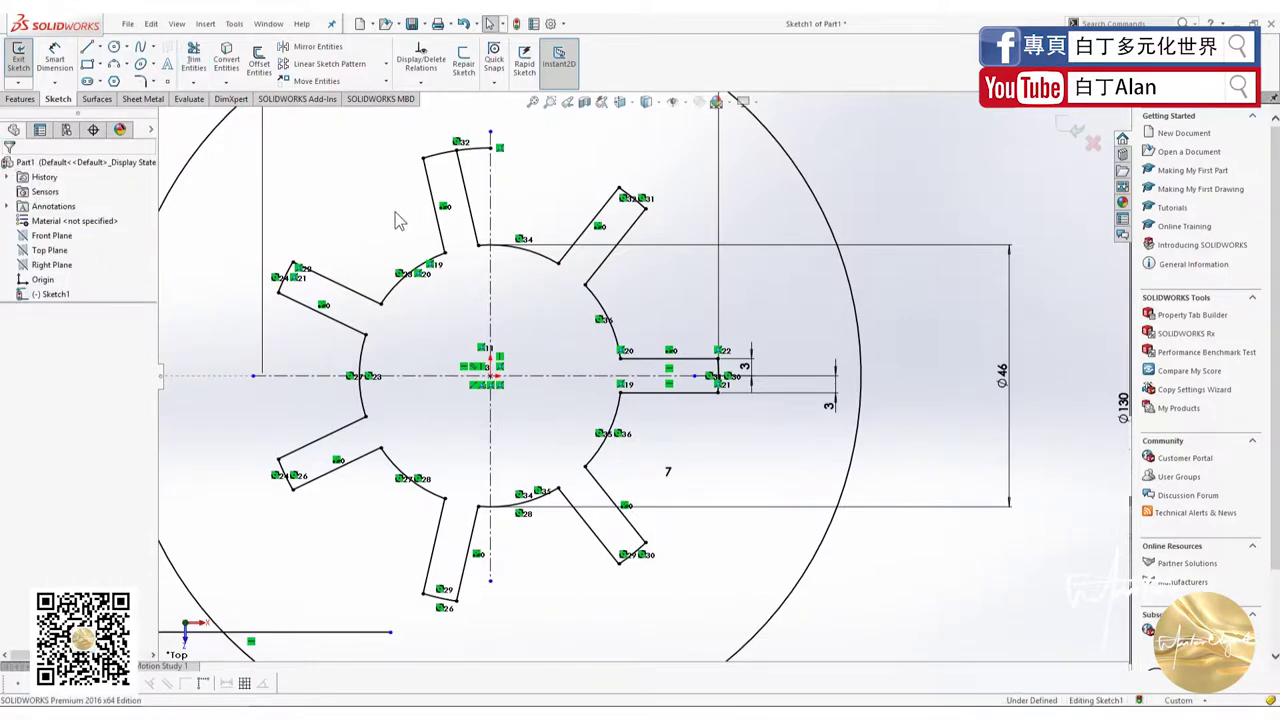
# Trim the leftover line piece inside the Ø130 outline circle.
pyautogui.scroll(2, 566, 418)
pyautogui.scroll(2, 566, 418)
pyautogui.scroll(1, 725, 450)
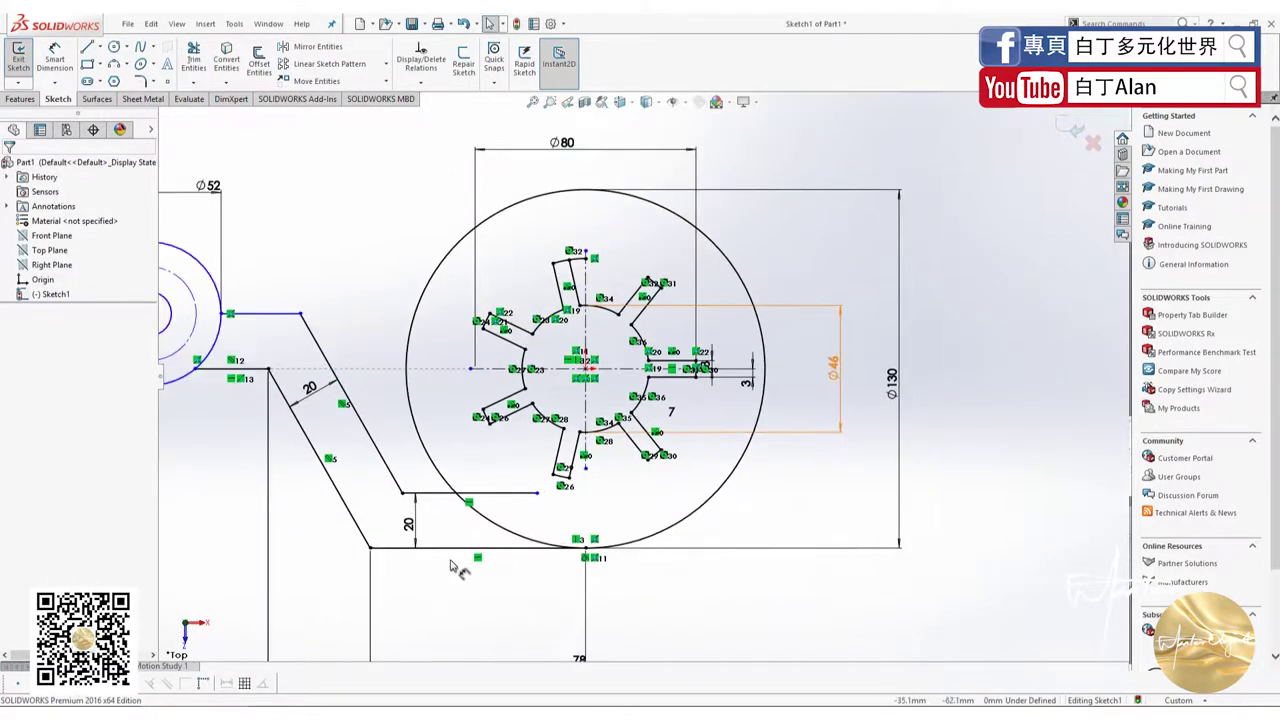
pyautogui.click(193, 55)
pyautogui.click(514, 503)
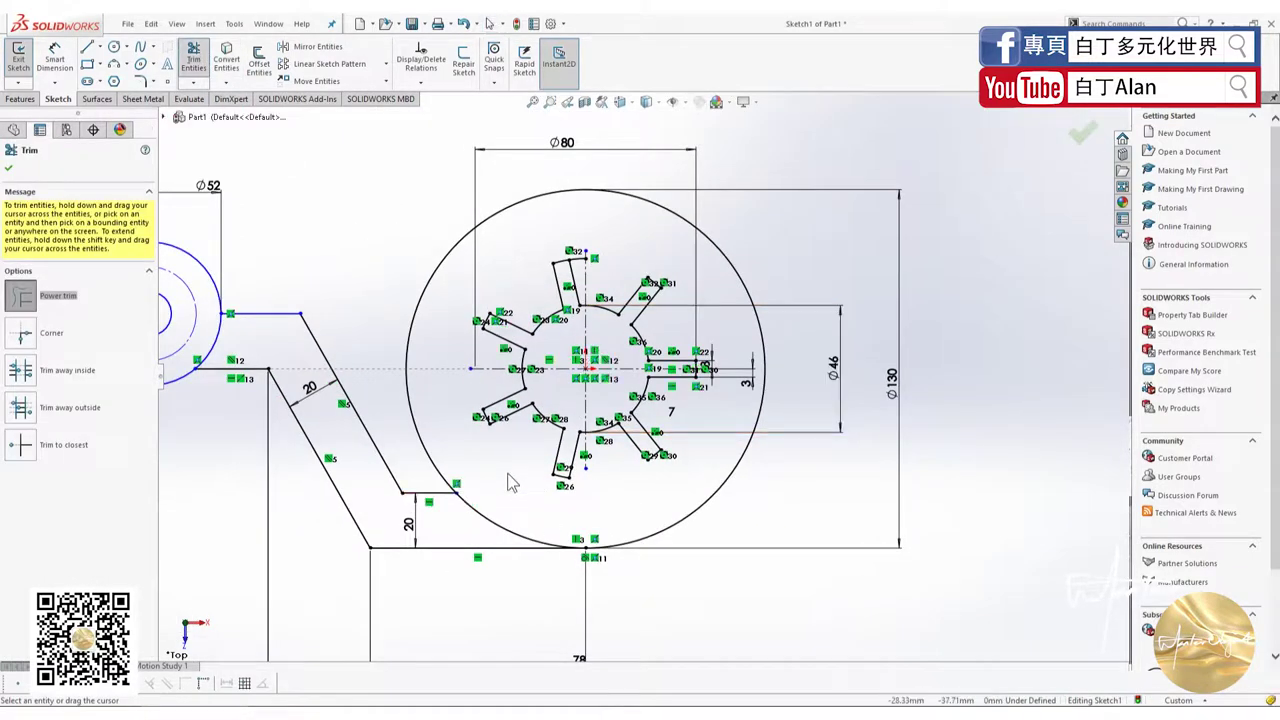
# Check the reference cam drawing in the browser and return to the sketch.
pyautogui.hotkey('alt', 'Tab')
pyautogui.hotkey('alt', 'Tab')
pyautogui.hotkey('alt', 'Tab')
pyautogui.hotkey('alt', 'Tab')
pyautogui.scroll(3, 600, 300)
pyautogui.scroll(-2, 415, 300)
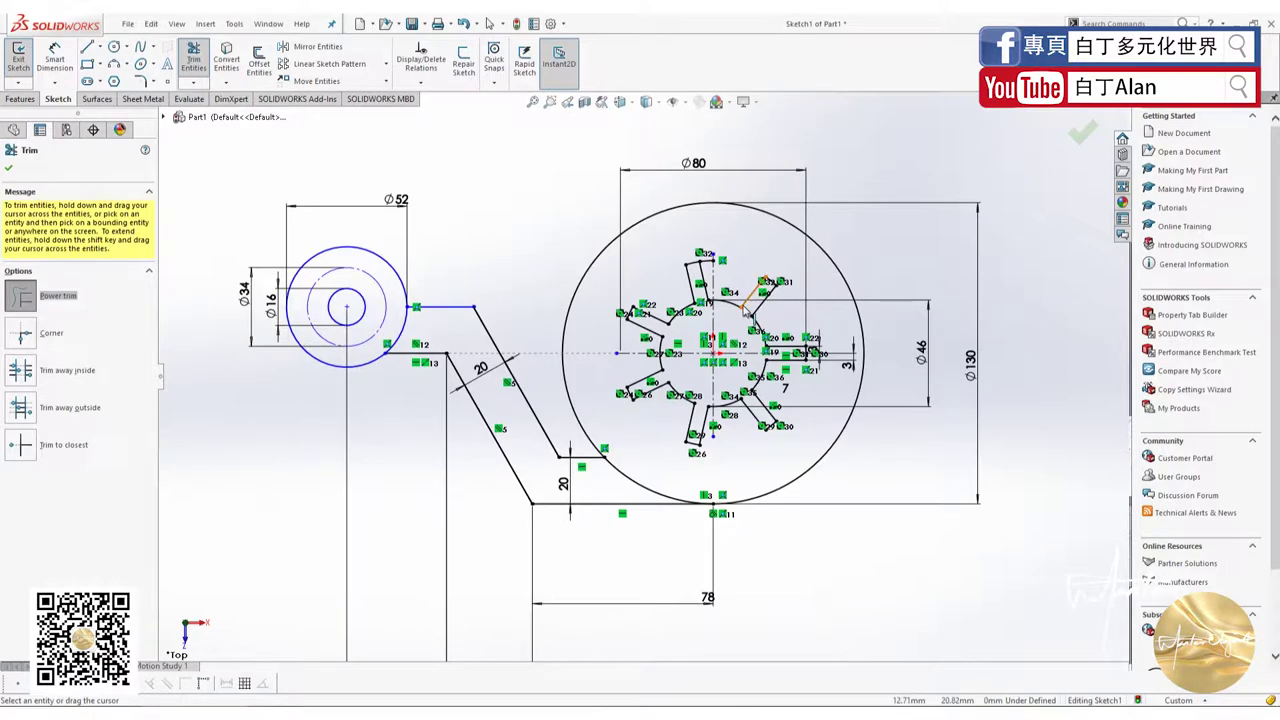
pyautogui.hotkey('alt', 'Tab')
pyautogui.hotkey('alt', 'Tab')
pyautogui.hotkey('alt', 'Tab')
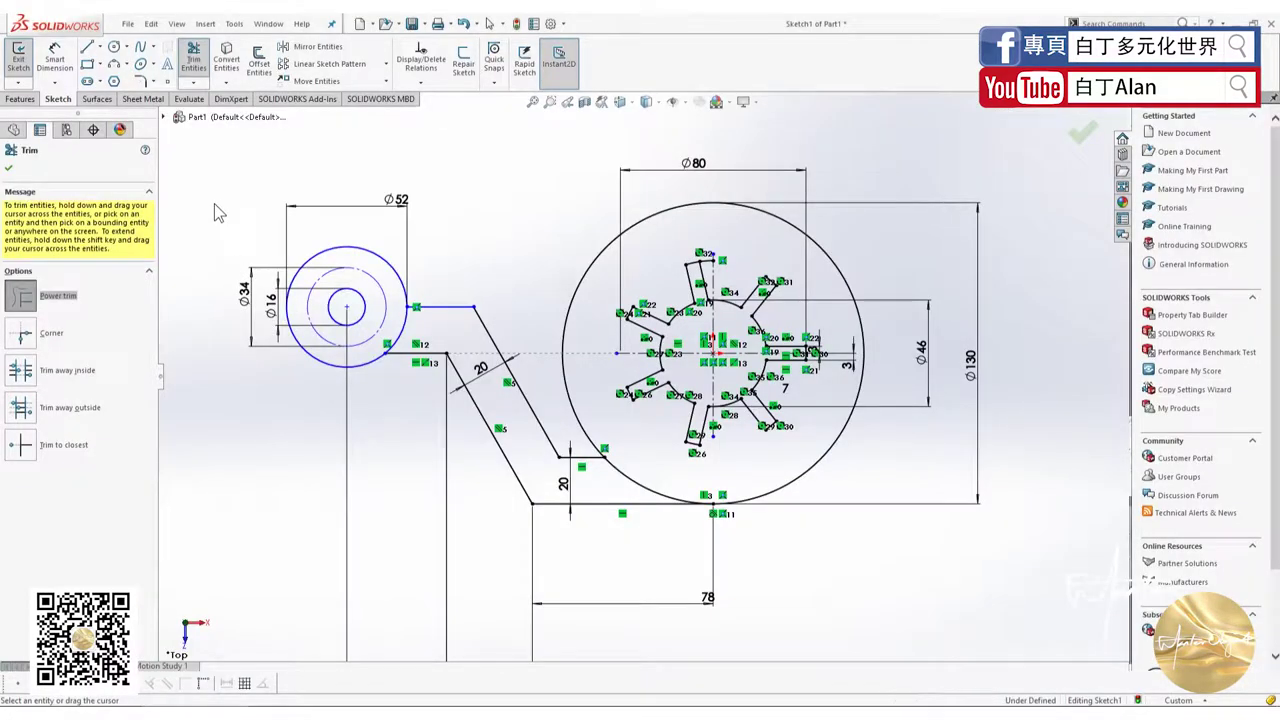
# Add a coincident relation between the Ø52 hub centre point and the arm's top edge line.
pyautogui.click(114, 46)
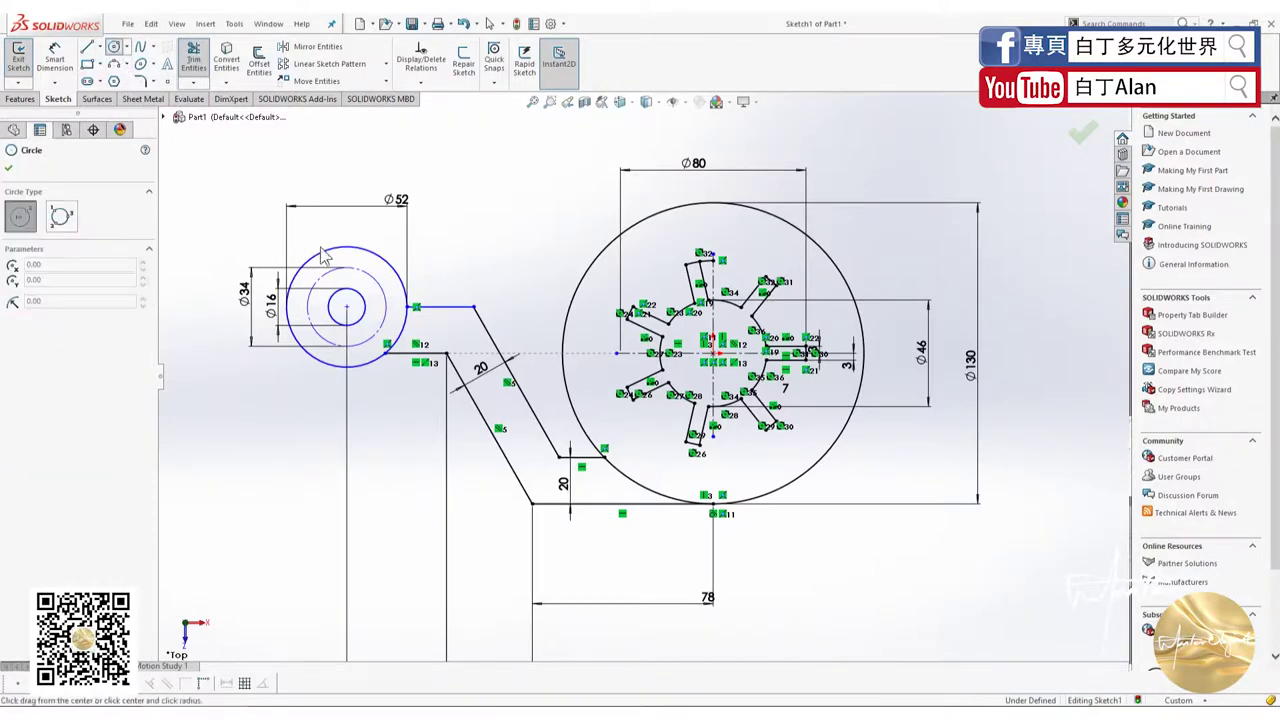
pyautogui.scroll(-3, 349, 265)
pyautogui.scroll(-2, 349, 265)
pyautogui.scroll(3, 598, 364)
pyautogui.scroll(-3, 444, 335)
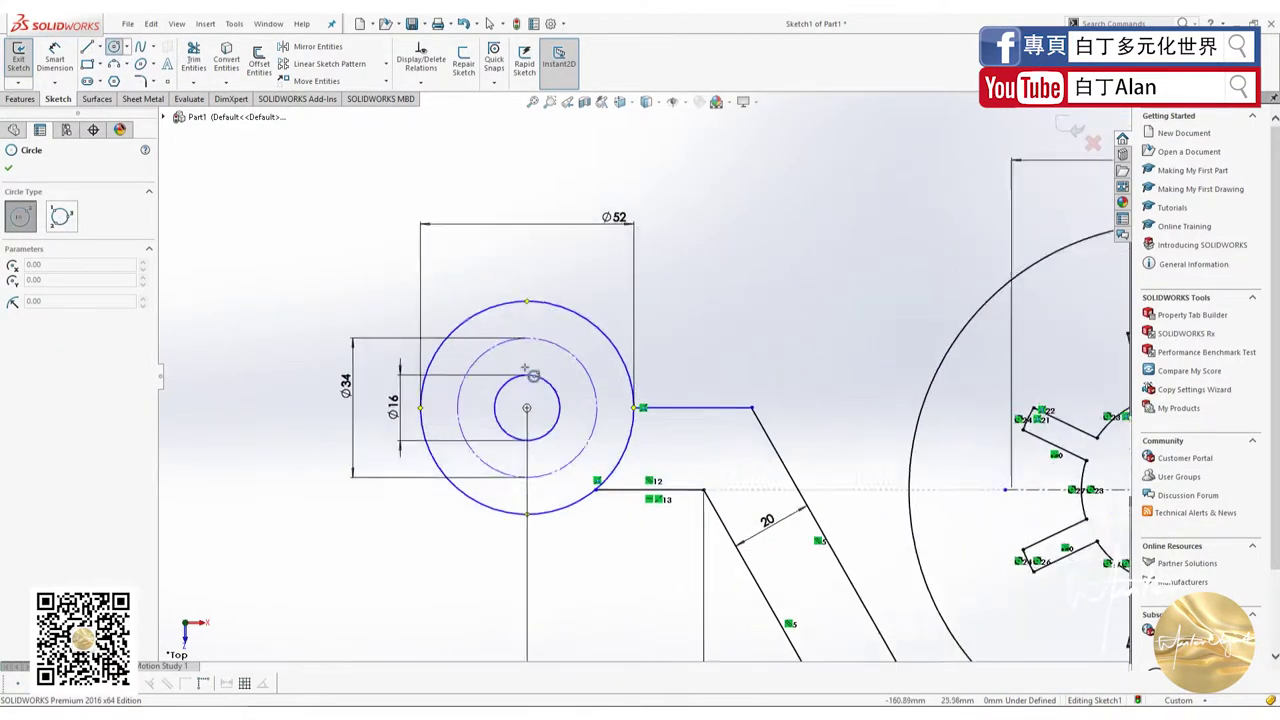
pyautogui.scroll(-1, 557, 337)
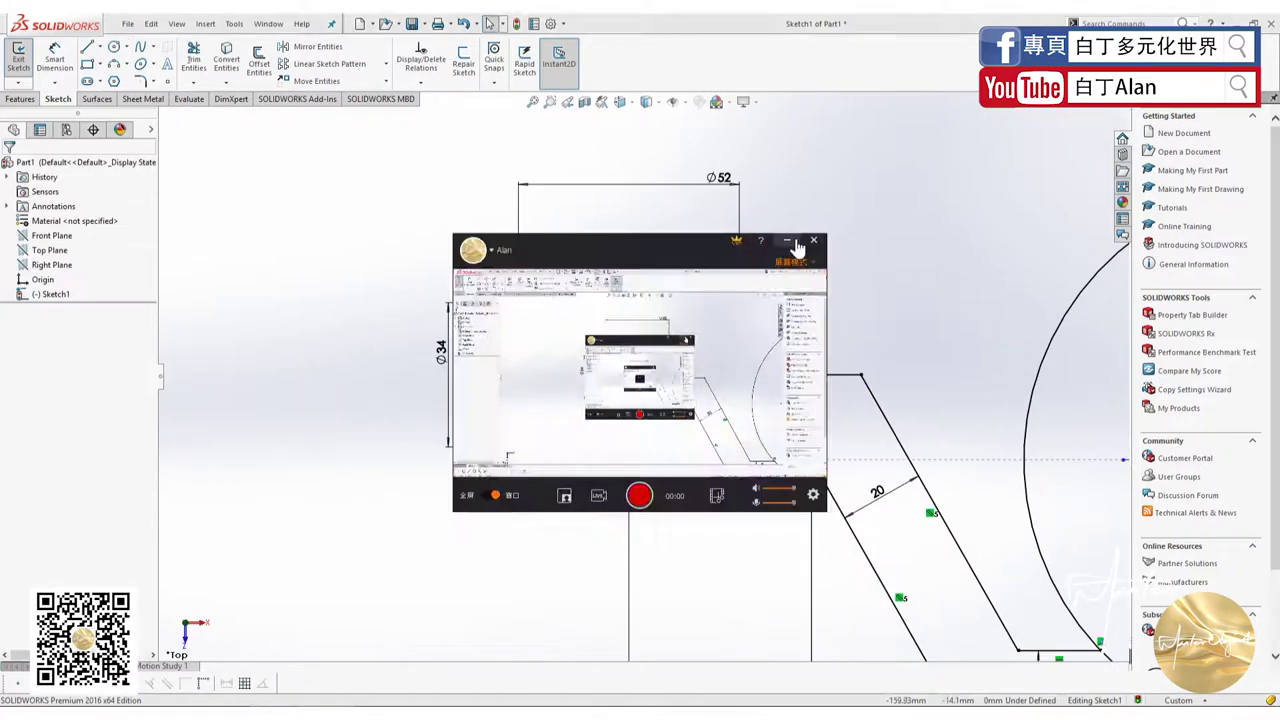
pyautogui.click(796, 244)
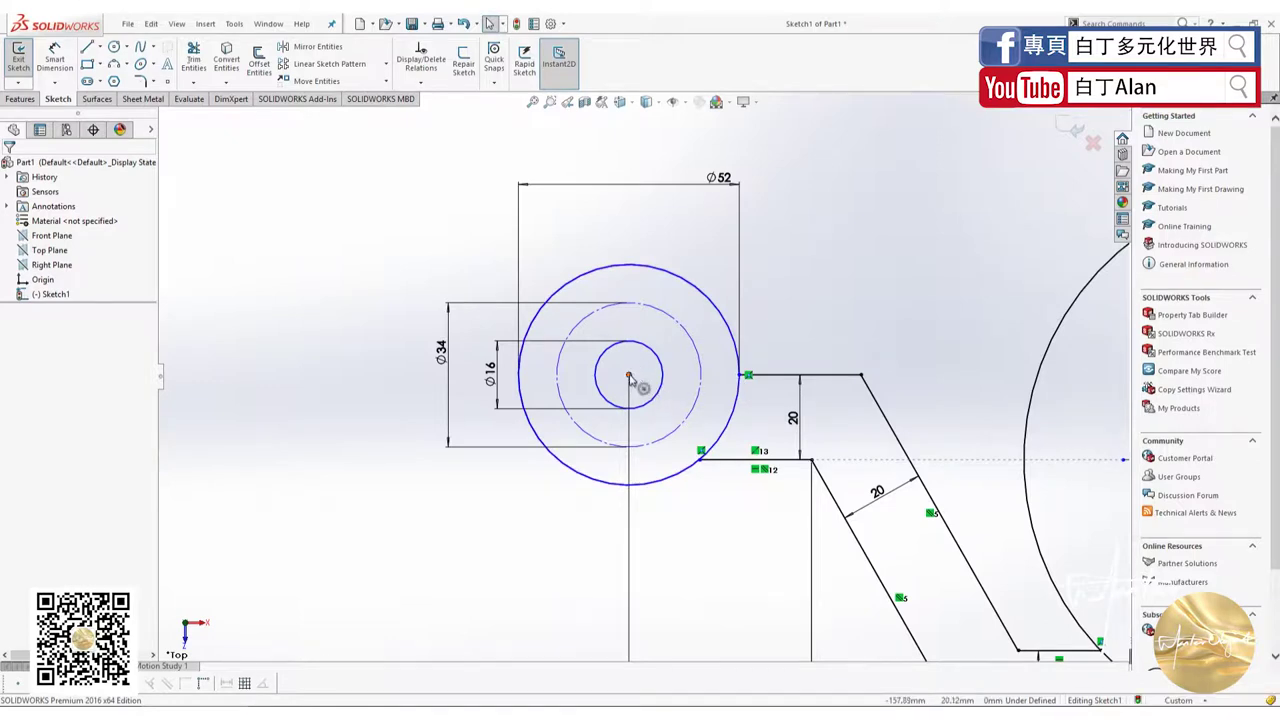
pyautogui.click(748, 376)
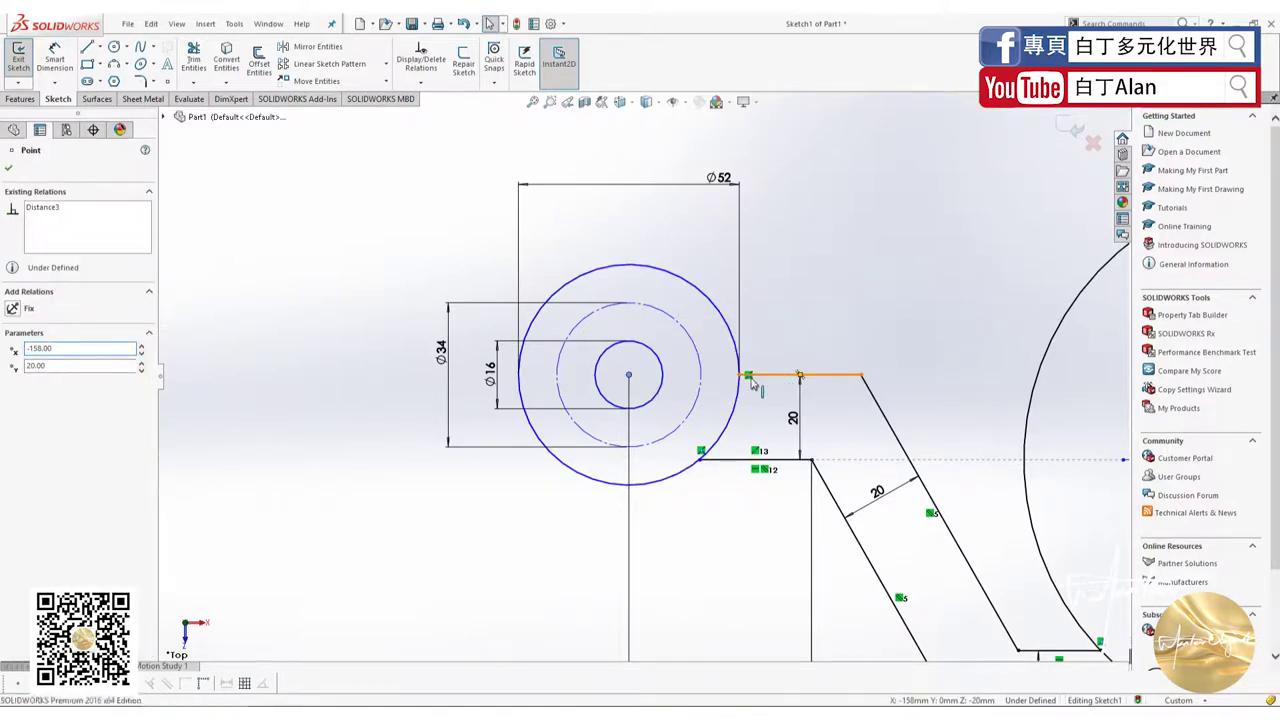
pyautogui.keyDown('ctrl'); pyautogui.click(752, 383); pyautogui.keyUp('ctrl')
pyautogui.click(40, 398)
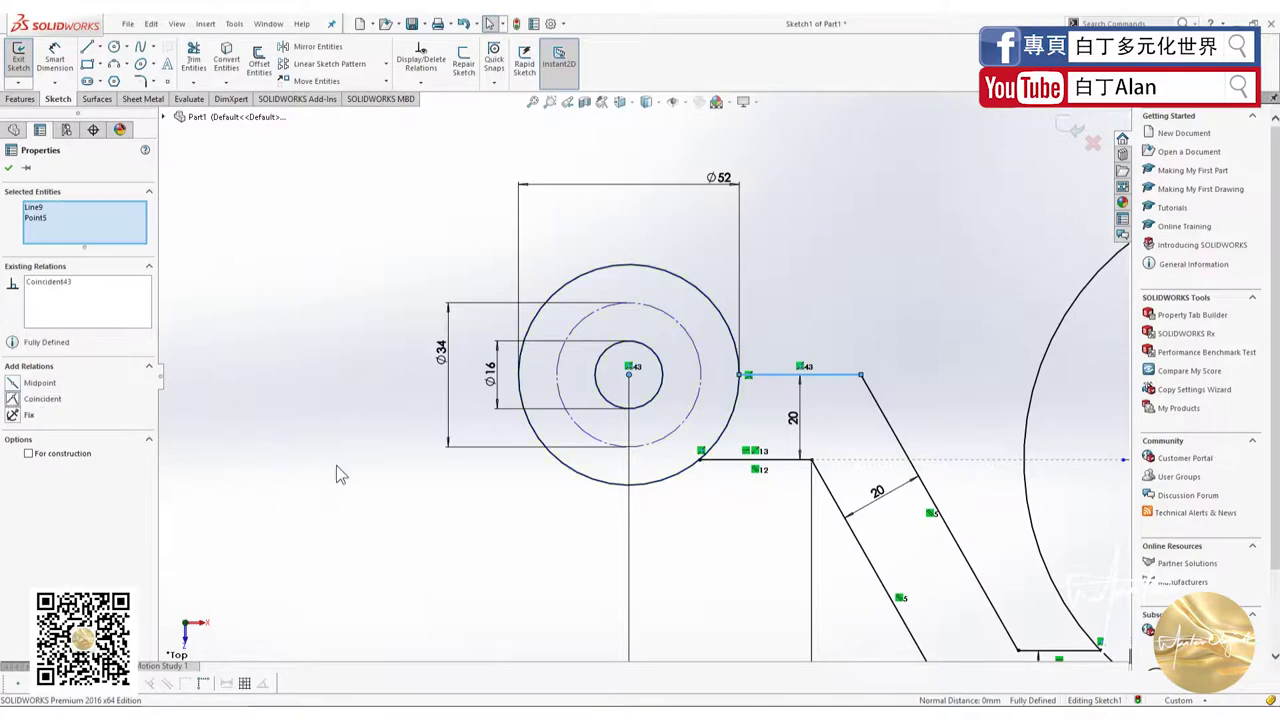
pyautogui.click(402, 498)
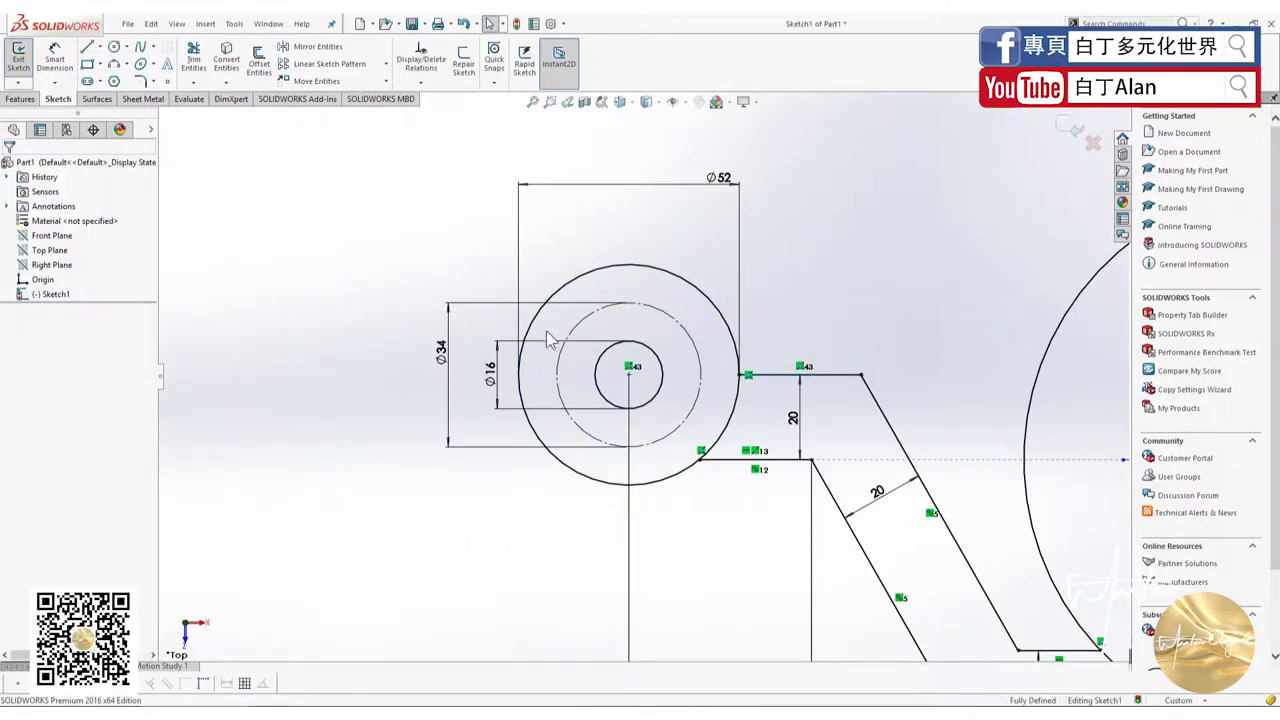
# Draw a centreline from the dashed circle's left edge to the hub centre, continuing diagonally up-left.
pyautogui.click(125, 47)
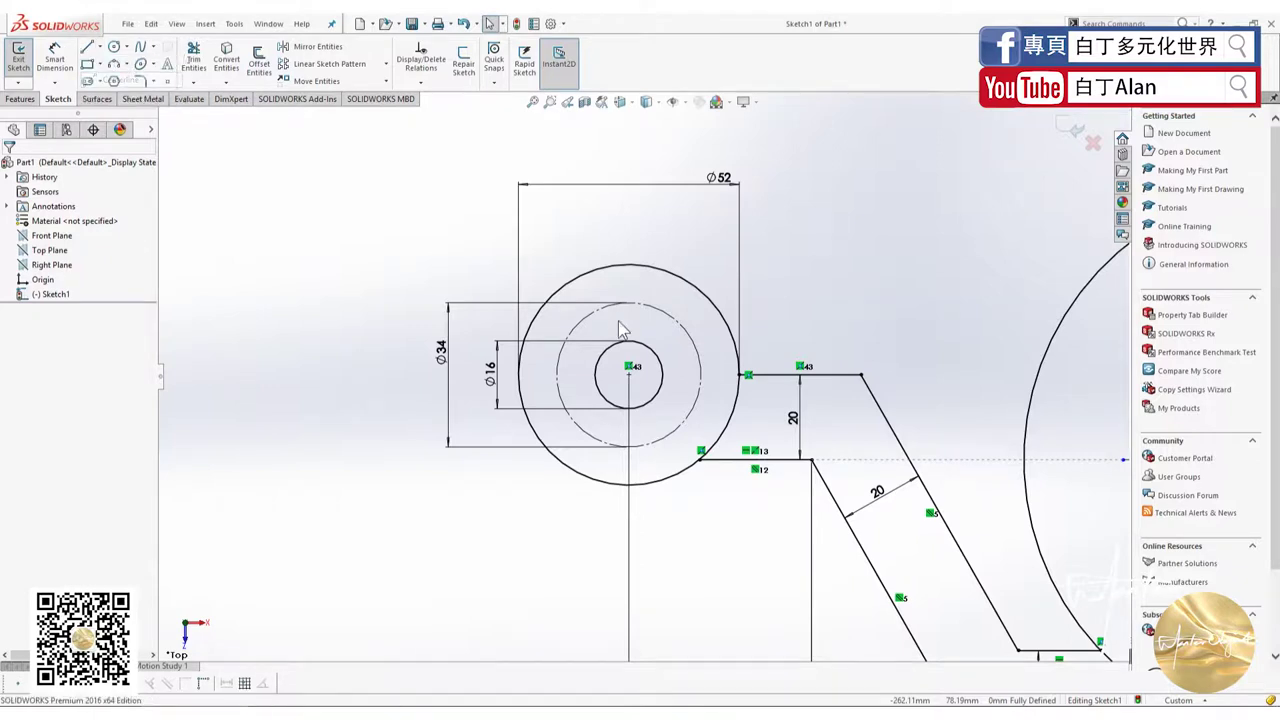
pyautogui.press('l')
pyautogui.click(556, 375)
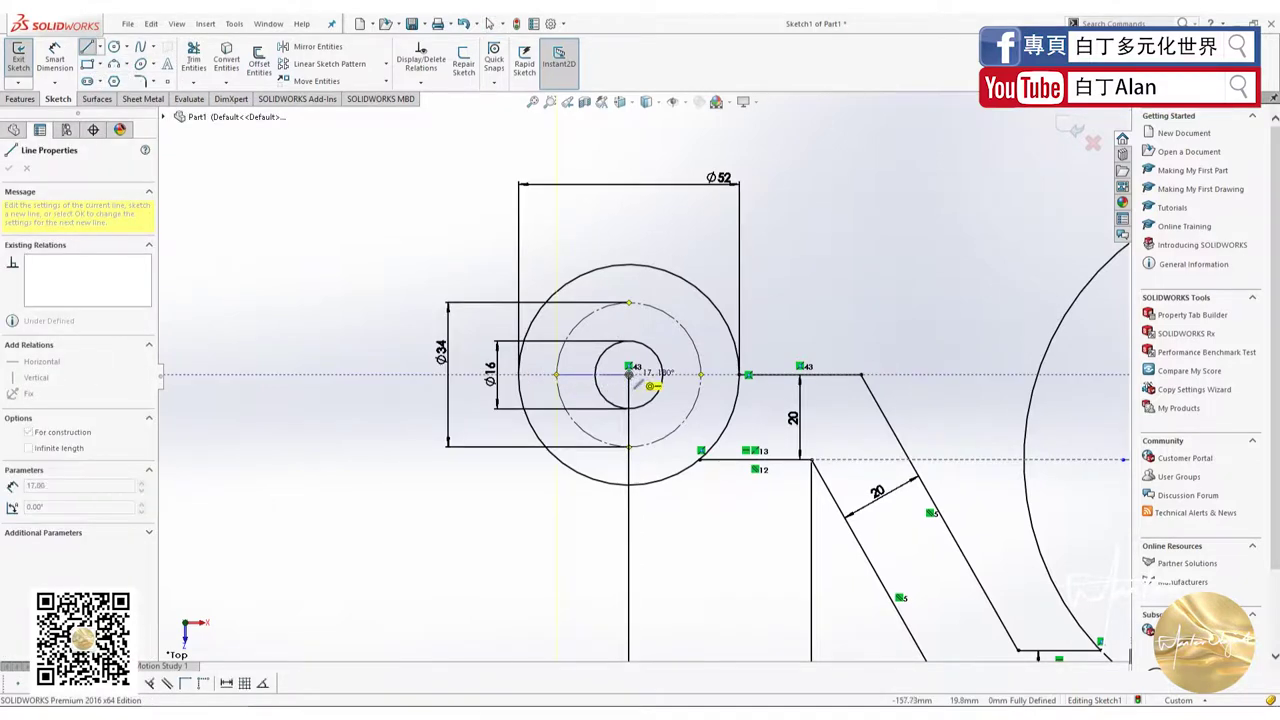
pyautogui.click(629, 376)
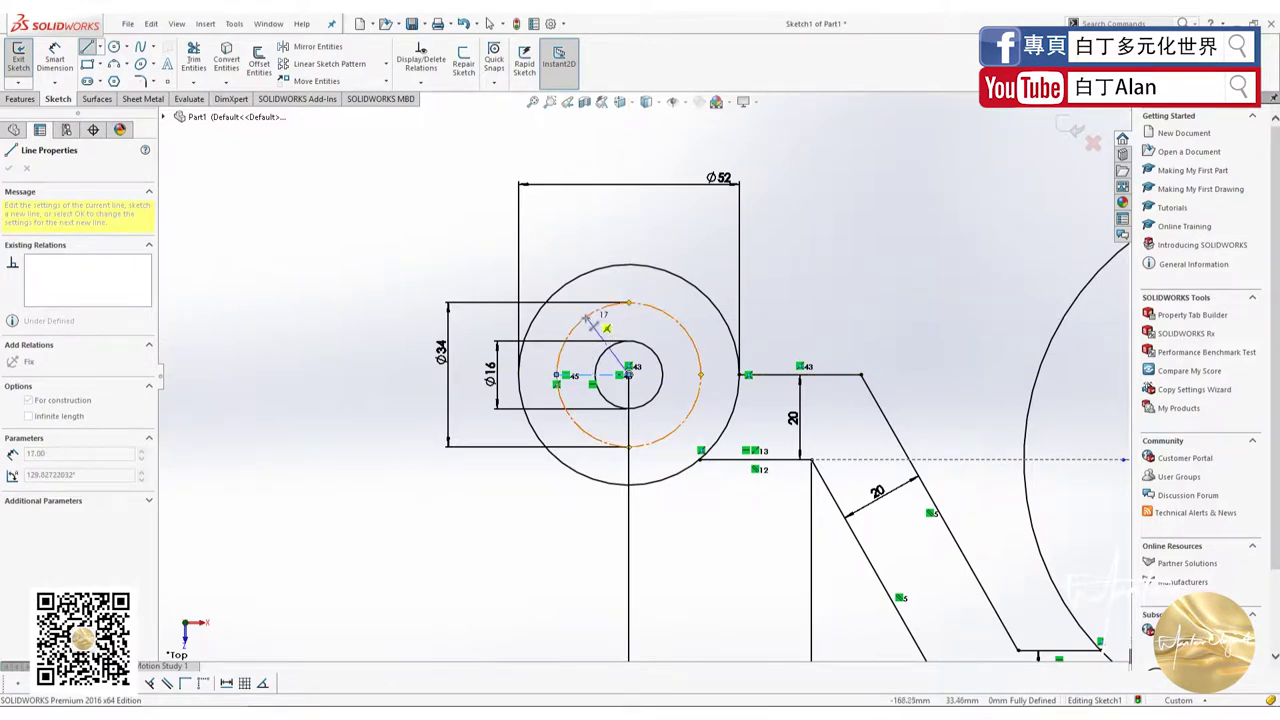
pyautogui.click(536, 259)
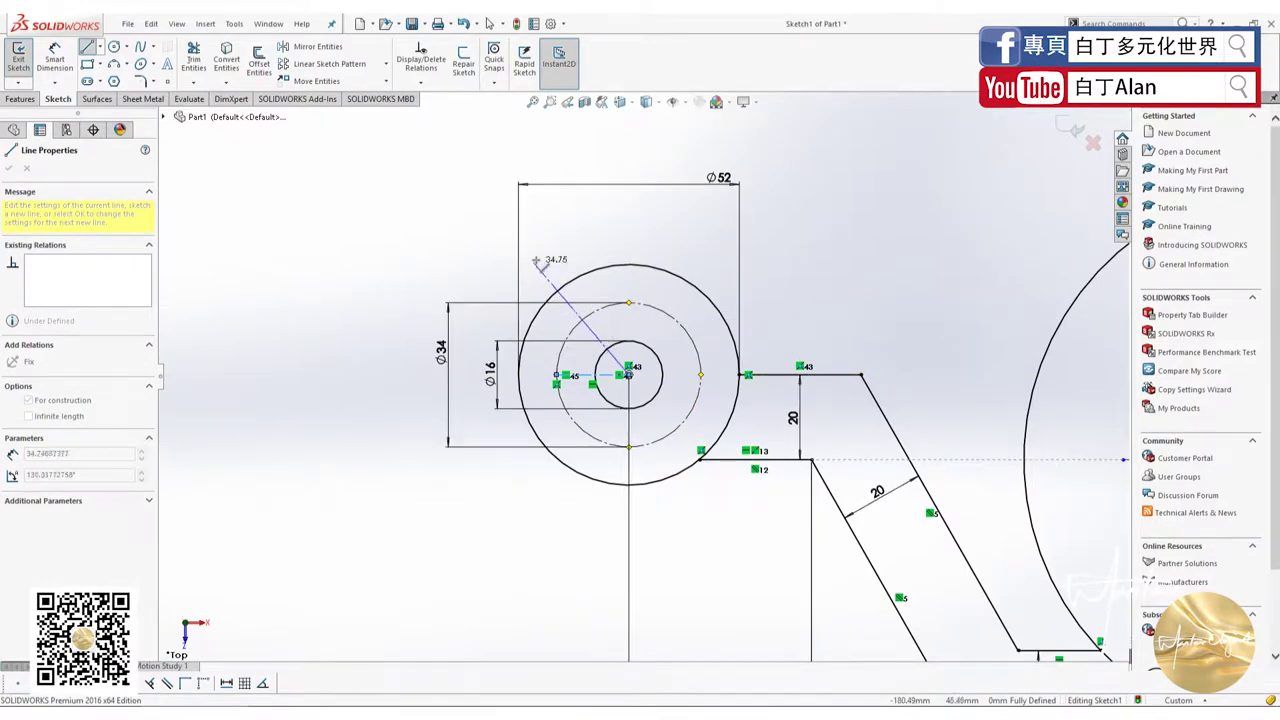
pyautogui.press('Escape')
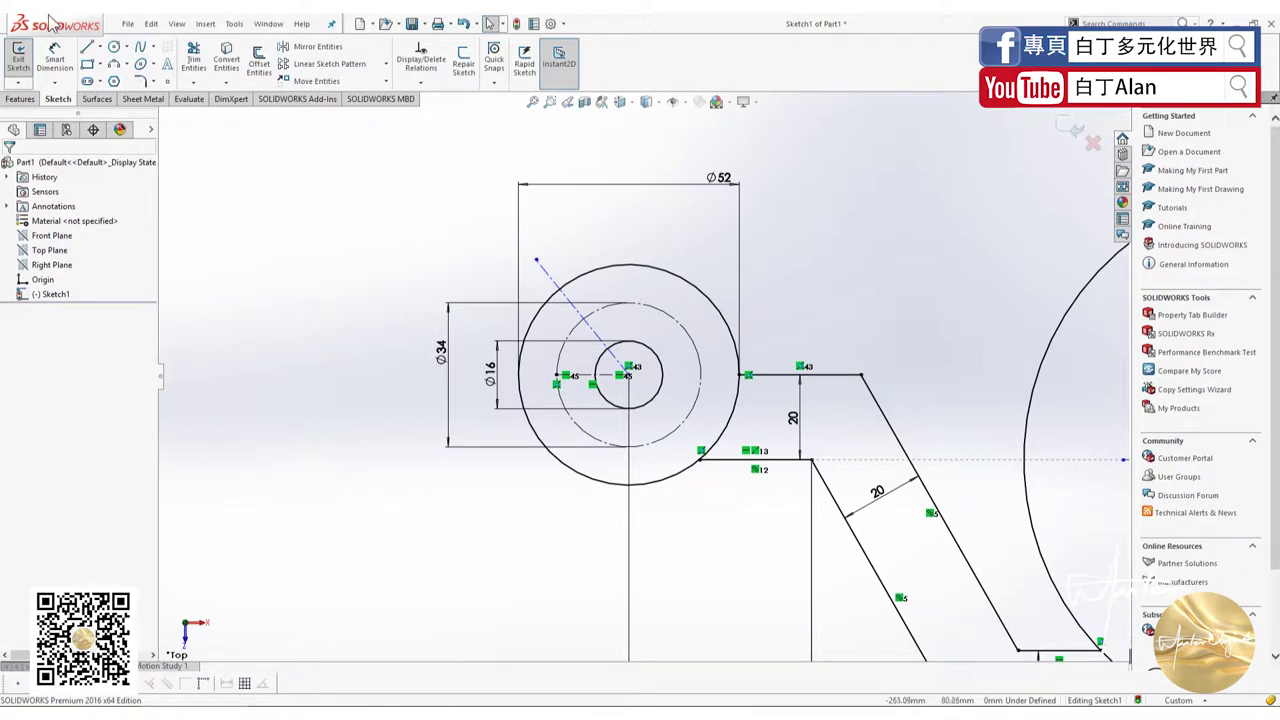
# Dimension the angle between the diagonal and horizontal centrelines as 45°.
pyautogui.click(590, 326)
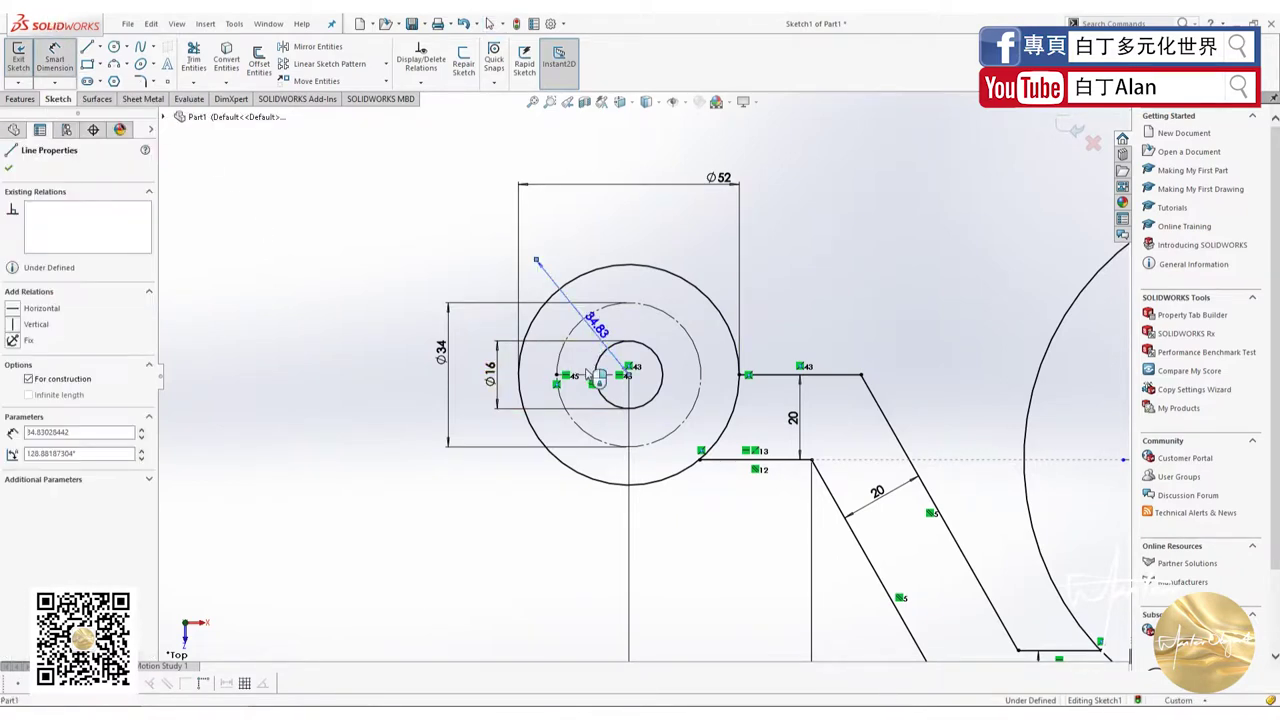
pyautogui.click(588, 374)
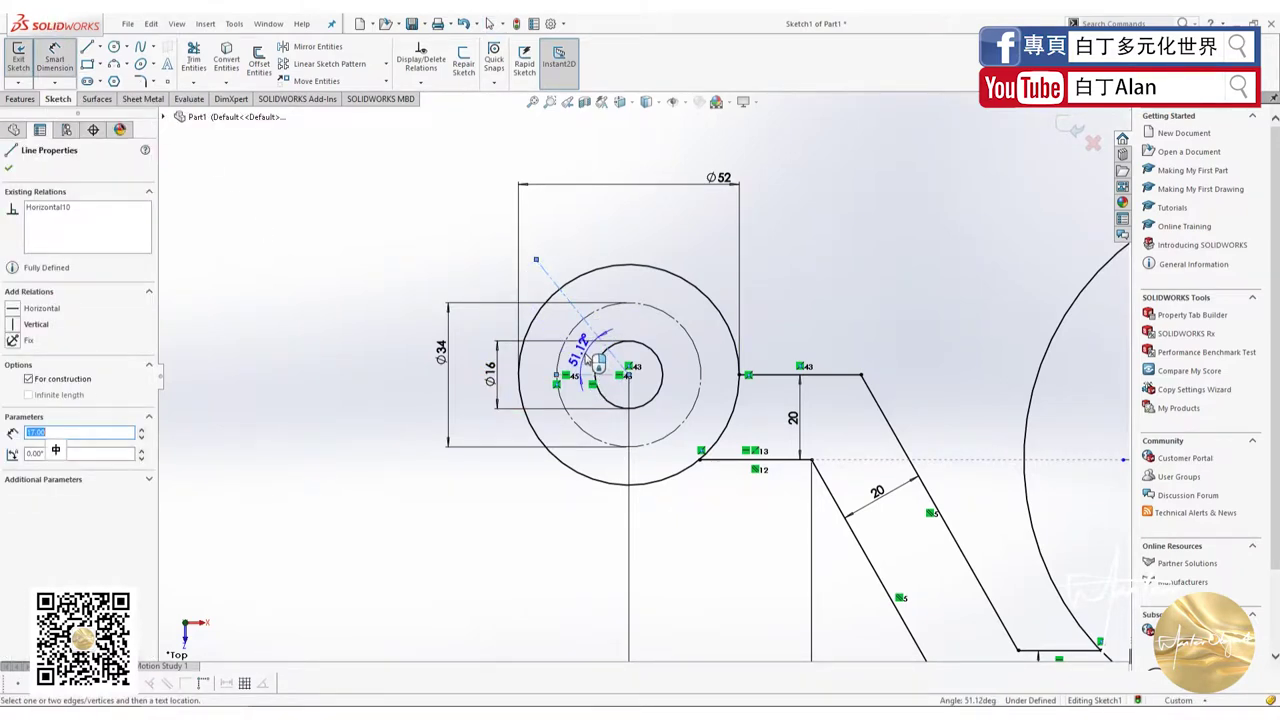
pyautogui.click(596, 360)
pyautogui.write('45')
pyautogui.press('Return')
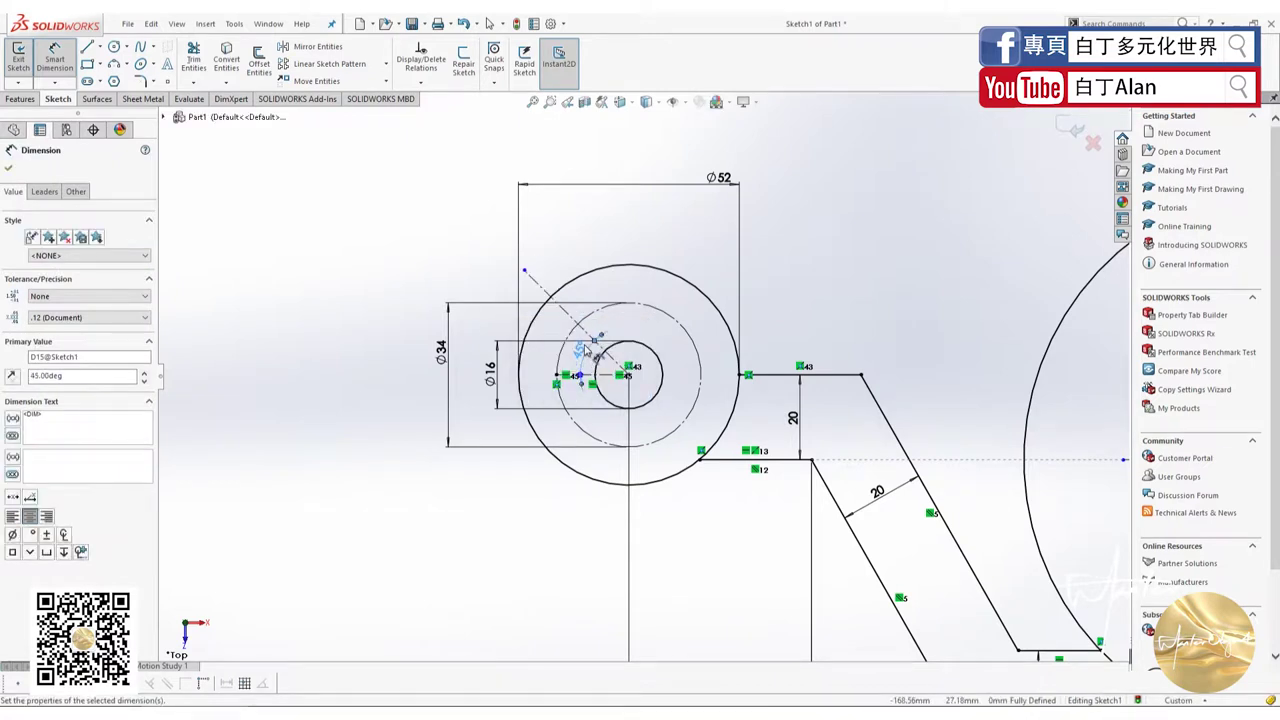
pyautogui.press('Escape')
pyautogui.scroll(-5, 620, 350)
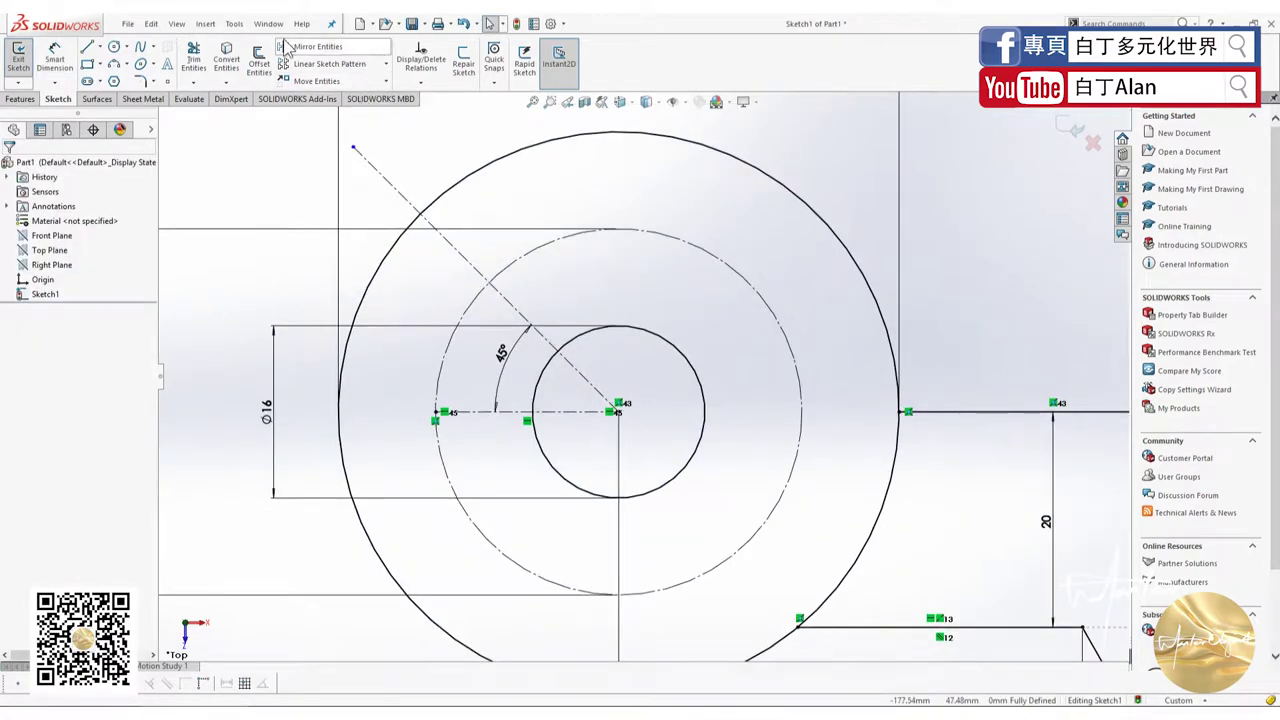
# Trim the diagonal centreline back to the dashed circle.
pyautogui.click(207, 57)
pyautogui.moveTo(445, 277); pyautogui.dragTo(395, 146)
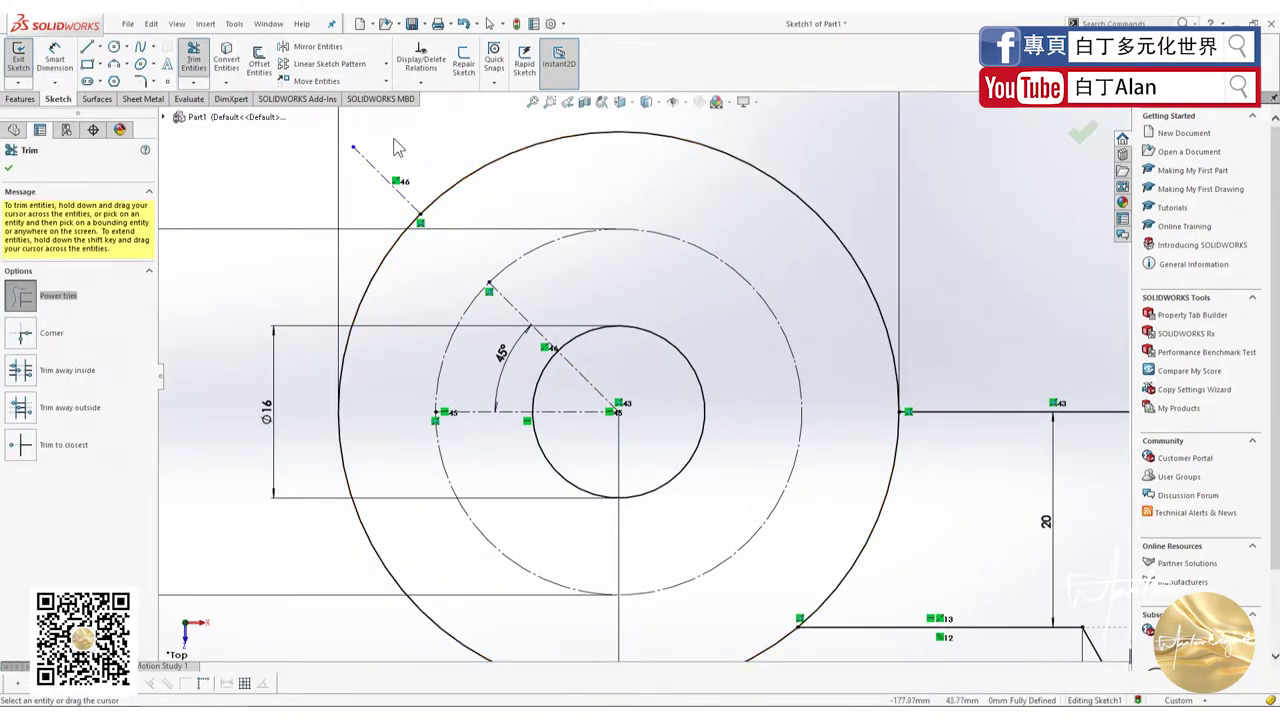
pyautogui.press('Escape')
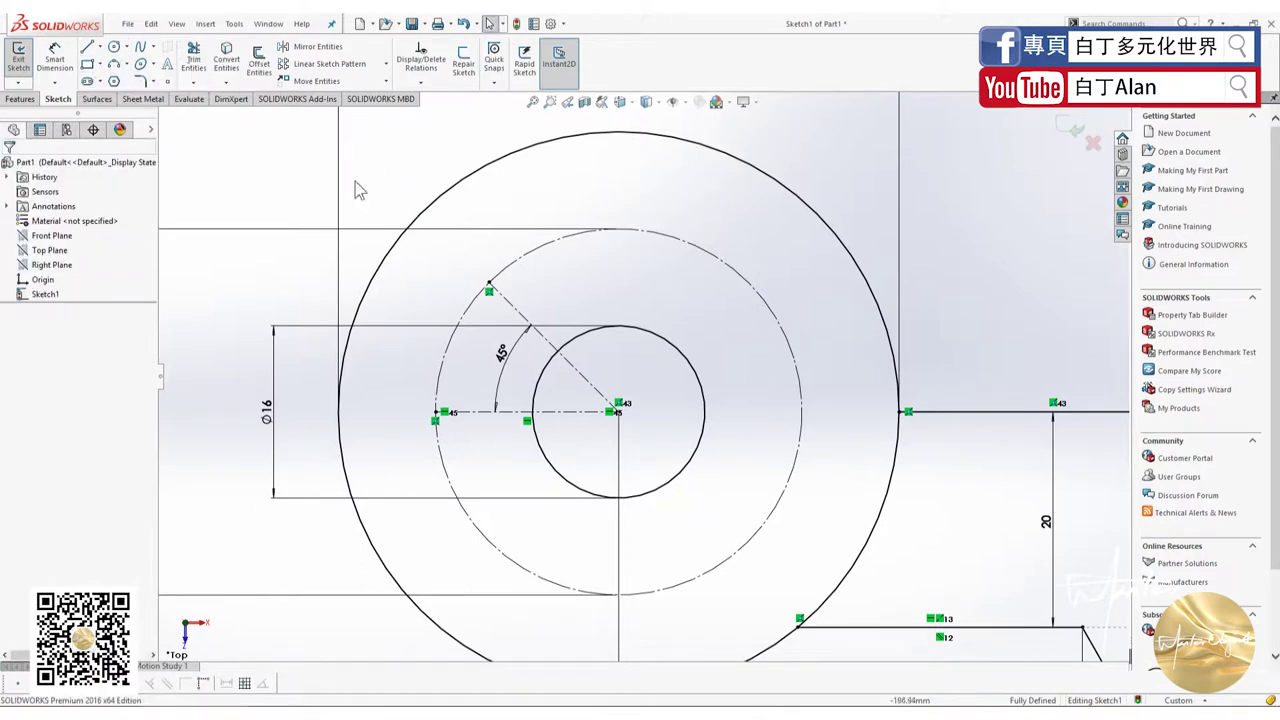
# Draw a small circle at the diagonal's end and dimension it to Ø8.
pyautogui.click(115, 47)
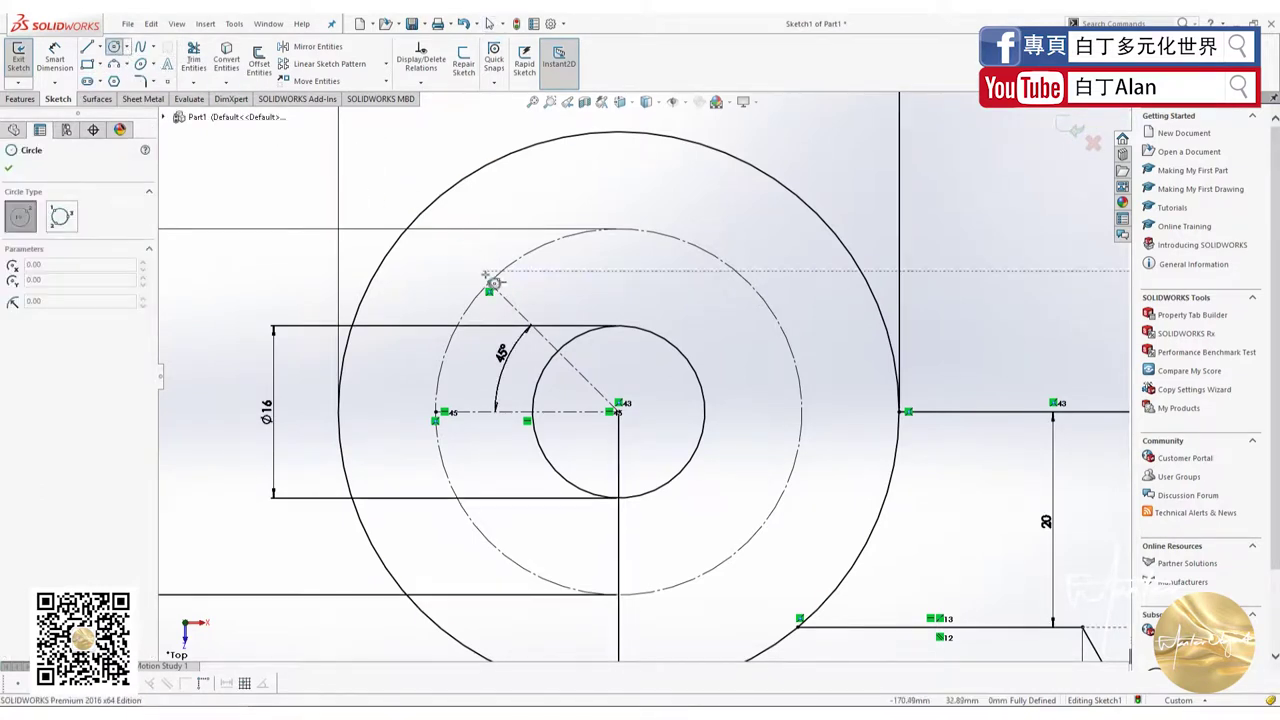
pyautogui.click(488, 283)
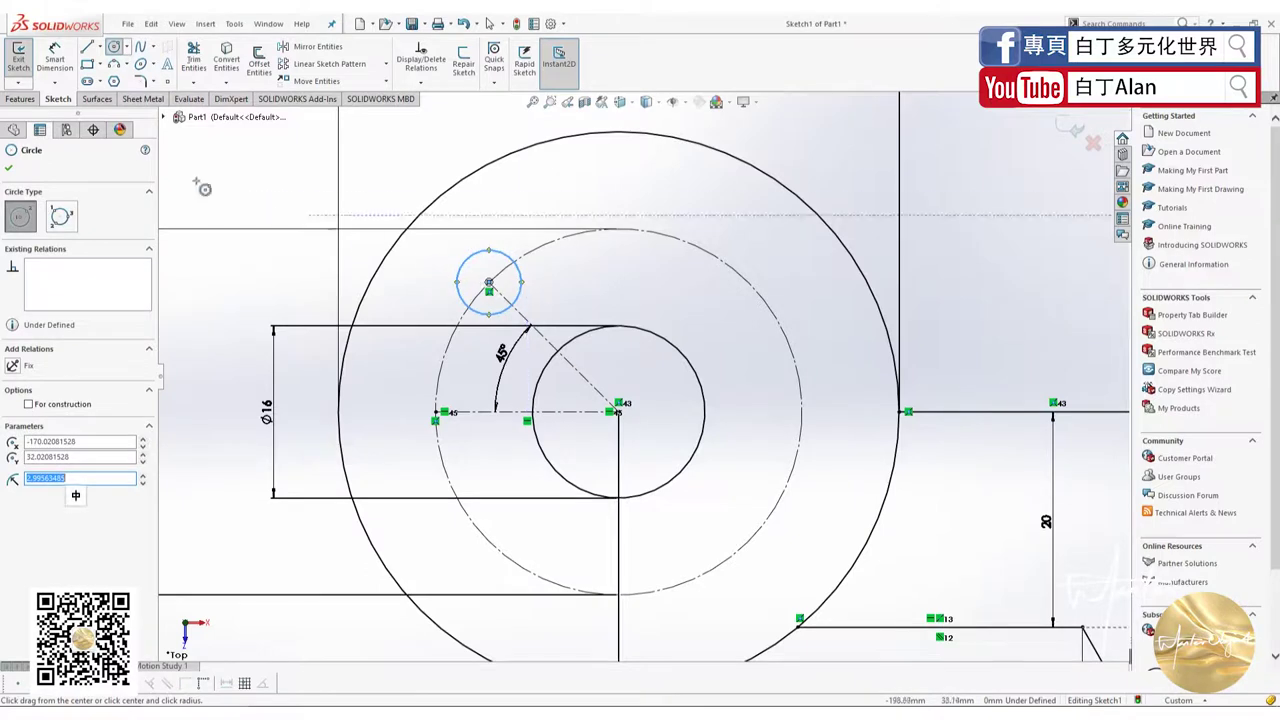
pyautogui.press('Escape')
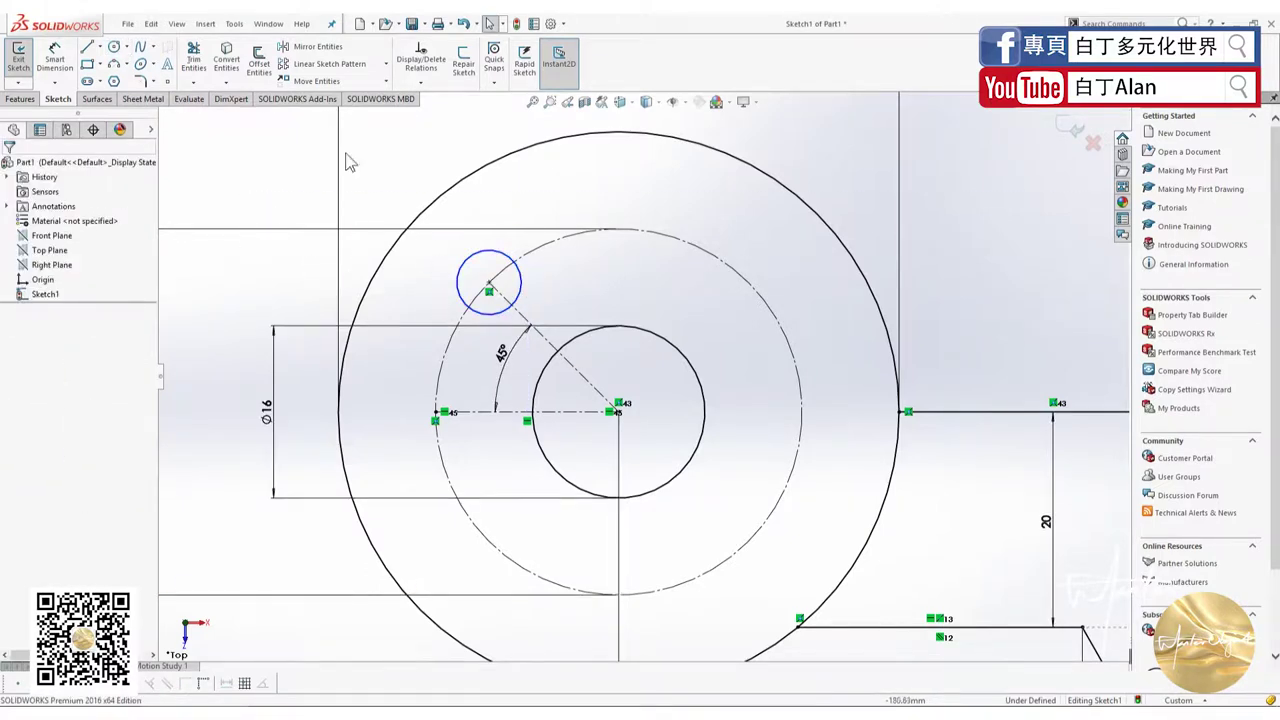
pyautogui.click(74, 55)
pyautogui.click(489, 253)
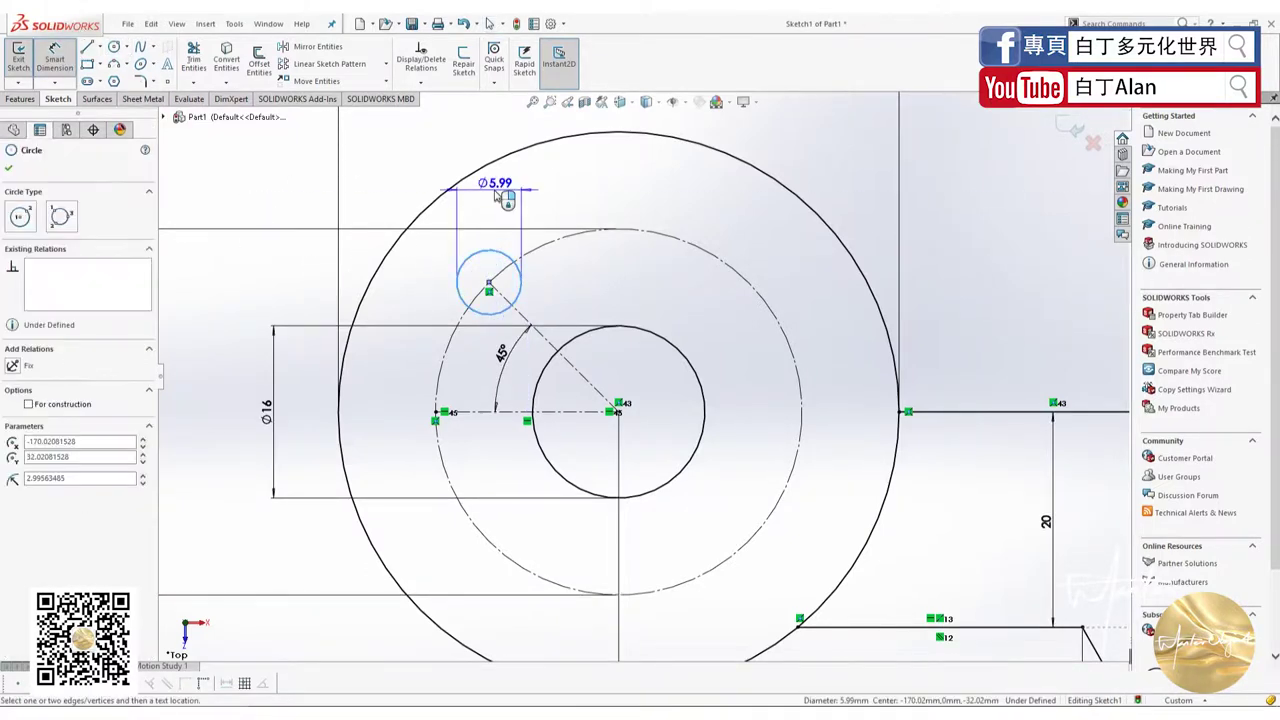
pyautogui.click(496, 192)
pyautogui.write('8')
pyautogui.press('Return')
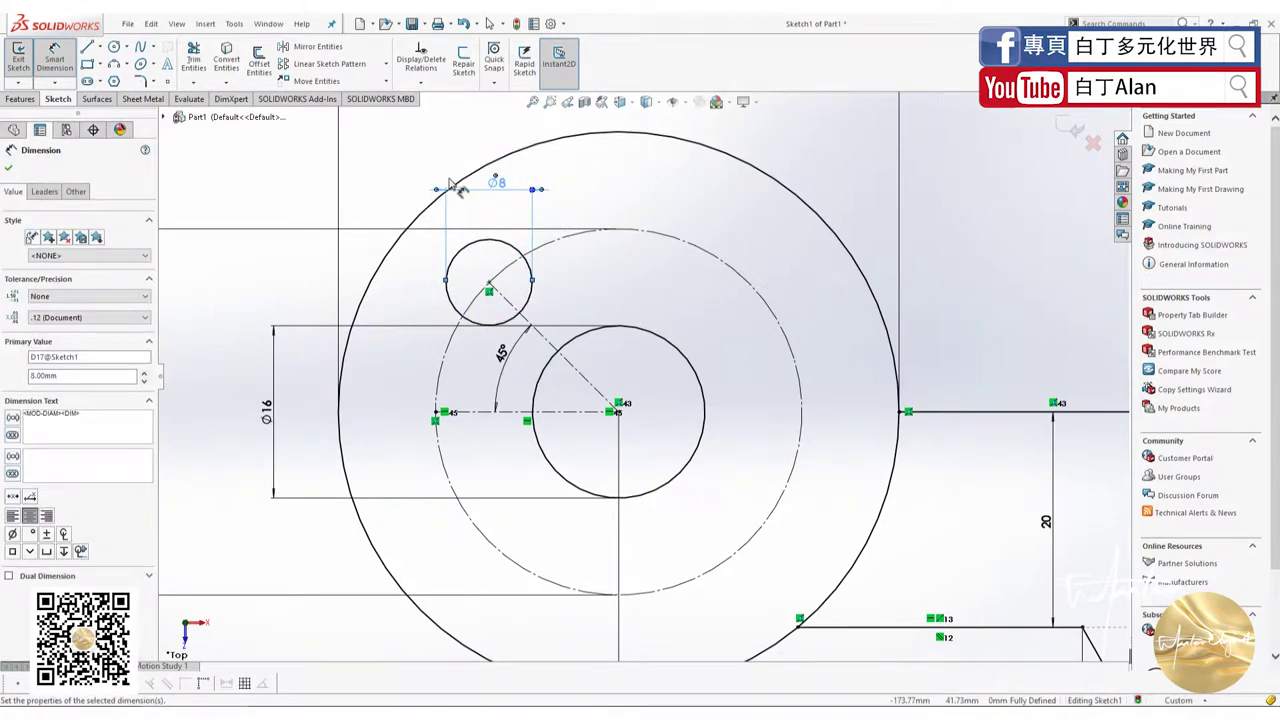
pyautogui.press('Escape')
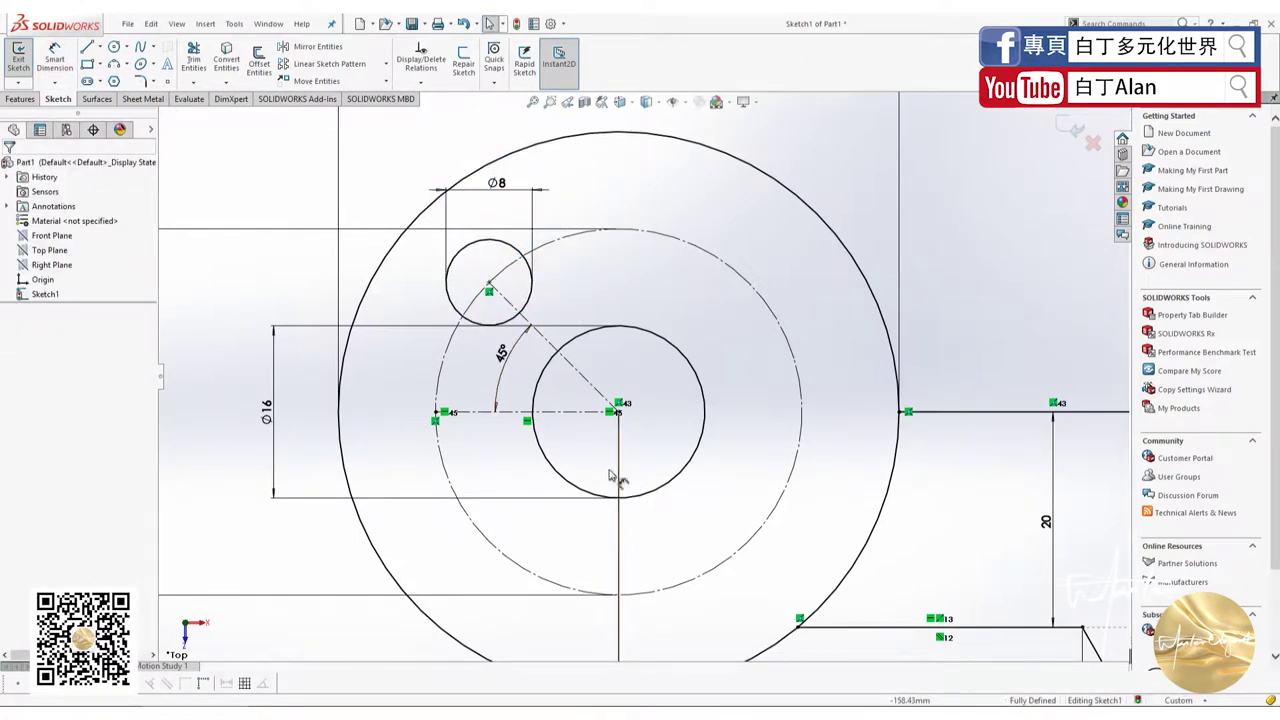
pyautogui.click(385, 64)
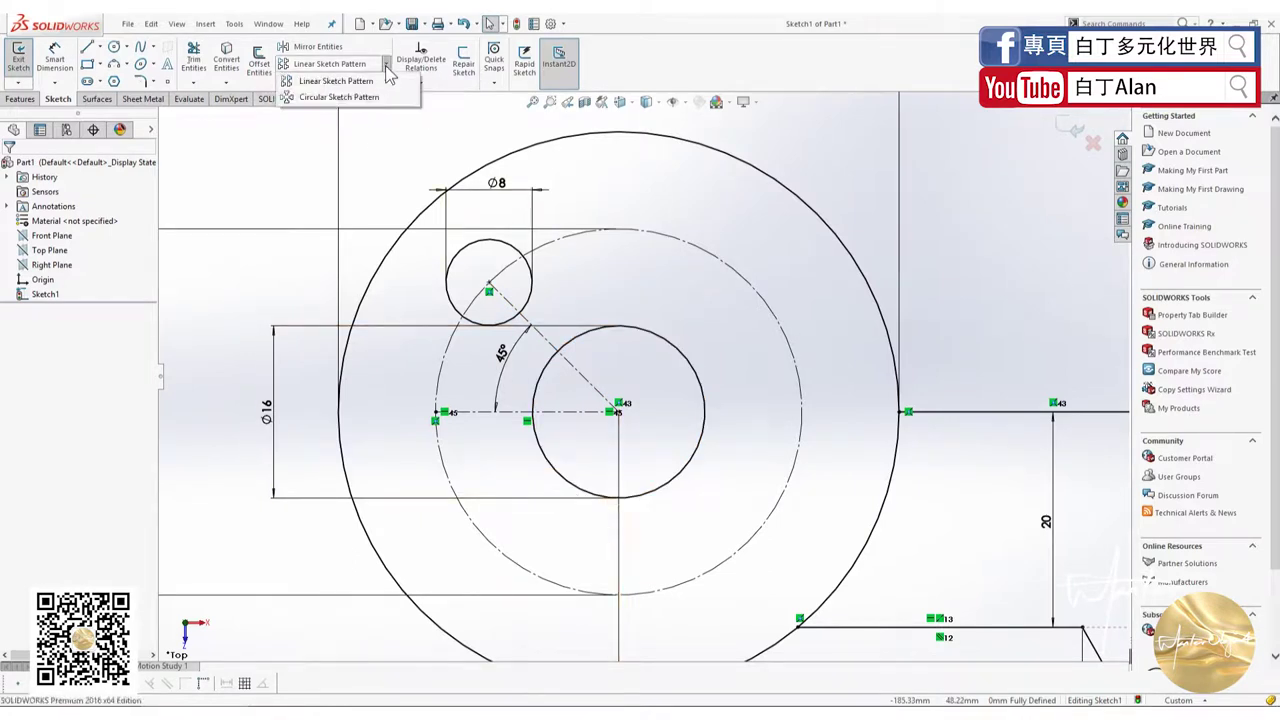
pyautogui.click(330, 93)
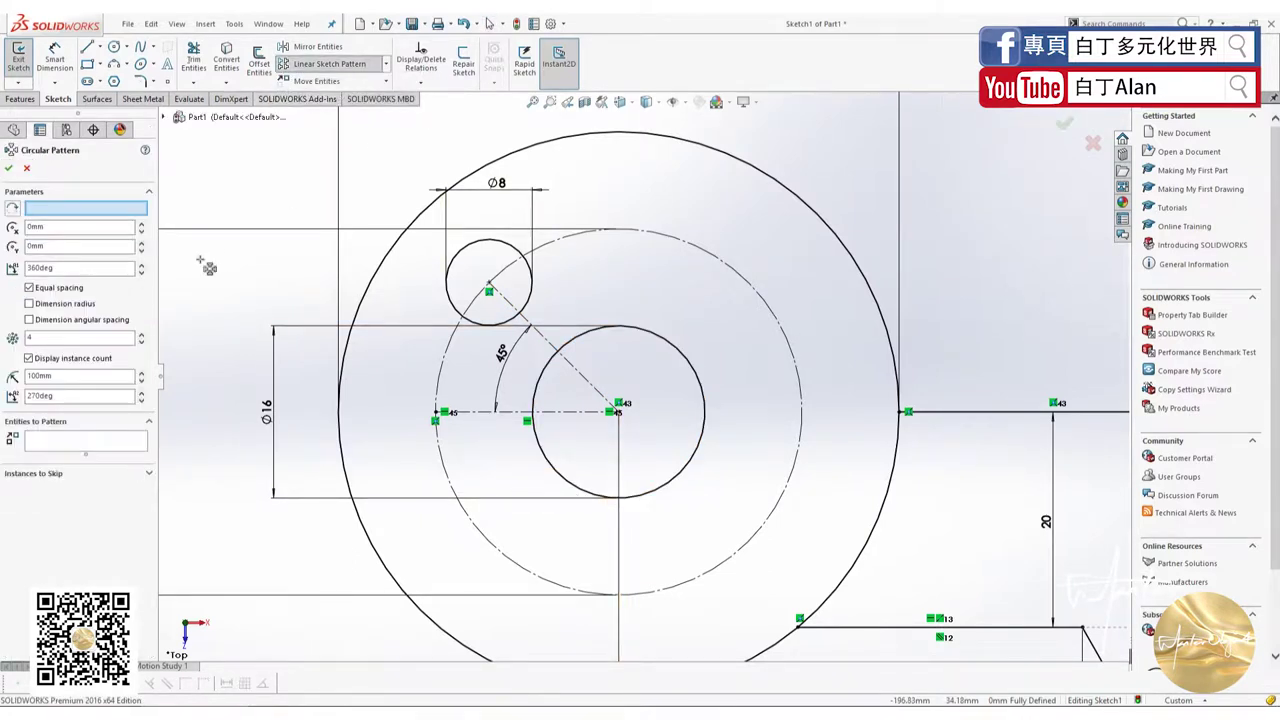
pyautogui.click(448, 297)
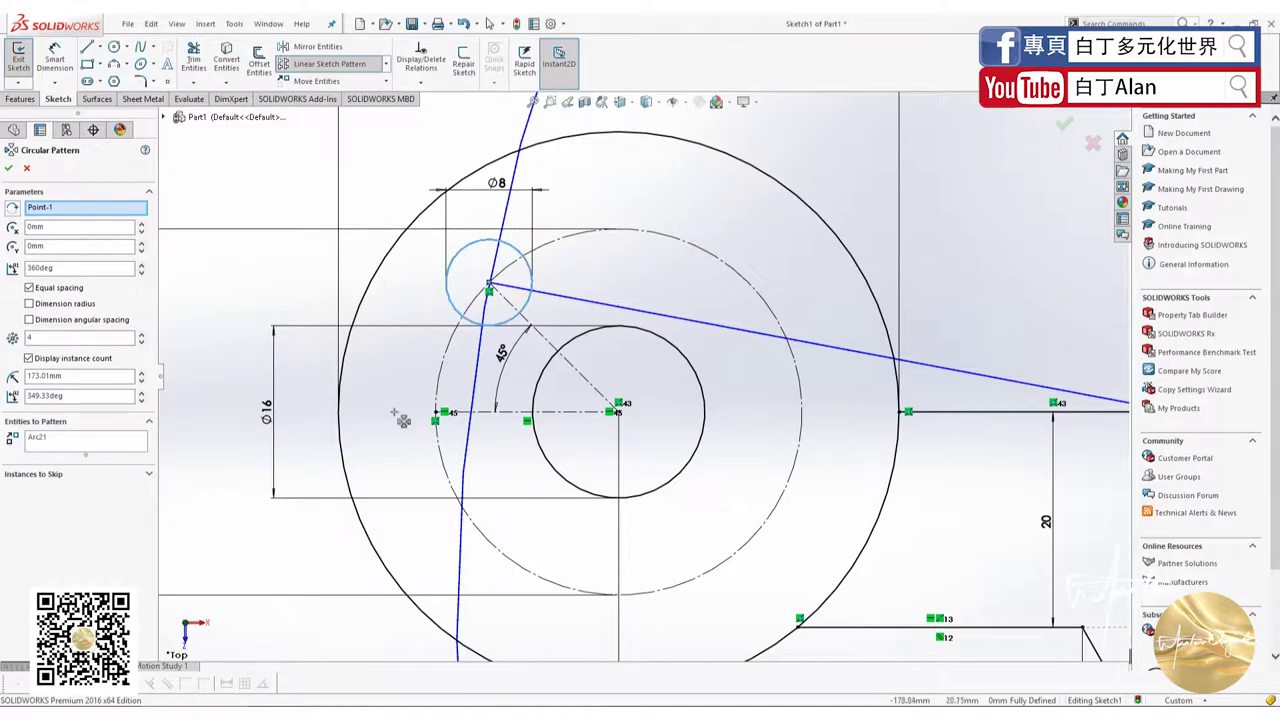
pyautogui.scroll(5, 643, 370)
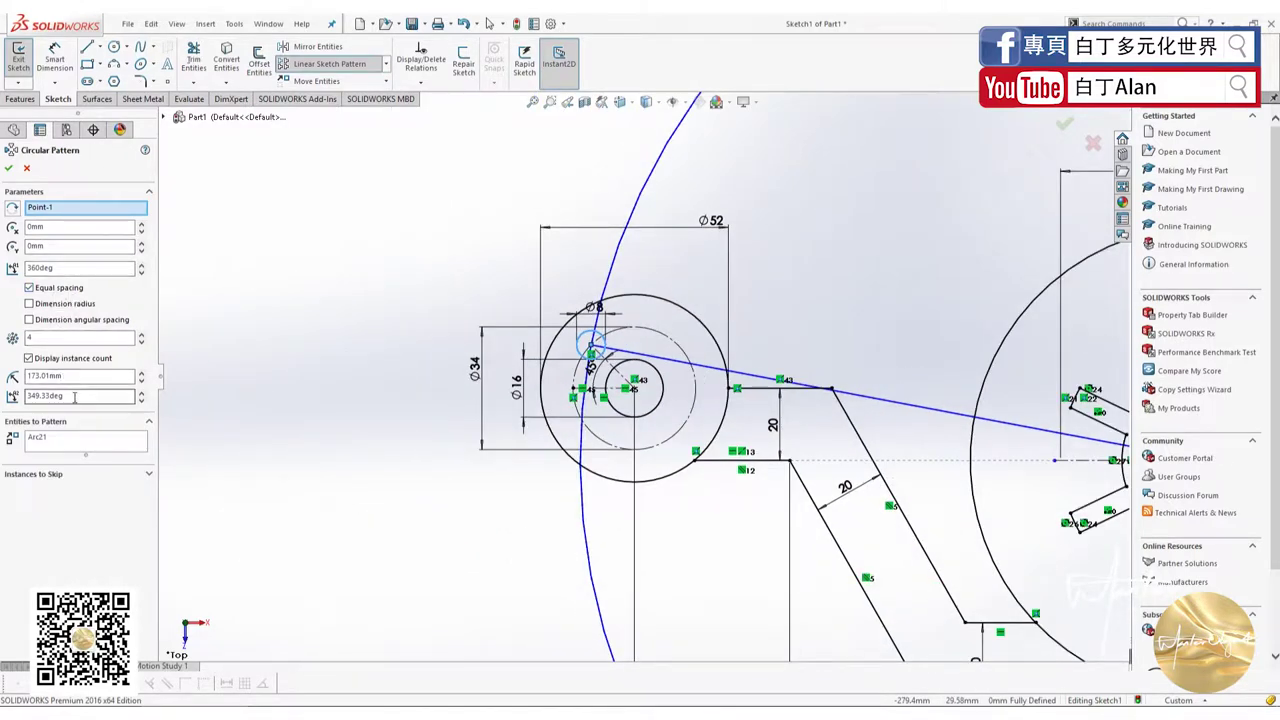
pyautogui.click(18, 209)
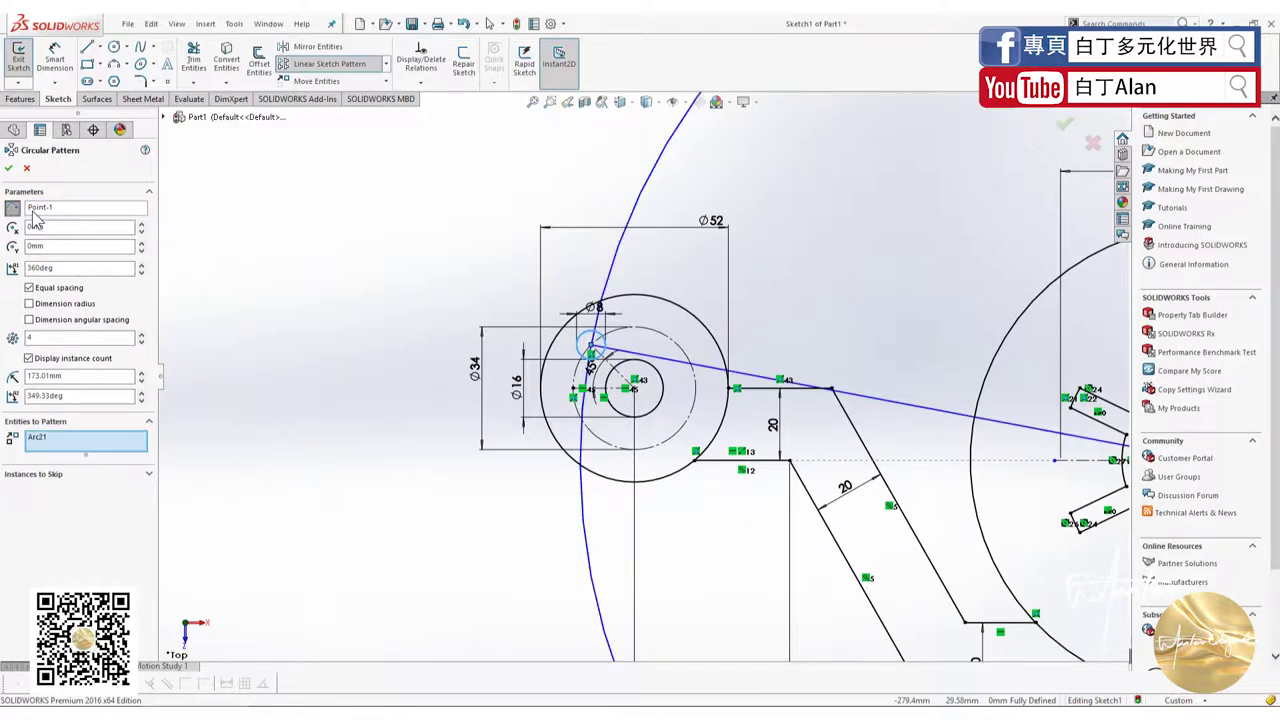
pyautogui.rightClick(40, 440)
pyautogui.click(80, 450)
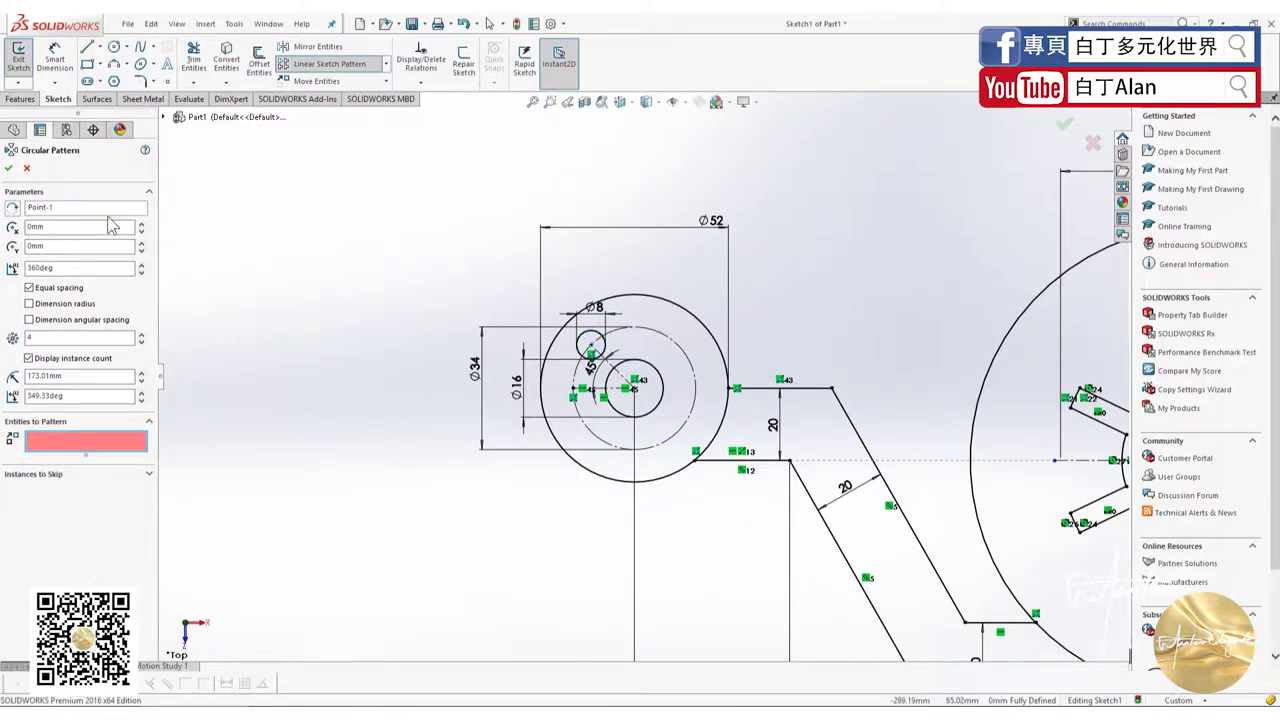
pyautogui.click(66, 207)
pyautogui.click(636, 388)
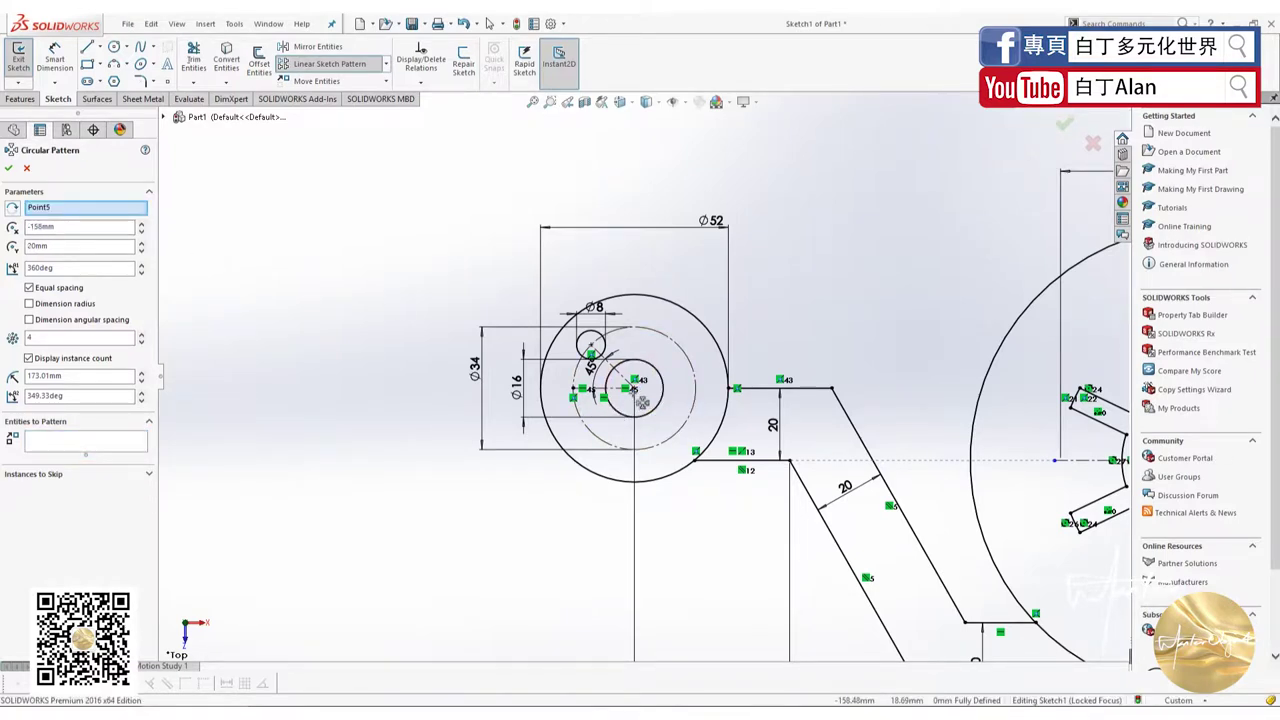
pyautogui.click(27, 170)
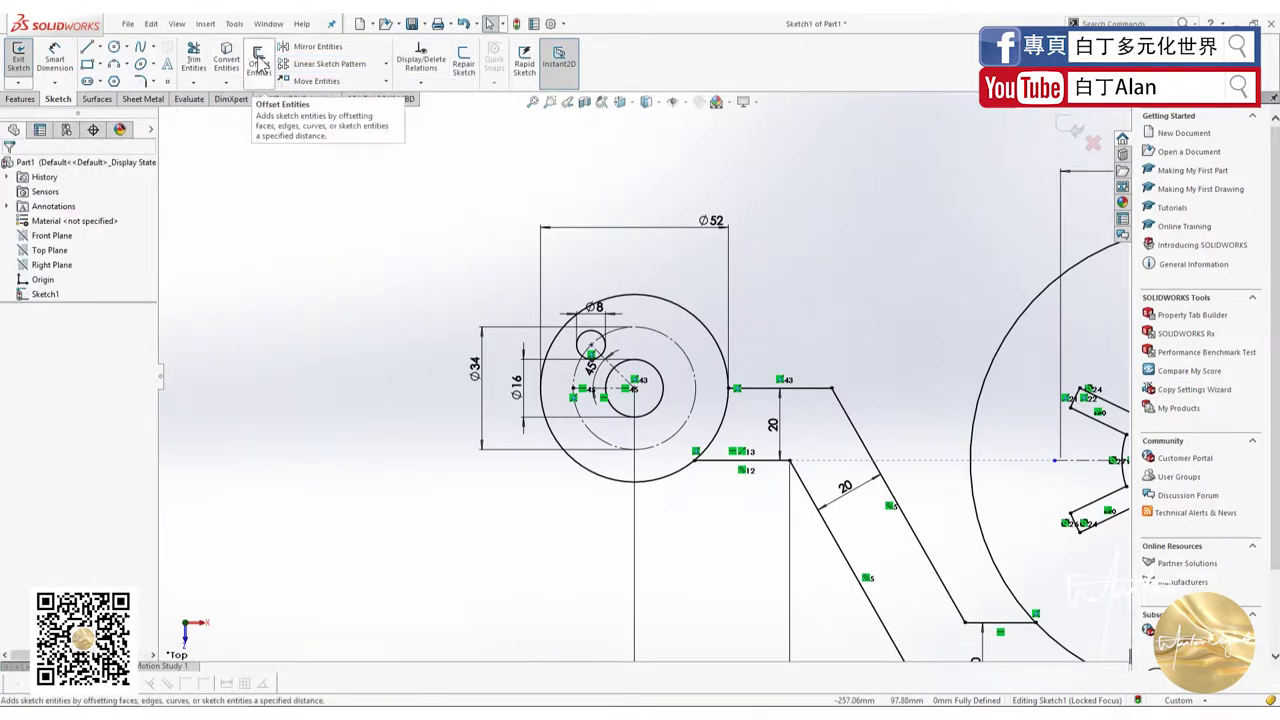
# Mirror the Ø8 hole about the hub's horizontal centreline to create the lower hole.
pyautogui.click(312, 46)
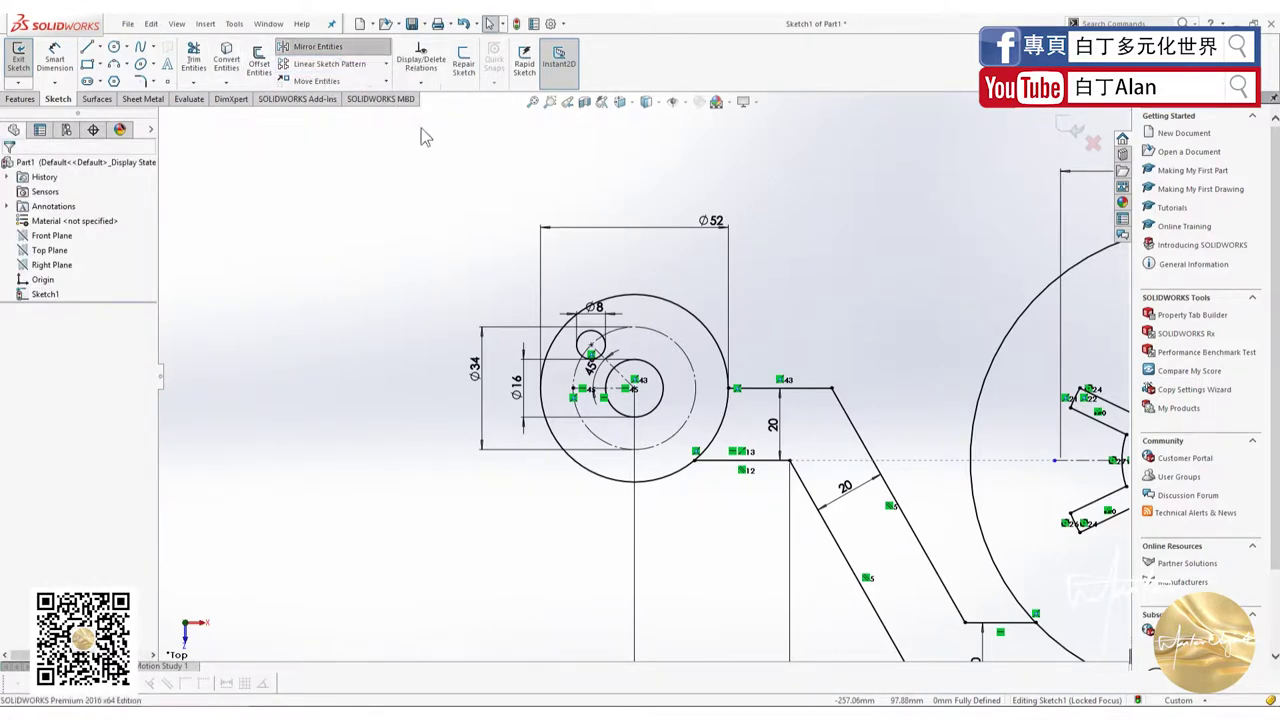
pyautogui.click(590, 358)
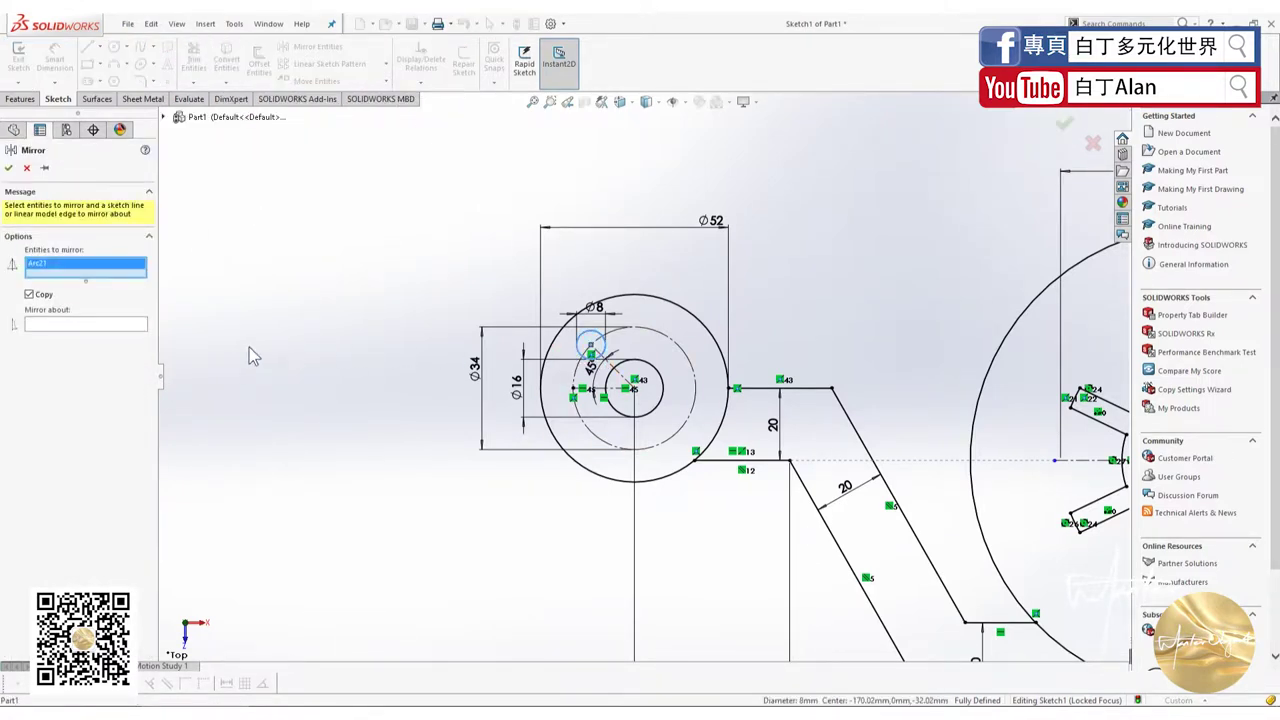
pyautogui.click(97, 323)
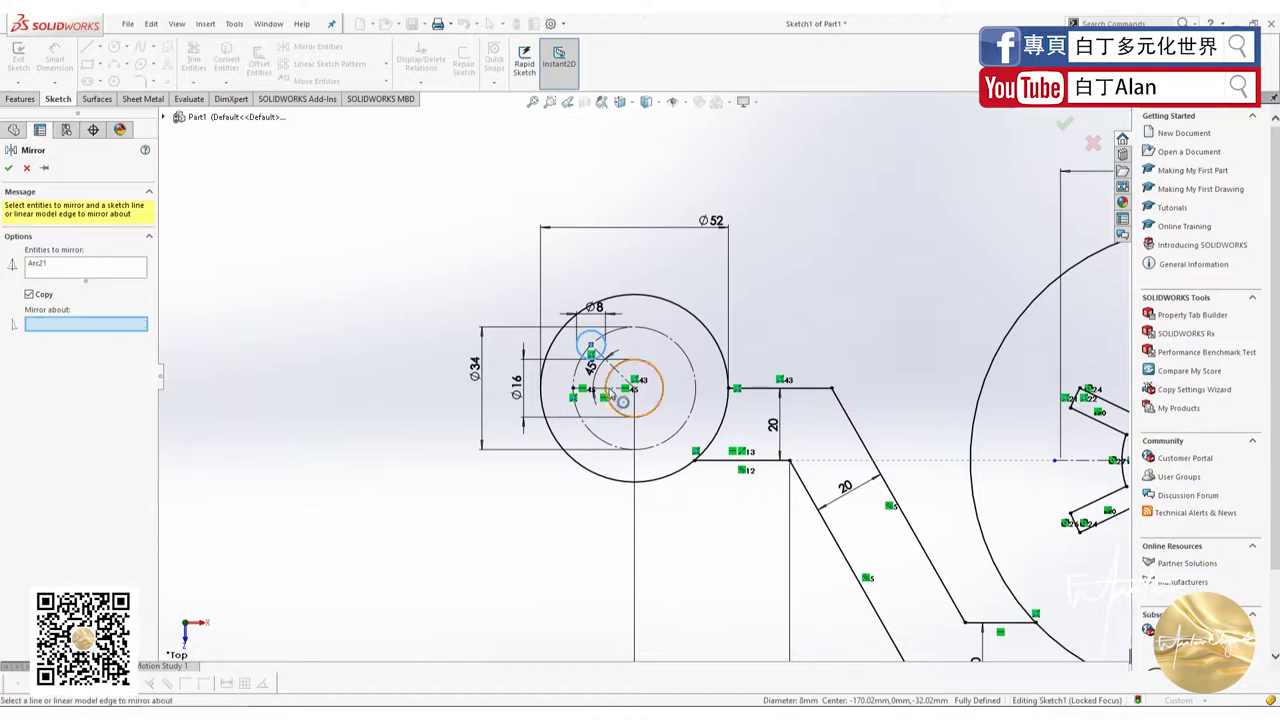
pyautogui.click(620, 394)
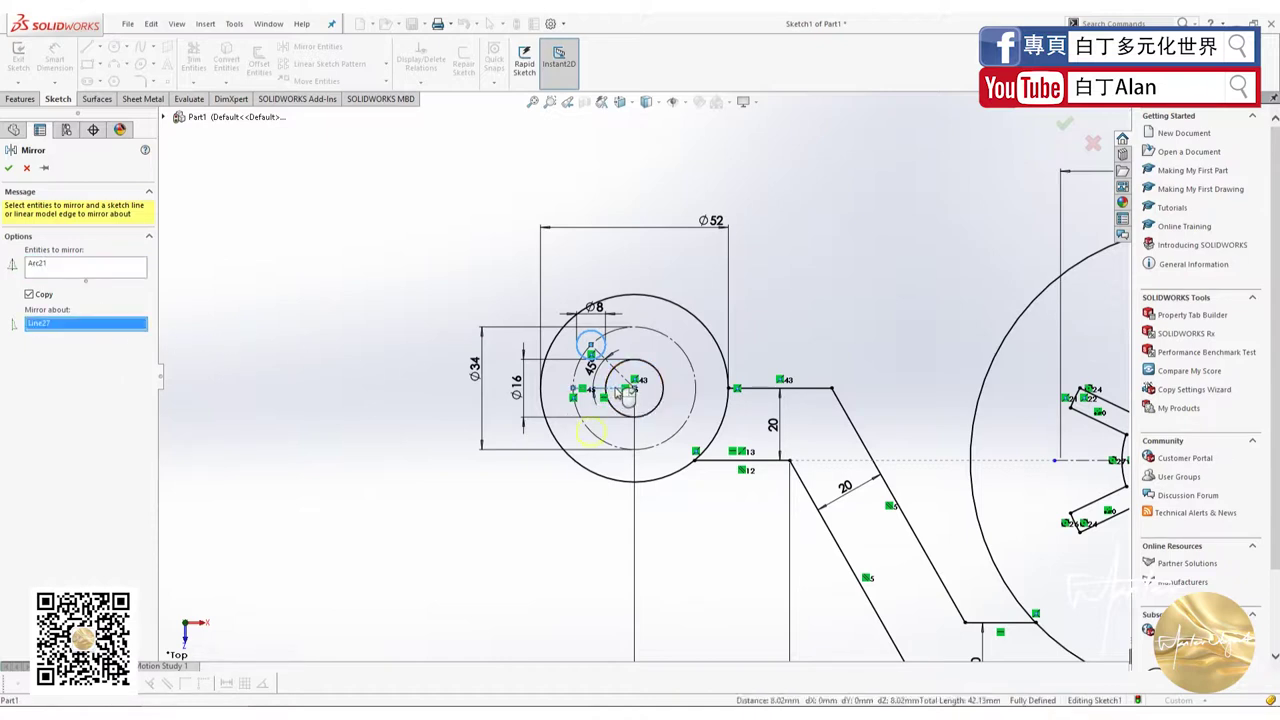
pyautogui.click(9, 168)
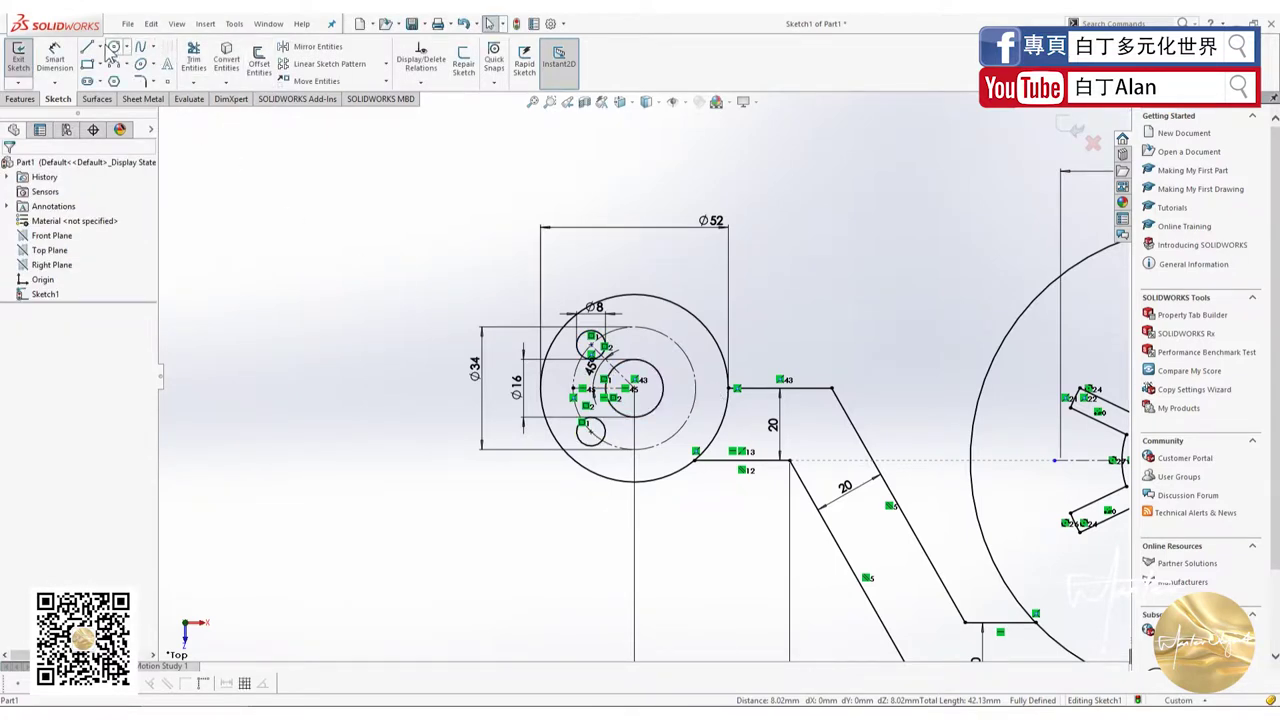
pyautogui.click(100, 47)
# Draw a vertical centreline up from the hub centre, then select both Ø8 holes.
pyautogui.click(120, 78)
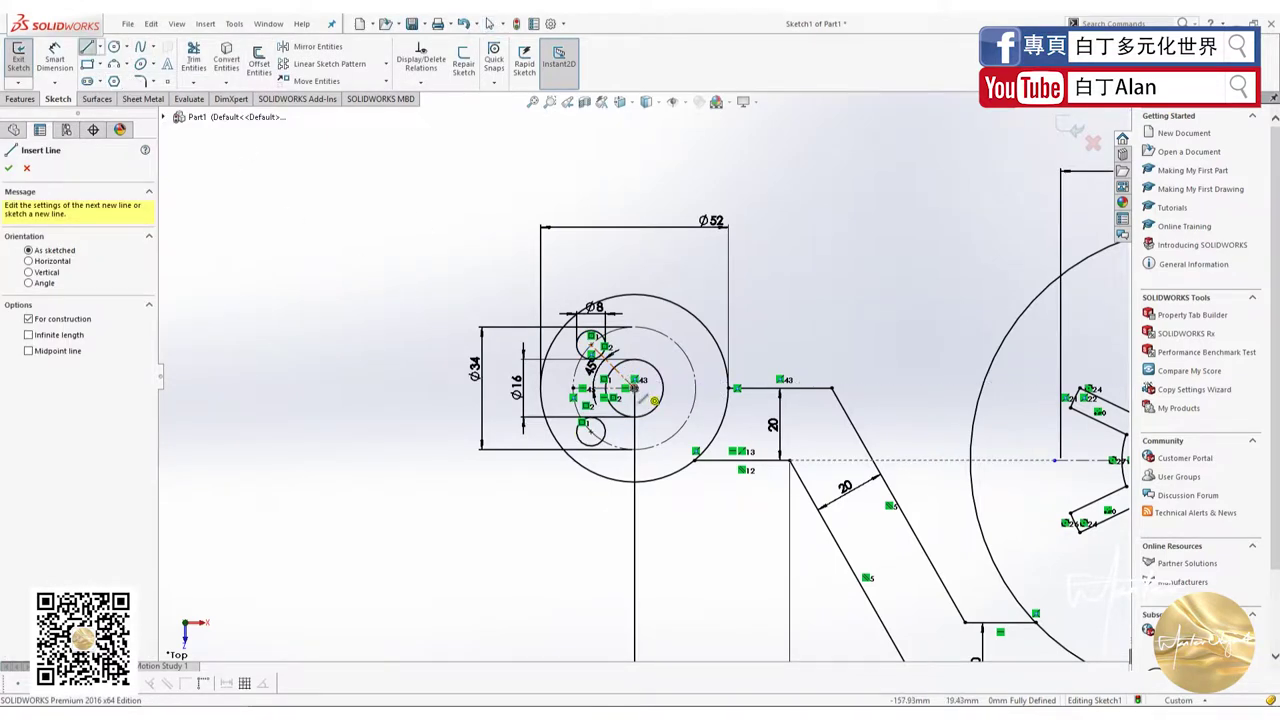
pyautogui.click(634, 382)
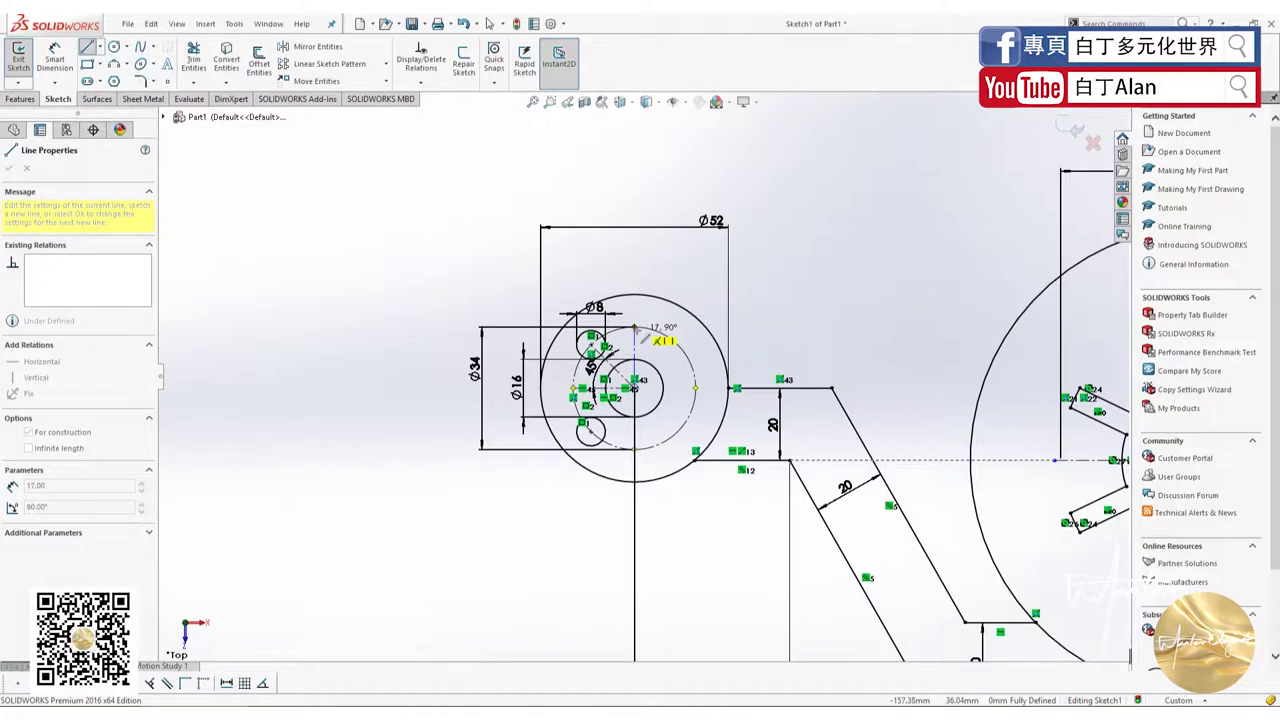
pyautogui.click(637, 327)
pyautogui.press('Escape')
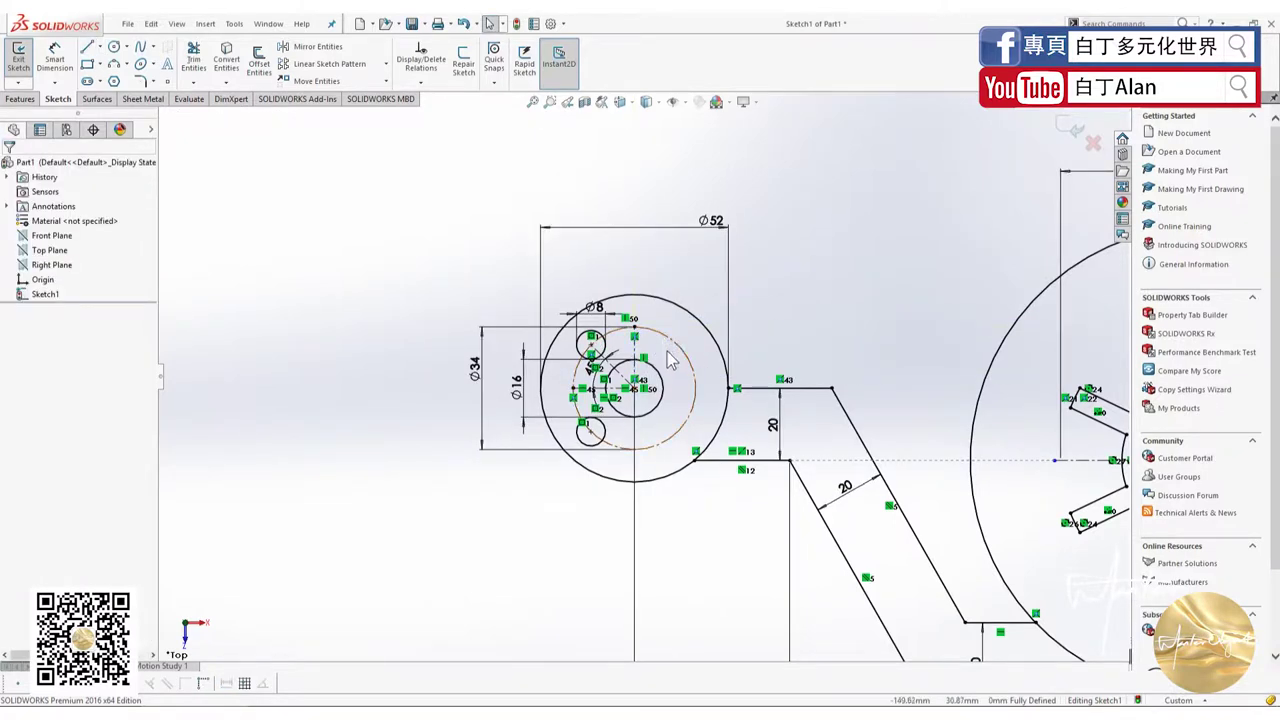
pyautogui.scroll(-3, 672, 350)
pyautogui.click(520, 355)
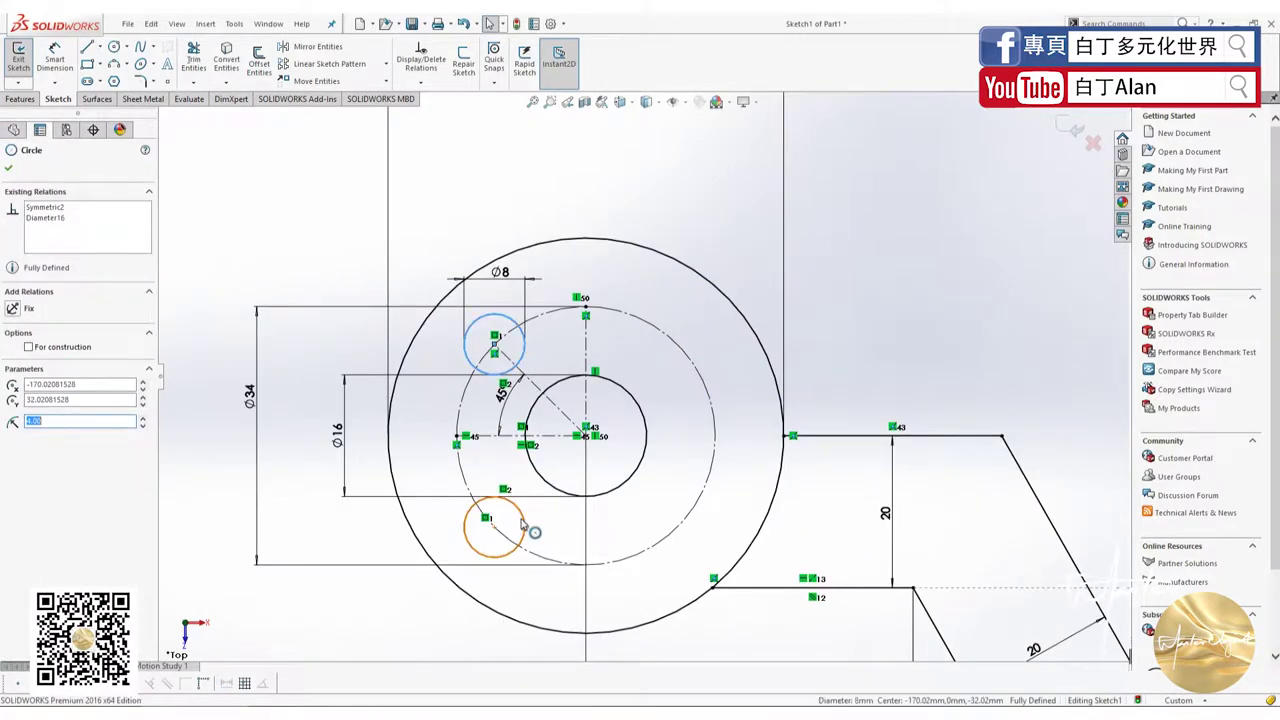
pyautogui.keyDown('ctrl'); pyautogui.click(522, 540); pyautogui.keyUp('ctrl')
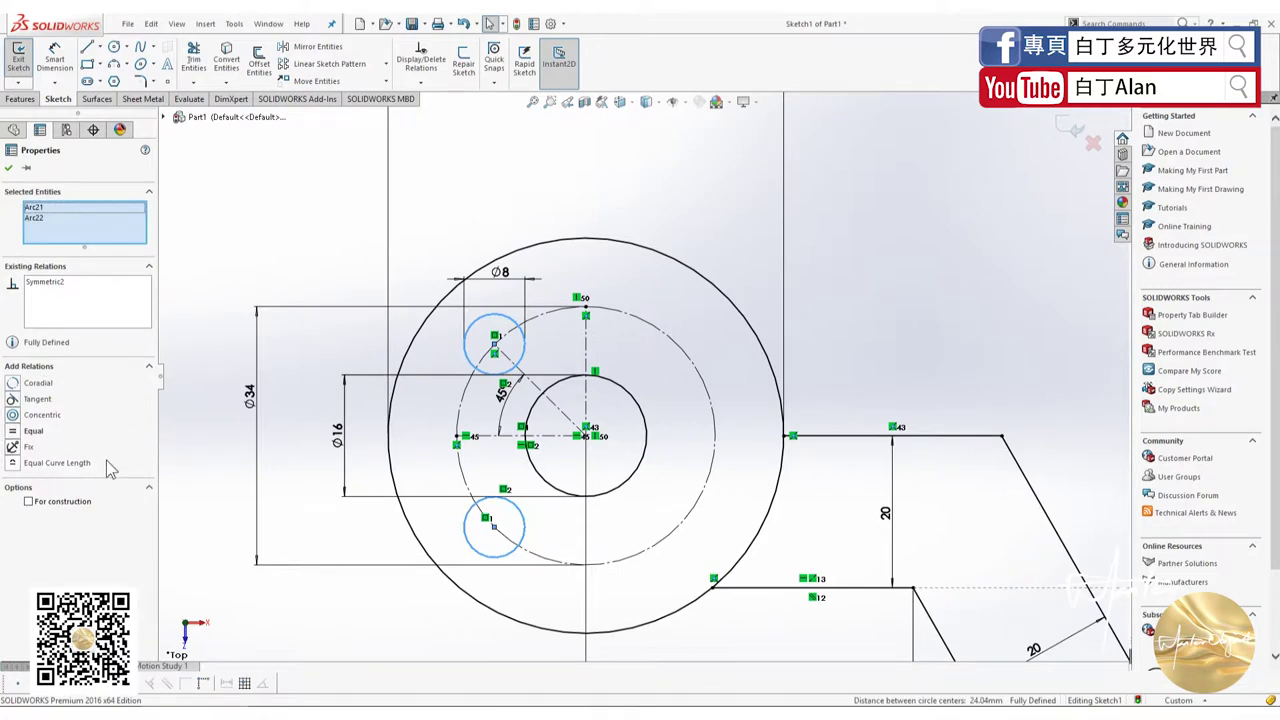
# Mirror the two Ø8 holes about the vertical centreline, giving four holes.
pyautogui.click(307, 52)
pyautogui.click(95, 330)
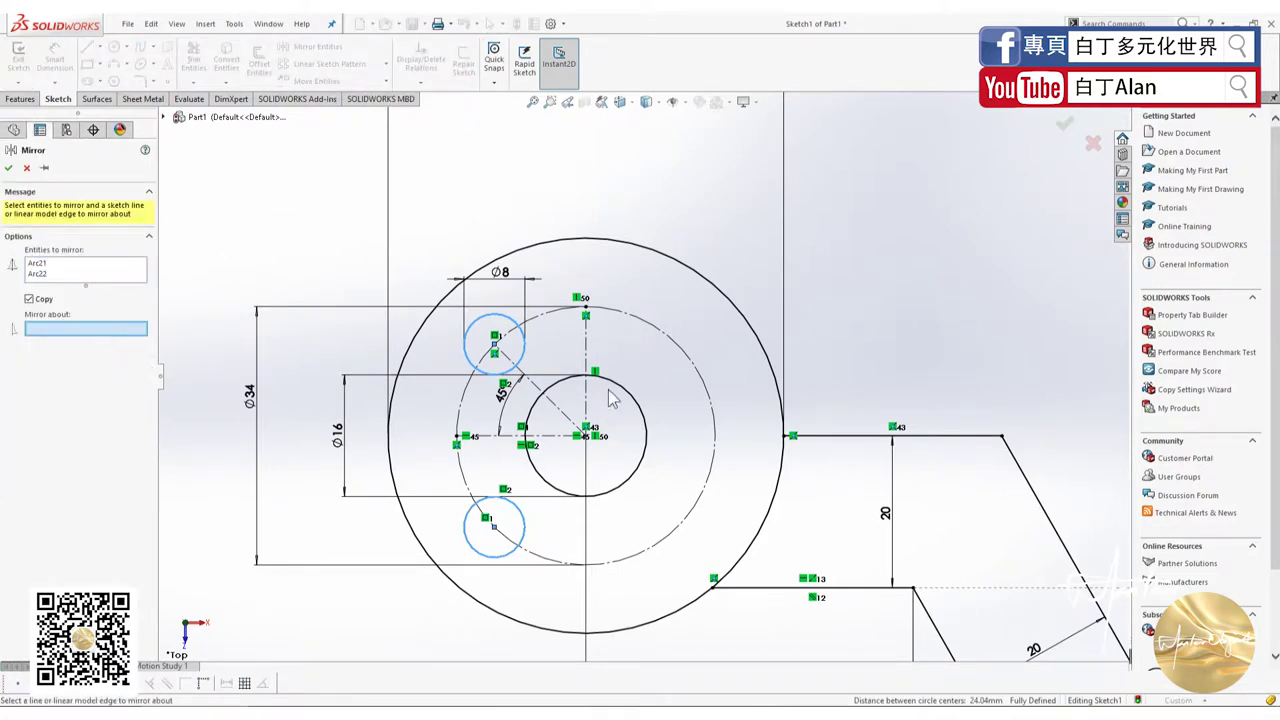
pyautogui.click(588, 356)
pyautogui.click(8, 167)
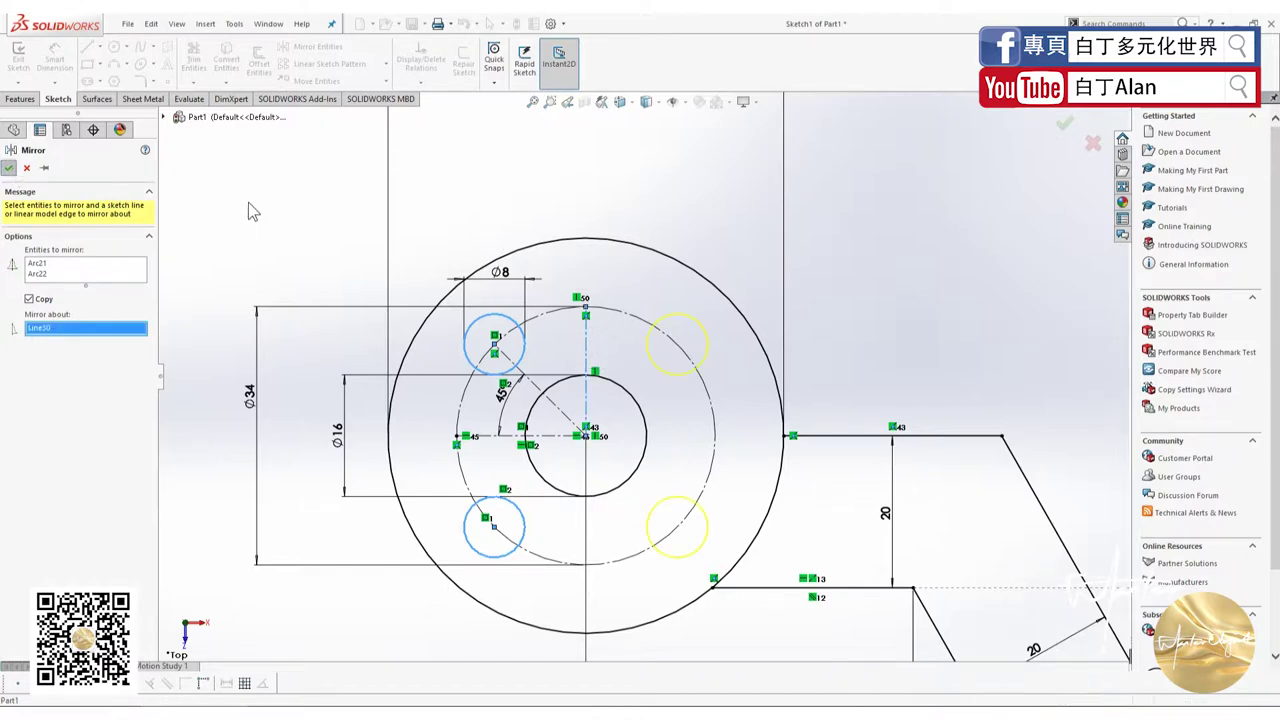
# Zoom out and switch to the reference cam drawing in Chrome.
pyautogui.scroll(5, 637, 450)
pyautogui.scroll(5, 640, 452)
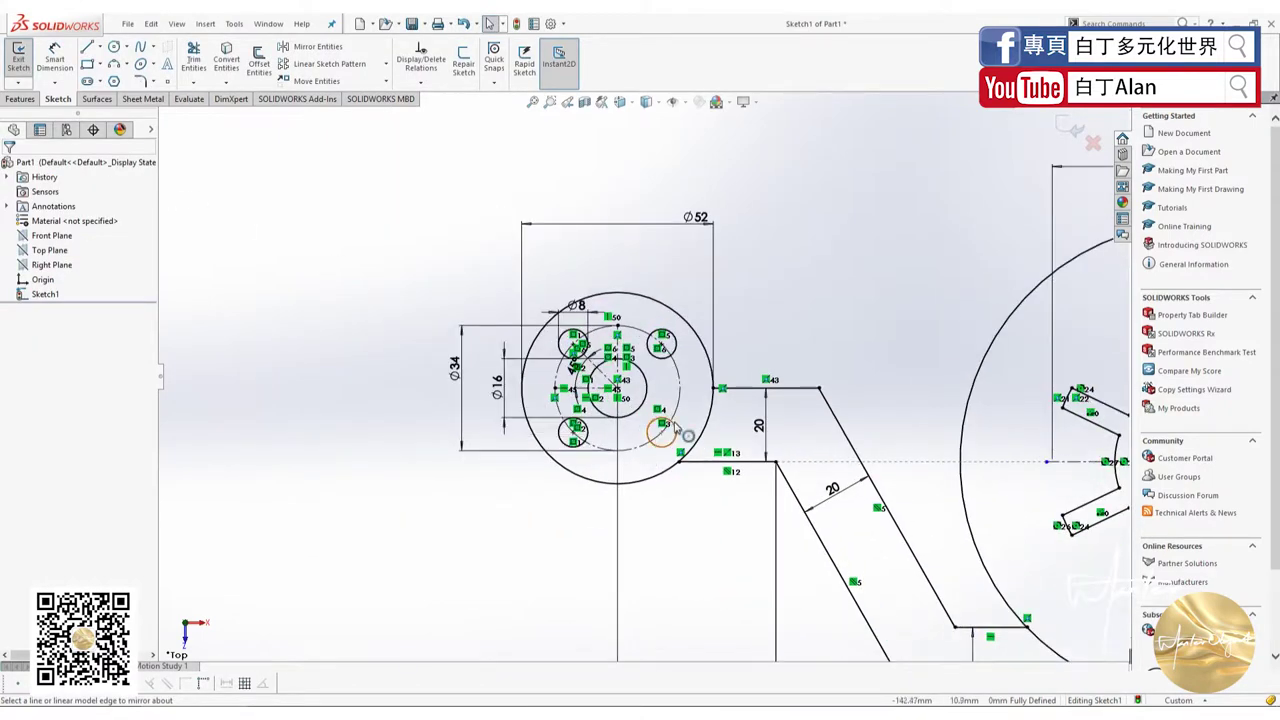
pyautogui.scroll(-3, 548, 416)
pyautogui.scroll(4, 548, 416)
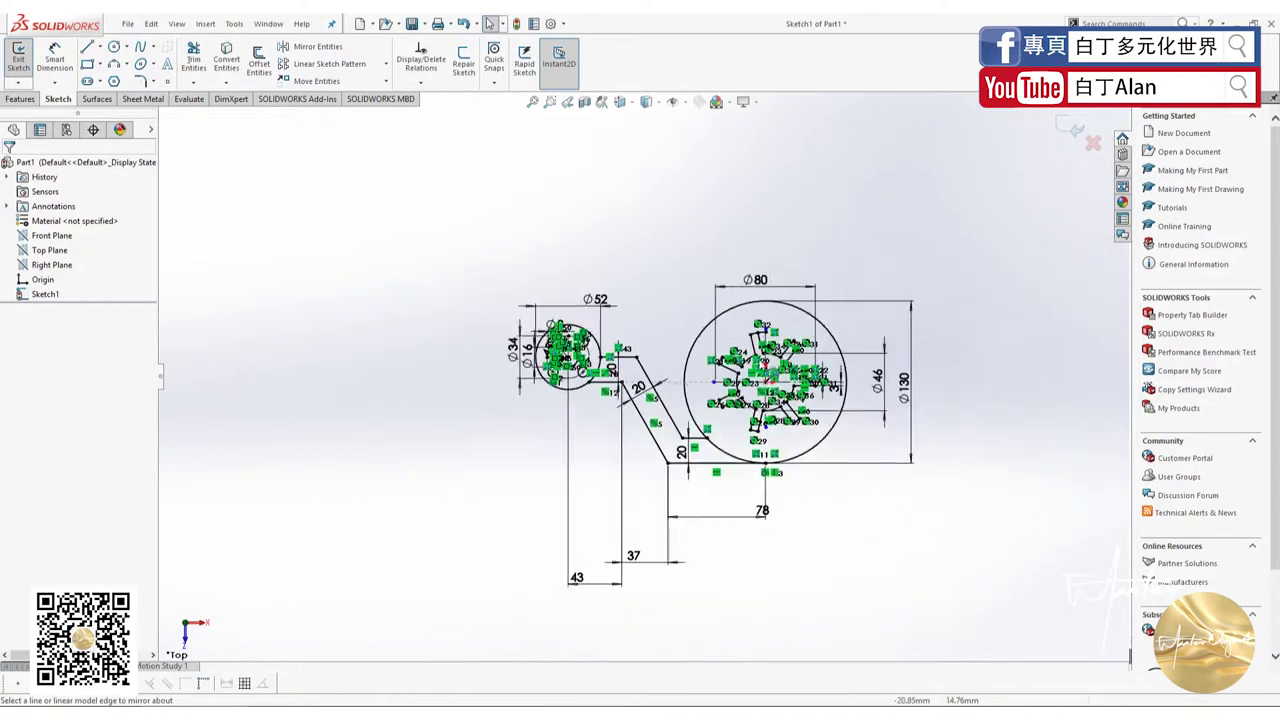
pyautogui.scroll(-2, 720, 460)
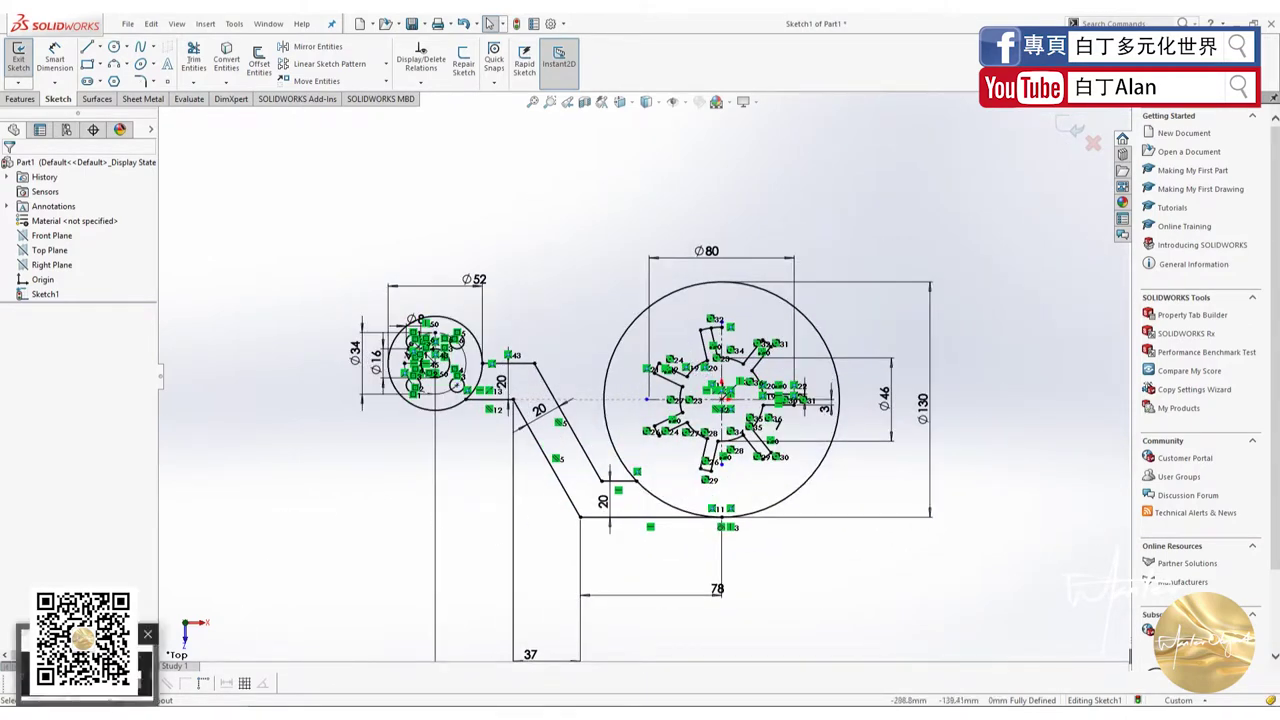
pyautogui.click(352, 652)
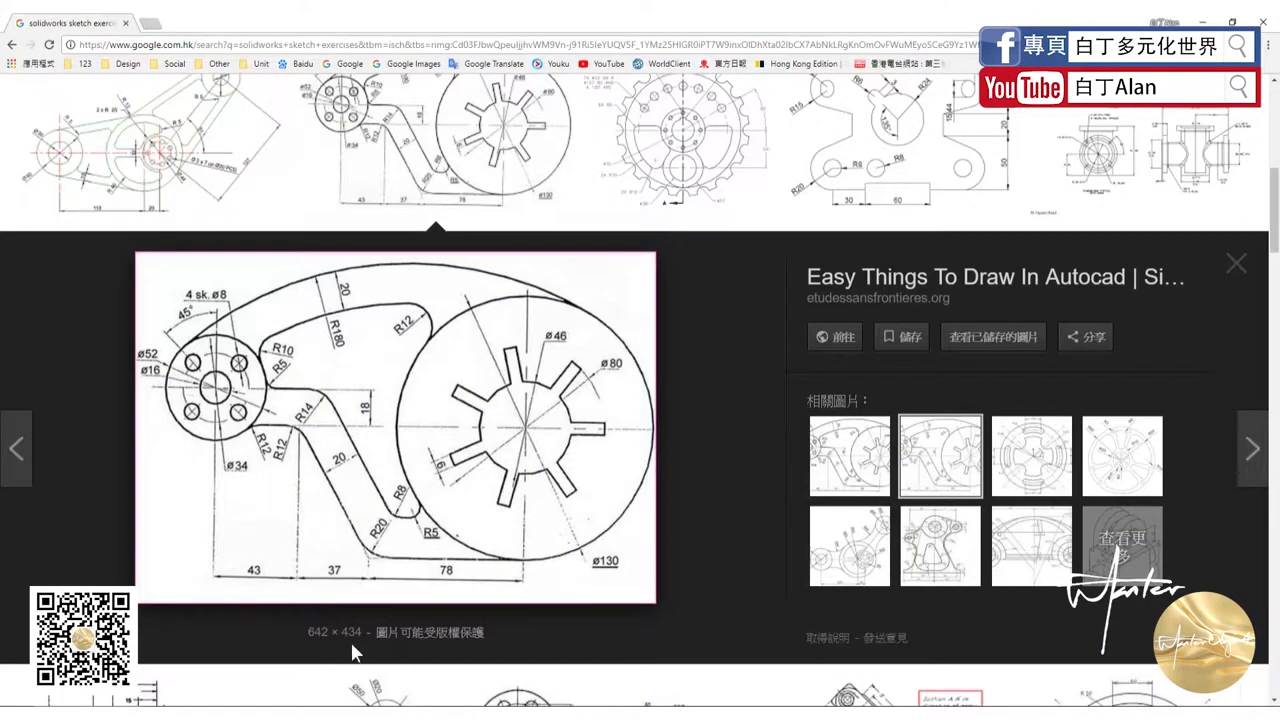
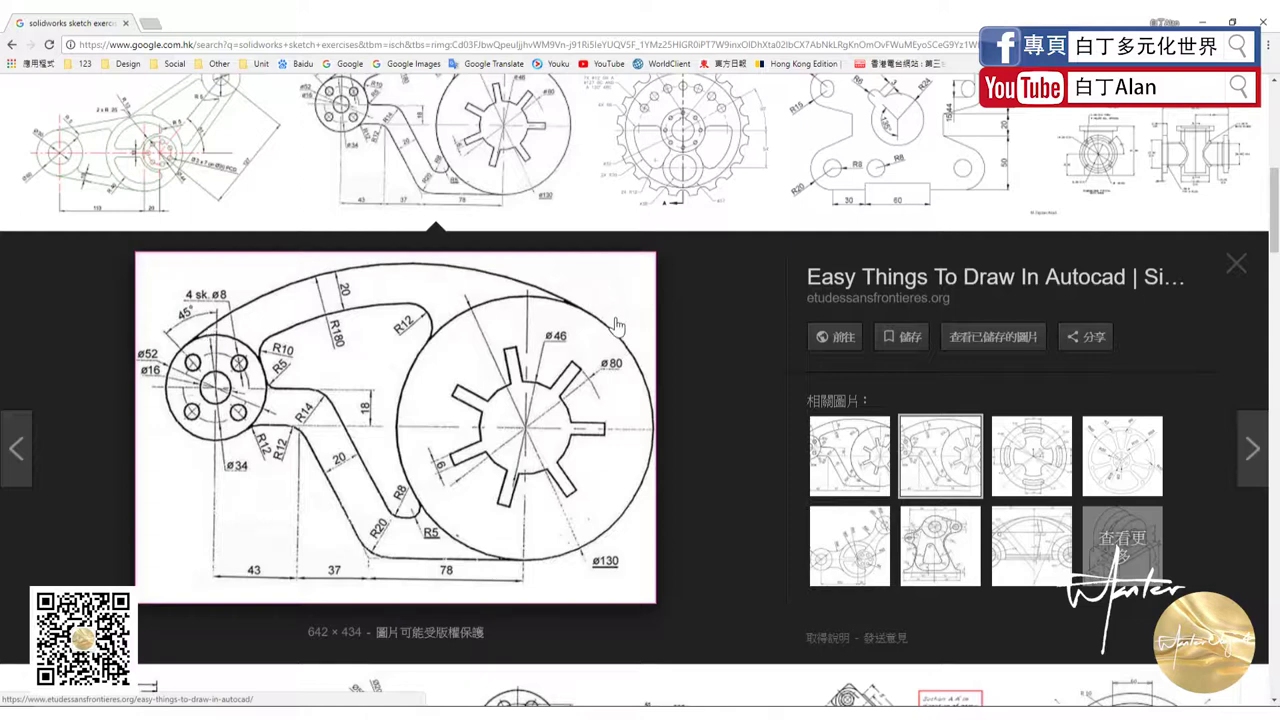
# Pick the Centerpoint Arc tool, recheck the reference drawing, and zoom toward the Ø52 circle.
pyautogui.hotkey('alt', 'Tab')
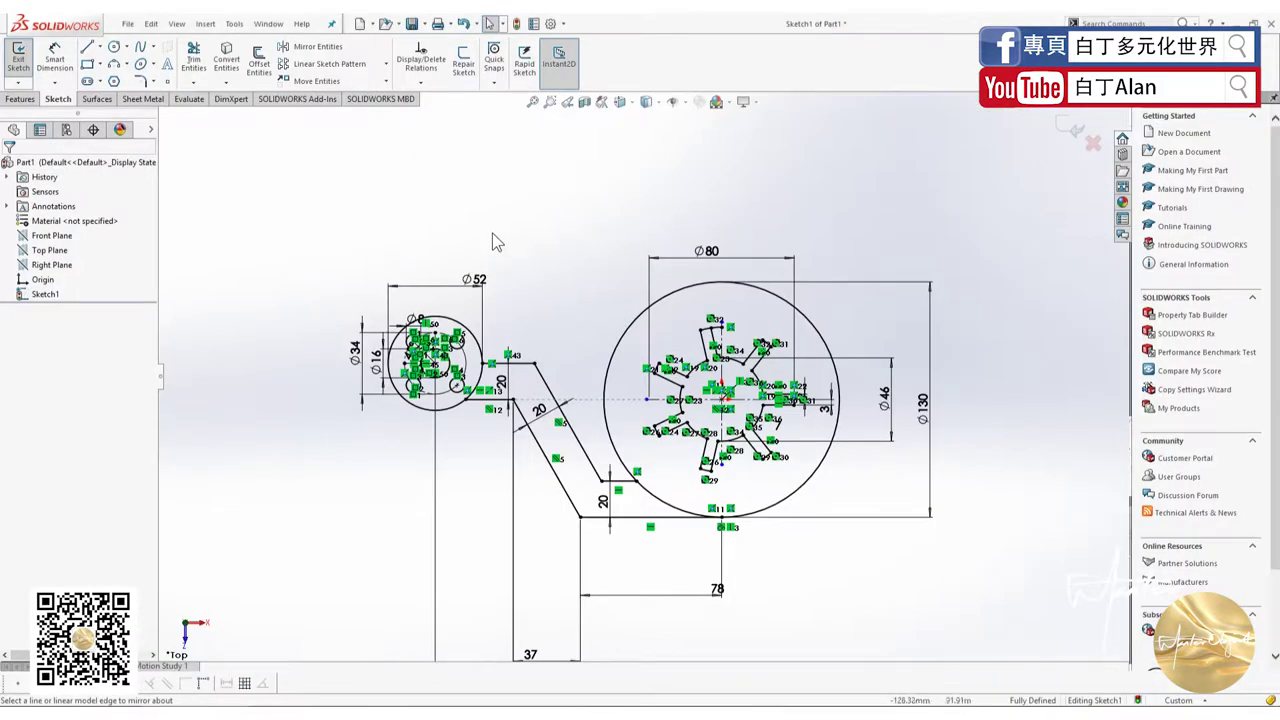
pyautogui.click(114, 63)
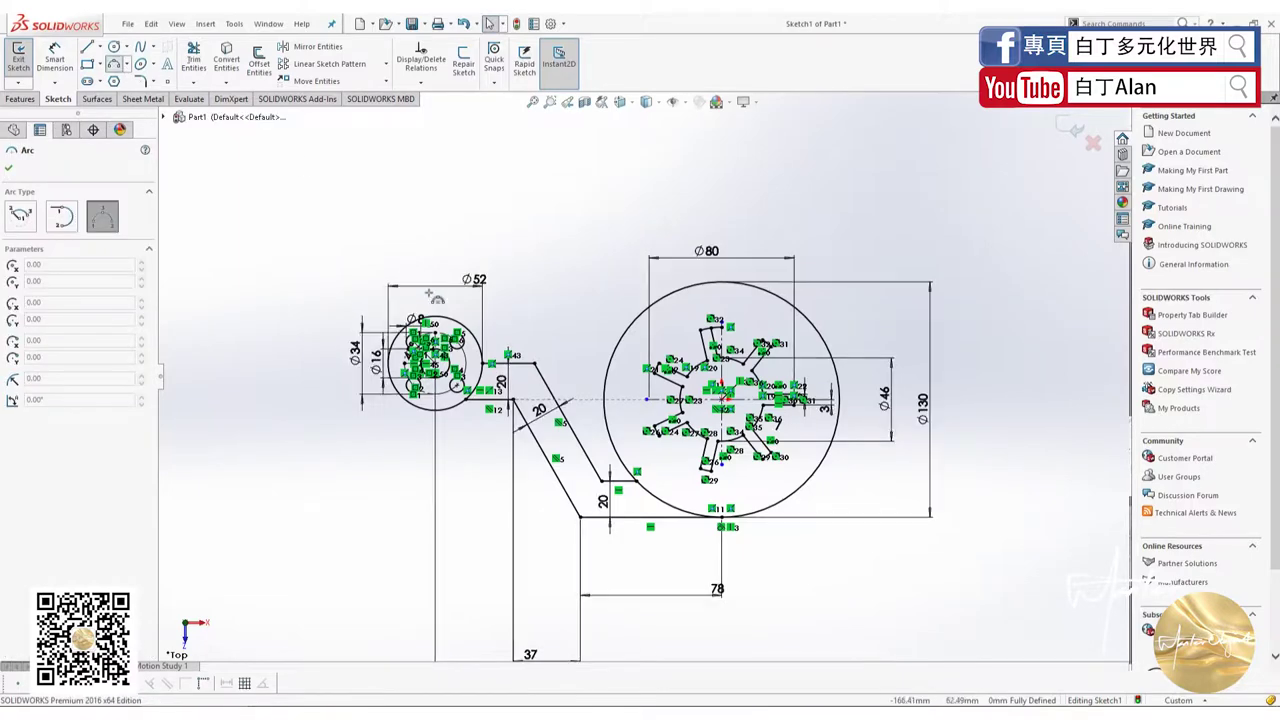
pyautogui.hotkey('alt', 'Tab')
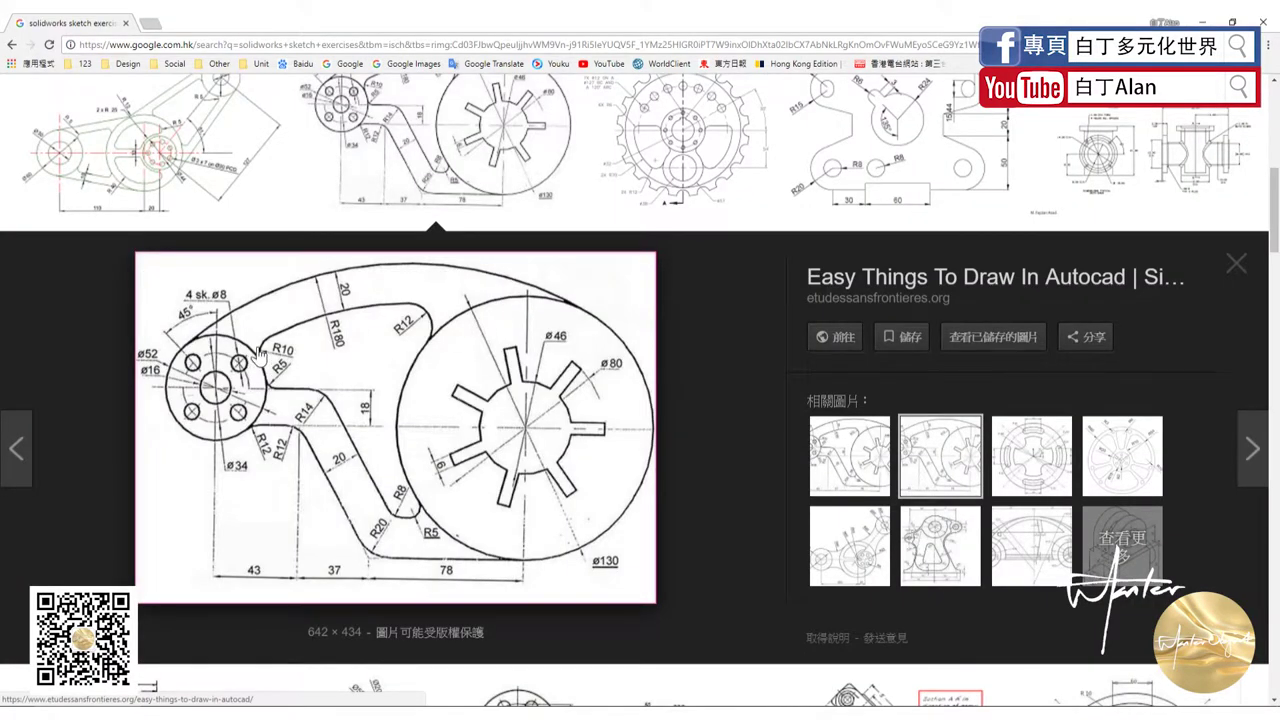
pyautogui.hotkey('alt', 'Tab')
pyautogui.scroll(-2, 445, 350)
pyautogui.scroll(-2, 445, 350)
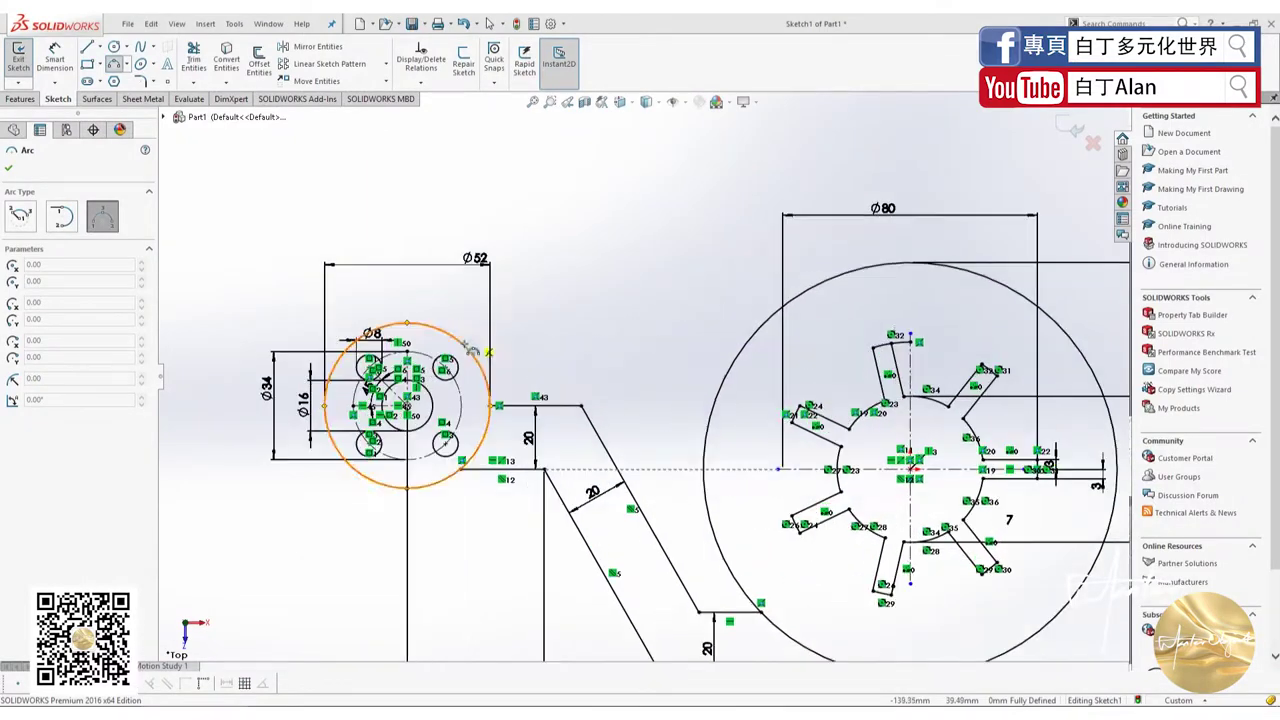
pyautogui.scroll(-2, 445, 350)
# Draw a centre-point arc from the Ø52 hub toward the large circle.
pyautogui.click(447, 351)
pyautogui.hotkey('alt', 'Tab')
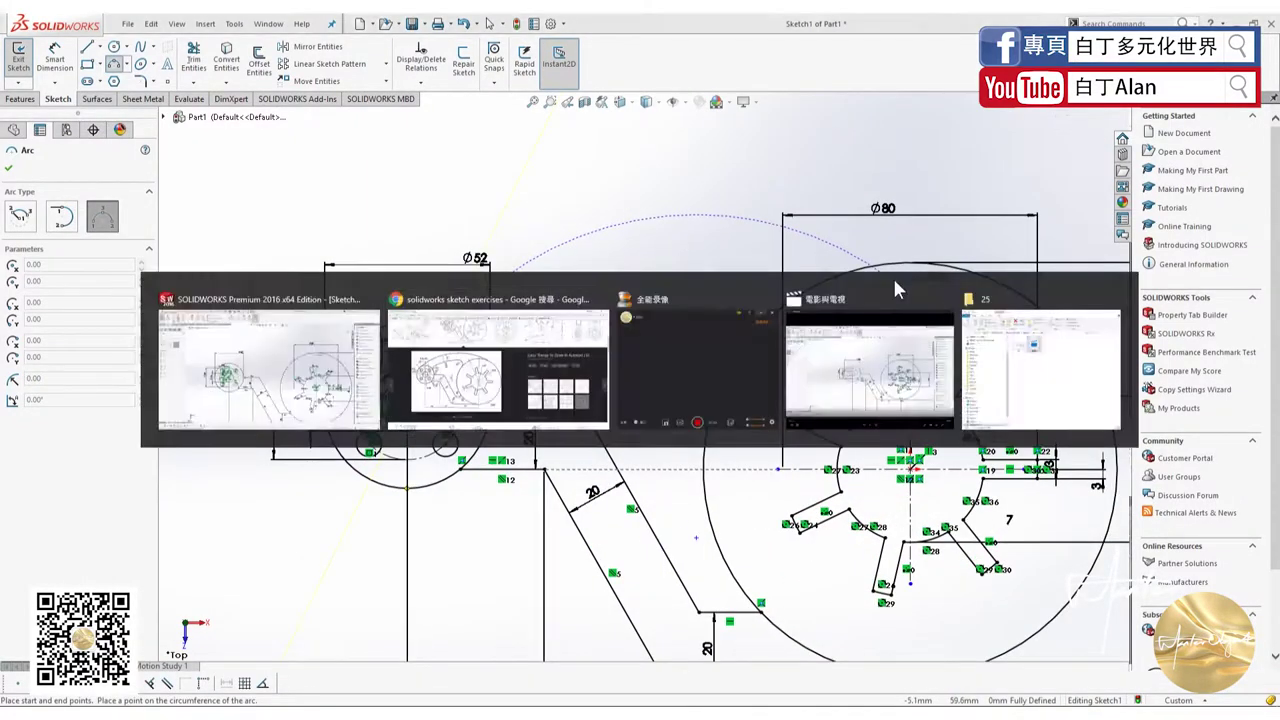
pyautogui.hotkey('alt', 'Tab')
pyautogui.click(852, 303)
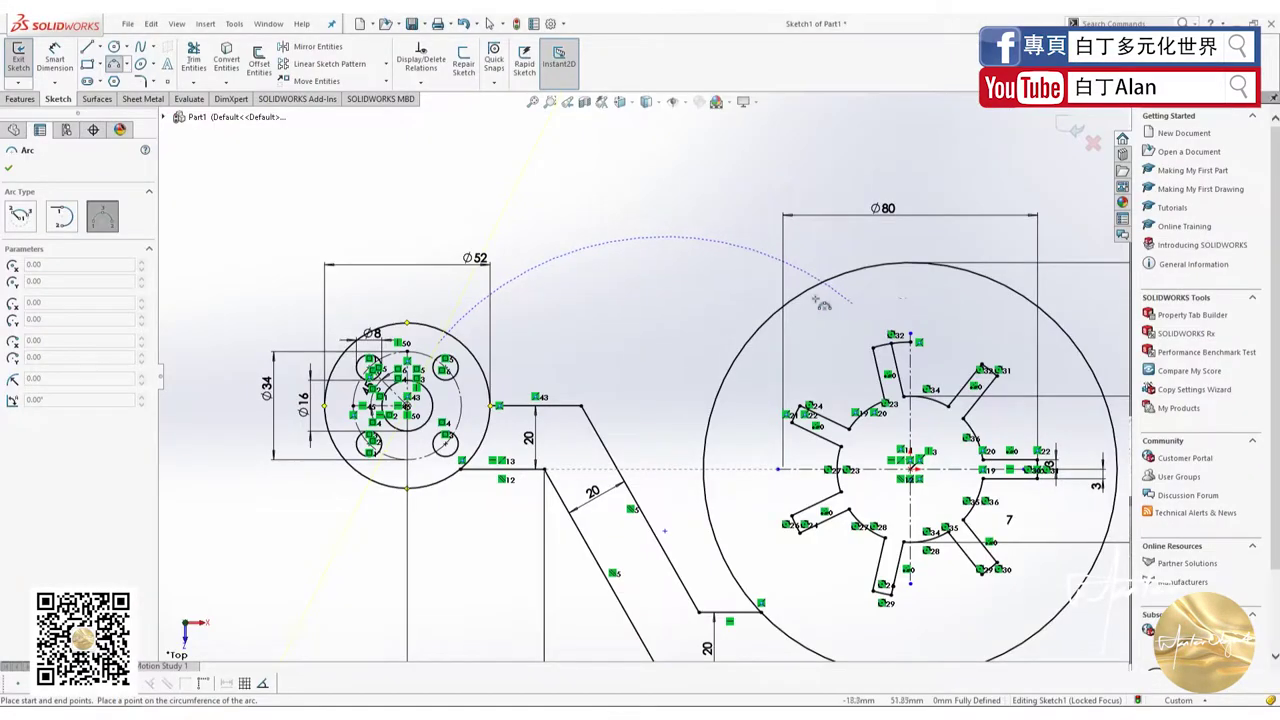
pyautogui.click(614, 257)
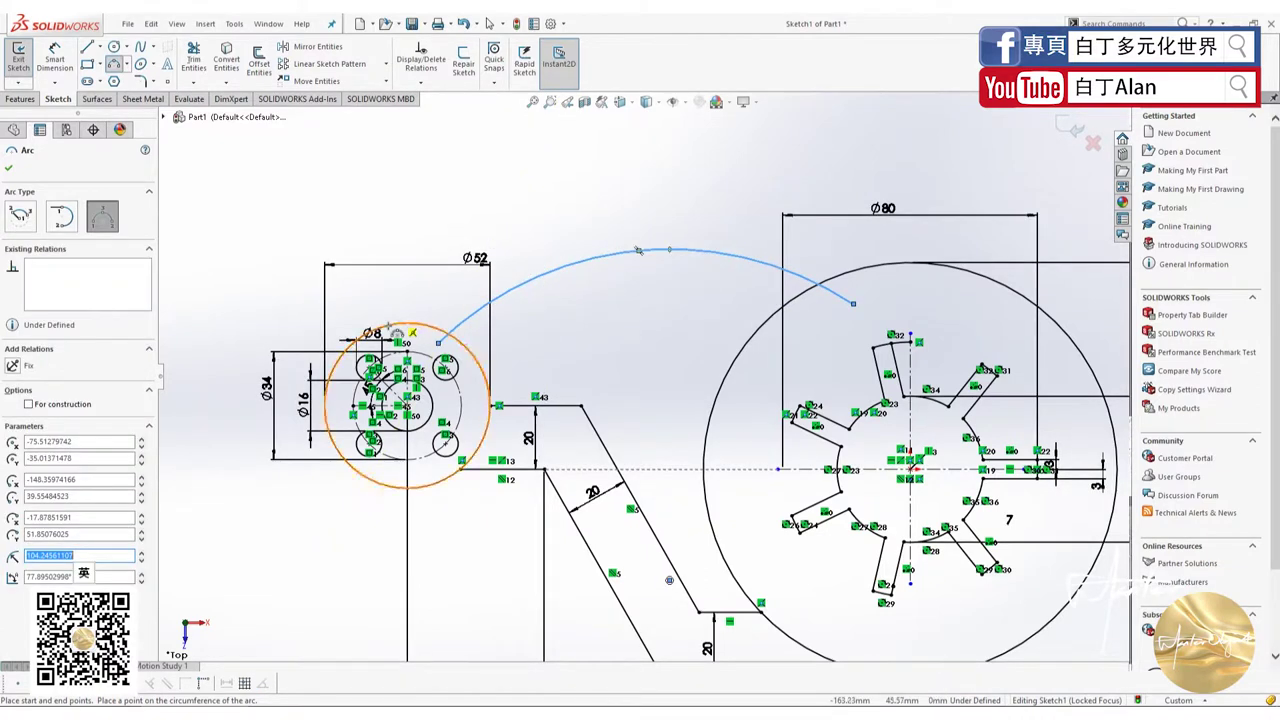
# Offset the arc 10 mm to its outer side.
pyautogui.click(259, 60)
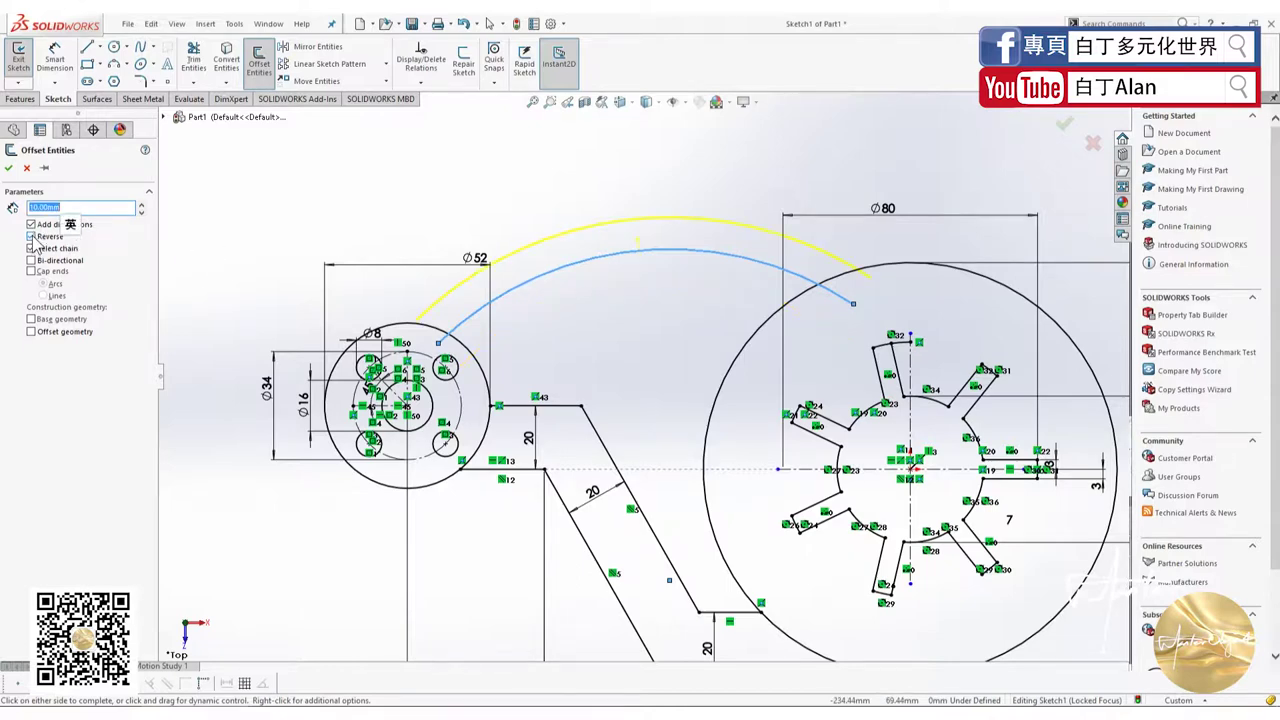
pyautogui.hotkey('alt', 'Tab')
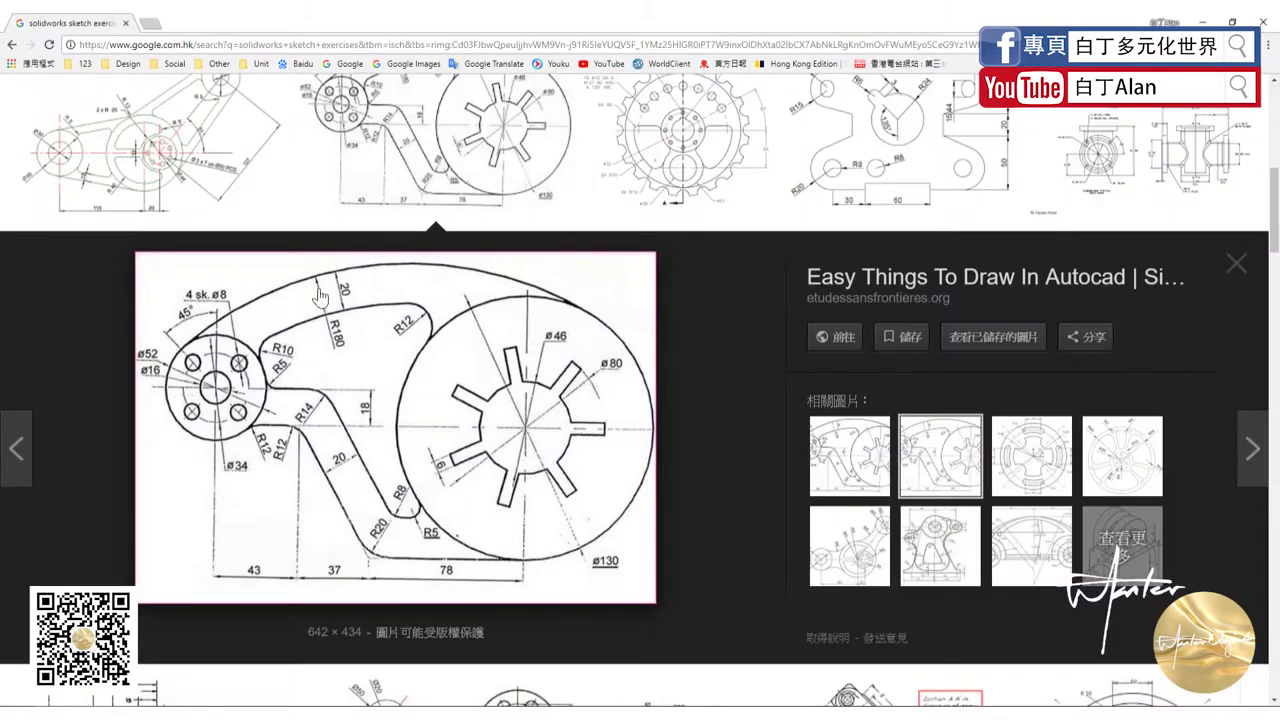
pyautogui.hotkey('alt', 'Tab')
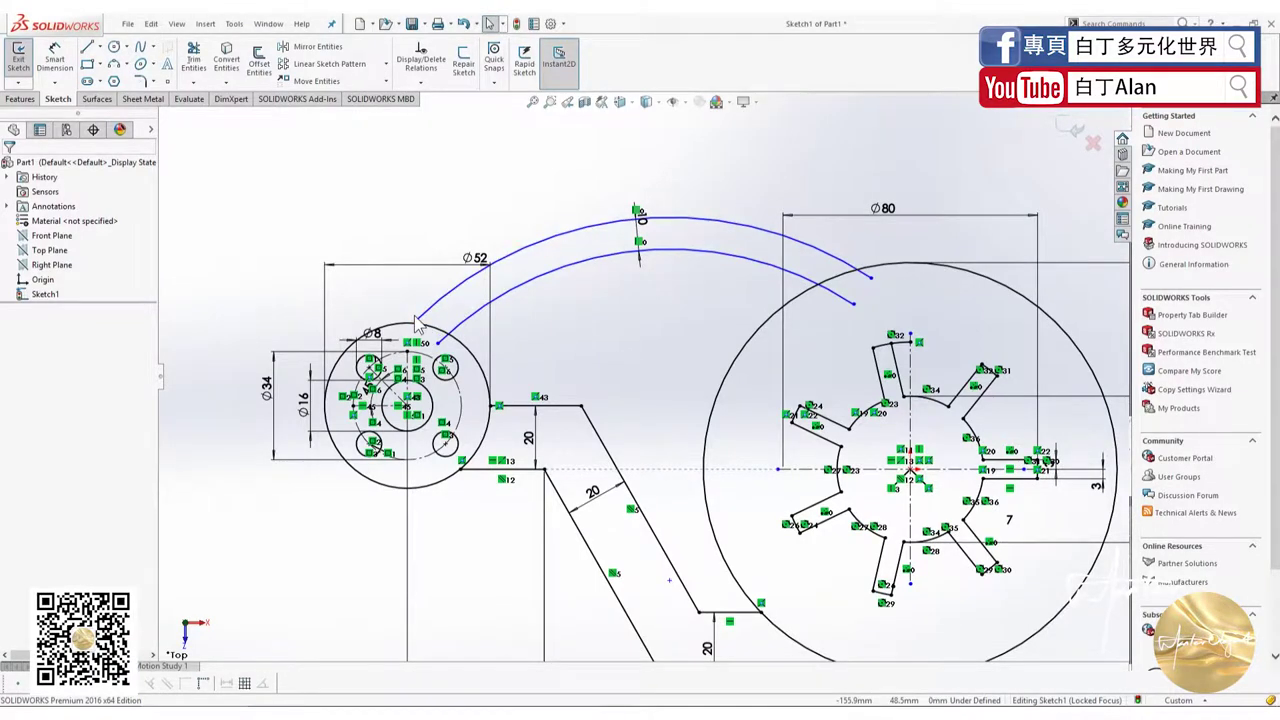
# Adjust the arc ends and make the outer offset arc tangent to the Ø52 hub circle.
pyautogui.moveTo(415, 323); pyautogui.dragTo(379, 331)
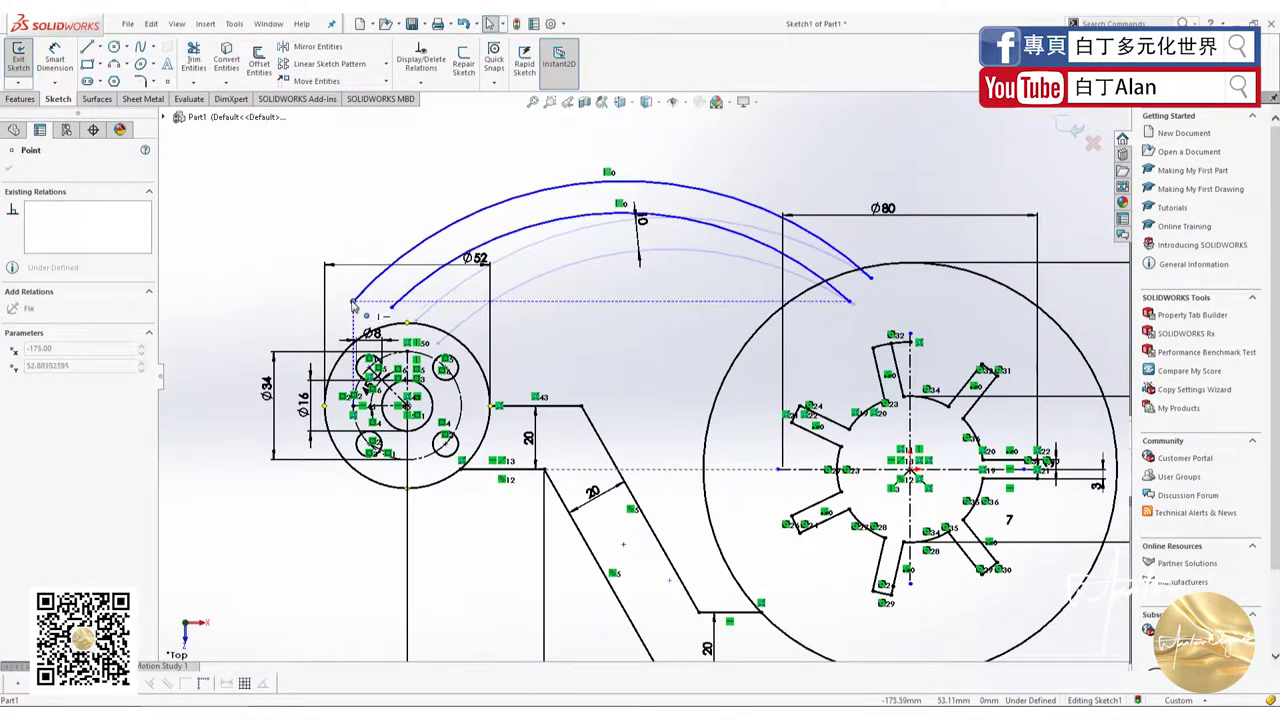
pyautogui.hotkey('alt', 'Tab')
pyautogui.hotkey('alt', 'Tab')
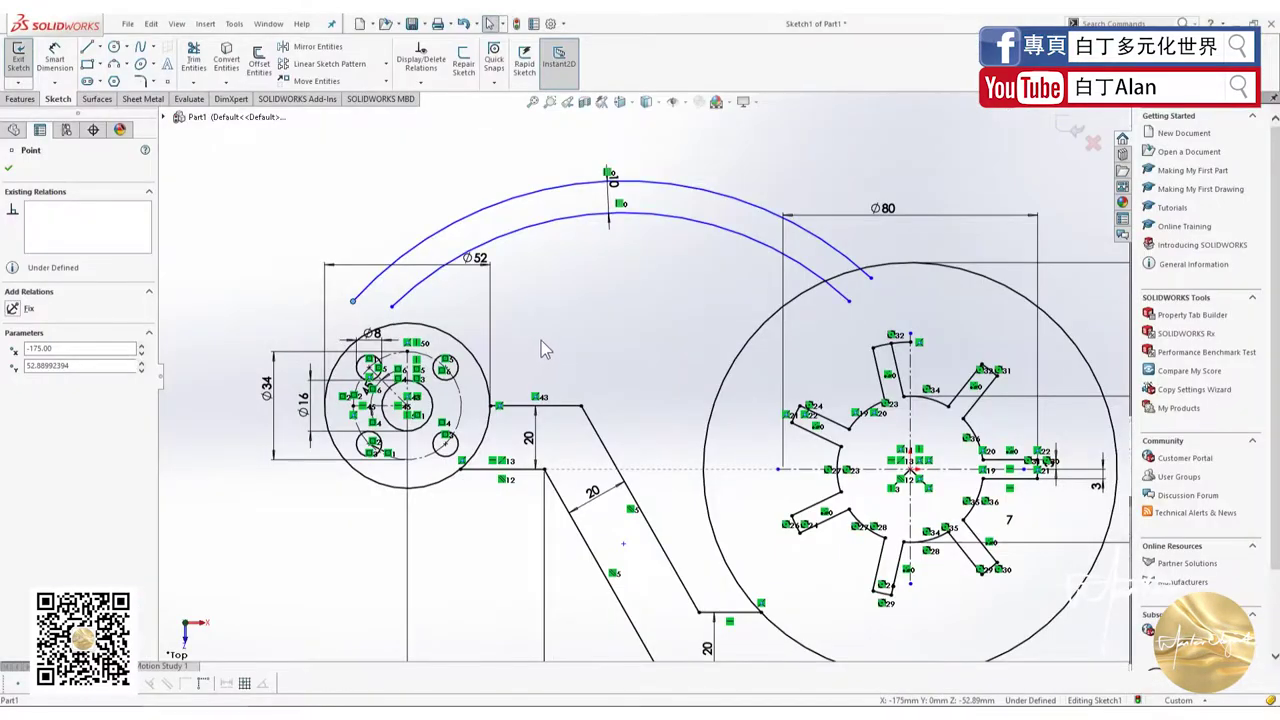
pyautogui.moveTo(541, 341)
pyautogui.mouseDown()
pyautogui.moveTo(521, 345)
pyautogui.moveTo(561, 402)
pyautogui.mouseUp()
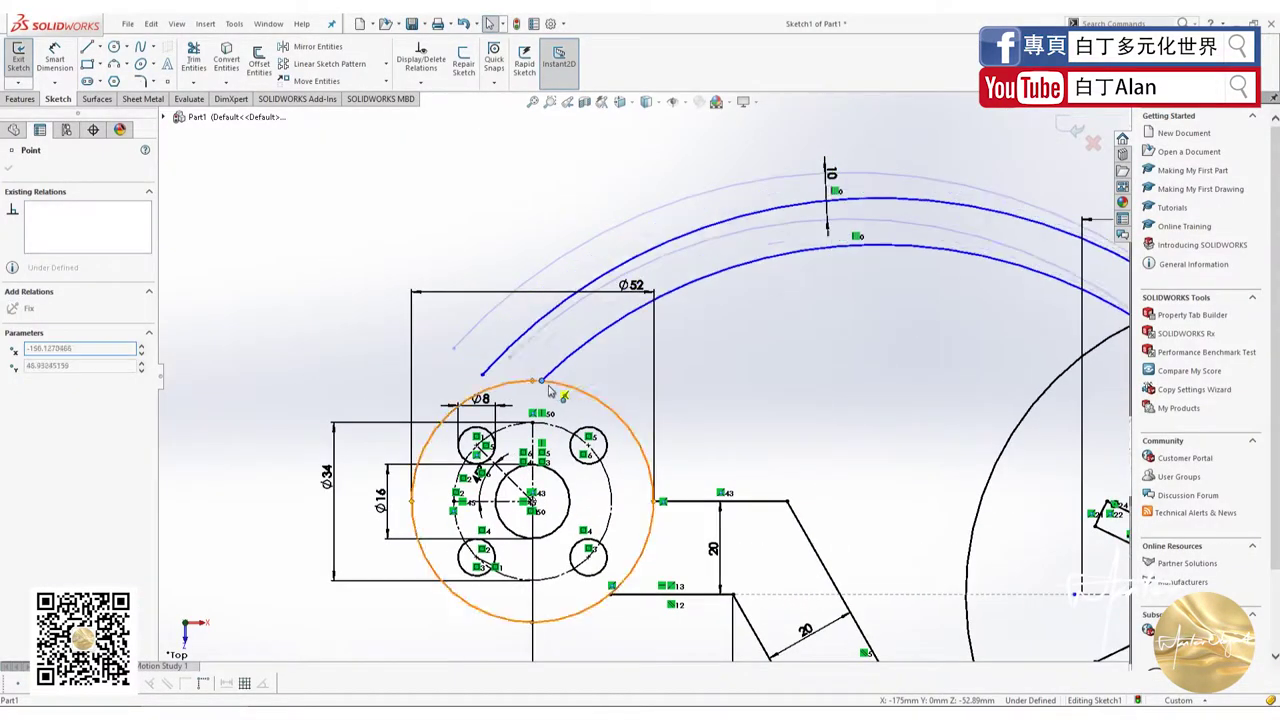
pyautogui.click(498, 275)
pyautogui.click(507, 391)
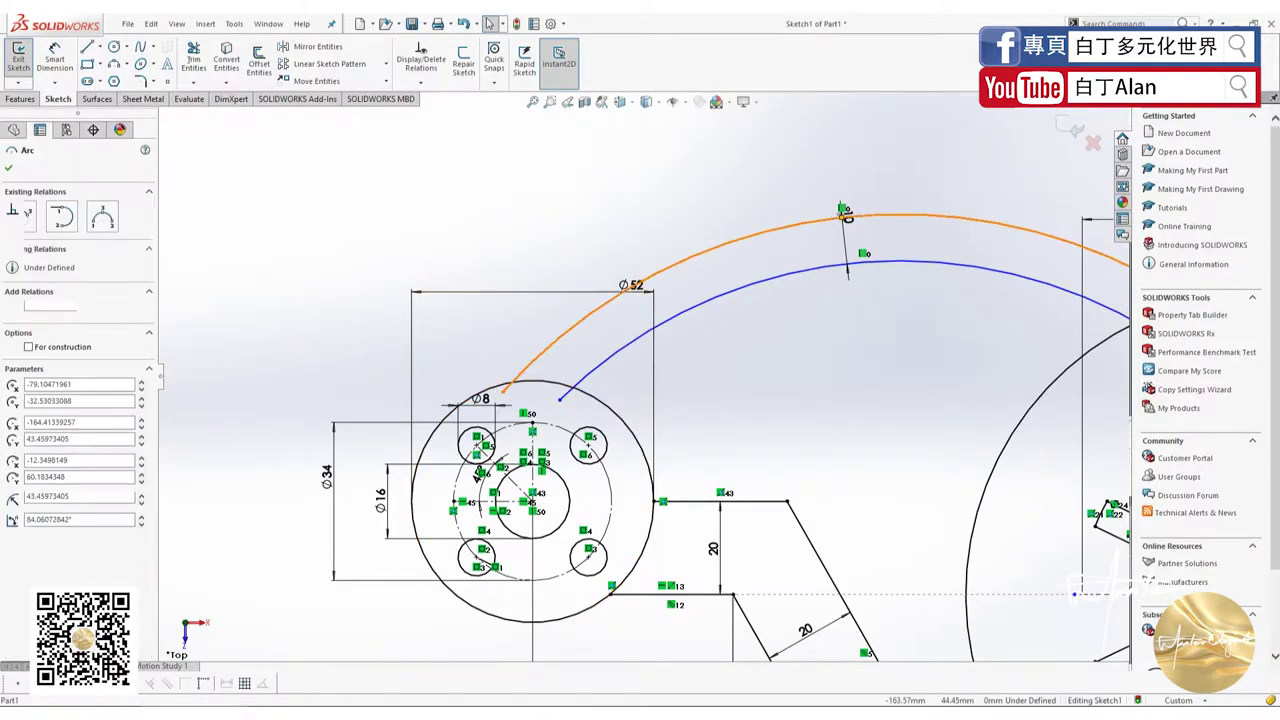
pyautogui.keyDown('ctrl'); pyautogui.click(447, 420); pyautogui.keyUp('ctrl')
pyautogui.click(12, 399)
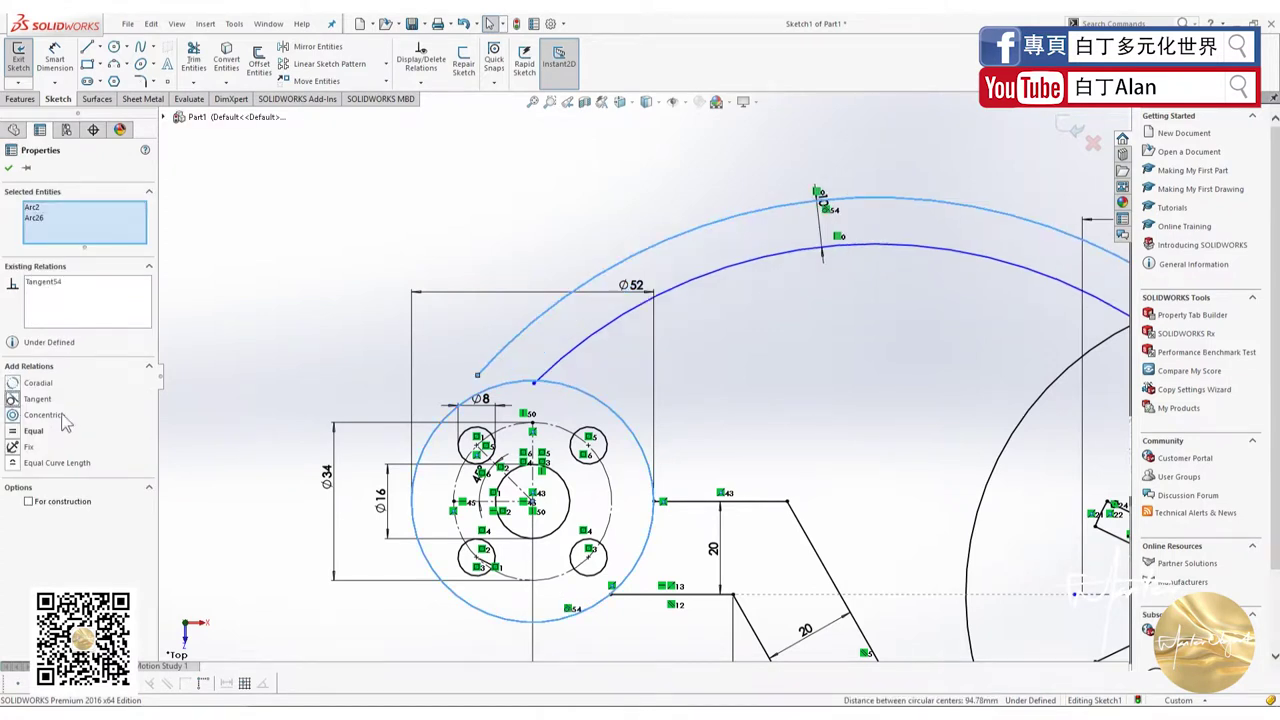
# Put the outer arc's end on the Ø52 circle, undoing the first misplaced attempt.
pyautogui.moveTo(476, 378)
pyautogui.mouseDown()
pyautogui.moveTo(440, 422)
pyautogui.moveTo(440, 445)
pyautogui.mouseUp()
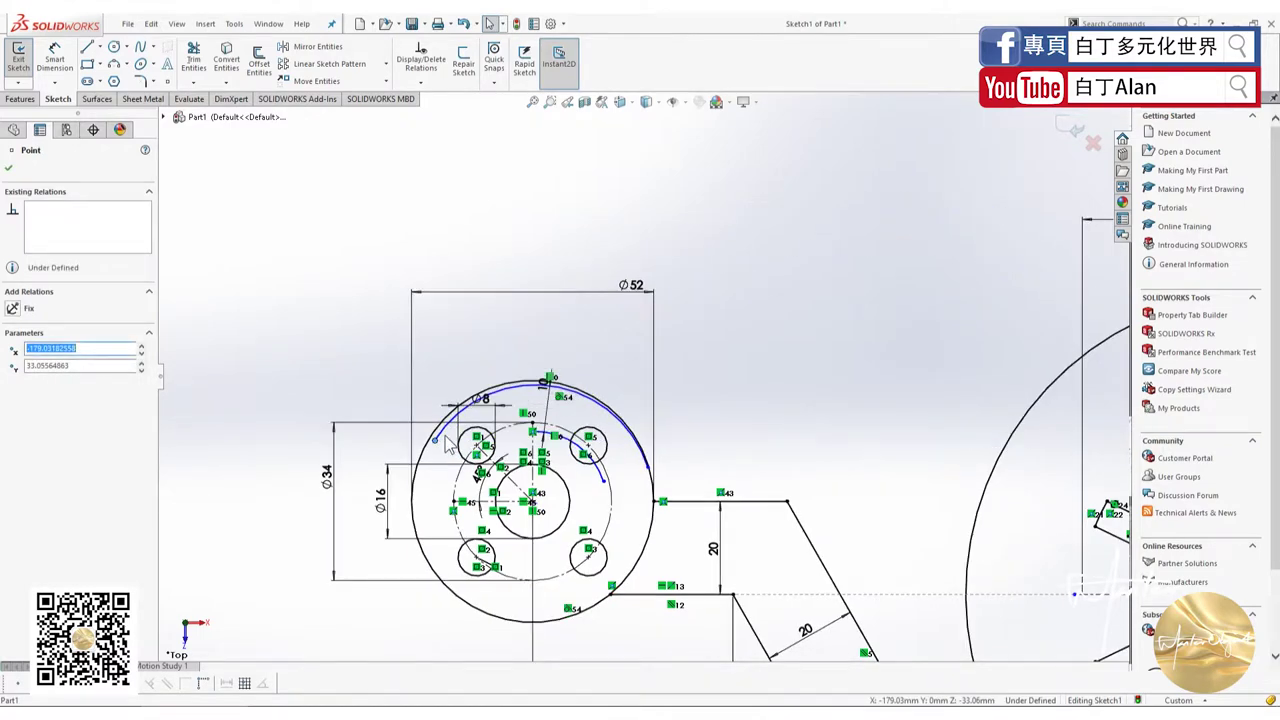
pyautogui.hotkey('ctrl', 'z')
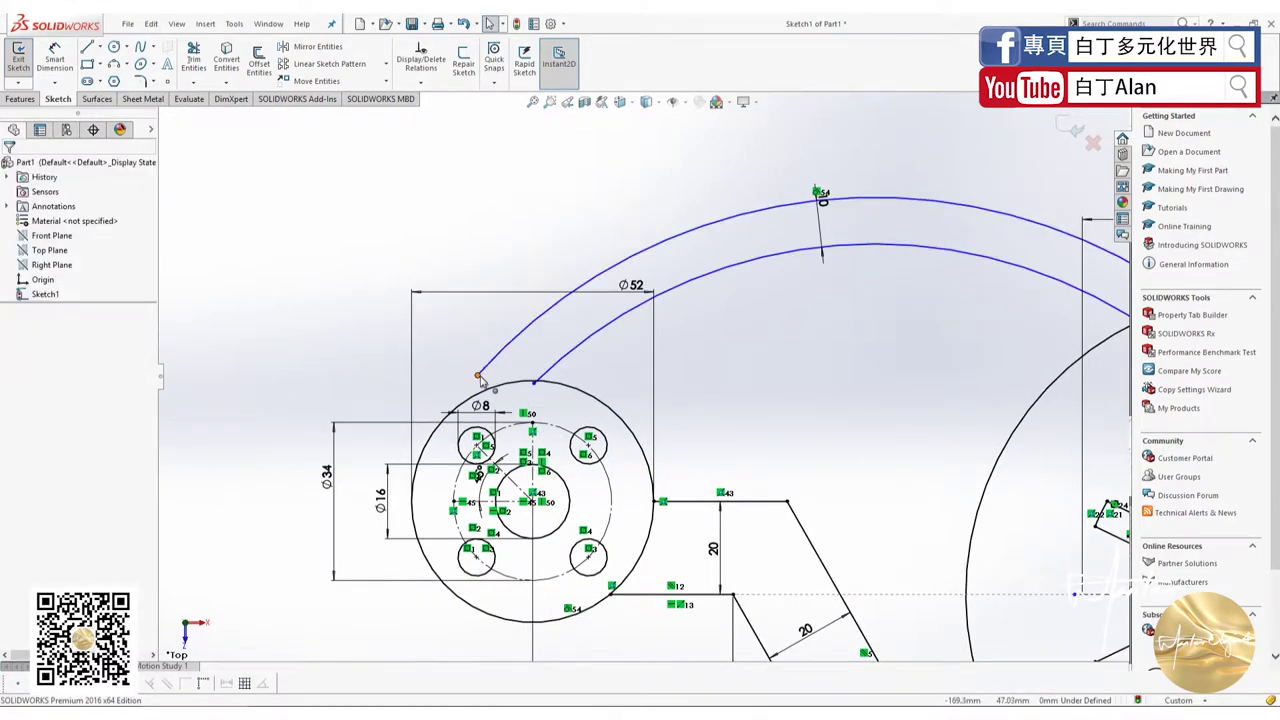
pyautogui.moveTo(477, 376)
pyautogui.mouseDown()
pyautogui.moveTo(449, 438)
pyautogui.moveTo(474, 397)
pyautogui.moveTo(447, 417)
pyautogui.mouseUp()
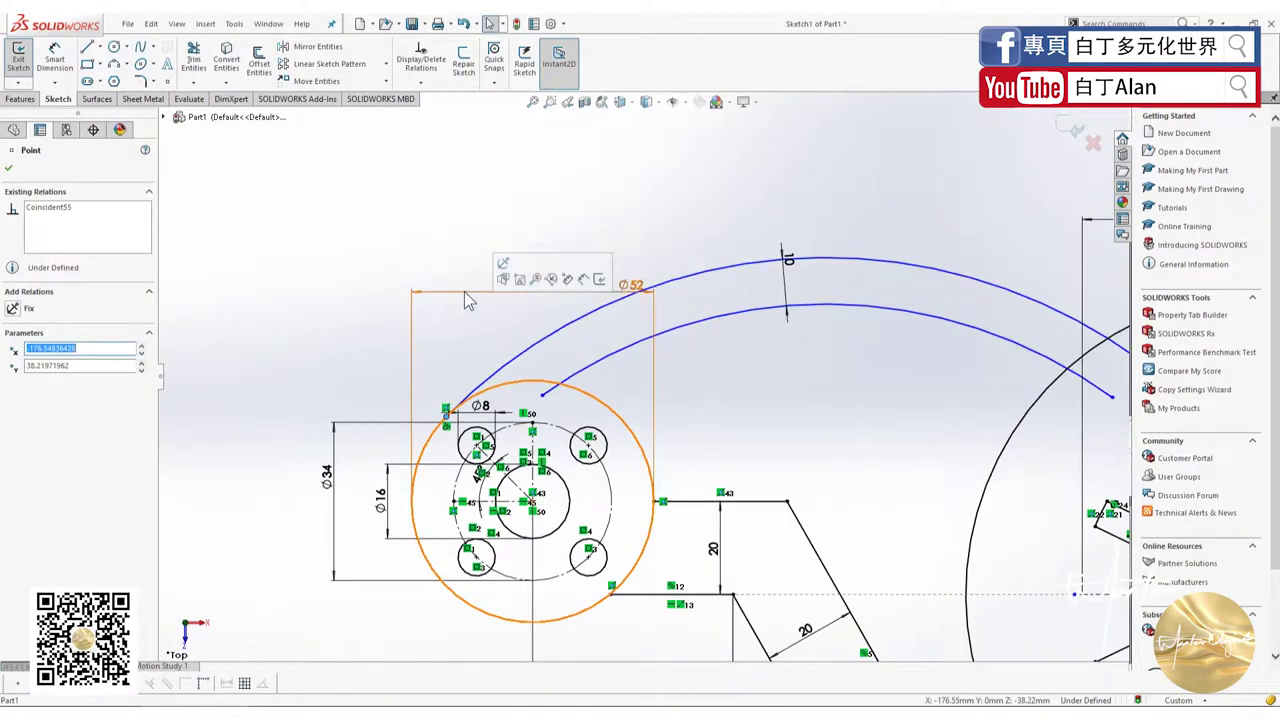
pyautogui.click(465, 219)
pyautogui.scroll(1, 509, 251)
# Try a Tangent relation between the outer arc and the Ø130 circle, then revert it.
pyautogui.hotkey('alt', 'Tab')
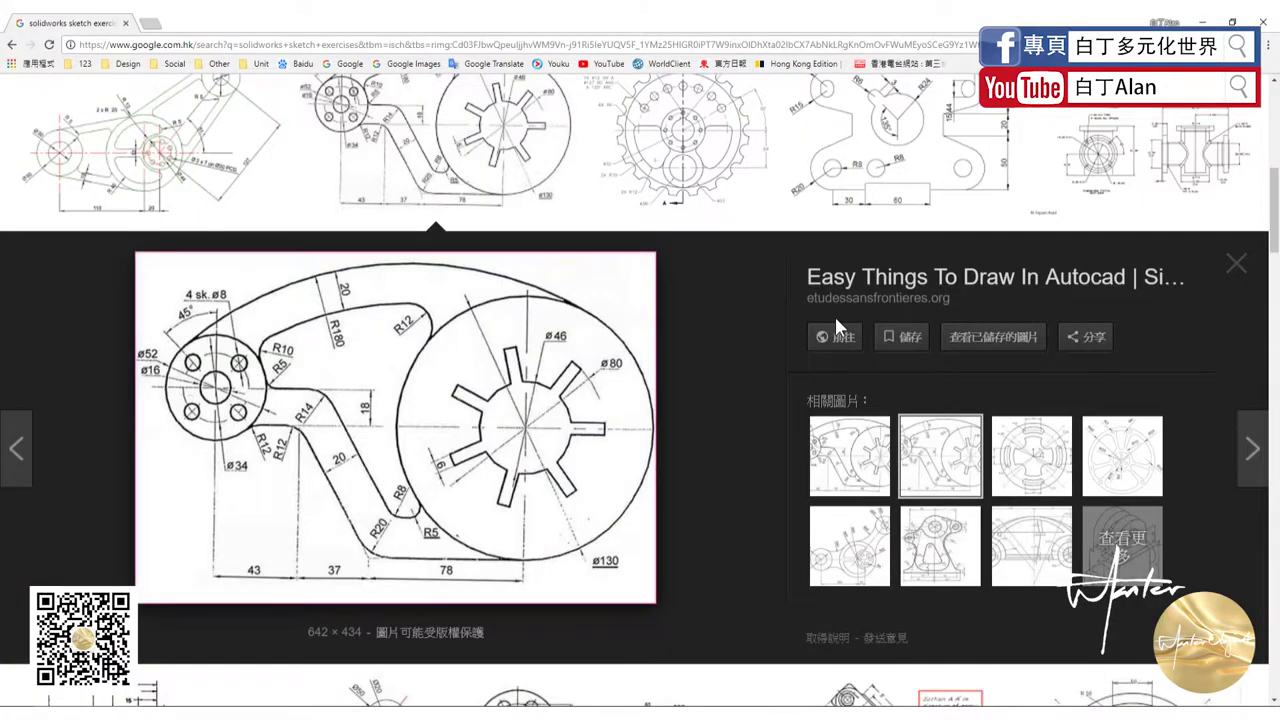
pyautogui.hotkey('alt', 'Tab')
pyautogui.click(983, 363)
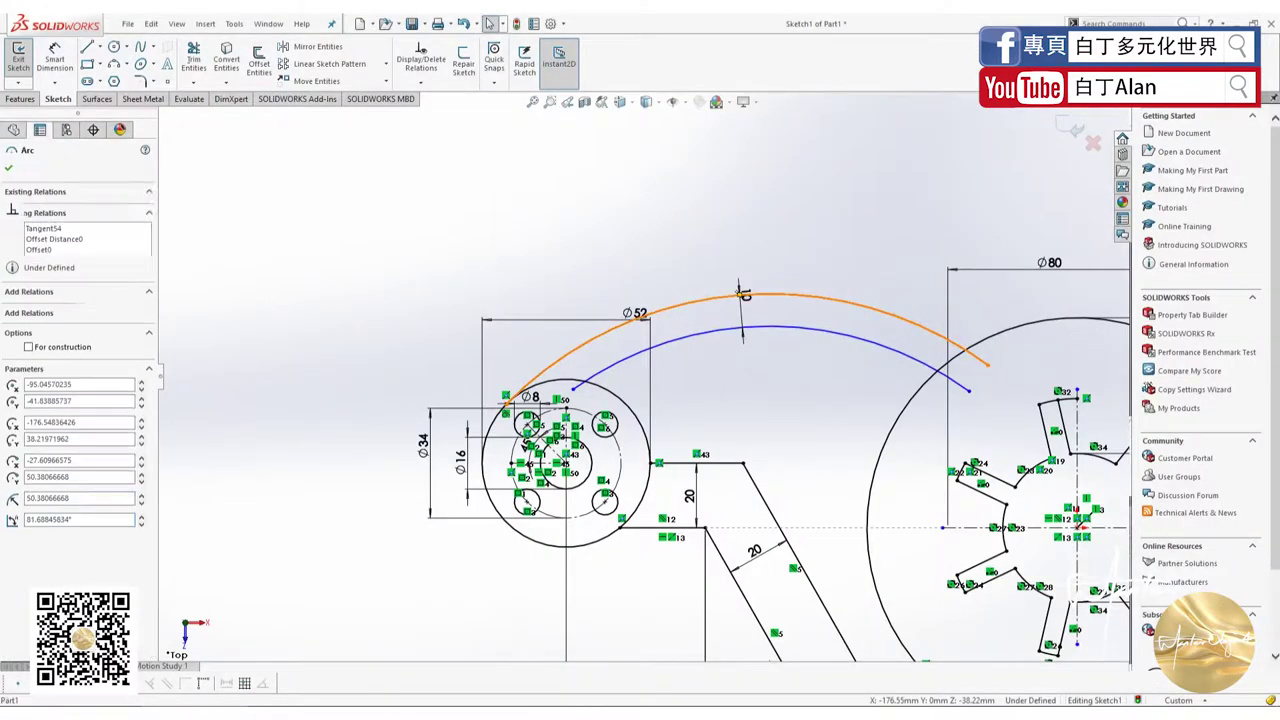
pyautogui.keyDown('ctrl'); pyautogui.click(1116, 327); pyautogui.keyUp('ctrl')
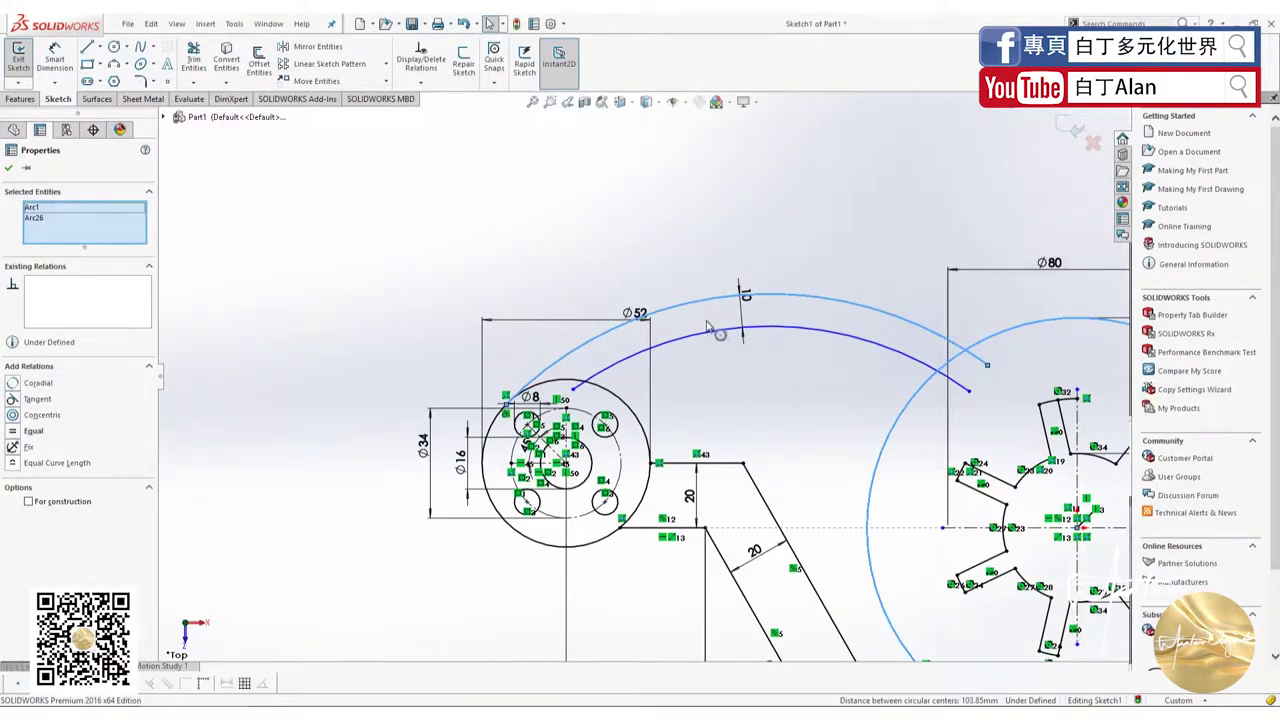
pyautogui.click(13, 399)
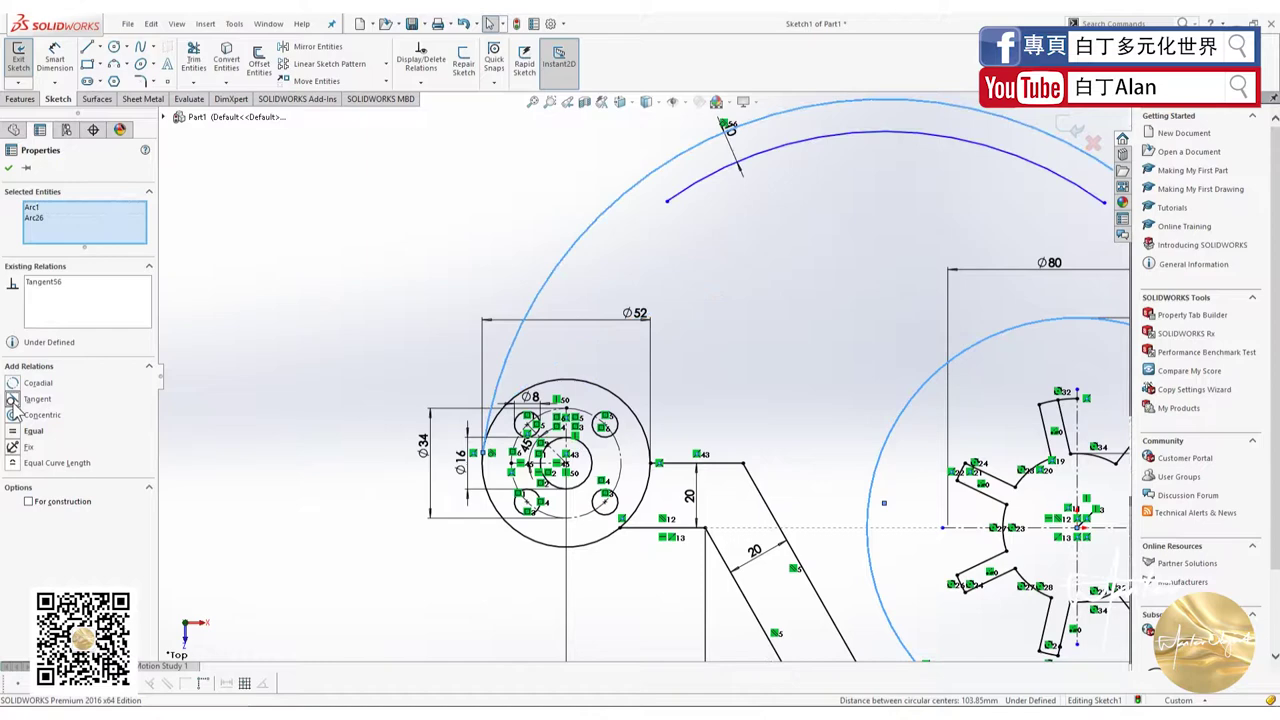
pyautogui.click(395, 257)
pyautogui.scroll(3, 476, 284)
pyautogui.scroll(-1, 879, 298)
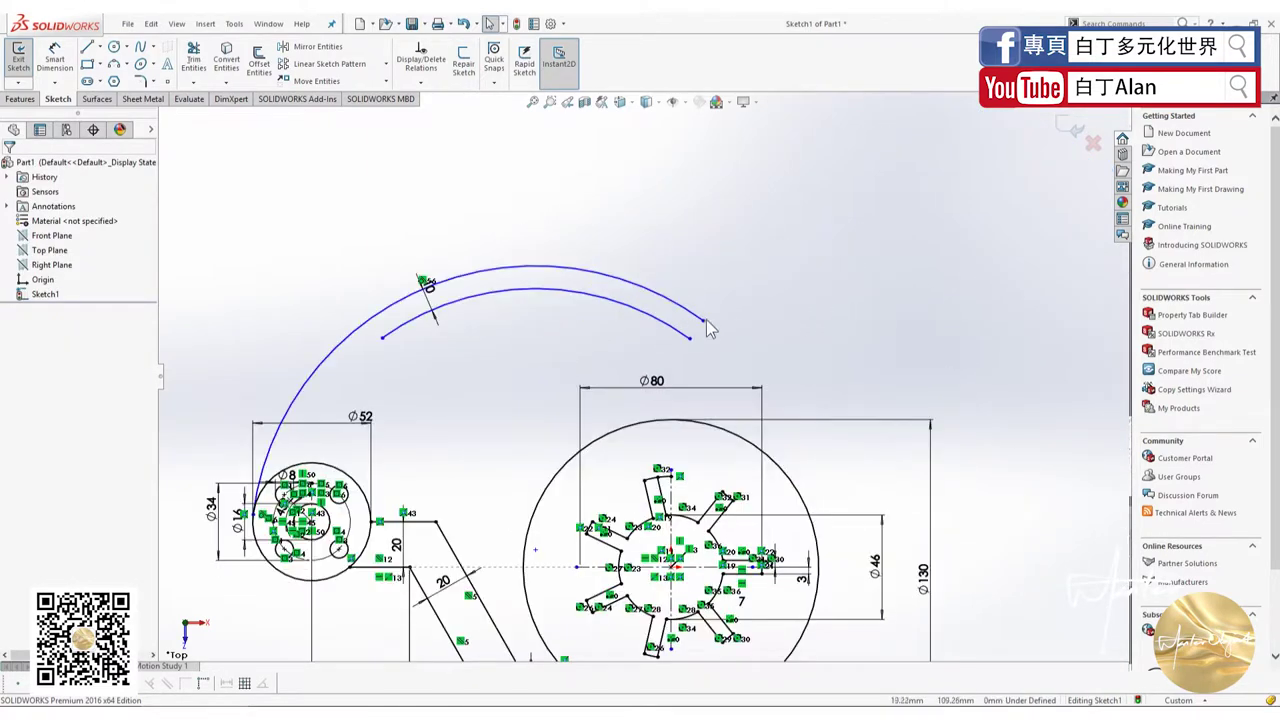
pyautogui.hotkey('ctrl', 'y')
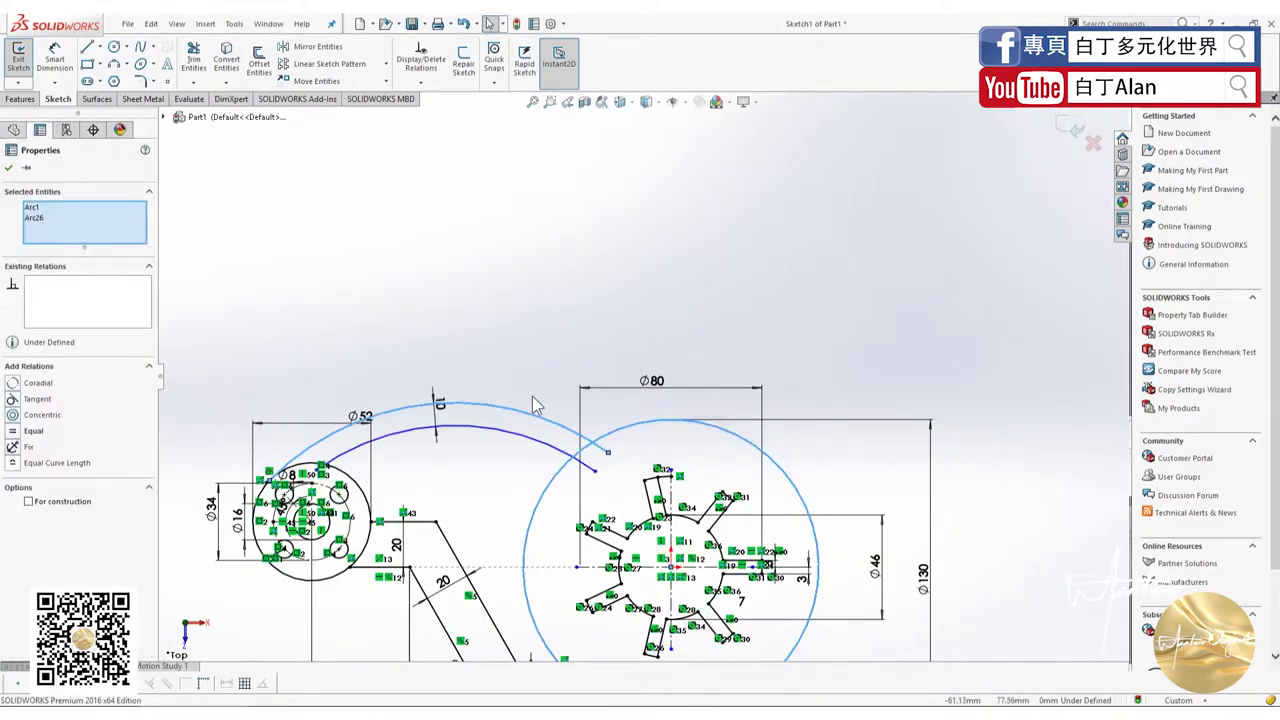
pyautogui.click(474, 368)
# Delete the inner offset arc.
pyautogui.click(451, 366)
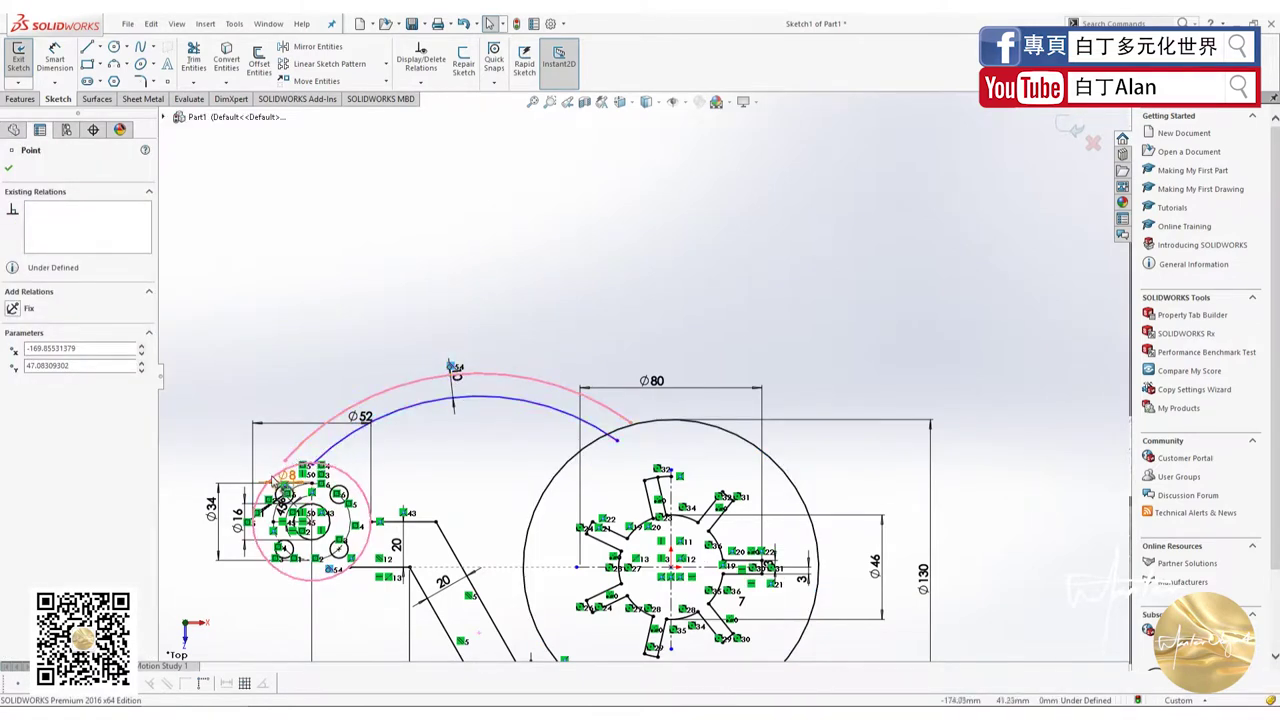
pyautogui.click(339, 375)
pyautogui.click(406, 411)
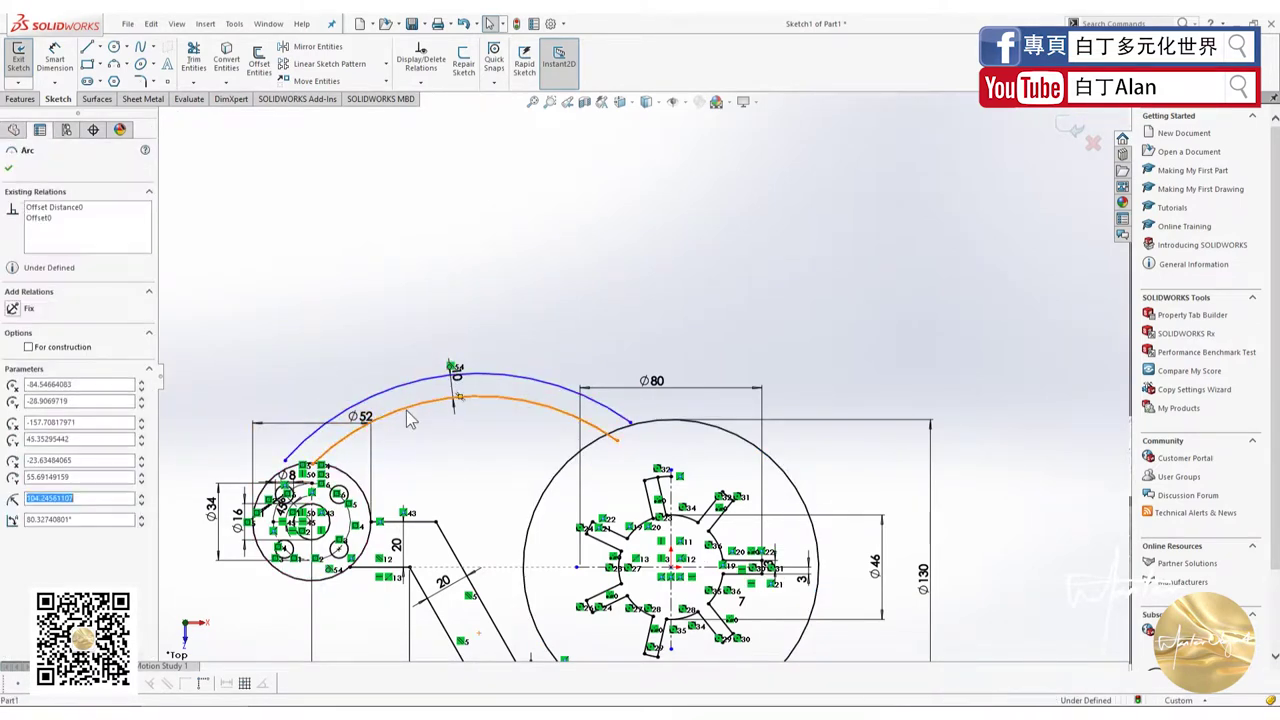
pyautogui.press('Delete')
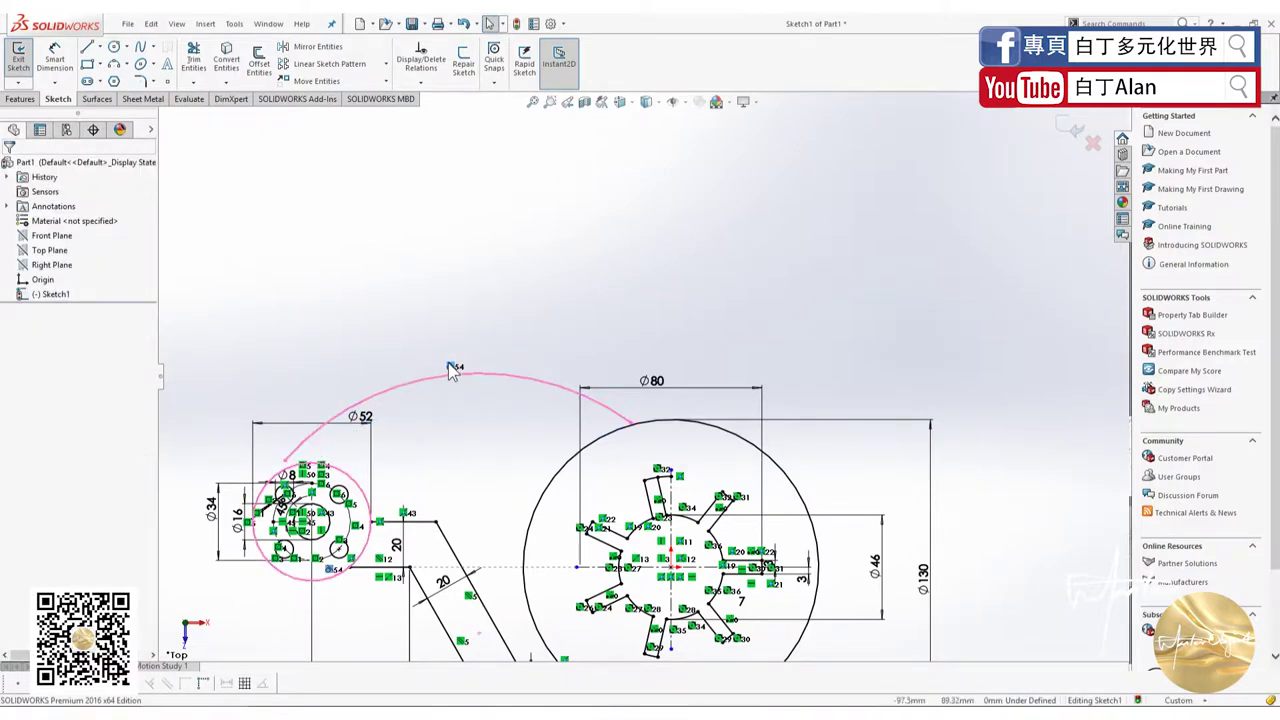
# Bring the arc's end onto the Ø130 circle and make the arc tangent to it.
pyautogui.click(303, 447)
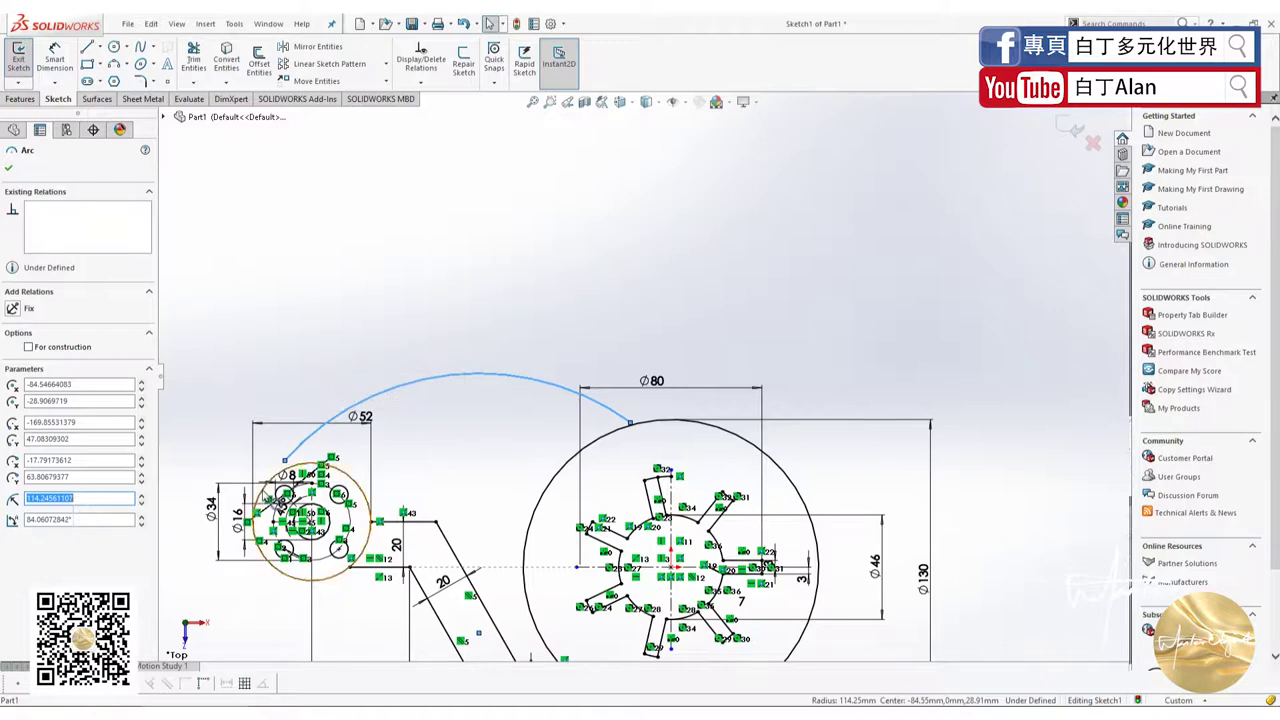
pyautogui.keyDown('ctrl'); pyautogui.click(274, 500); pyautogui.keyUp('ctrl')
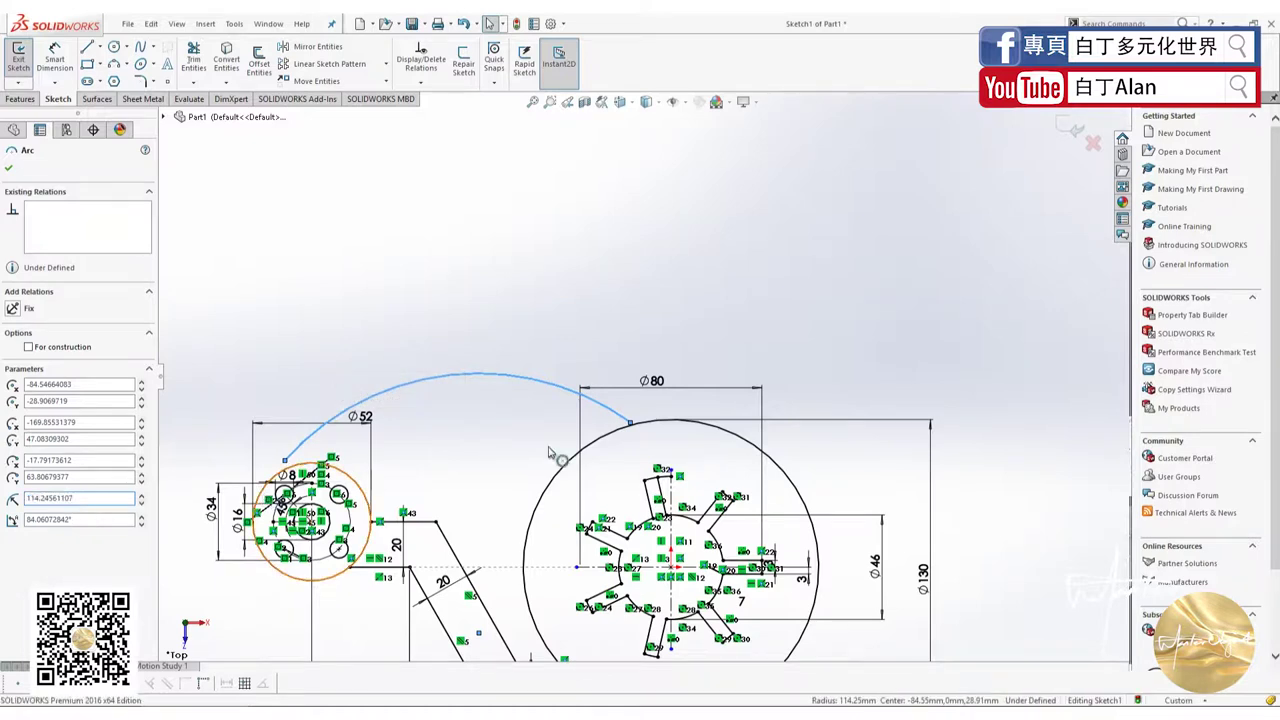
pyautogui.keyDown('ctrl'); pyautogui.click(692, 427); pyautogui.keyUp('ctrl')
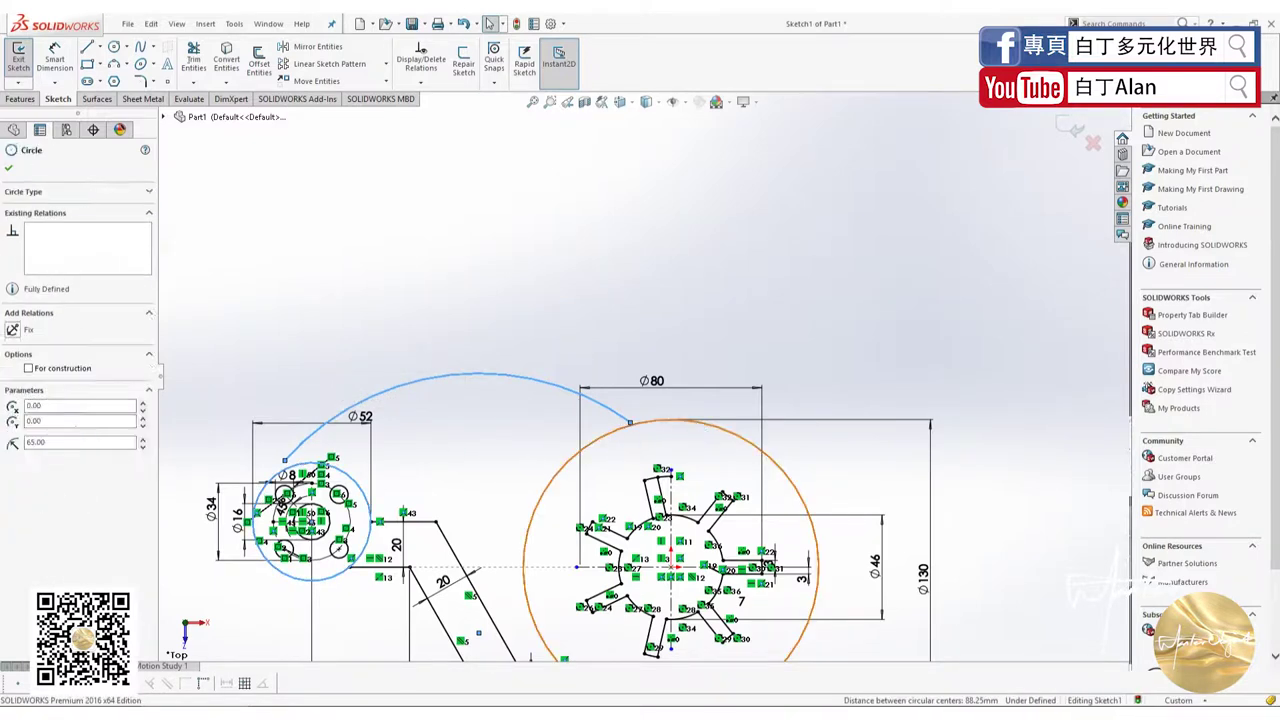
pyautogui.click(303, 293)
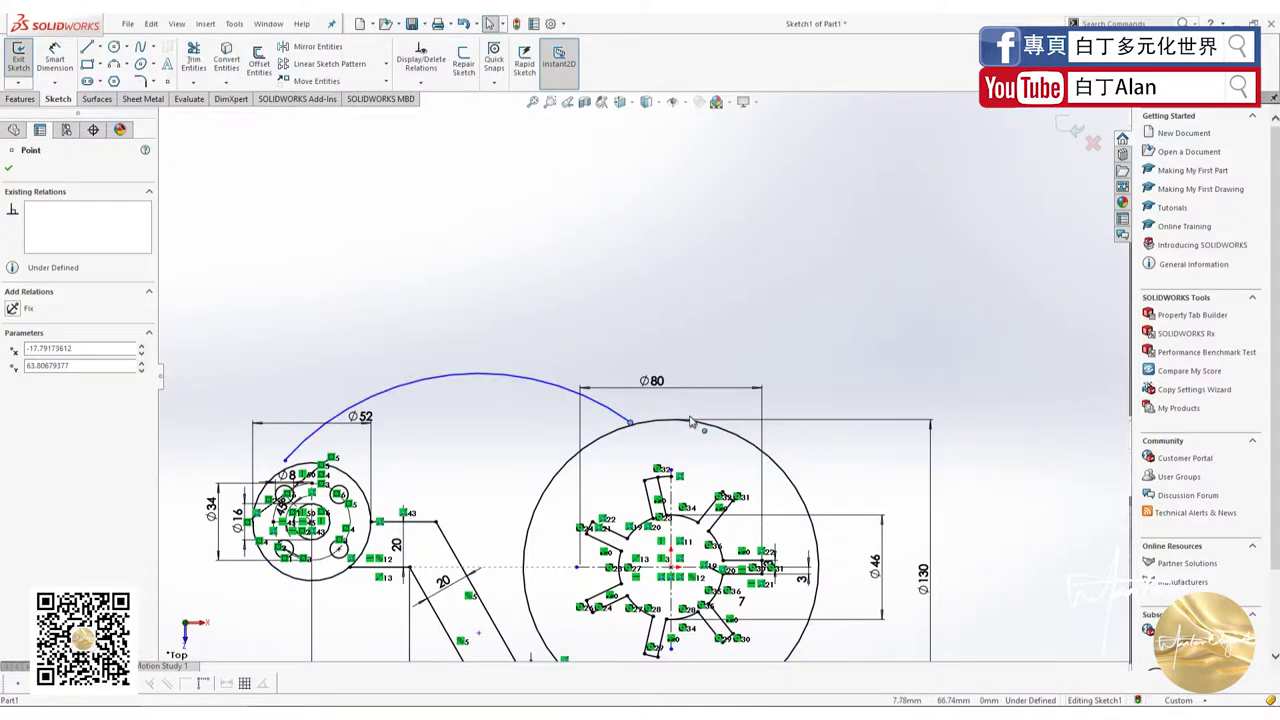
pyautogui.moveTo(630, 428); pyautogui.dragTo(722, 418)
pyautogui.click(738, 440)
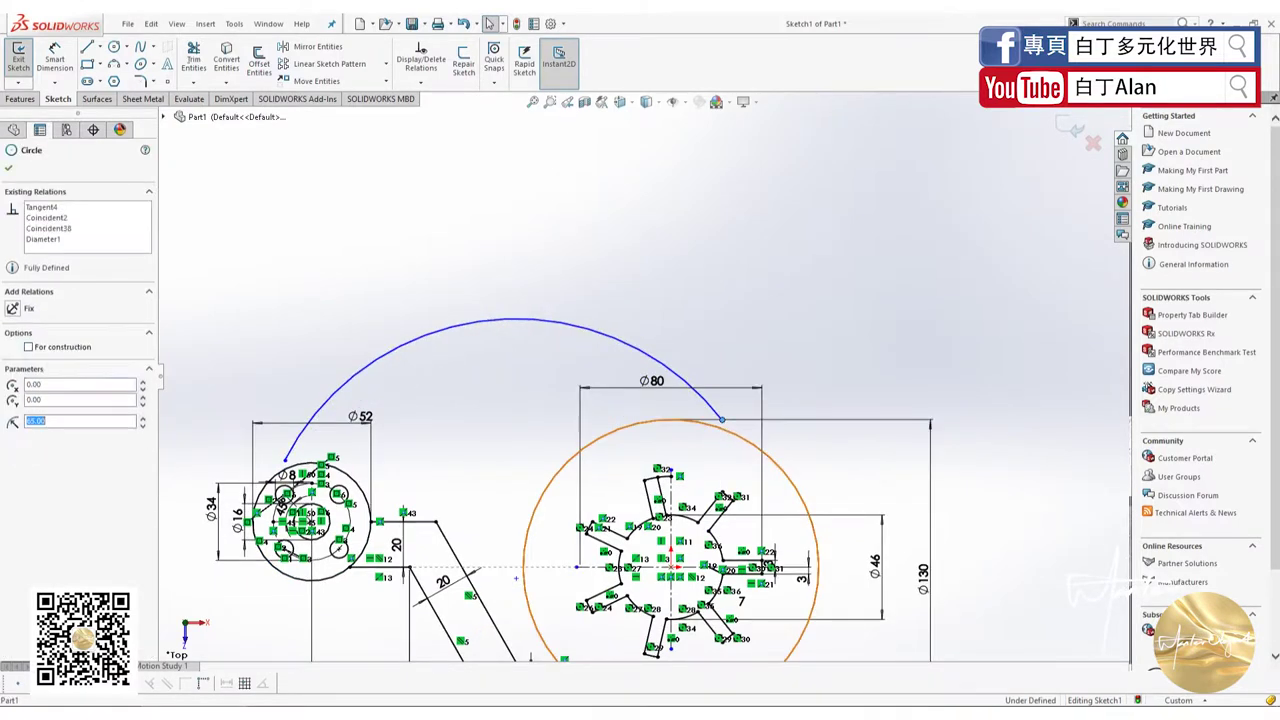
pyautogui.keyDown('ctrl'); pyautogui.click(350, 381); pyautogui.keyUp('ctrl')
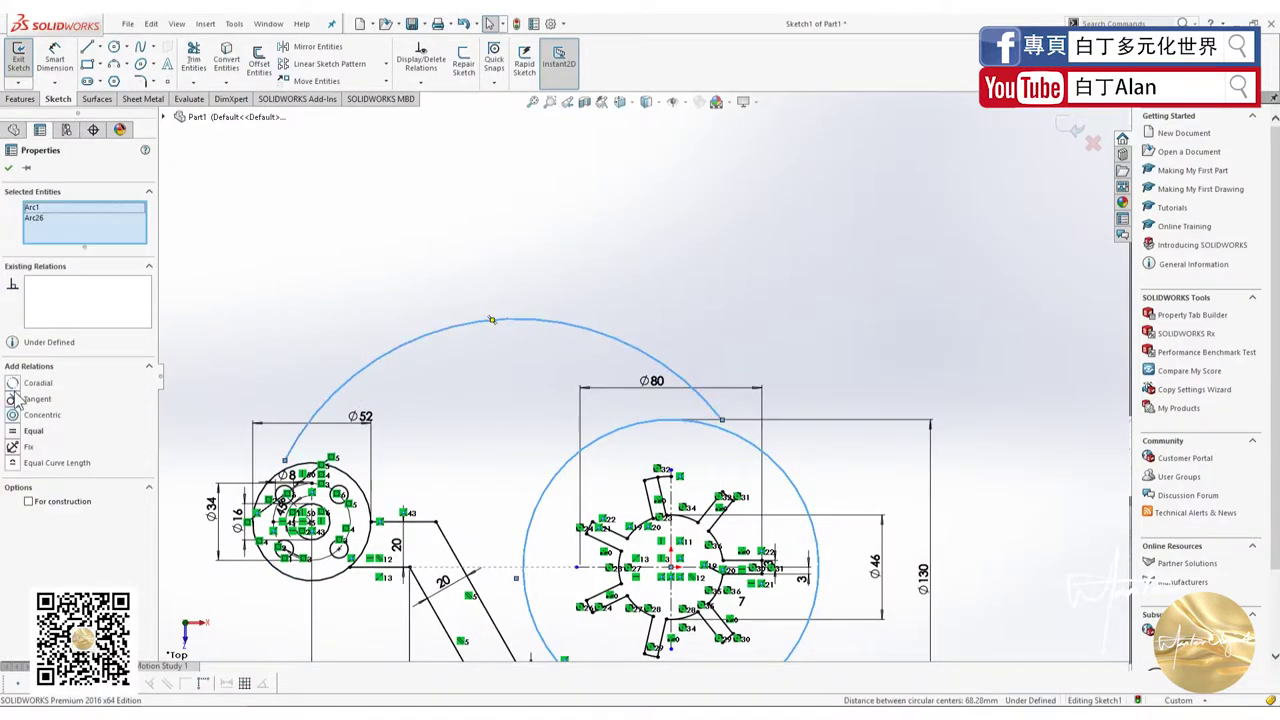
pyautogui.click(13, 398)
pyautogui.click(419, 418)
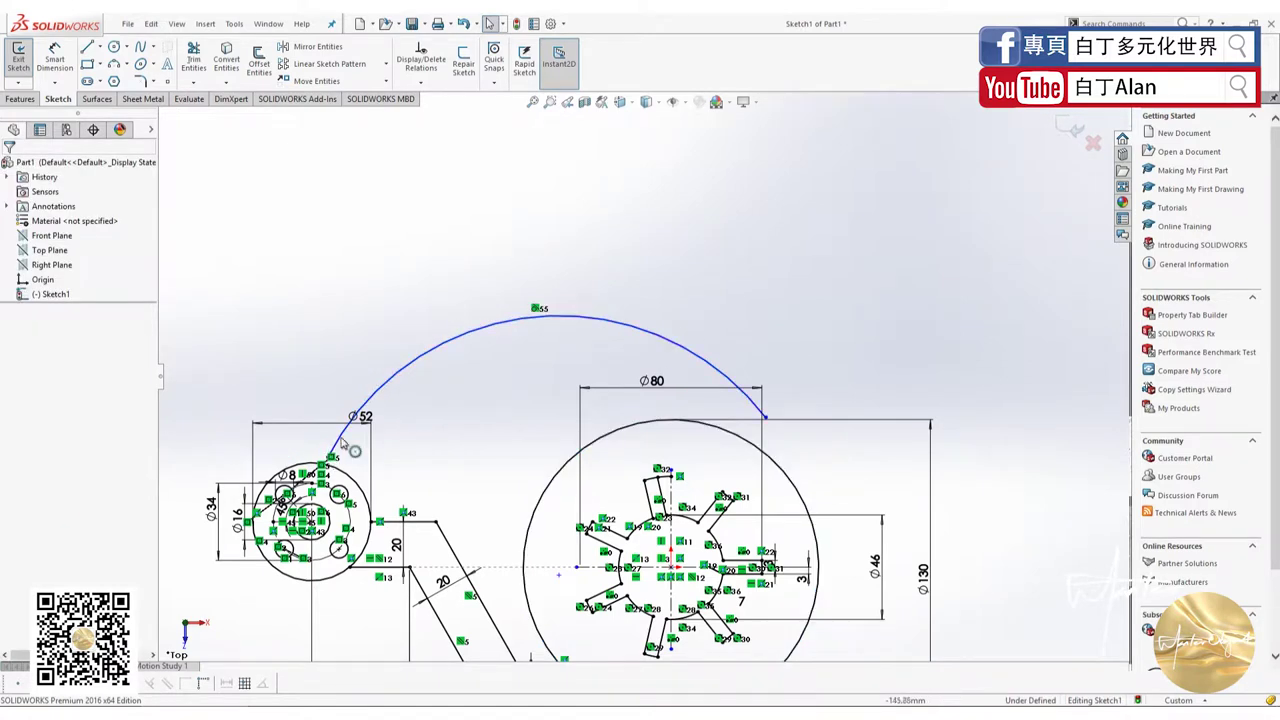
# Make the top arc tangent to the Ø52 hub circle.
pyautogui.click(337, 442)
pyautogui.keyDown('ctrl'); pyautogui.click(311, 462); pyautogui.keyUp('ctrl')
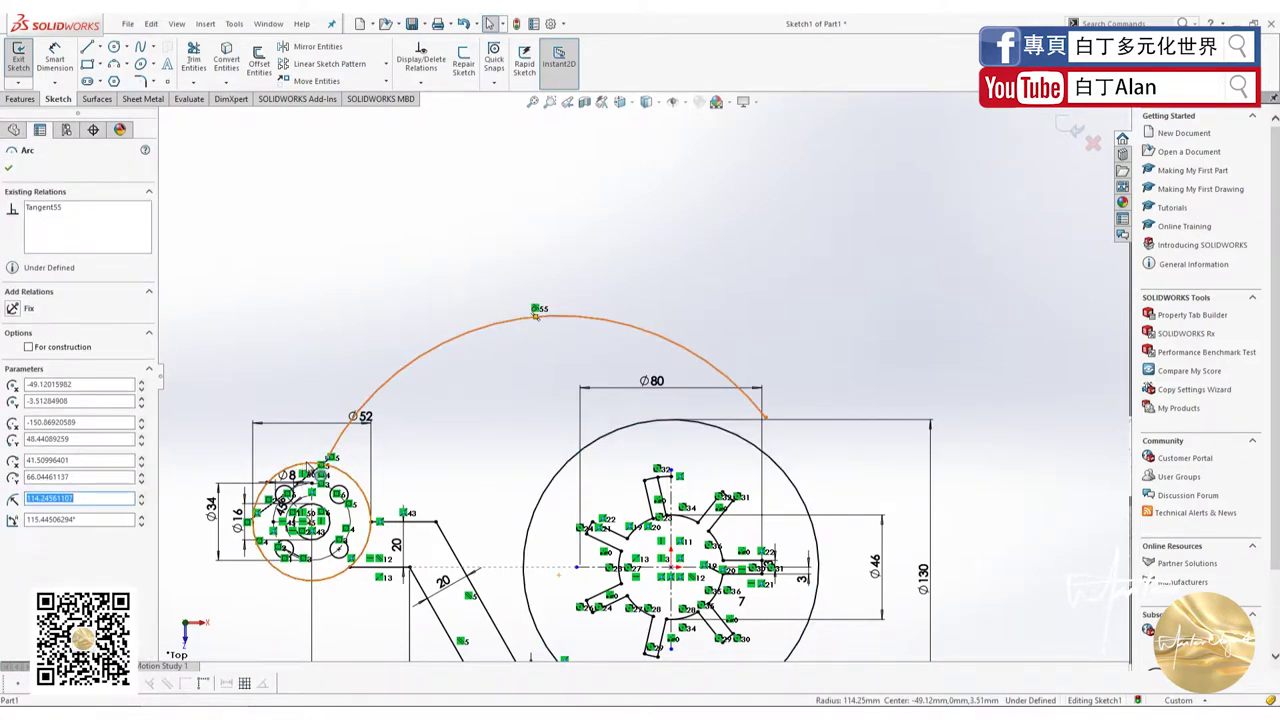
pyautogui.click(30, 399)
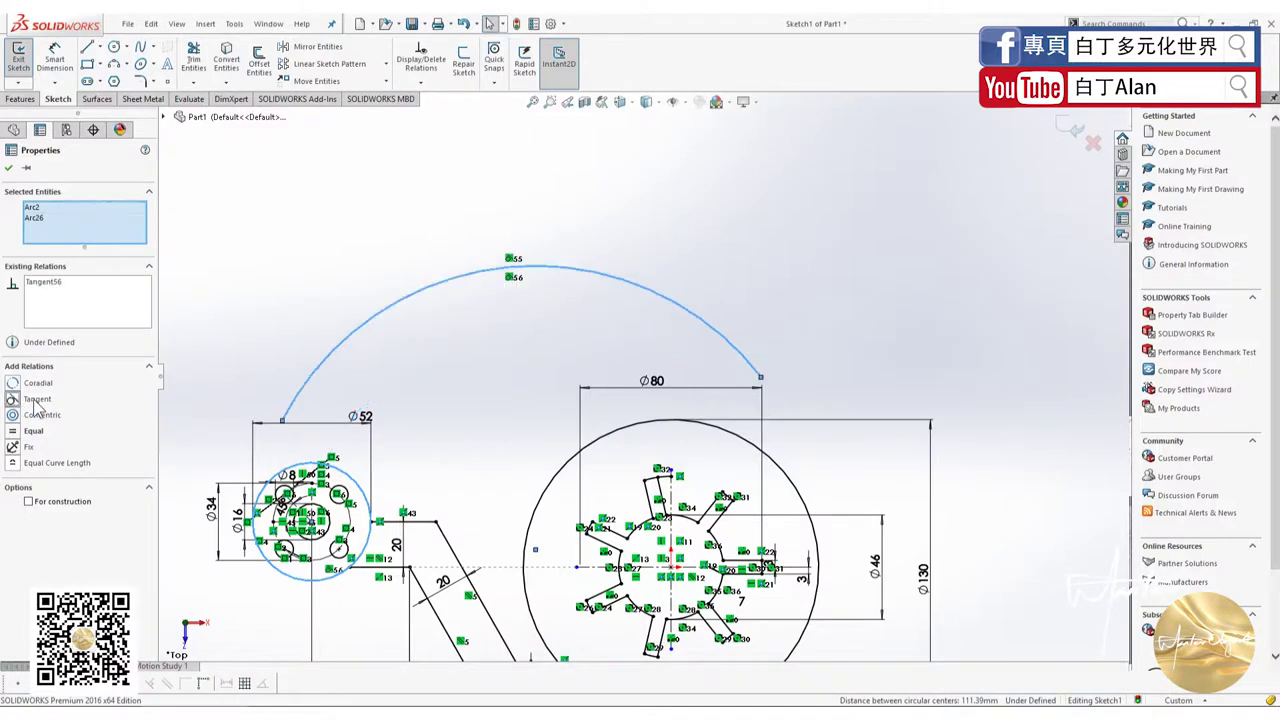
pyautogui.click(575, 355)
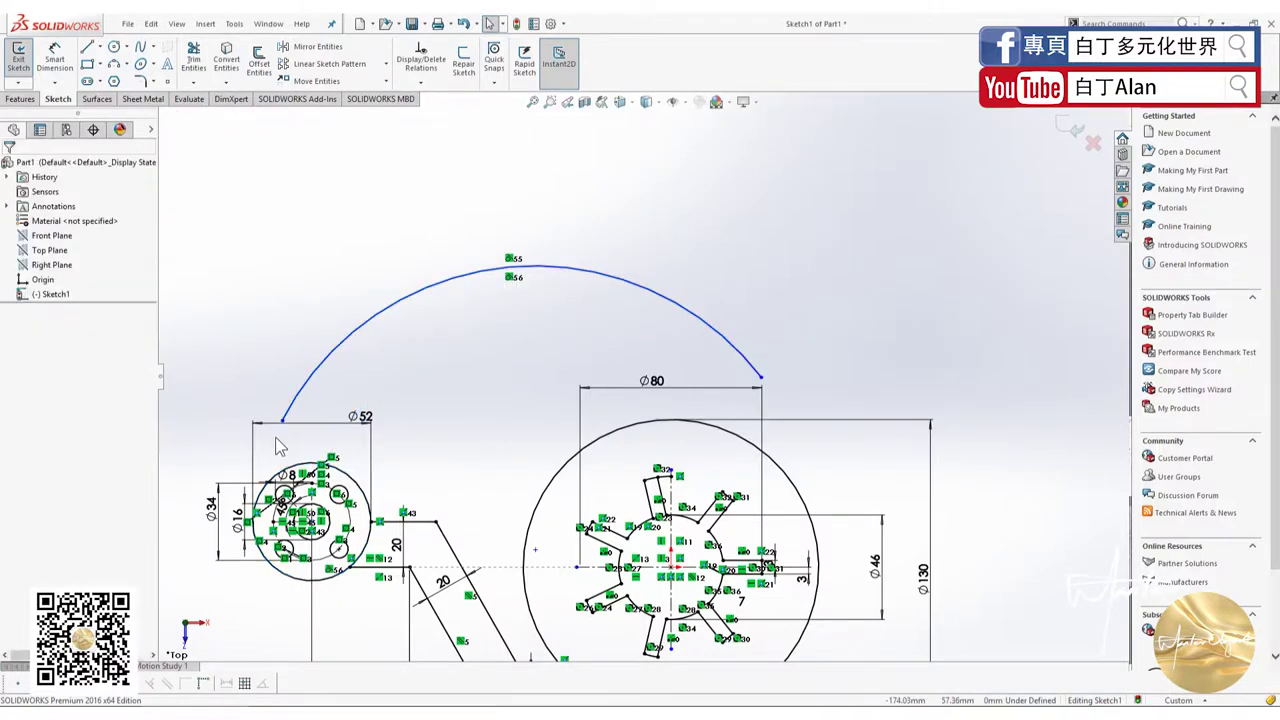
# Reshape the top arc into a flatter sweep of about 151.61 mm radius.
pyautogui.click(520, 266)
pyautogui.moveTo(520, 266)
pyautogui.mouseDown()
pyautogui.moveTo(517, 341)
pyautogui.moveTo(513, 260)
pyautogui.mouseUp()
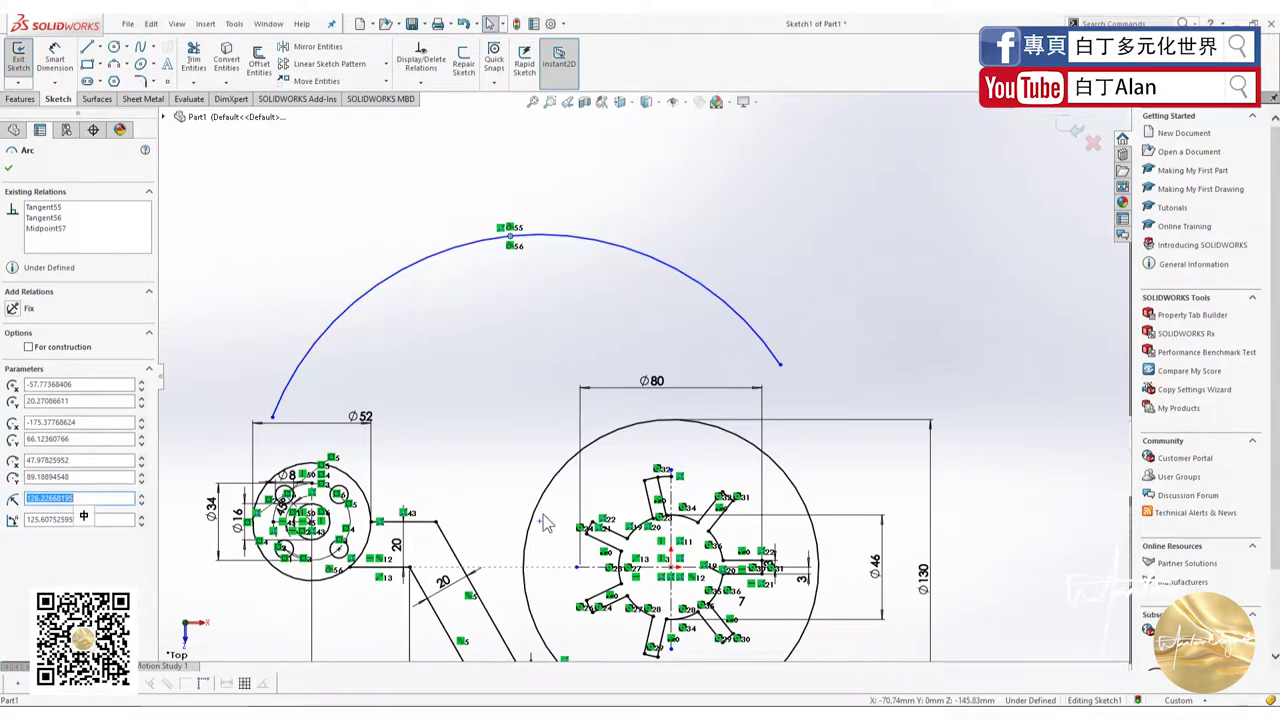
pyautogui.moveTo(545, 522); pyautogui.dragTo(557, 593)
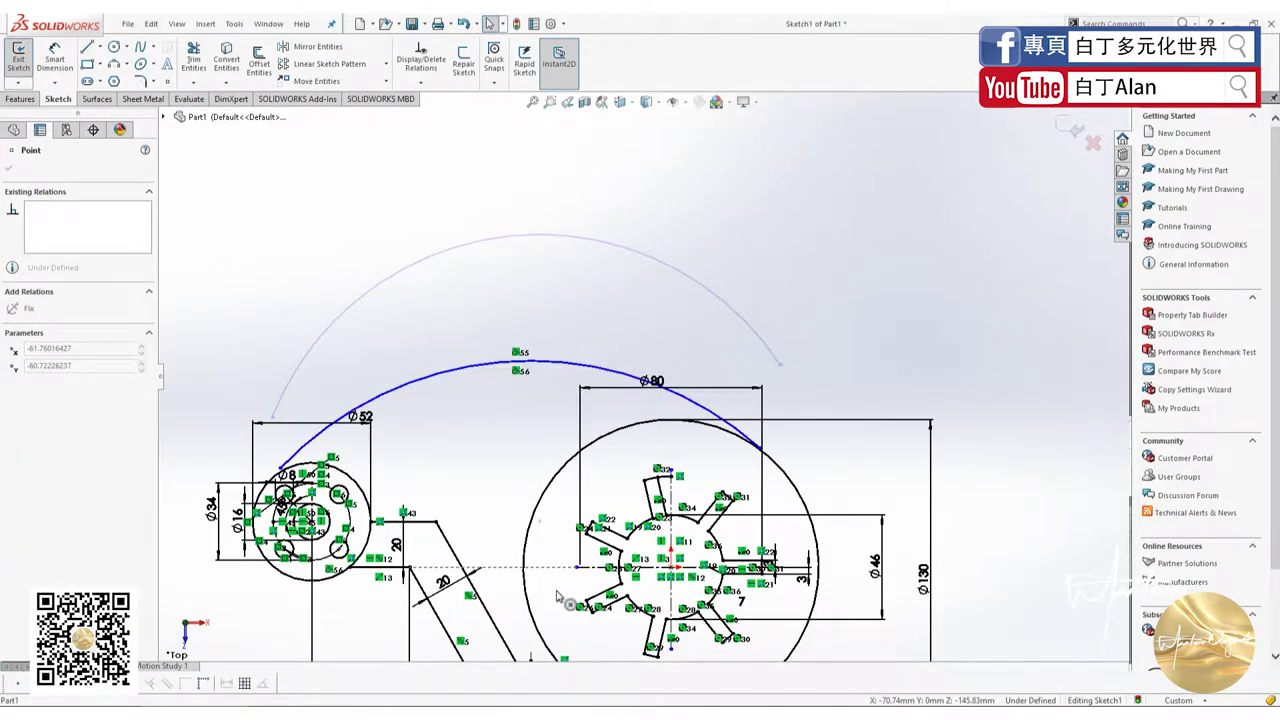
pyautogui.moveTo(558, 600); pyautogui.dragTo(558, 600)
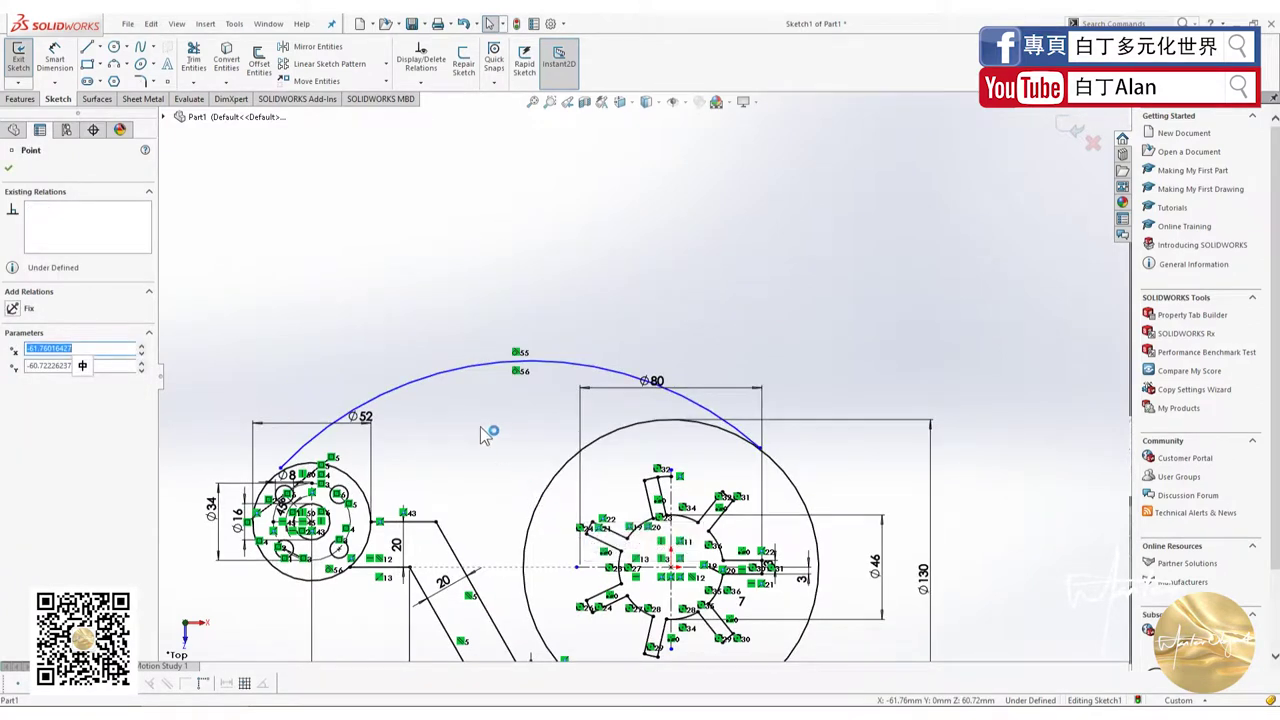
pyautogui.press('Escape')
pyautogui.click(478, 366)
pyautogui.keyDown('ctrl'); pyautogui.moveTo(552, 592); pyautogui.dragTo(600, 510, button='middle'); pyautogui.keyUp('ctrl')
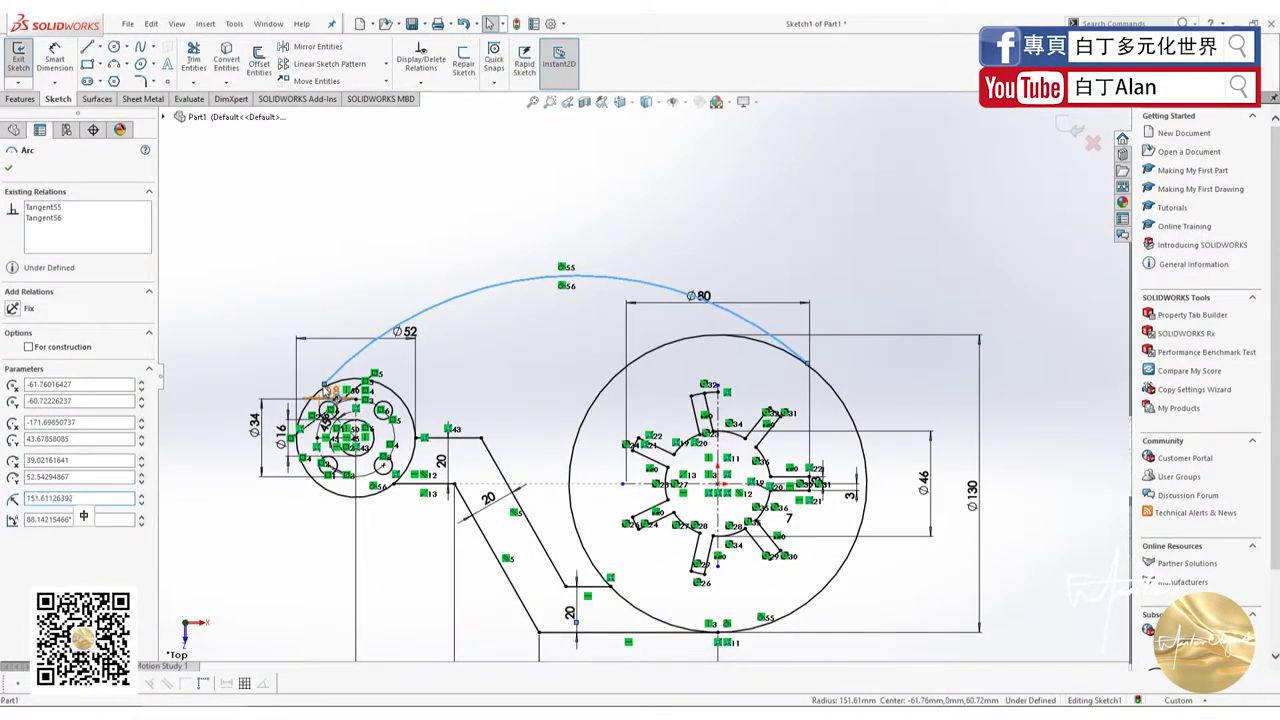
pyautogui.press('Escape')
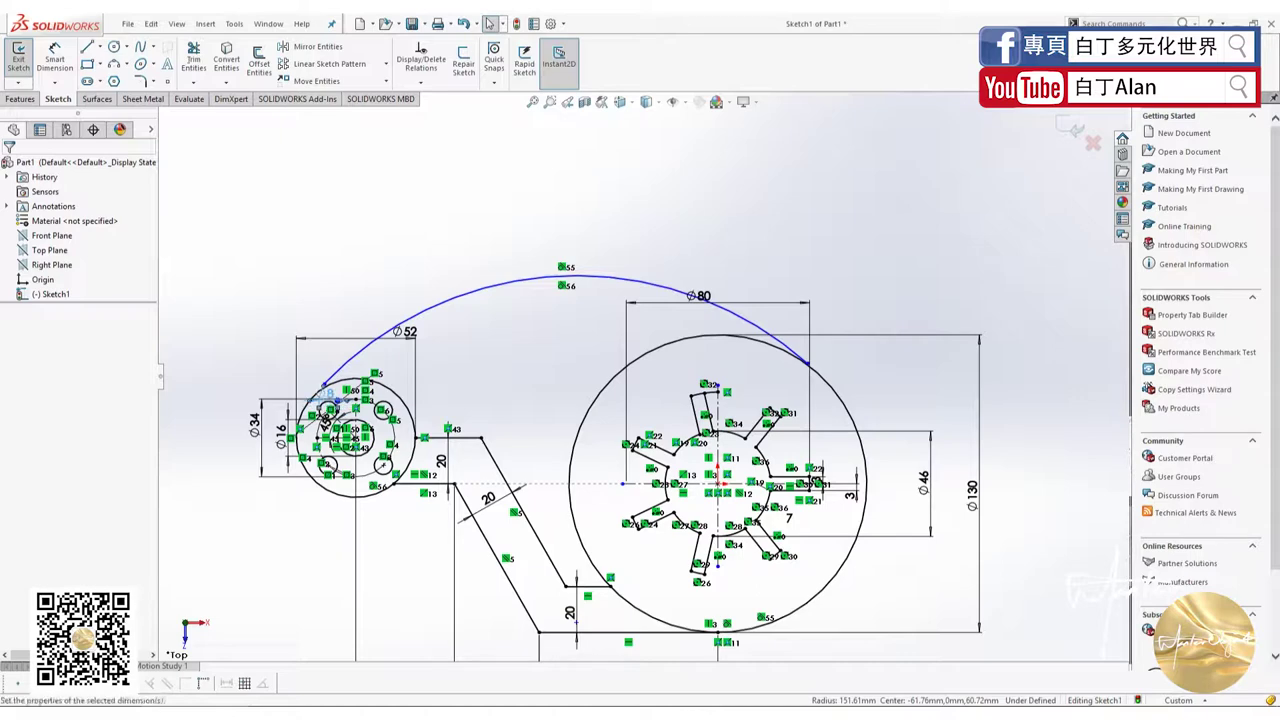
# Snap the top arc's left end onto the Ø52 hub circle.
pyautogui.click(320, 388)
pyautogui.scroll(-3, 320, 388)
pyautogui.scroll(-2, 320, 388)
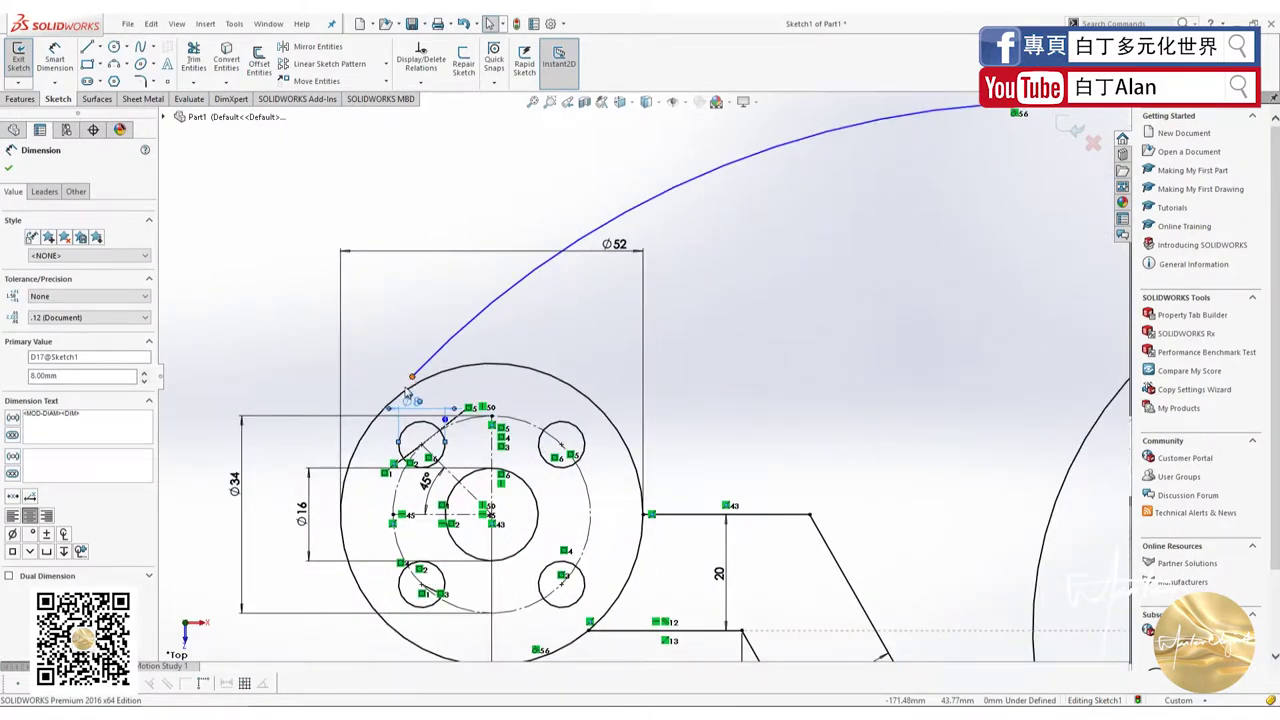
pyautogui.moveTo(410, 380); pyautogui.dragTo(392, 402)
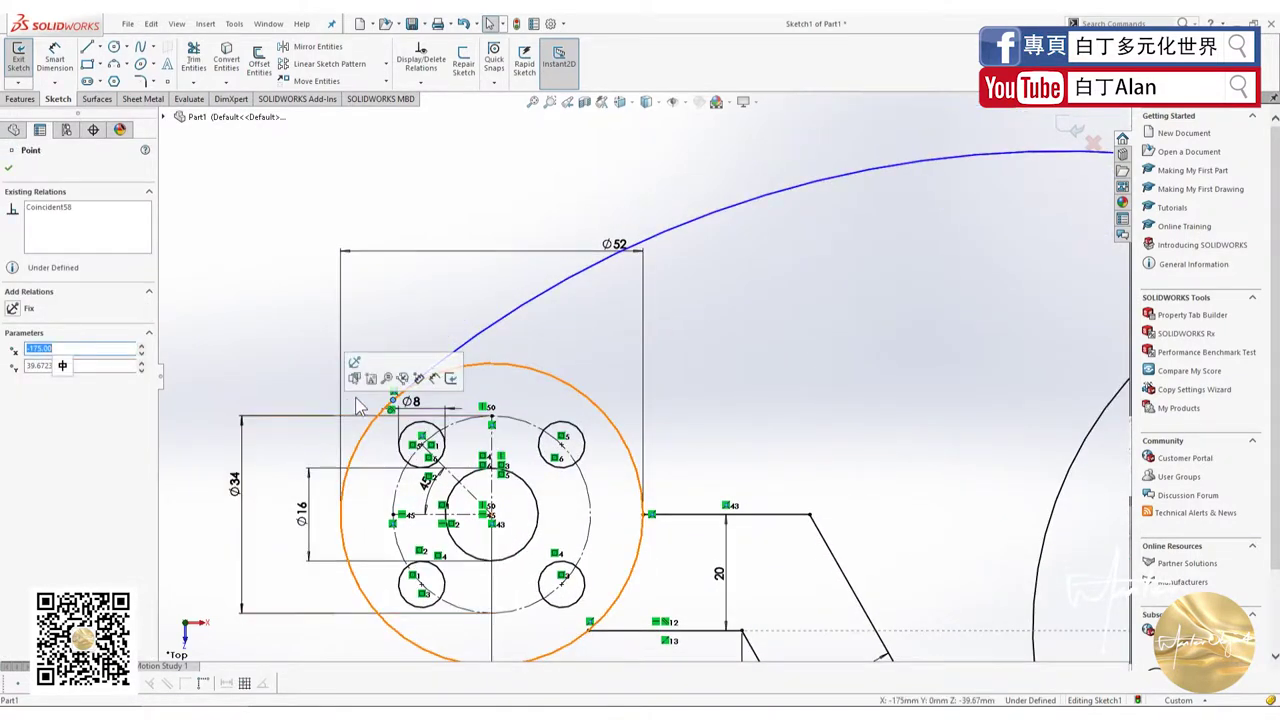
pyautogui.click(243, 398)
# Snap the arc's right end onto the Ø130 circle, then view the reference drawing.
pyautogui.scroll(2, 243, 389)
pyautogui.scroll(2, 914, 263)
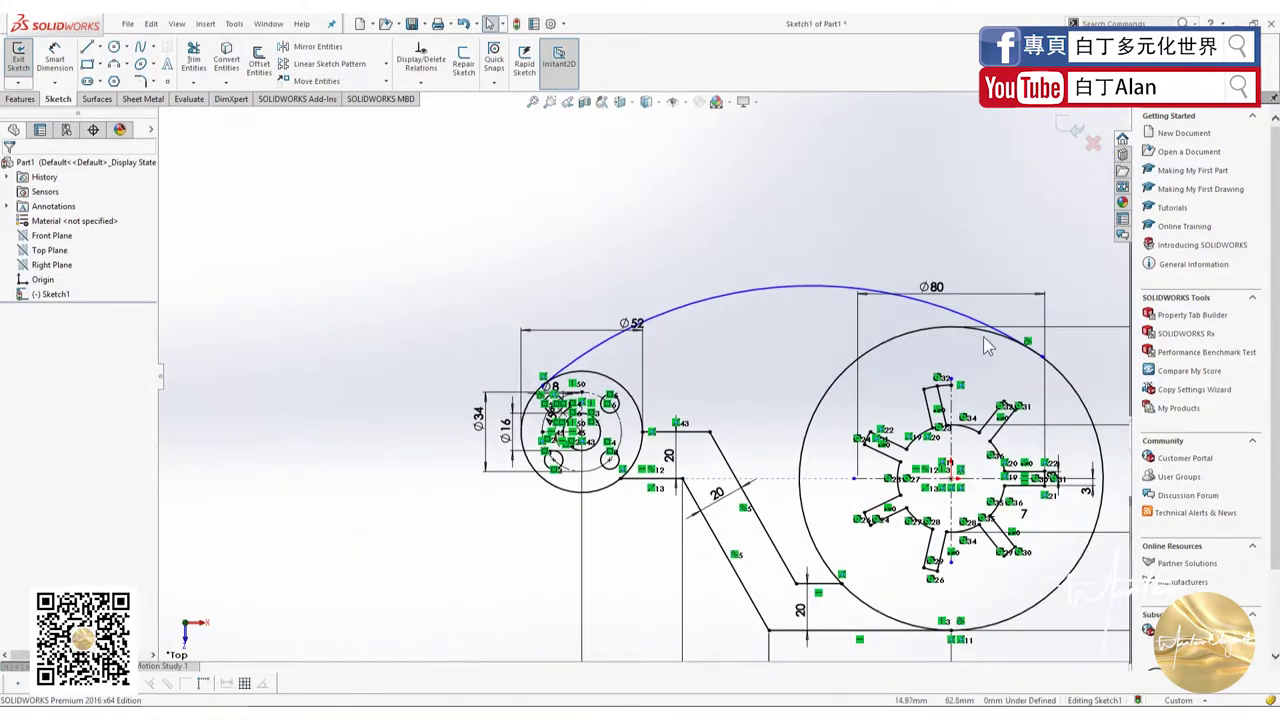
pyautogui.scroll(-4, 1047, 371)
pyautogui.moveTo(1030, 384); pyautogui.dragTo(1042, 398)
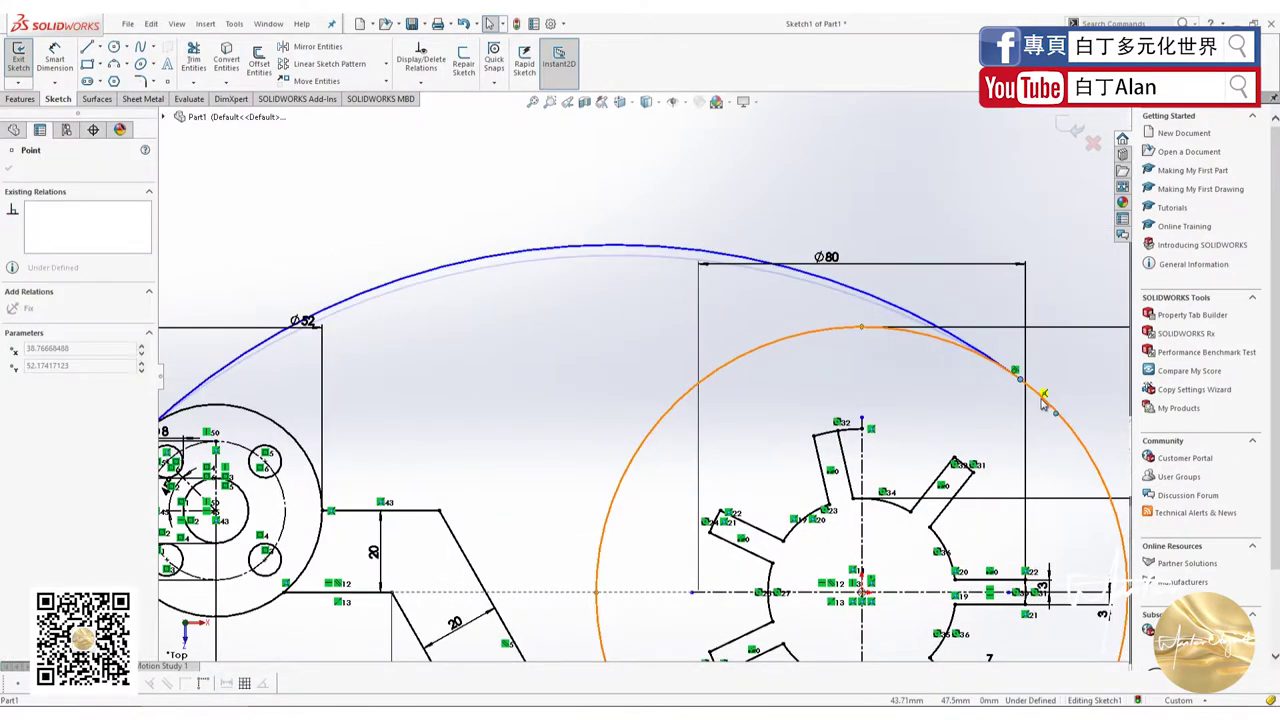
pyautogui.click(563, 349)
pyautogui.scroll(2, 563, 349)
pyautogui.scroll(2, 563, 352)
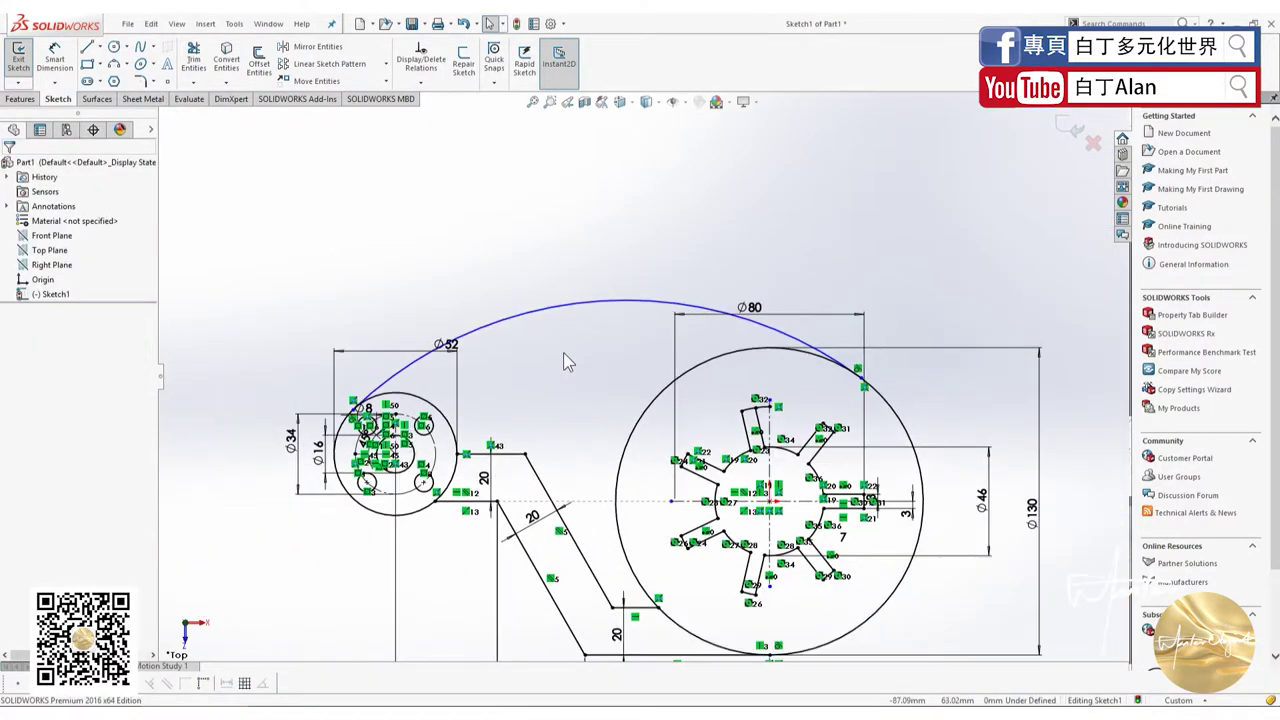
pyautogui.hotkey('alt', 'Tab')
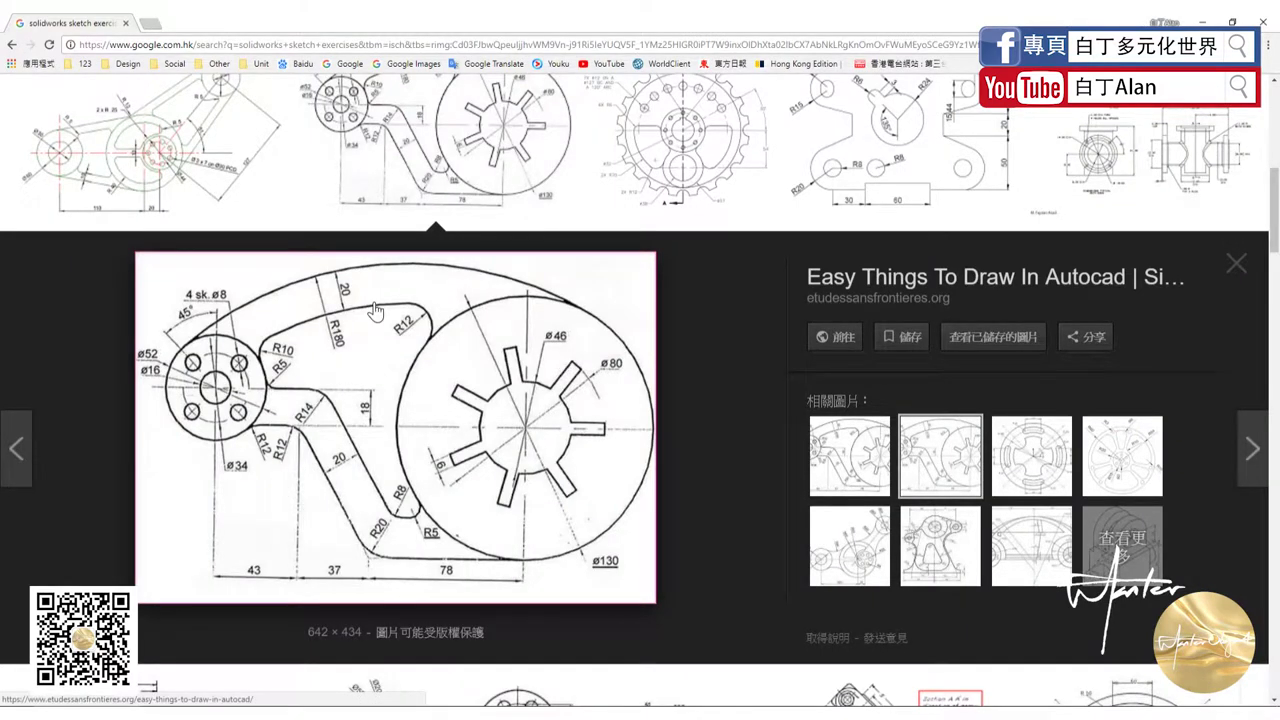
# Offset the top arc 20 mm to its inner side.
pyautogui.hotkey('alt', 'Tab')
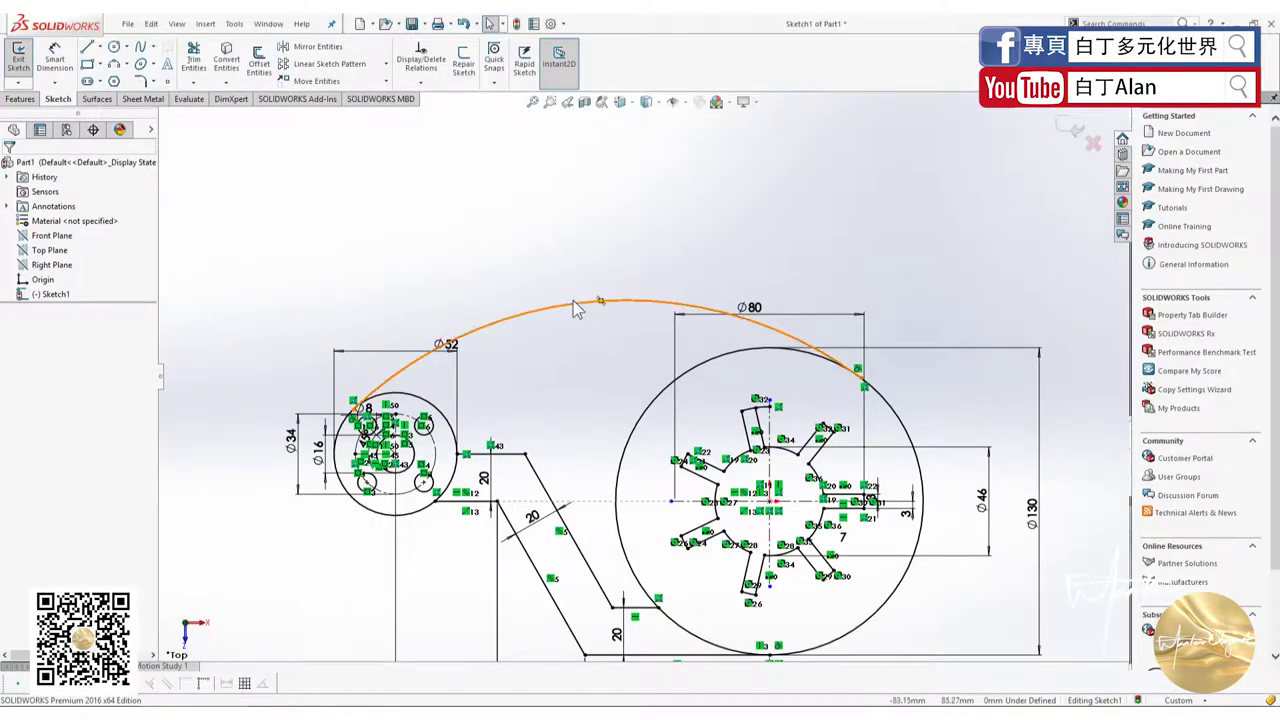
pyautogui.click(573, 310)
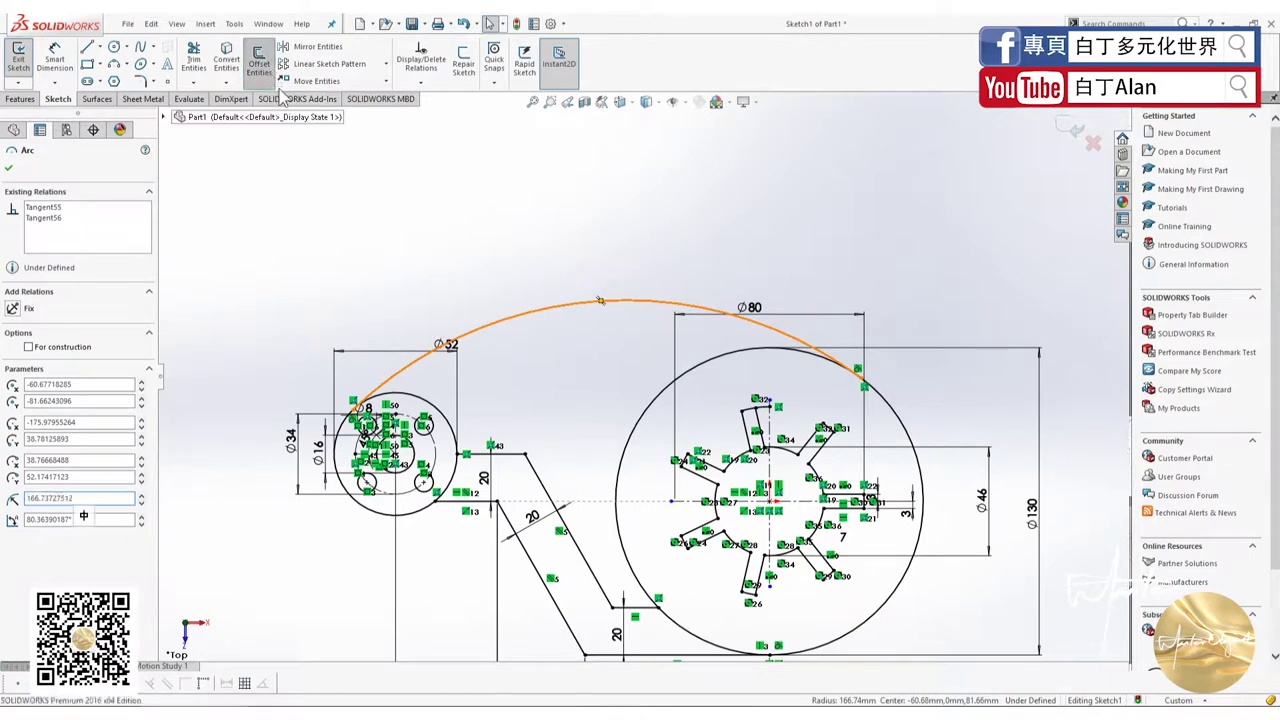
pyautogui.click(259, 60)
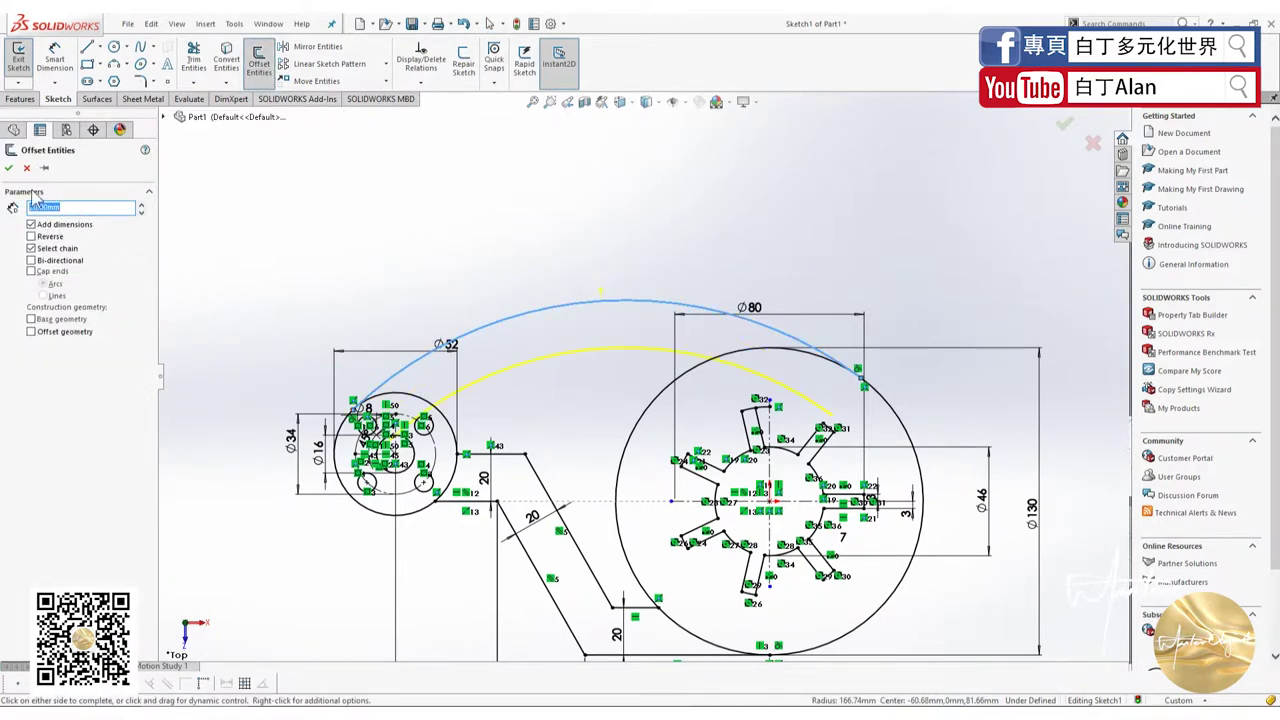
pyautogui.click(250, 250)
pyautogui.hotkey('alt', 'Tab')
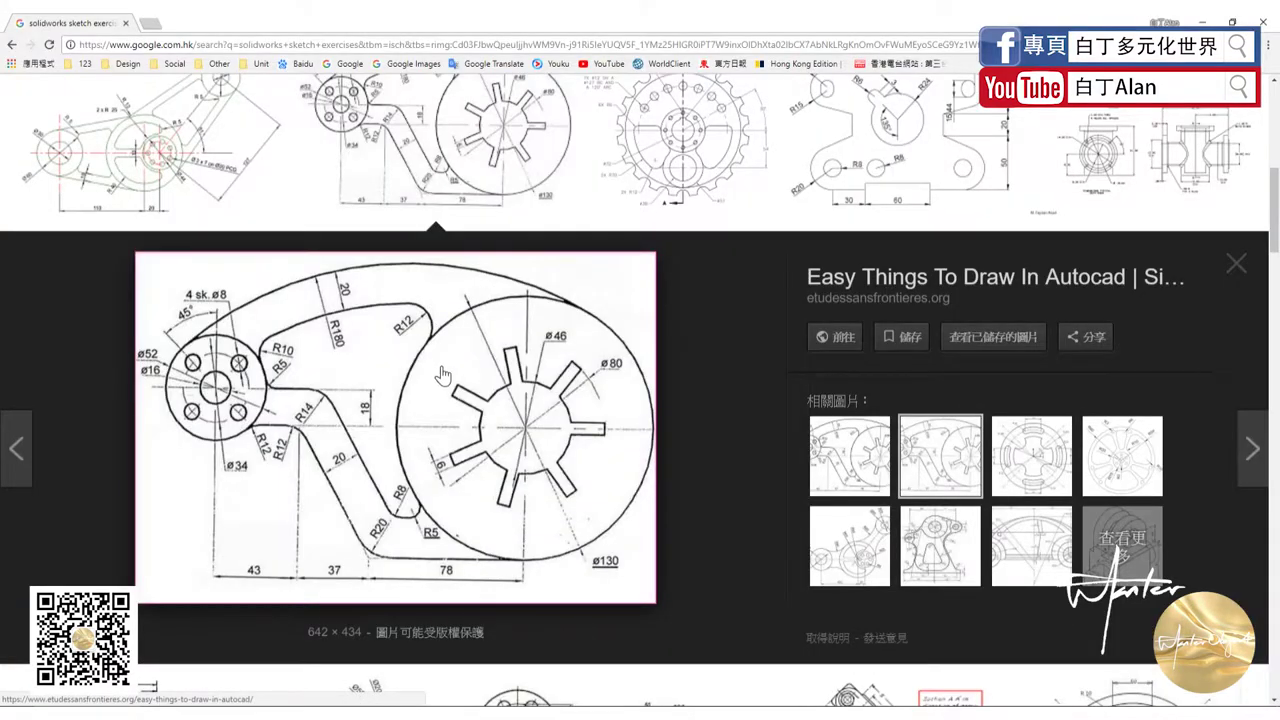
pyautogui.hotkey('alt', 'Tab')
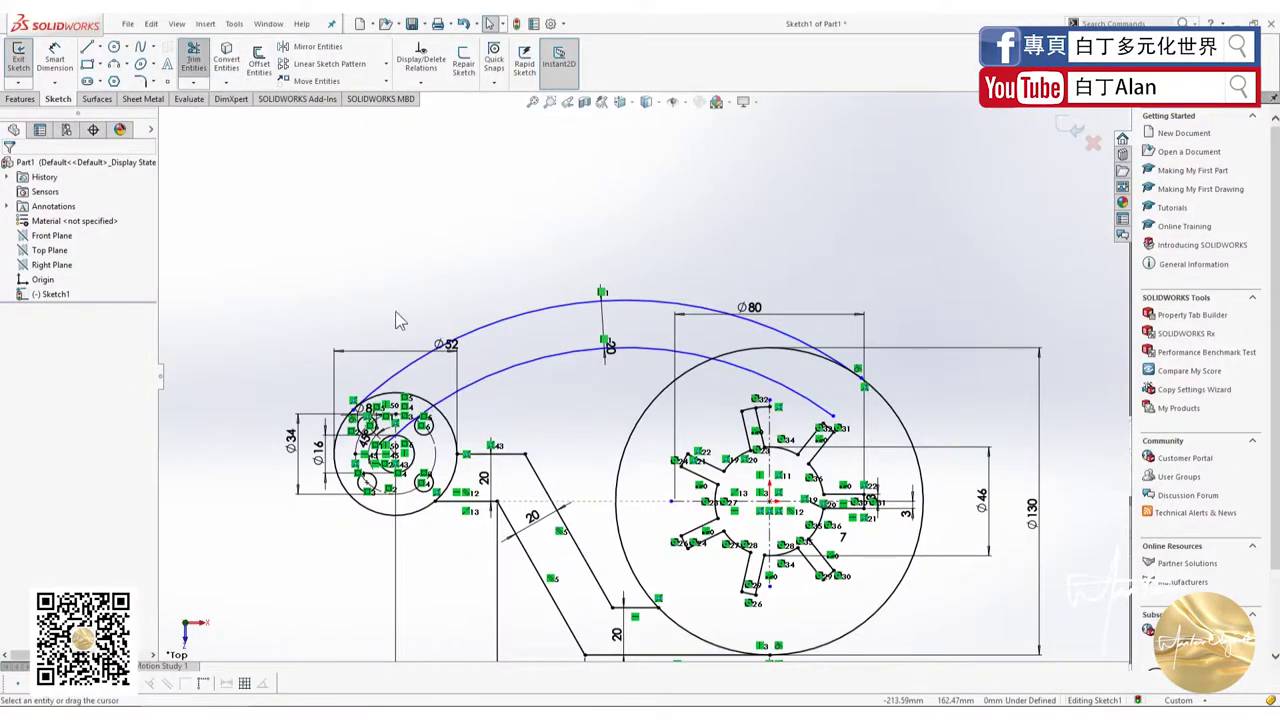
# Trim the circle piece at the arc's end and the stray line inside the hub.
pyautogui.moveTo(425, 416); pyautogui.dragTo(437, 430)
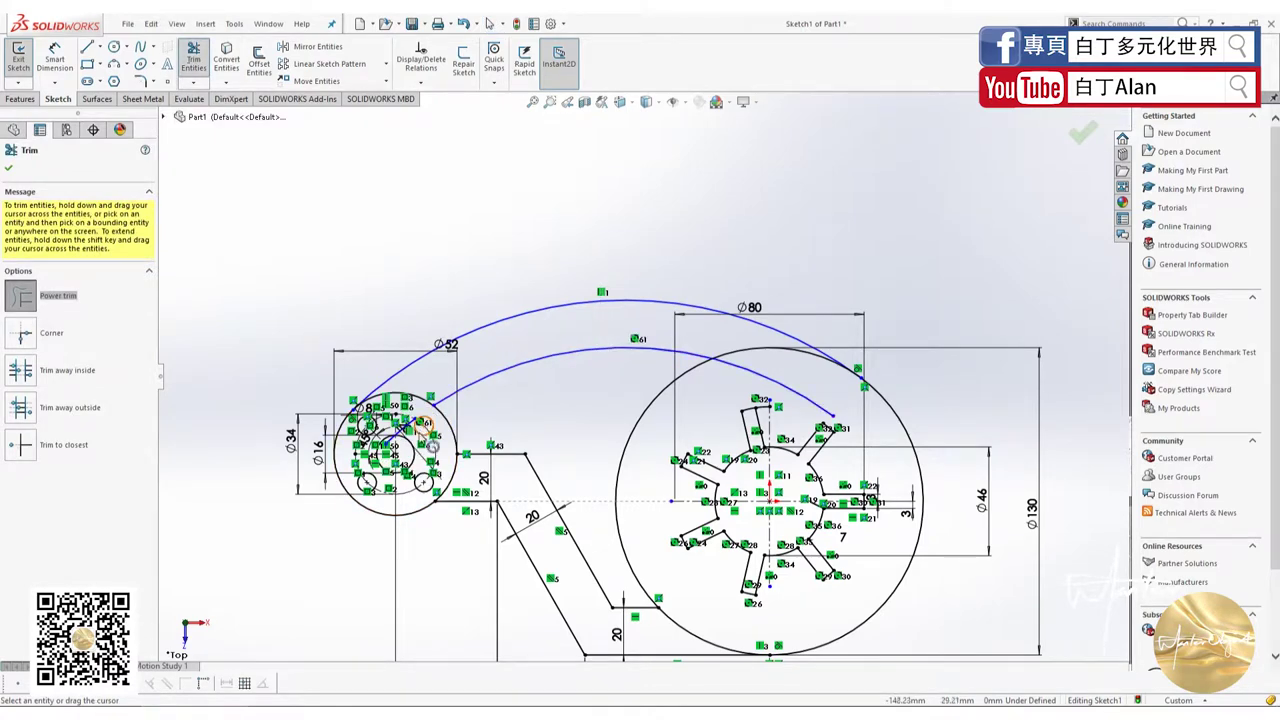
pyautogui.scroll(-3, 428, 428)
pyautogui.scroll(-3, 428, 428)
pyautogui.scroll(-1, 440, 420)
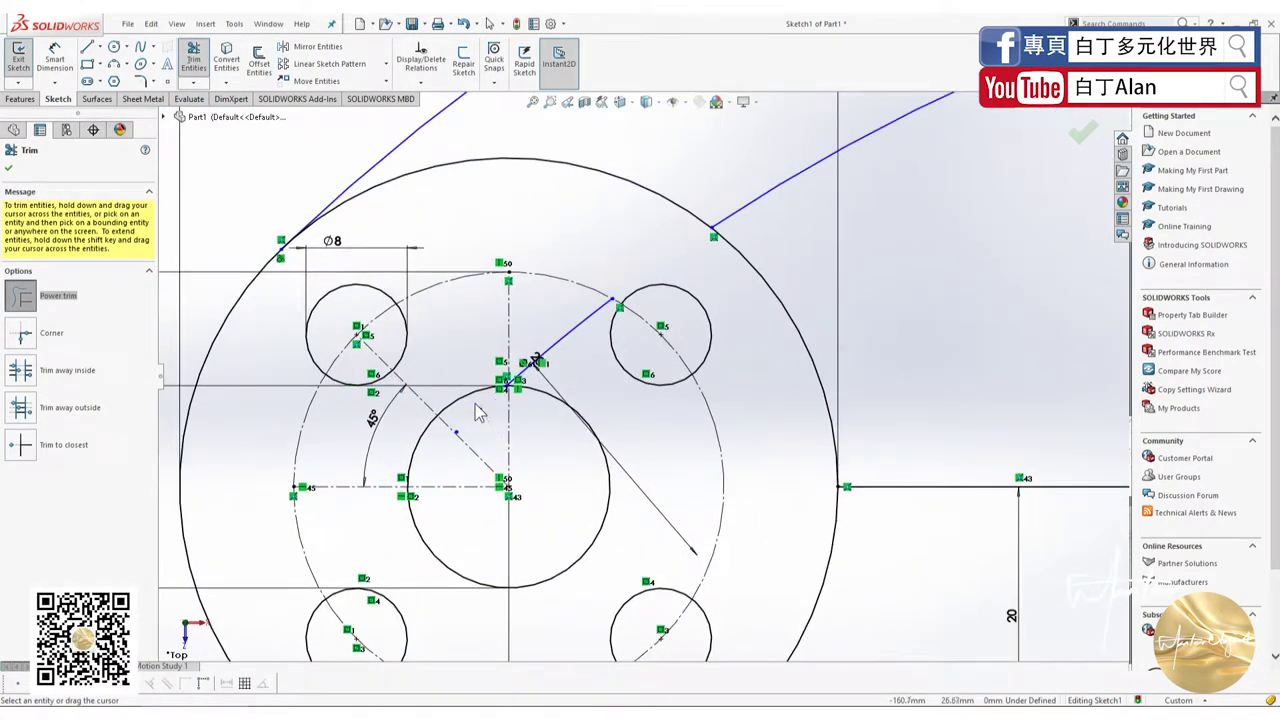
pyautogui.moveTo(580, 360); pyautogui.dragTo(575, 318)
pyautogui.scroll(-1, 536, 398)
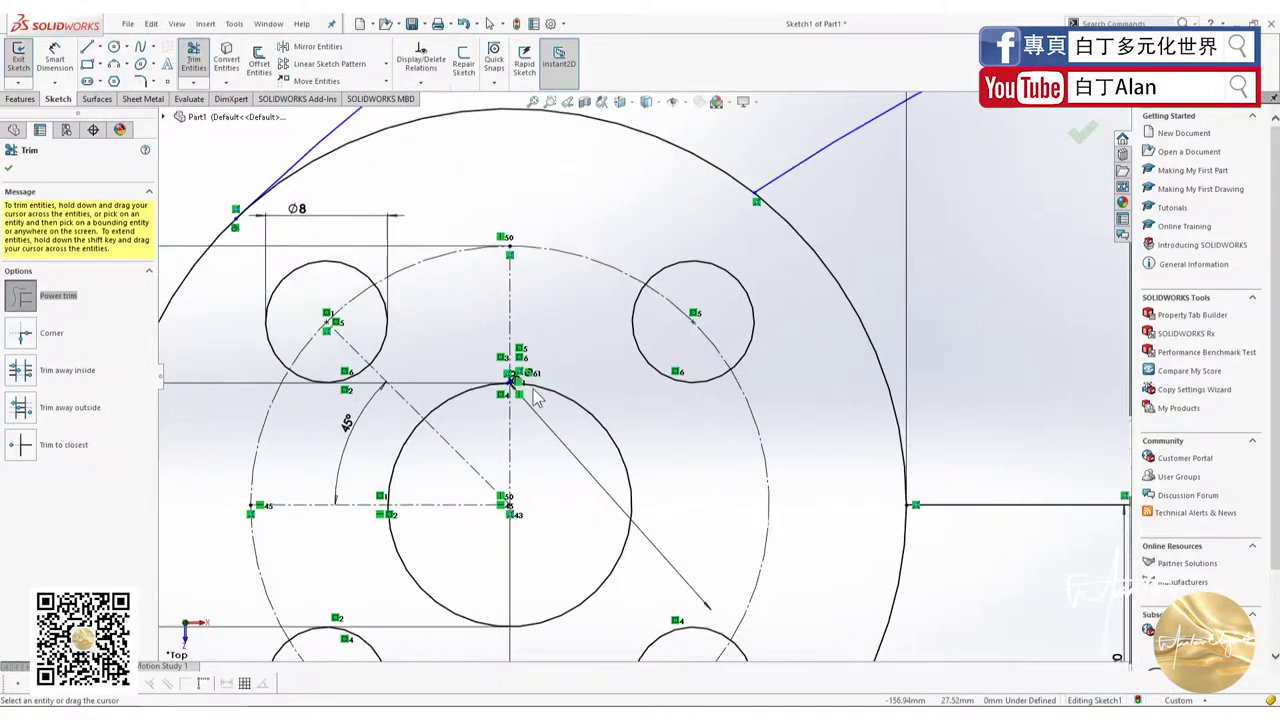
pyautogui.scroll(-2, 536, 398)
pyautogui.scroll(-2, 536, 398)
pyautogui.scroll(-1, 538, 398)
# Box-select and delete the leftover pieces at the hub centre.
pyautogui.press('Escape')
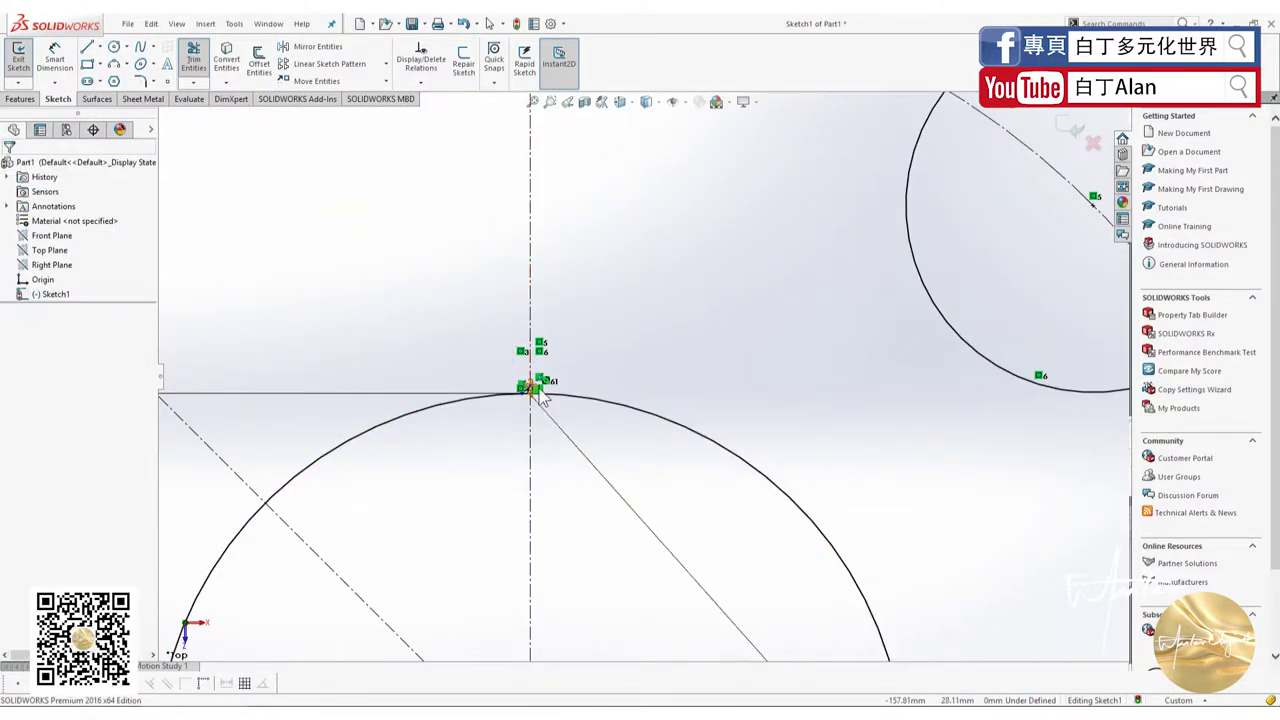
pyautogui.moveTo(508, 357); pyautogui.dragTo(557, 436)
pyautogui.press('Delete')
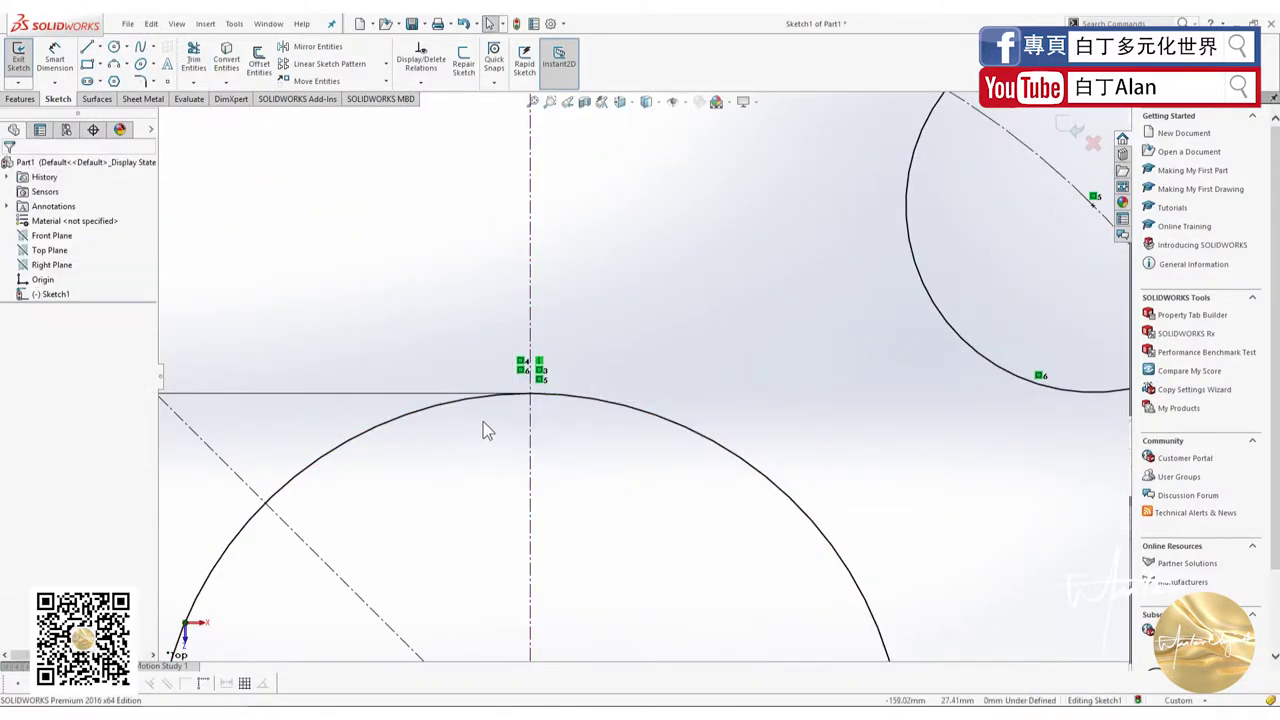
pyautogui.scroll(3, 485, 432)
pyautogui.scroll(3, 485, 432)
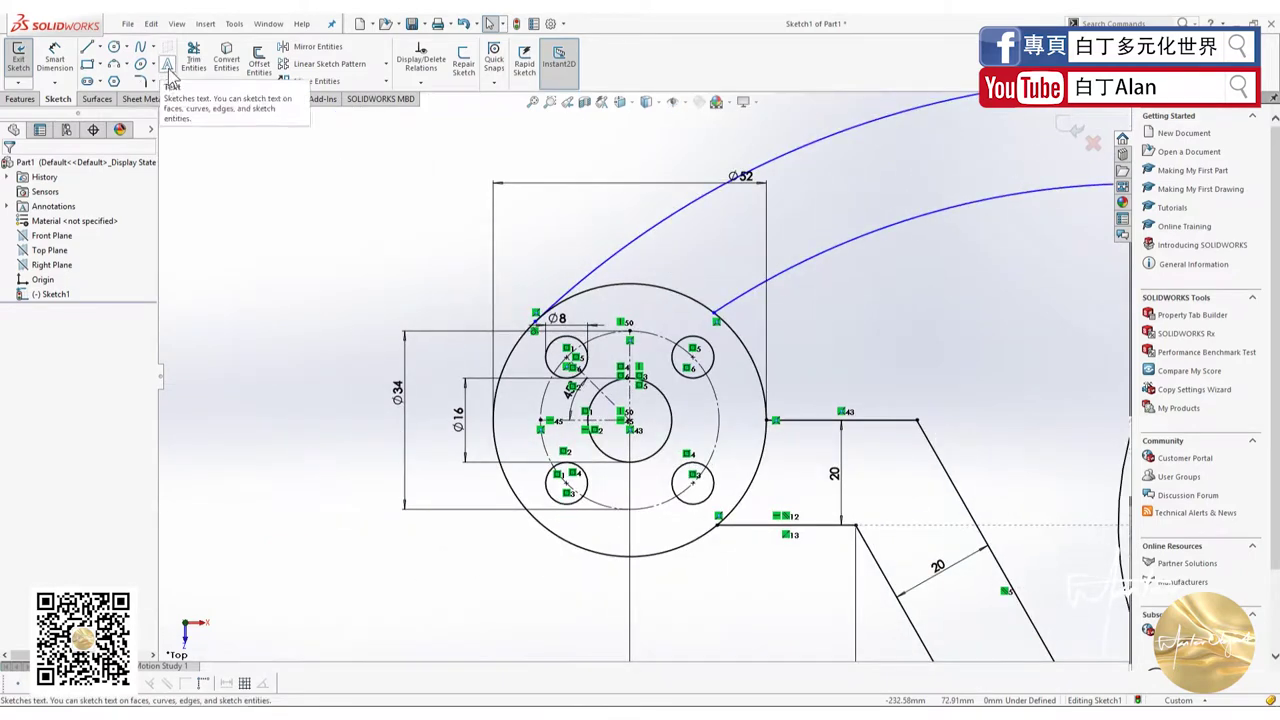
# Reactivate Trim Entities and compare the sketch with the reference drawing.
pyautogui.click(193, 57)
pyautogui.scroll(2, 950, 356)
pyautogui.scroll(2, 950, 356)
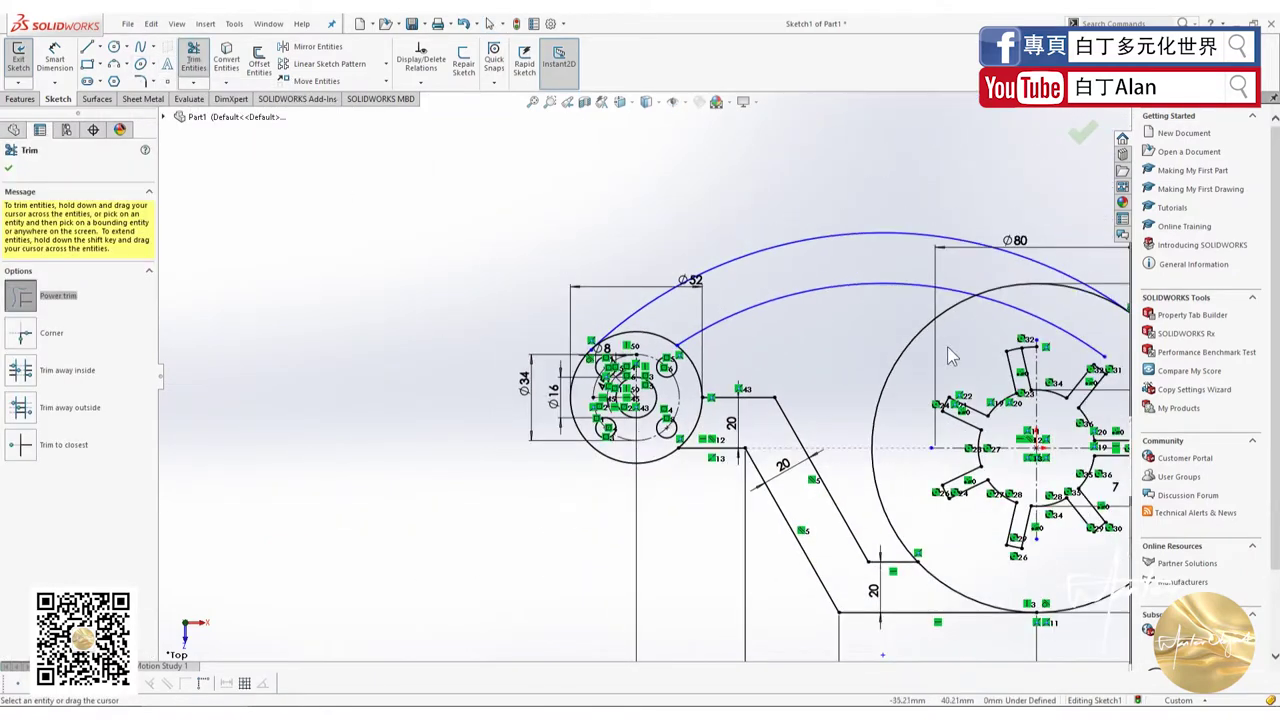
pyautogui.scroll(-3, 1046, 322)
pyautogui.scroll(2, 835, 316)
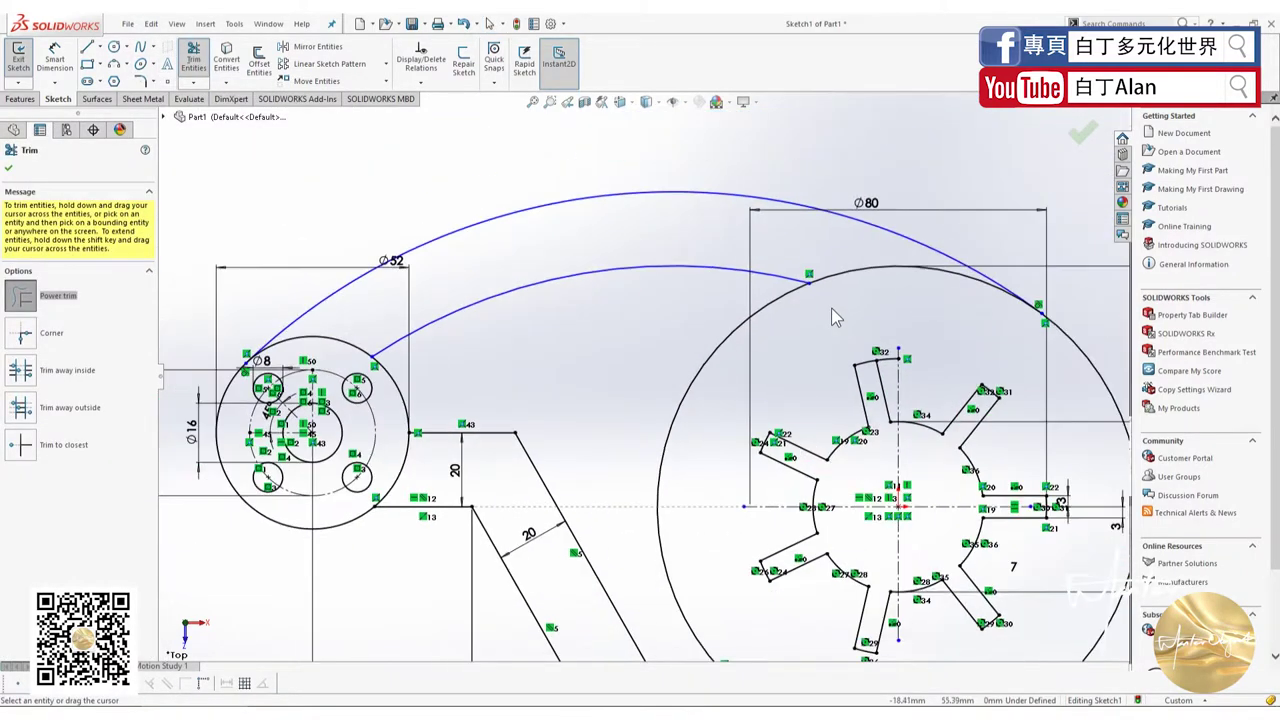
pyautogui.hotkey('alt', 'Tab')
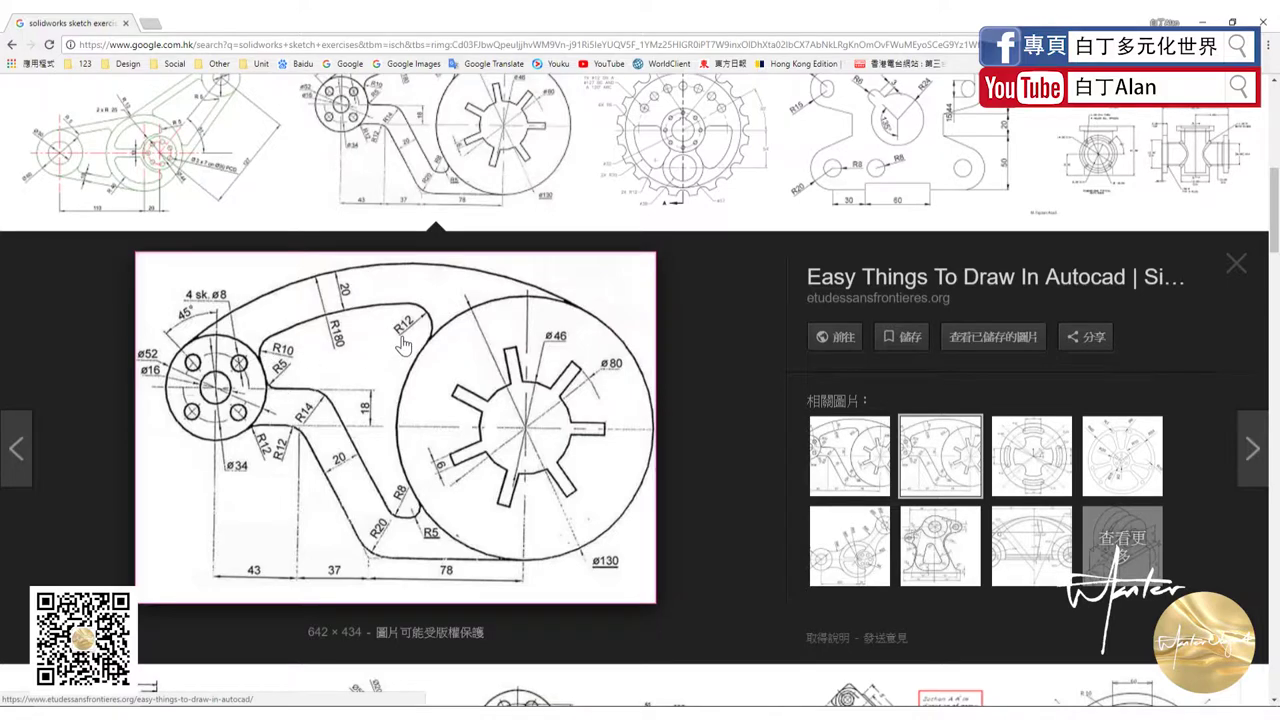
pyautogui.hotkey('alt', 'Tab')
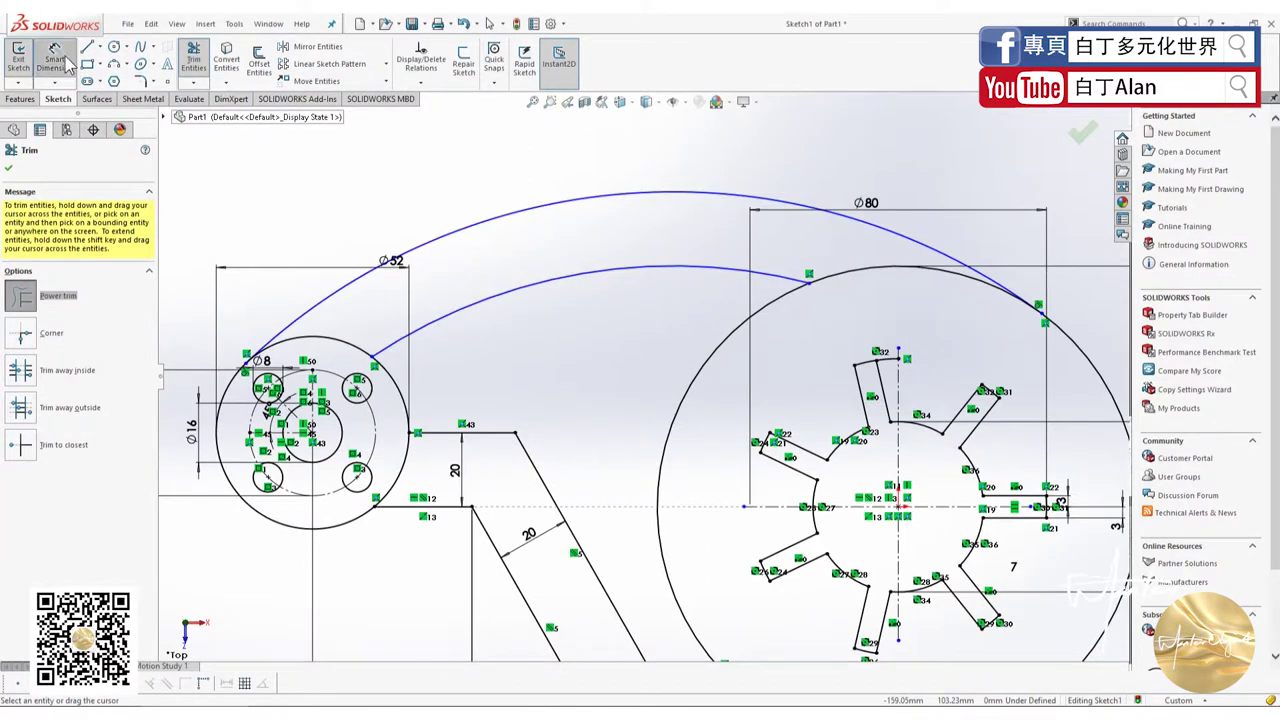
# Dimension the outer arm arc's radius as 180.
pyautogui.click(62, 60)
pyautogui.click(565, 308)
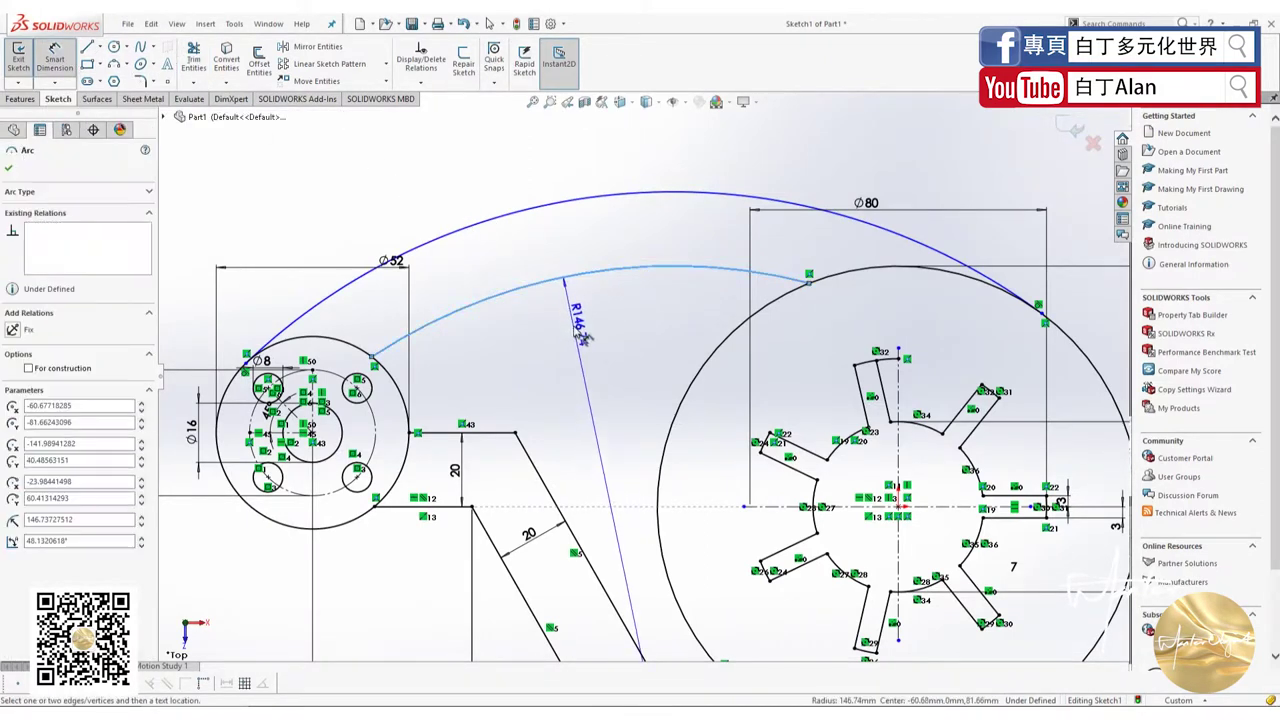
pyautogui.click(572, 330)
pyautogui.write('180')
pyautogui.press('Return')
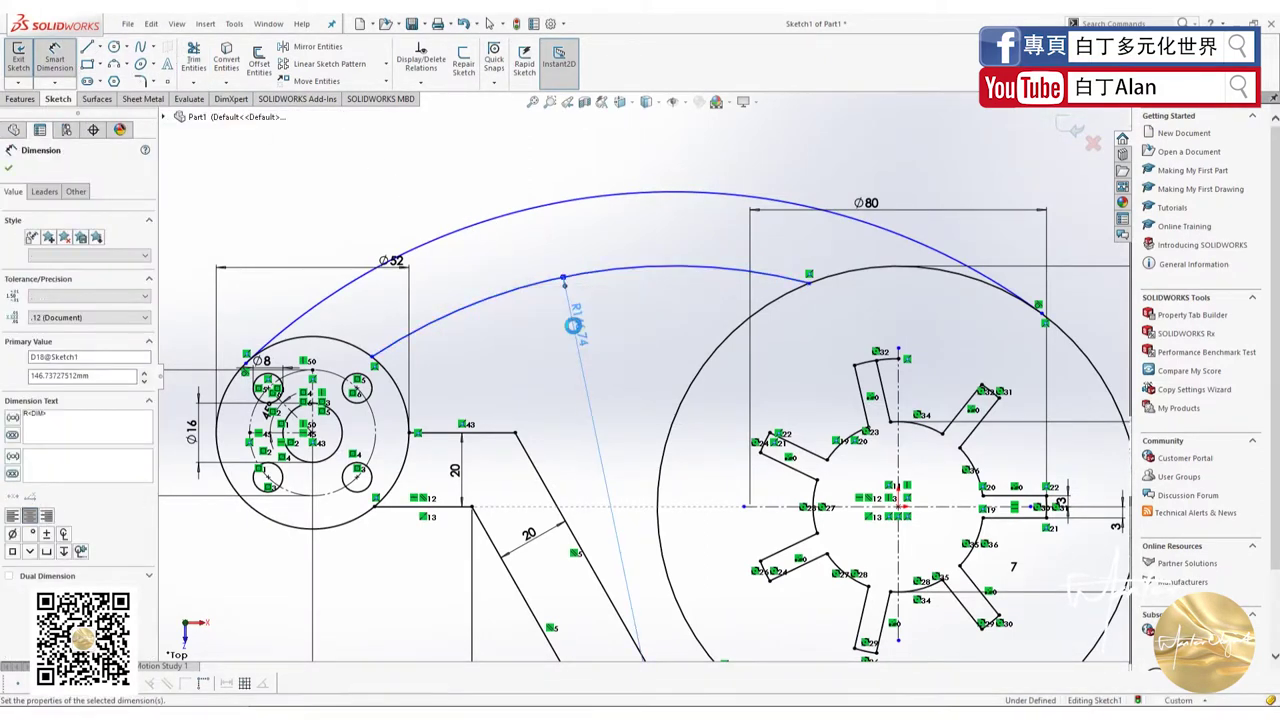
pyautogui.hotkey('alt', 'Tab')
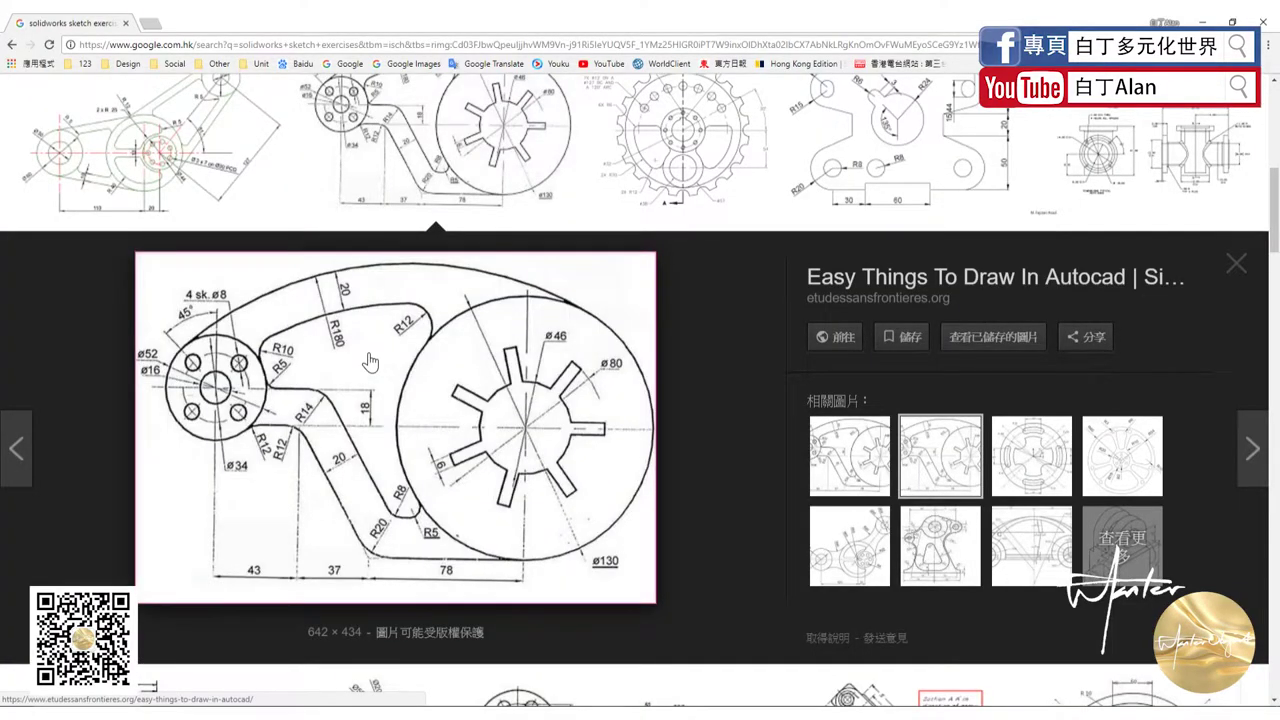
pyautogui.hotkey('alt', 'Tab')
# Dimension the inner-to-outer arc spacing as 20, then undo that change.
pyautogui.click(549, 208)
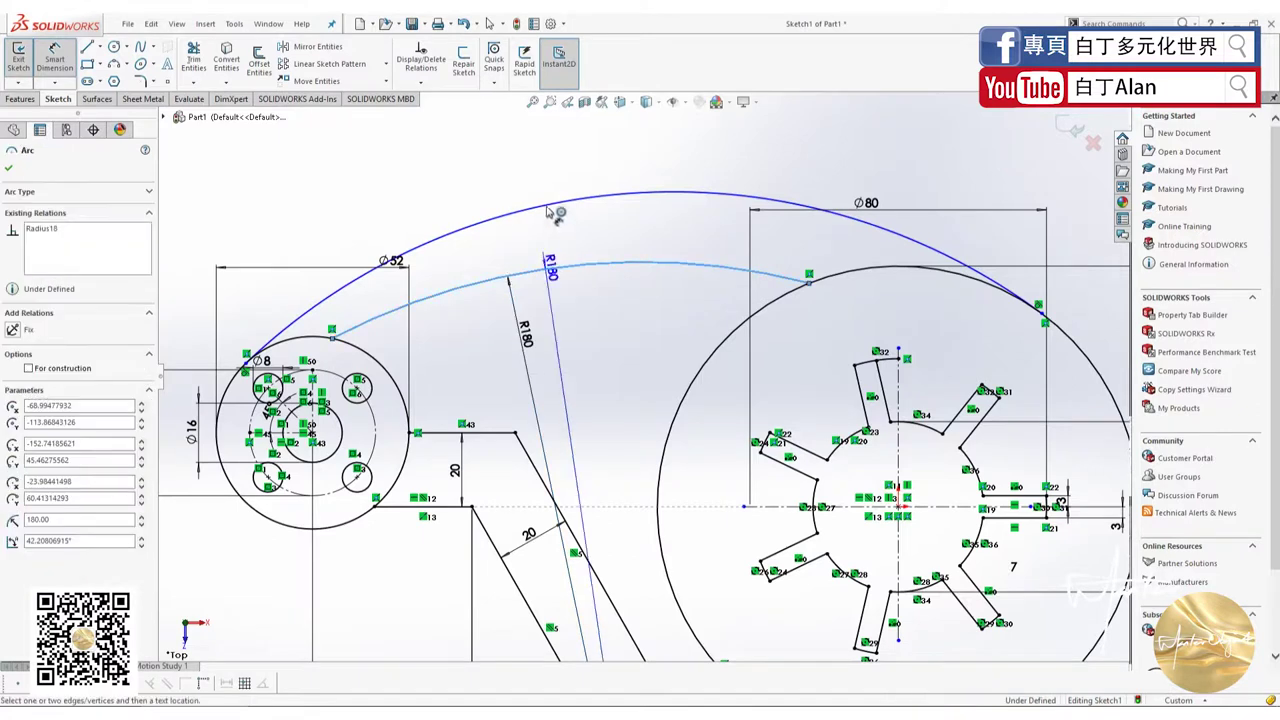
pyautogui.press('Escape')
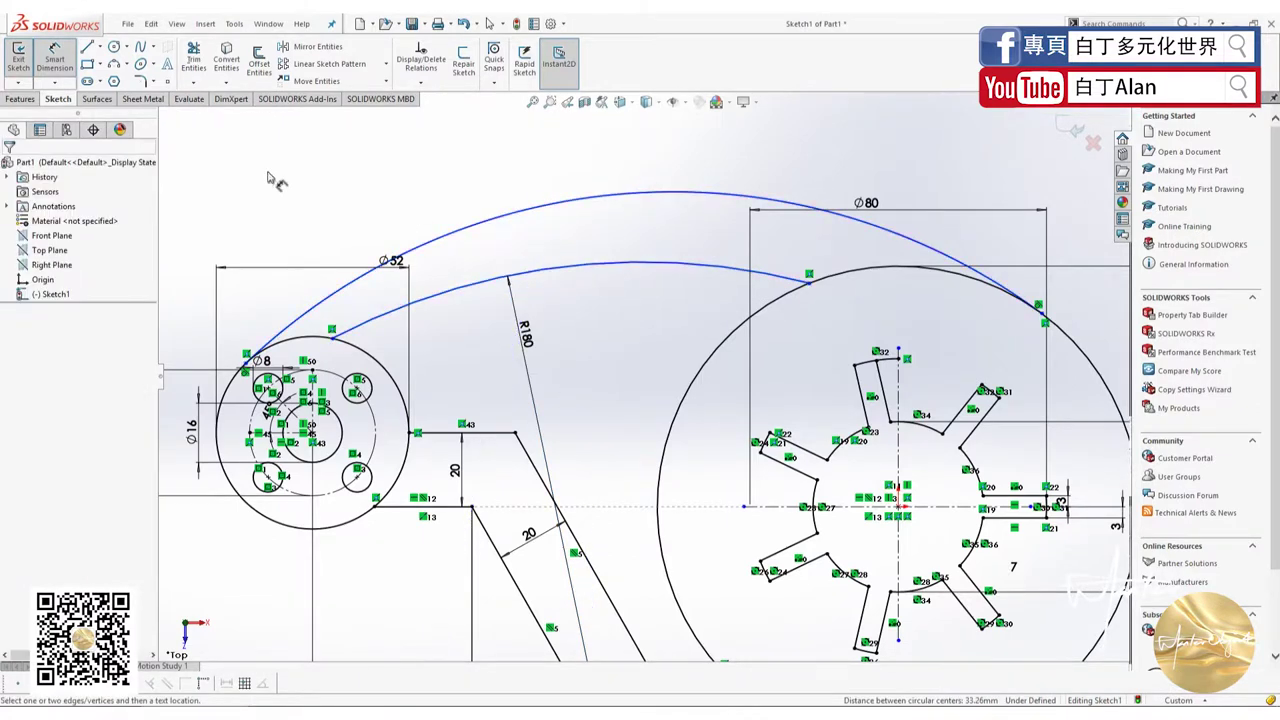
pyautogui.click(620, 263)
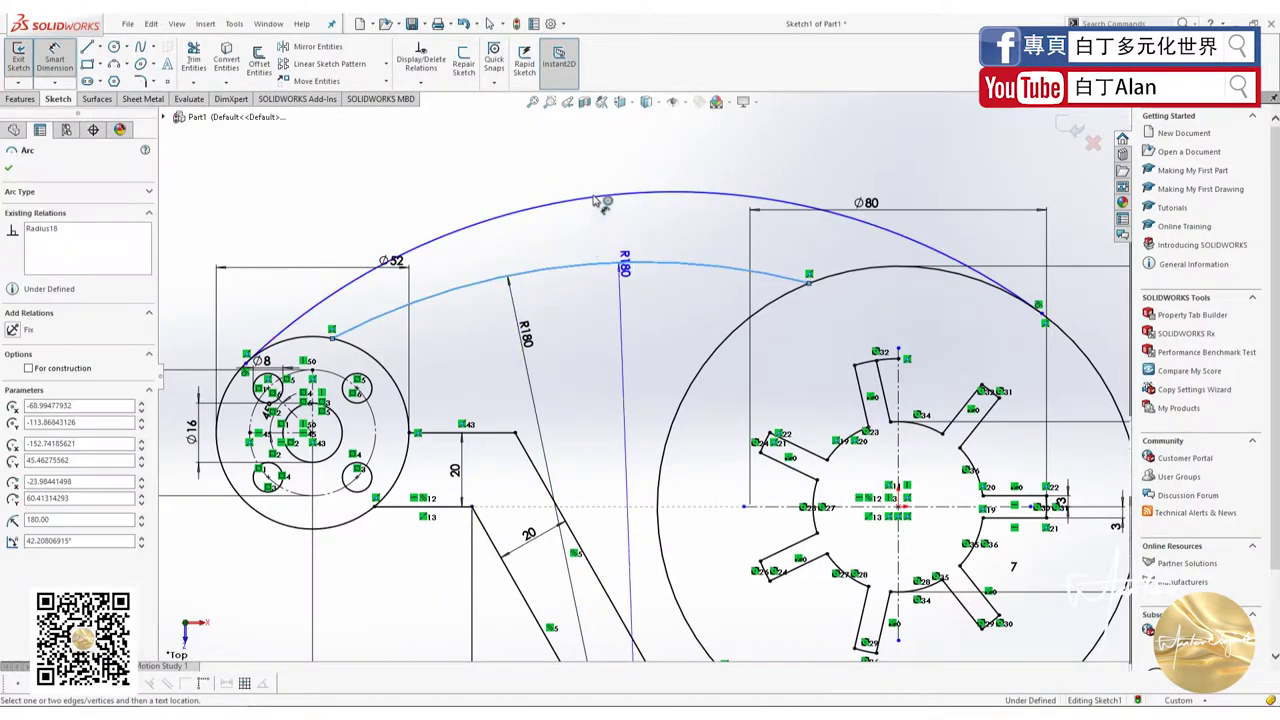
pyautogui.click(598, 197)
pyautogui.click(572, 228)
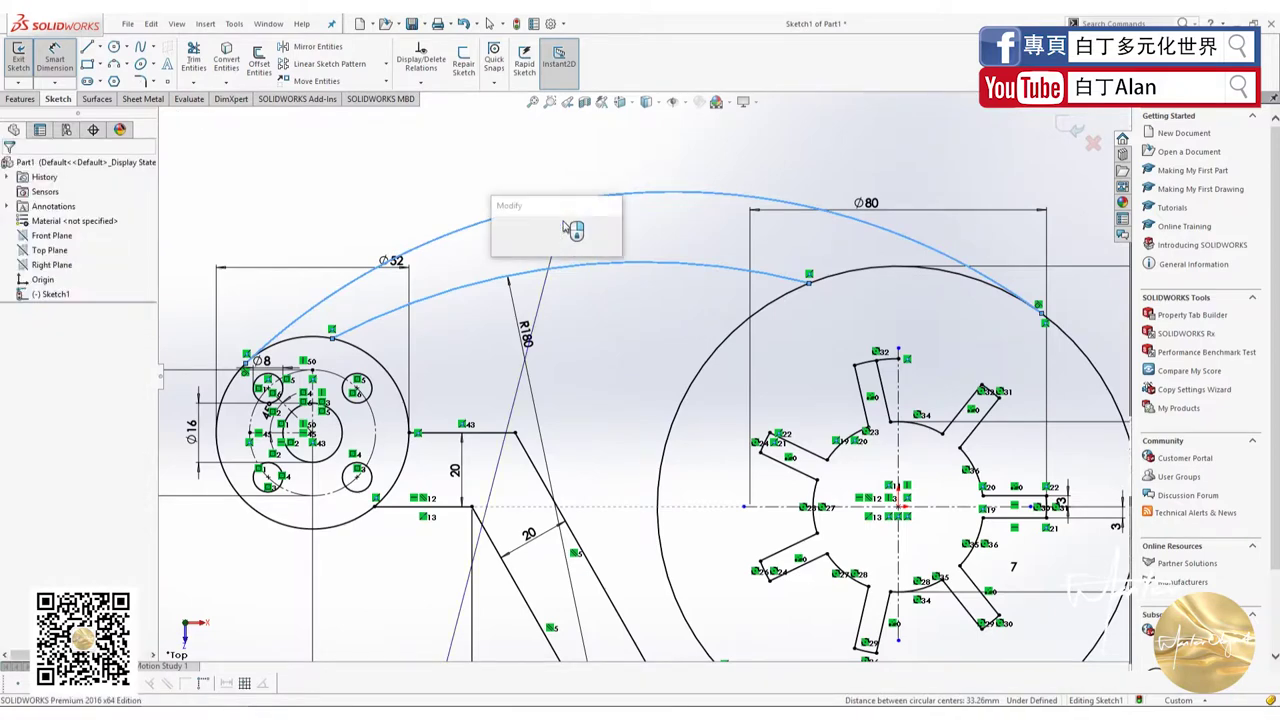
pyautogui.write('20')
pyautogui.press('Return')
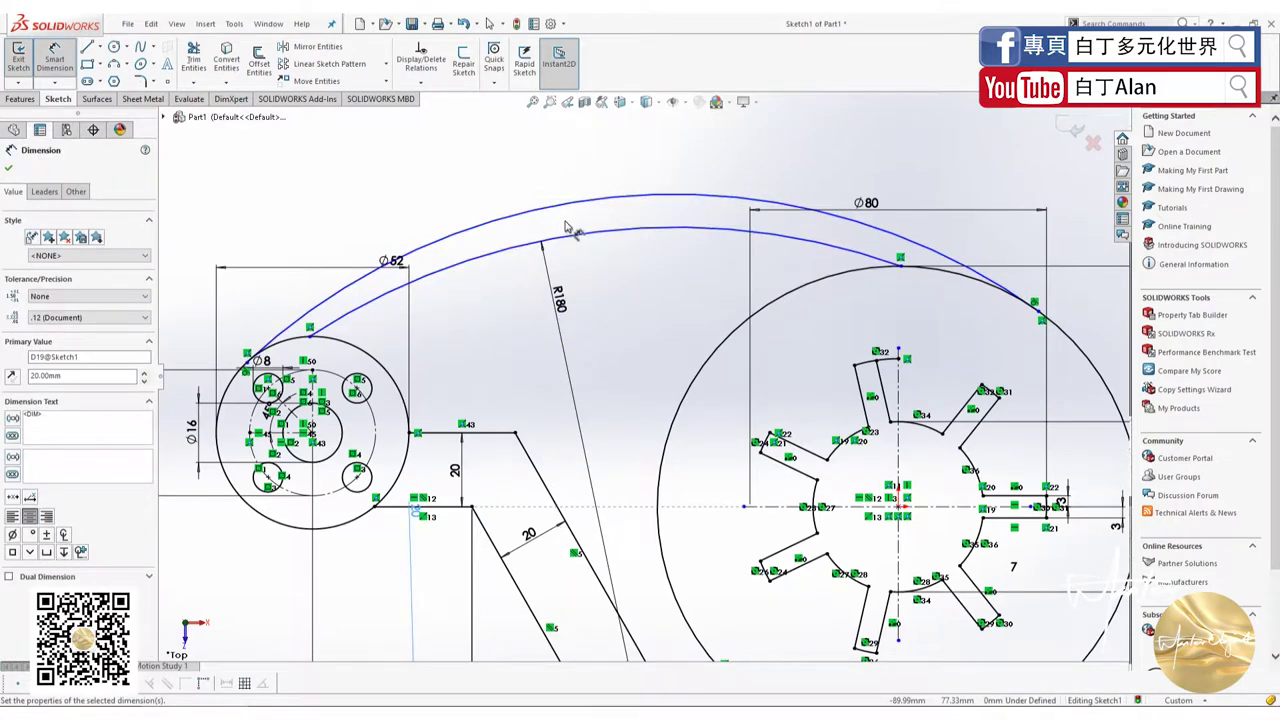
pyautogui.hotkey('alt', 'Tab')
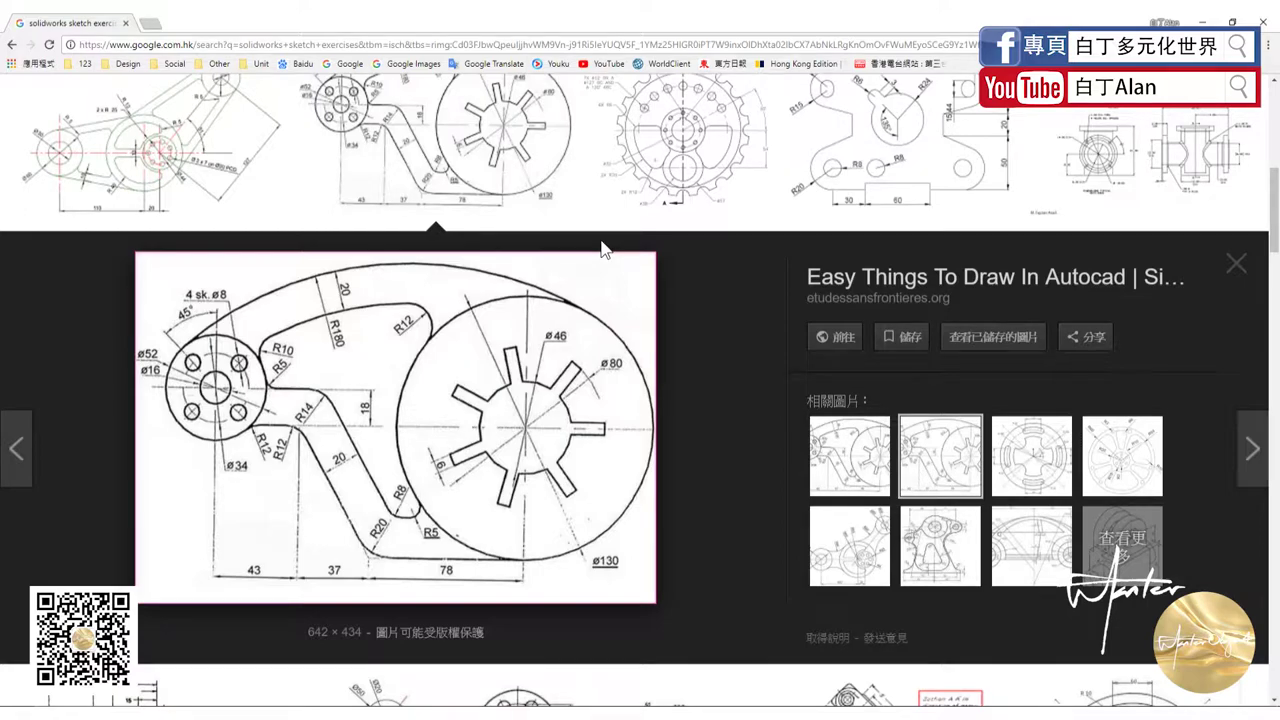
pyautogui.hotkey('alt', 'Tab')
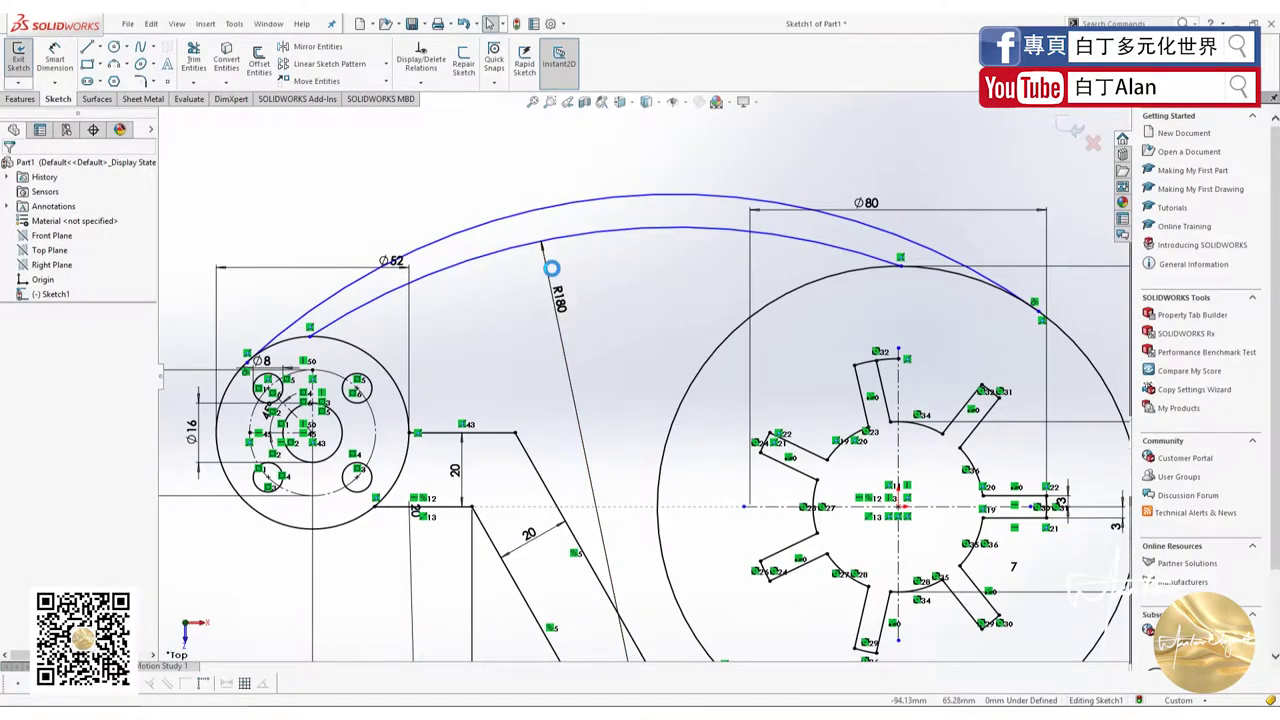
pyautogui.hotkey('ctrl', 'z')
# Move the inner arc's end onto the hub and make the two arm arcs concentric.
pyautogui.hotkey('alt', 'Tab')
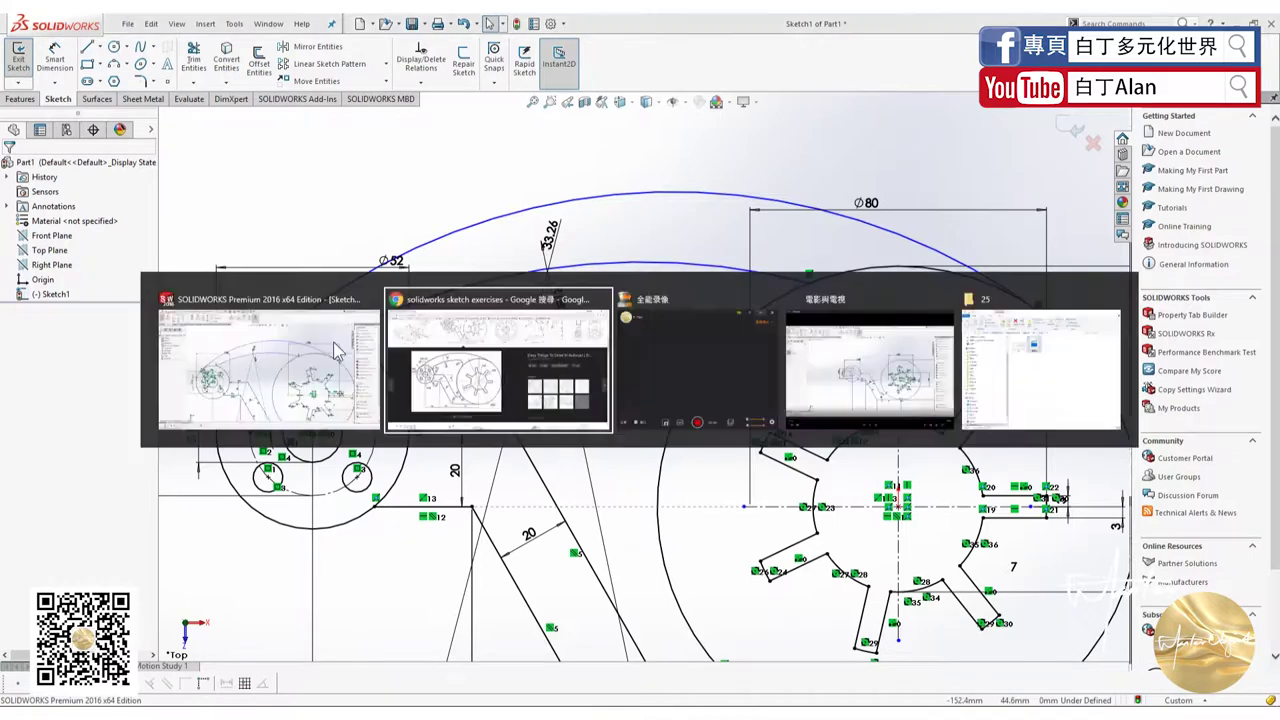
pyautogui.hotkey('alt', 'Tab')
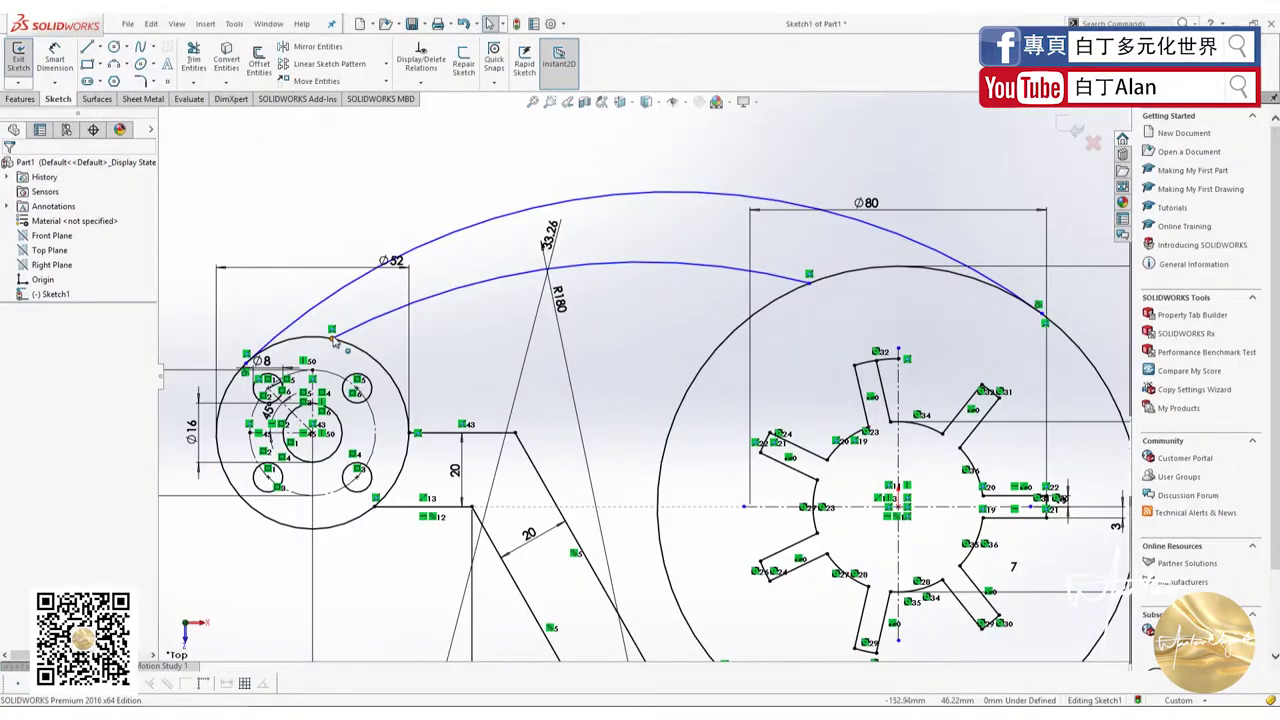
pyautogui.moveTo(333, 339); pyautogui.dragTo(365, 355)
pyautogui.click(455, 275)
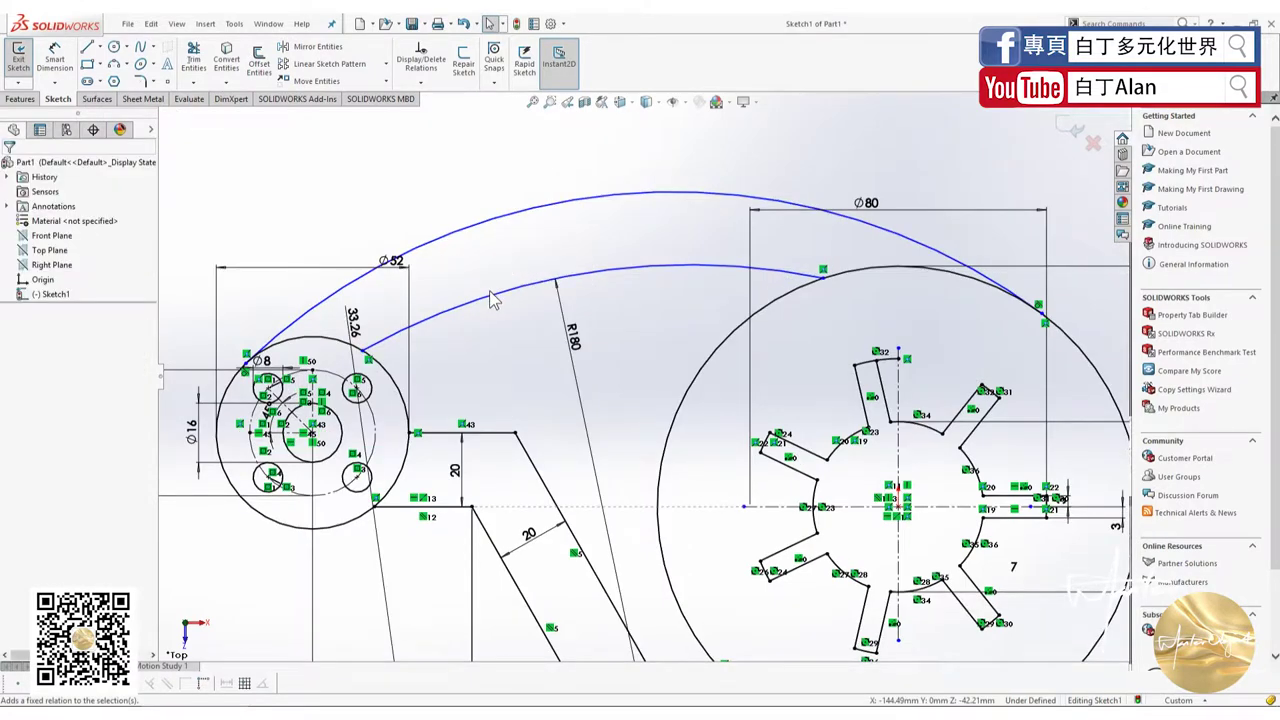
pyautogui.click(490, 298)
pyautogui.keyDown('ctrl'); pyautogui.click(468, 226); pyautogui.keyUp('ctrl')
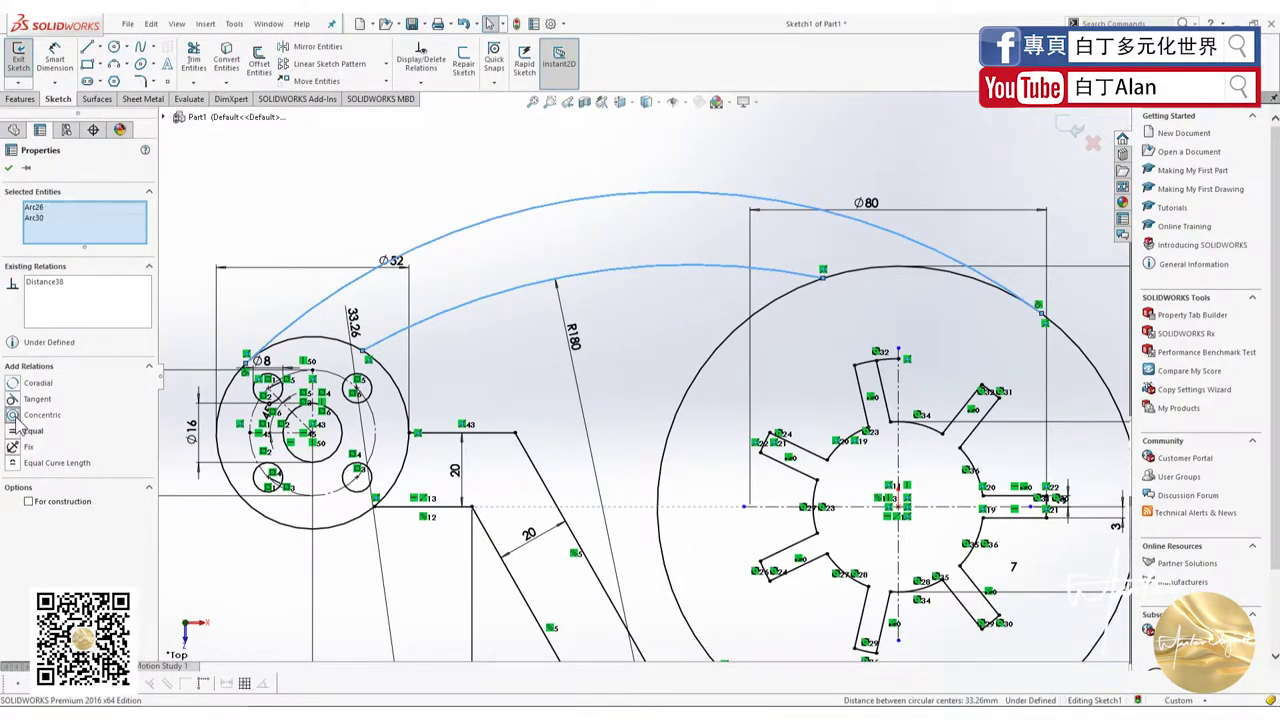
pyautogui.click(13, 415)
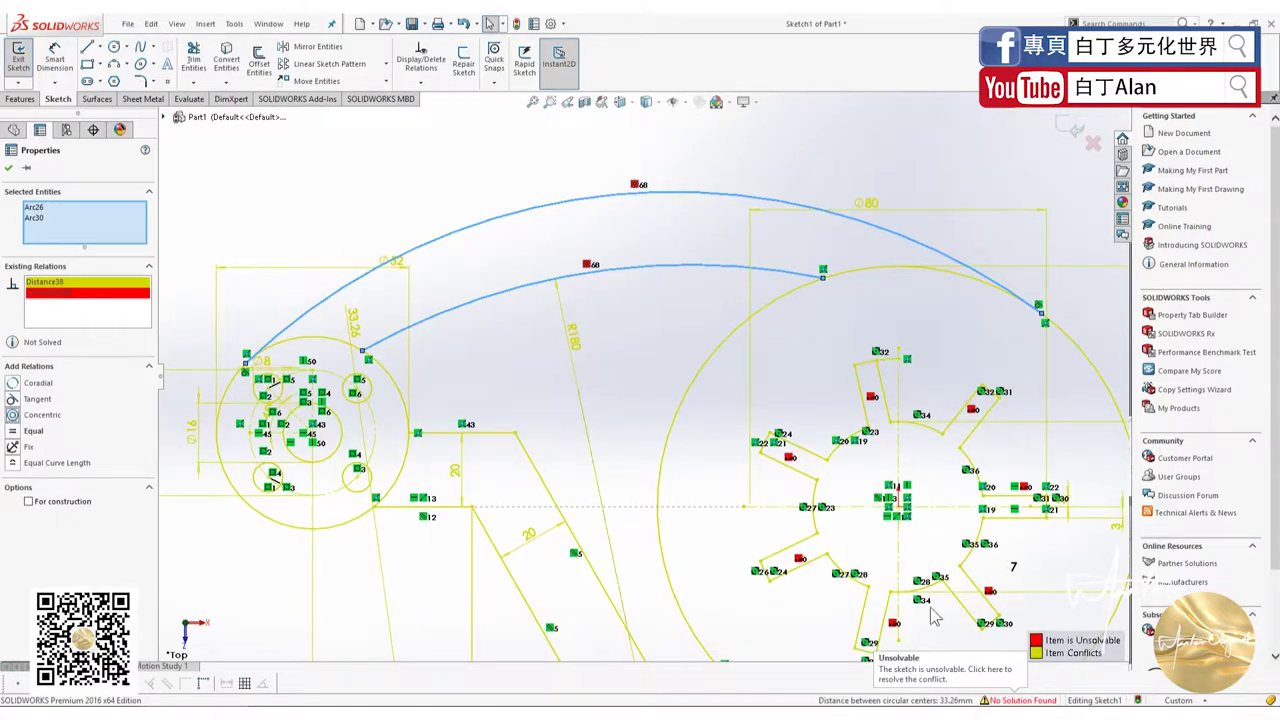
# Resolve the conflict in SketchXpert by accepting removal of the Distance38 dimension.
pyautogui.click(945, 668)
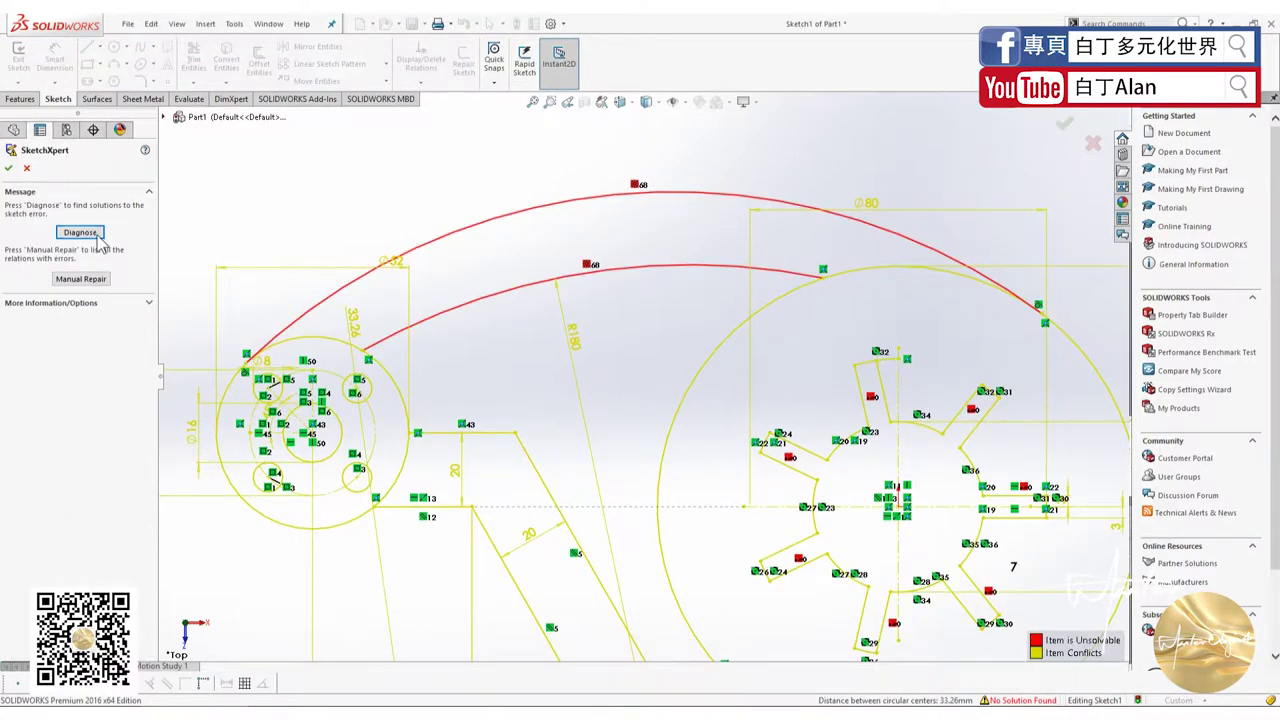
pyautogui.click(100, 240)
pyautogui.click(663, 363)
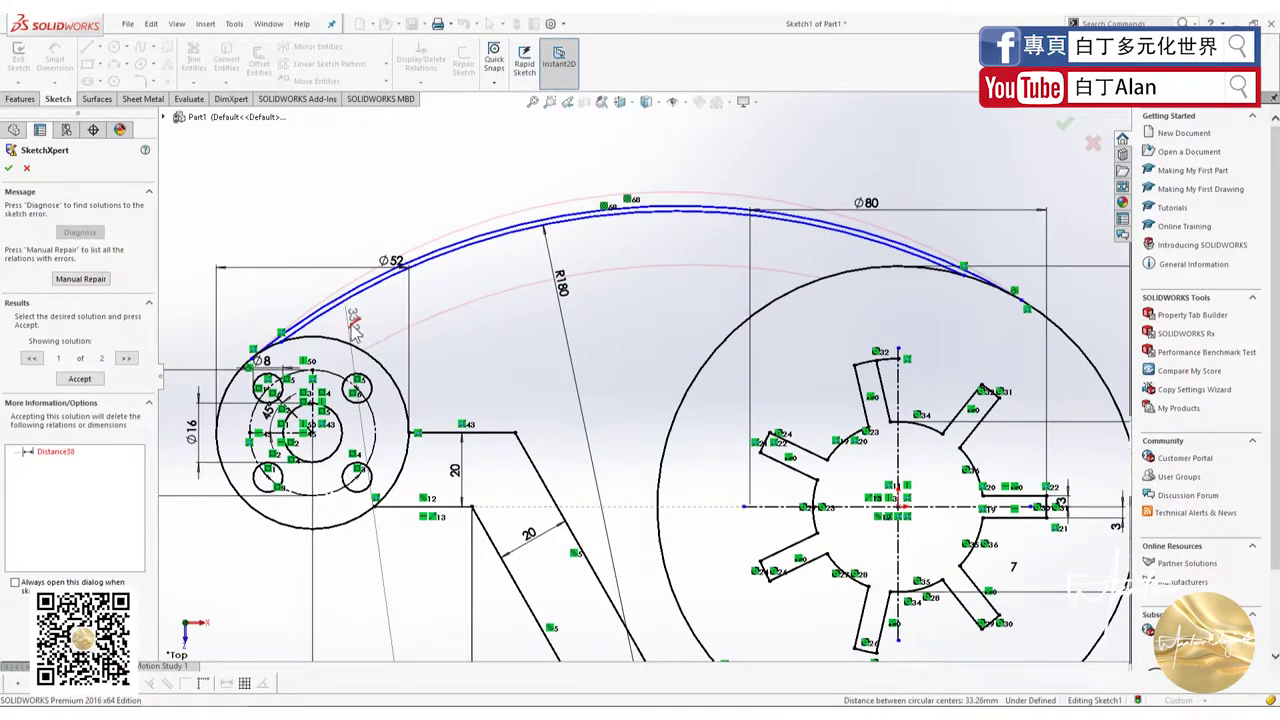
pyautogui.click(86, 380)
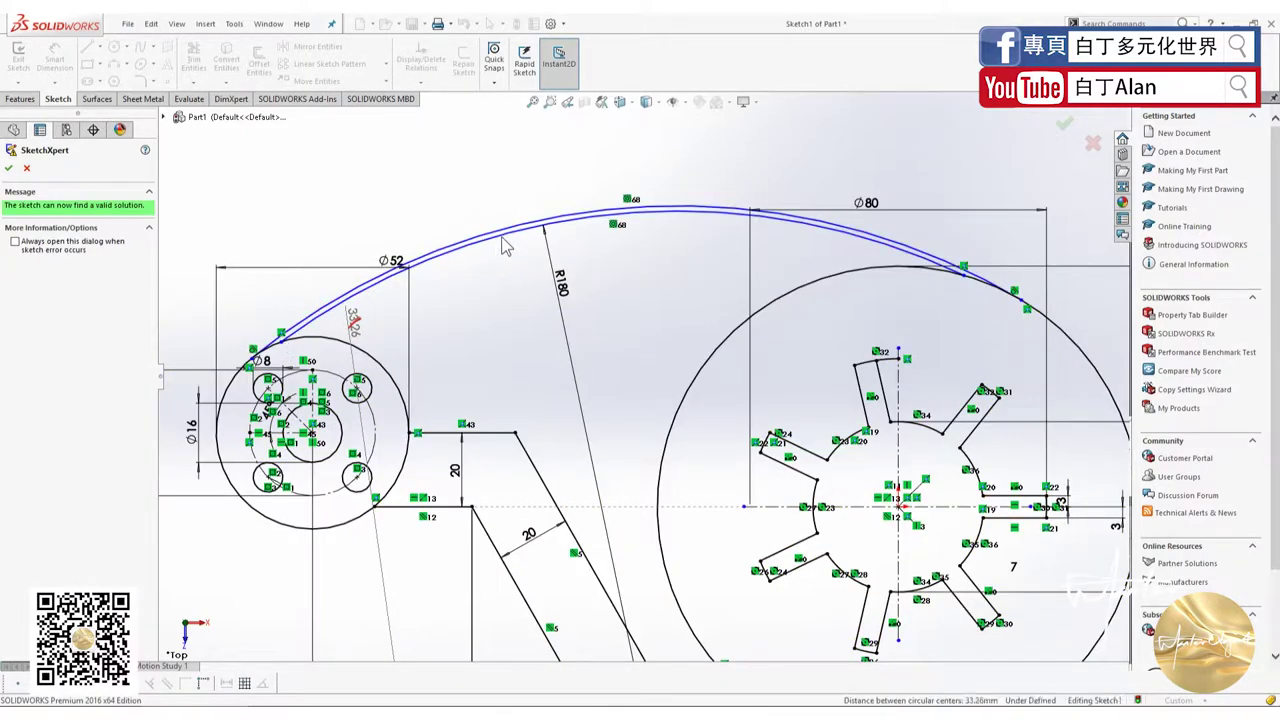
# Close the repair panel and dimension the inner-to-outer arm arc spacing as 20 mm.
pyautogui.click(10, 170)
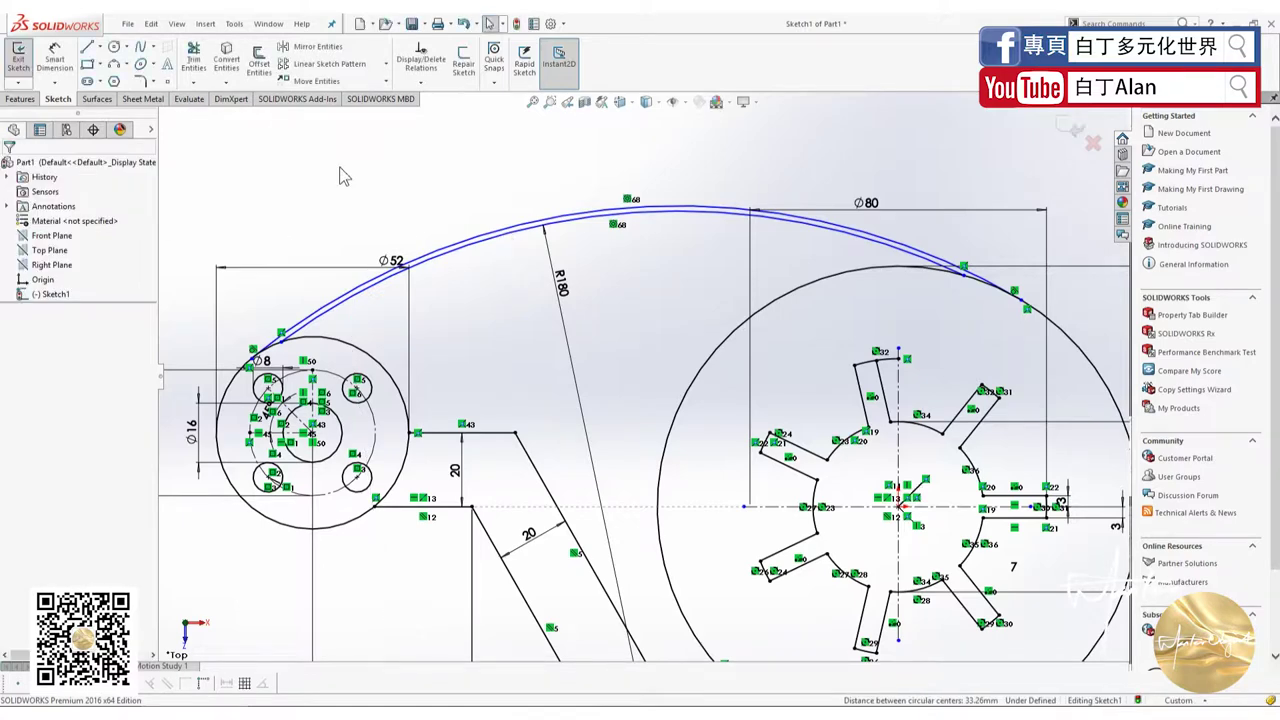
pyautogui.click(470, 242)
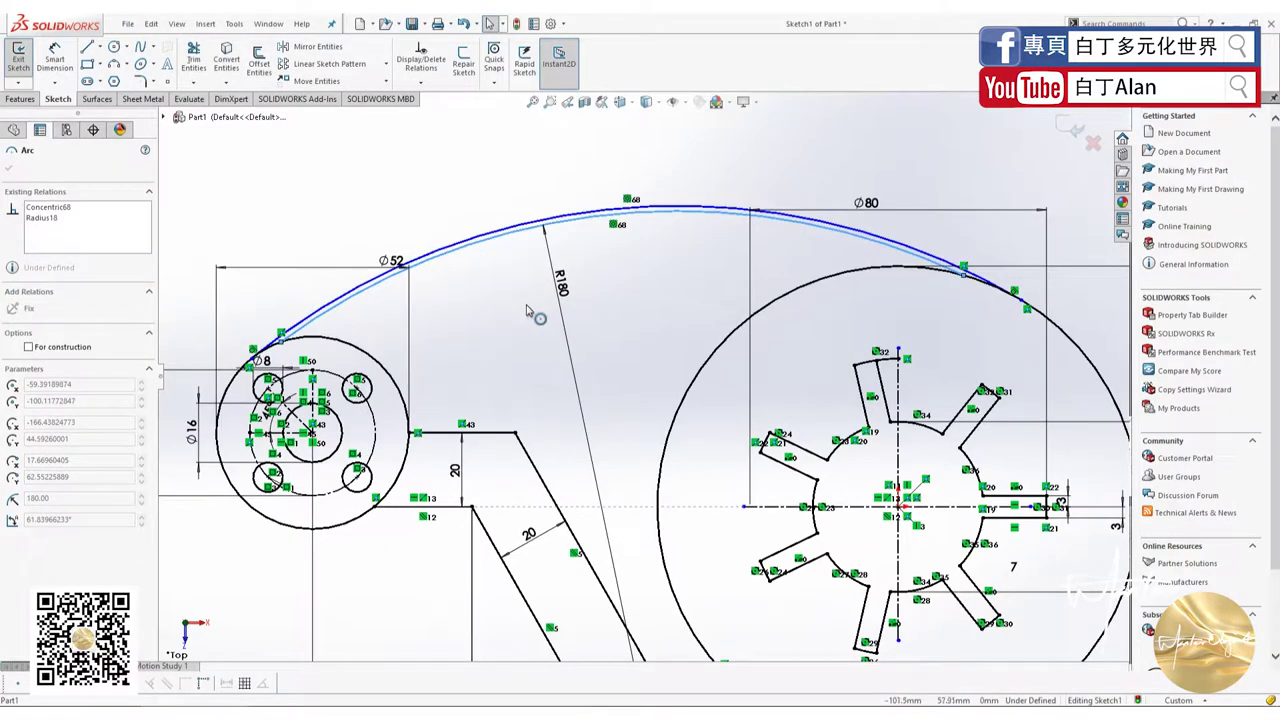
pyautogui.press('Escape')
pyautogui.click(55, 58)
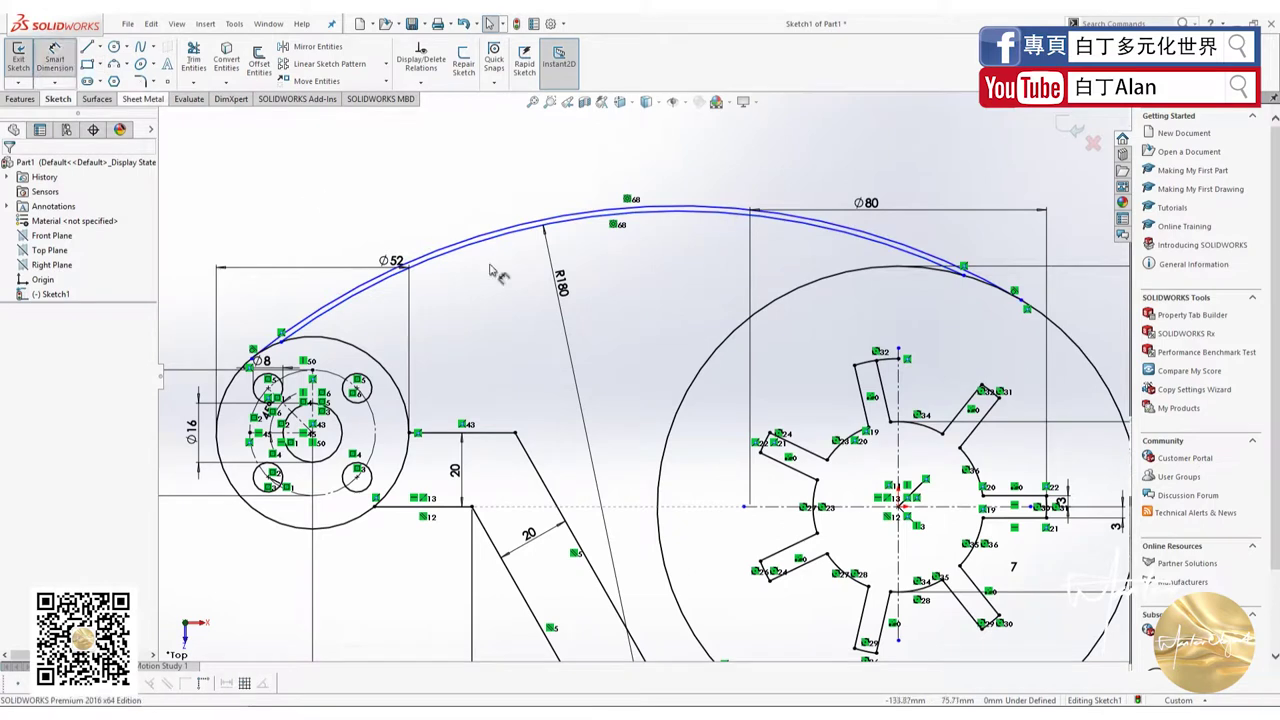
pyautogui.scroll(2, 529, 266)
pyautogui.scroll(2, 523, 229)
pyautogui.click(521, 212)
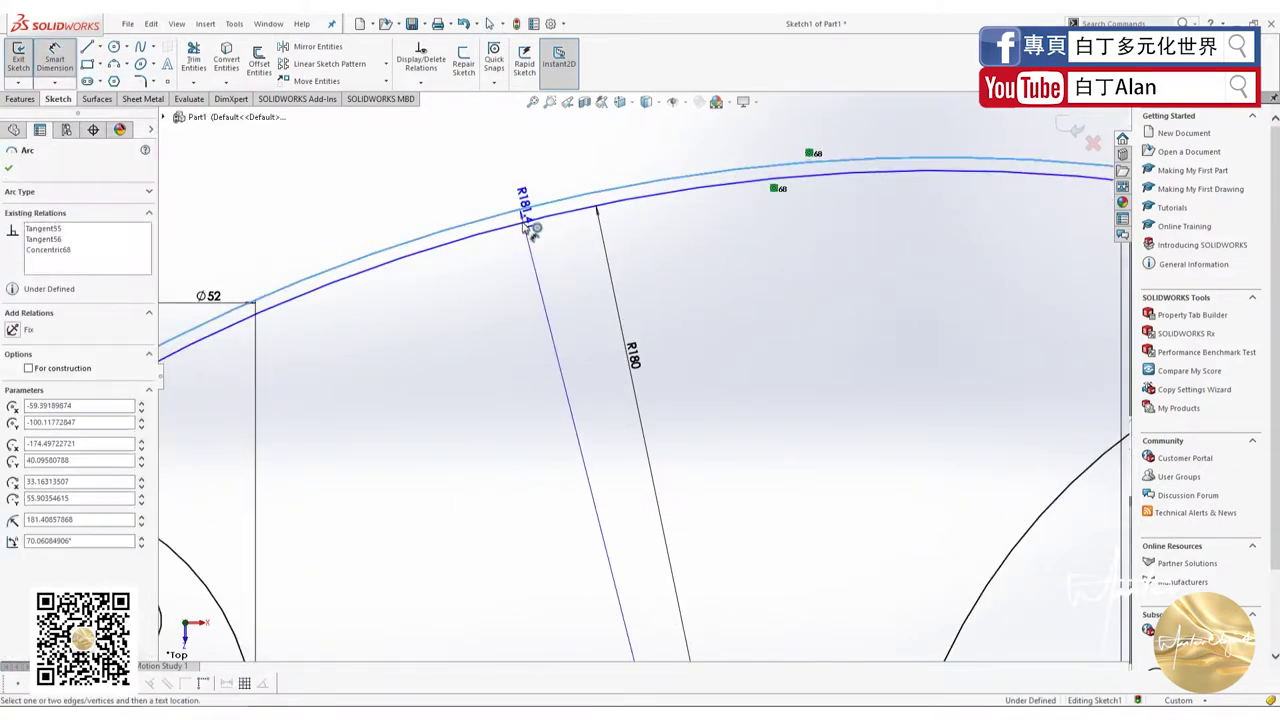
pyautogui.click(521, 221)
pyautogui.click(528, 222)
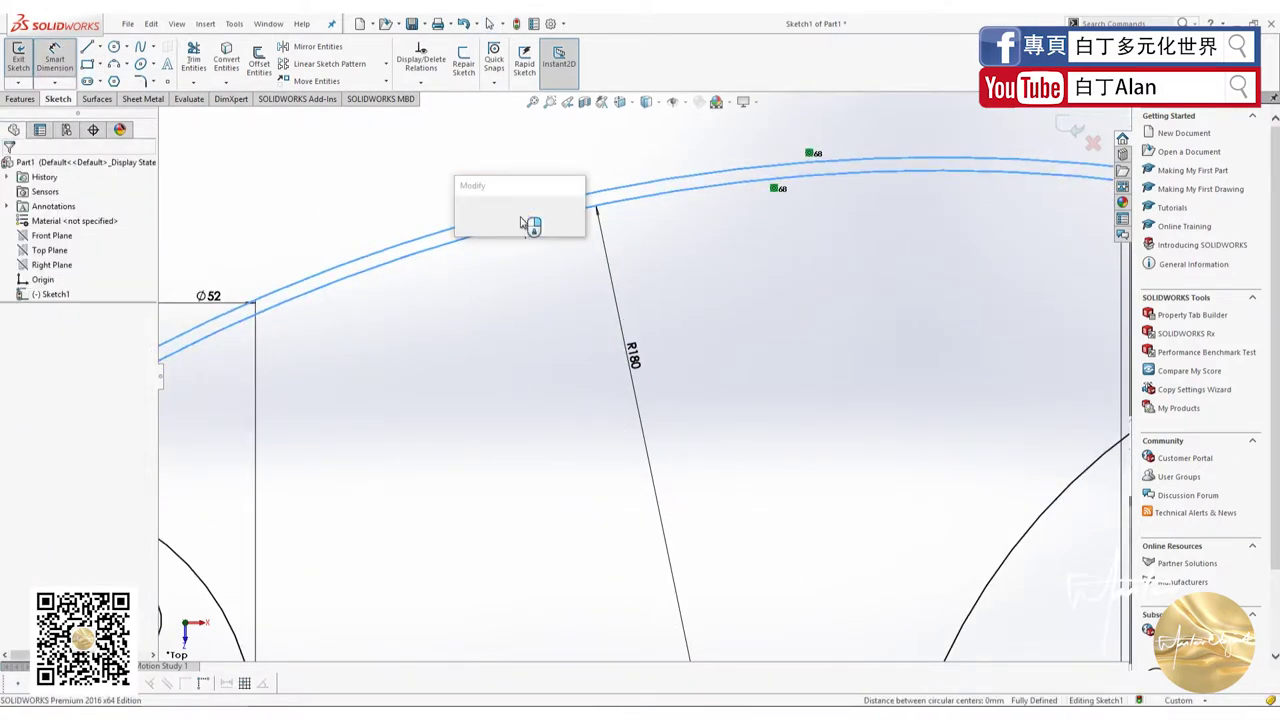
pyautogui.write('20')
pyautogui.press('Return')
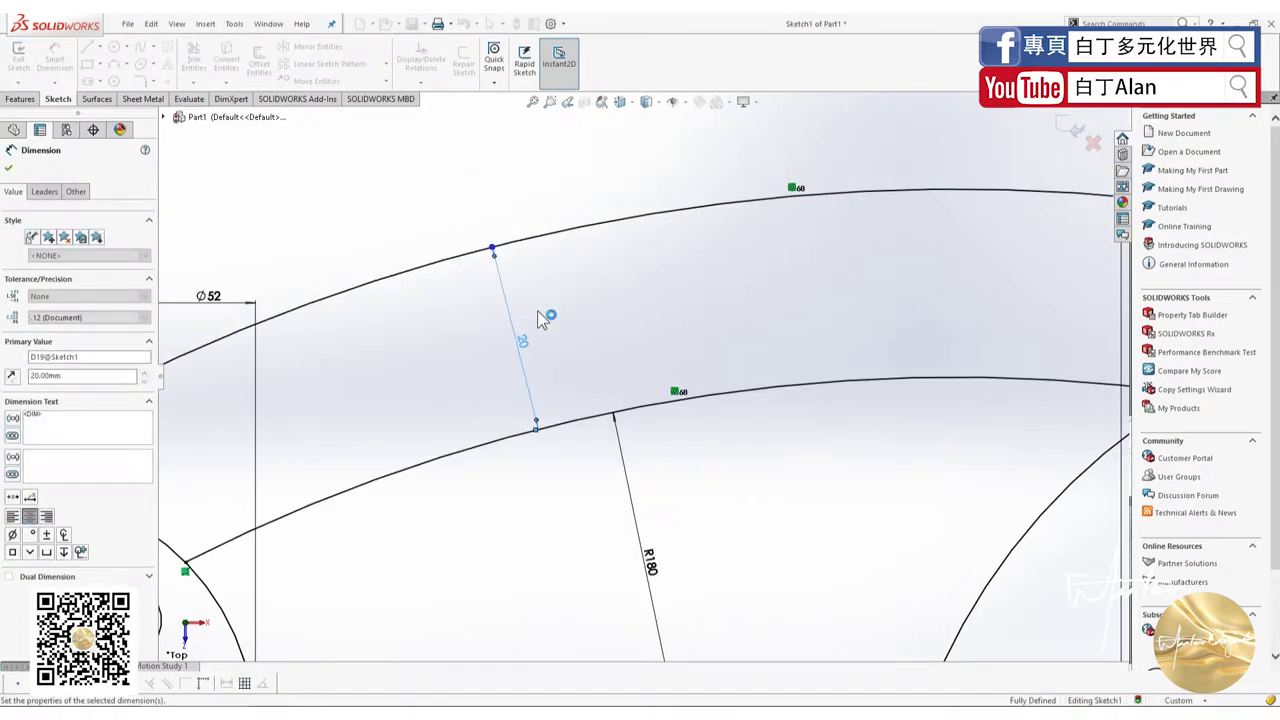
# Finish dimensioning and compare the fully defined sketch against the reference drawing.
pyautogui.scroll(1, 560, 360)
pyautogui.scroll(1, 545, 365)
pyautogui.scroll(2, 545, 365)
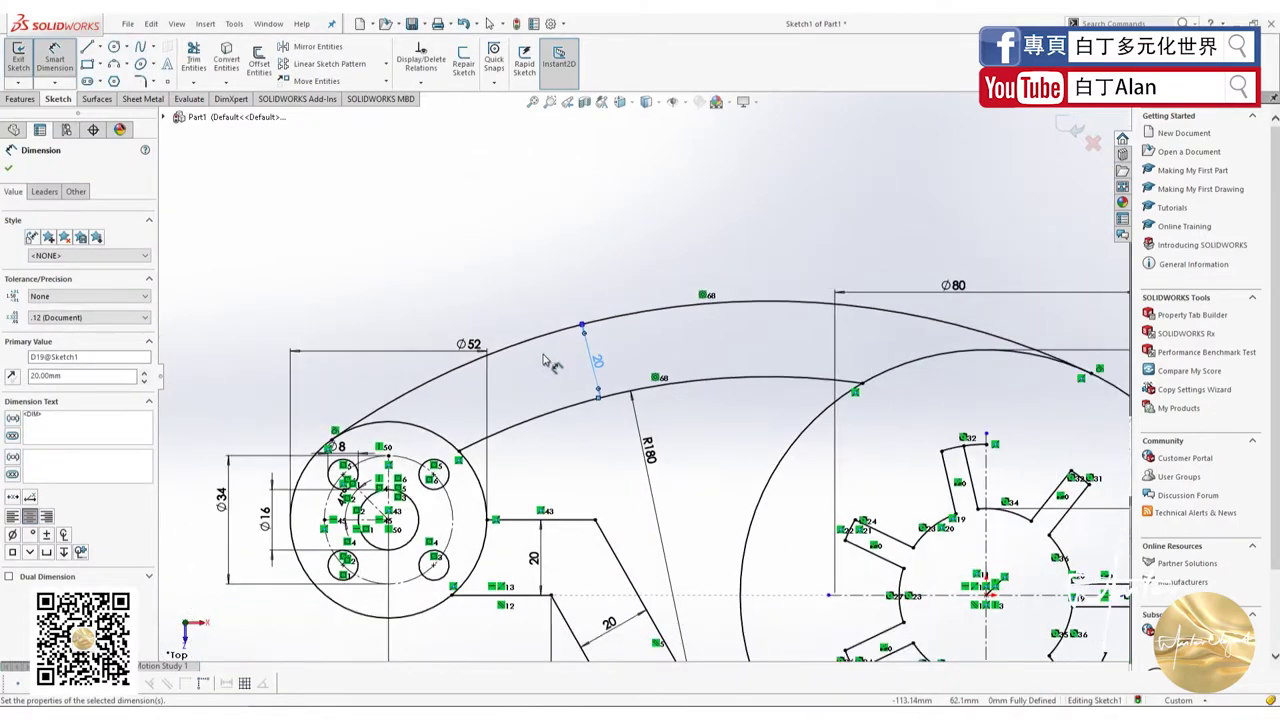
pyautogui.scroll(2, 540, 300)
pyautogui.click(320, 277)
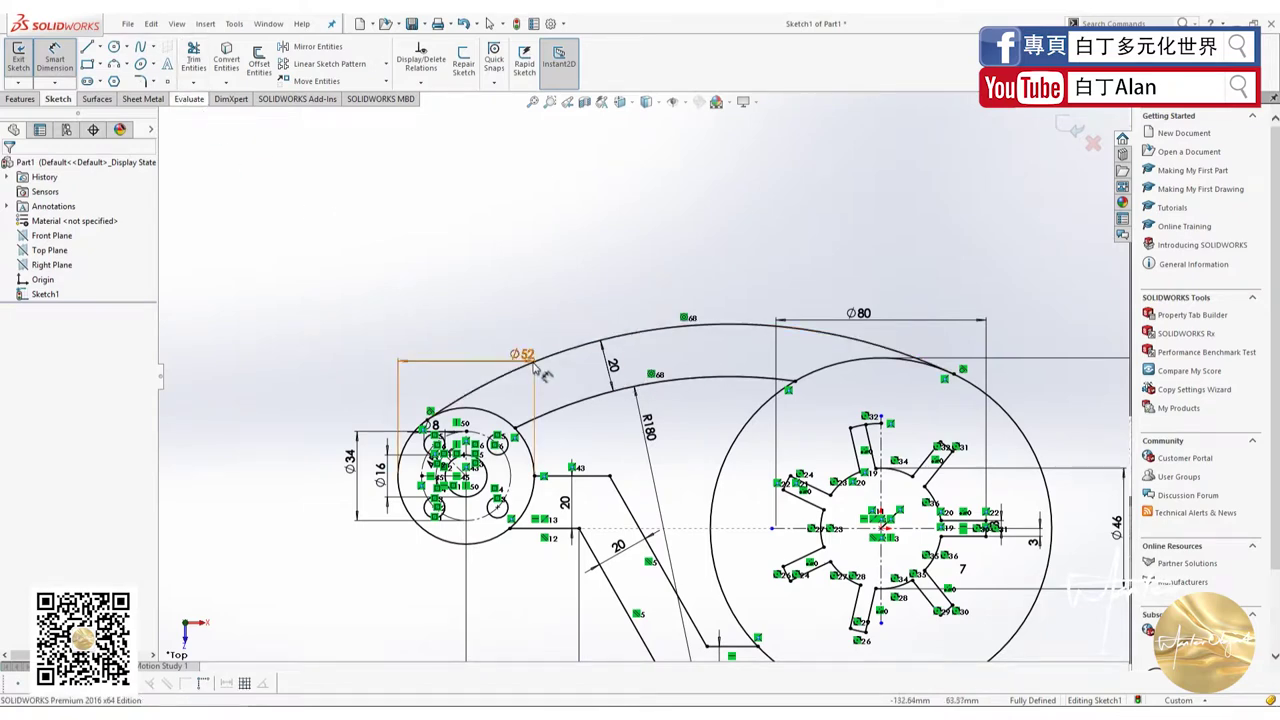
pyautogui.hotkey('alt', 'Tab')
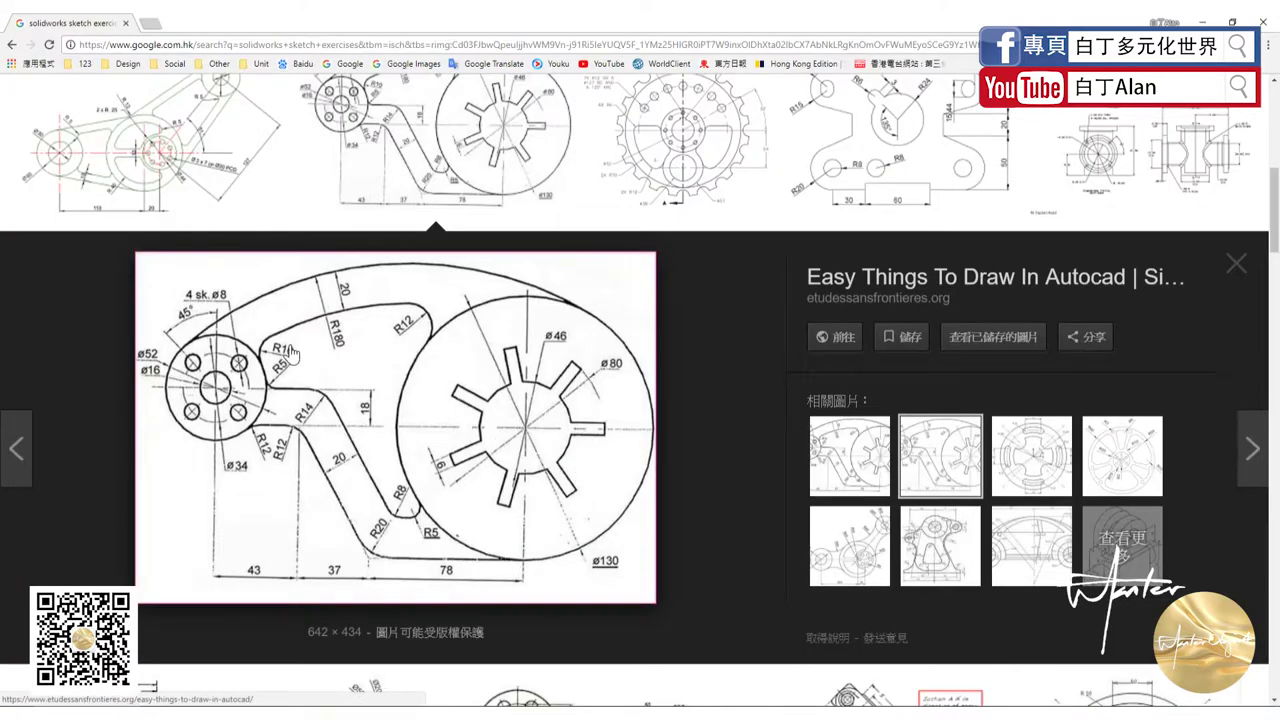
pyautogui.hotkey('alt', 'Tab')
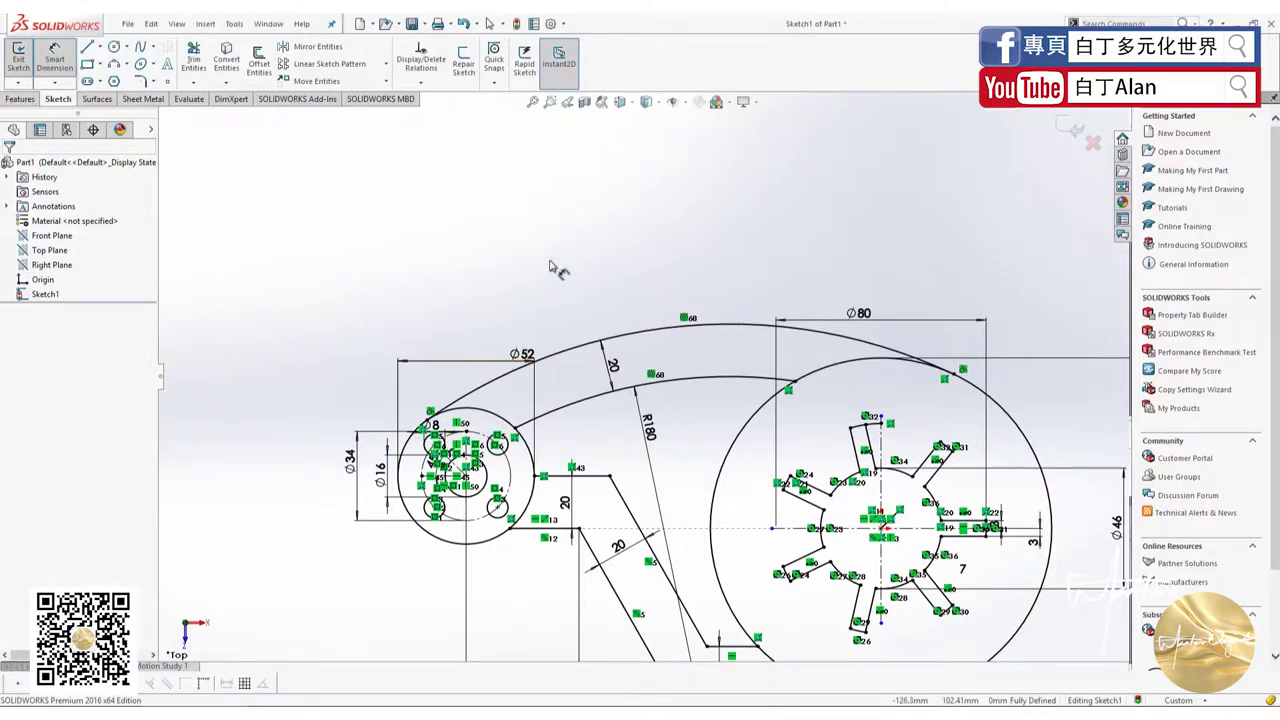
# Draw two small circles just right of the Ø52 hub.
pyautogui.scroll(3, 677, 630)
pyautogui.click(114, 47)
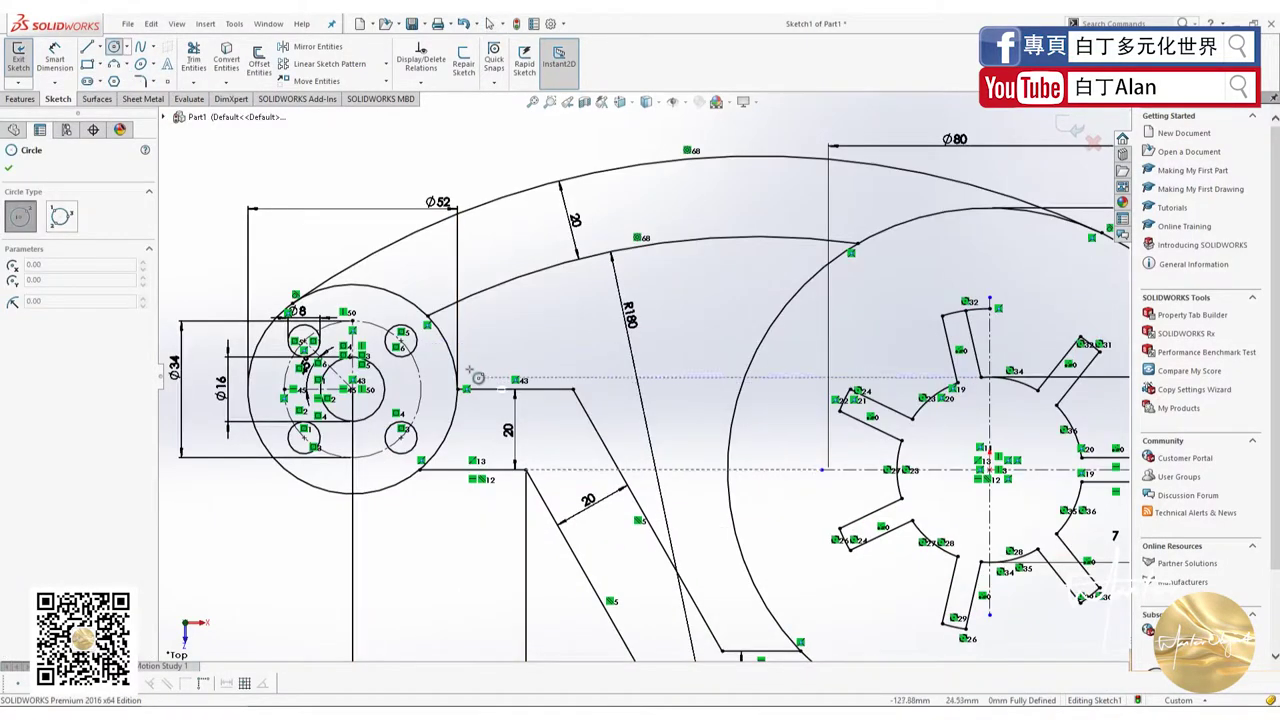
pyautogui.click(472, 371)
pyautogui.click(483, 368)
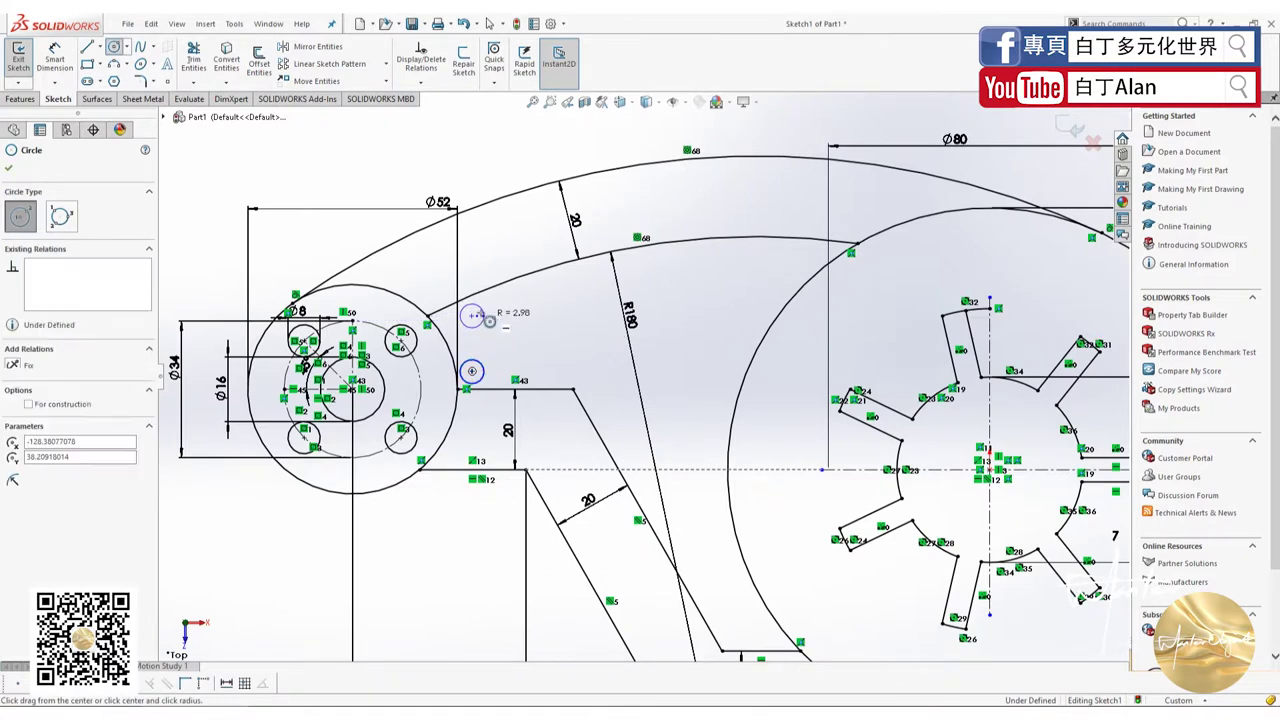
pyautogui.press('Escape')
pyautogui.press('Escape')
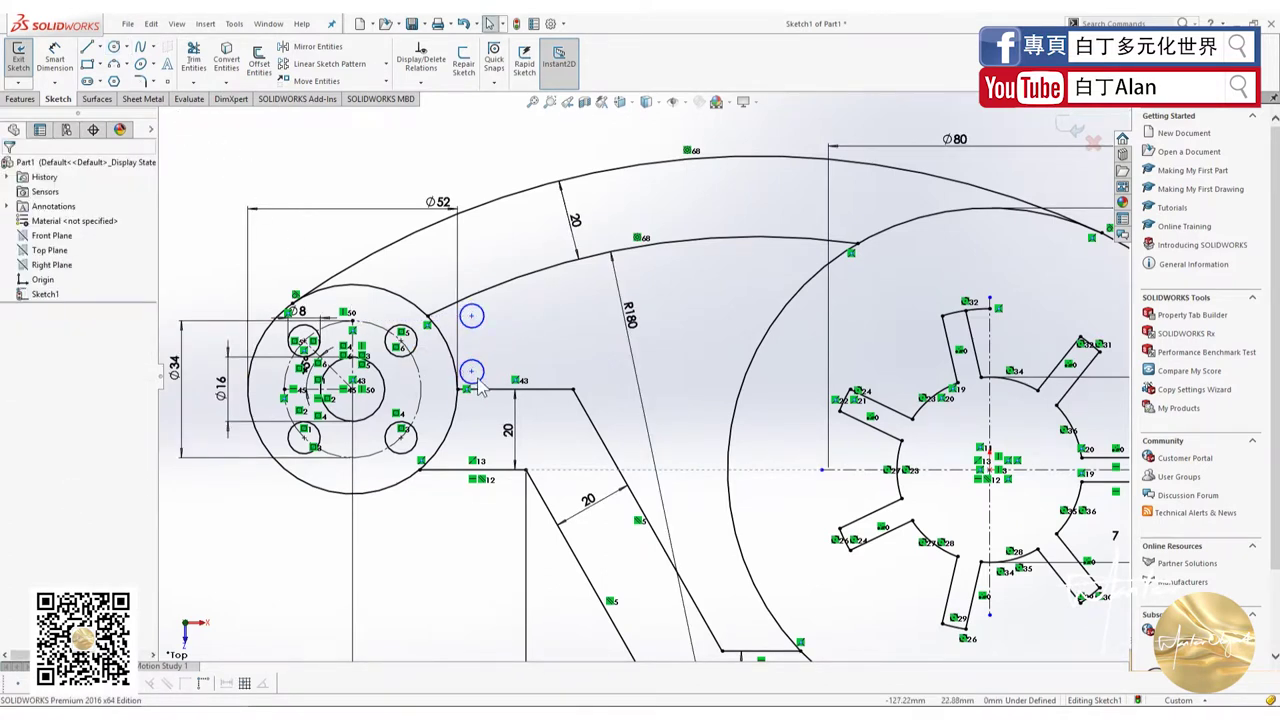
# Make the horizontal line tangent to the hub's outer circle.
pyautogui.click(456, 372)
pyautogui.keyDown('ctrl'); pyautogui.click(495, 388); pyautogui.keyUp('ctrl')
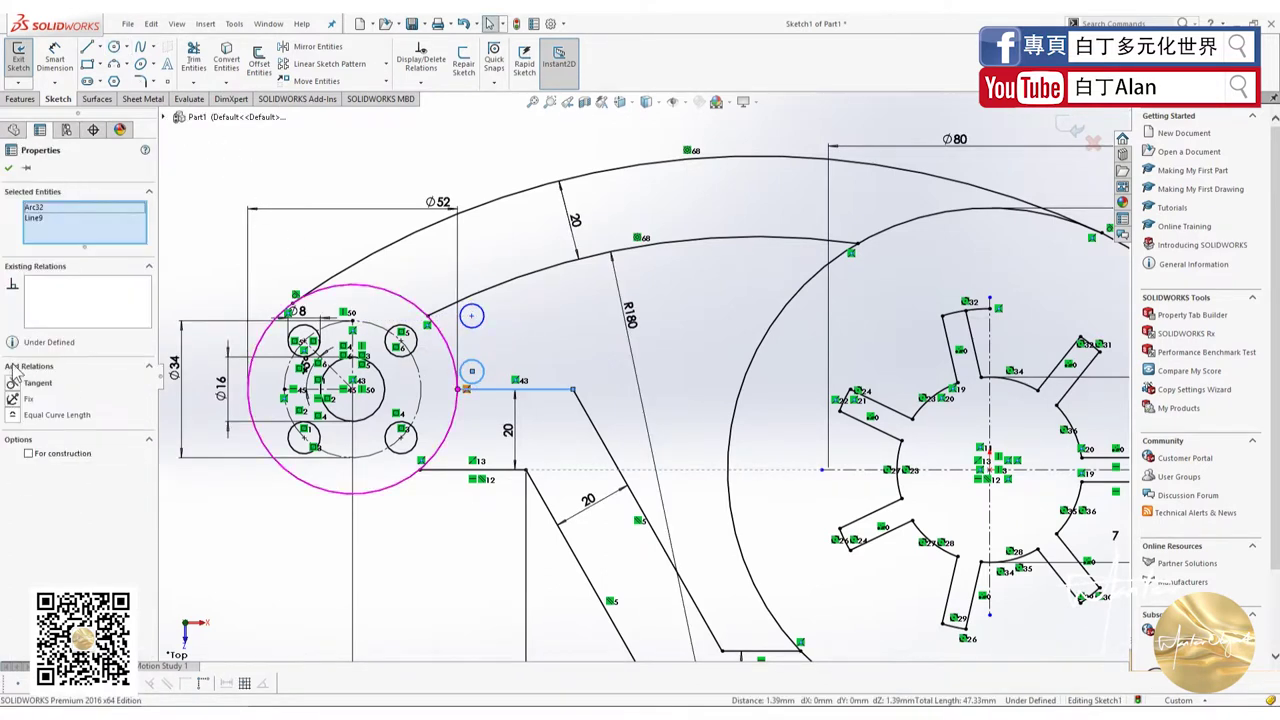
pyautogui.click(20, 383)
pyautogui.click(549, 367)
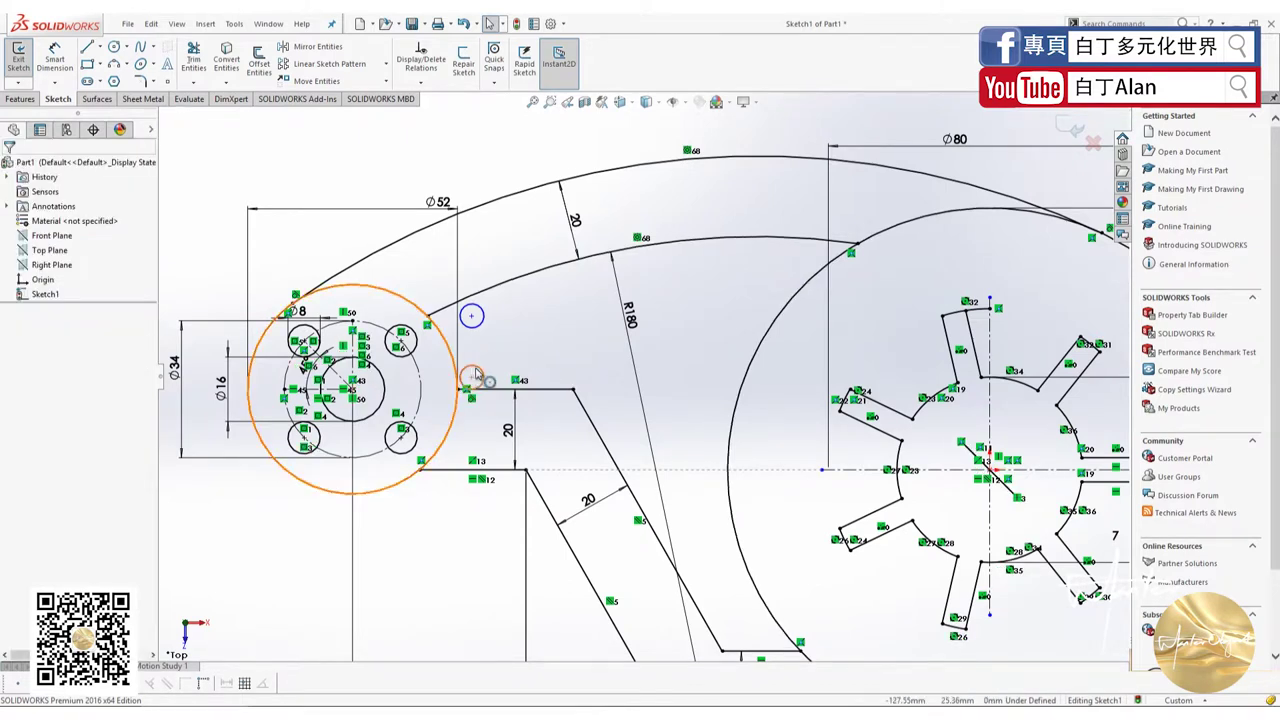
# Make the small circle tangent to the hub circle and give it a 5 mm diameter.
pyautogui.click(472, 377)
pyautogui.keyDown('ctrl'); pyautogui.click(456, 372); pyautogui.keyUp('ctrl')
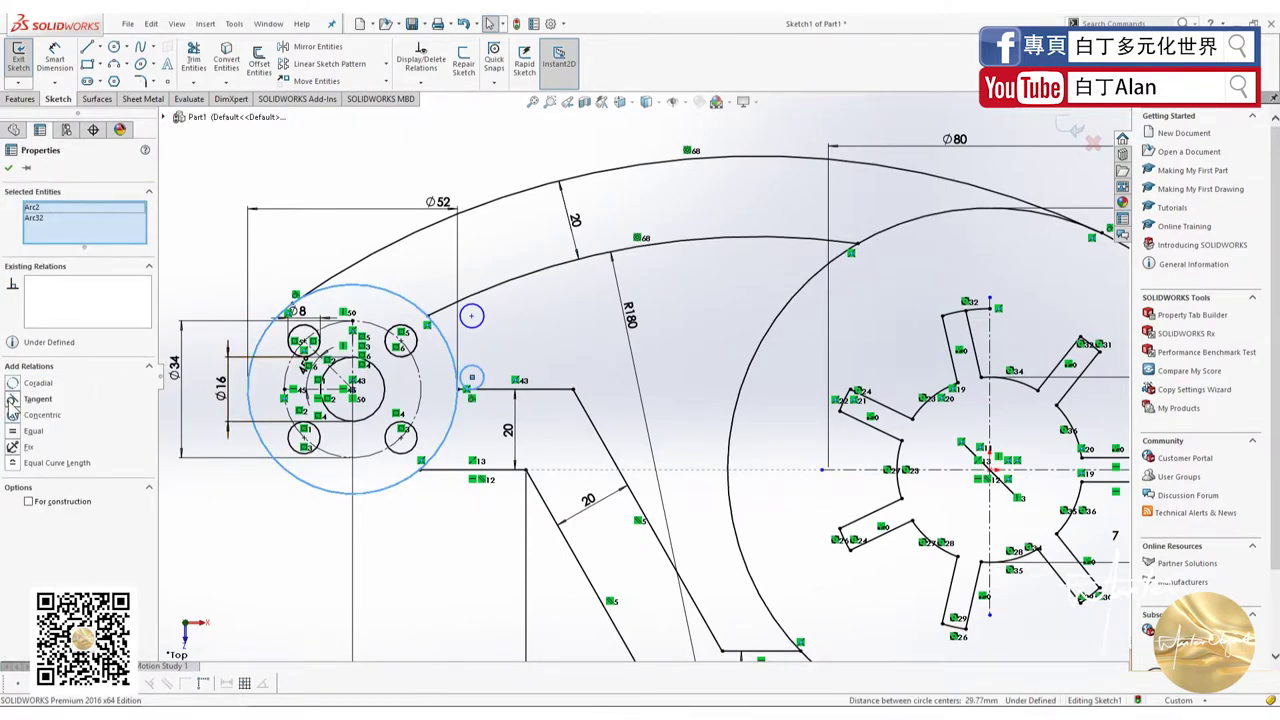
pyautogui.click(12, 400)
pyautogui.click(525, 352)
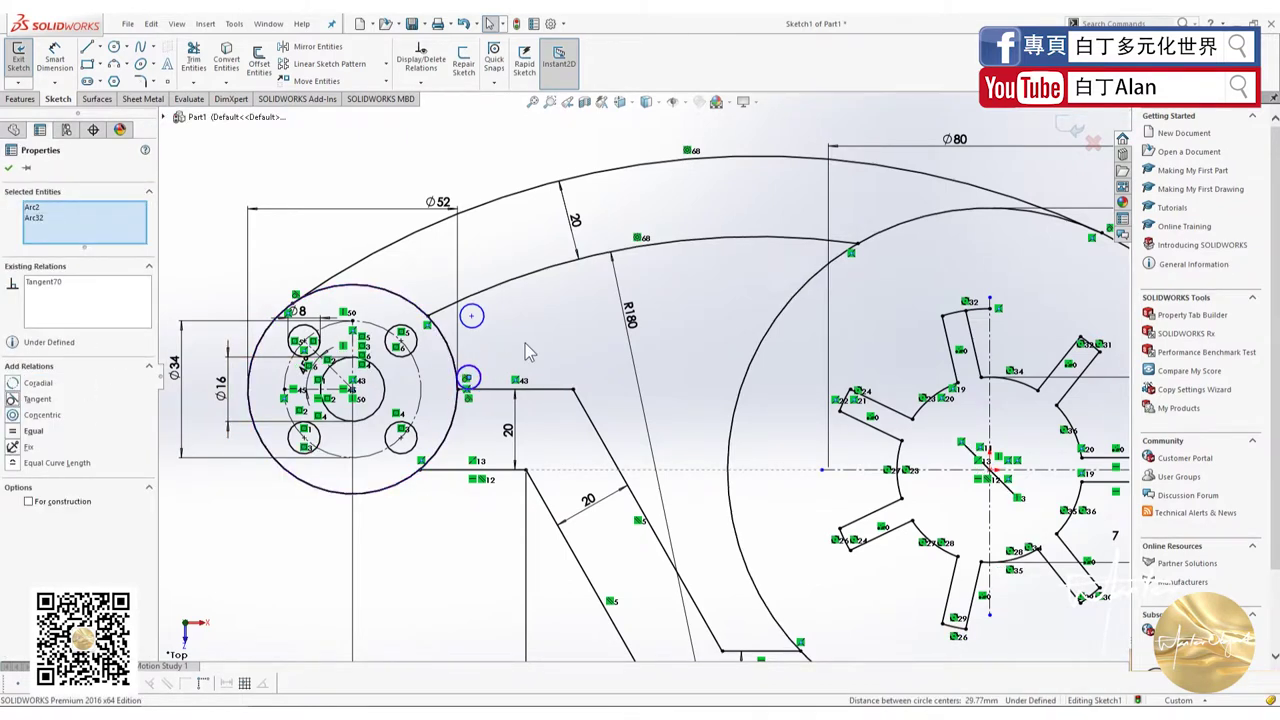
pyautogui.click(66, 48)
pyautogui.click(476, 377)
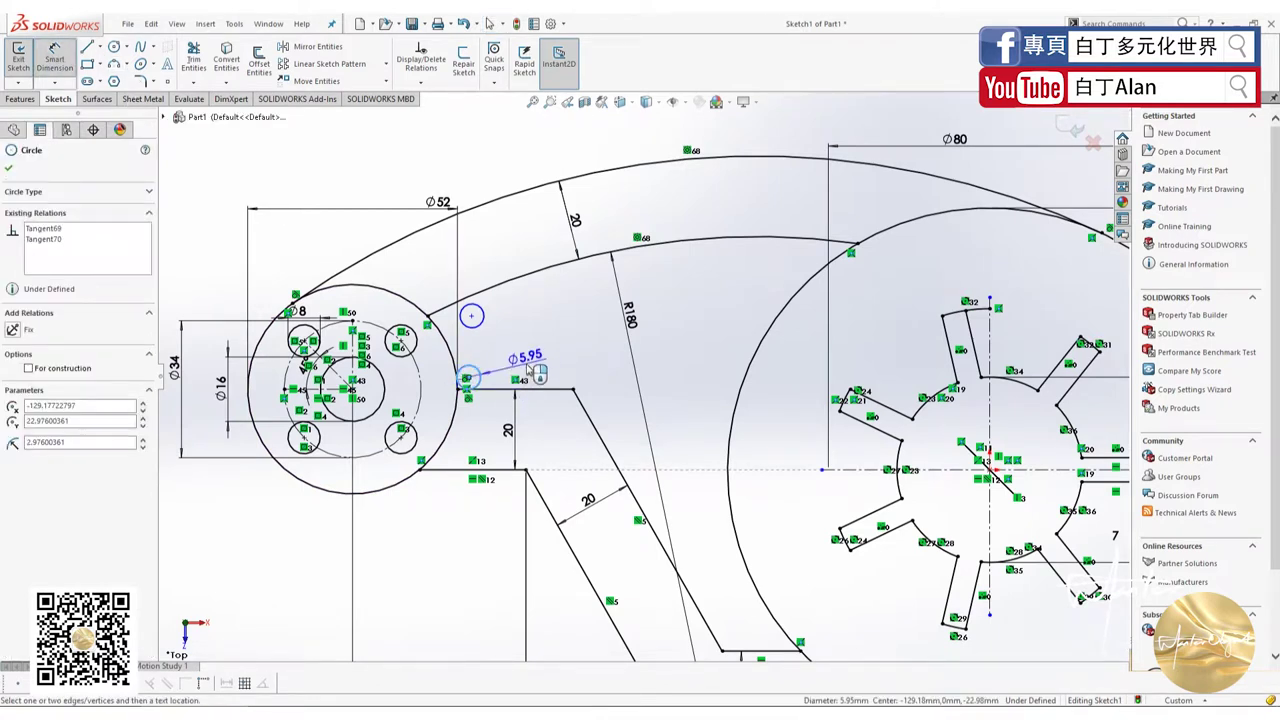
pyautogui.click(522, 372)
pyautogui.write('5')
pyautogui.press('Return')
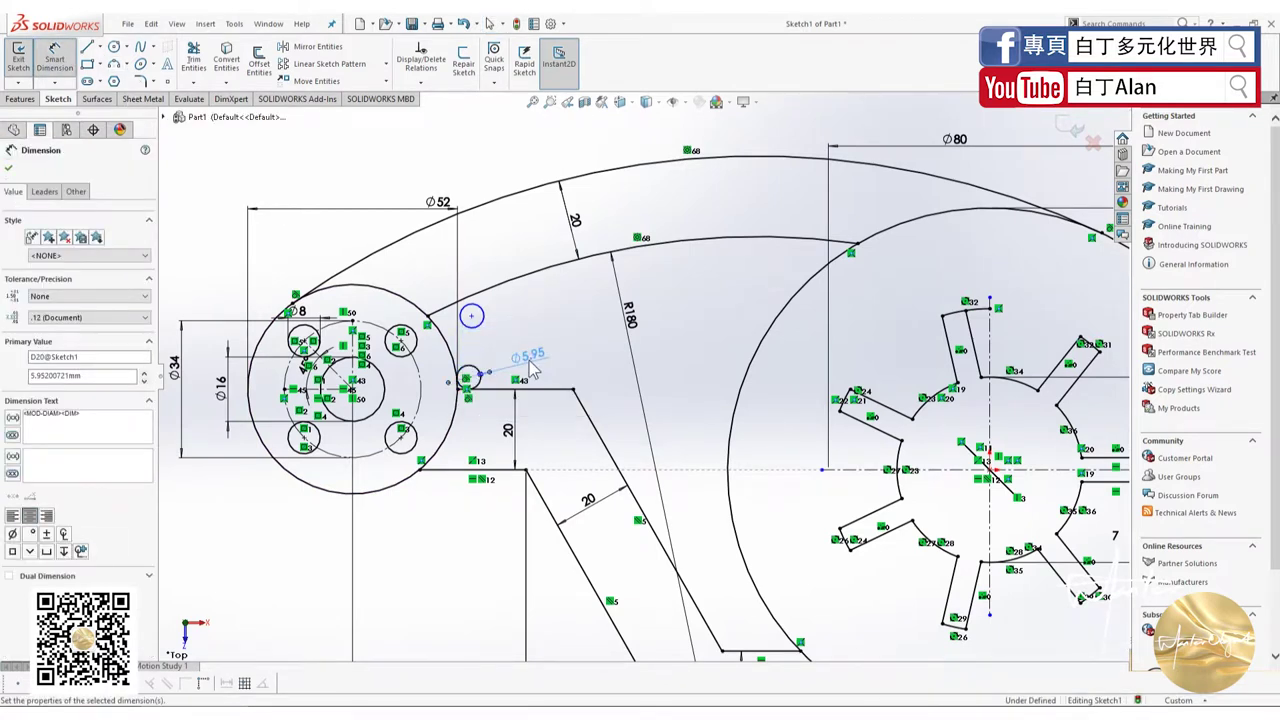
# Power-trim the excess of the Ø5 circle into a rounded corner.
pyautogui.scroll(-3, 468, 392)
pyautogui.scroll(-2, 468, 392)
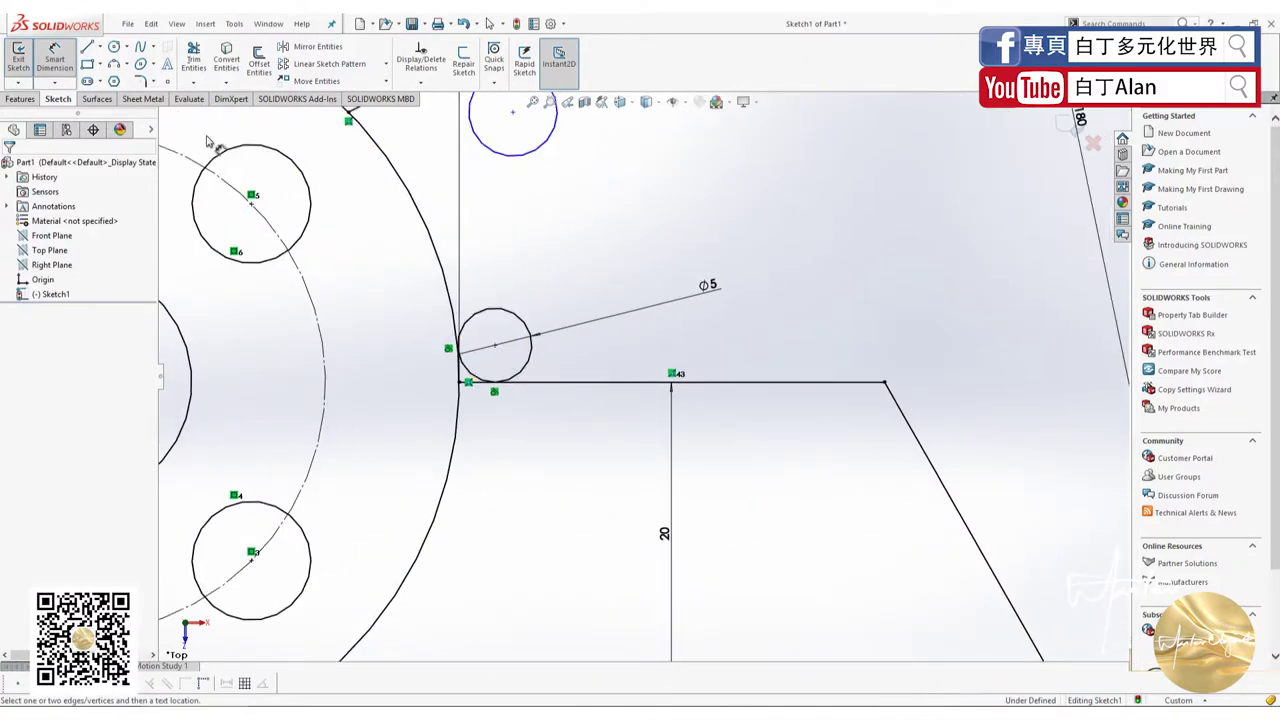
pyautogui.click(195, 60)
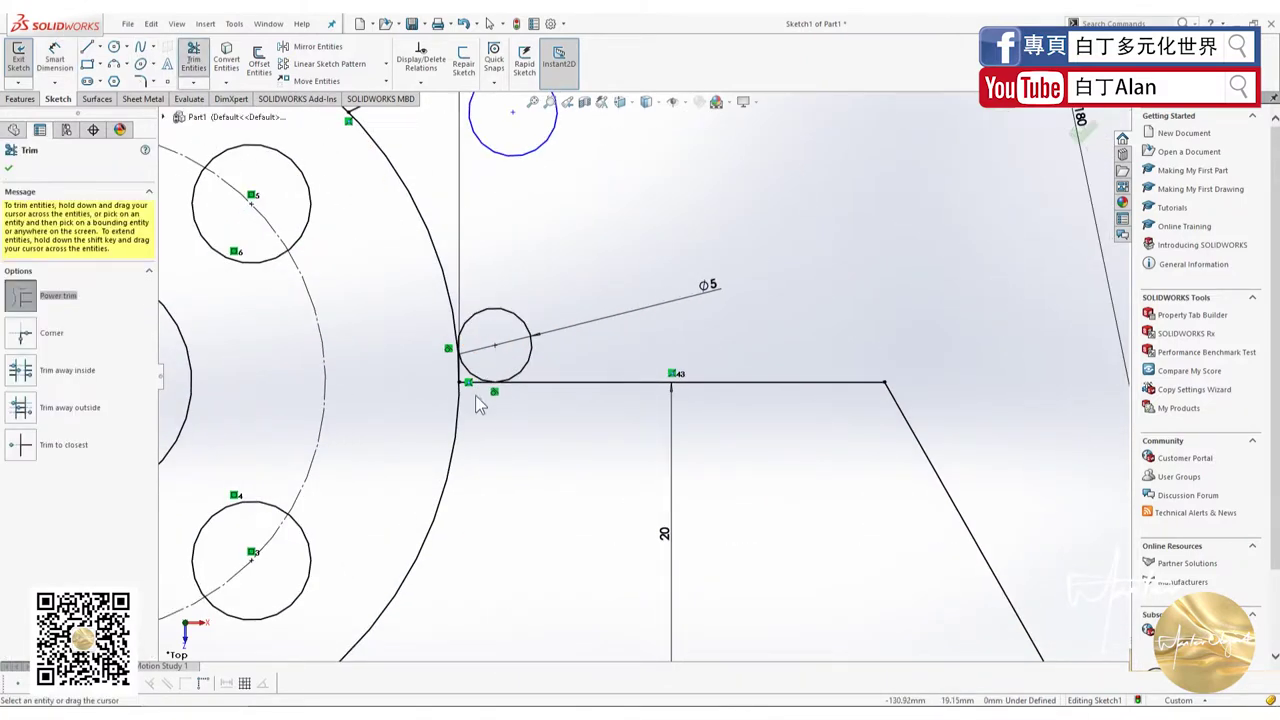
pyautogui.moveTo(477, 403)
pyautogui.mouseDown()
pyautogui.moveTo(522, 380)
pyautogui.moveTo(530, 345)
pyautogui.mouseUp()
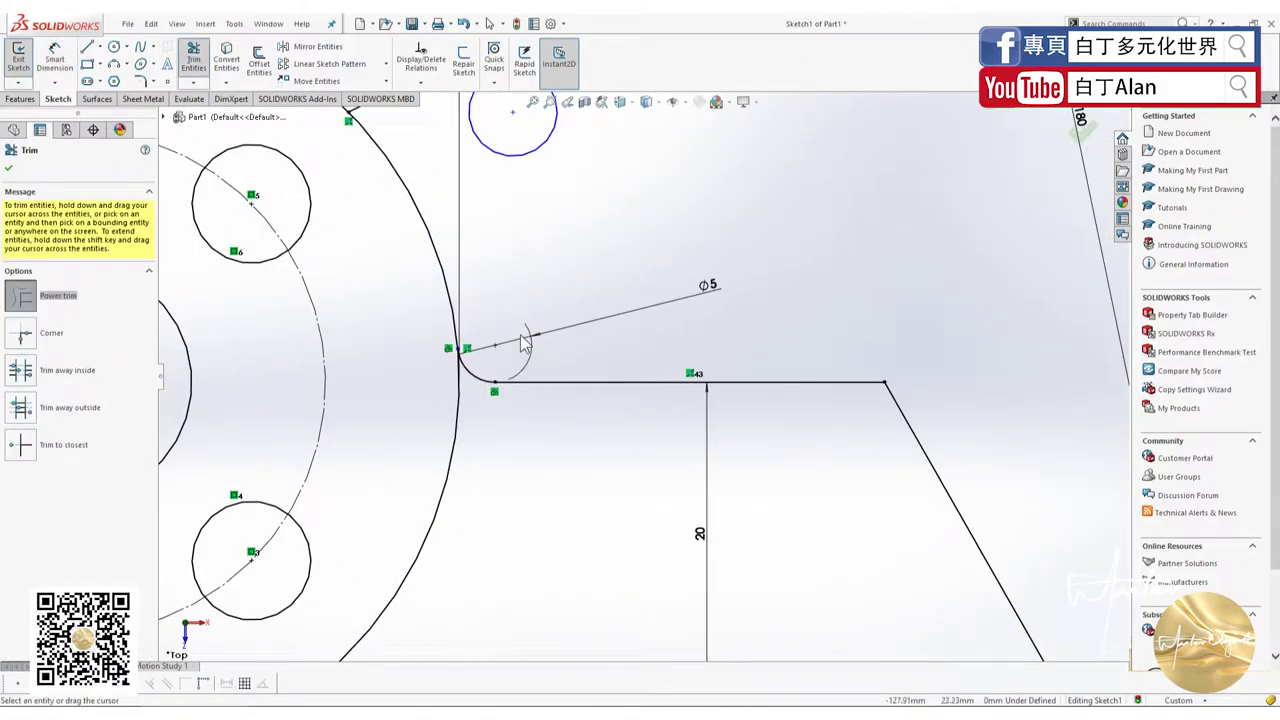
pyautogui.scroll(5, 530, 354)
pyautogui.scroll(-3, 537, 460)
# Make the small circle tangent to both the hub circle and the inner R180 arc.
pyautogui.press('Escape')
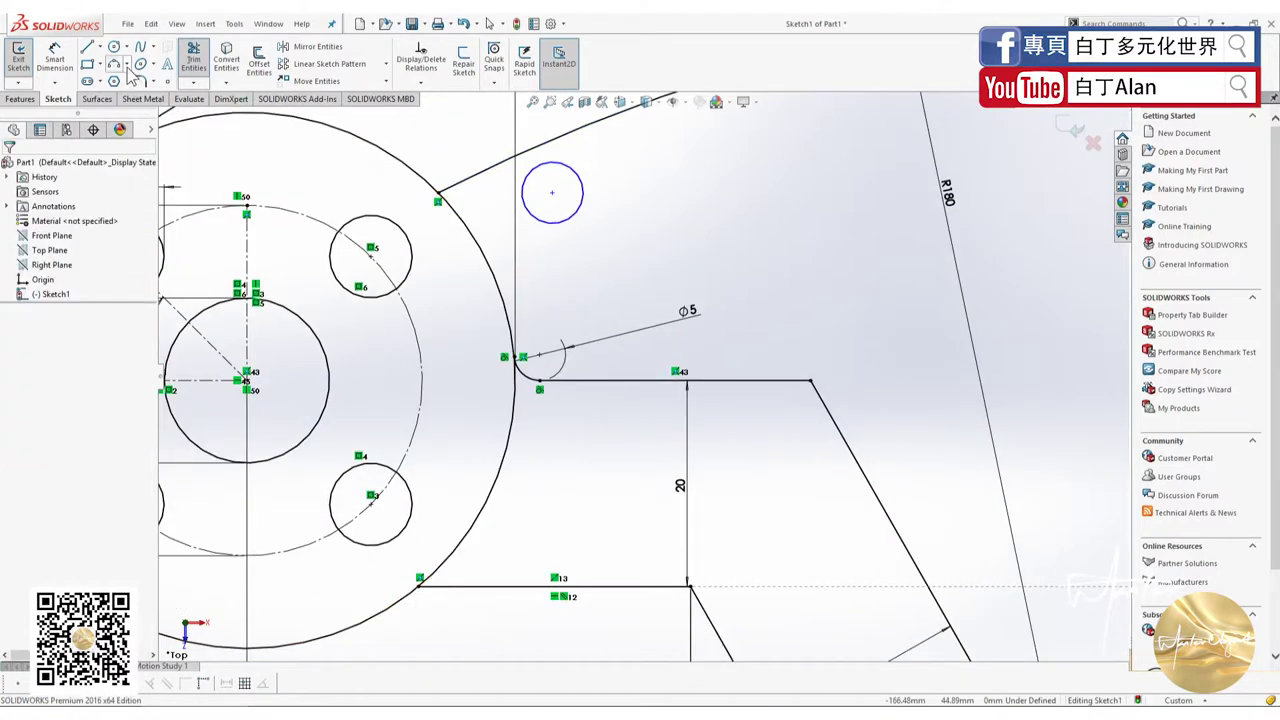
pyautogui.click(546, 223)
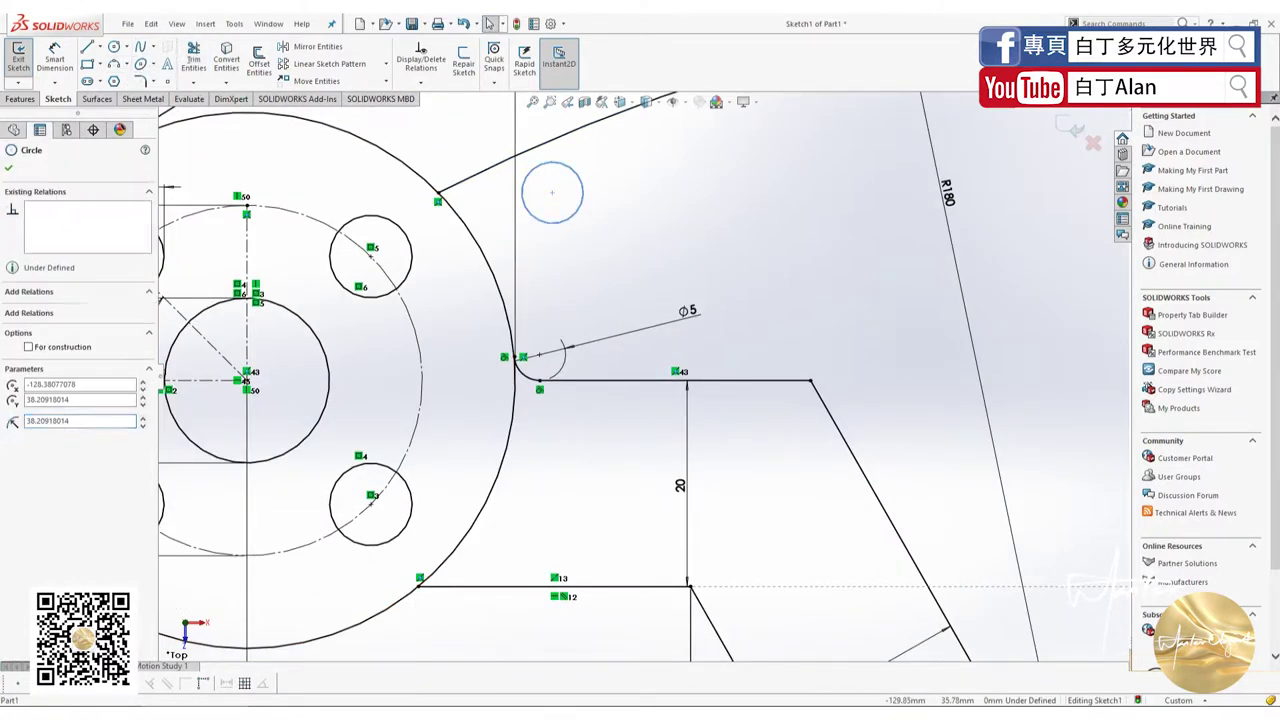
pyautogui.keyDown('ctrl'); pyautogui.click(472, 232); pyautogui.keyUp('ctrl')
pyautogui.click(14, 399)
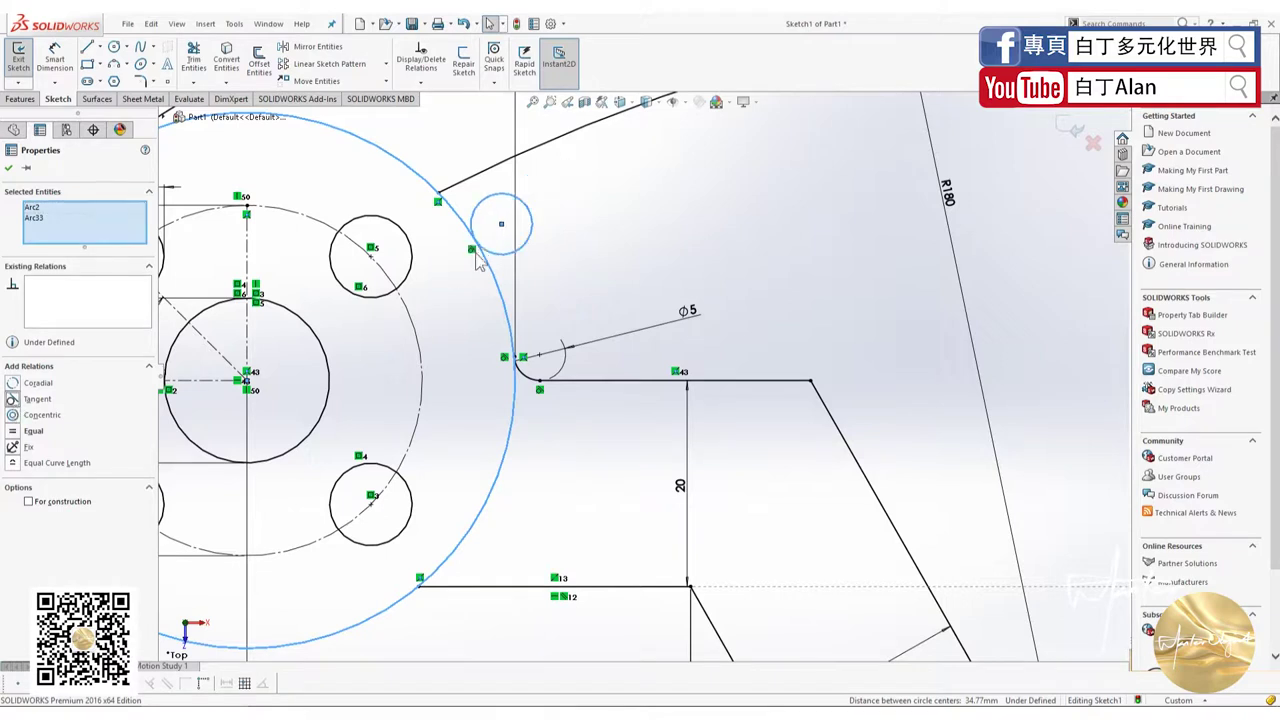
pyautogui.click(505, 204)
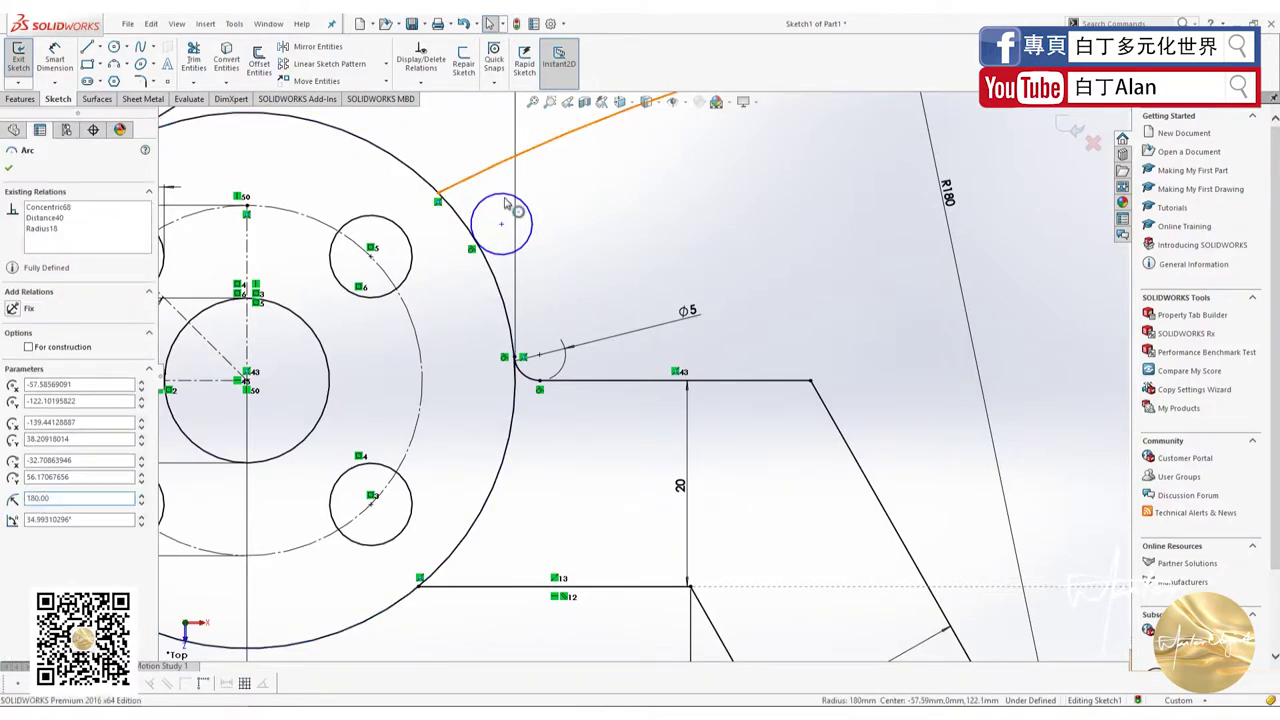
pyautogui.keyDown('ctrl'); pyautogui.click(505, 204); pyautogui.keyUp('ctrl')
pyautogui.click(14, 399)
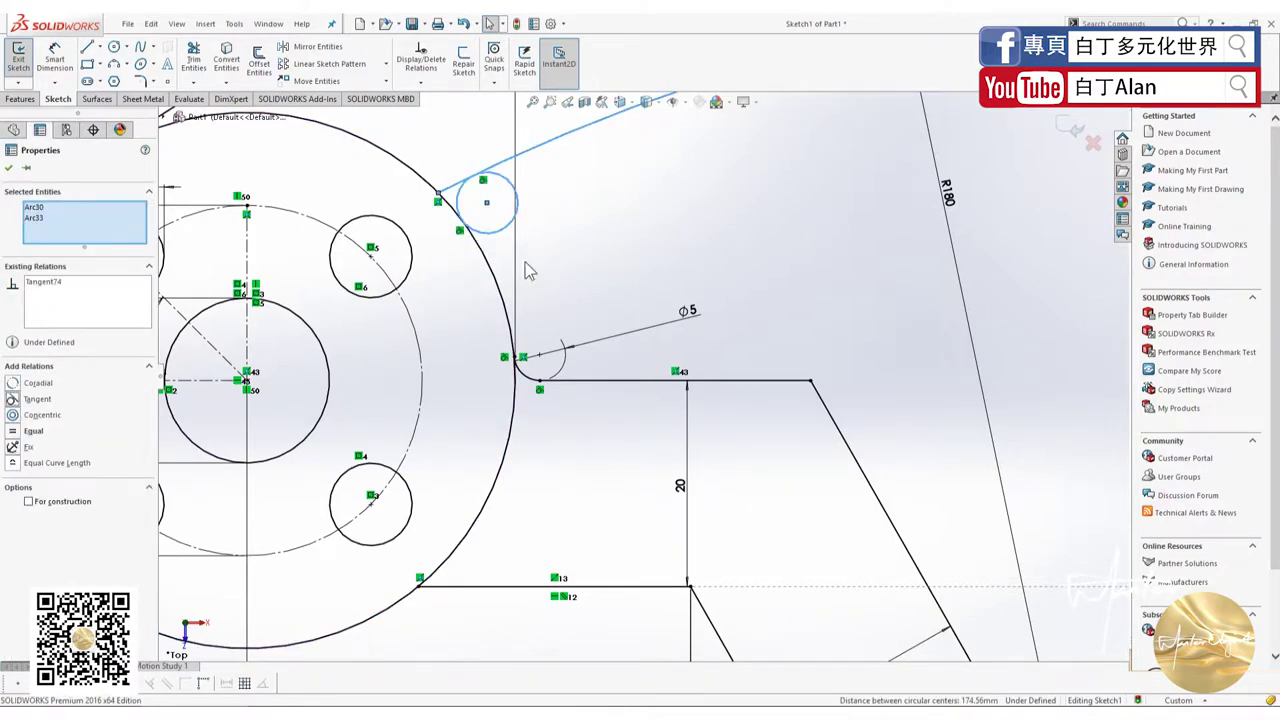
pyautogui.click(525, 262)
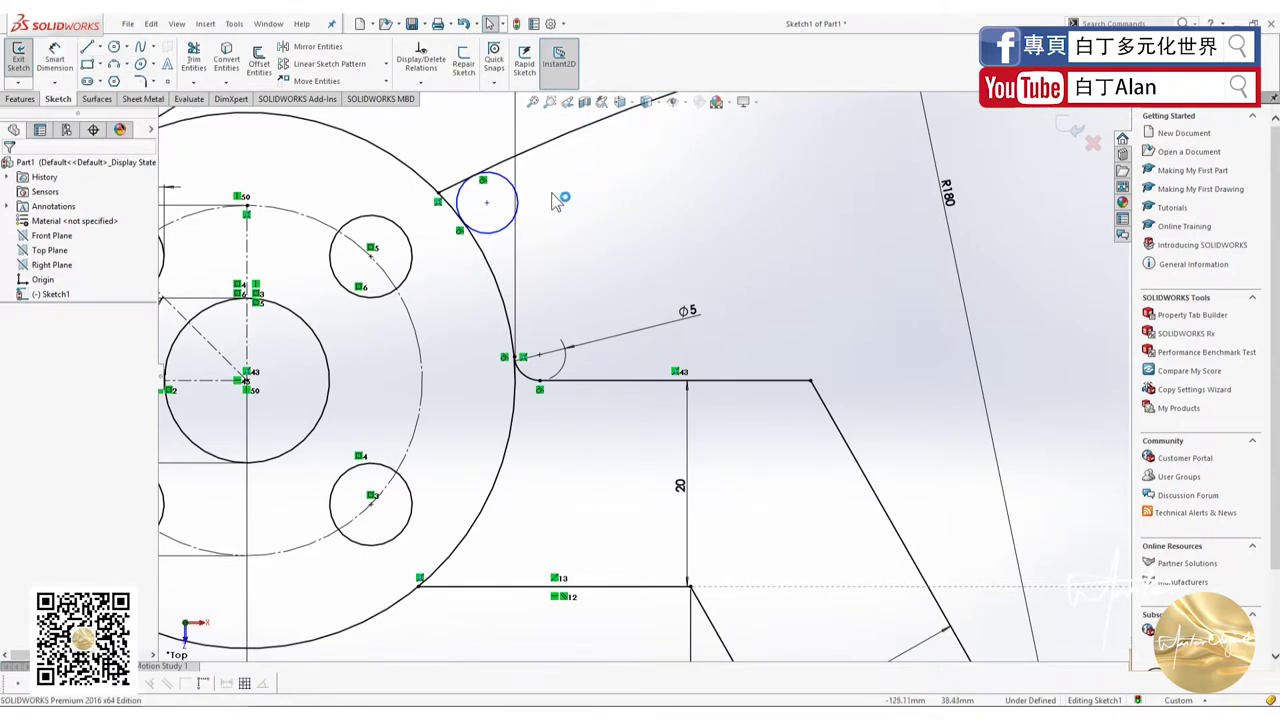
# Dimension the small tangent circle to a 10 mm diameter.
pyautogui.click(518, 205)
pyautogui.press('d')
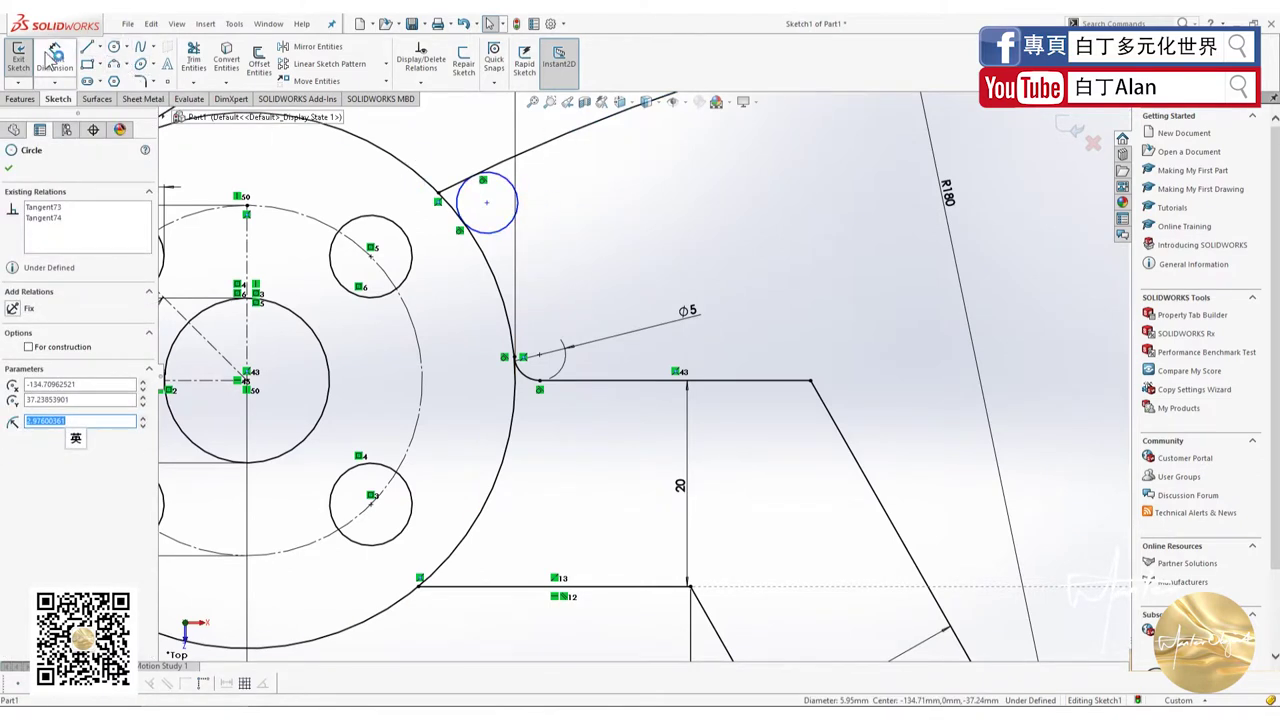
pyautogui.click(506, 218)
pyautogui.click(568, 241)
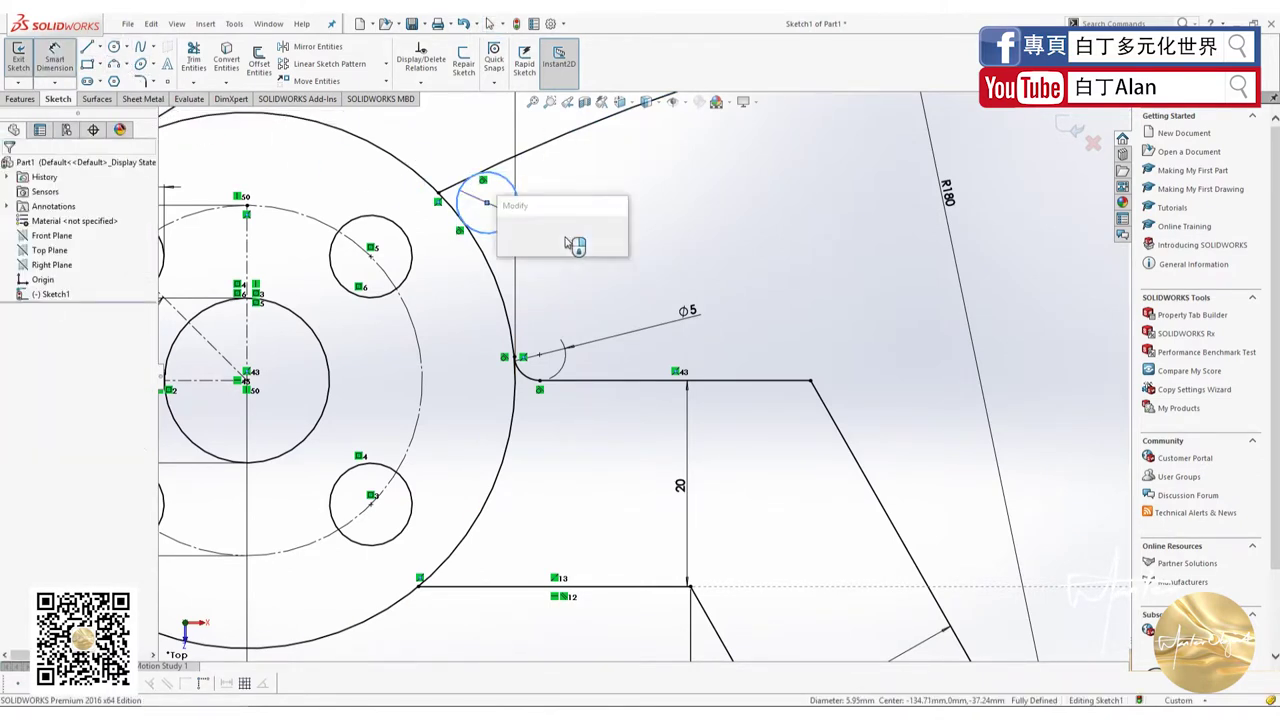
pyautogui.write('10')
pyautogui.press('Return')
# Trim the Ø10 circle down to a blending arc between the arm and hub.
pyautogui.click(193, 55)
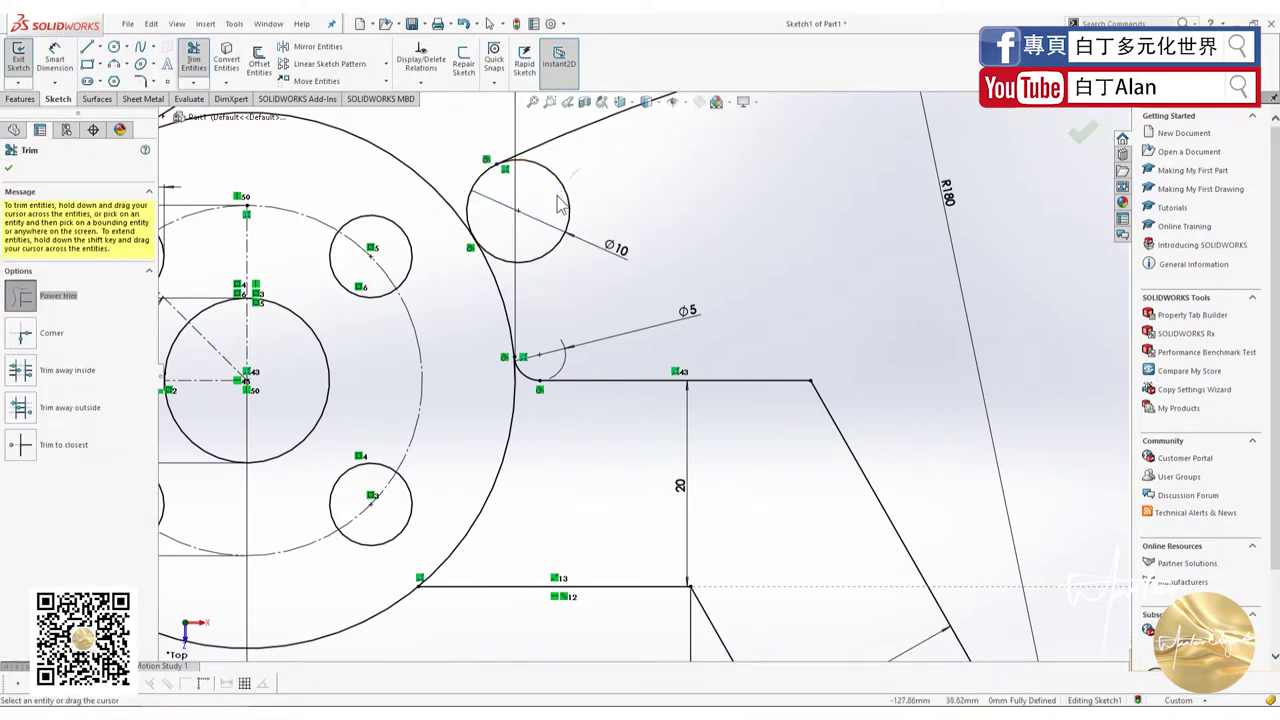
pyautogui.moveTo(560, 205); pyautogui.dragTo(549, 206)
pyautogui.scroll(3, 600, 375)
pyautogui.scroll(3, 600, 375)
pyautogui.press('Escape')
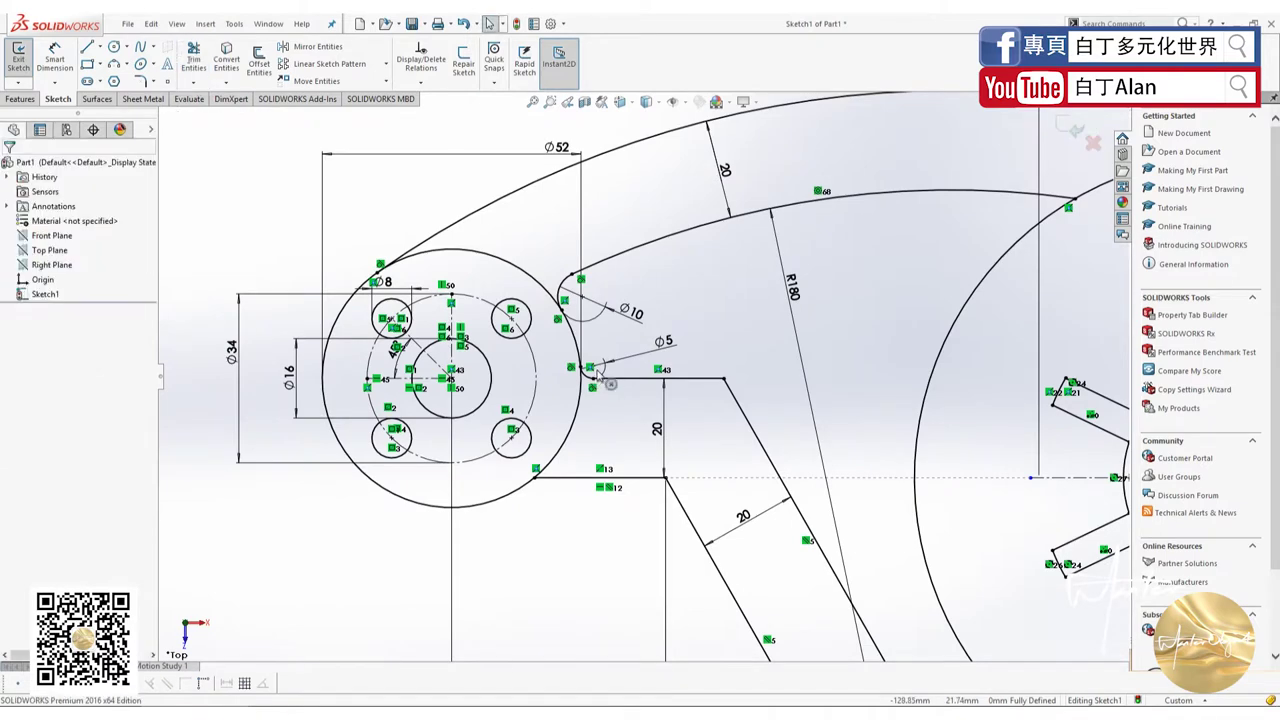
pyautogui.hotkey('alt', 'Tab')
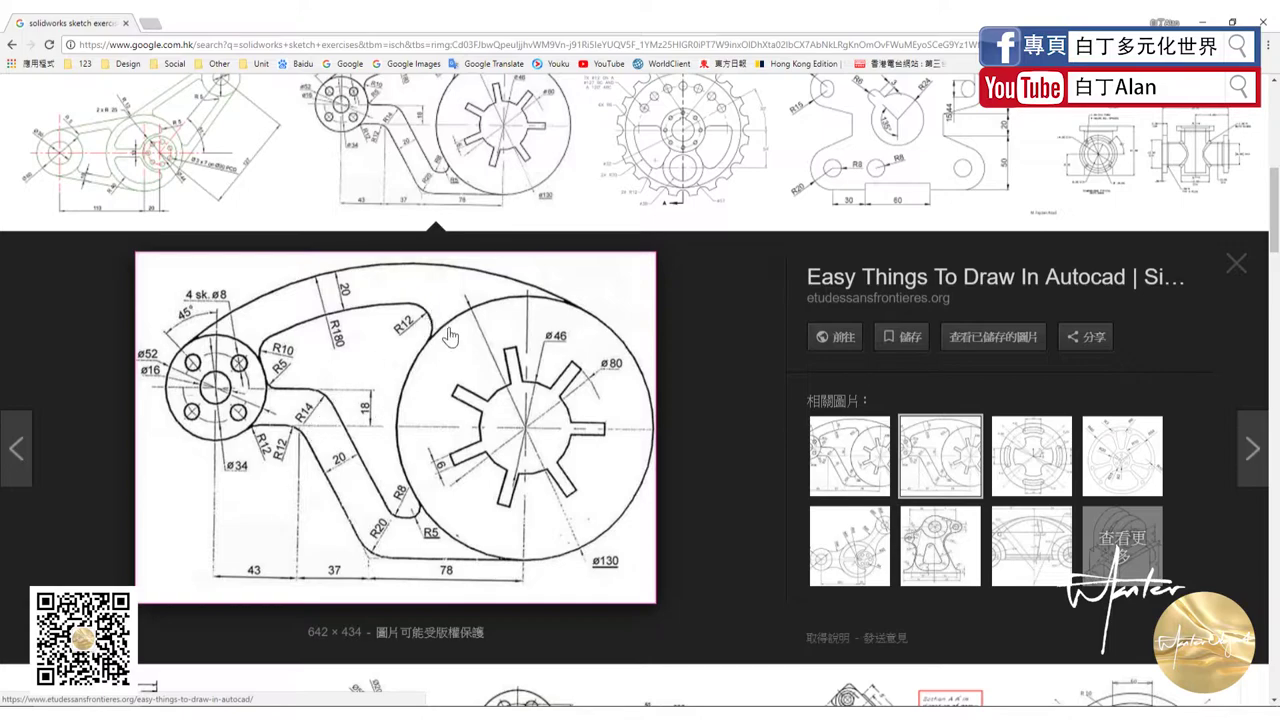
pyautogui.hotkey('alt', 'Tab')
pyautogui.keyDown('ctrl'); pyautogui.moveTo(697, 303); pyautogui.dragTo(807, 303, button='middle'); pyautogui.keyUp('ctrl')
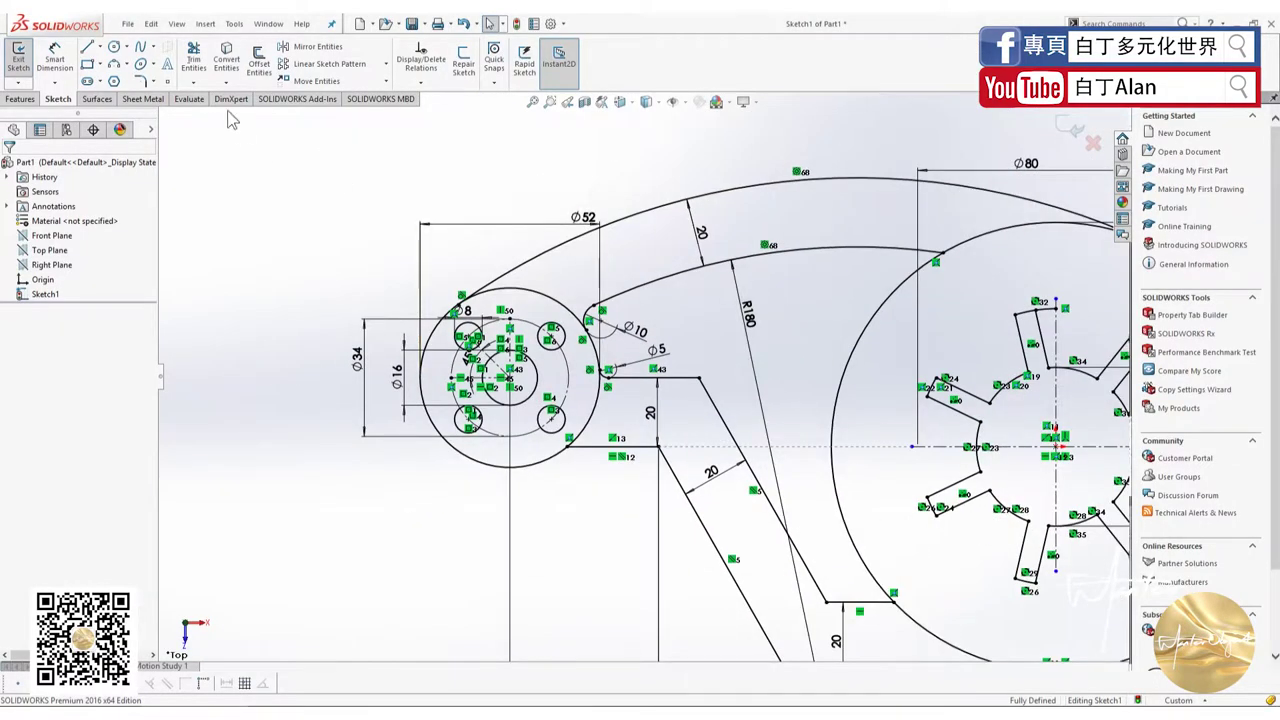
# Draw a small circle just below the upper arm arc.
pyautogui.click(113, 46)
pyautogui.scroll(-3, 843, 305)
pyautogui.click(822, 306)
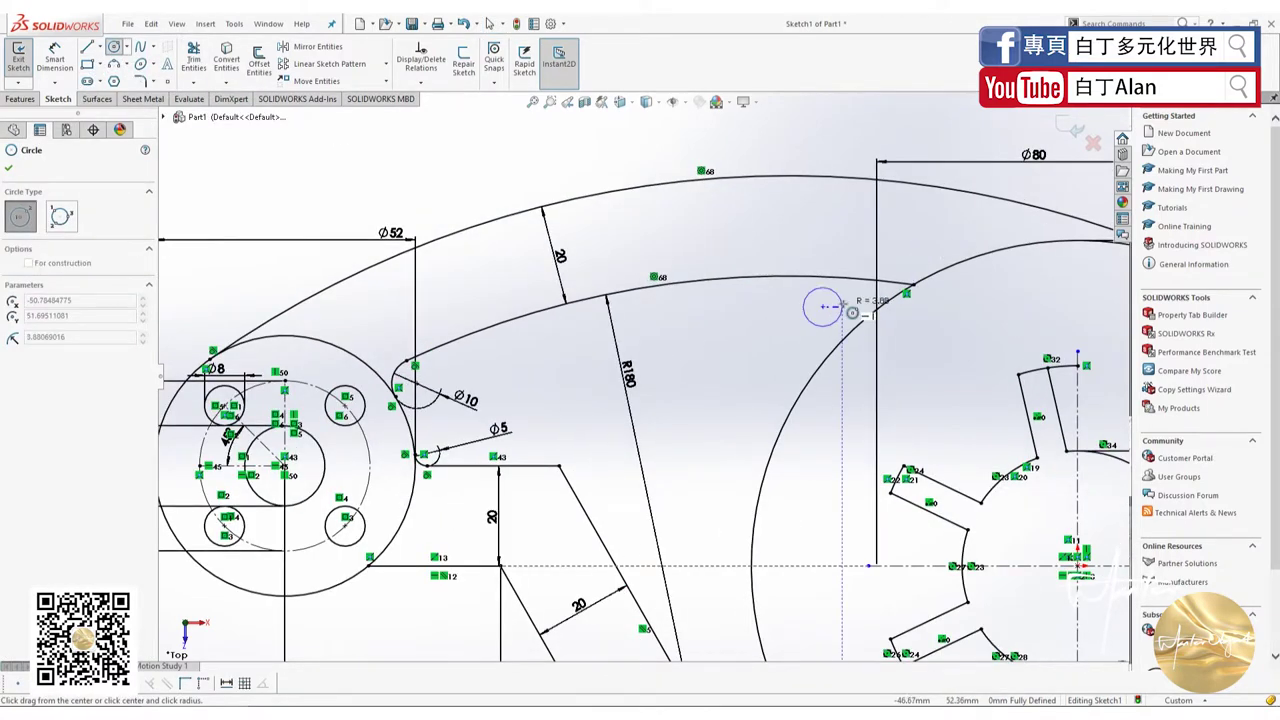
pyautogui.click(842, 306)
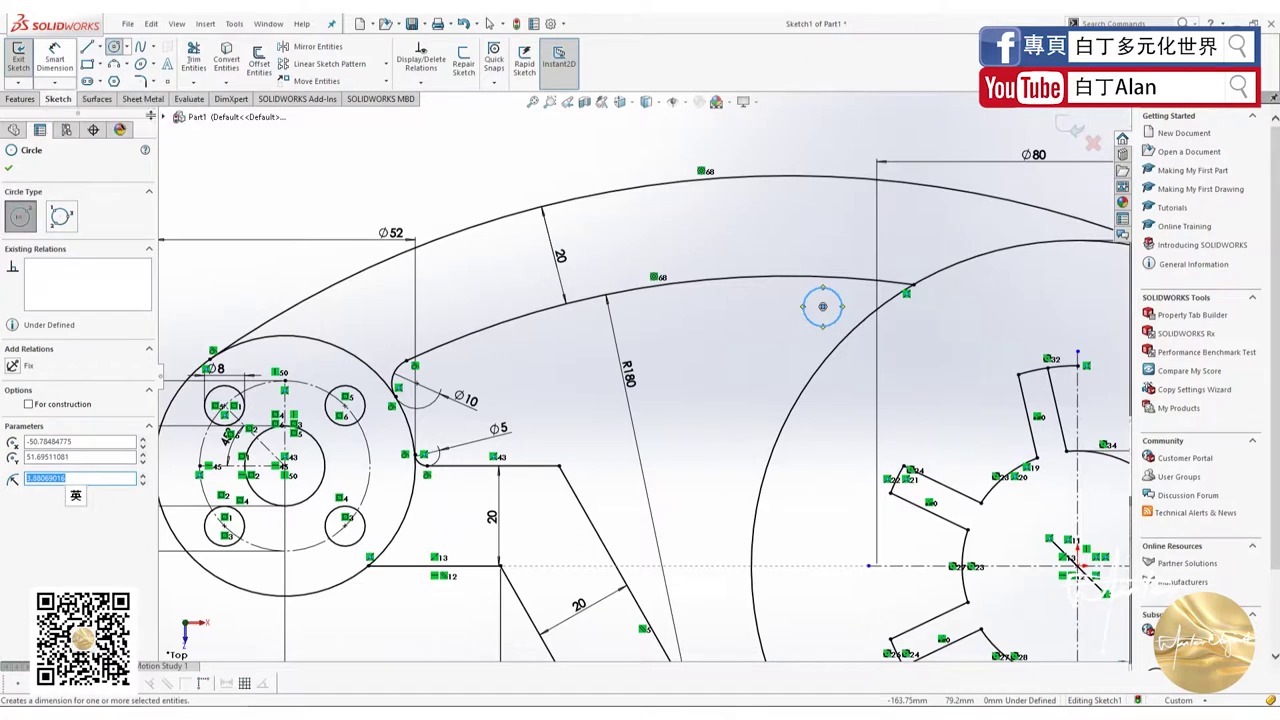
pyautogui.press('Escape')
# Make the small circle tangent to the upper arm arc and the large right-hand circle.
pyautogui.click(836, 282)
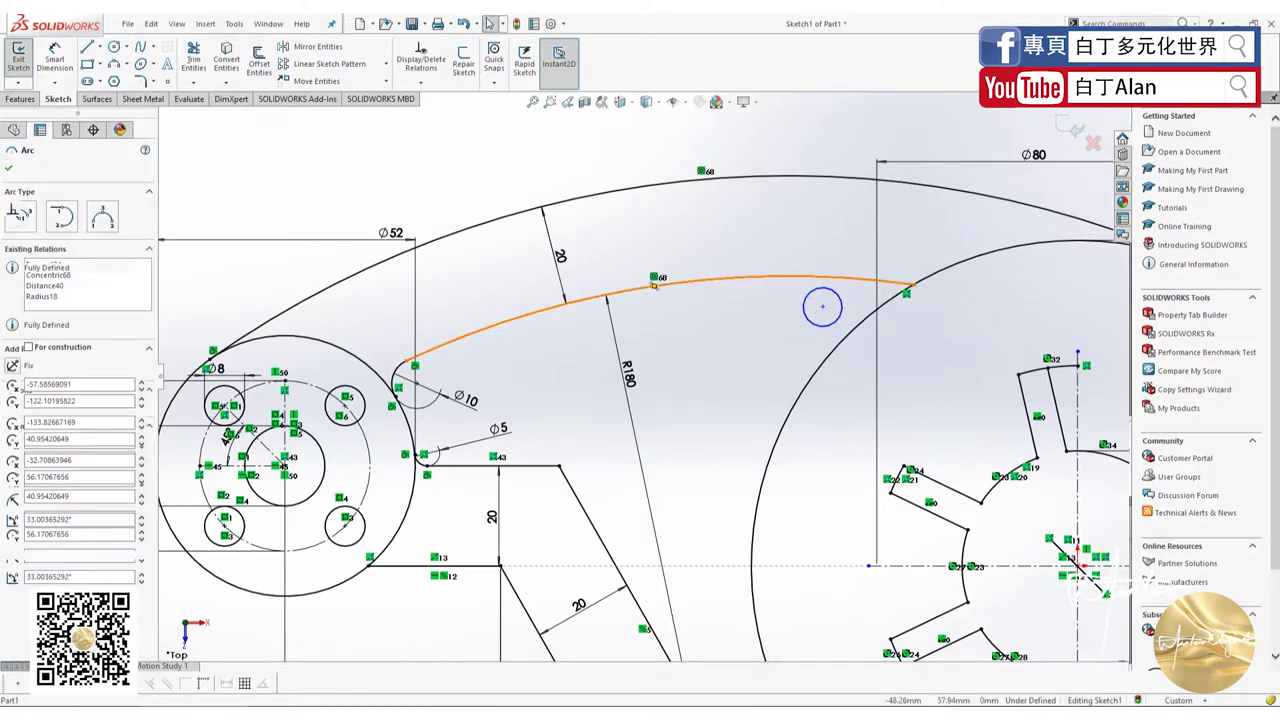
pyautogui.keyDown('ctrl'); pyautogui.click(841, 300); pyautogui.keyUp('ctrl')
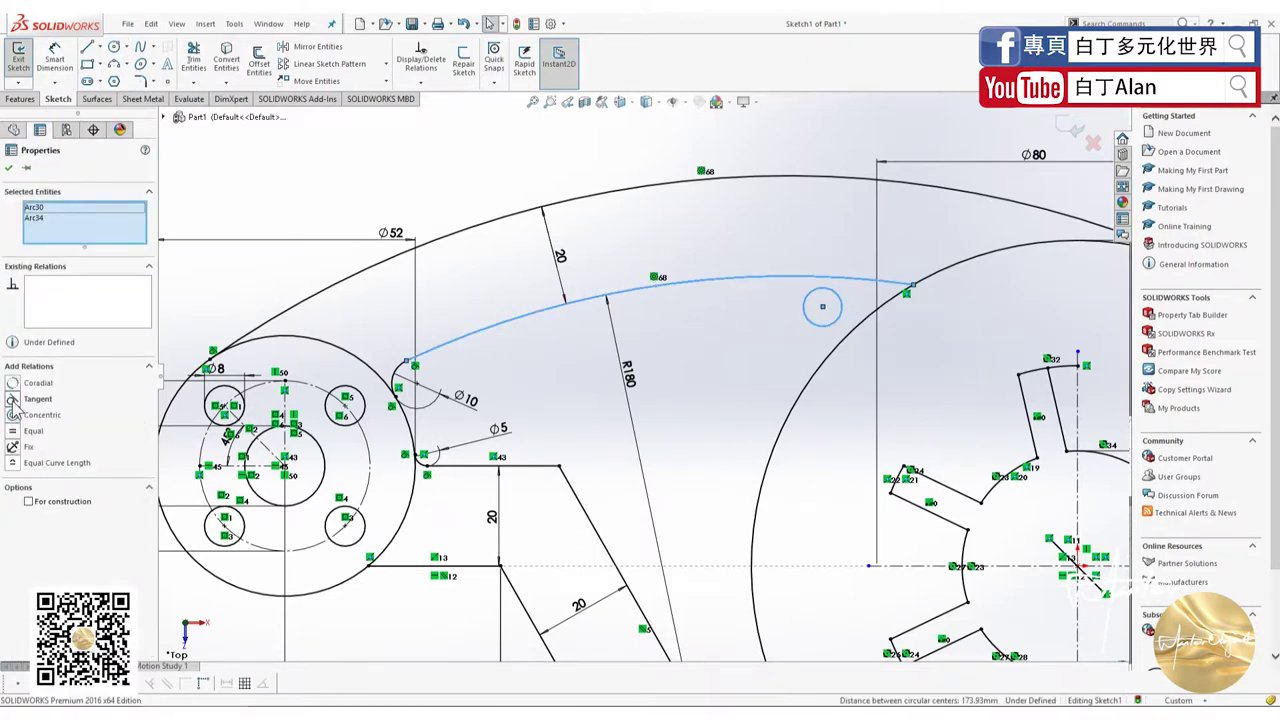
pyautogui.click(12, 399)
pyautogui.press('Escape')
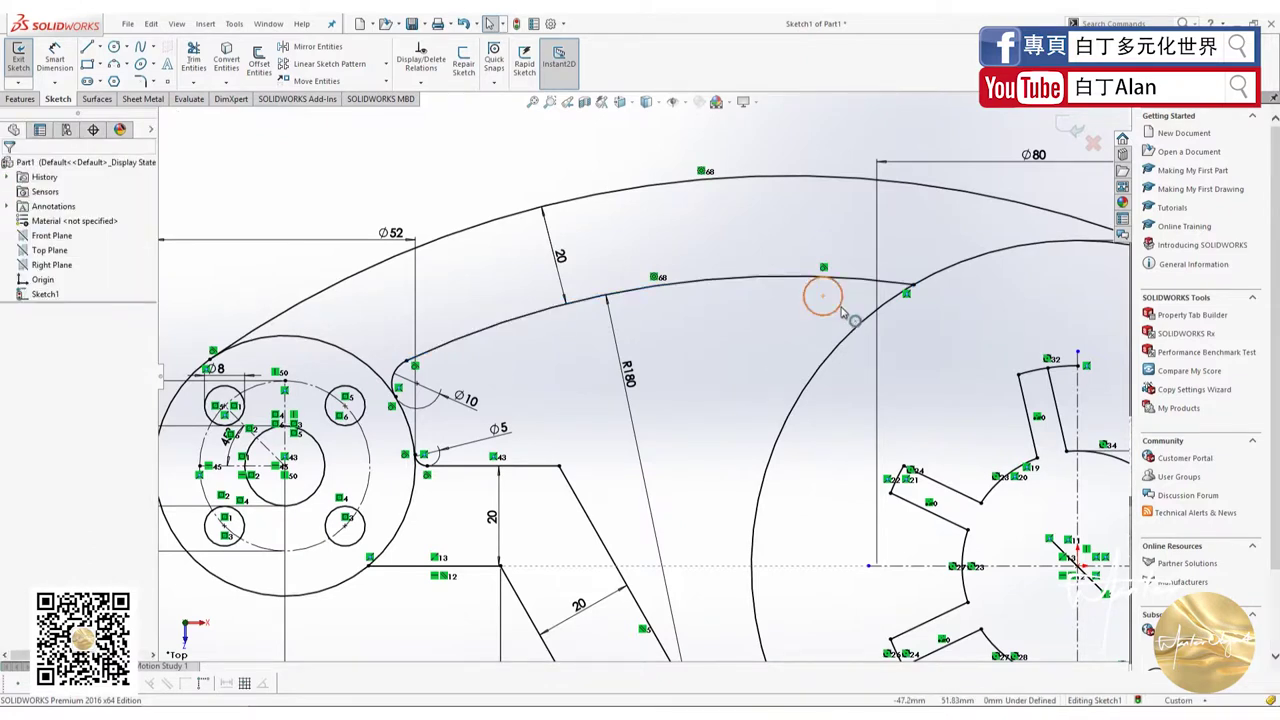
pyautogui.click(838, 309)
pyautogui.keyDown('ctrl'); pyautogui.click(861, 330); pyautogui.keyUp('ctrl')
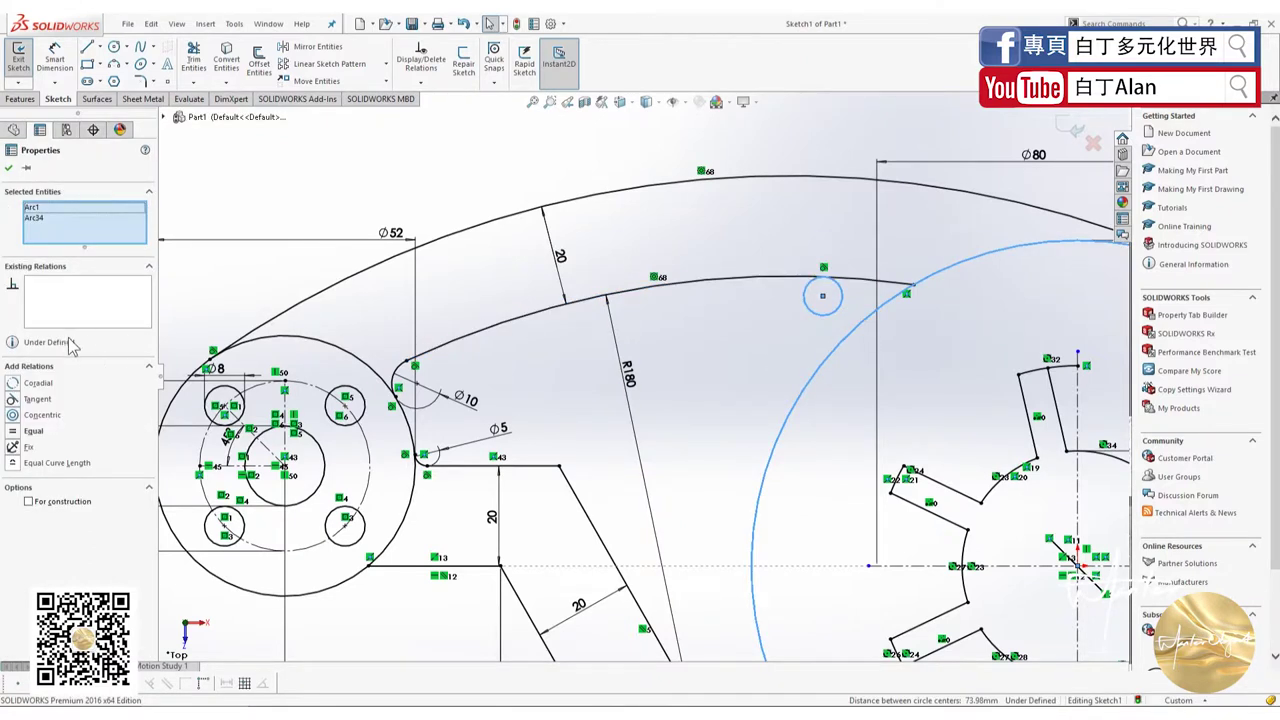
pyautogui.click(12, 399)
pyautogui.press('Escape')
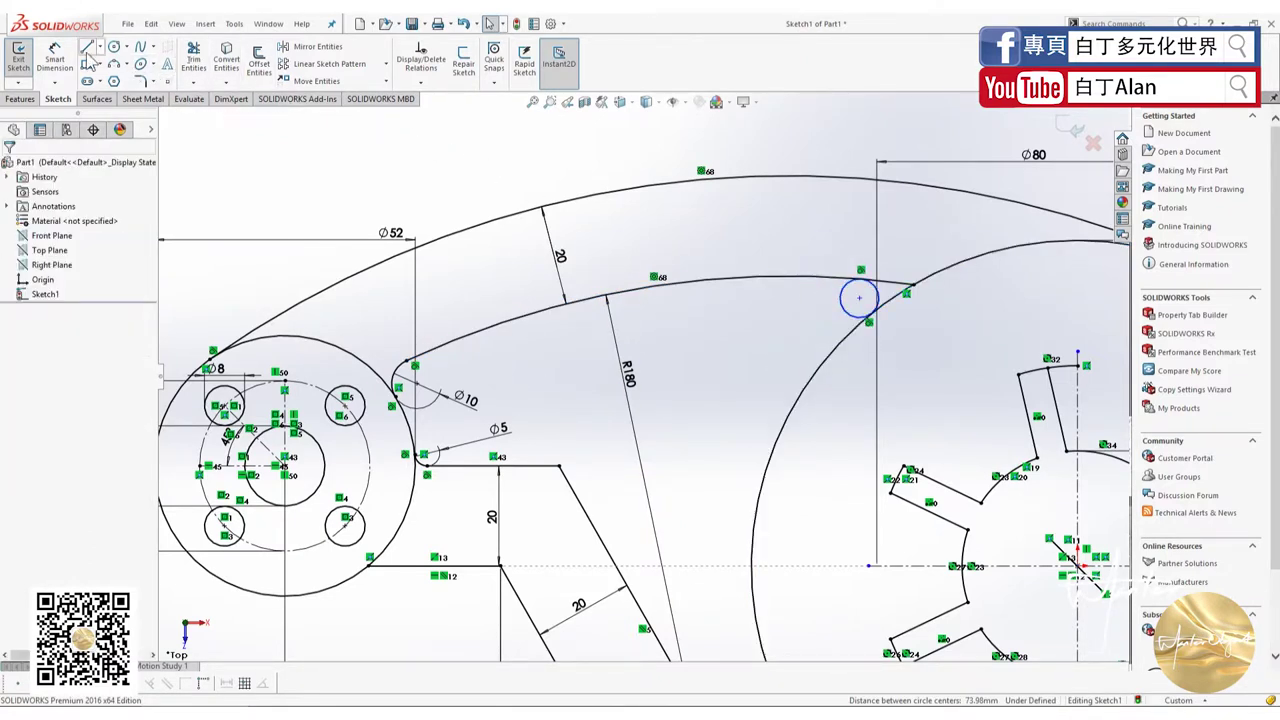
# Dimension the small tangent circle to a 12 mm diameter.
pyautogui.click(55, 58)
pyautogui.click(846, 288)
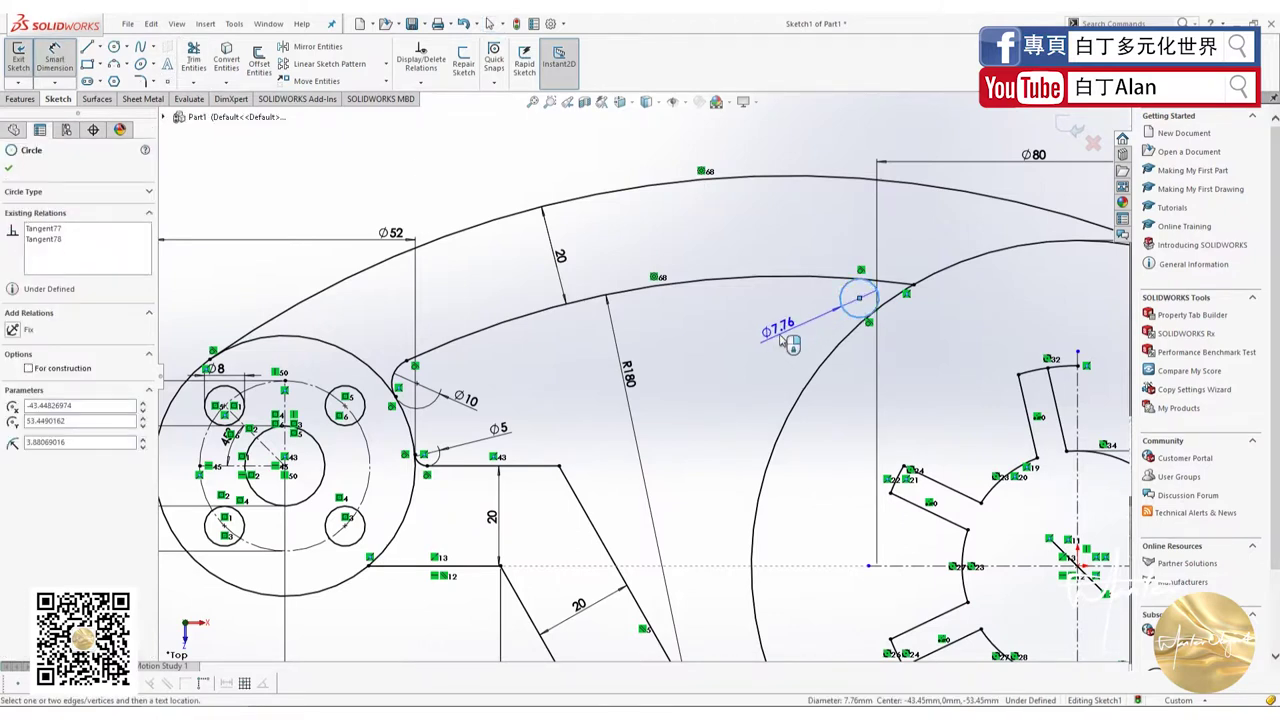
pyautogui.click(787, 342)
pyautogui.write('12')
pyautogui.press('Return')
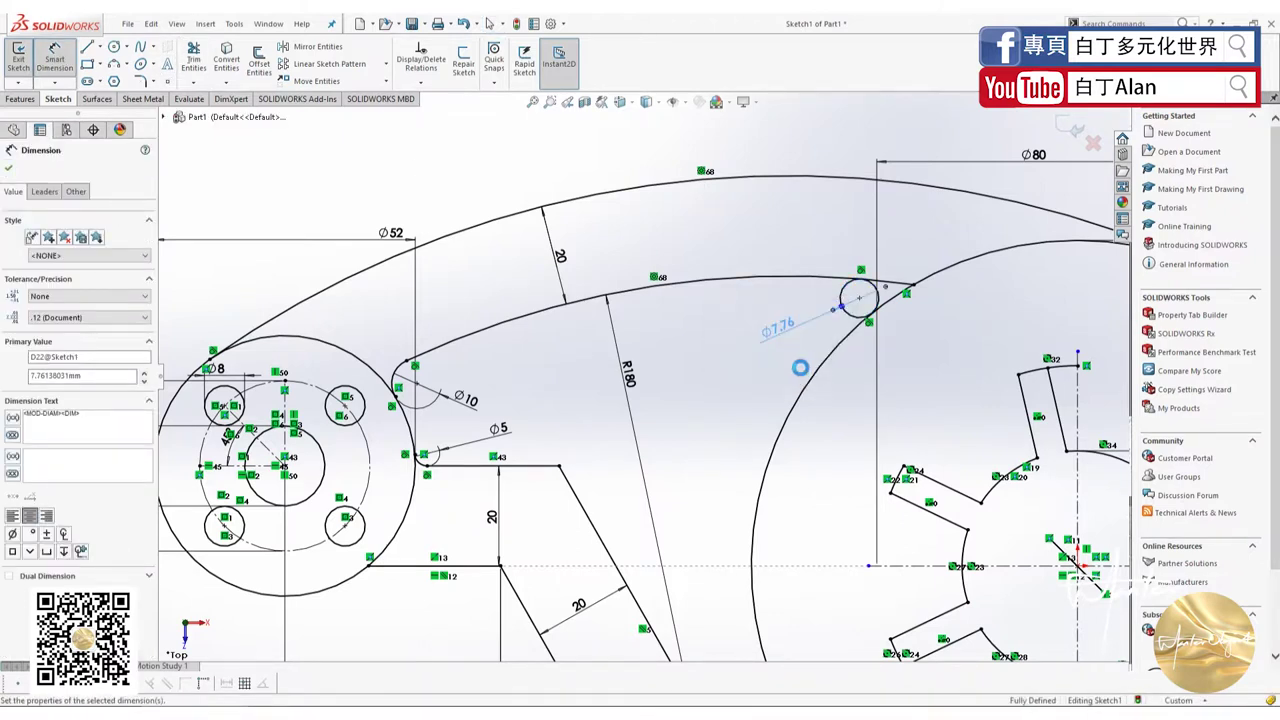
pyautogui.press('Escape')
# Power-trim the inner part of the Ø12 circle, leaving its outer arc as the tip.
pyautogui.click(193, 55)
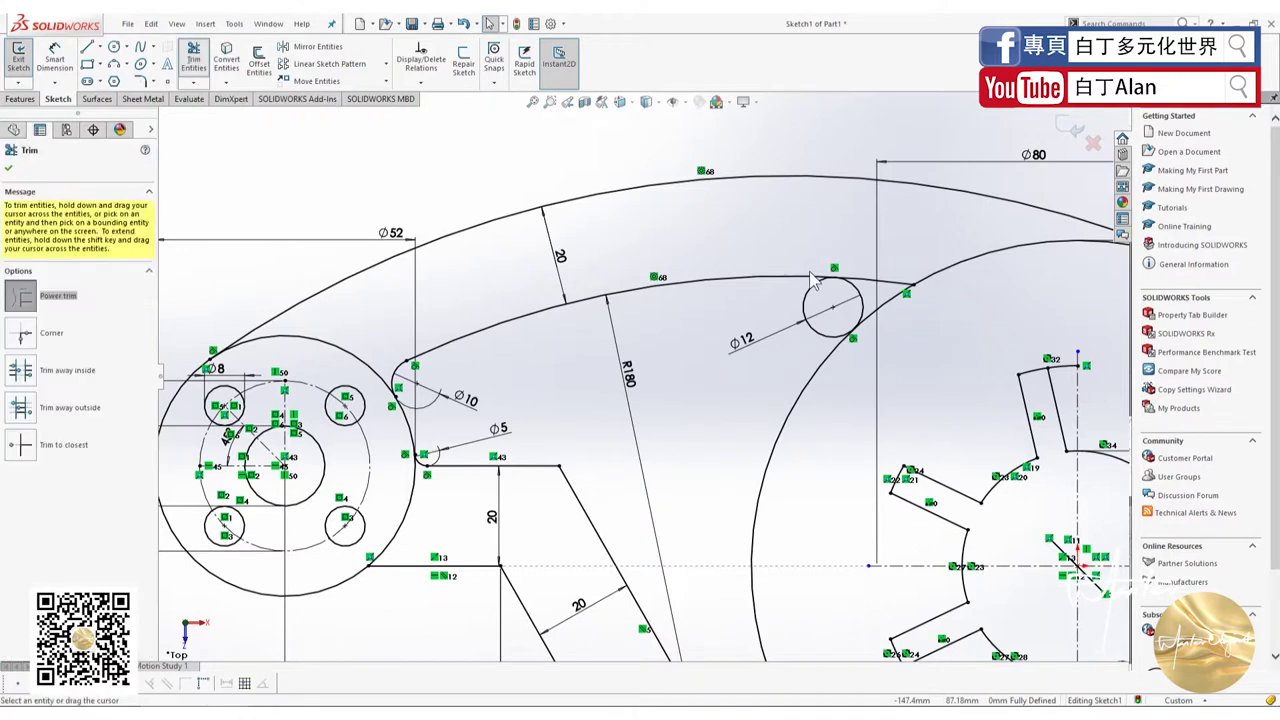
pyautogui.moveTo(850, 282); pyautogui.dragTo(851, 287)
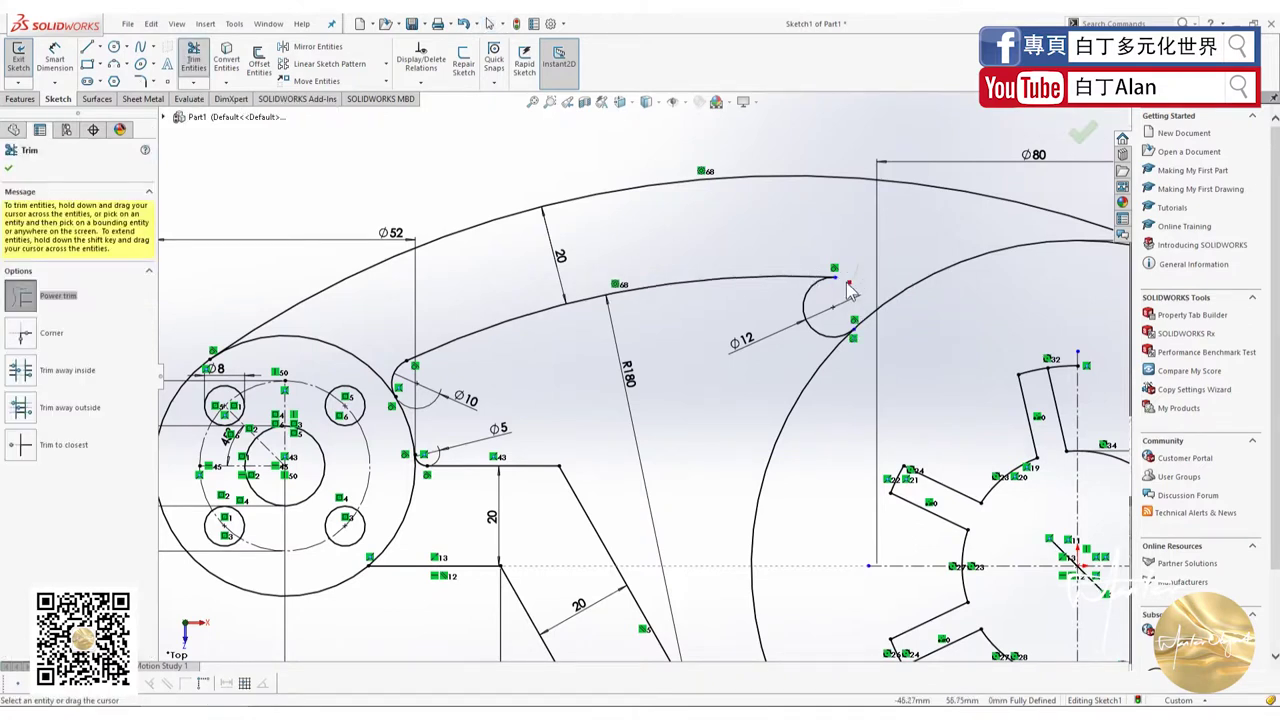
pyautogui.press('Escape')
pyautogui.hotkey('ctrl', 'z')
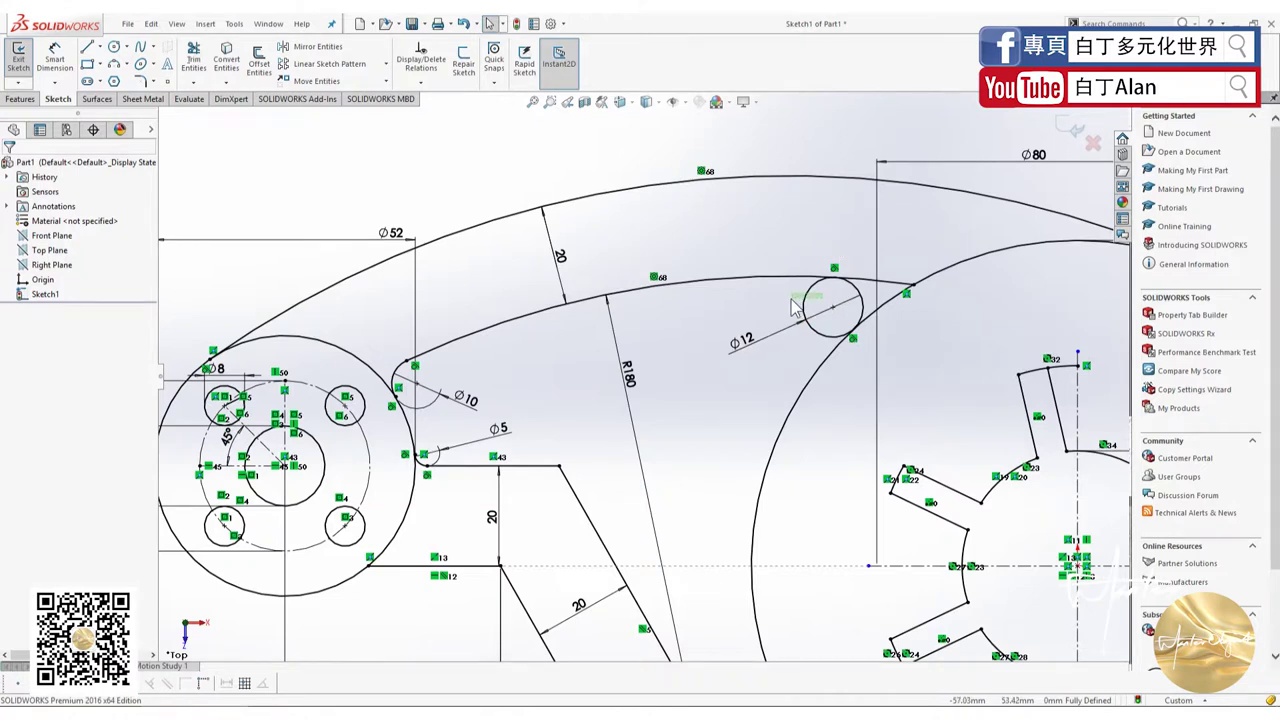
pyautogui.click(193, 55)
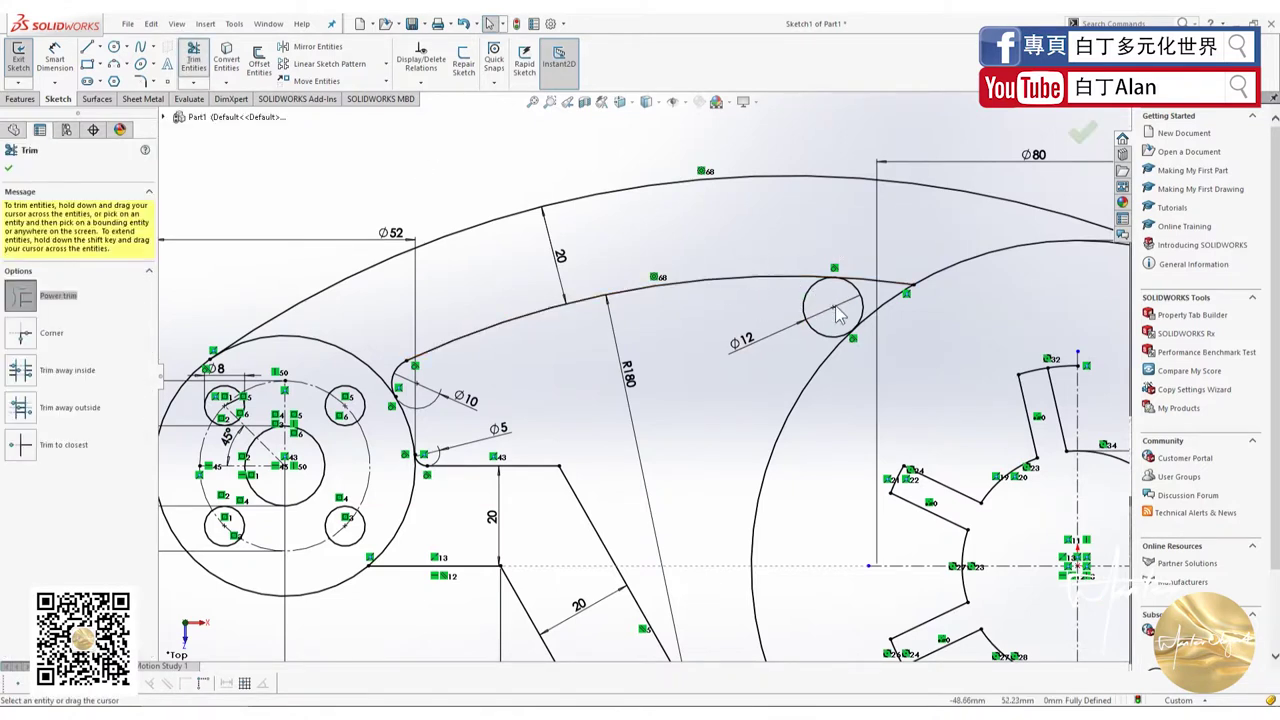
pyautogui.moveTo(838, 313); pyautogui.dragTo(899, 277)
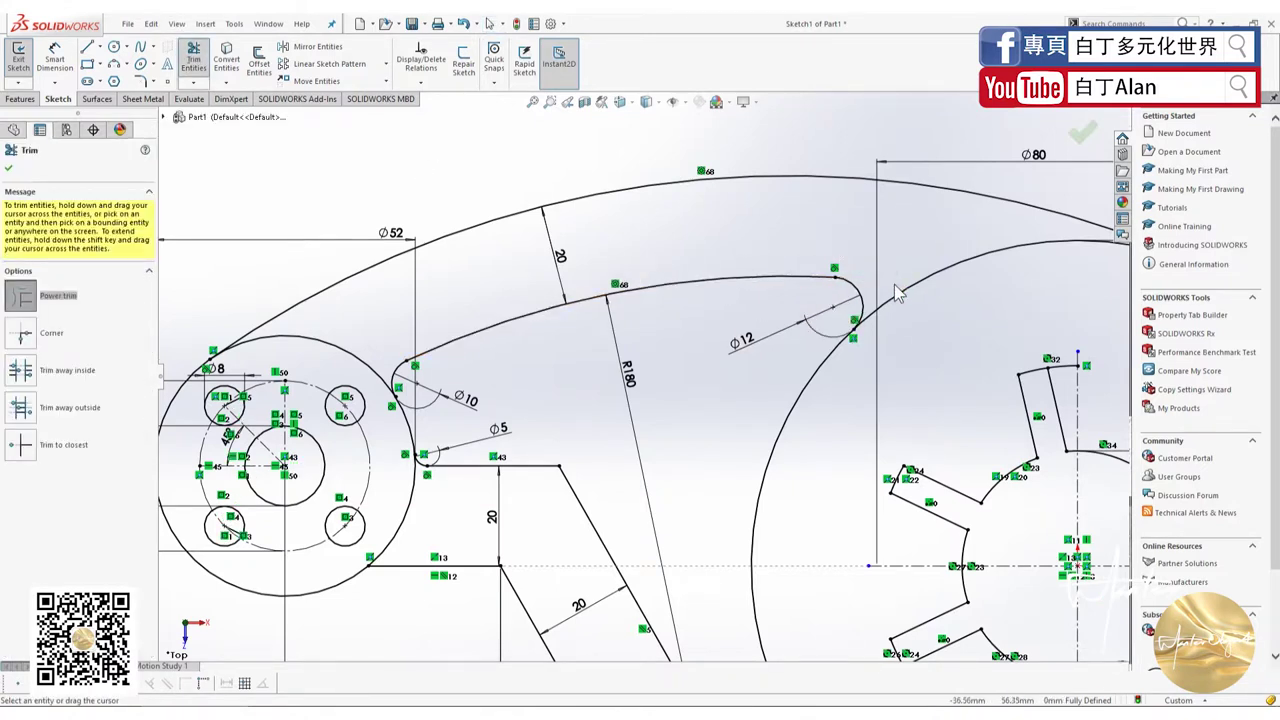
# Fillet the short horizontal line and slanted arm corner with a 14 mm radius, then view the reference.
pyautogui.click(146, 82)
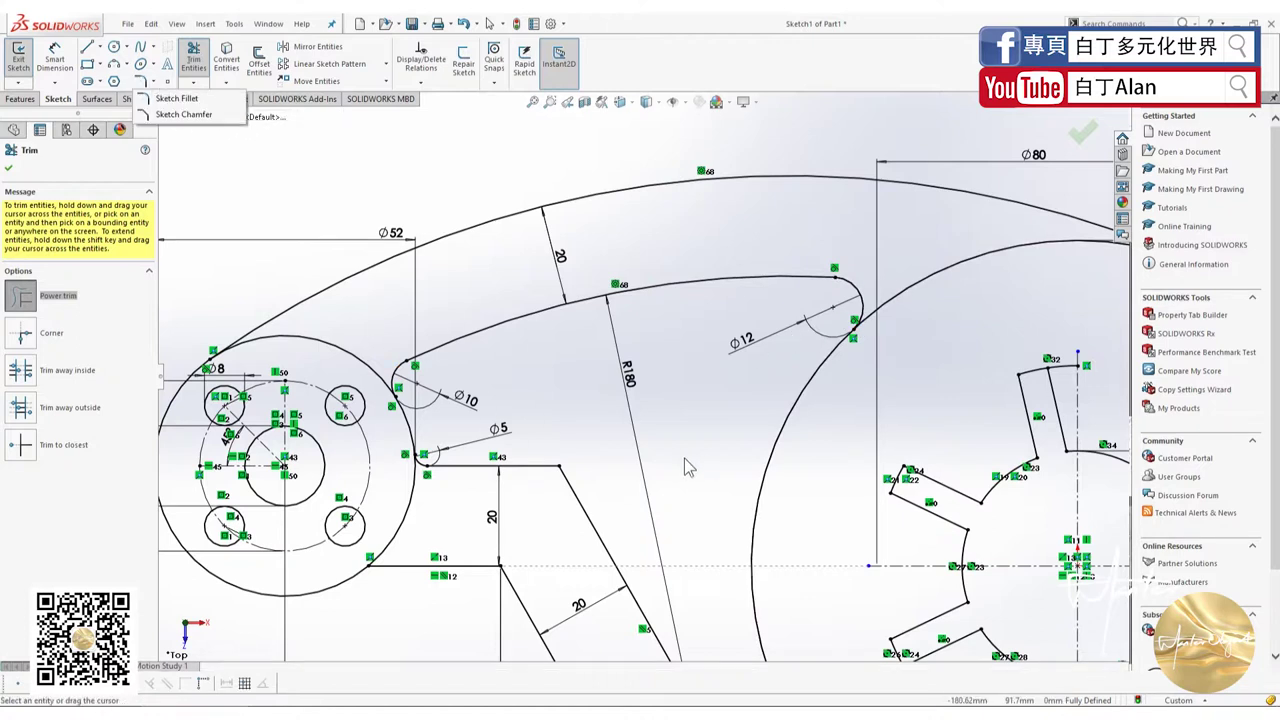
pyautogui.click(567, 488)
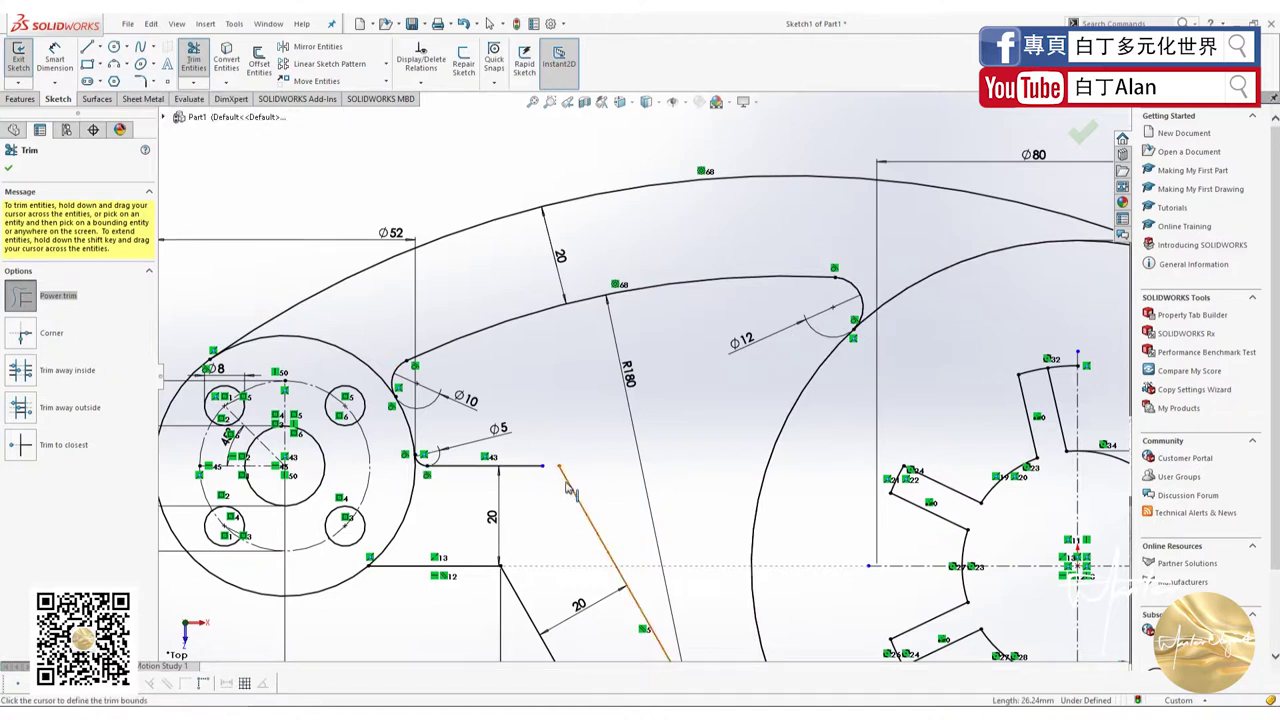
pyautogui.press('Escape')
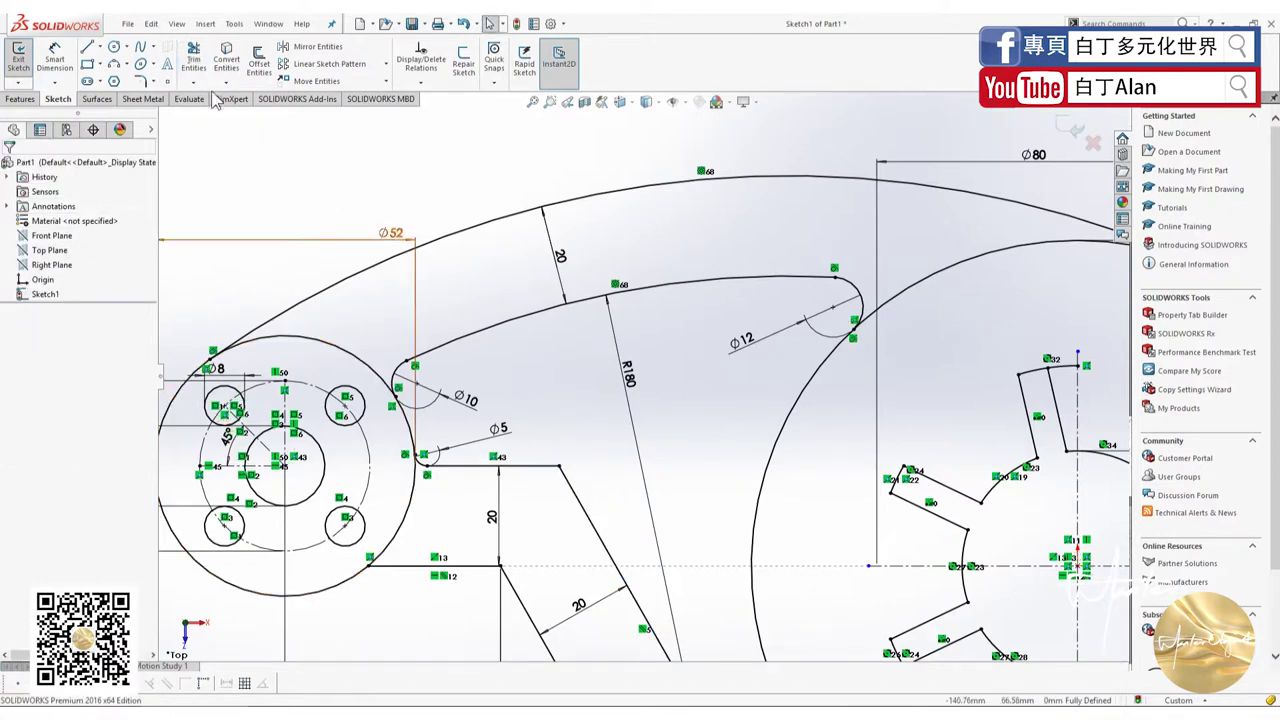
pyautogui.click(141, 81)
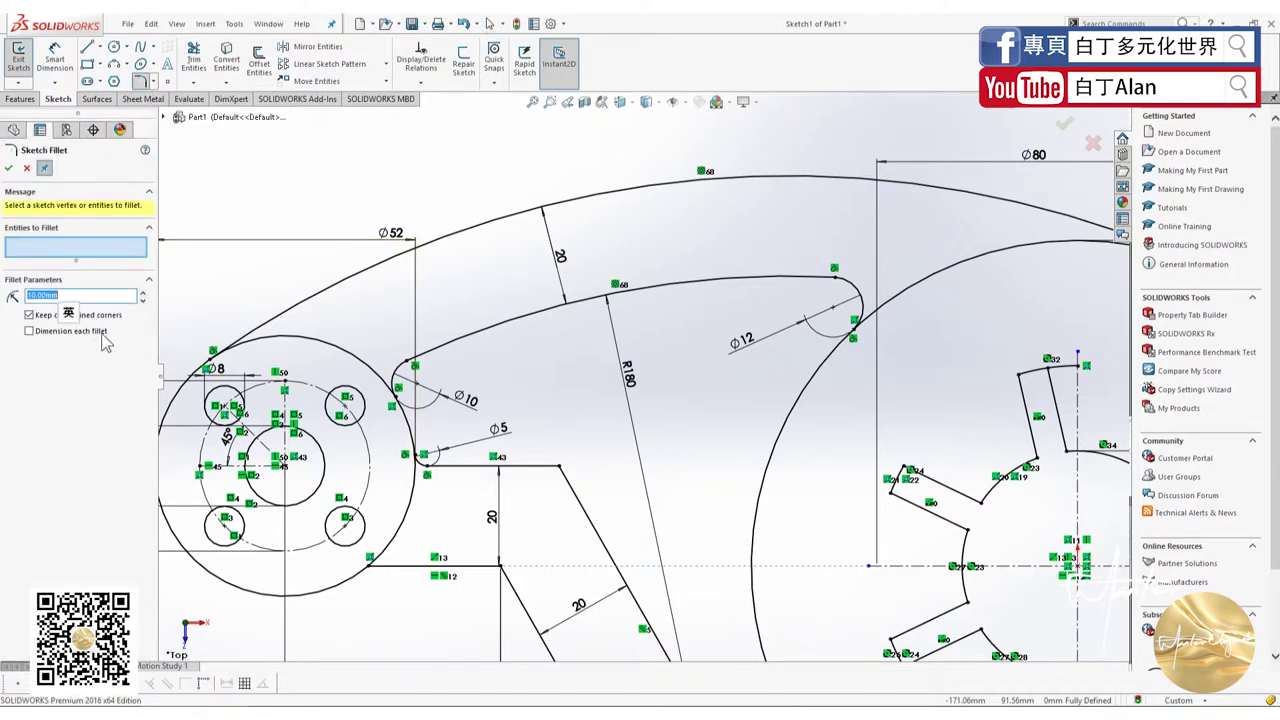
pyautogui.write('14')
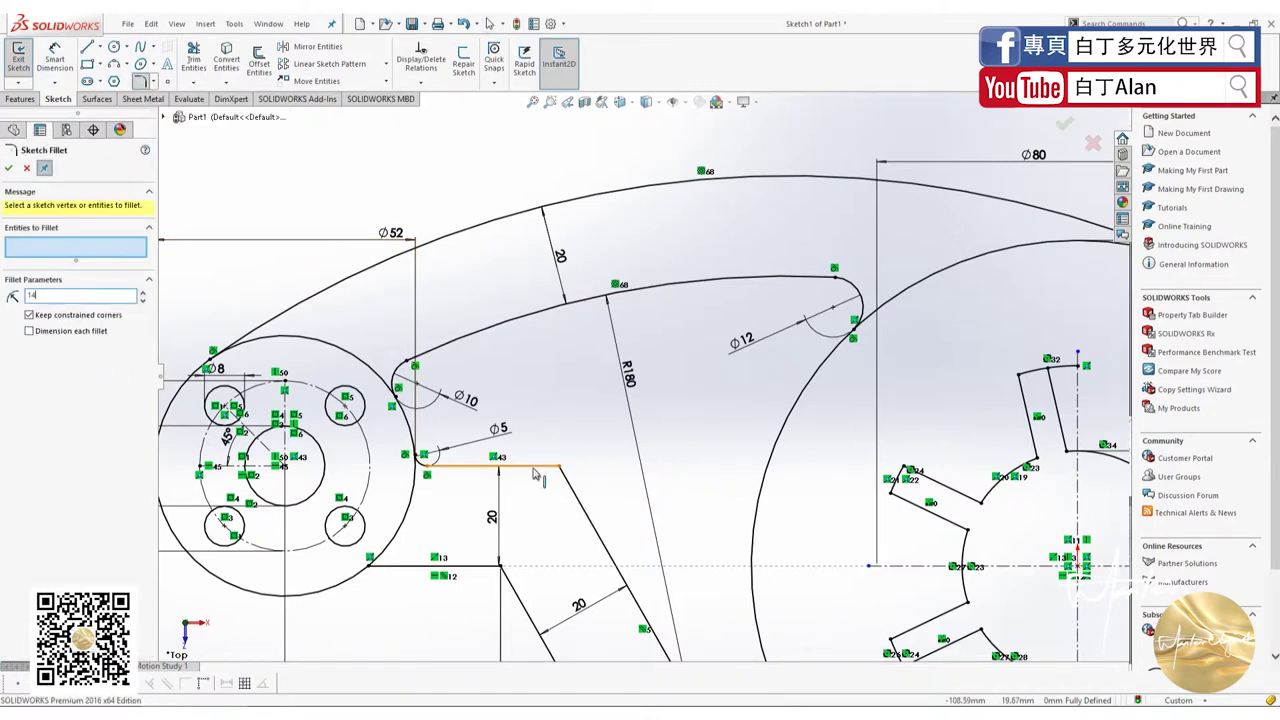
pyautogui.click(530, 466)
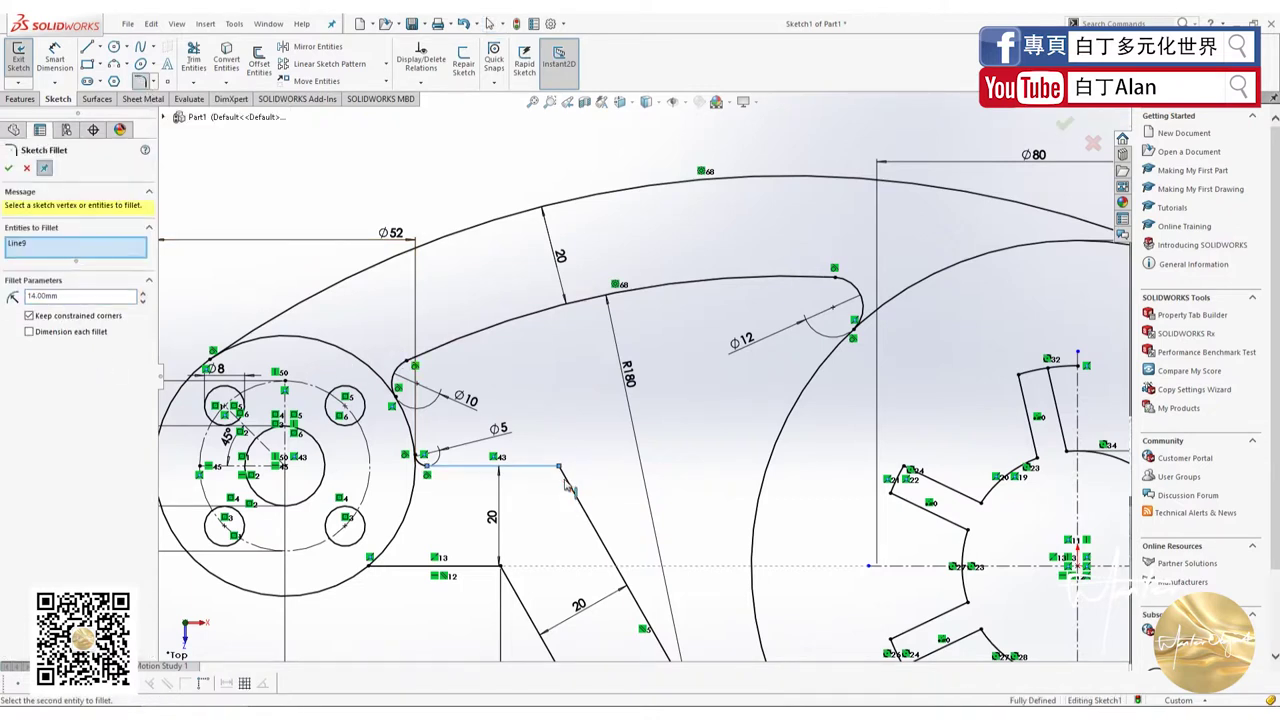
pyautogui.click(8, 168)
pyautogui.hotkey('alt', 'Tab')
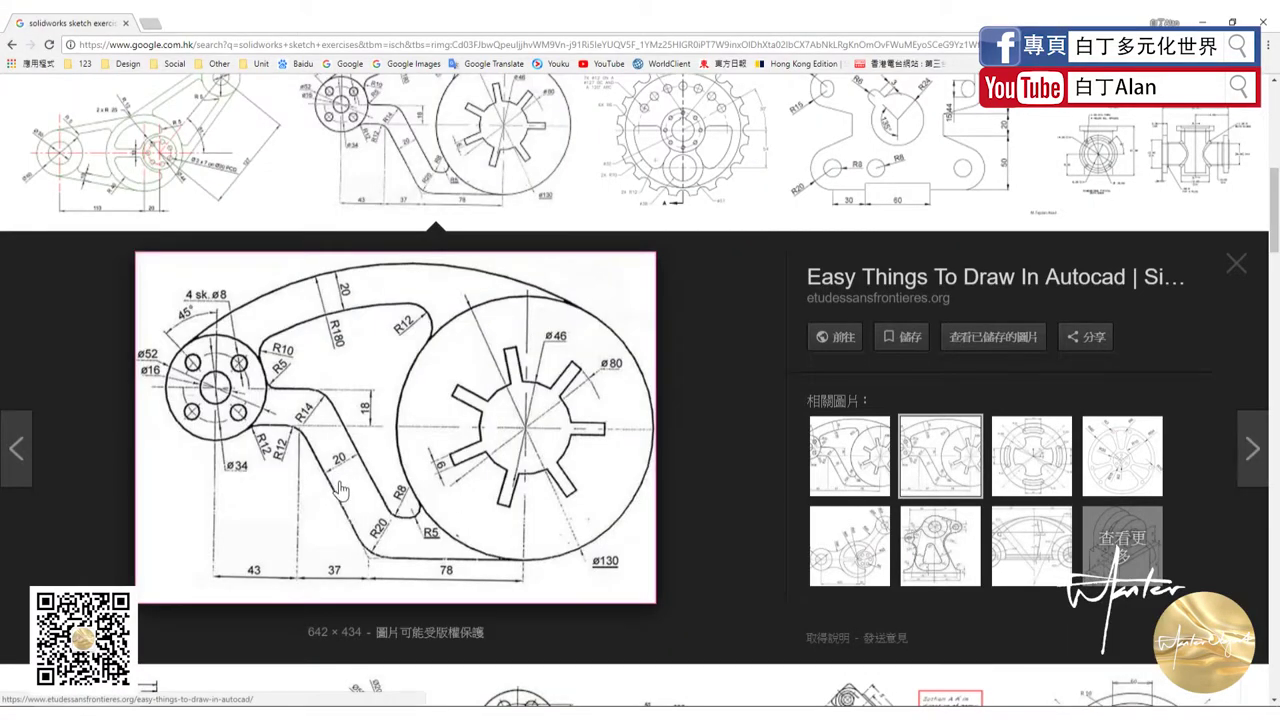
# Return from the reference image to the SolidWorks sketch after checking the fillet radii.
pyautogui.hotkey('alt', 'Tab')
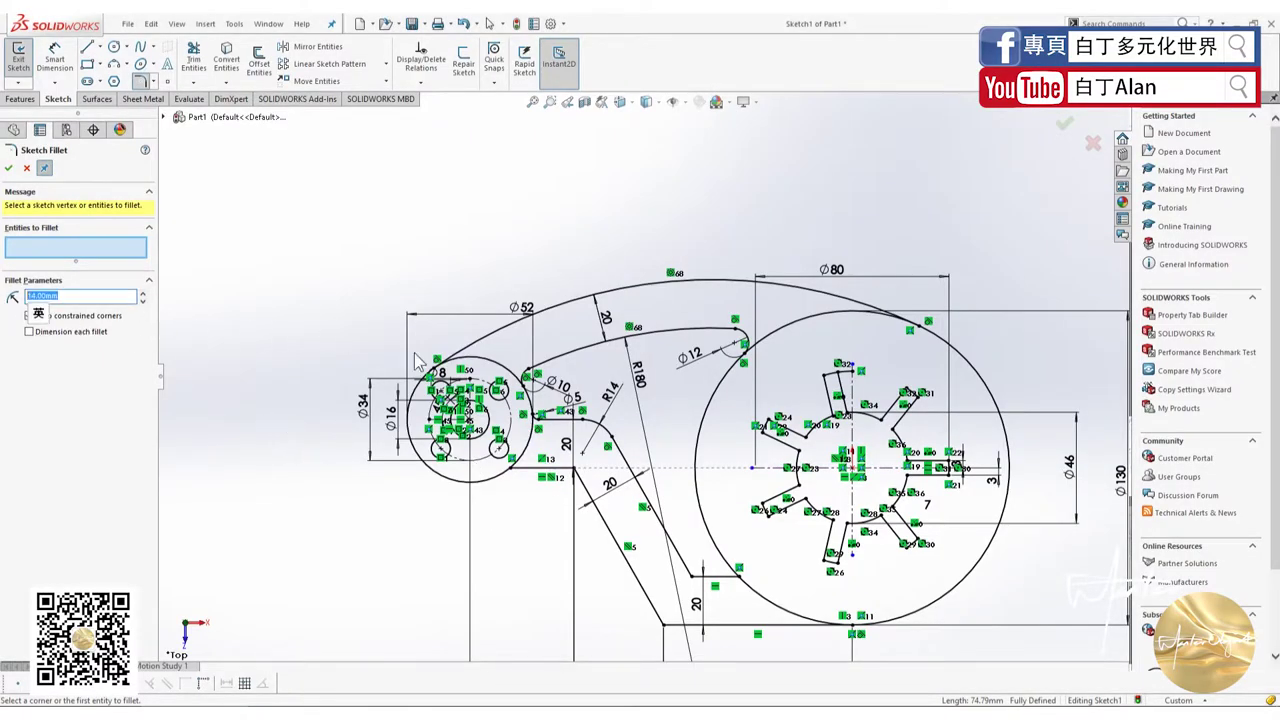
# Add 12 mm, 8 mm and 20 mm fillets at the remaining lower-arm corners.
pyautogui.write('12')
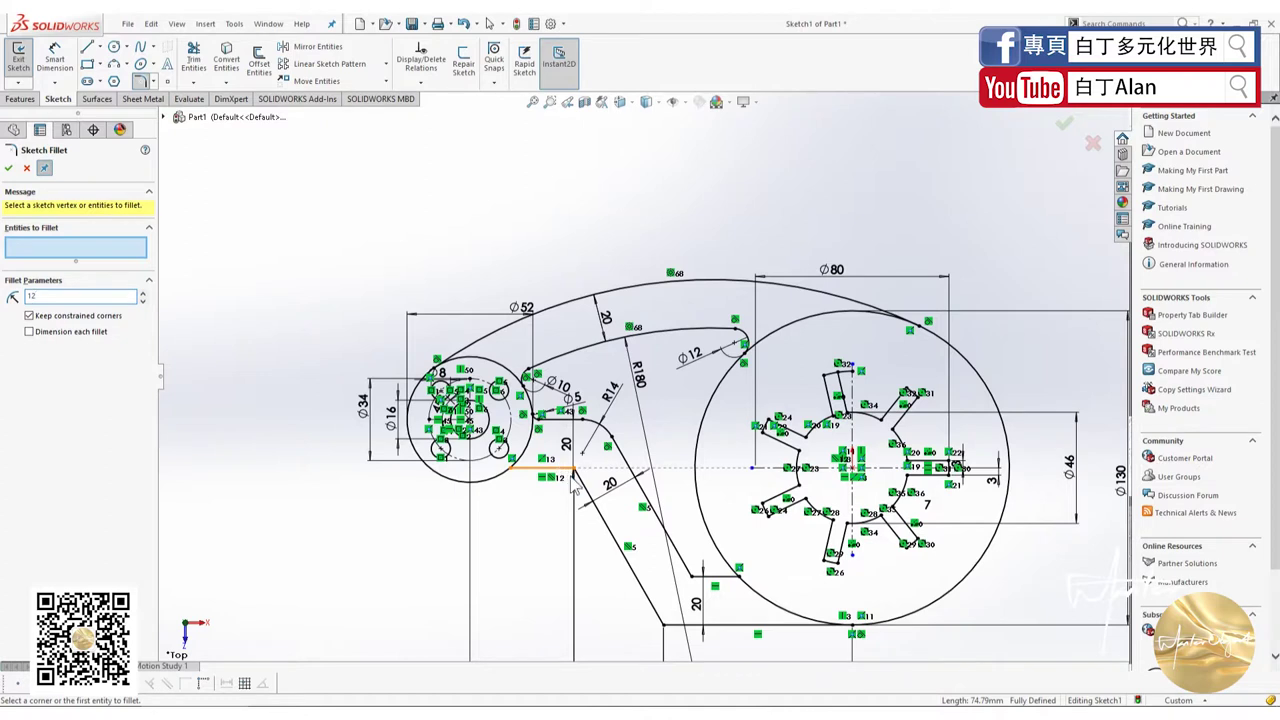
pyautogui.click(587, 486)
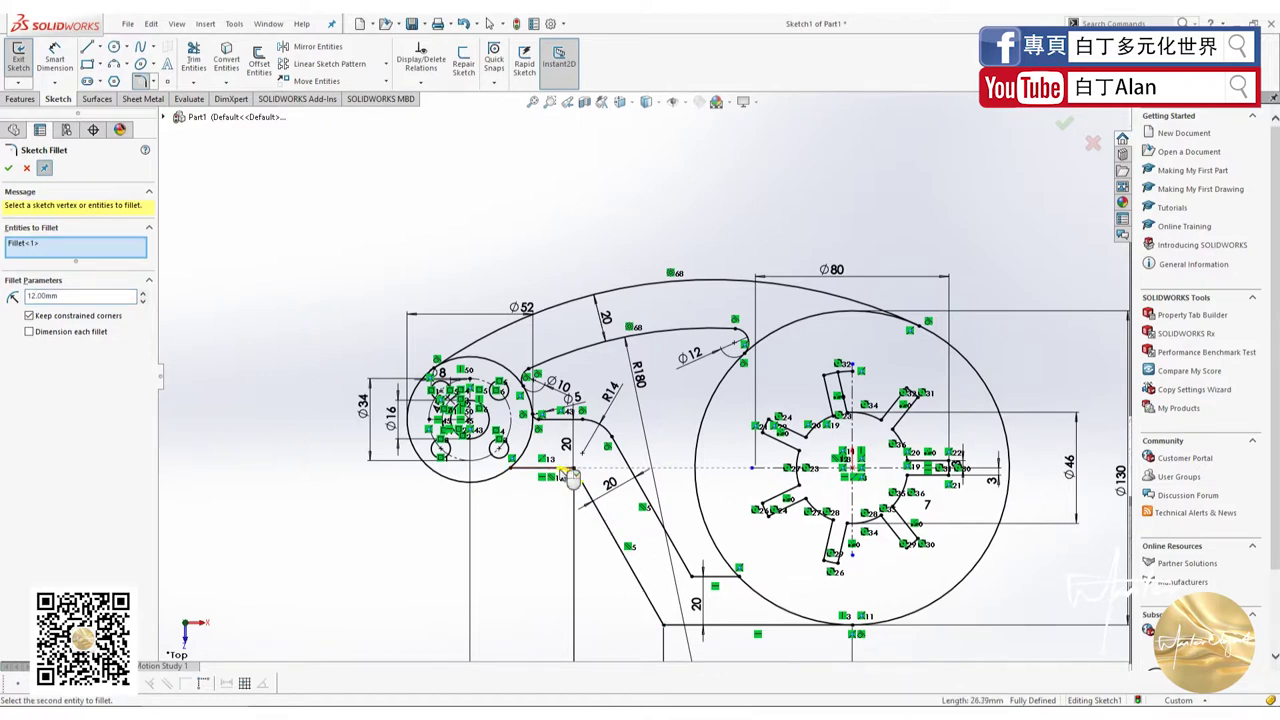
pyautogui.click(9, 168)
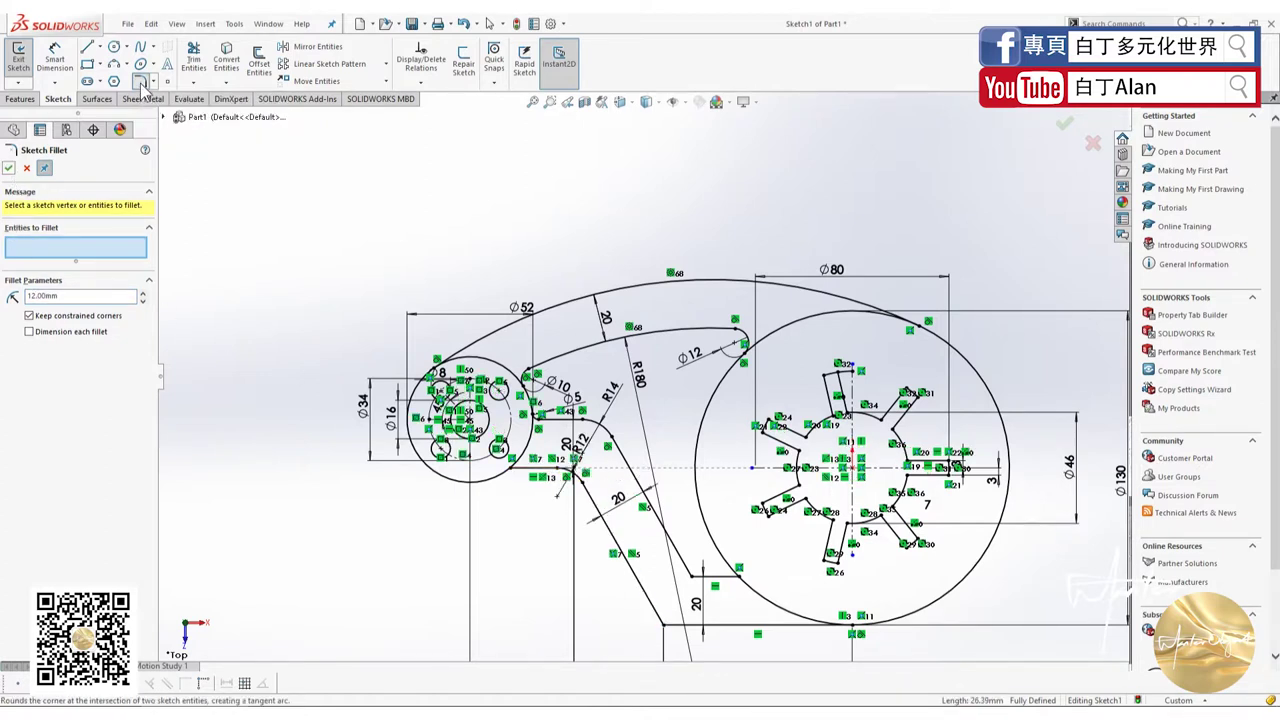
pyautogui.click(691, 574)
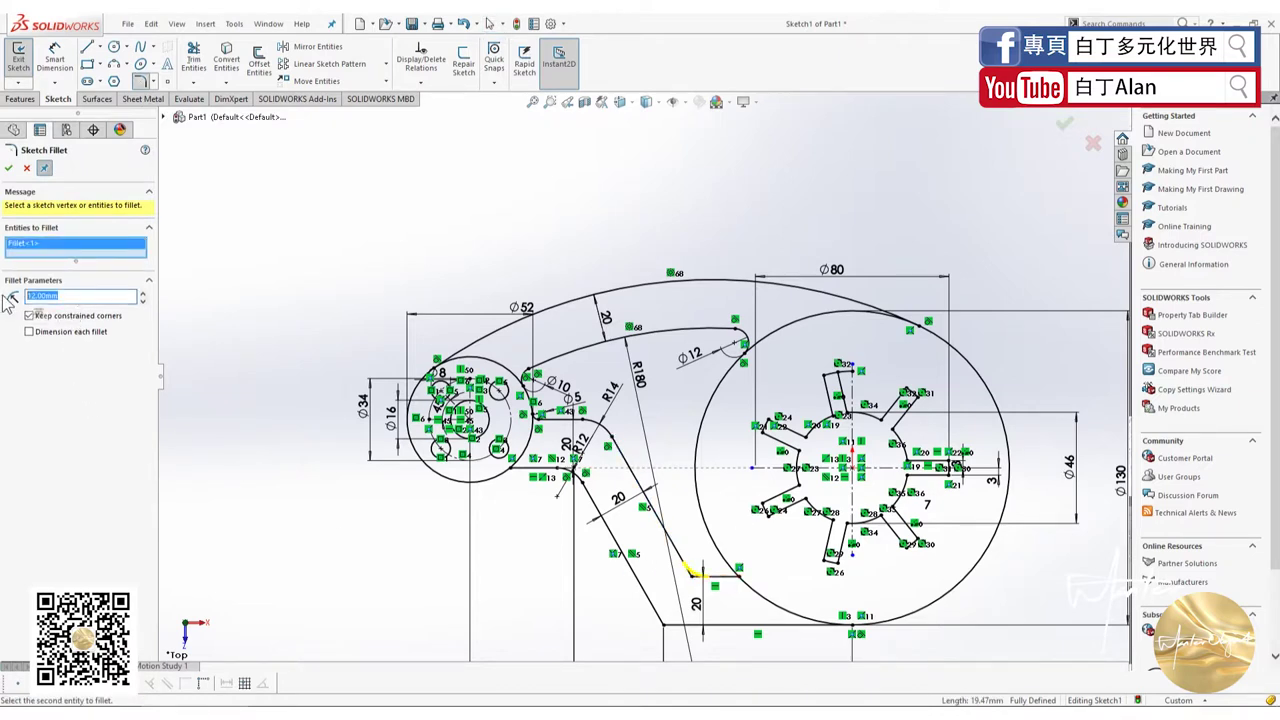
pyautogui.write('8')
pyautogui.click(14, 168)
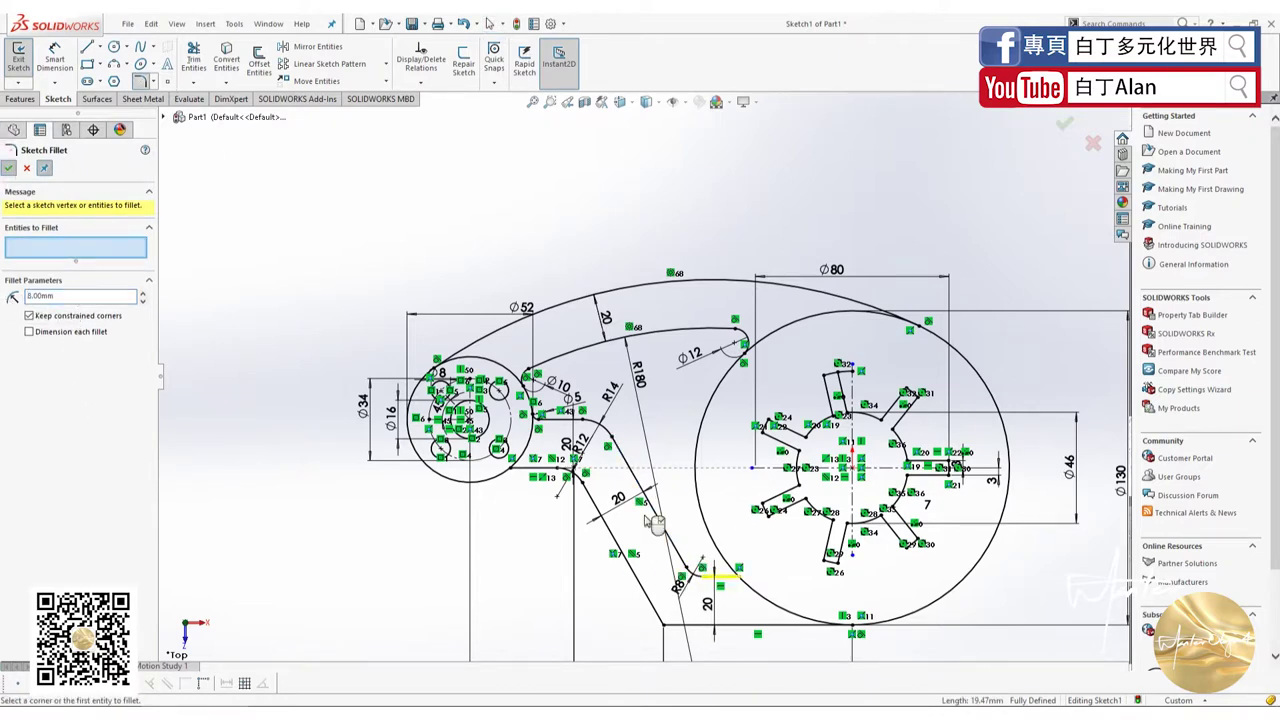
pyautogui.click(650, 604)
pyautogui.click(682, 628)
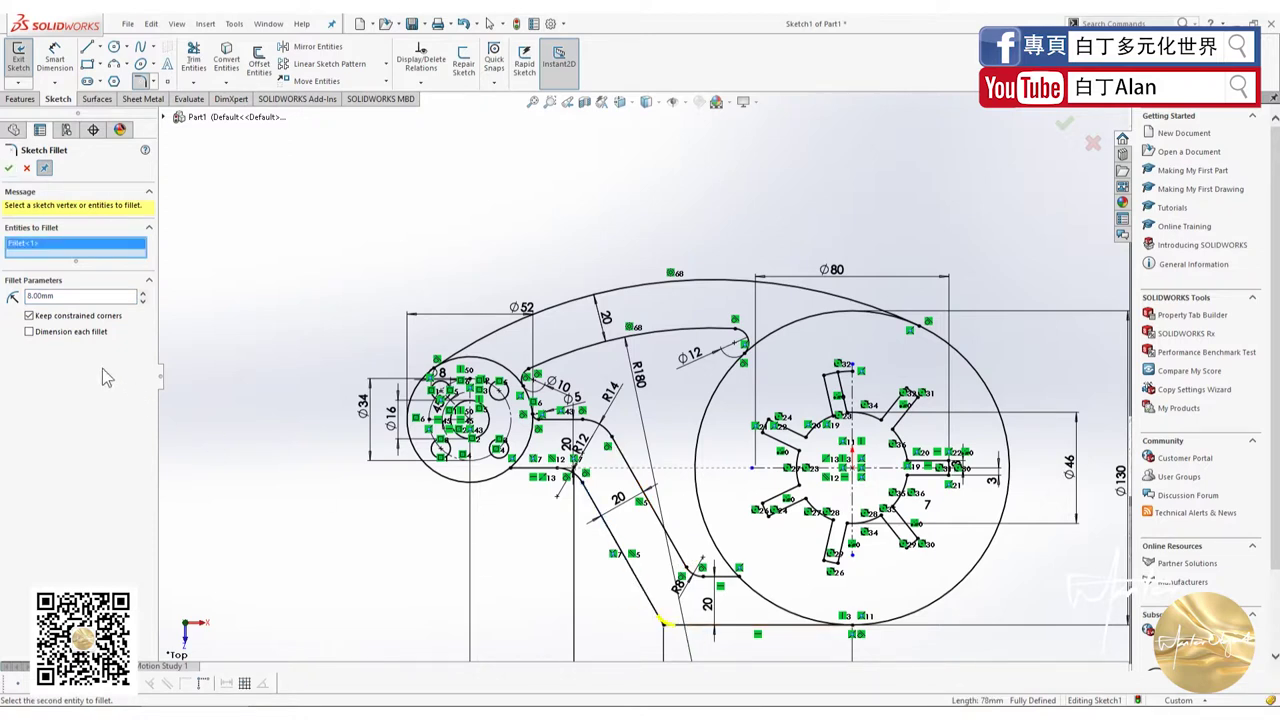
pyautogui.click(80, 296)
pyautogui.write('20')
pyautogui.click(9, 168)
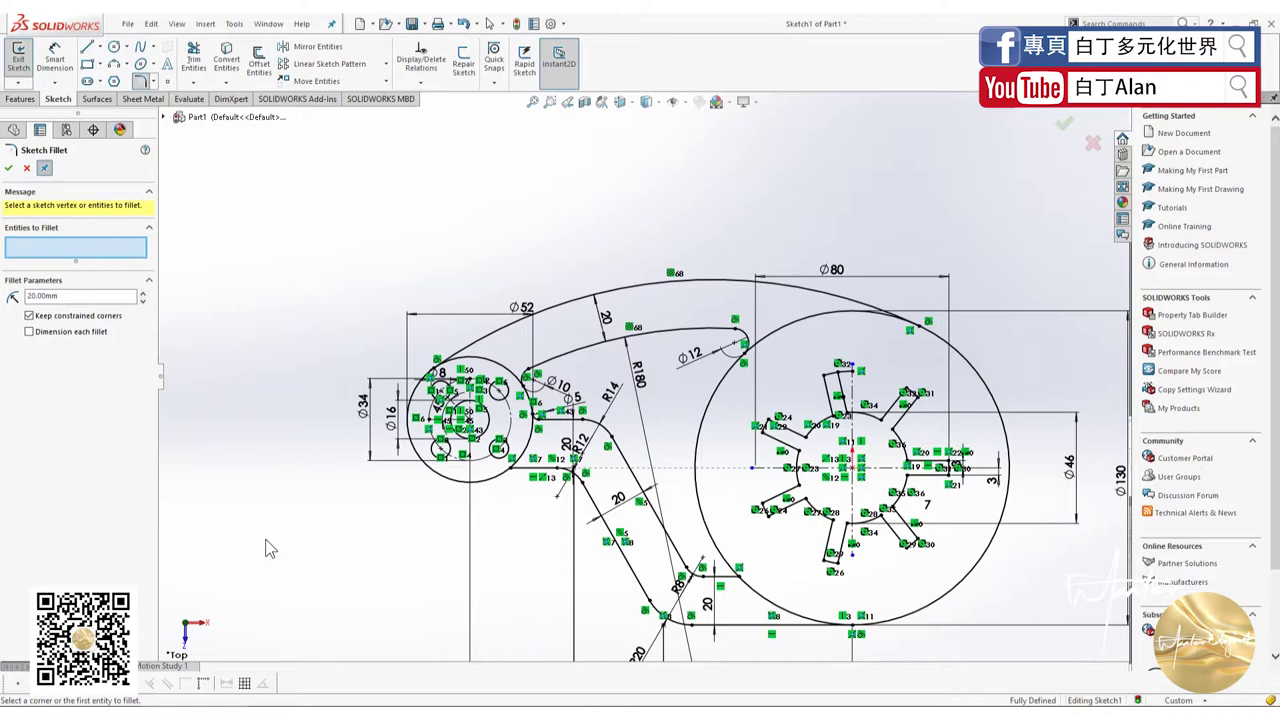
# Compare the new fillets with the reference drawing and return to the sketch.
pyautogui.hotkey('alt', 'Tab')
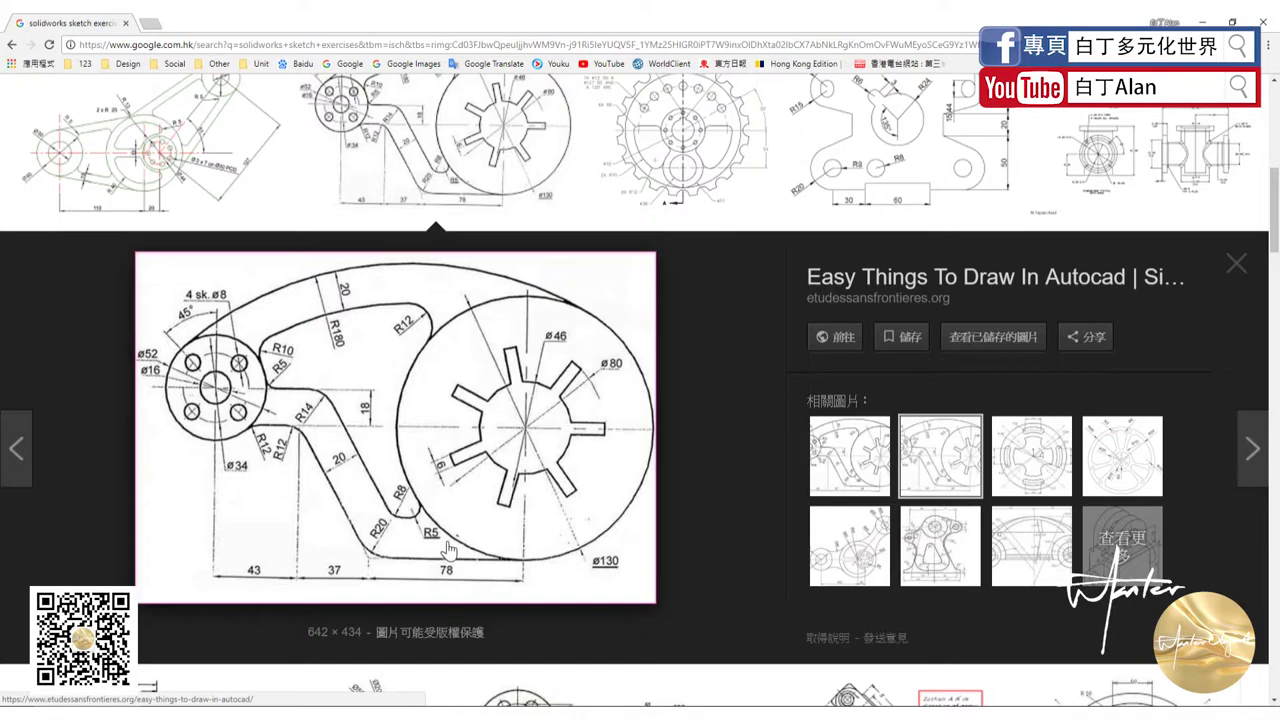
pyautogui.hotkey('alt', 'Tab')
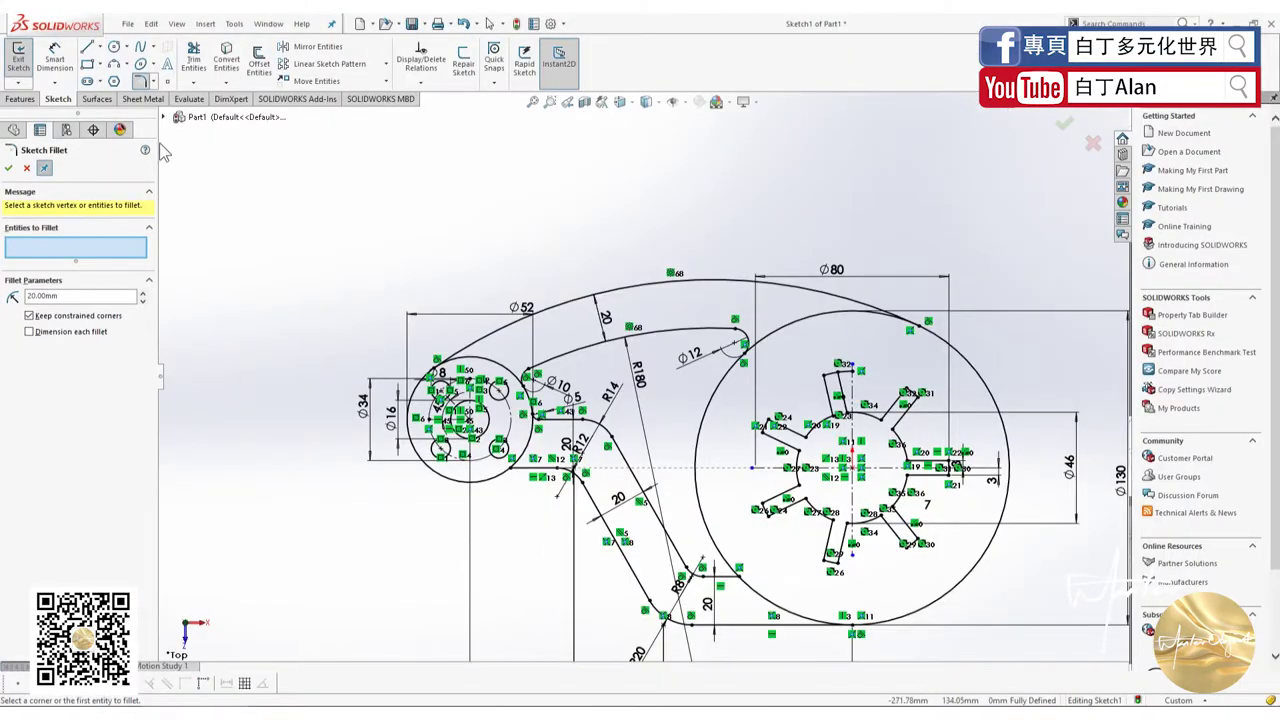
pyautogui.scroll(-2, 495, 485)
pyautogui.scroll(-2, 495, 485)
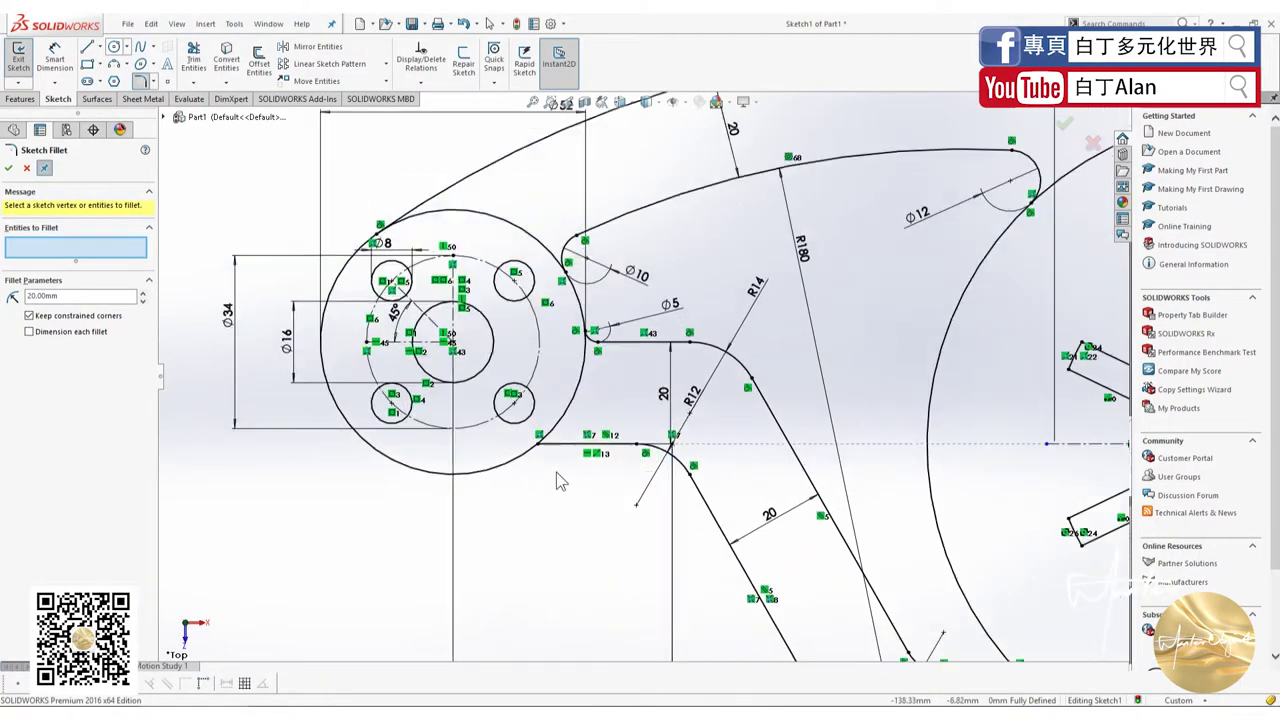
pyautogui.scroll(-1, 495, 485)
# Draw two small circles, one below the hub and one near the lower corner.
pyautogui.click(113, 49)
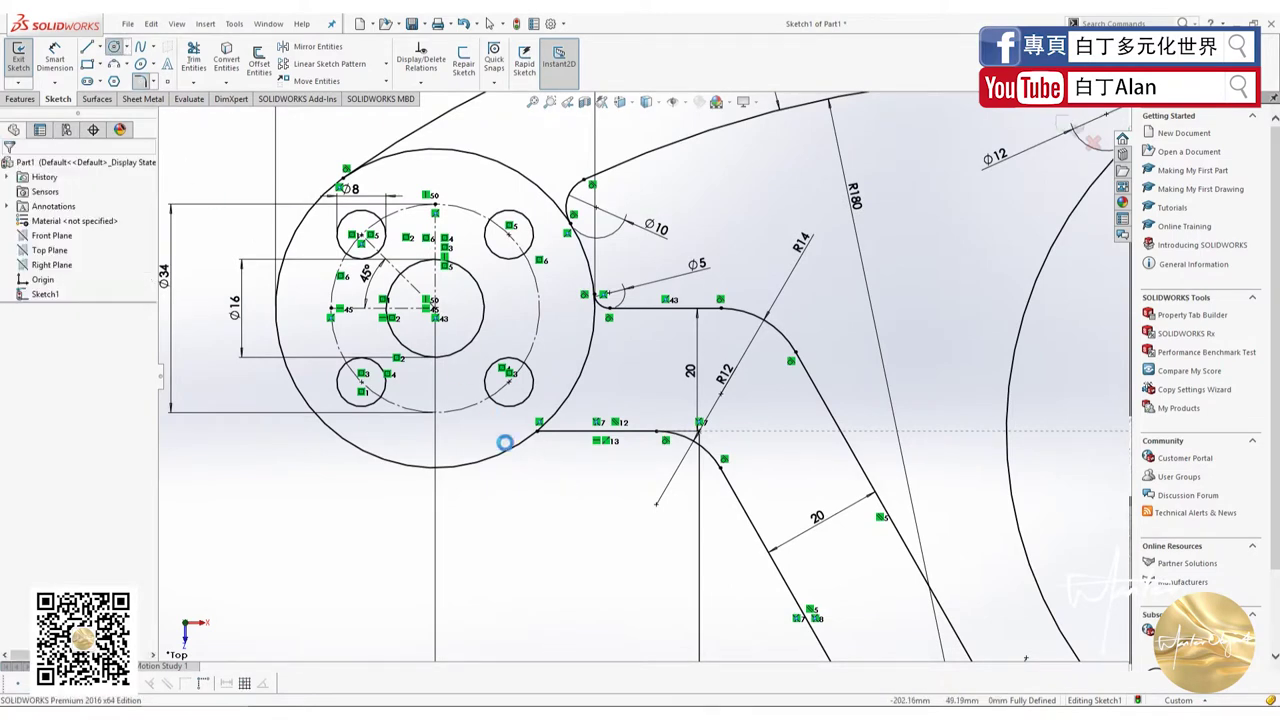
pyautogui.click(541, 445)
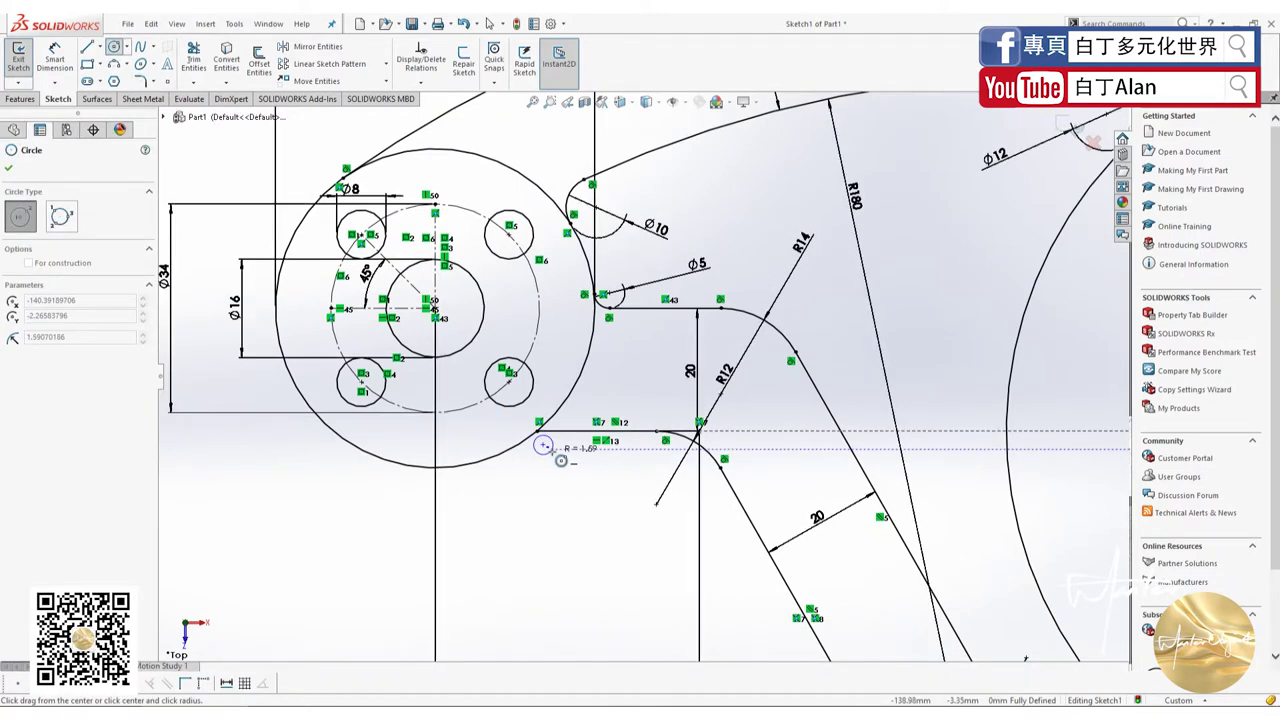
pyautogui.click(554, 456)
pyautogui.scroll(1, 600, 520)
pyautogui.scroll(2, 911, 605)
pyautogui.scroll(-2, 911, 605)
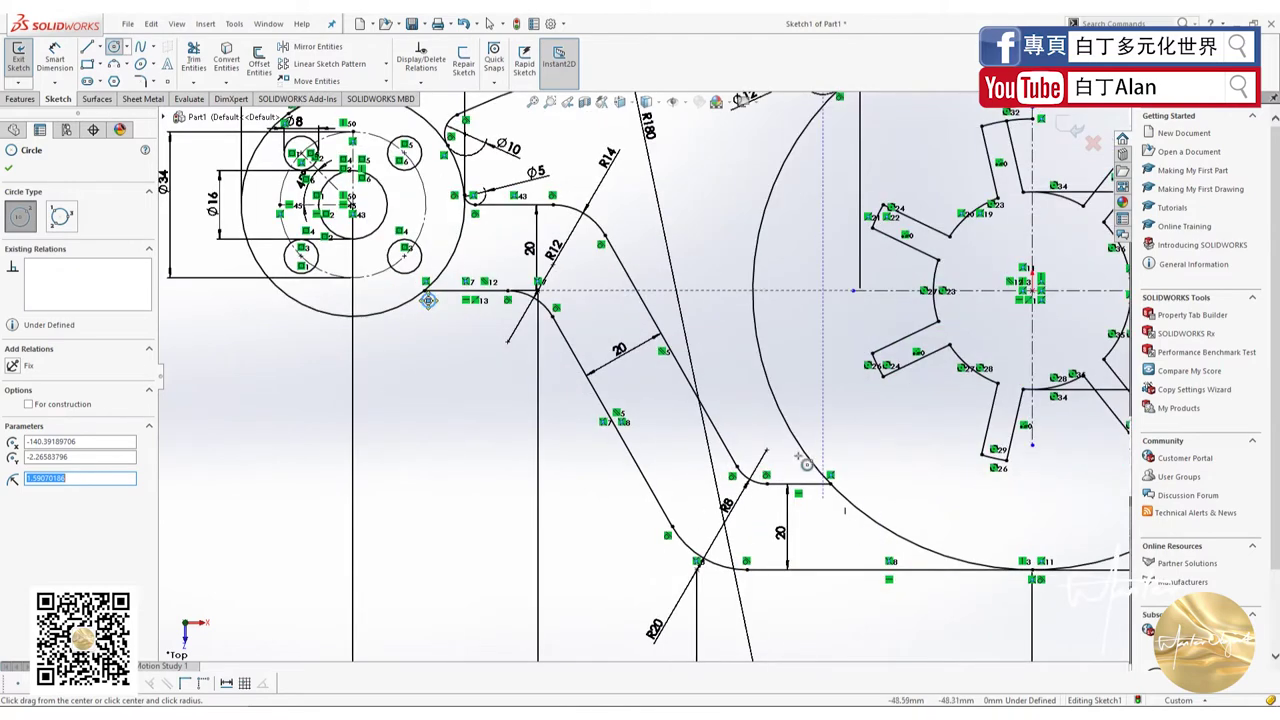
pyautogui.click(785, 461)
pyautogui.click(798, 469)
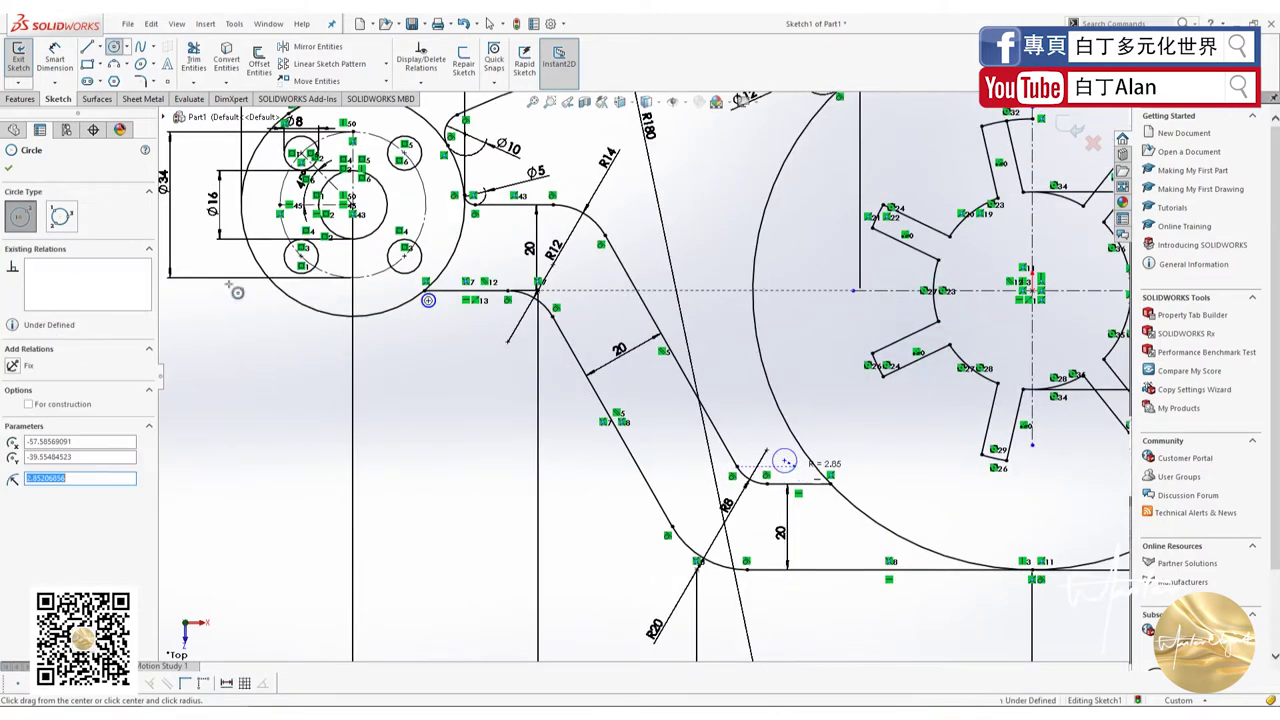
pyautogui.press('Escape')
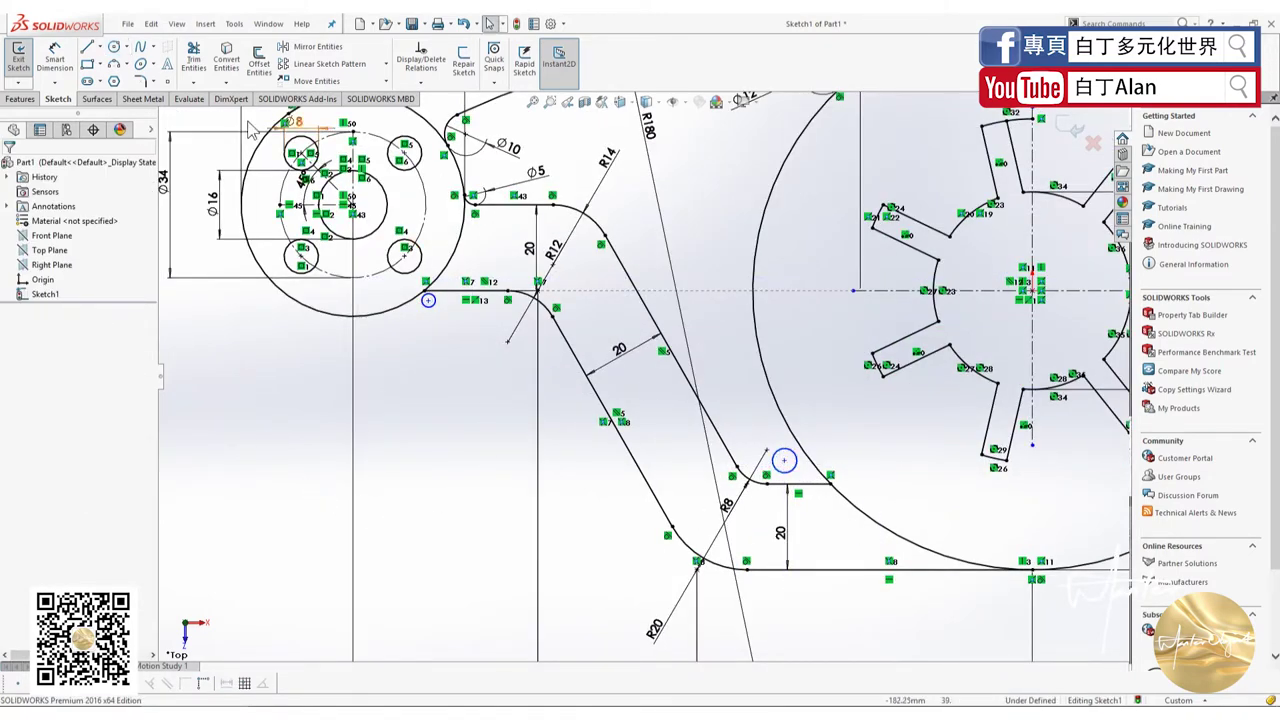
pyautogui.hotkey('alt', 'Tab')
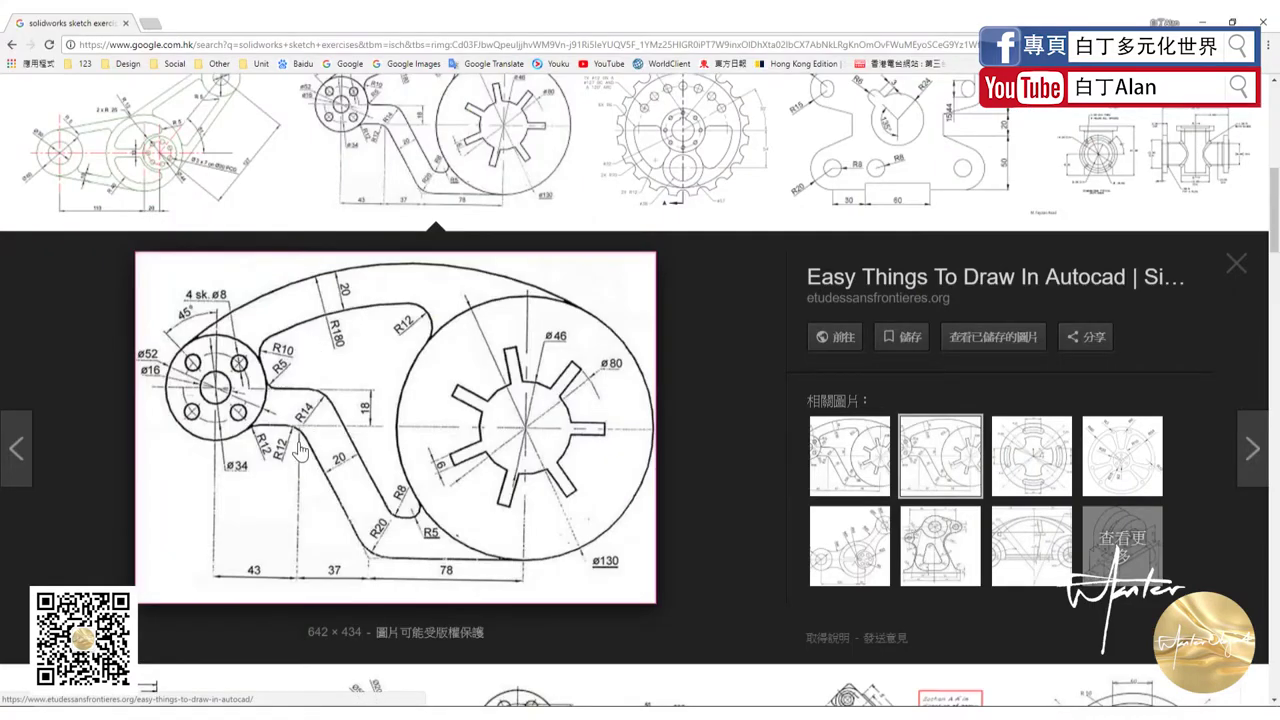
pyautogui.hotkey('alt', 'Tab')
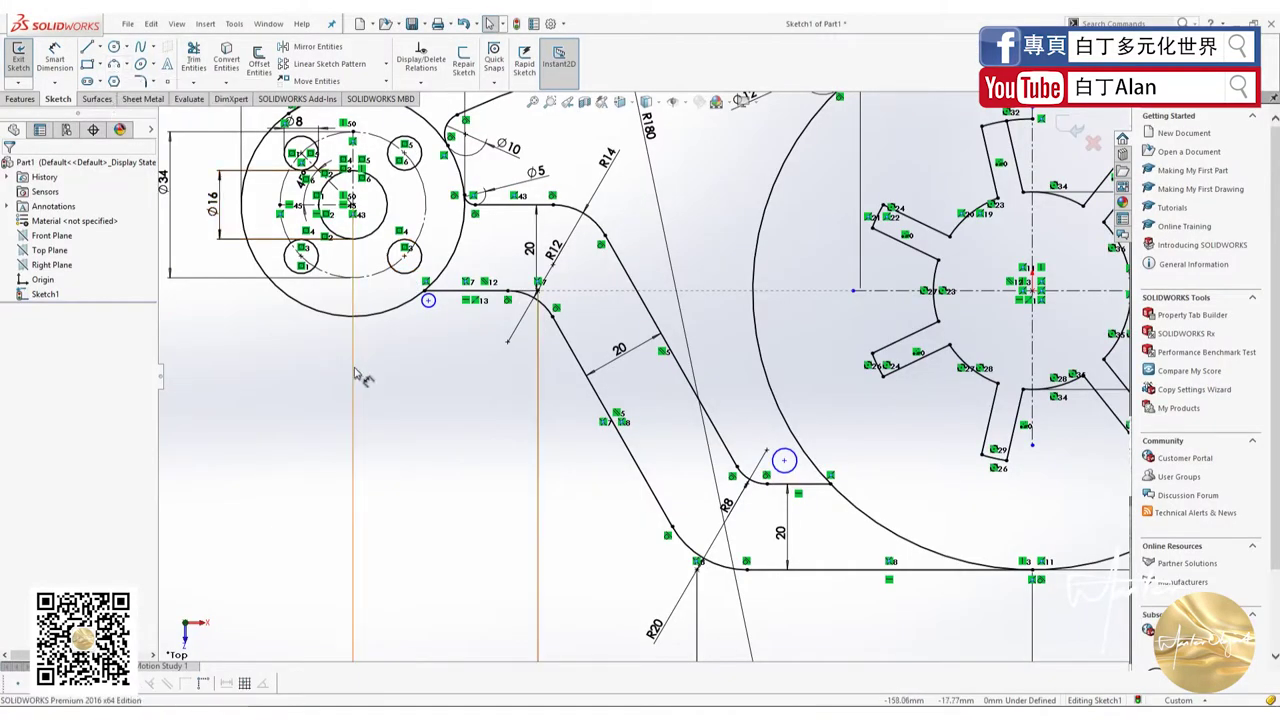
# Make the circle below the hub tangent to the hub and the horizontal line.
pyautogui.click(427, 311)
pyautogui.keyDown('ctrl'); pyautogui.click(418, 294); pyautogui.keyUp('ctrl')
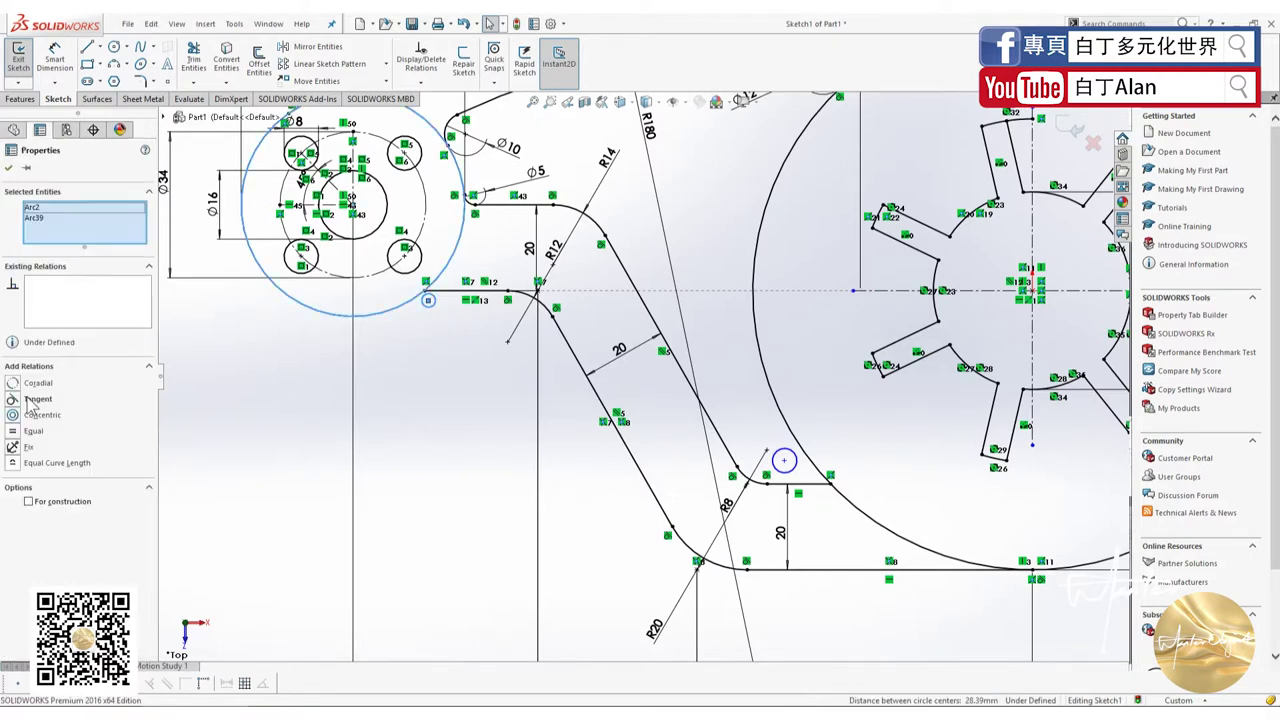
pyautogui.click(407, 393)
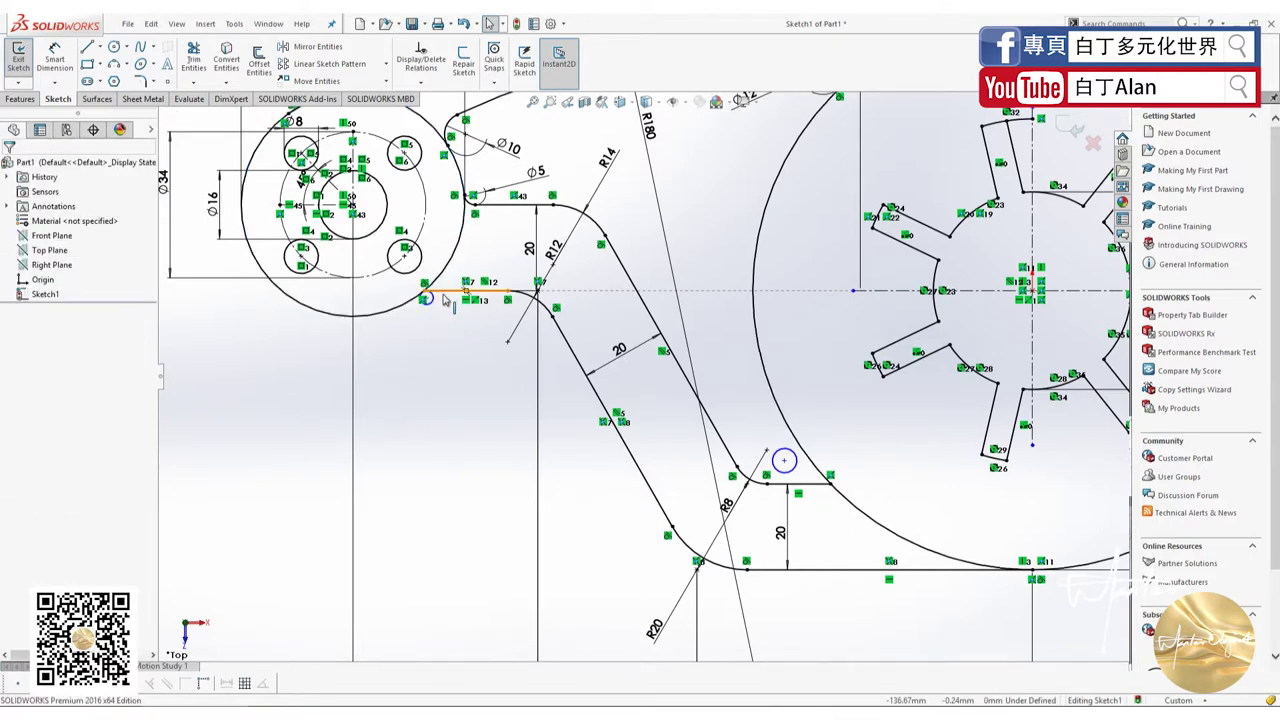
pyautogui.click(444, 298)
pyautogui.keyDown('ctrl'); pyautogui.click(435, 304); pyautogui.keyUp('ctrl')
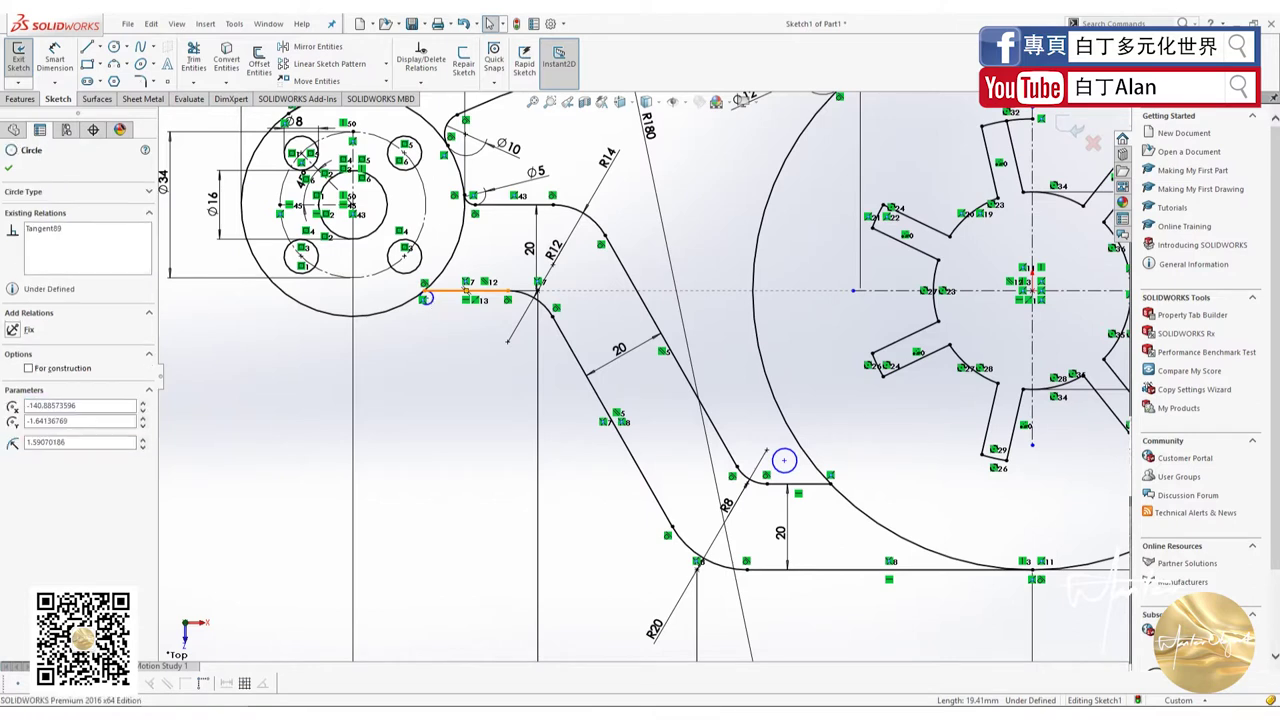
pyautogui.click(25, 388)
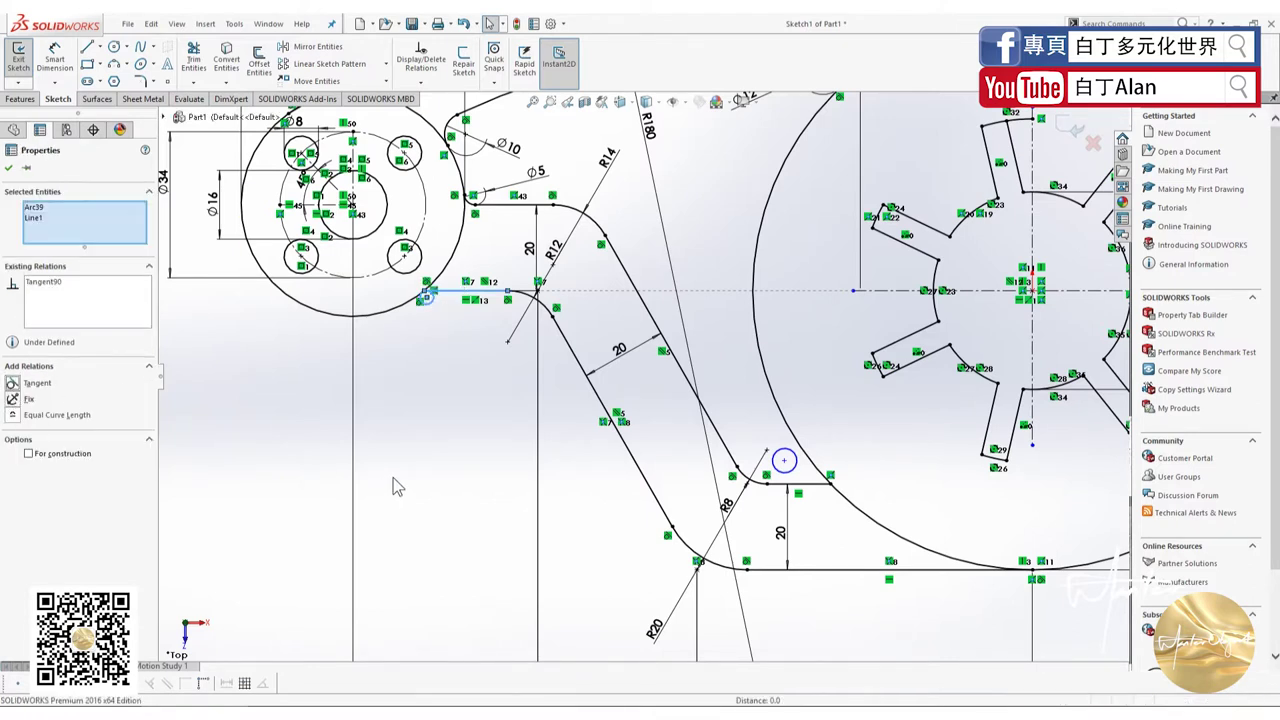
pyautogui.click(394, 486)
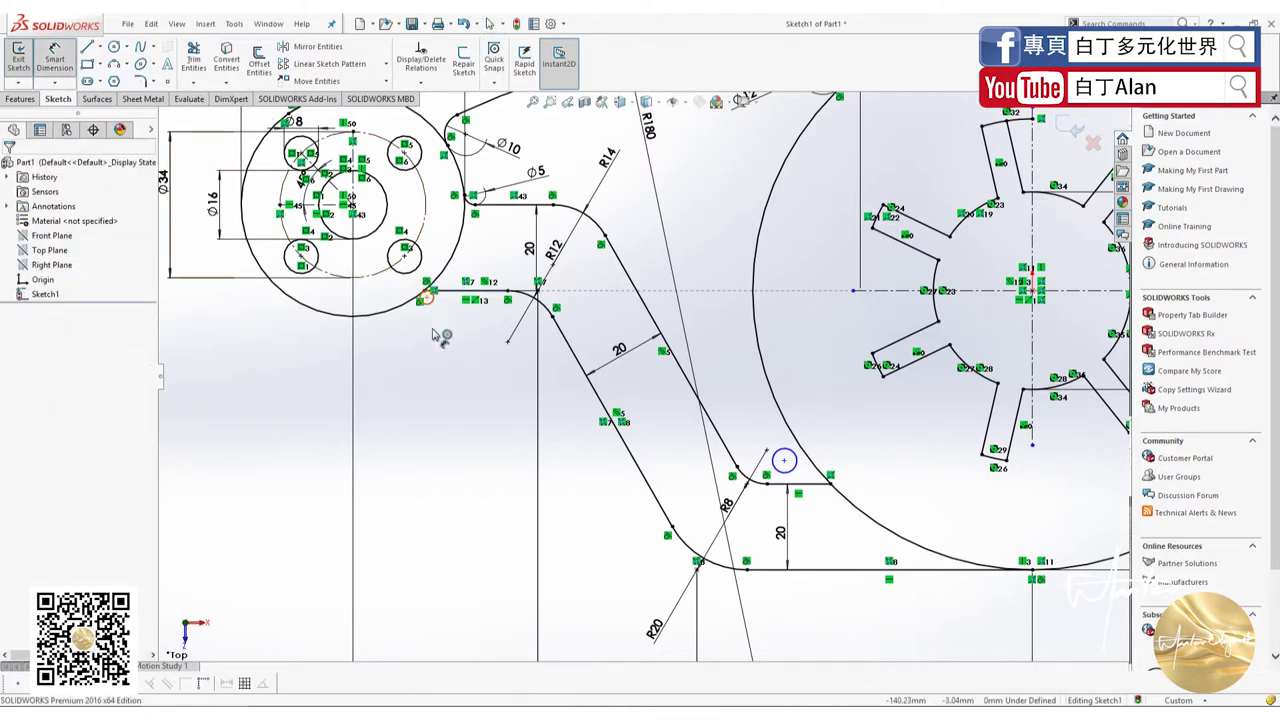
# Set that circle's diameter to 12 and compare it with the reference drawing.
pyautogui.click(427, 297)
pyautogui.click(440, 336)
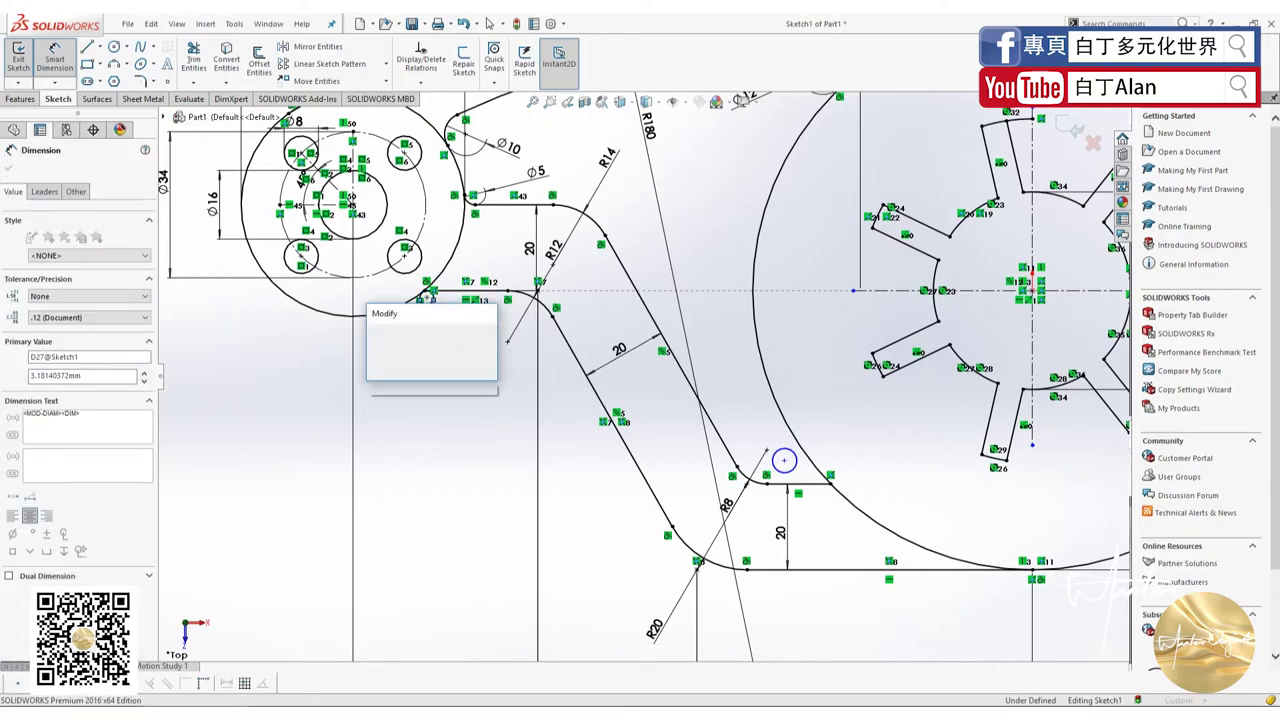
pyautogui.write('12')
pyautogui.press('Return')
pyautogui.click(478, 503)
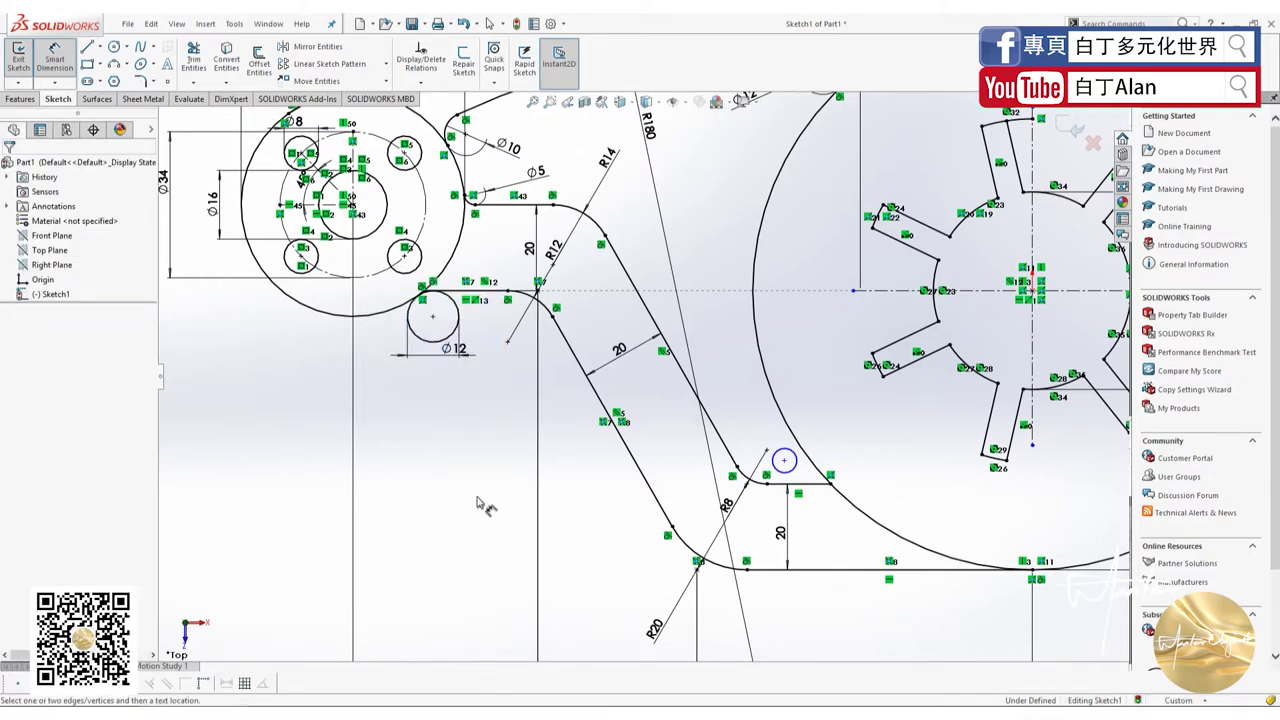
pyautogui.hotkey('alt', 'Tab')
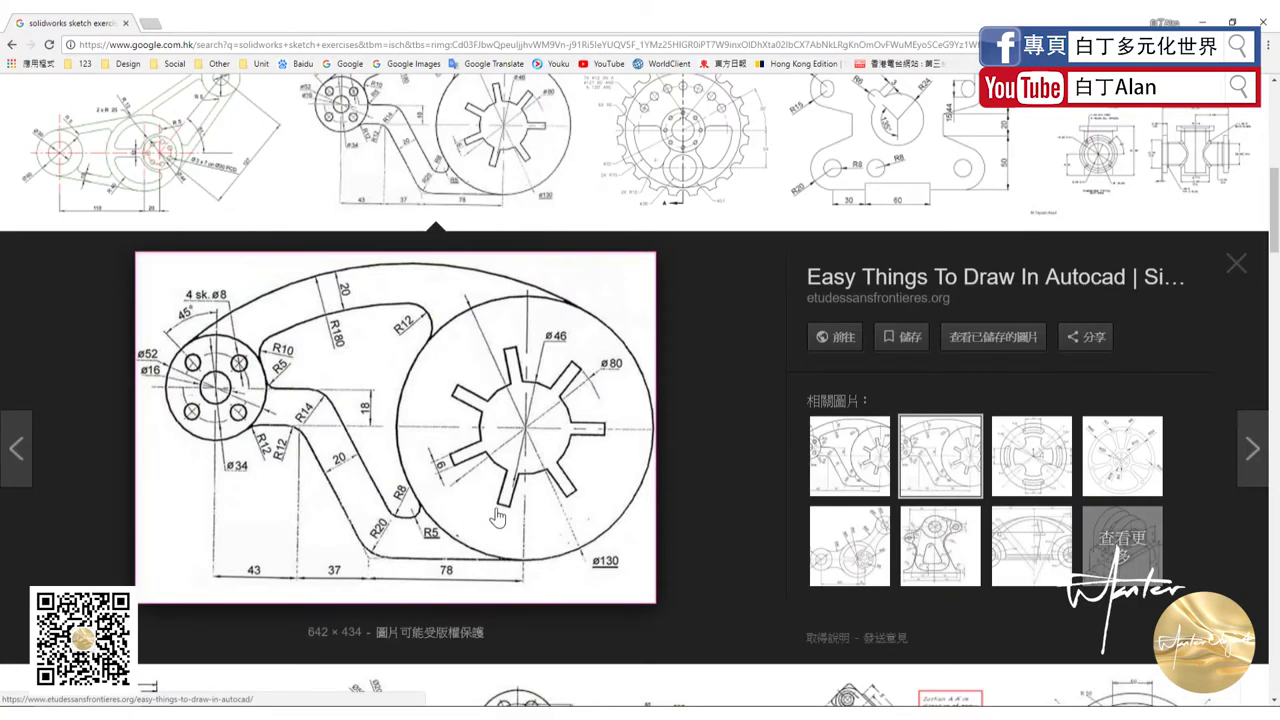
pyautogui.hotkey('alt', 'Tab')
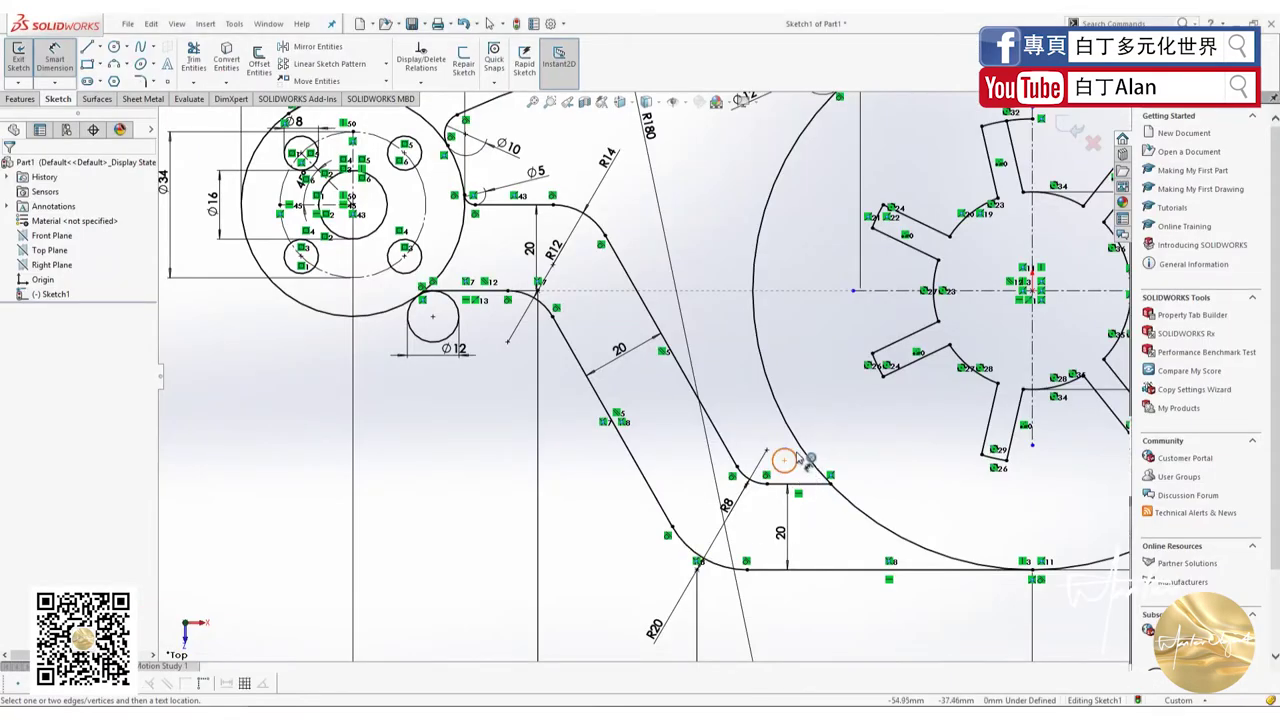
# Make the small circle at the lower arm tangent to the big circle's arc.
pyautogui.click(784, 459)
pyautogui.press('Escape')
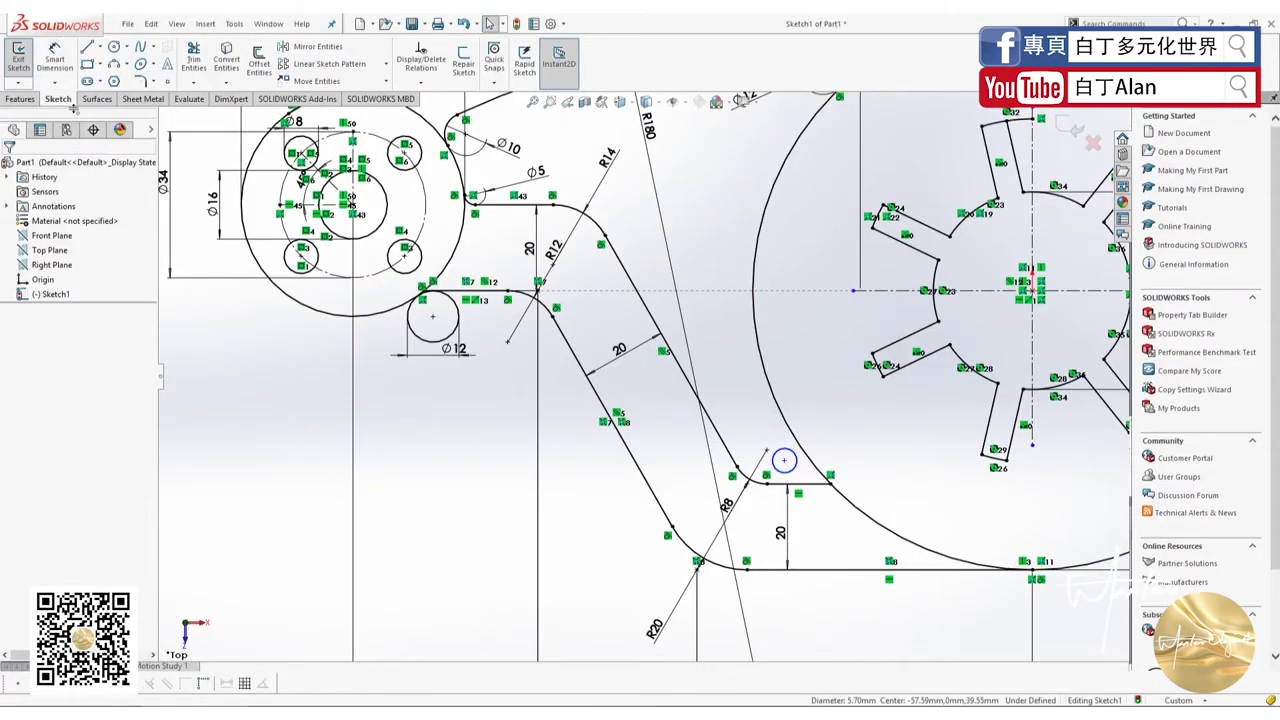
pyautogui.click(795, 465)
pyautogui.keyDown('ctrl'); pyautogui.click(814, 456); pyautogui.keyUp('ctrl')
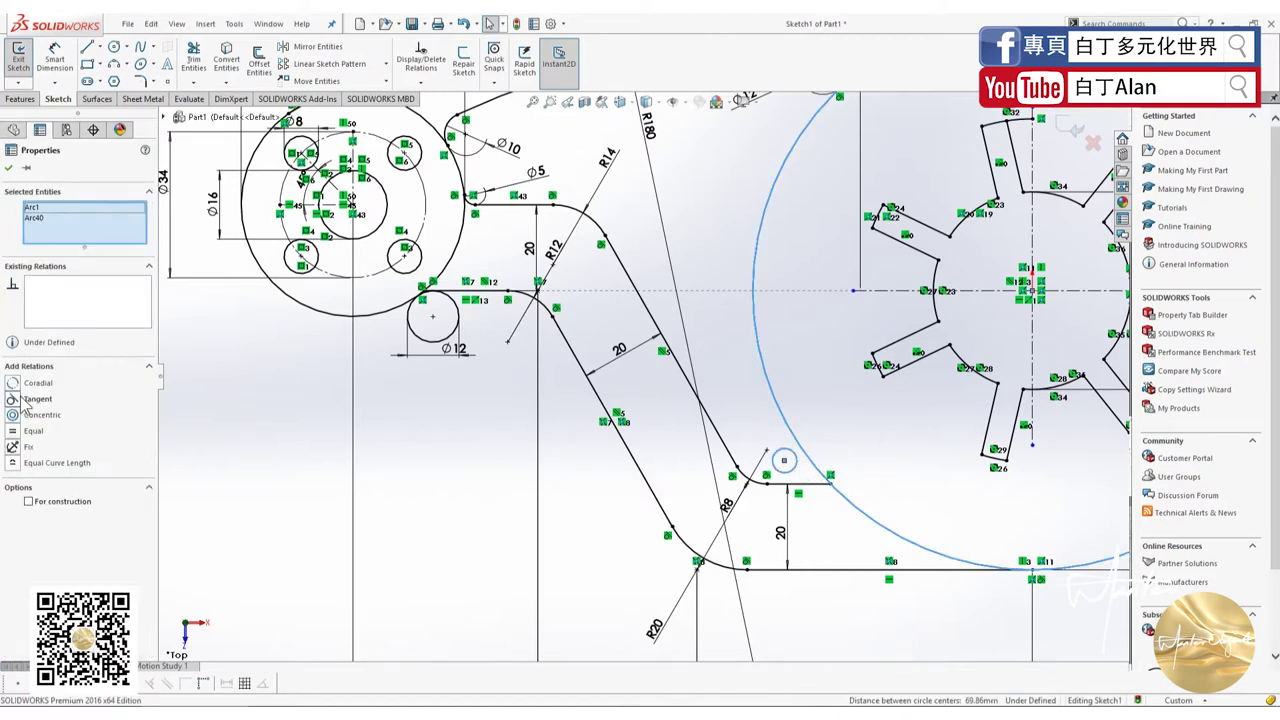
pyautogui.press('Escape')
pyautogui.click(784, 459)
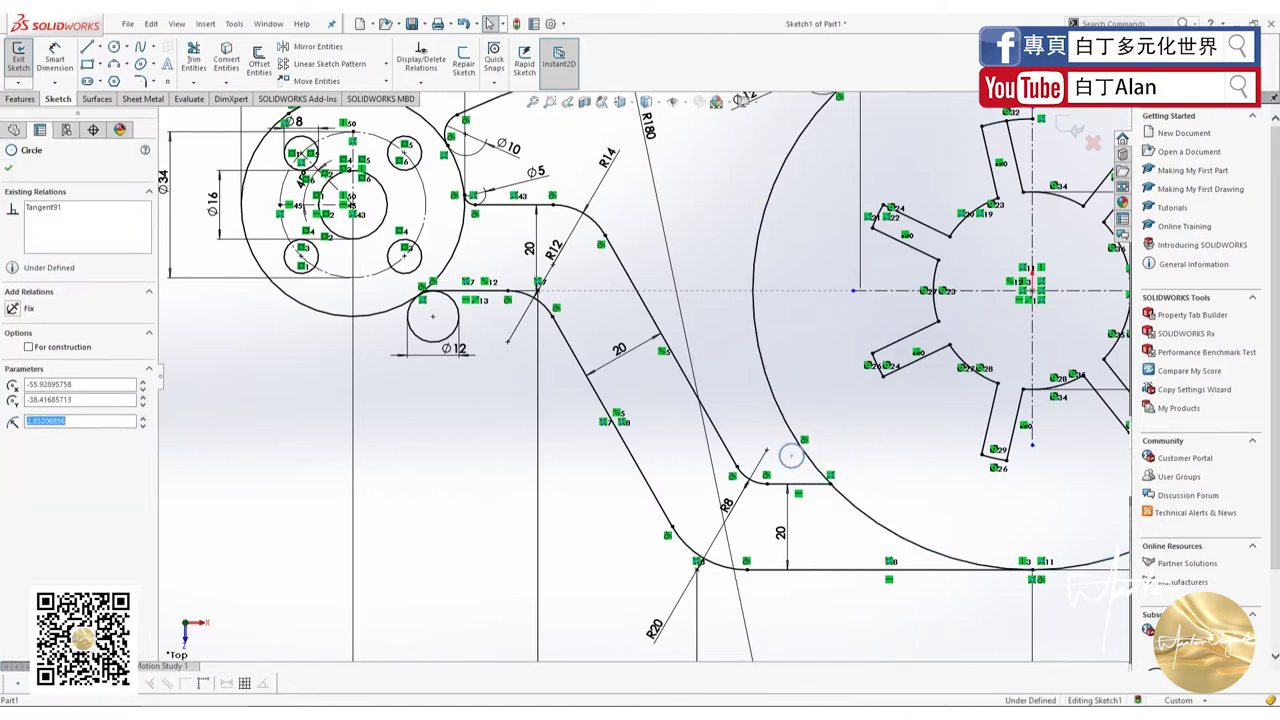
pyautogui.click(797, 483)
pyautogui.press('Escape')
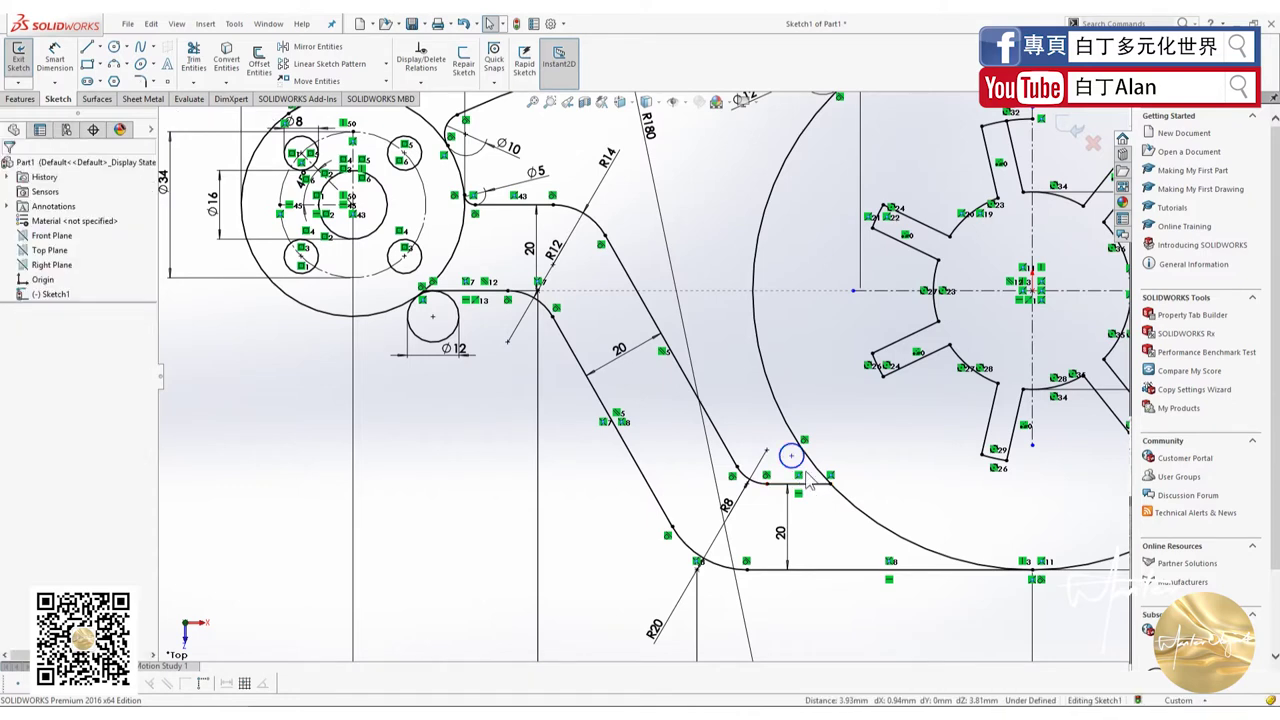
pyautogui.click(803, 469)
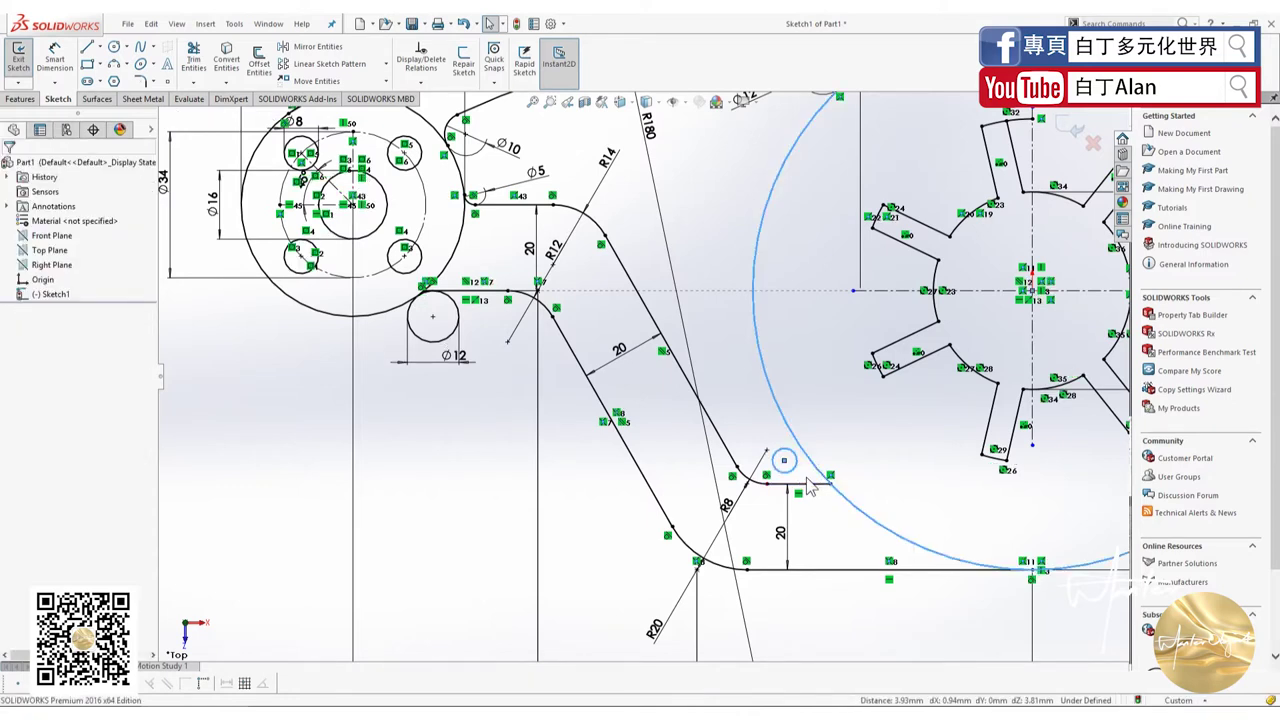
pyautogui.hotkey('ctrl', 'z')
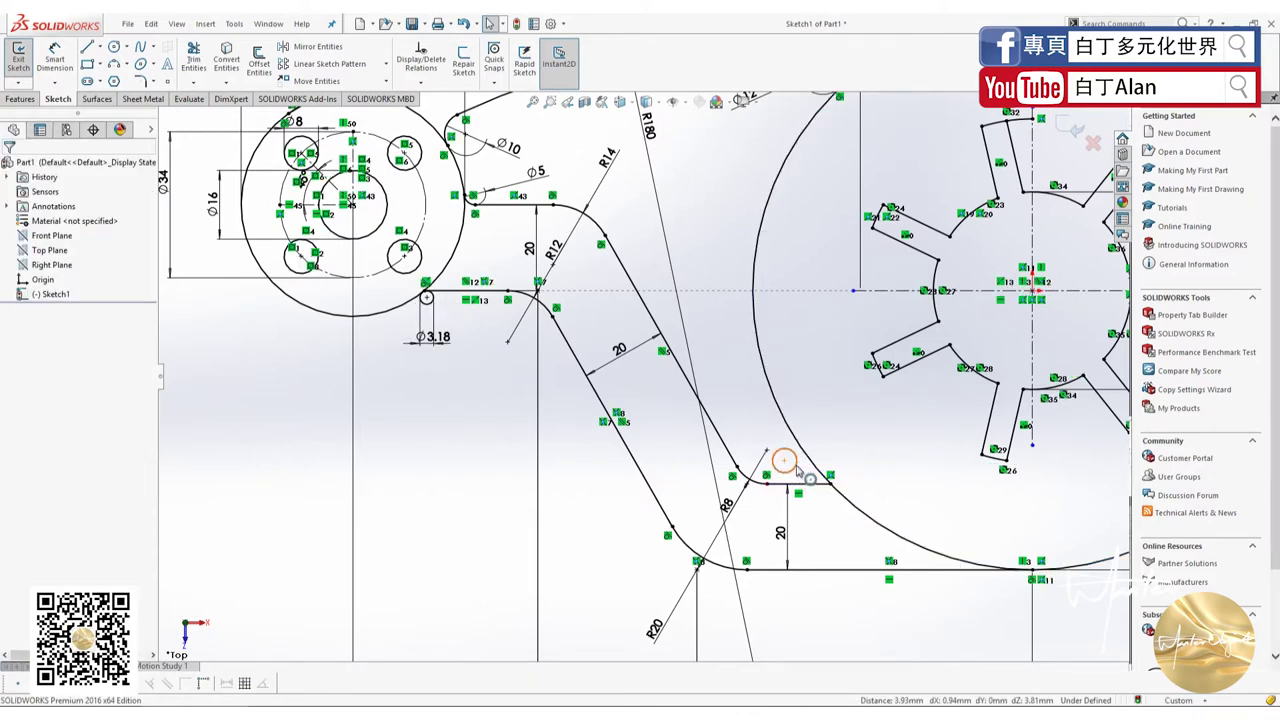
pyautogui.click(797, 472)
pyautogui.keyDown('ctrl'); pyautogui.click(812, 463); pyautogui.keyUp('ctrl')
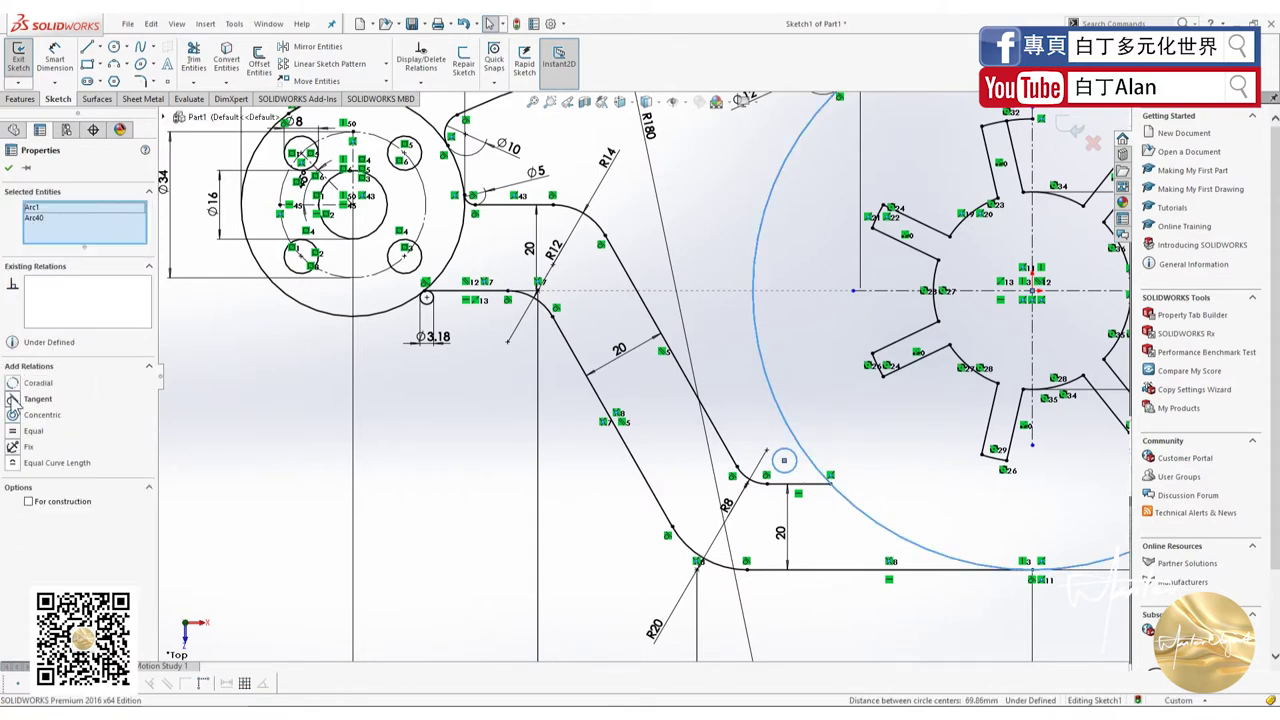
pyautogui.click(12, 400)
# Make the small circle tangent to the short horizontal line.
pyautogui.press('Escape')
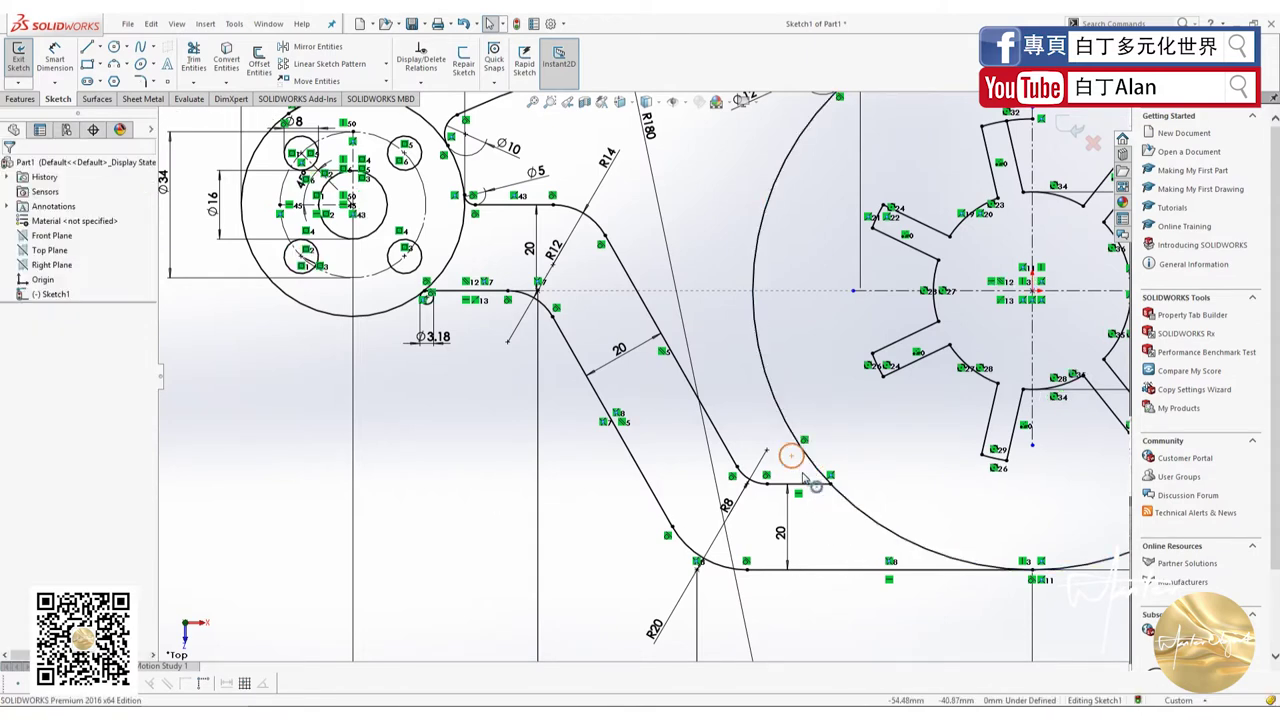
pyautogui.click(795, 465)
pyautogui.keyDown('ctrl'); pyautogui.click(818, 486); pyautogui.keyUp('ctrl')
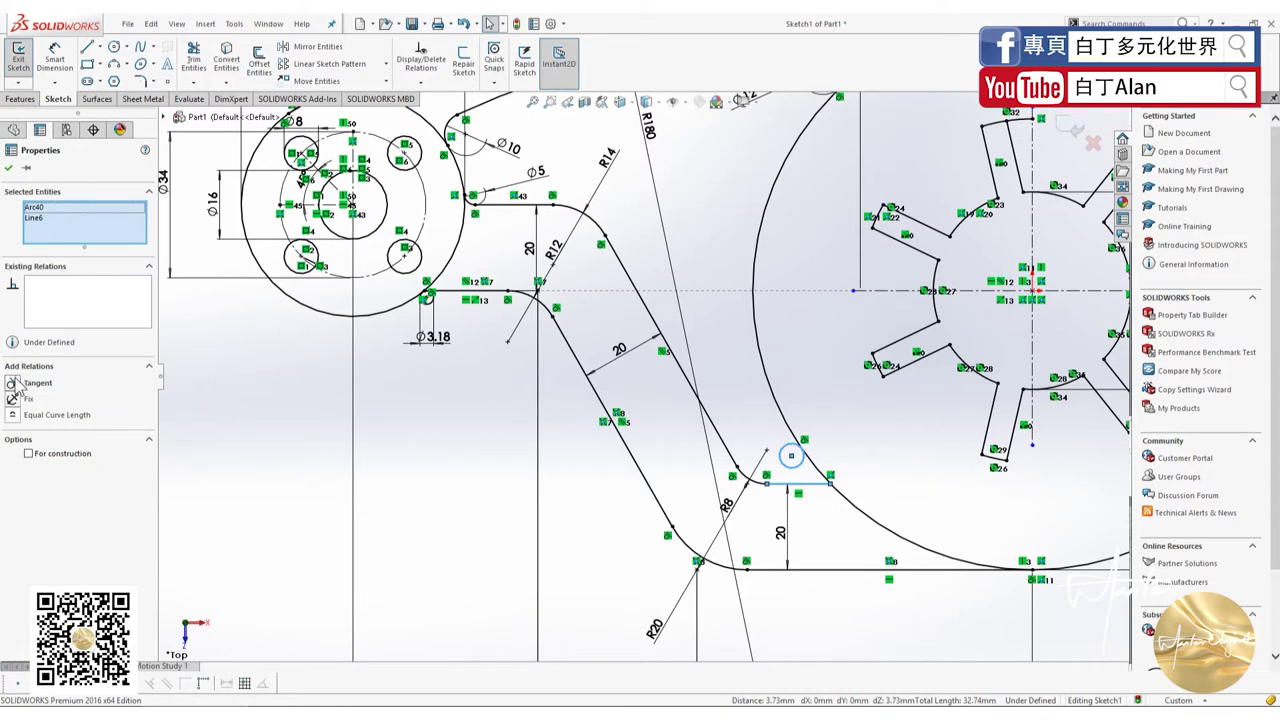
pyautogui.click(14, 386)
# Dimension the small circle's diameter to 5.
pyautogui.press('Escape')
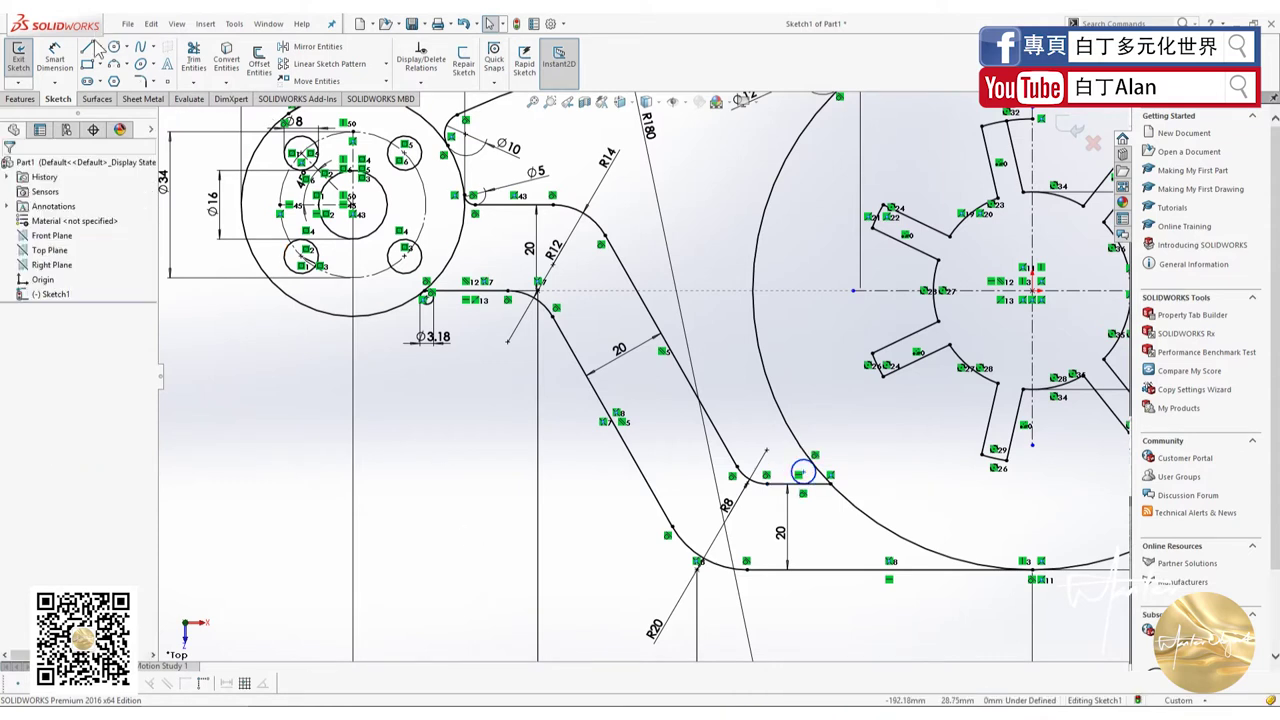
pyautogui.click(55, 55)
pyautogui.click(802, 472)
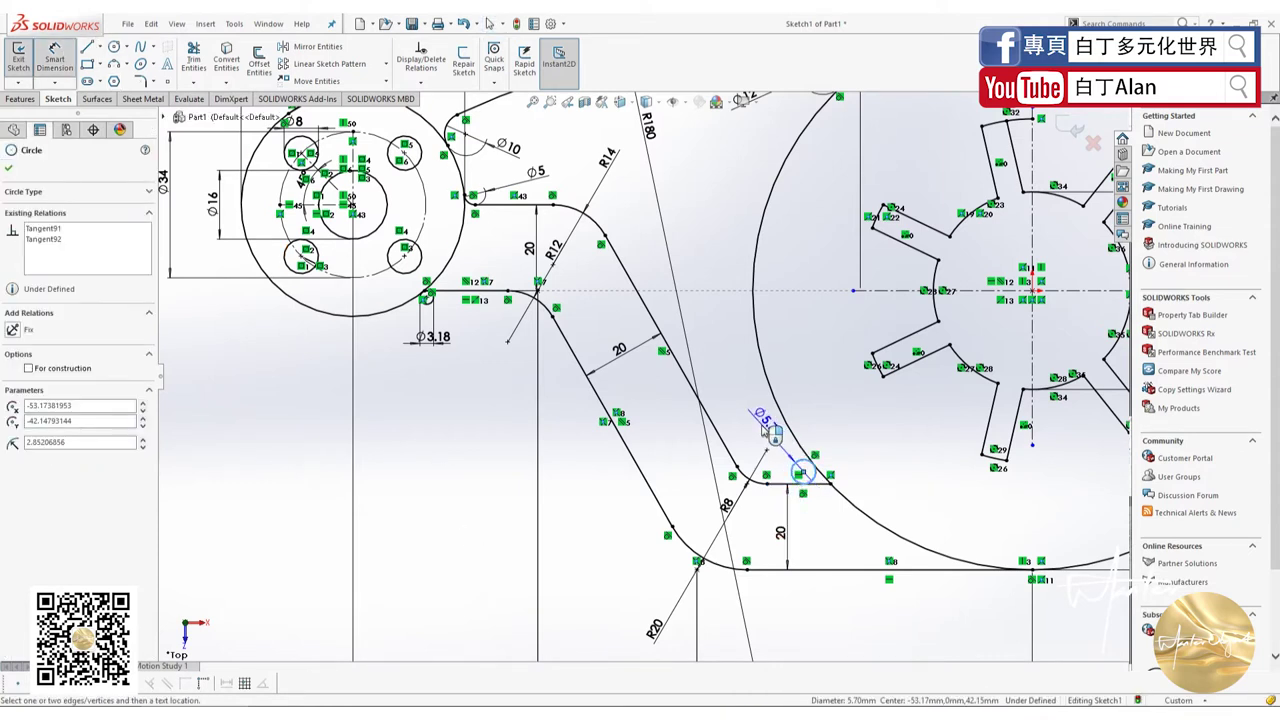
pyautogui.click(768, 428)
pyautogui.click(742, 408)
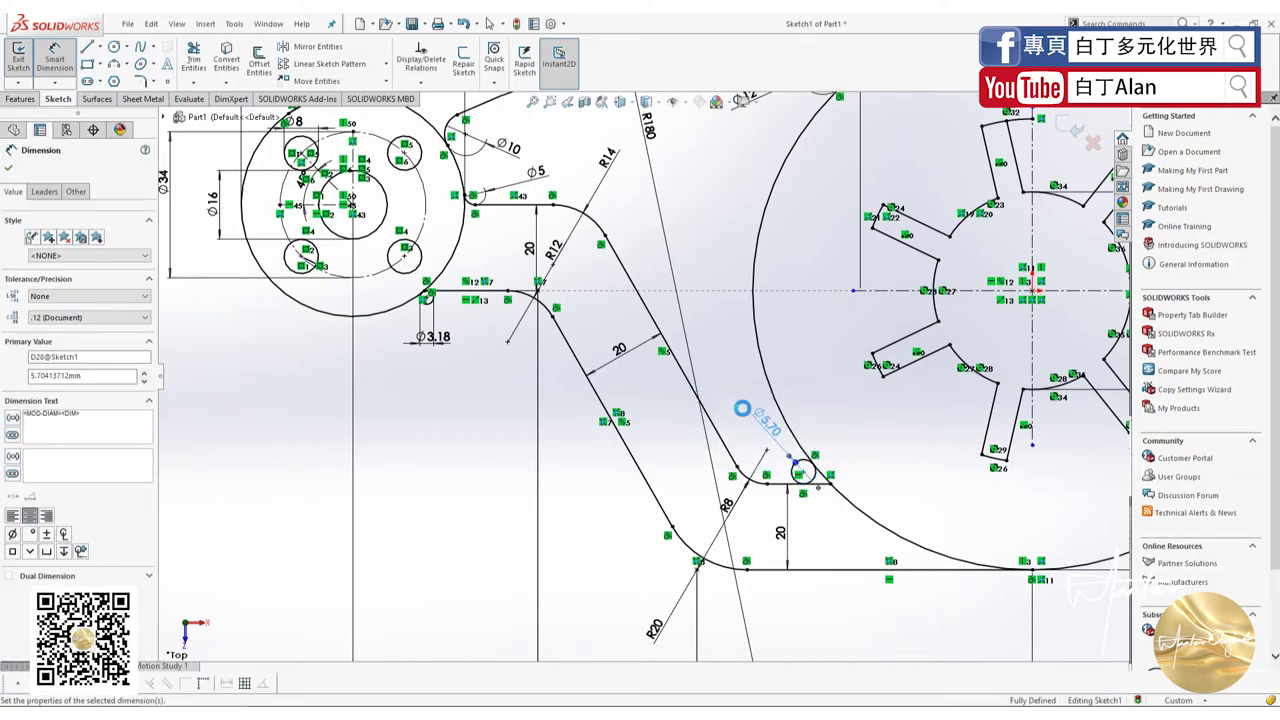
pyautogui.click(193, 55)
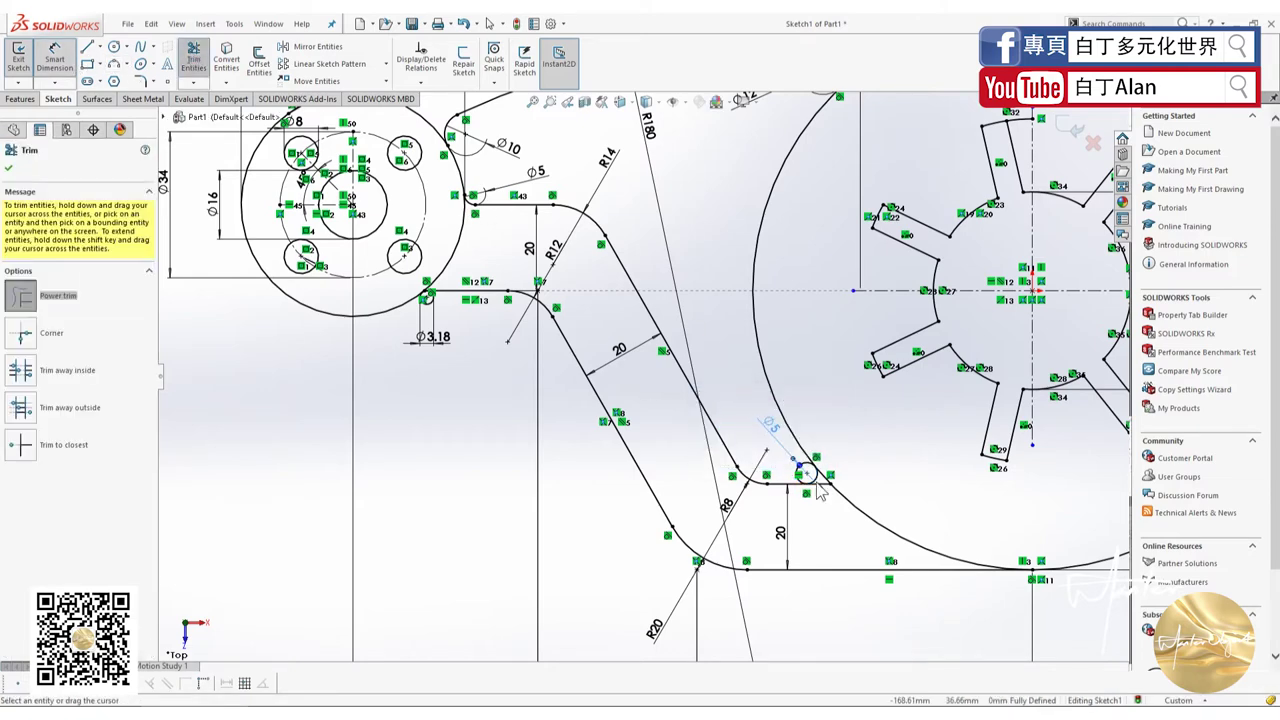
# Undo the mistaken trim to restore the small circle and short line.
pyautogui.scroll(-3, 818, 490)
pyautogui.scroll(-2, 800, 484)
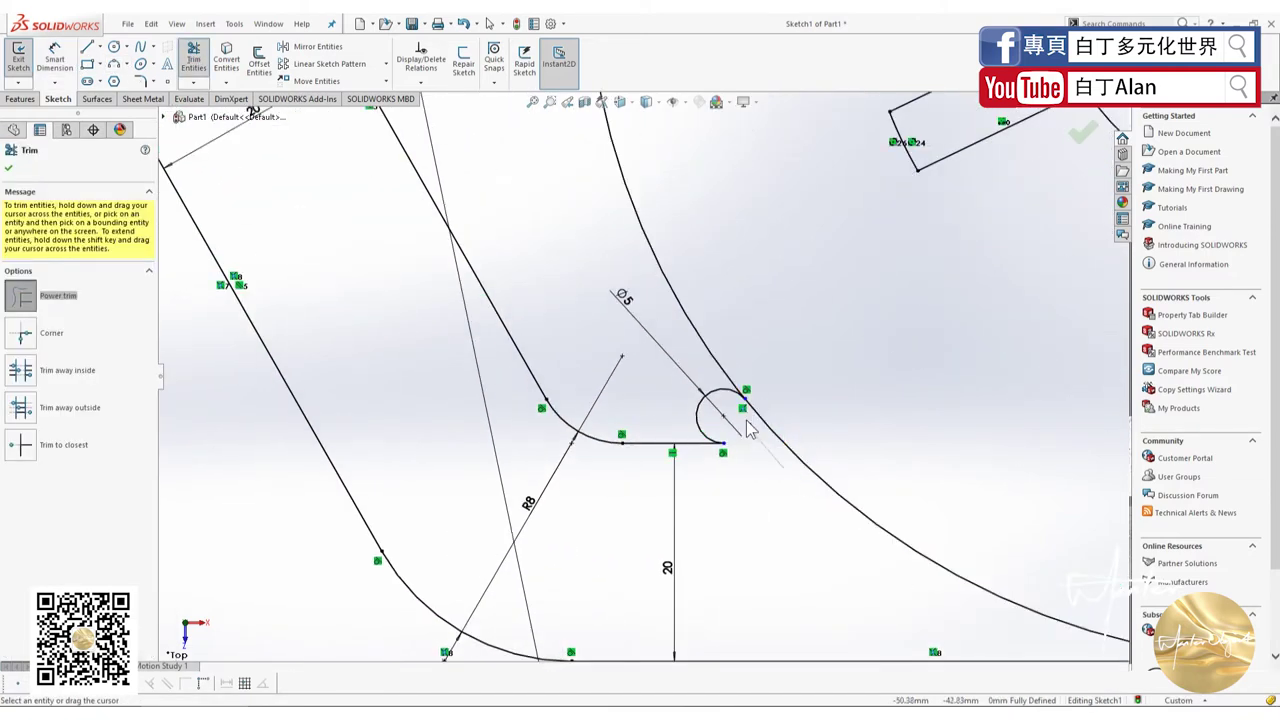
pyautogui.hotkey('ctrl', 'z')
pyautogui.press('Escape')
pyautogui.hotkey('ctrl', 'z')
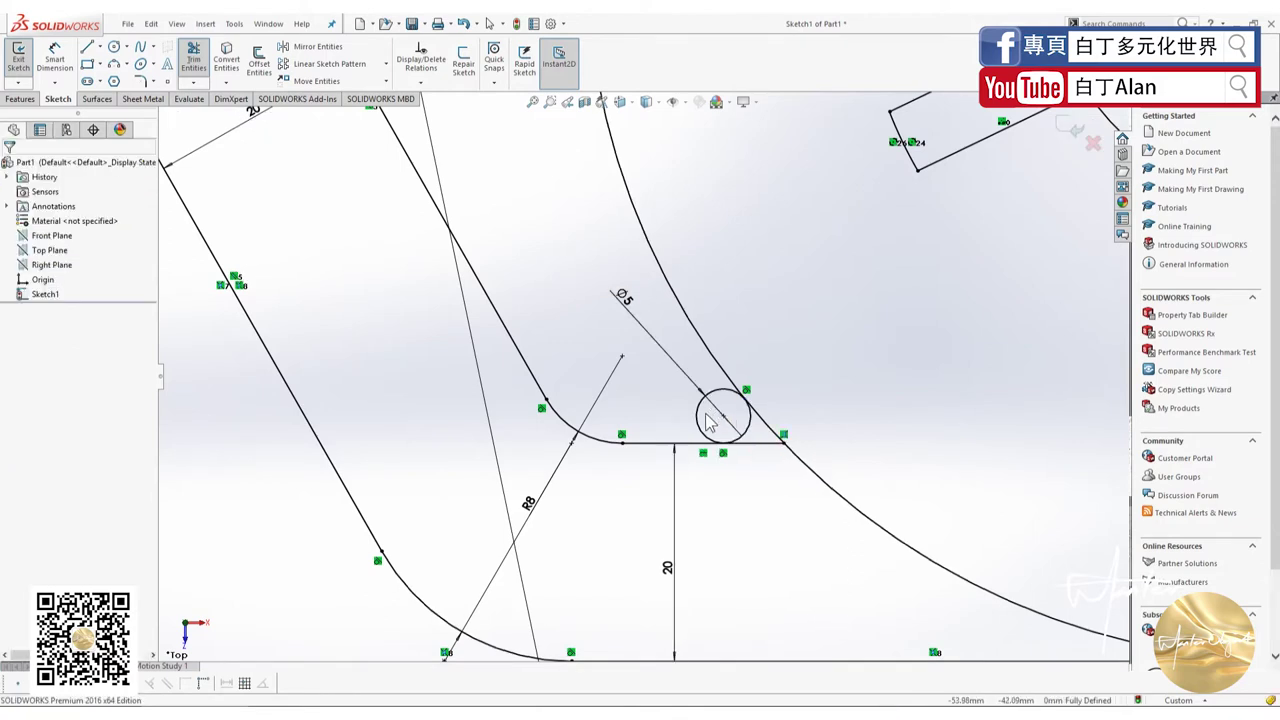
pyautogui.click(700, 420)
pyautogui.press('Escape')
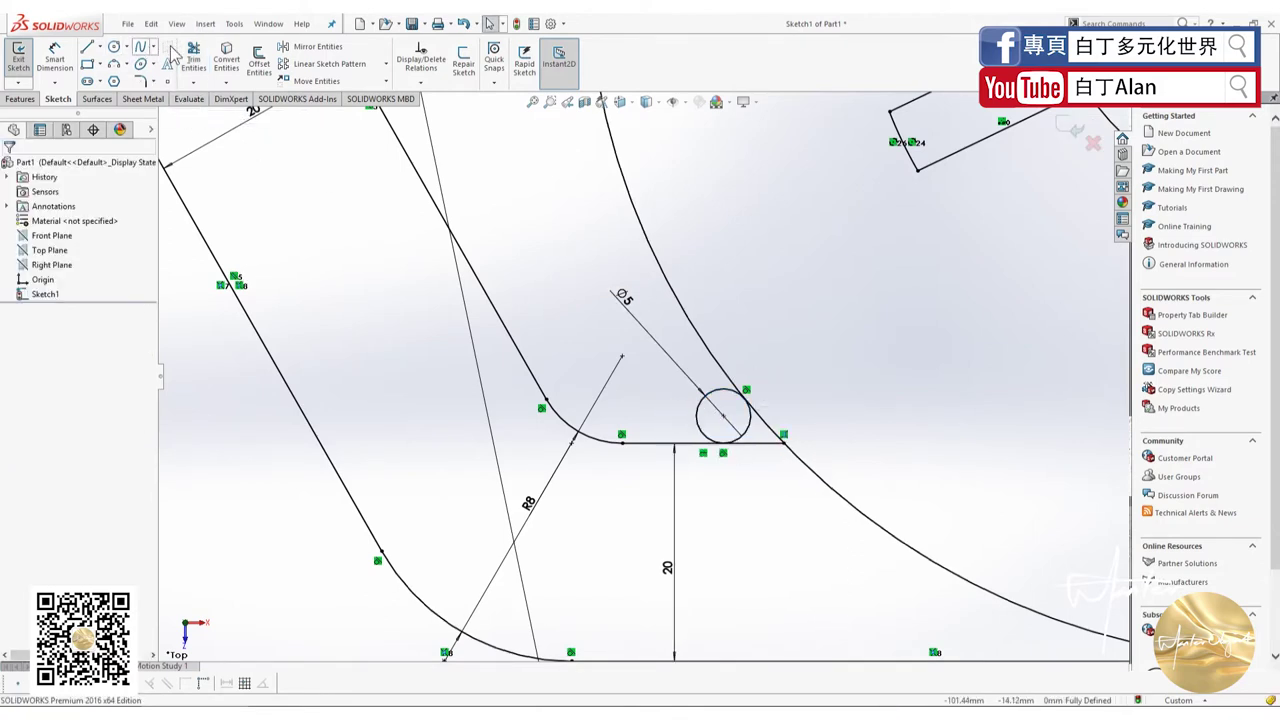
pyautogui.click(193, 57)
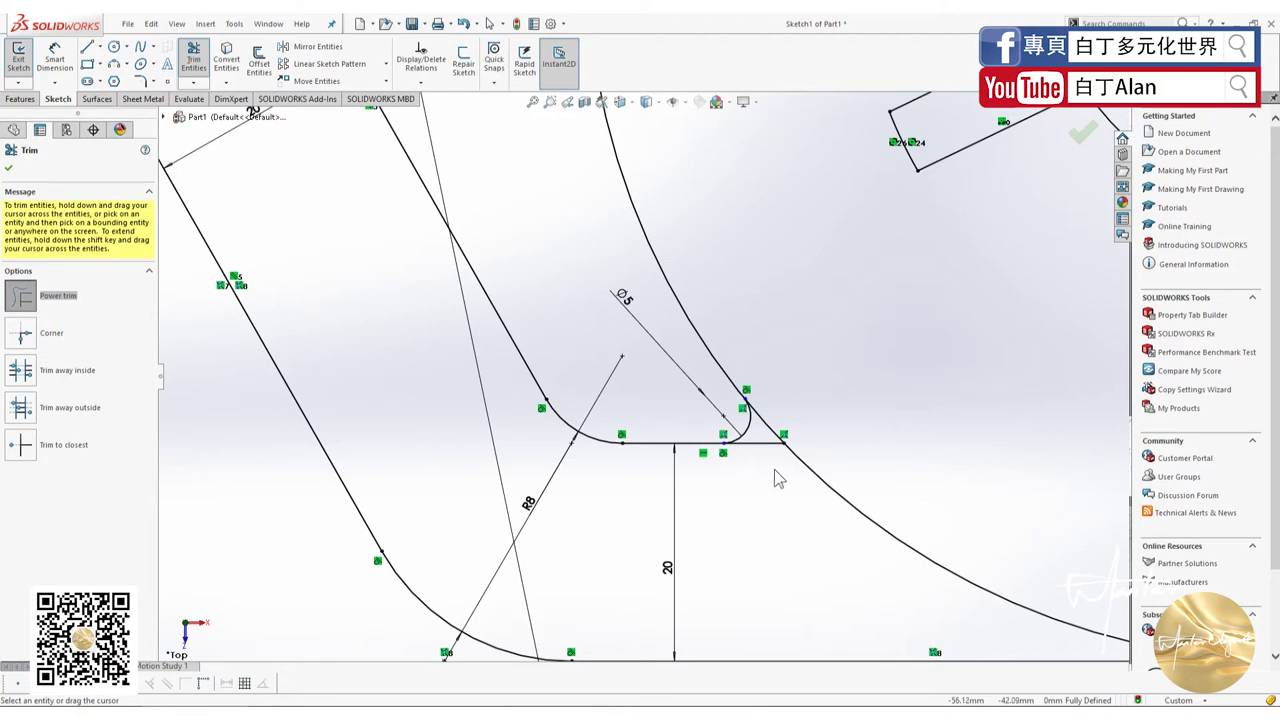
# Trim away the small Ø3.18 circle below the hub and close the Trim tool.
pyautogui.scroll(-5, 805, 551)
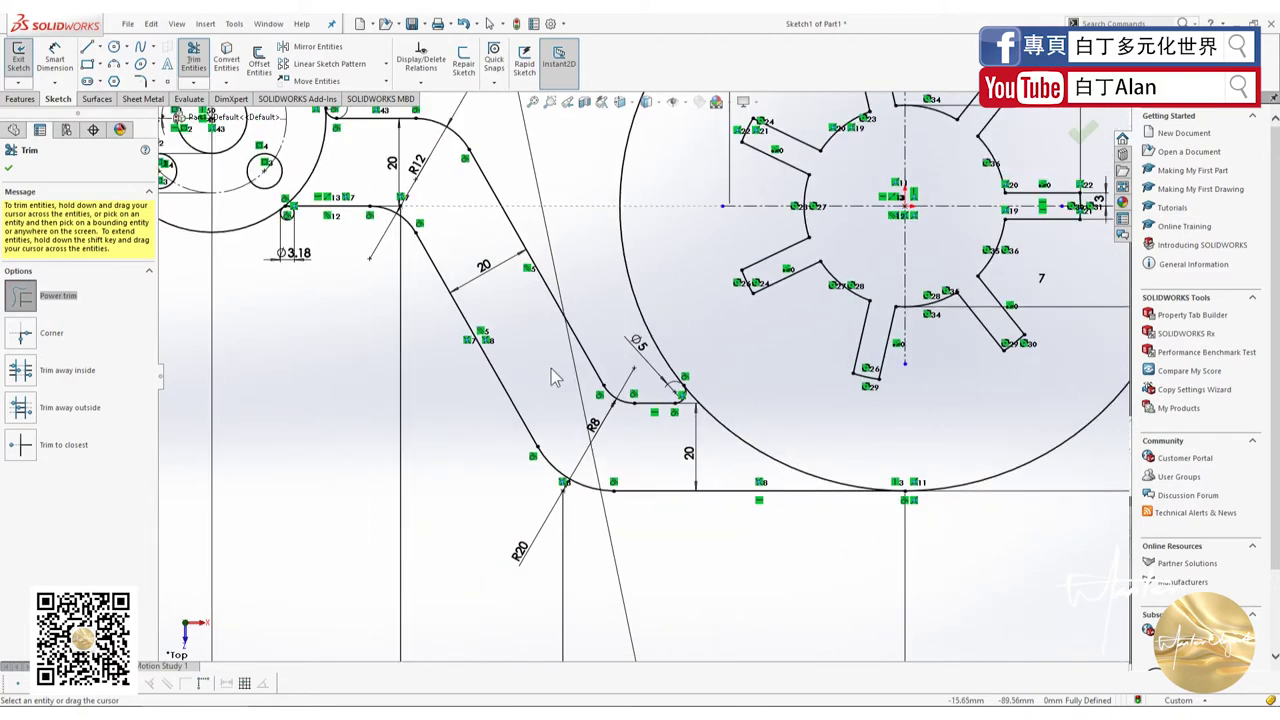
pyautogui.scroll(3, 427, 292)
pyautogui.scroll(3, 427, 292)
pyautogui.scroll(2, 497, 340)
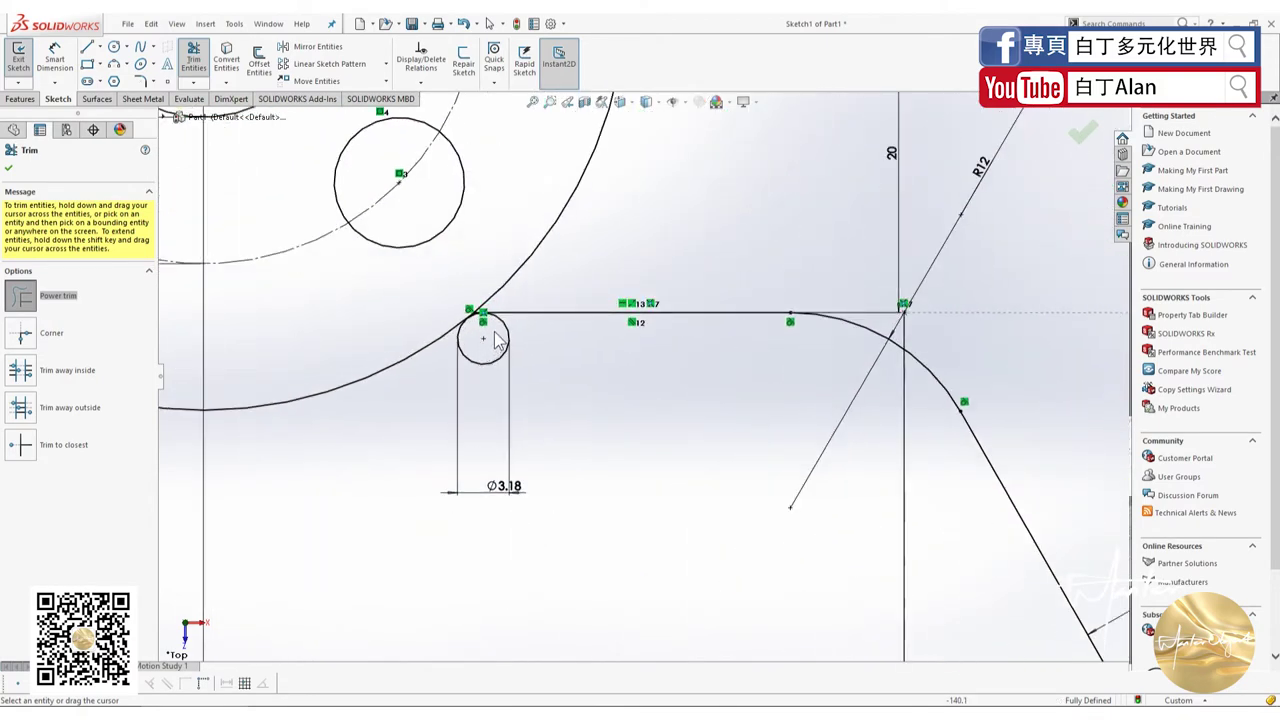
pyautogui.moveTo(533, 341); pyautogui.dragTo(483, 335)
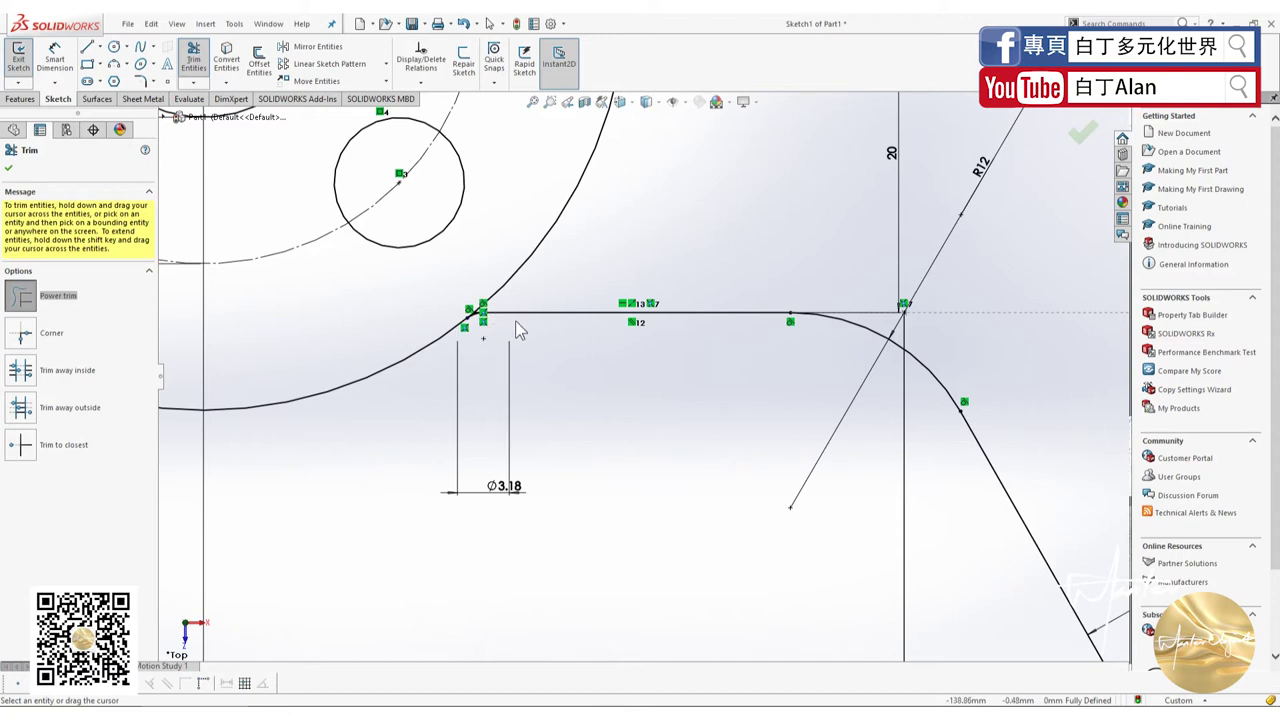
pyautogui.scroll(2, 502, 330)
pyautogui.scroll(2, 506, 334)
pyautogui.scroll(2, 545, 332)
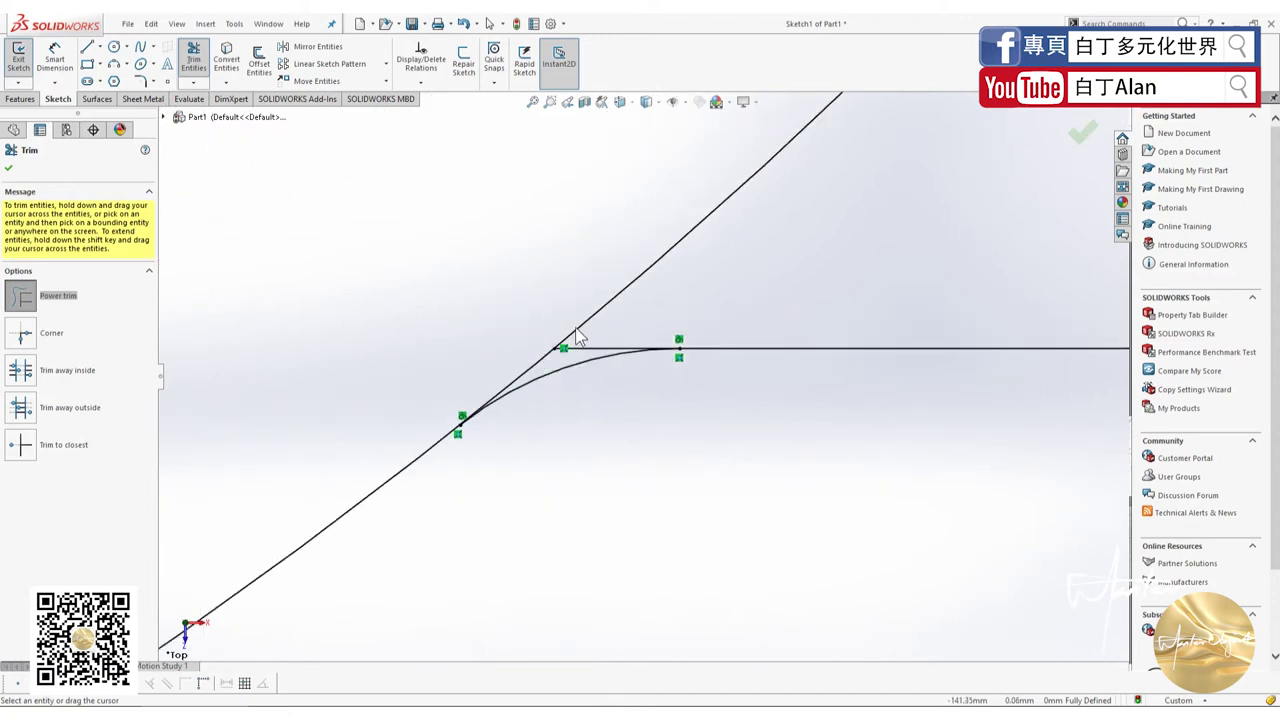
pyautogui.scroll(1, 590, 340)
pyautogui.scroll(-2, 574, 491)
pyautogui.scroll(-2, 572, 492)
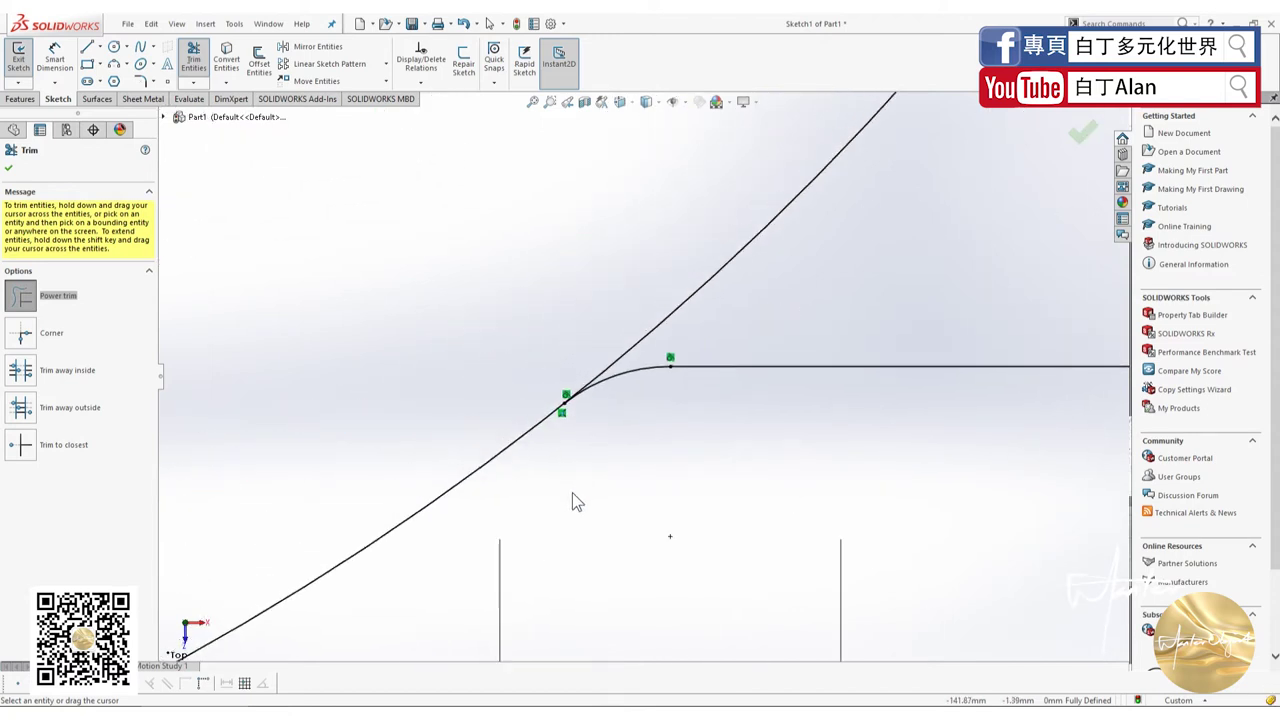
pyautogui.scroll(-2, 571, 500)
pyautogui.scroll(-2, 562, 516)
pyautogui.scroll(-2, 562, 519)
pyautogui.scroll(-2, 562, 526)
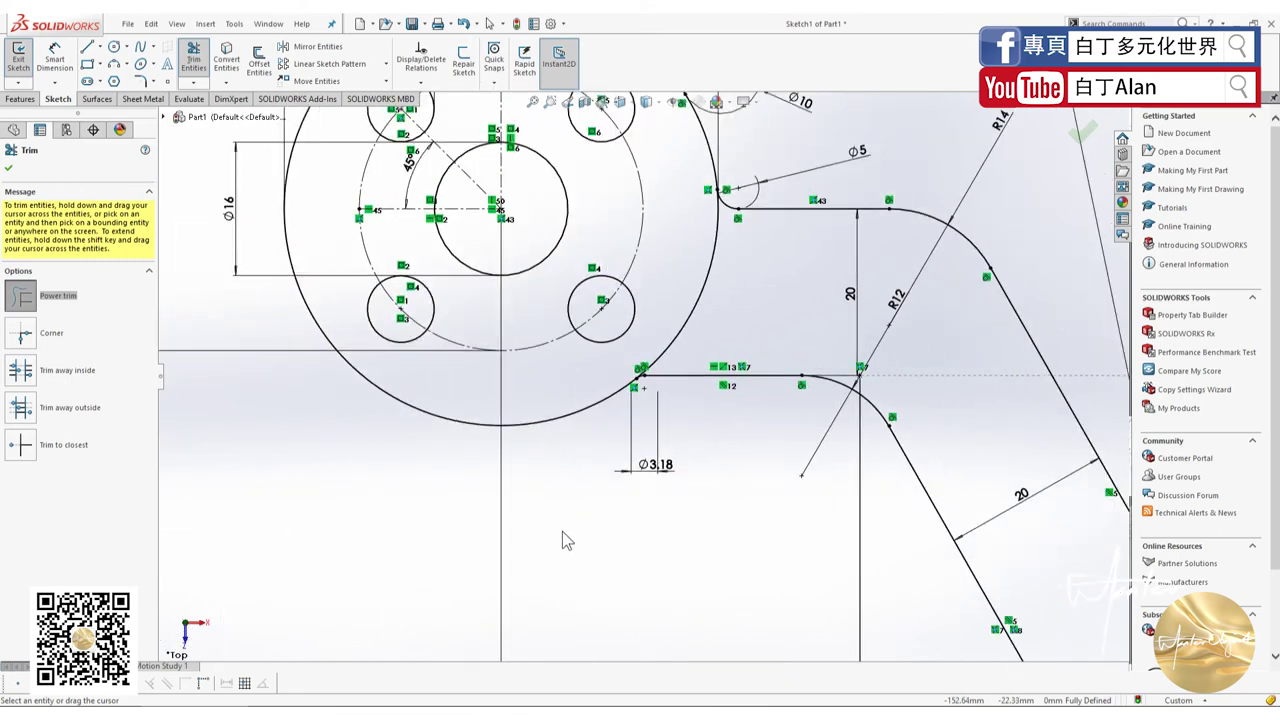
pyautogui.click(1082, 133)
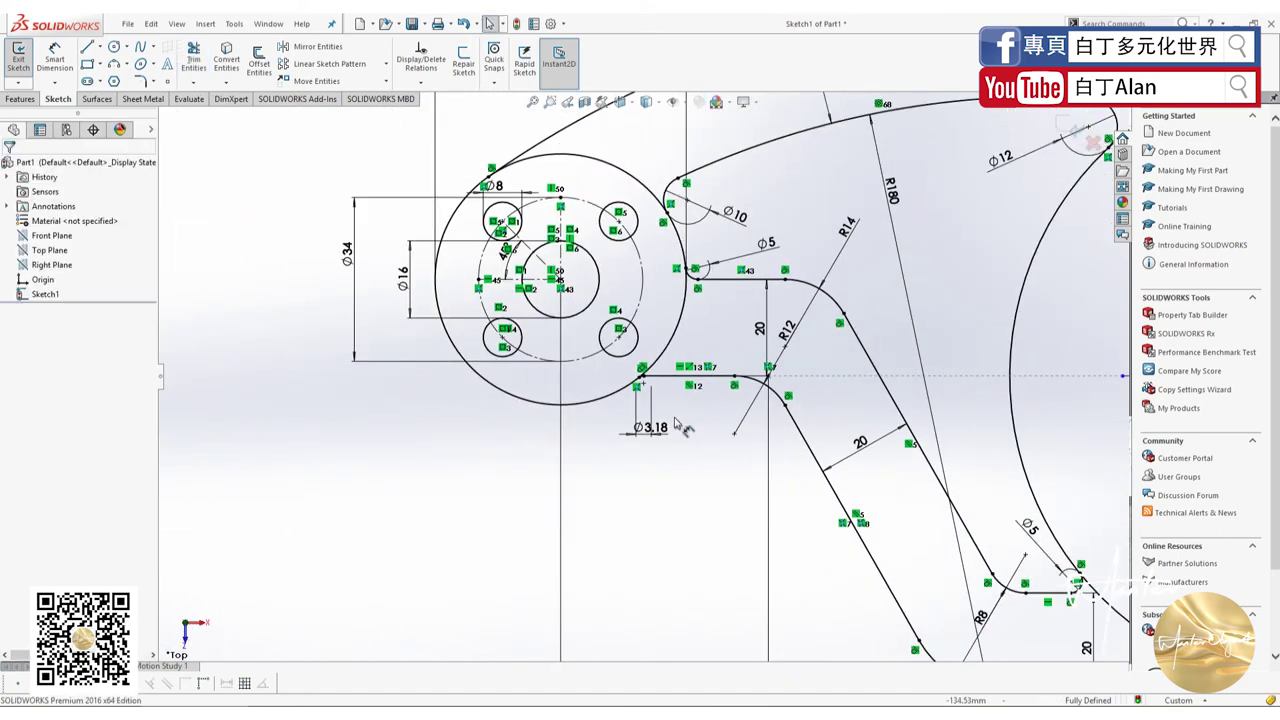
pyautogui.scroll(-2, 657, 380)
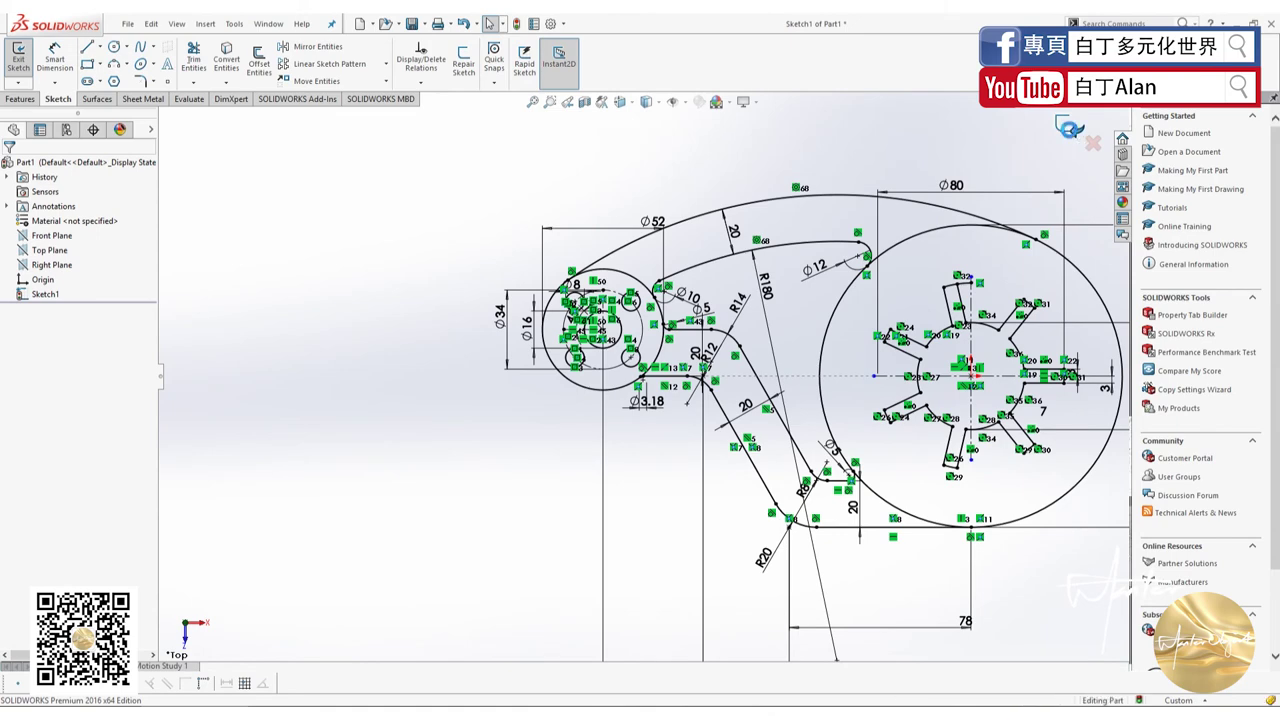
# Exit the sketch and zoom out to view the complete linkage outline in Sketch1.
pyautogui.click(1070, 128)
pyautogui.scroll(-3, 650, 390)
pyautogui.scroll(3, 903, 378)
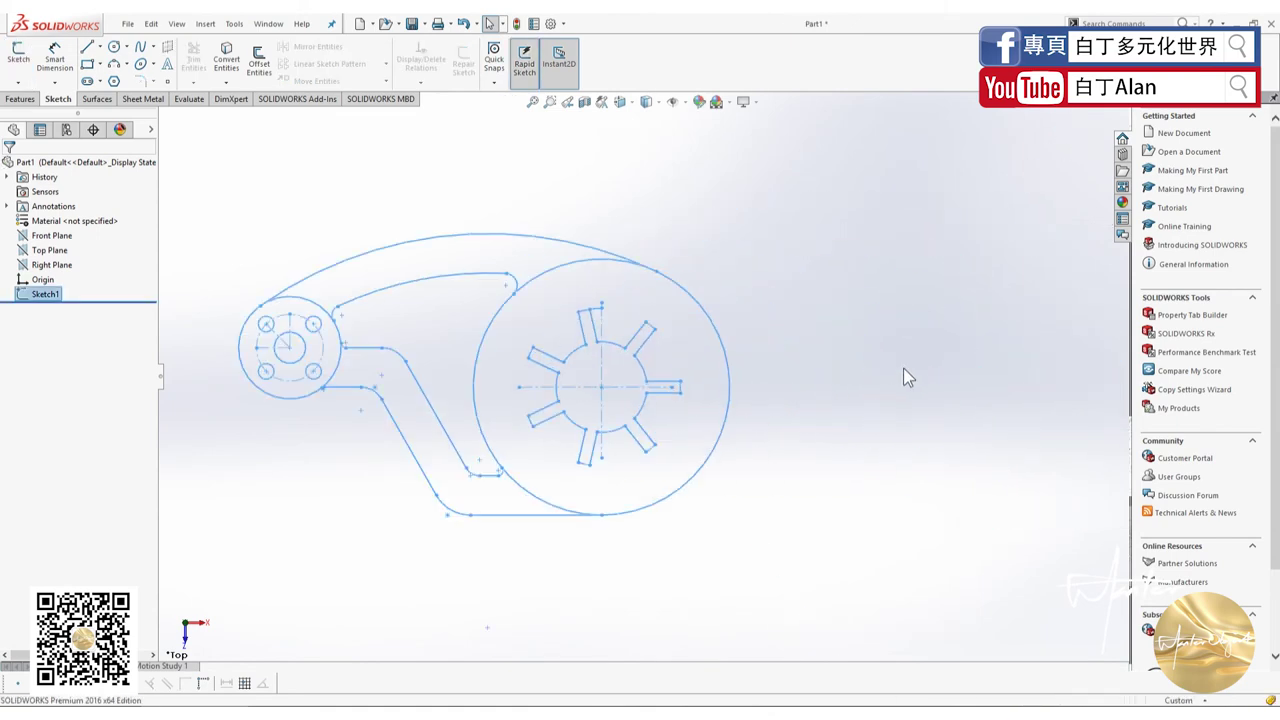
pyautogui.scroll(1, 451, 367)
pyautogui.scroll(1, 500, 410)
pyautogui.scroll(1, 573, 460)
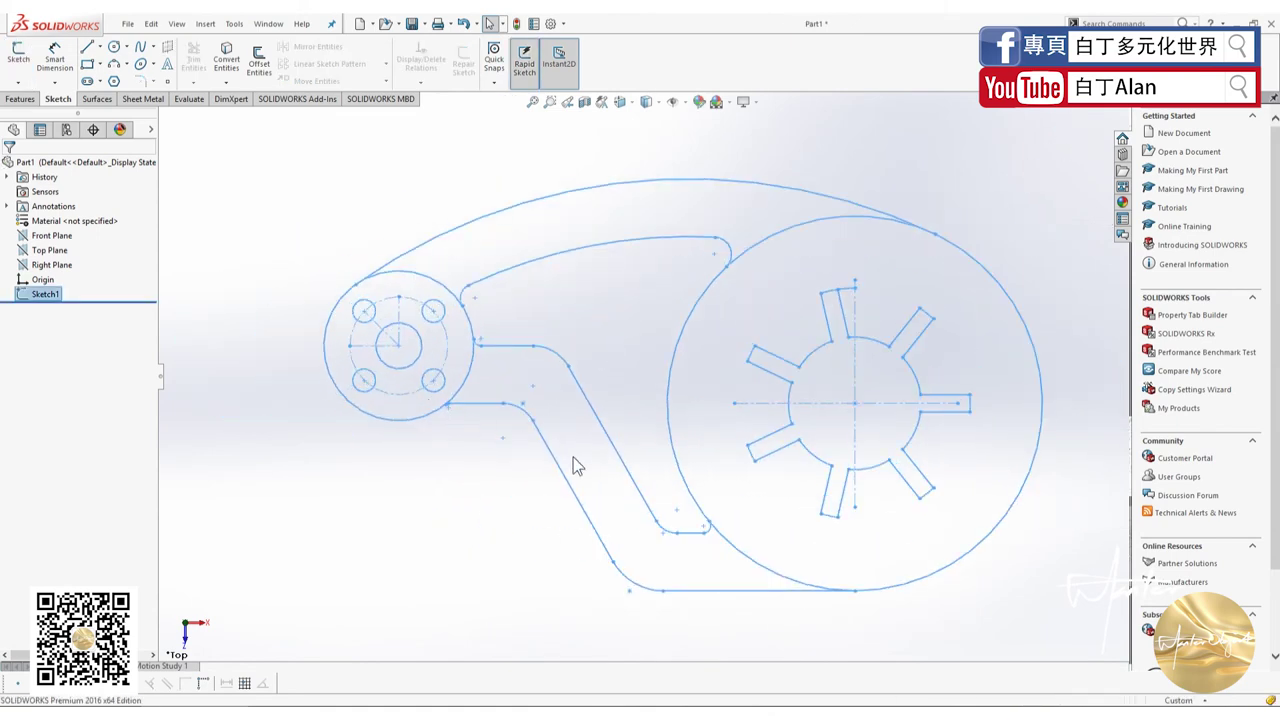
pyautogui.click(504, 551)
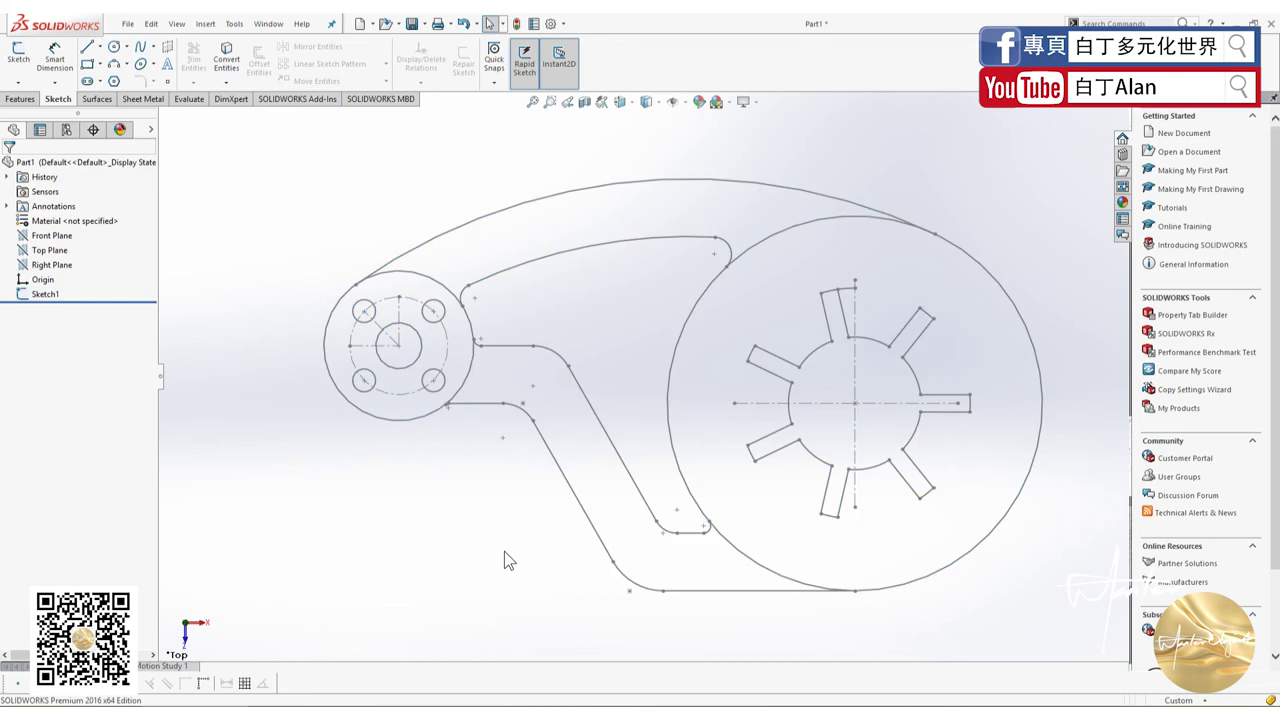